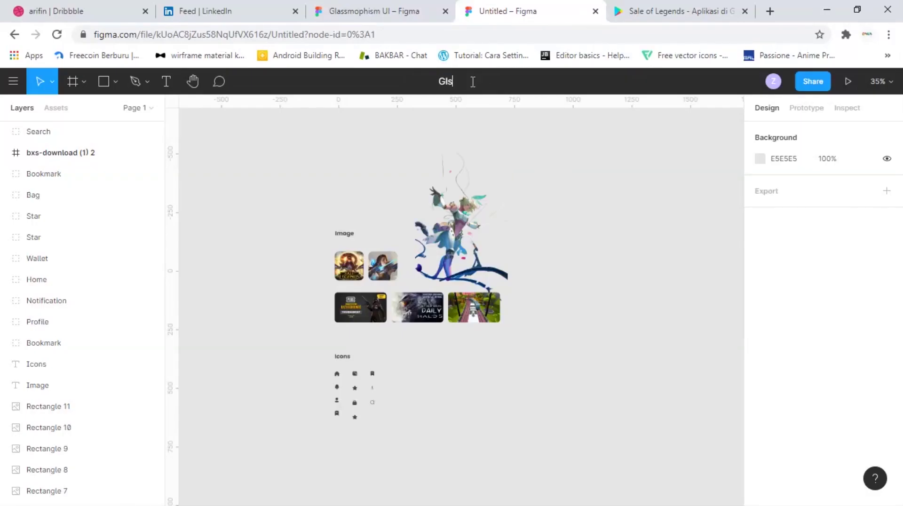
Rename the file to 'Glassmorphism UI' and inspect one of the image assets
{"action": "type", "text": "UI"}
{"action": "key", "text": "Return"}
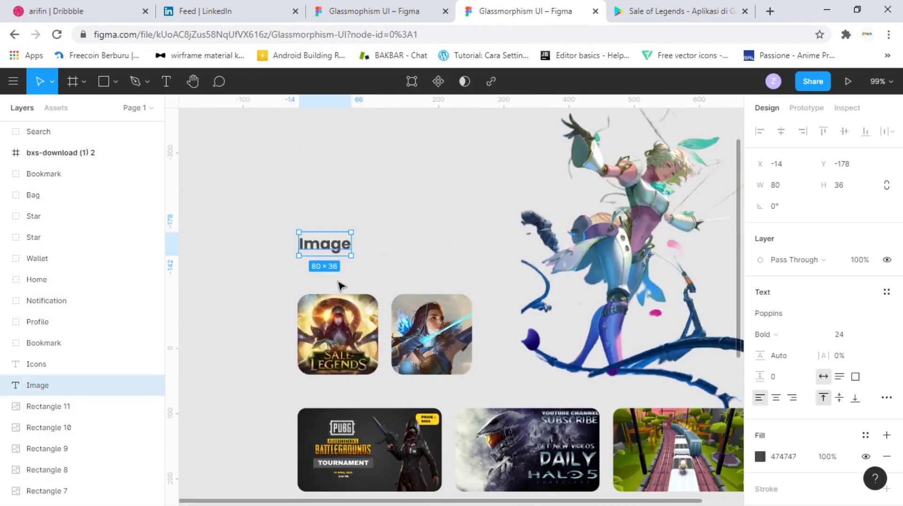
{"action": "left_click", "coordinate": [417, 172]}
{"action": "scroll", "coordinate": [467, 252], "scroll_direction": "down", "scroll_amount": 4}
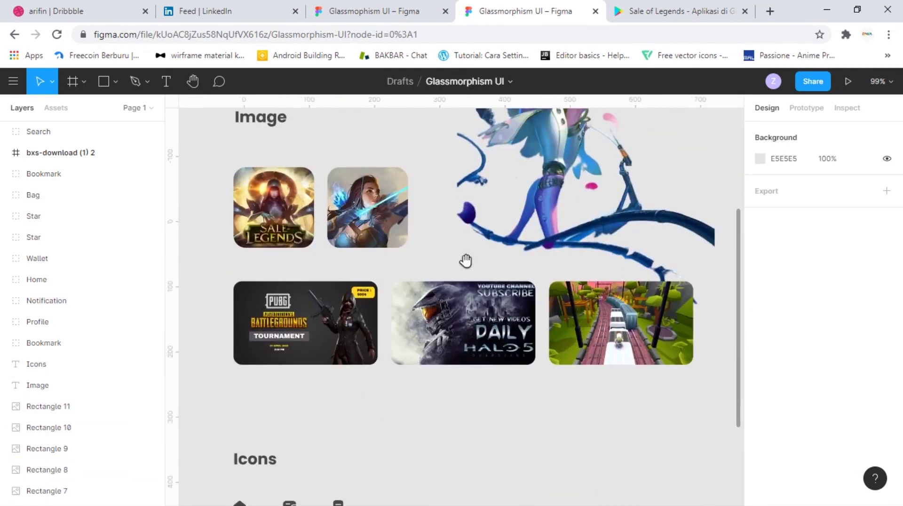
{"action": "scroll", "coordinate": [496, 263], "scroll_direction": "up", "scroll_amount": 3}
{"action": "left_click", "coordinate": [496, 263]}
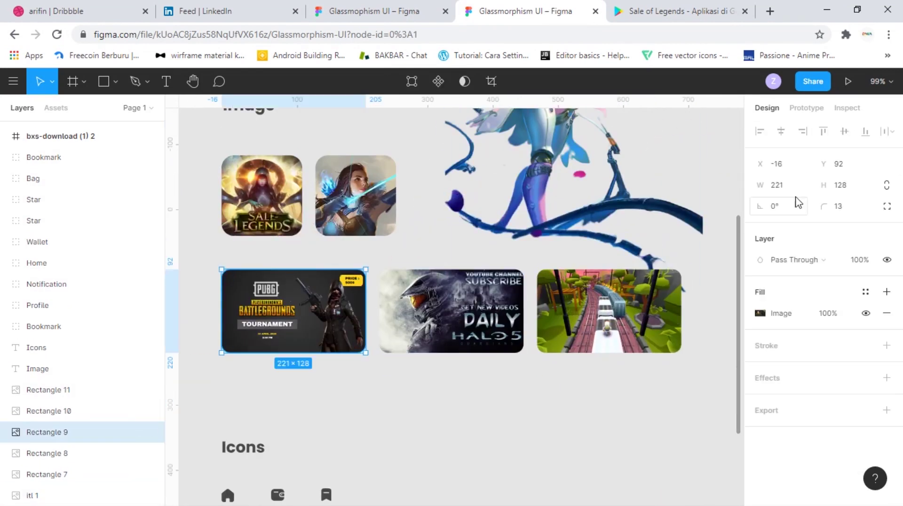
Look over the Home icon and the remaining icons and image thumbnails
{"action": "scroll", "coordinate": [217, 205], "scroll_direction": "down", "scroll_amount": 3}
{"action": "scroll", "coordinate": [386, 173], "scroll_direction": "up", "scroll_amount": 2, "text": "ctrl"}
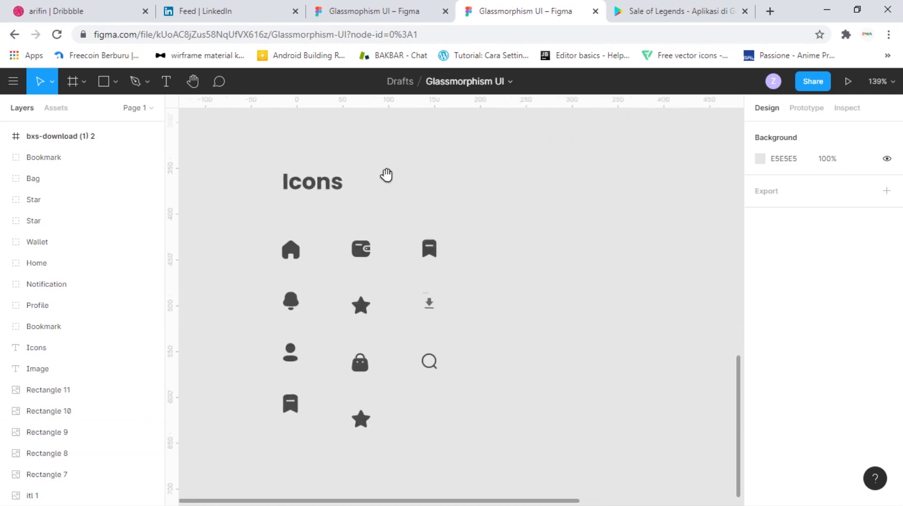
{"action": "left_click", "coordinate": [291, 249]}
{"action": "left_click", "coordinate": [480, 273]}
{"action": "scroll", "coordinate": [480, 273], "scroll_direction": "down", "scroll_amount": 1}
{"action": "left_click_drag", "start_coordinate": [451, 320], "coordinate": [559, 381]}
{"action": "scroll", "coordinate": [512, 280], "scroll_direction": "down", "scroll_amount": 5, "text": "ctrl"}
{"action": "scroll", "coordinate": [505, 291], "scroll_direction": "up", "scroll_amount": 2}
{"action": "scroll", "coordinate": [503, 301], "scroll_direction": "down", "scroll_amount": 3, "text": "ctrl"}
{"action": "scroll", "coordinate": [528, 263], "scroll_direction": "down", "scroll_amount": 3, "text": "ctrl"}
Create a 1500×1000 Surface Book frame and select it
{"action": "key", "text": "f"}
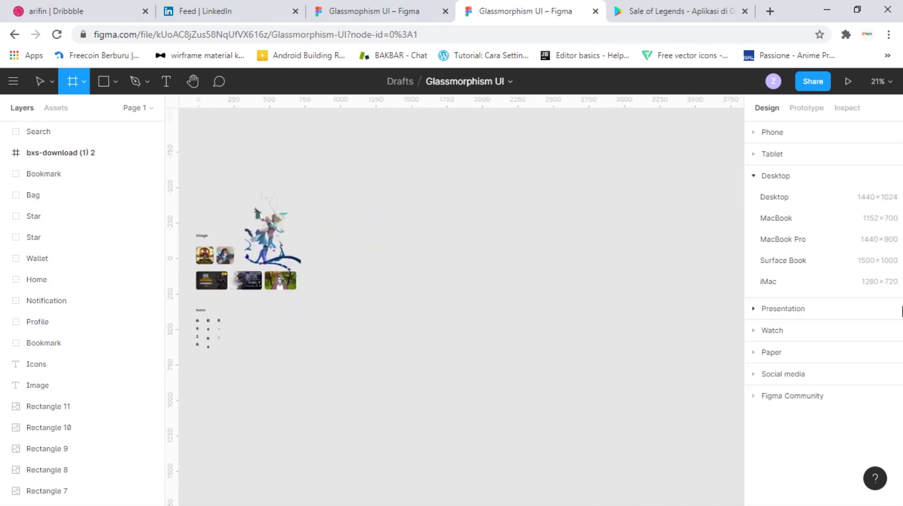
{"action": "left_click", "coordinate": [799, 261]}
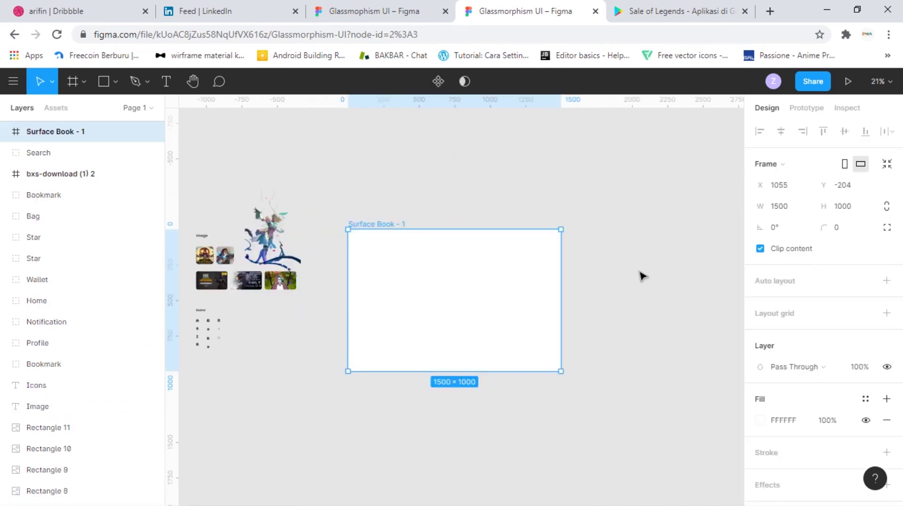
{"action": "scroll", "coordinate": [513, 270], "scroll_direction": "up", "scroll_amount": 2, "text": "ctrl"}
{"action": "left_click", "coordinate": [672, 236]}
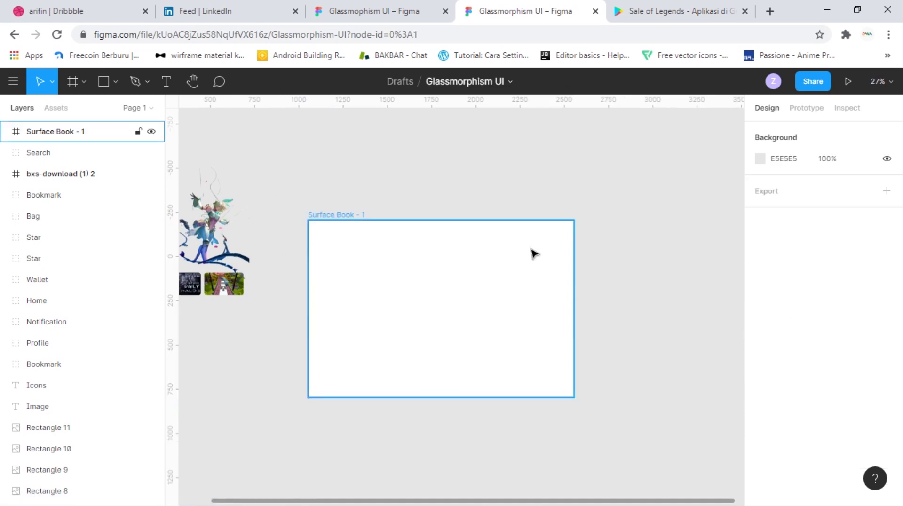
{"action": "left_click", "coordinate": [485, 244]}
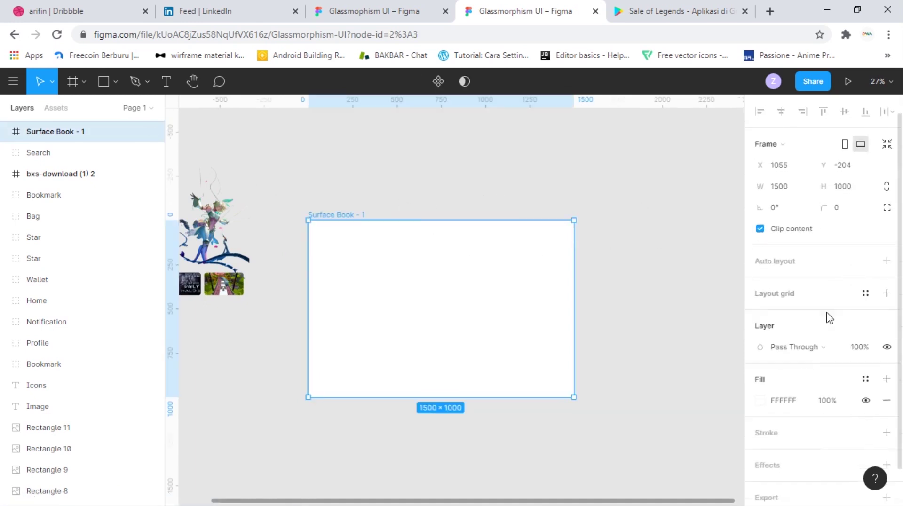
{"action": "scroll", "coordinate": [799, 306], "scroll_direction": "down", "scroll_amount": 1}
Give the frame a linear gradient fill from DDCEFF to F8DFFA
{"action": "left_click", "coordinate": [760, 359]}
{"action": "left_click", "coordinate": [607, 161]}
{"action": "left_click", "coordinate": [640, 179]}
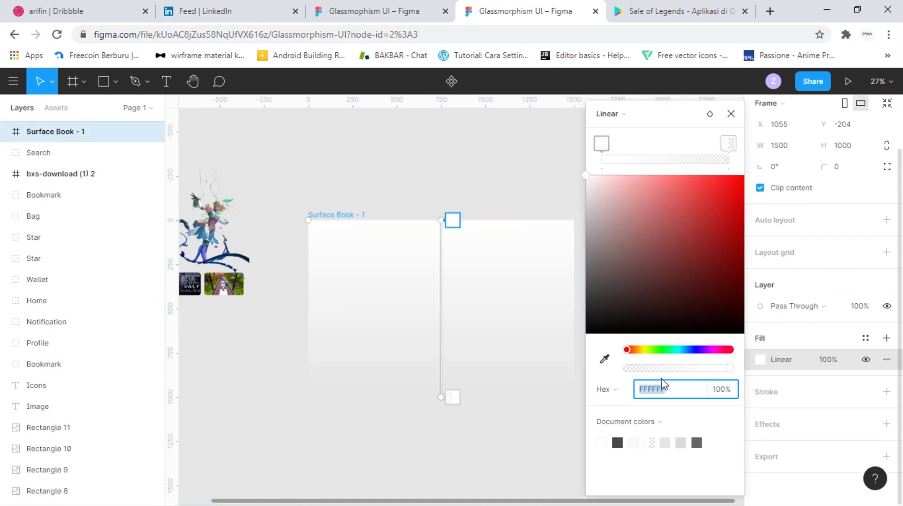
{"action": "left_click", "coordinate": [728, 143]}
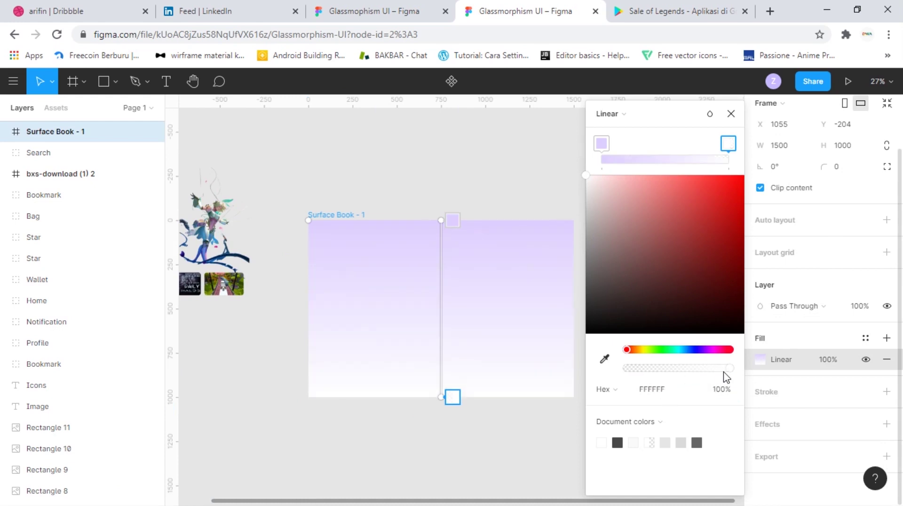
{"action": "left_click", "coordinate": [665, 389]}
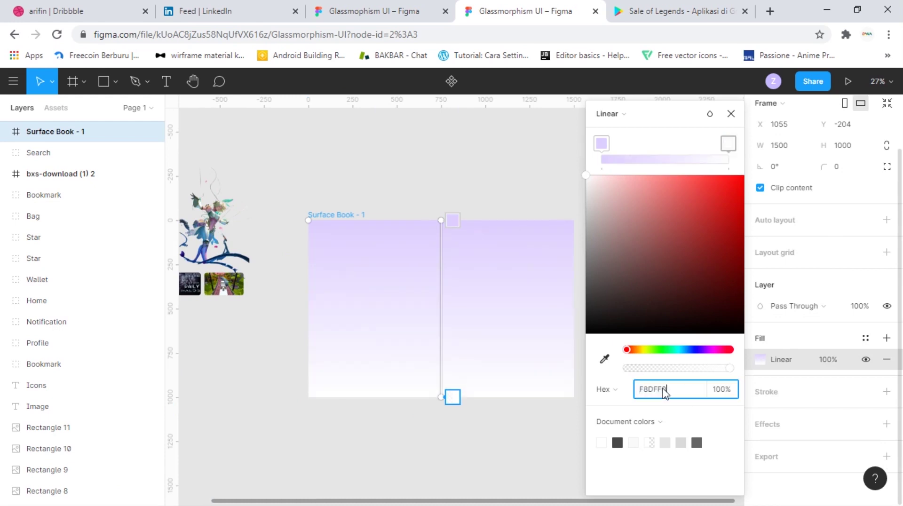
{"action": "type", "text": "F8DFFA"}
{"action": "key", "text": "Return"}
{"action": "key", "text": "Escape"}
{"action": "key", "text": "Escape"}
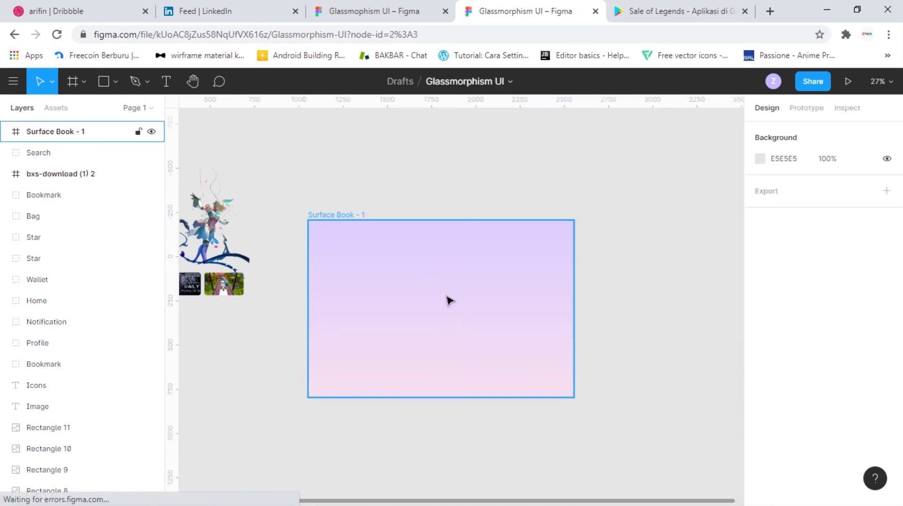
Draw a gray rectangle of about 1167×797 inside the frame
{"action": "left_click", "coordinate": [447, 298]}
{"action": "key", "text": "r"}
{"action": "left_click", "coordinate": [363, 259]}
{"action": "left_click_drag", "start_coordinate": [381, 275], "coordinate": [504, 396]}
{"action": "left_click_drag", "start_coordinate": [447, 337], "coordinate": [419, 310]}
Resize the rectangle to 1333×844, position it at X 84, and round its corners
{"action": "mouse_move", "coordinate": [475, 327]}
{"action": "left_mouse_down"}
{"action": "mouse_move", "coordinate": [540, 329]}
{"action": "mouse_move", "coordinate": [512, 322]}
{"action": "left_mouse_up"}
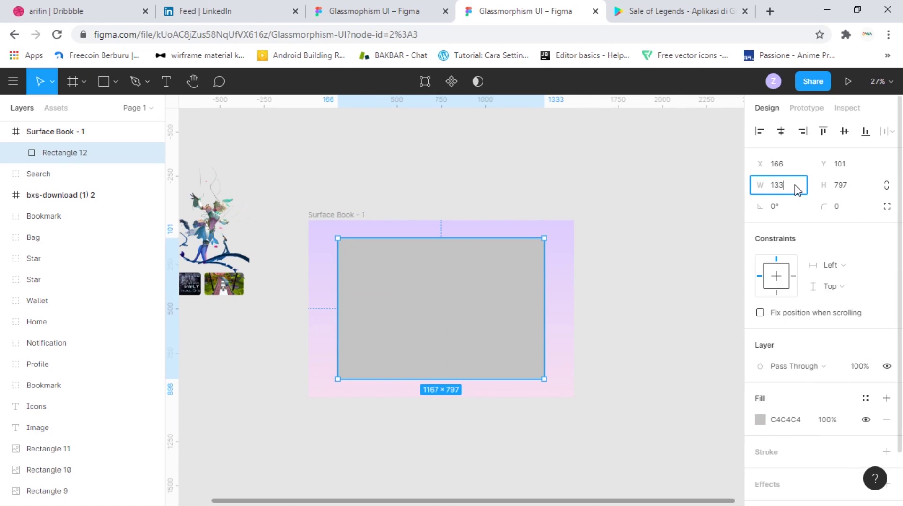
{"action": "type", "text": "3"}
{"action": "key", "text": "Return"}
{"action": "type", "text": "844"}
{"action": "key", "text": "Return"}
{"action": "left_click_drag", "start_coordinate": [534, 294], "coordinate": [517, 293]}
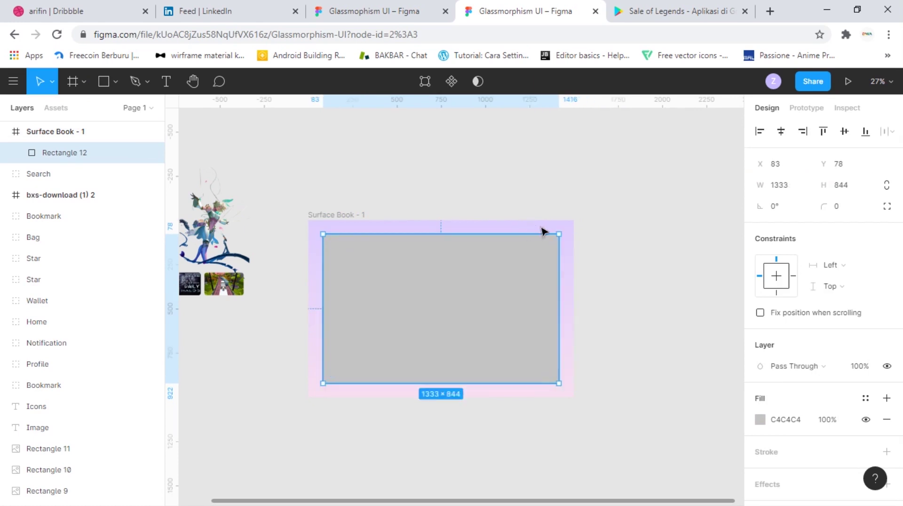
{"action": "left_click", "coordinate": [780, 131]}
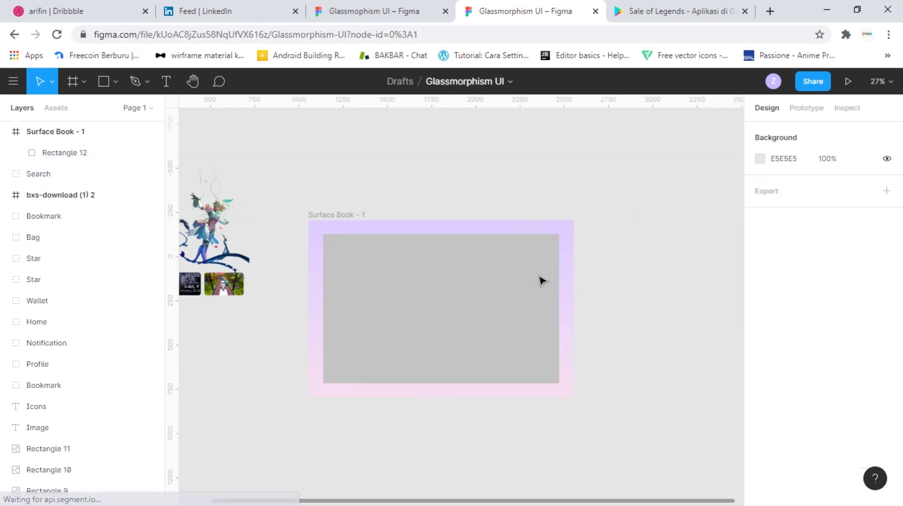
{"action": "type", "text": "33"}
Make the rectangle's fill white at 16% opacity
{"action": "scroll", "coordinate": [823, 282], "scroll_direction": "down", "scroll_amount": 2}
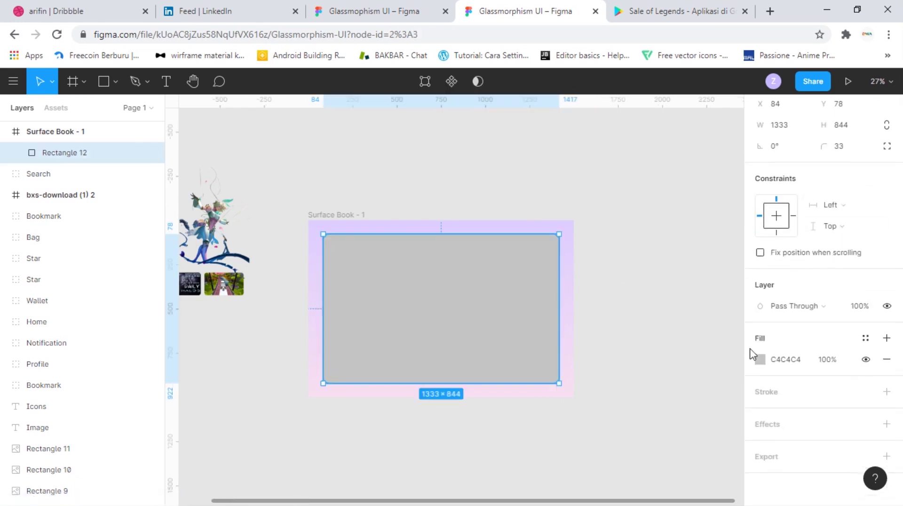
{"action": "left_click", "coordinate": [760, 359]}
{"action": "left_click", "coordinate": [802, 244]}
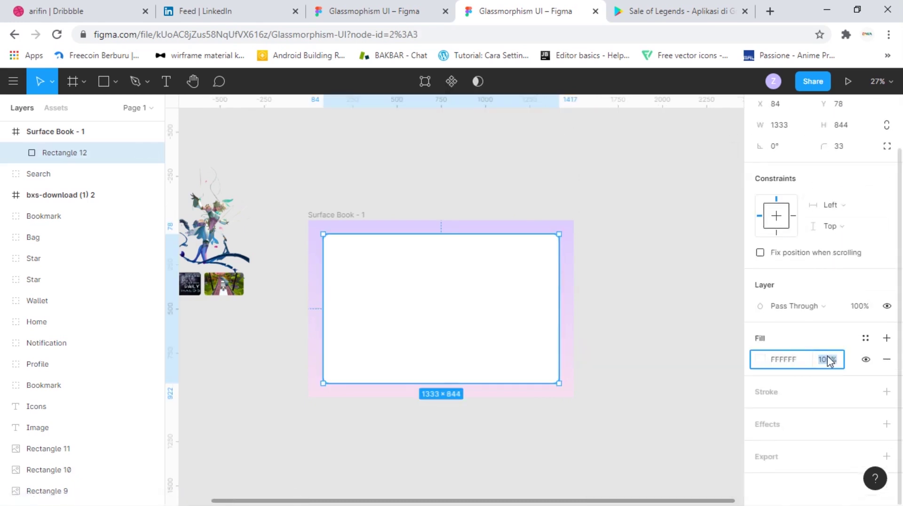
{"action": "type", "text": "16"}
{"action": "key", "text": "Return"}
{"action": "left_click", "coordinate": [669, 367]}
{"action": "scroll", "coordinate": [669, 366], "scroll_direction": "up", "scroll_amount": 1}
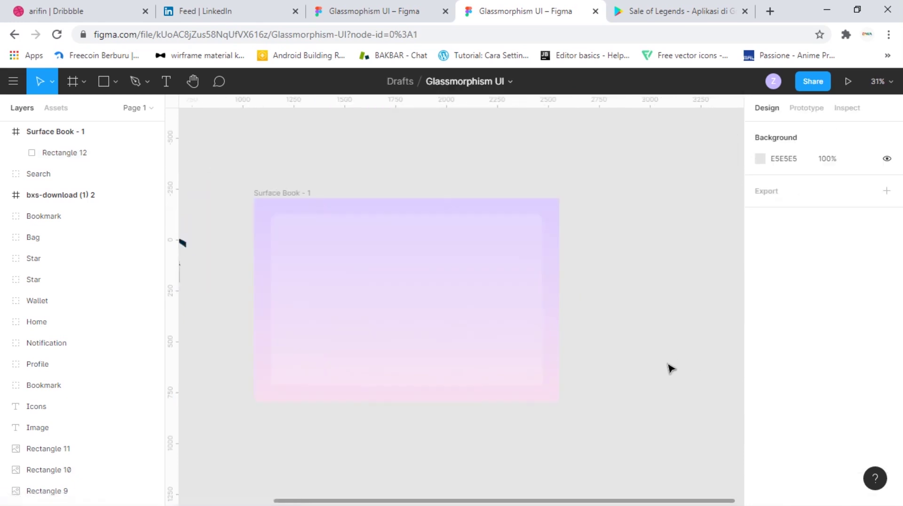
{"action": "scroll", "coordinate": [558, 300], "scroll_direction": "down", "scroll_amount": 1}
{"action": "left_click", "coordinate": [558, 300]}
Add a 16 px stroke and raise the fill opacity to 24%
{"action": "left_click", "coordinate": [776, 392]}
{"action": "left_click", "coordinate": [784, 433]}
{"action": "left_click", "coordinate": [825, 360]}
{"action": "key", "text": "Return"}
{"action": "left_click", "coordinate": [781, 435]}
{"action": "type", "text": "16"}
{"action": "key", "text": "Return"}
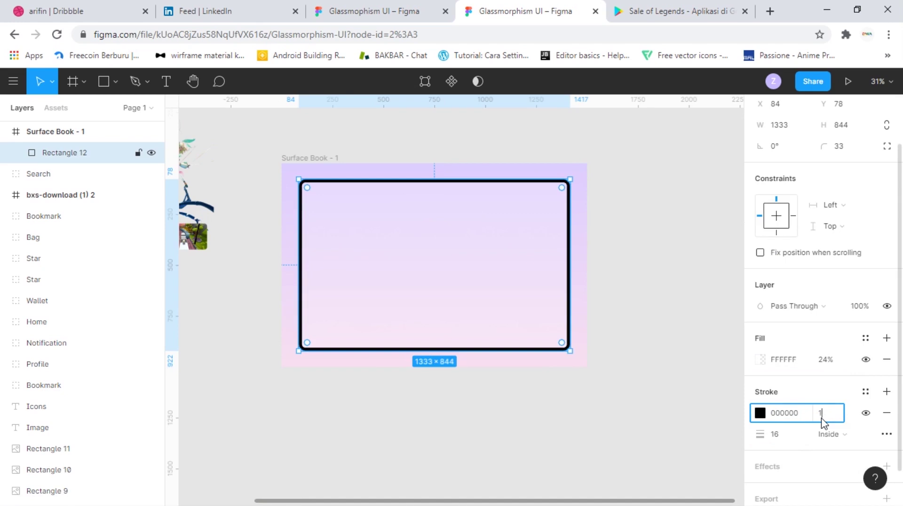
{"action": "type", "text": "24"}
{"action": "key", "text": "Return"}
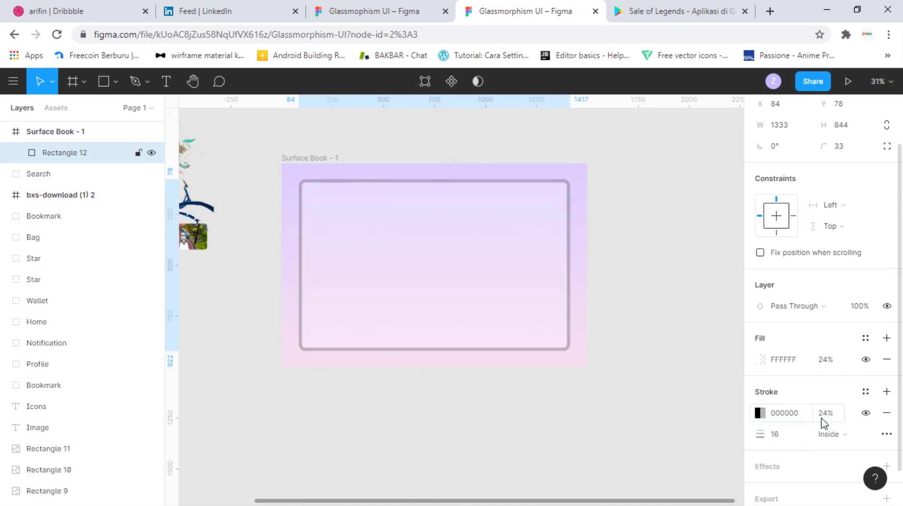
Set the stroke colour to white FFFFFF at 24% opacity
{"action": "type", "text": "1"}
{"action": "key", "text": "Return"}
{"action": "left_click", "coordinate": [759, 413]}
{"action": "type", "text": "ffffff"}
{"action": "key", "text": "Return"}
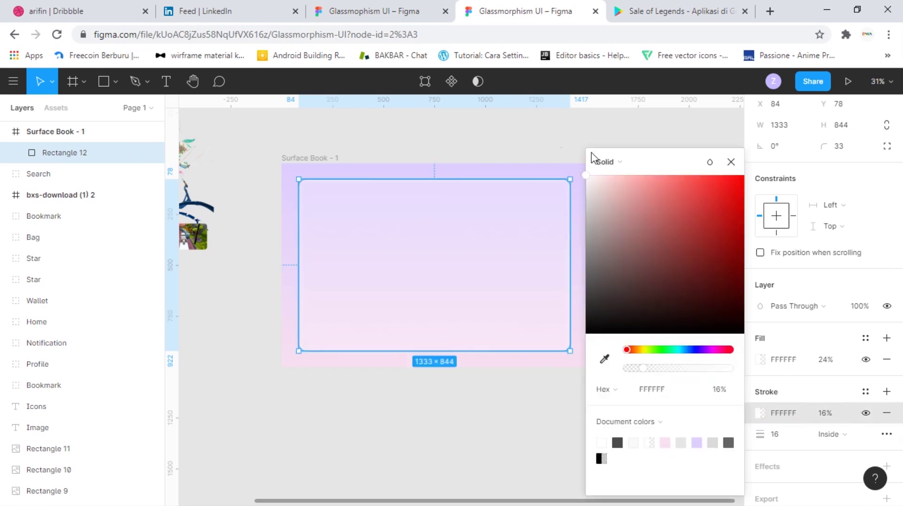
{"action": "left_click", "coordinate": [804, 394]}
{"action": "type", "text": "24"}
{"action": "key", "text": "Return"}
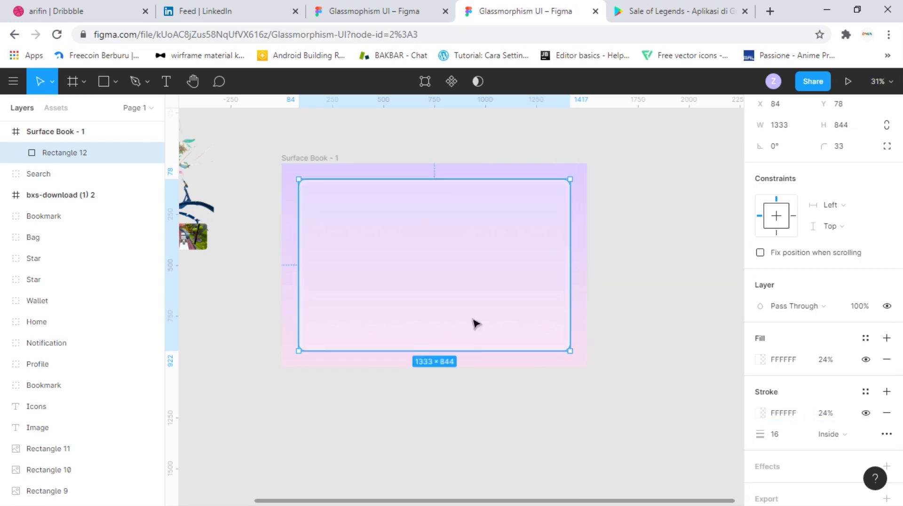
{"action": "key", "text": "ctrl+r"}
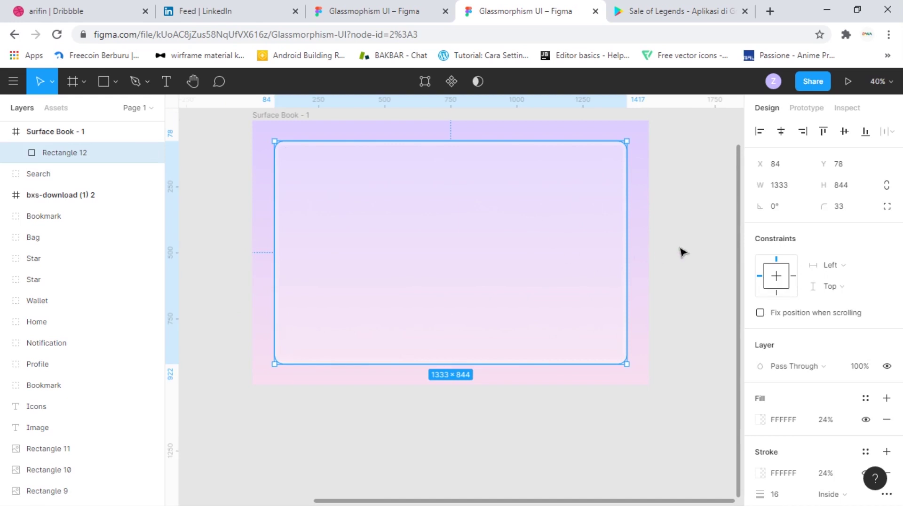
Change the panel fill to a radial gradient from top-left to bottom-right at 60% opacity
{"action": "scroll", "coordinate": [799, 306], "scroll_direction": "down", "scroll_amount": 3}
{"action": "left_click", "coordinate": [760, 316]}
{"action": "left_click", "coordinate": [607, 160]}
{"action": "left_click", "coordinate": [621, 176]}
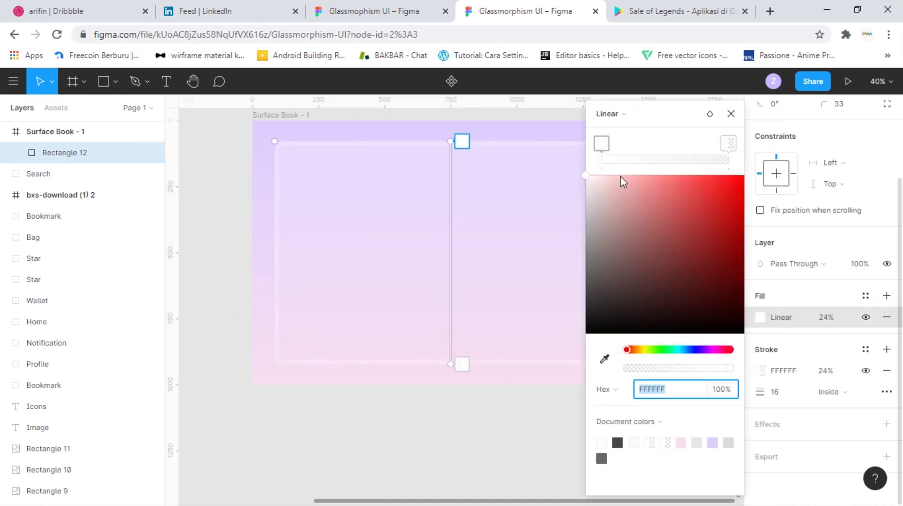
{"action": "left_click", "coordinate": [608, 114]}
{"action": "left_click", "coordinate": [620, 127]}
{"action": "left_click_drag", "start_coordinate": [452, 252], "coordinate": [276, 145]}
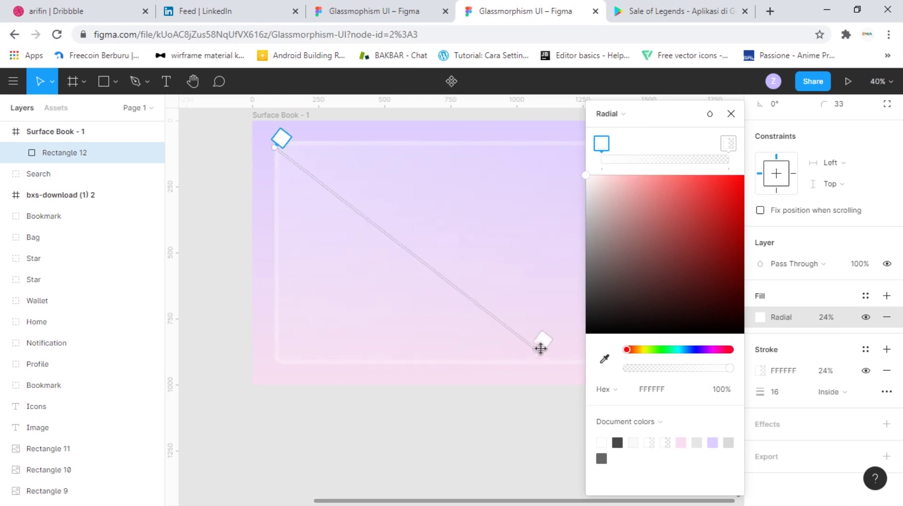
{"action": "left_click_drag", "start_coordinate": [532, 350], "coordinate": [440, 223]}
{"action": "left_click_drag", "start_coordinate": [470, 327], "coordinate": [558, 343]}
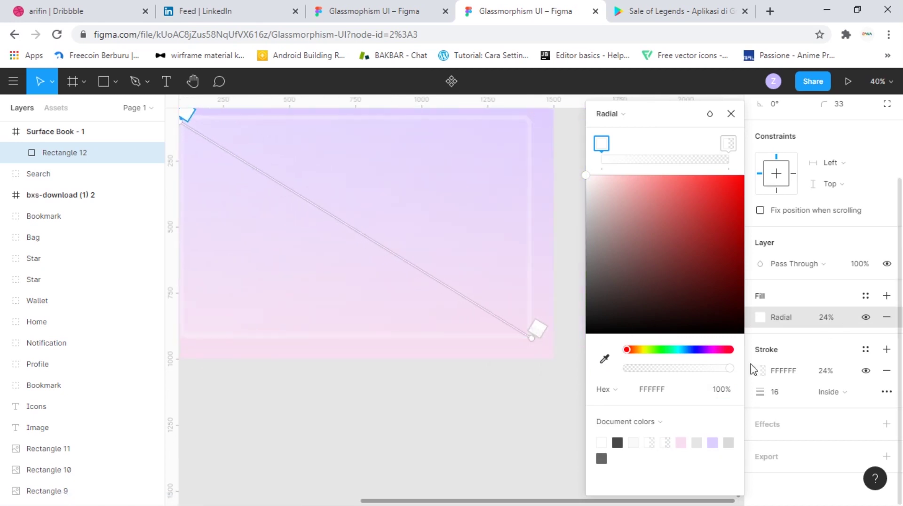
{"action": "left_click", "coordinate": [827, 320]}
{"action": "type", "text": "60"}
{"action": "key", "text": "Return"}
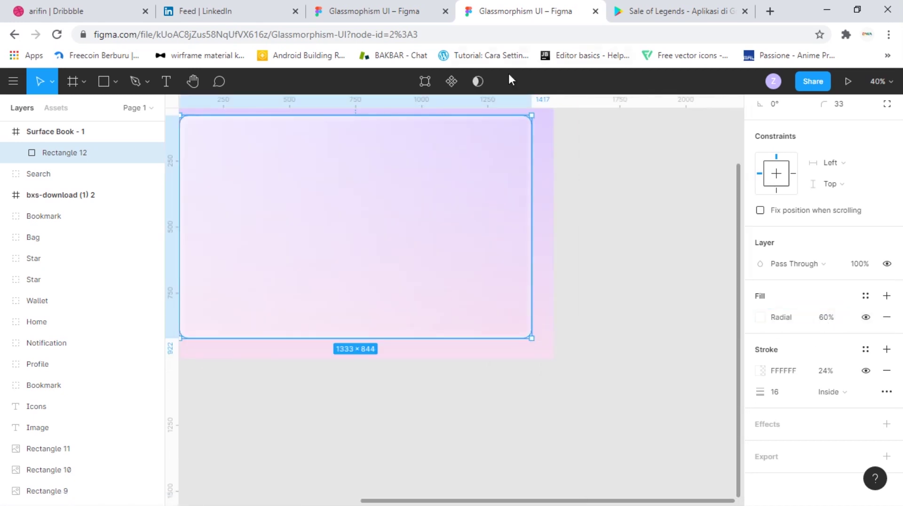
Move the panel's stroke to the outside
{"action": "scroll", "coordinate": [625, 218], "scroll_direction": "down", "scroll_amount": 3}
{"action": "left_click", "coordinate": [624, 218]}
{"action": "scroll", "coordinate": [578, 226], "scroll_direction": "up", "scroll_amount": 2}
{"action": "left_click", "coordinate": [371, 232]}
{"action": "left_click", "coordinate": [603, 247]}
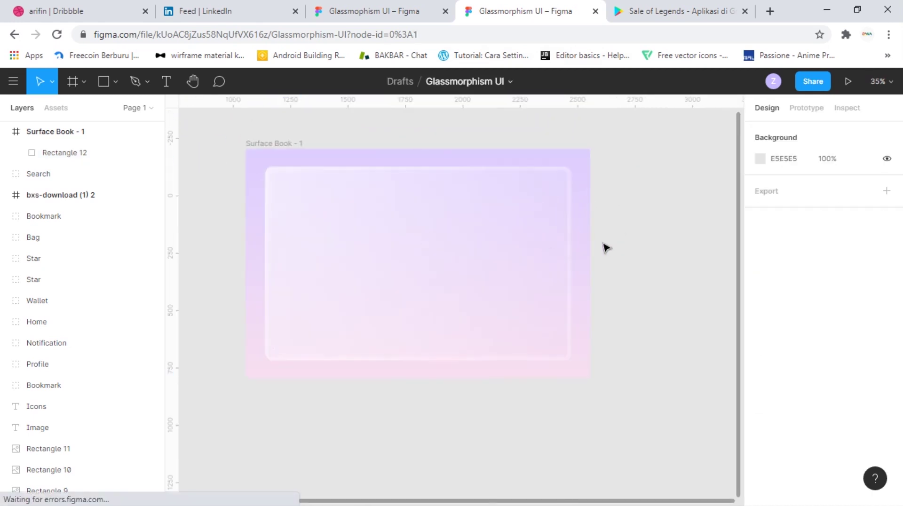
{"action": "left_click", "coordinate": [562, 232]}
{"action": "scroll", "coordinate": [823, 330], "scroll_direction": "down", "scroll_amount": 2}
{"action": "left_click", "coordinate": [832, 391]}
{"action": "left_click", "coordinate": [847, 407]}
{"action": "left_click", "coordinate": [656, 317]}
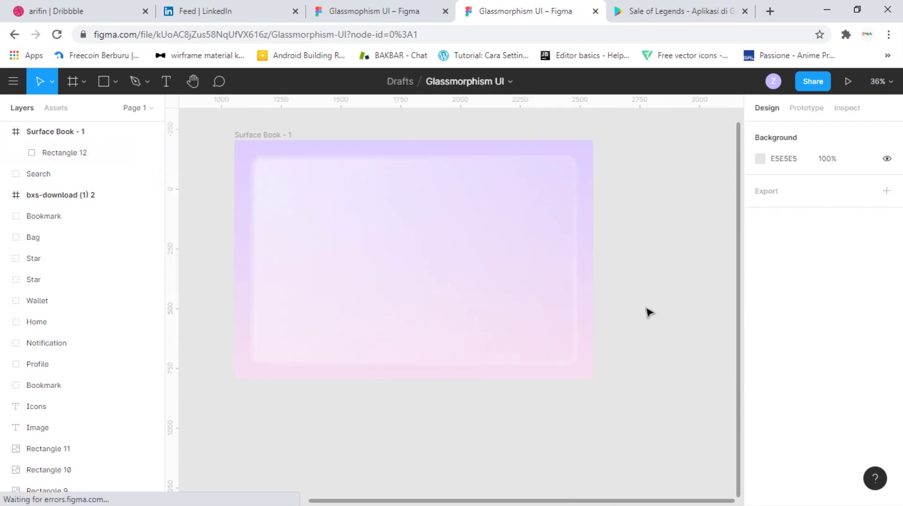
{"action": "left_click", "coordinate": [564, 282]}
Add a Background blur effect of 22 to the panel
{"action": "scroll", "coordinate": [823, 376], "scroll_direction": "down", "scroll_amount": 2}
{"action": "left_click", "coordinate": [886, 424]}
{"action": "left_click", "coordinate": [835, 446]}
{"action": "left_click", "coordinate": [827, 475]}
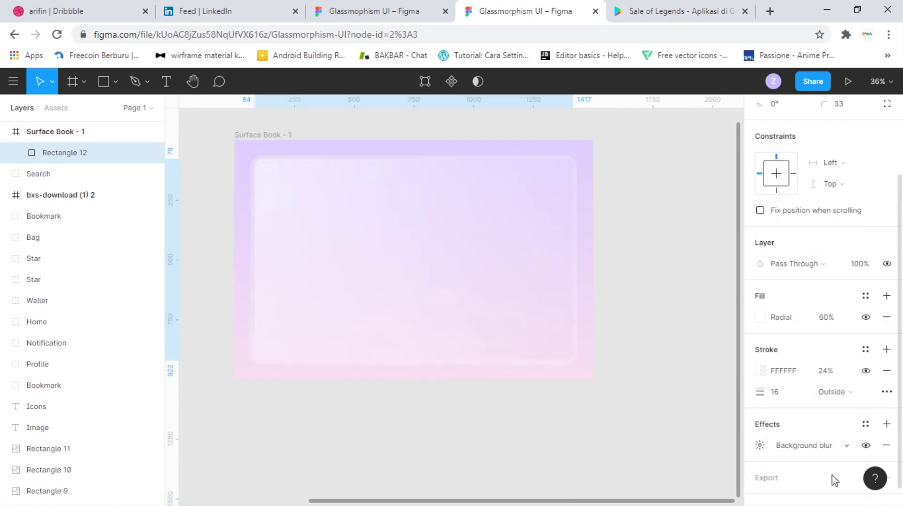
{"action": "left_click", "coordinate": [760, 445]}
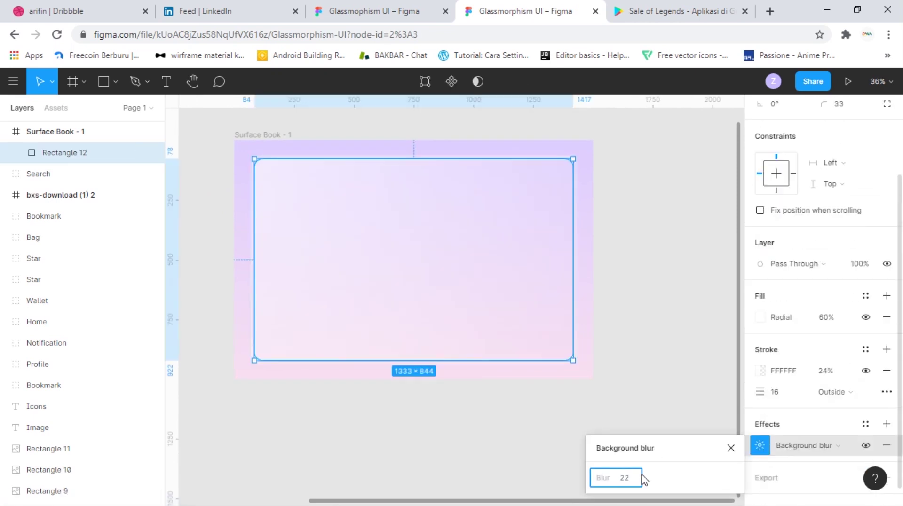
{"action": "left_click", "coordinate": [731, 447]}
{"action": "key", "text": "Escape"}
{"action": "scroll", "coordinate": [552, 334], "scroll_direction": "up", "scroll_amount": 1}
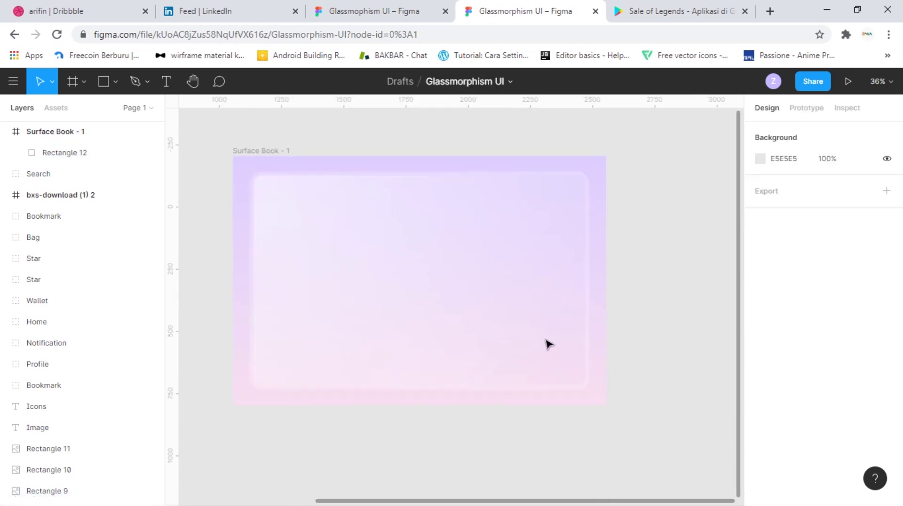
{"action": "scroll", "coordinate": [546, 254], "scroll_direction": "up", "scroll_amount": 1}
{"action": "left_click", "coordinate": [329, 189]}
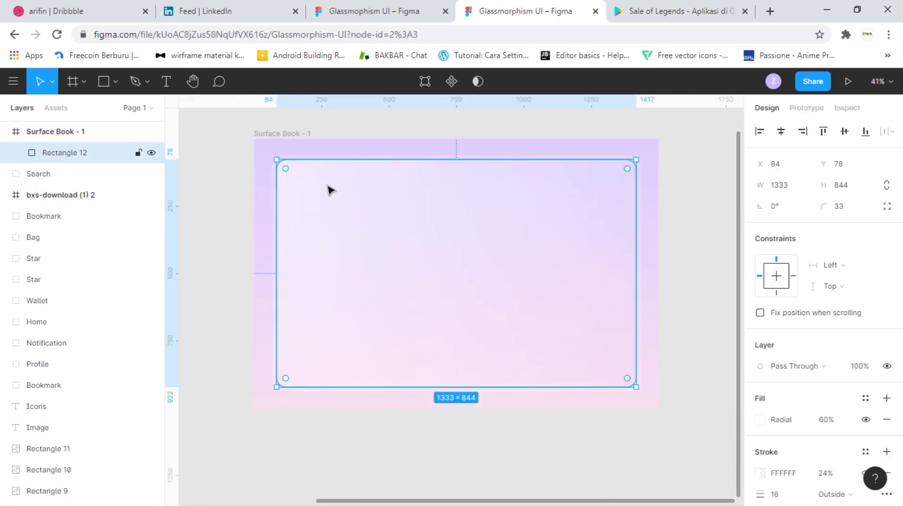
Add 'GMSTORE' text at the panel's top-left with dark grey 615F5F fill
{"action": "key", "text": "t"}
{"action": "left_click", "coordinate": [292, 176]}
{"action": "type", "text": "GMSTORE"}
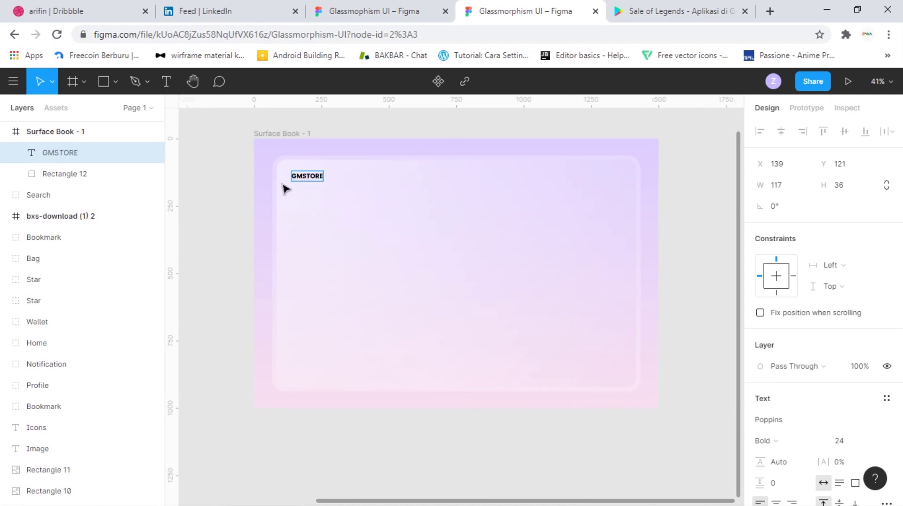
{"action": "scroll", "coordinate": [286, 188], "scroll_direction": "up", "scroll_amount": 5}
{"action": "key", "text": "ctrl+a"}
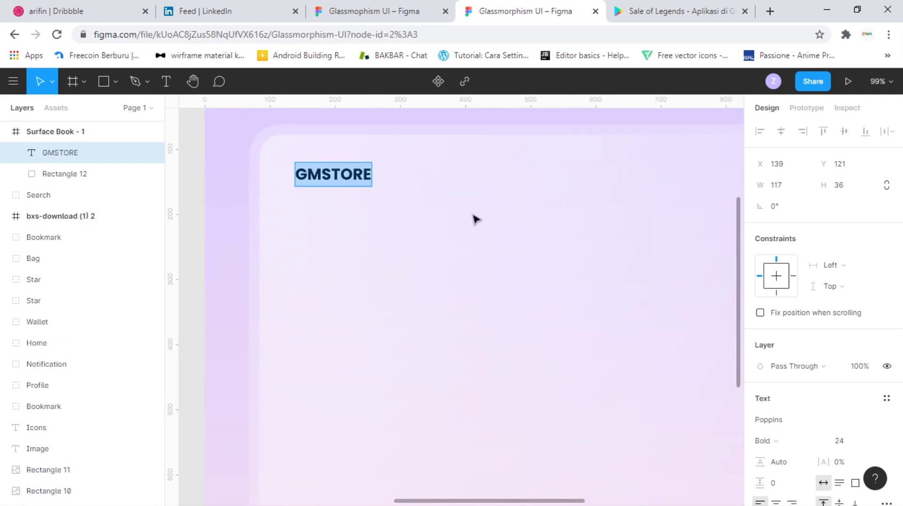
{"action": "scroll", "coordinate": [790, 369], "scroll_direction": "down", "scroll_amount": 5}
{"action": "left_click", "coordinate": [784, 359]}
{"action": "type", "text": "615F5F"}
{"action": "key", "text": "Return"}
Recolour the letters 'STORE' blue 3672E9
{"action": "double_click", "coordinate": [333, 173]}
{"action": "left_click", "coordinate": [333, 171]}
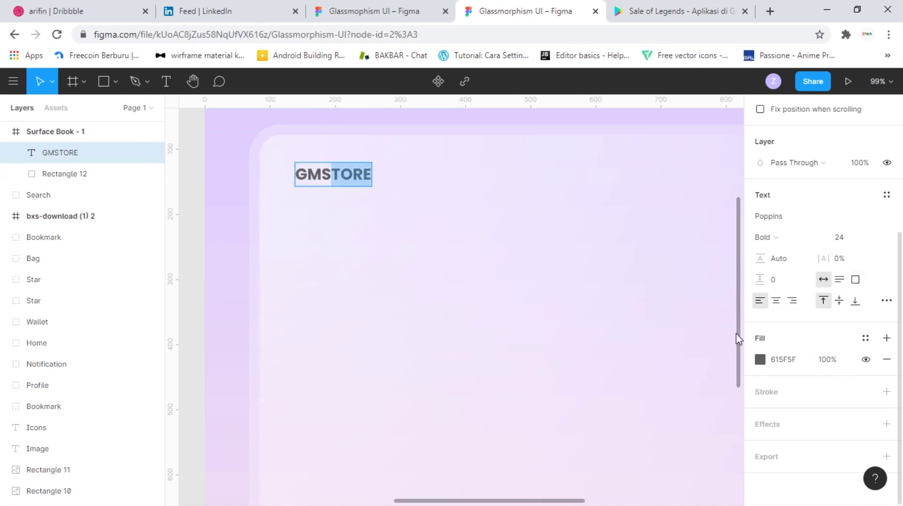
{"action": "left_click", "coordinate": [505, 244]}
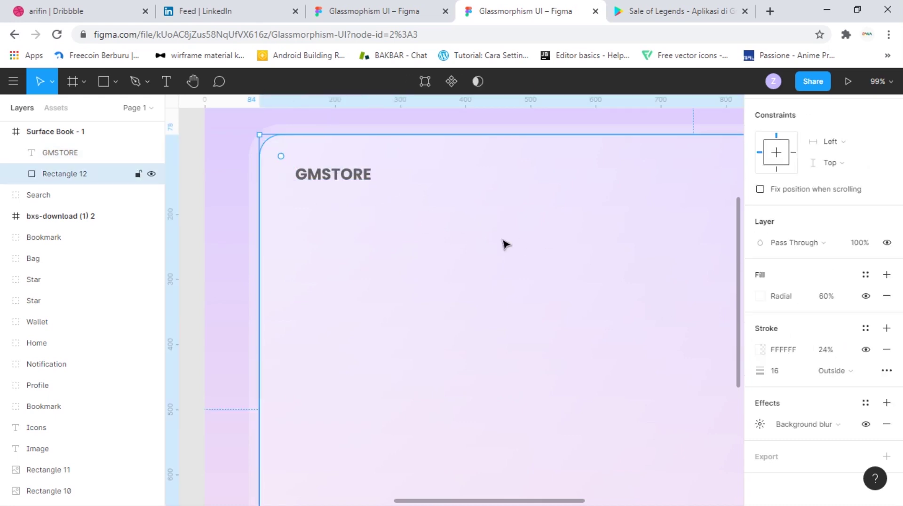
{"action": "left_click", "coordinate": [333, 173]}
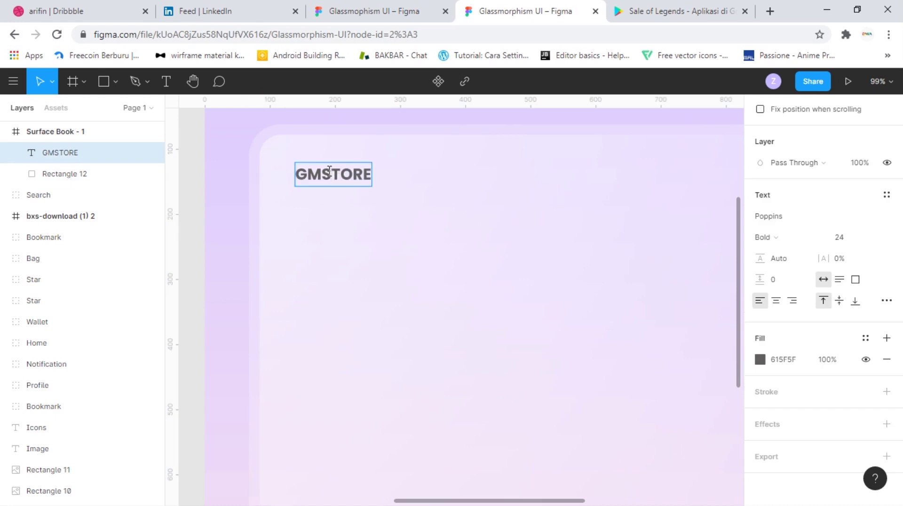
{"action": "left_click_drag", "start_coordinate": [326, 167], "coordinate": [371, 174]}
{"action": "left_click", "coordinate": [790, 361]}
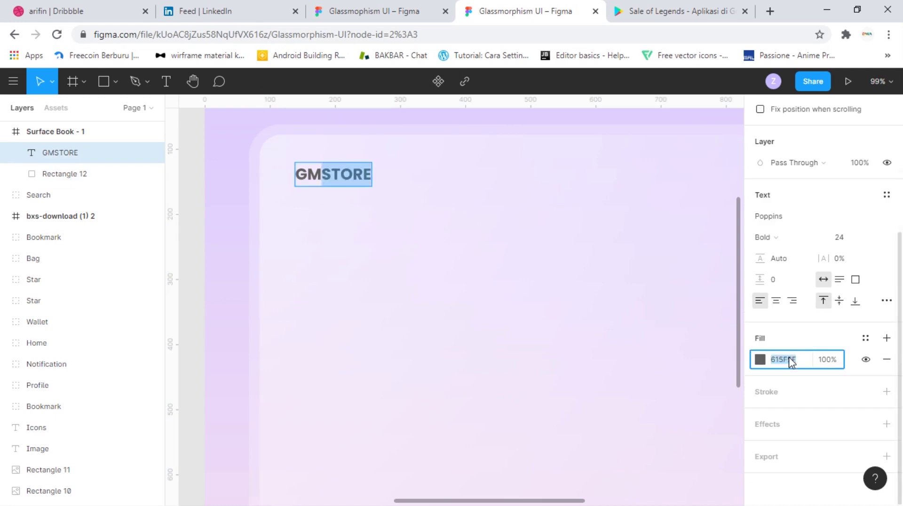
{"action": "key", "text": "Return"}
{"action": "key", "text": "Escape"}
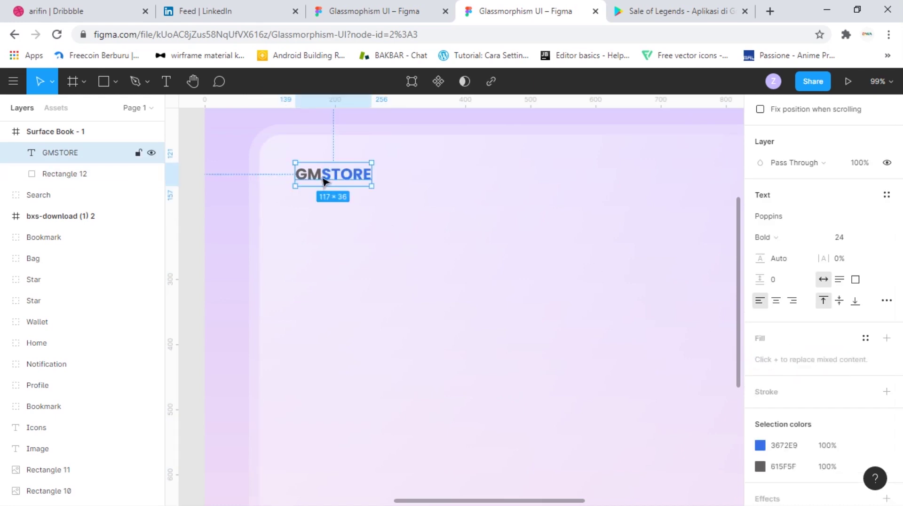
{"action": "left_click", "coordinate": [230, 236]}
{"action": "scroll", "coordinate": [259, 250], "scroll_direction": "down", "scroll_amount": 3}
{"action": "scroll", "coordinate": [329, 235], "scroll_direction": "down", "scroll_amount": 3}
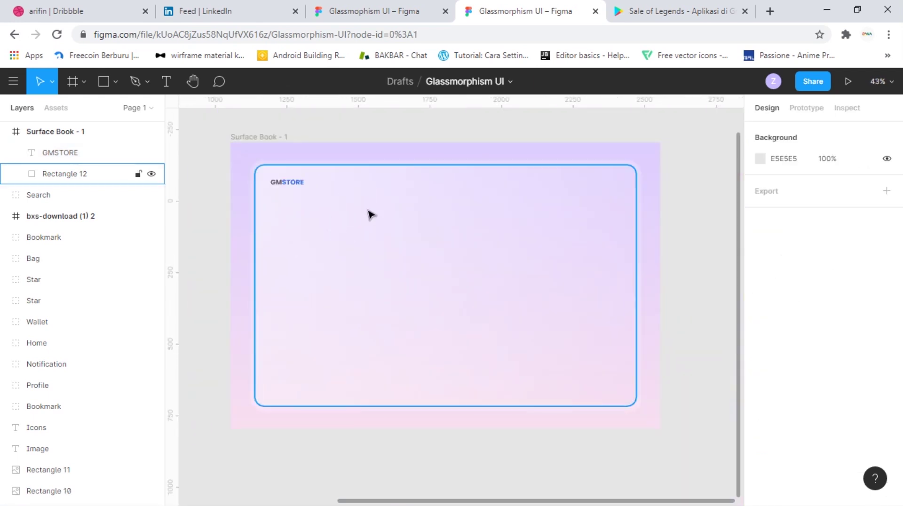
Add a 'Fantasy' text label below the GMSTORE logo, discarding a stray text box and frame
{"action": "left_click", "coordinate": [312, 198]}
{"action": "scroll", "coordinate": [314, 198], "scroll_direction": "up", "scroll_amount": 3}
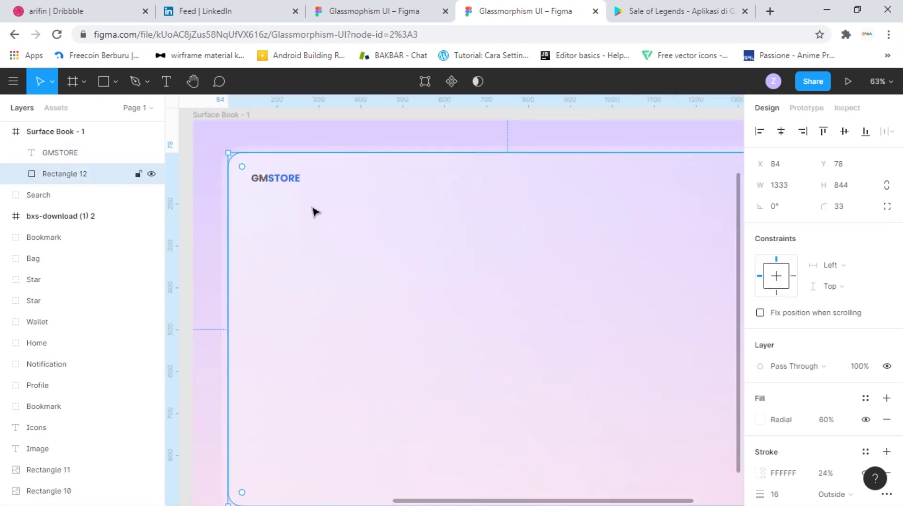
{"action": "scroll", "coordinate": [315, 207], "scroll_direction": "up", "scroll_amount": 2}
{"action": "key", "text": "t"}
{"action": "left_click", "coordinate": [318, 184]}
{"action": "key", "text": "Escape"}
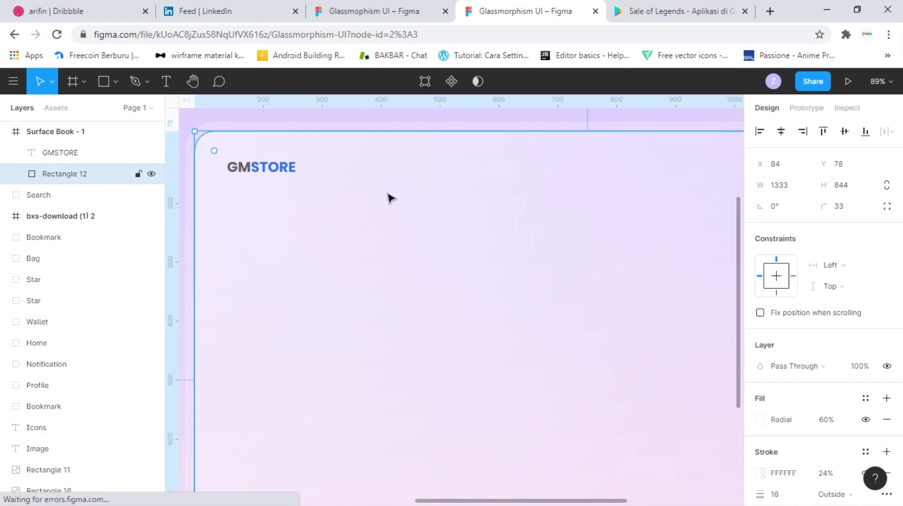
{"action": "key", "text": "f"}
{"action": "left_click", "coordinate": [345, 193]}
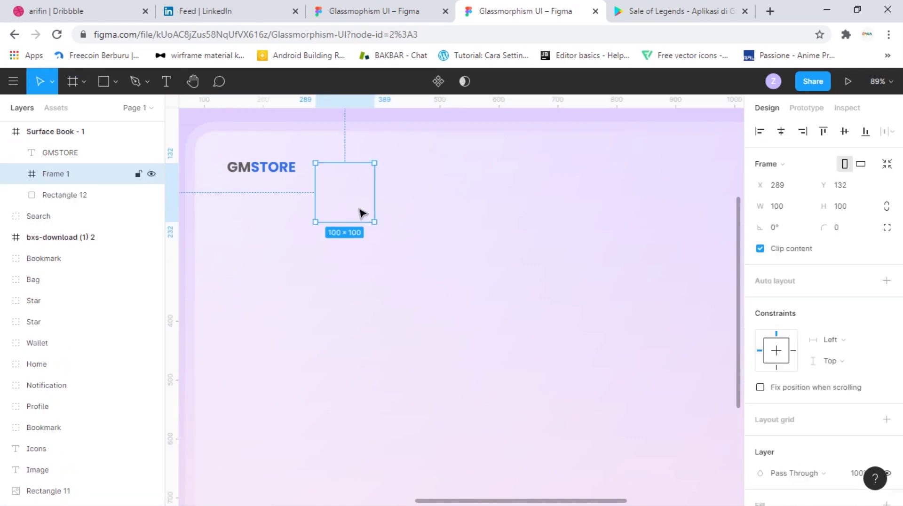
{"action": "key", "text": "Delete"}
{"action": "key", "text": "t"}
{"action": "left_click", "coordinate": [318, 198]}
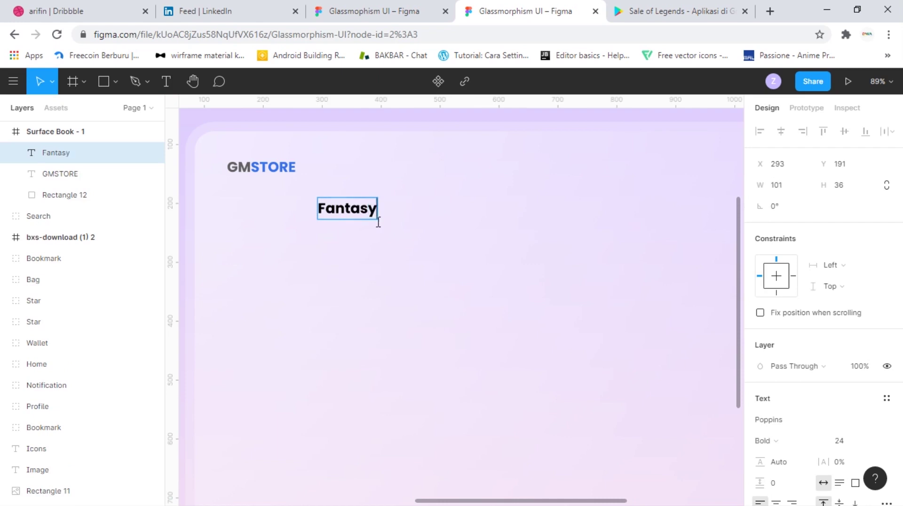
{"action": "key", "text": "Escape"}
Set the Fantasy label to font size 13 and keep it Bold
{"action": "scroll", "coordinate": [783, 270], "scroll_direction": "down", "scroll_amount": 5}
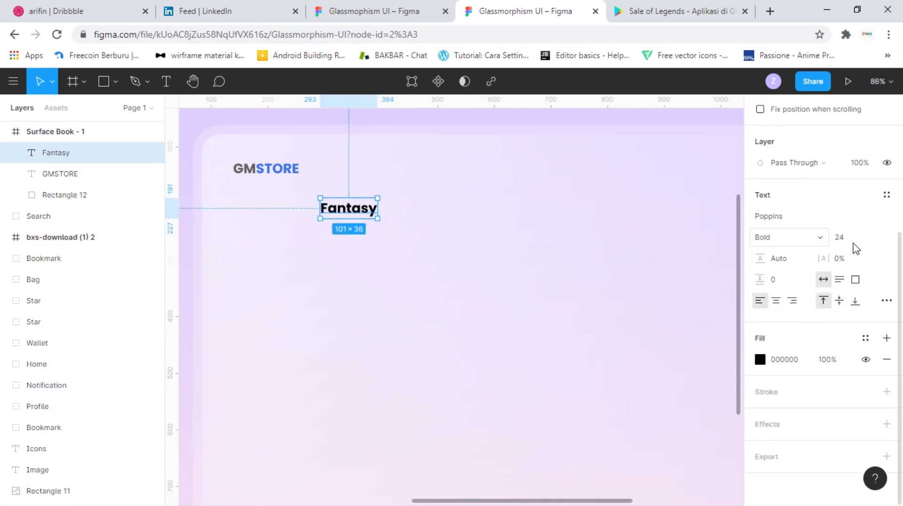
{"action": "left_click", "coordinate": [855, 238]}
{"action": "type", "text": "13"}
{"action": "key", "text": "Return"}
{"action": "left_click", "coordinate": [771, 238]}
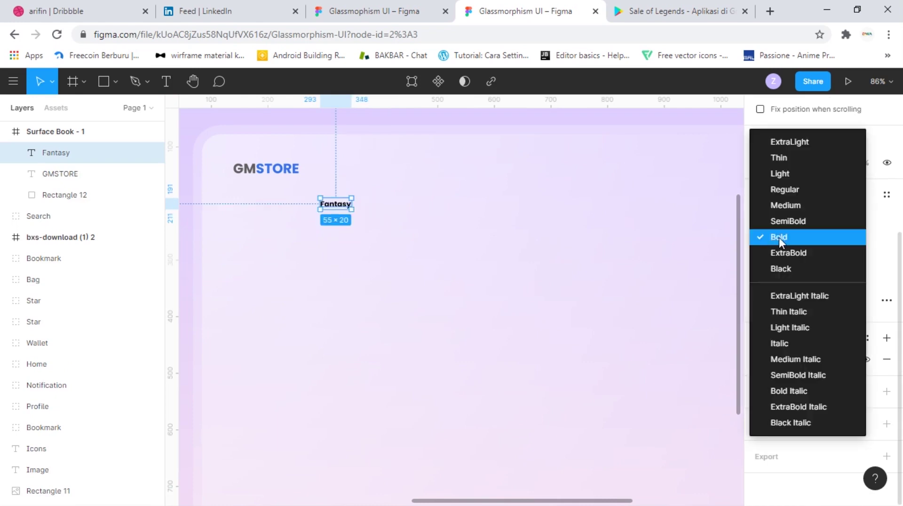
{"action": "left_click", "coordinate": [336, 225]}
Move Fantasy into place under the logo and give it a blue fill
{"action": "scroll", "coordinate": [341, 207], "scroll_direction": "up", "scroll_amount": 3}
{"action": "left_click", "coordinate": [341, 201]}
{"action": "mouse_move", "coordinate": [341, 204]}
{"action": "left_mouse_down"}
{"action": "mouse_move", "coordinate": [316, 248]}
{"action": "mouse_move", "coordinate": [305, 240]}
{"action": "left_mouse_up"}
{"action": "left_click", "coordinate": [758, 360]}
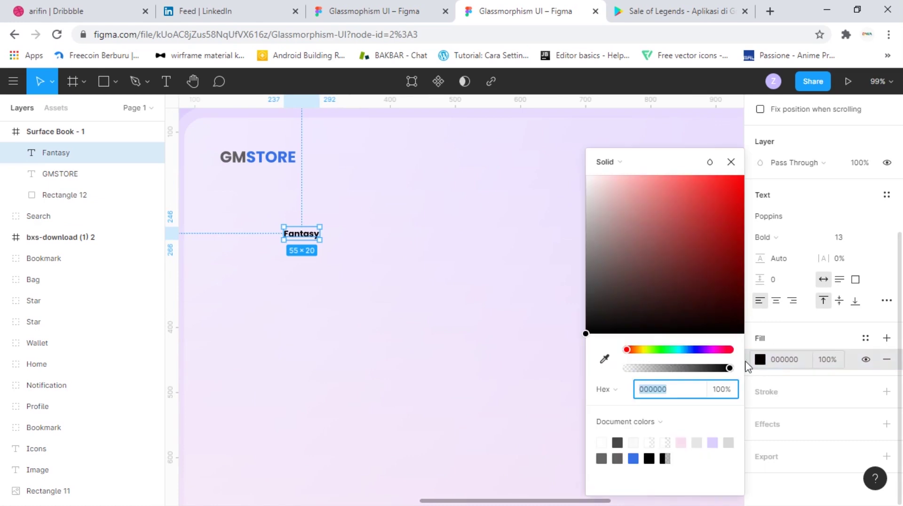
{"action": "left_click", "coordinate": [633, 459]}
{"action": "left_click", "coordinate": [730, 162]}
{"action": "left_click", "coordinate": [573, 246]}
{"action": "scroll", "coordinate": [470, 249], "scroll_direction": "down", "scroll_amount": 2}
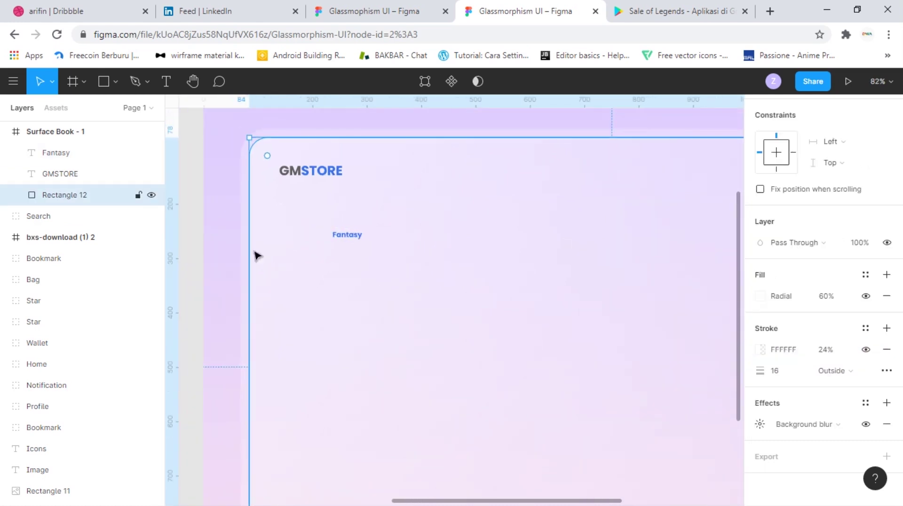
{"action": "scroll", "coordinate": [325, 237], "scroll_direction": "up", "scroll_amount": 2}
Duplicate the Fantasy label into a row of five evenly spaced copies
{"action": "left_click_drag", "start_coordinate": [356, 237], "coordinate": [433, 242]}
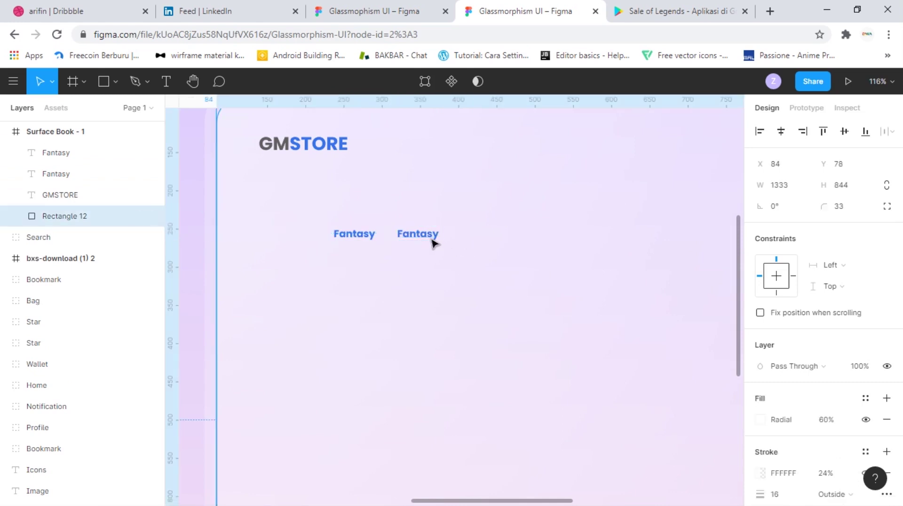
{"action": "mouse_move", "coordinate": [425, 238]}
{"action": "left_mouse_down"}
{"action": "mouse_move", "coordinate": [497, 234]}
{"action": "mouse_move", "coordinate": [489, 236]}
{"action": "left_mouse_up"}
{"action": "key", "text": "ctrl+d"}
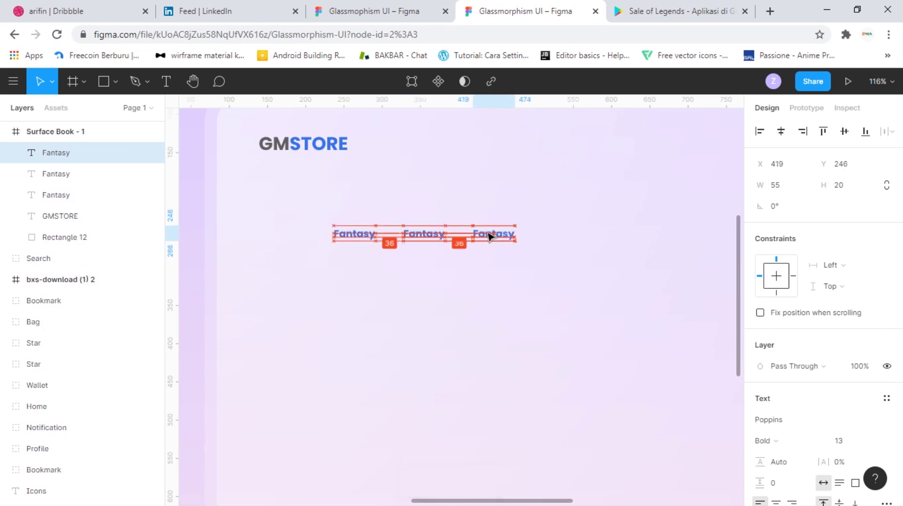
{"action": "left_click", "coordinate": [566, 206]}
{"action": "scroll", "coordinate": [470, 232], "scroll_direction": "right", "scroll_amount": 2}
{"action": "left_click", "coordinate": [470, 232]}
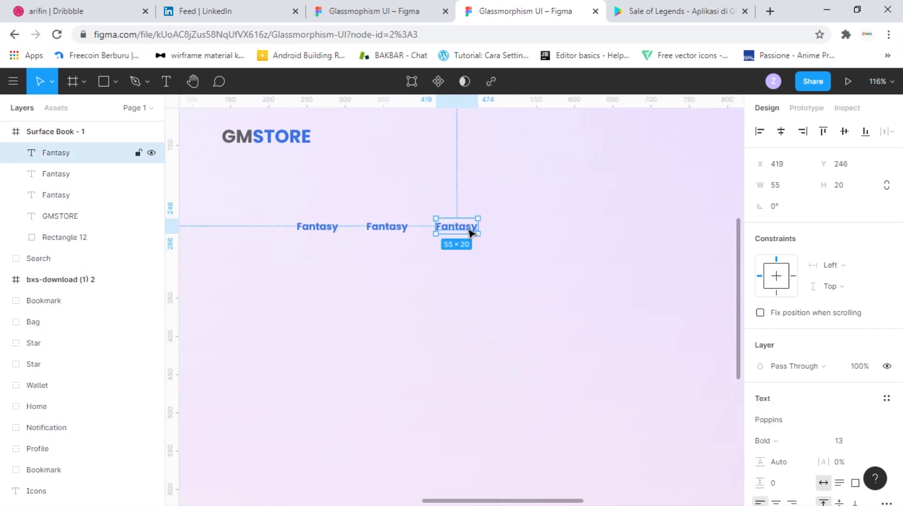
{"action": "key", "text": "ctrl+d"}
{"action": "mouse_move", "coordinate": [470, 232]}
{"action": "left_mouse_down"}
{"action": "mouse_move", "coordinate": [619, 232]}
{"action": "mouse_move", "coordinate": [607, 218]}
{"action": "left_mouse_up"}
{"action": "key", "text": "ctrl+d"}
{"action": "left_click", "coordinate": [397, 242]}
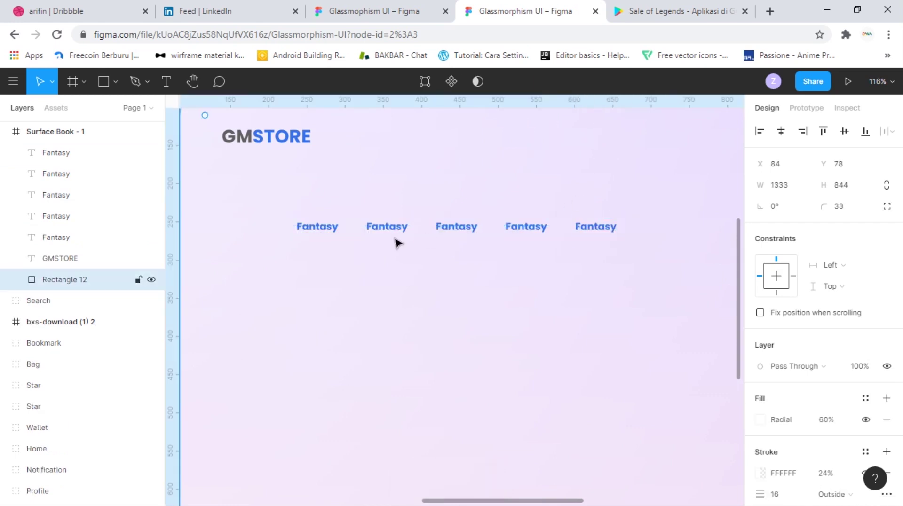
Retype the copies as Strategy, Action, Sport and Simulation, plus an extra Simulation copy
{"action": "left_click", "coordinate": [395, 230]}
{"action": "double_click", "coordinate": [394, 227]}
{"action": "type", "text": "Strategy"}
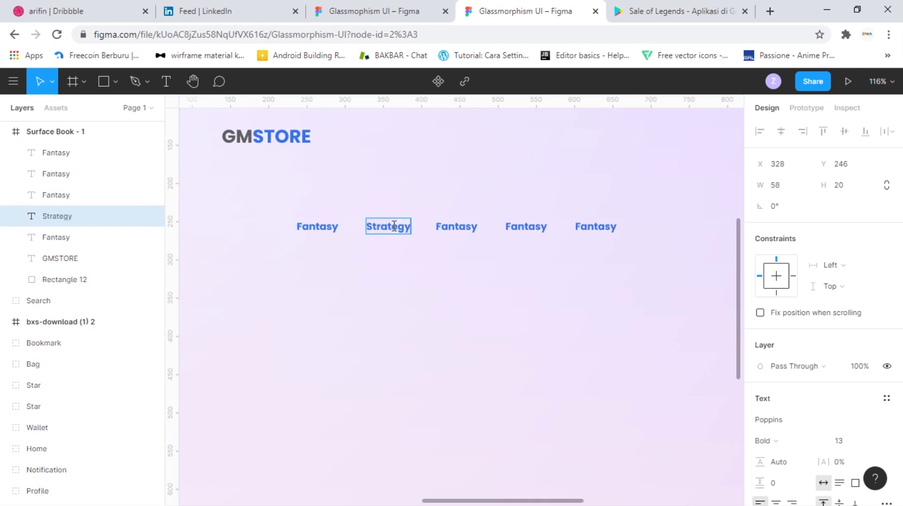
{"action": "left_click", "coordinate": [468, 226]}
{"action": "type", "text": "Action"}
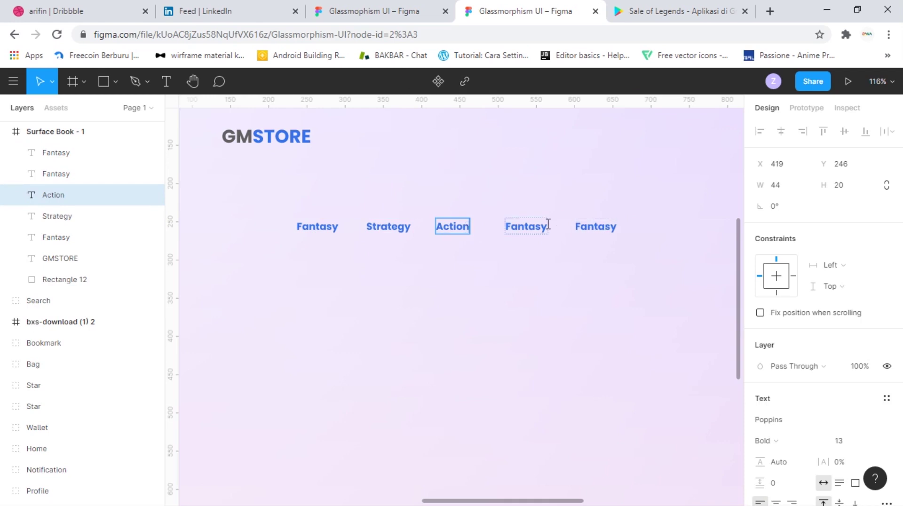
{"action": "double_click", "coordinate": [548, 224]}
{"action": "type", "text": "Sport"}
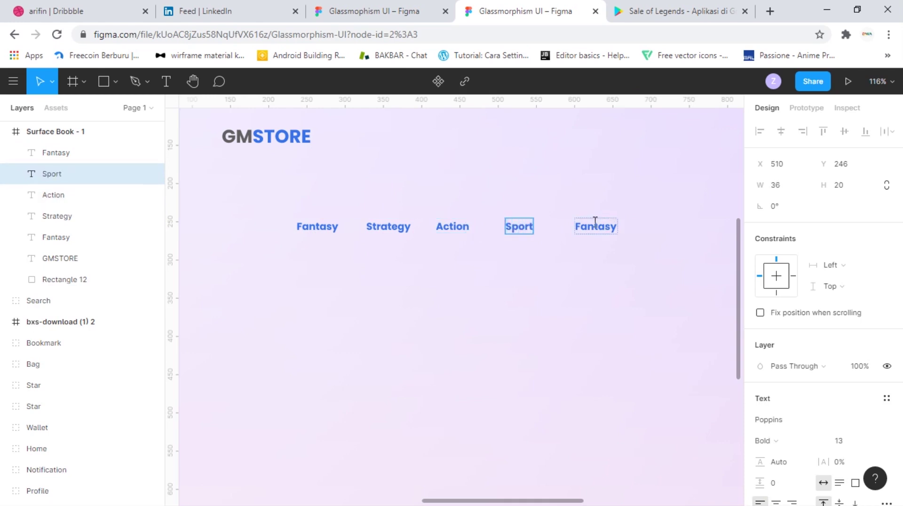
{"action": "double_click", "coordinate": [594, 221]}
{"action": "type", "text": "Simulation"}
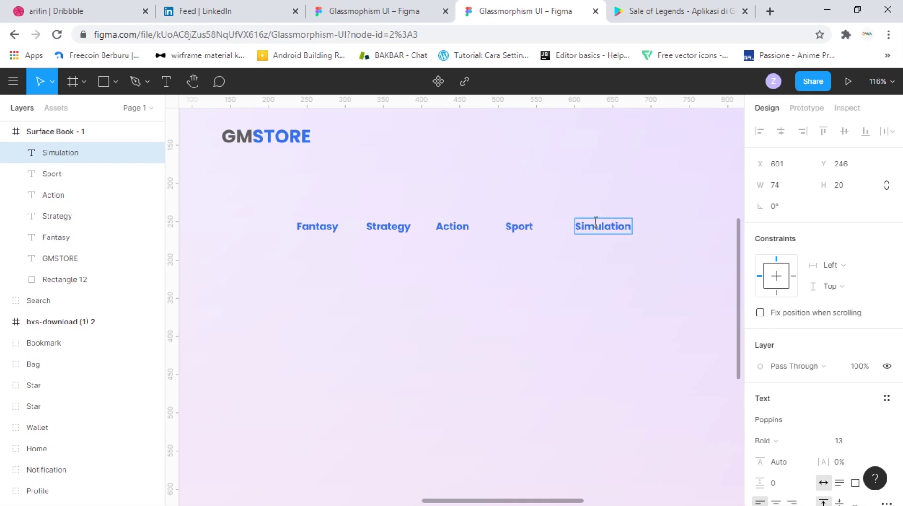
{"action": "scroll", "coordinate": [611, 183], "scroll_direction": "down", "scroll_amount": 1}
{"action": "scroll", "coordinate": [587, 178], "scroll_direction": "right", "scroll_amount": 1}
{"action": "left_click_drag", "start_coordinate": [576, 197], "coordinate": [631, 197]}
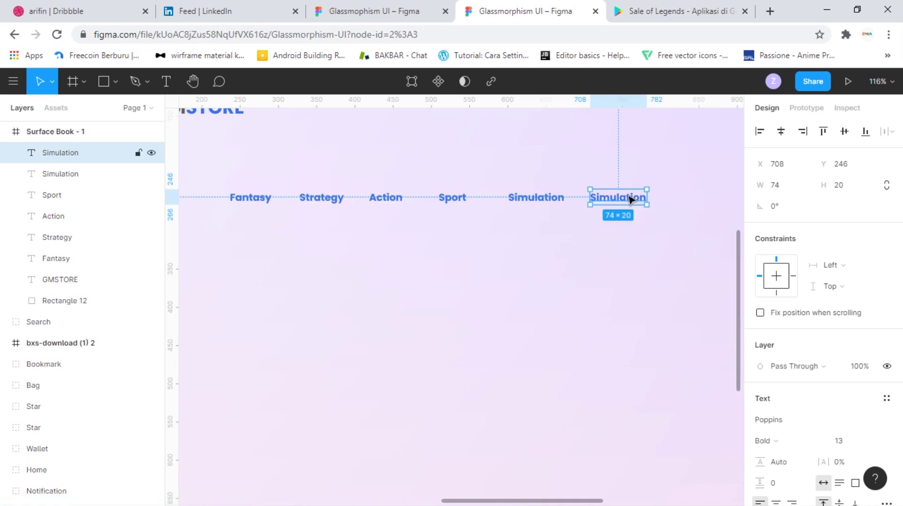
Delete the extra Simulation copy and select all five genre tabs
{"action": "key", "text": "Delete"}
{"action": "left_click", "coordinate": [560, 198]}
{"action": "left_click", "coordinate": [453, 198], "text": "shift"}
{"action": "left_click", "coordinate": [356, 218]}
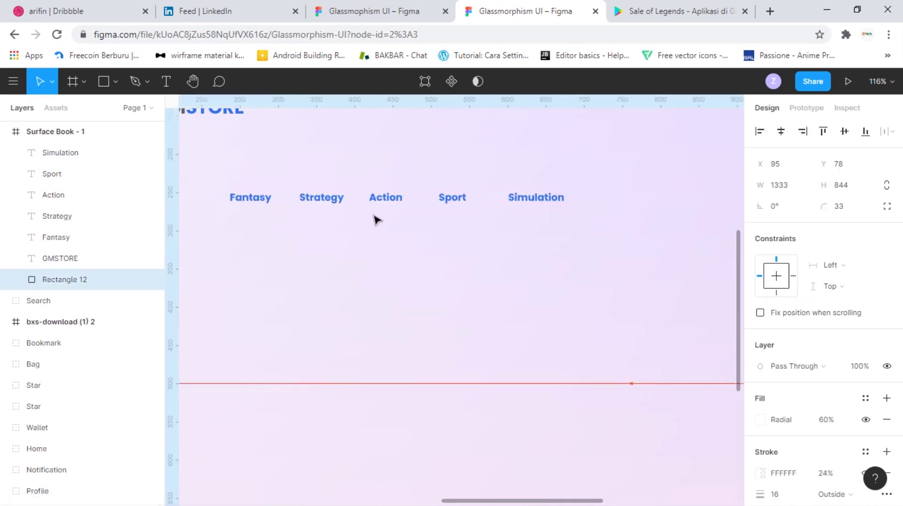
{"action": "left_click", "coordinate": [529, 200]}
{"action": "left_click", "coordinate": [460, 200], "text": "shift"}
{"action": "left_click", "coordinate": [458, 200]}
{"action": "left_click", "coordinate": [398, 200], "text": "shift"}
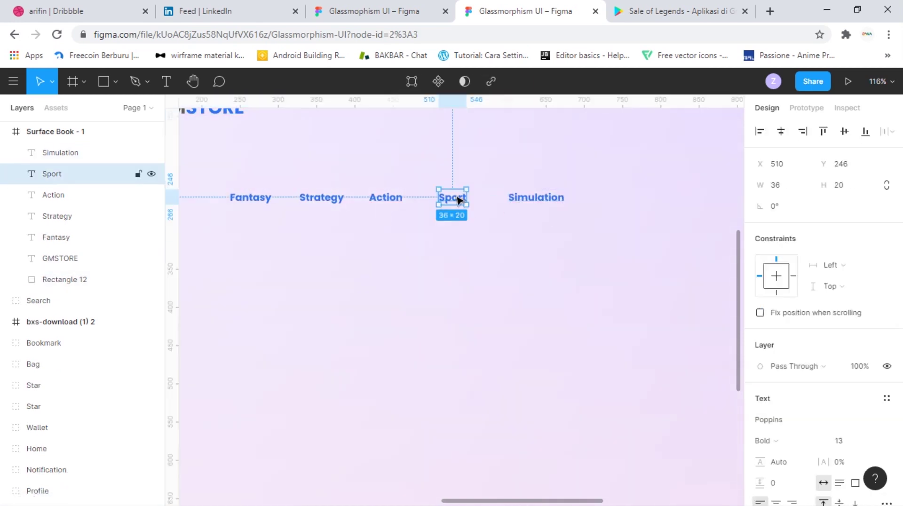
{"action": "left_click", "coordinate": [322, 199], "text": "shift"}
{"action": "left_click", "coordinate": [250, 198], "text": "shift"}
{"action": "left_click", "coordinate": [536, 198], "text": "shift"}
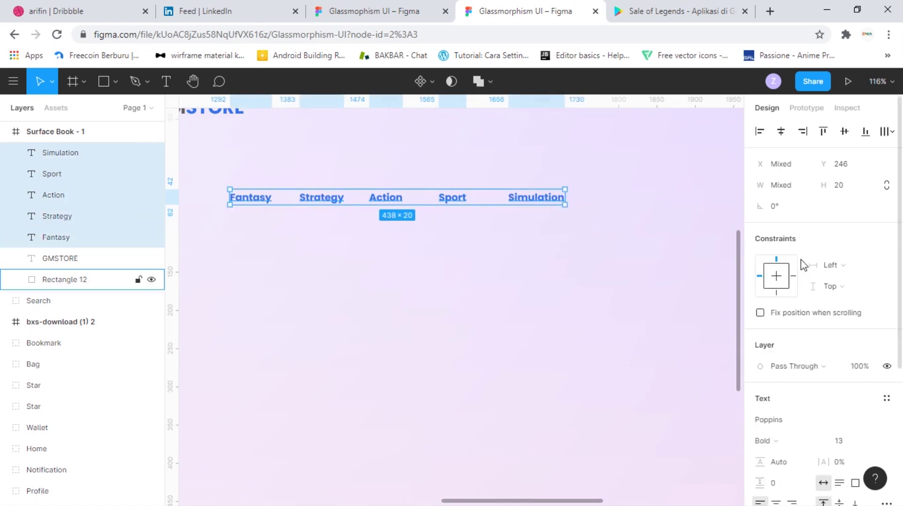
Even out the gaps between Action, Sport and Simulation in the row
{"action": "left_click", "coordinate": [549, 200]}
{"action": "left_click_drag", "start_coordinate": [549, 199], "coordinate": [544, 198]}
{"action": "left_click_drag", "start_coordinate": [386, 200], "coordinate": [389, 201]}
{"action": "left_click_drag", "start_coordinate": [450, 199], "coordinate": [446, 201]}
{"action": "left_click_drag", "start_coordinate": [511, 202], "coordinate": [498, 206]}
{"action": "left_click", "coordinate": [582, 210]}
Copy Simulation twice to the right and retype the copies as Puzzle and RPG
{"action": "left_click", "coordinate": [536, 196]}
{"action": "left_click_drag", "start_coordinate": [532, 199], "coordinate": [620, 201], "text": "alt"}
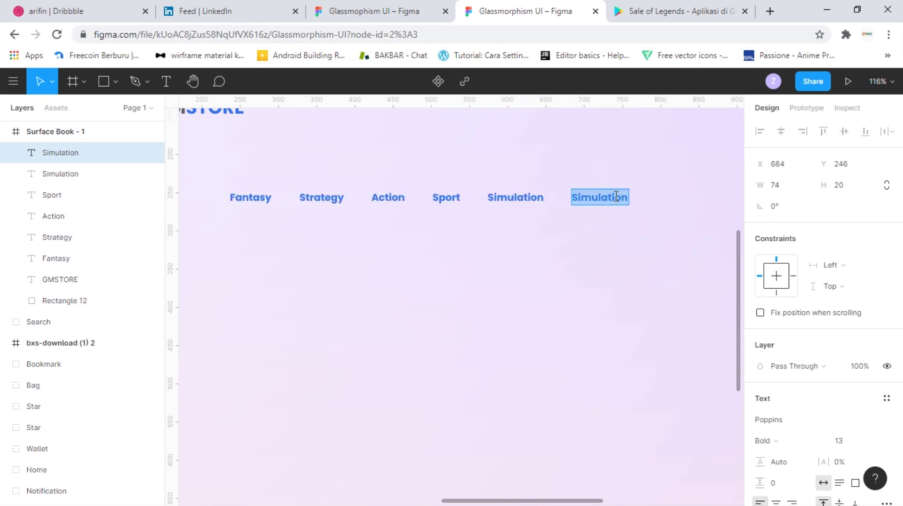
{"action": "type", "text": "Puzzle"}
{"action": "left_click_drag", "start_coordinate": [592, 197], "coordinate": [652, 201]}
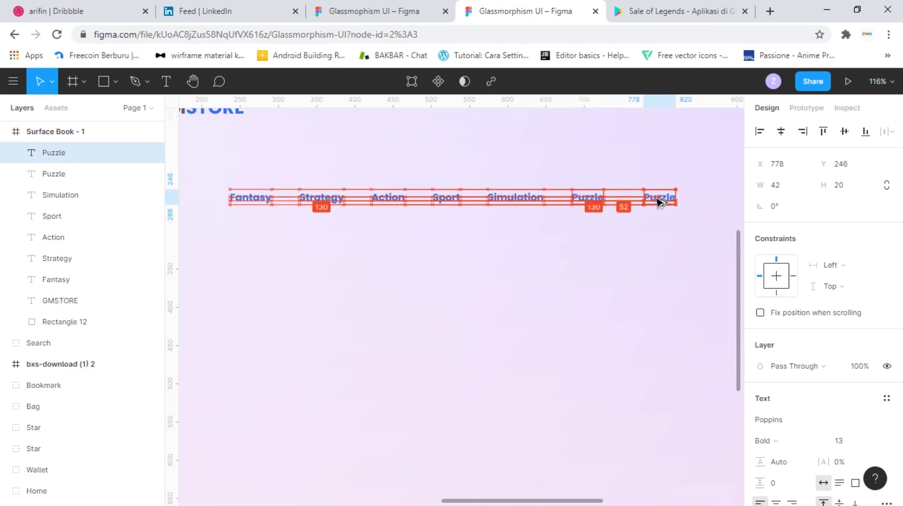
{"action": "double_click", "coordinate": [652, 201]}
{"action": "type", "text": "RPG"}
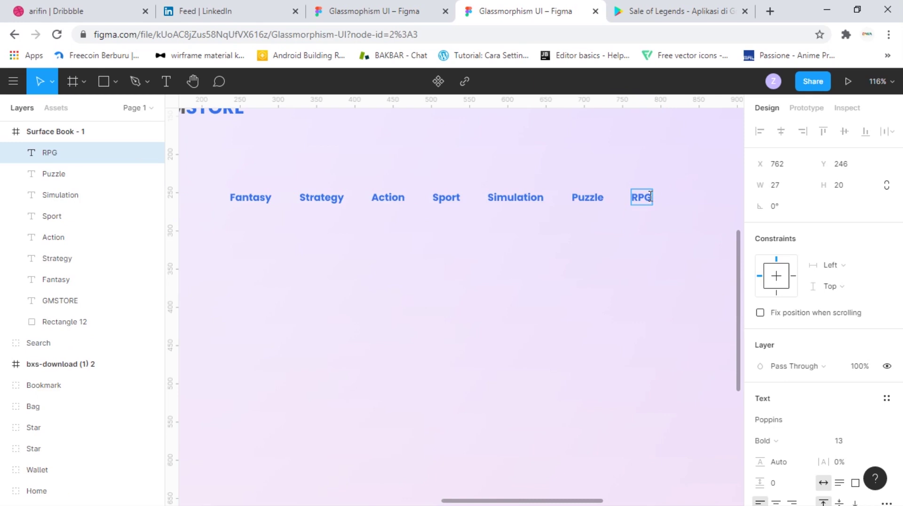
{"action": "key", "text": "Escape"}
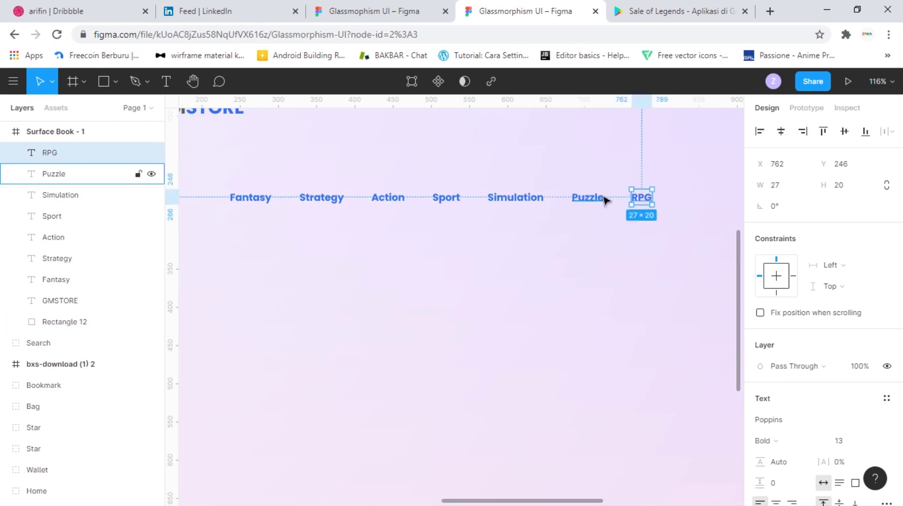
Make the genre labels after Fantasy Medium weight with 80% fill opacity
{"action": "left_click", "coordinate": [587, 198], "text": "shift"}
{"action": "left_click", "coordinate": [537, 199], "text": "shift"}
{"action": "left_click", "coordinate": [431, 198], "text": "shift"}
{"action": "left_click", "coordinate": [388, 197], "text": "shift"}
{"action": "left_click", "coordinate": [329, 199], "text": "shift"}
{"action": "scroll", "coordinate": [762, 321], "scroll_direction": "down", "scroll_amount": 5}
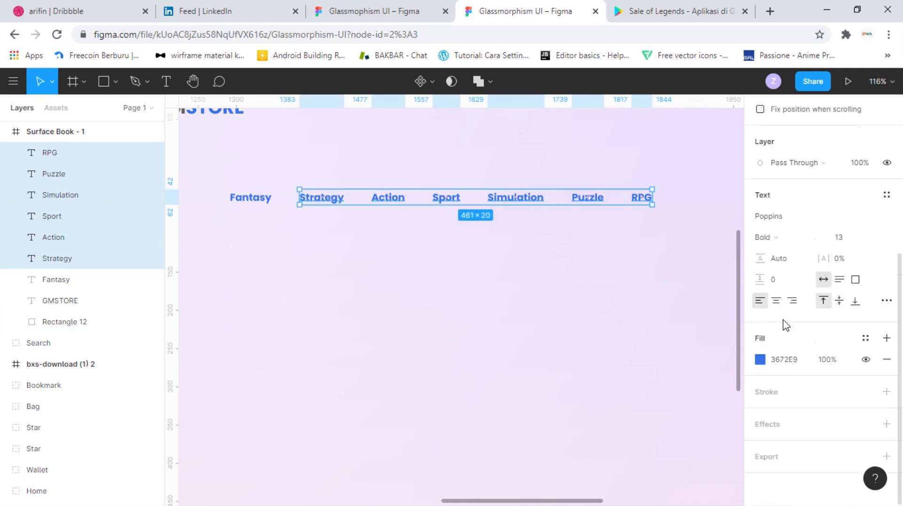
{"action": "left_click", "coordinate": [785, 237]}
{"action": "left_click", "coordinate": [785, 203]}
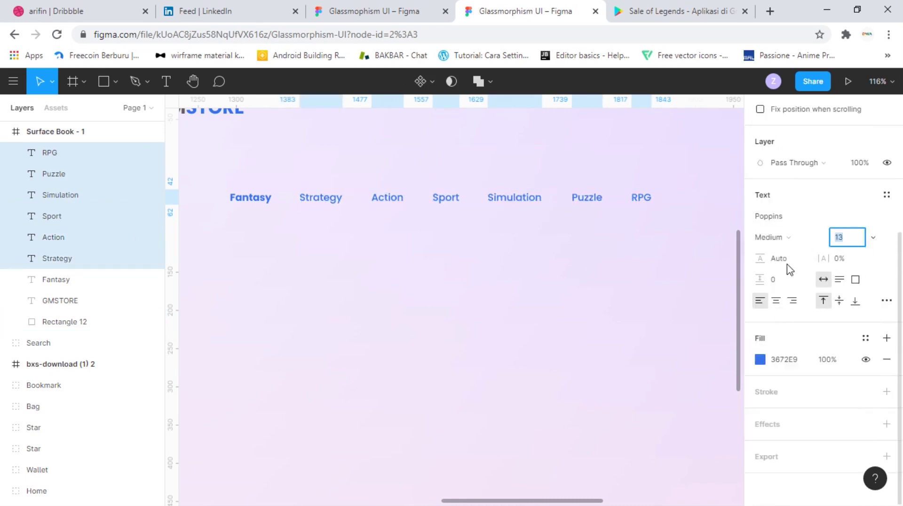
{"action": "type", "text": "80"}
{"action": "key", "text": "Return"}
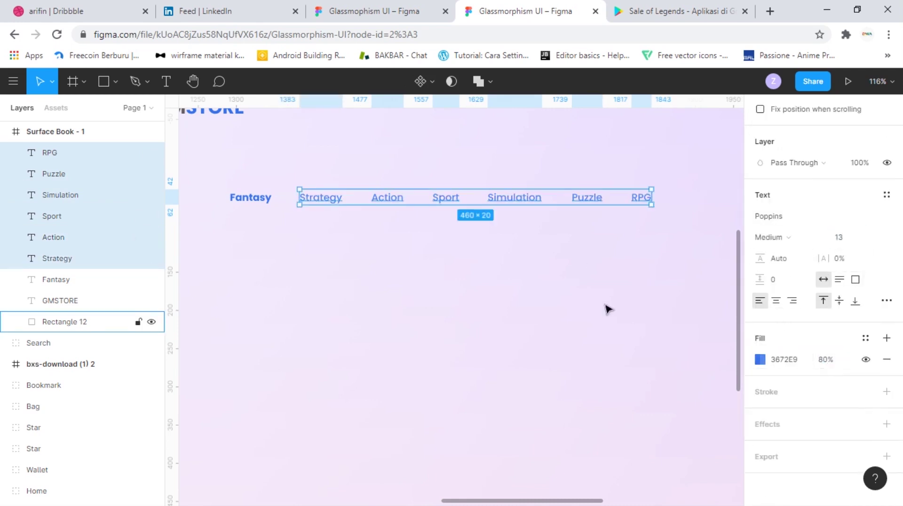
{"action": "left_click", "coordinate": [606, 308]}
Select the genre labels from Strategy through RPG in the row
{"action": "scroll", "coordinate": [542, 280], "scroll_direction": "down", "scroll_amount": 3}
{"action": "left_click_drag", "start_coordinate": [216, 170], "coordinate": [615, 228]}
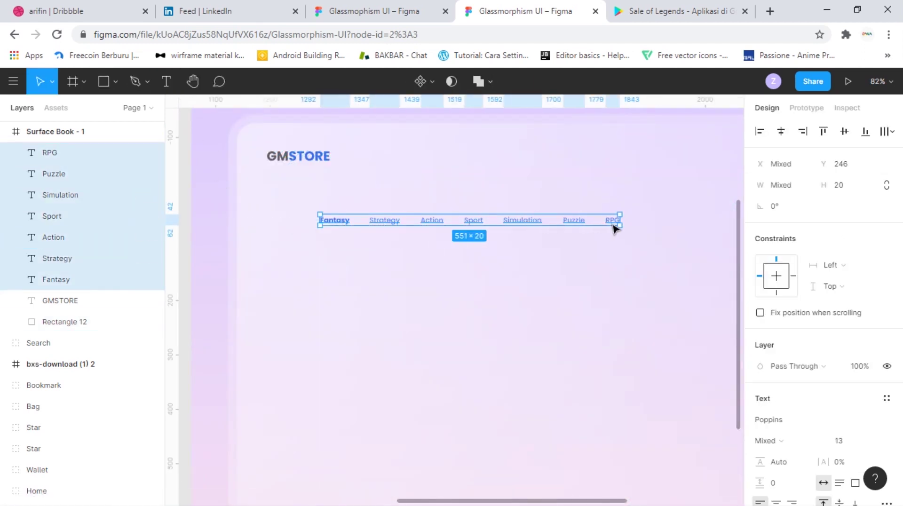
{"action": "left_click", "coordinate": [548, 254]}
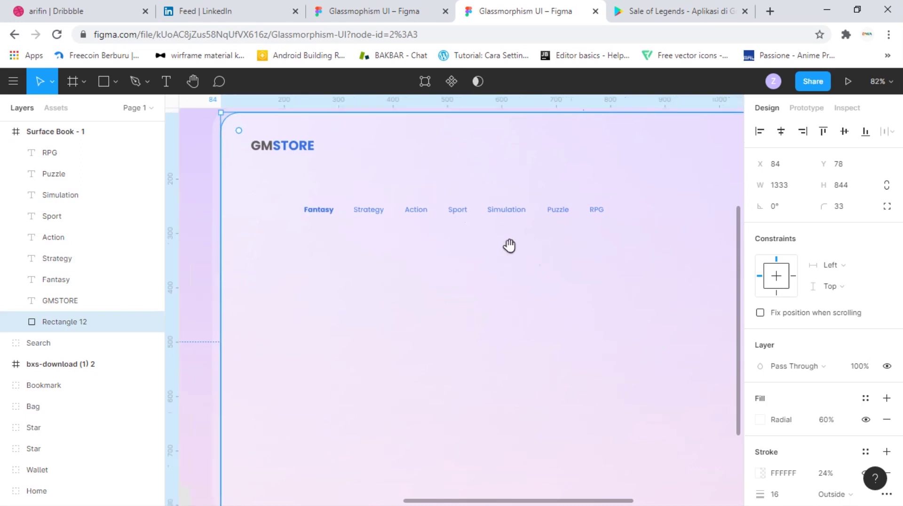
{"action": "left_click_drag", "start_coordinate": [517, 247], "coordinate": [381, 221]}
{"action": "scroll", "coordinate": [339, 214], "scroll_direction": "up", "scroll_amount": 2}
{"action": "left_click", "coordinate": [376, 190]}
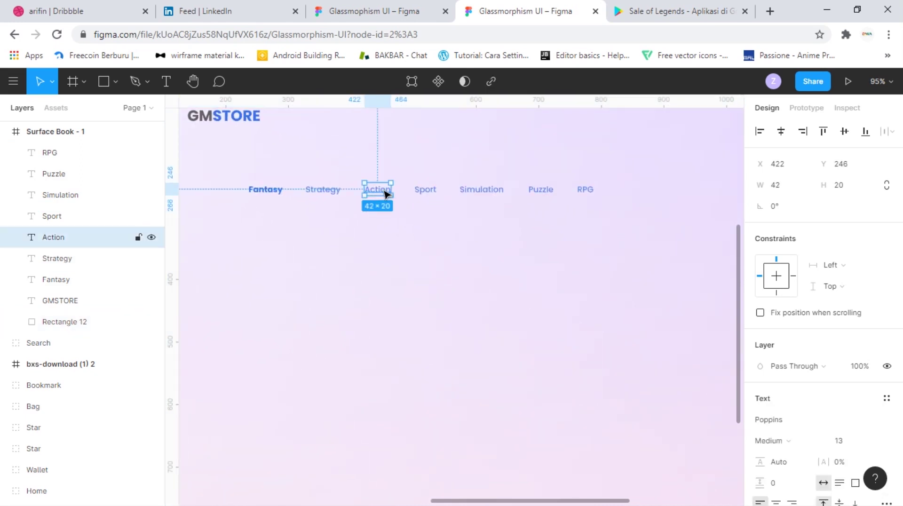
{"action": "left_click", "coordinate": [400, 207]}
{"action": "left_click", "coordinate": [332, 191]}
{"action": "left_click", "coordinate": [374, 191], "text": "shift"}
{"action": "left_click", "coordinate": [371, 190], "text": "shift"}
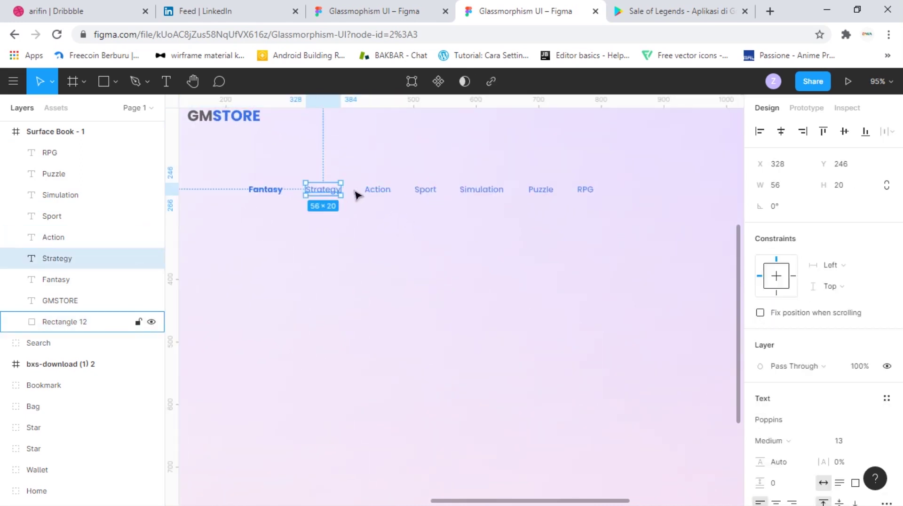
{"action": "left_click", "coordinate": [377, 190], "text": "shift"}
{"action": "left_click", "coordinate": [425, 190], "text": "shift"}
{"action": "left_click", "coordinate": [480, 189], "text": "shift"}
{"action": "left_click", "coordinate": [541, 190], "text": "shift"}
{"action": "left_click", "coordinate": [585, 190], "text": "shift"}
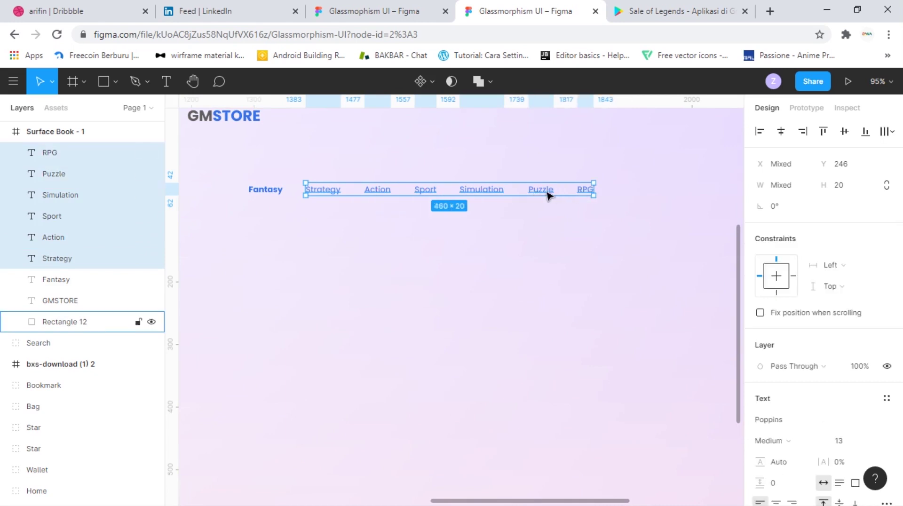
Space Strategy, Action, Sport and Simulation 62 apart
{"action": "left_click", "coordinate": [540, 189], "text": "shift"}
{"action": "left_click", "coordinate": [491, 190]}
{"action": "left_click", "coordinate": [423, 190], "text": "shift"}
{"action": "left_click", "coordinate": [377, 190], "text": "shift"}
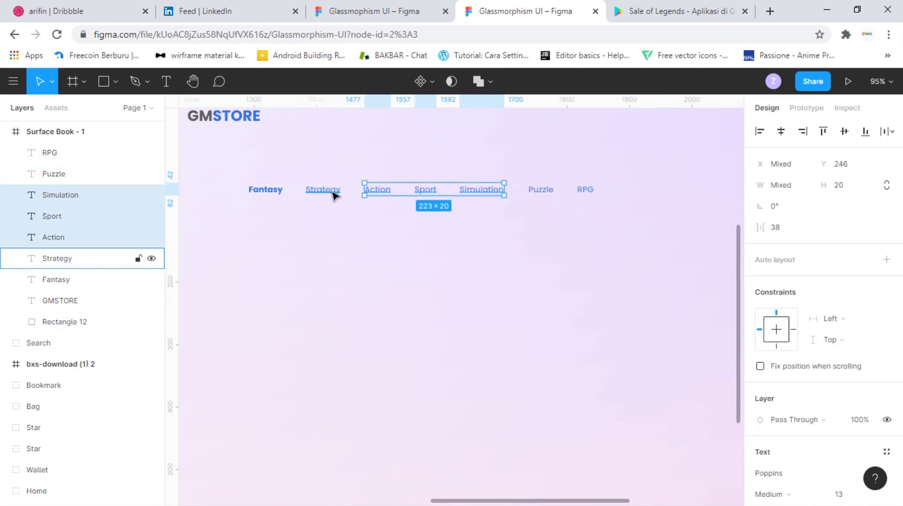
{"action": "left_click", "coordinate": [332, 193], "text": "shift"}
{"action": "type", "text": "62"}
{"action": "key", "text": "Return"}
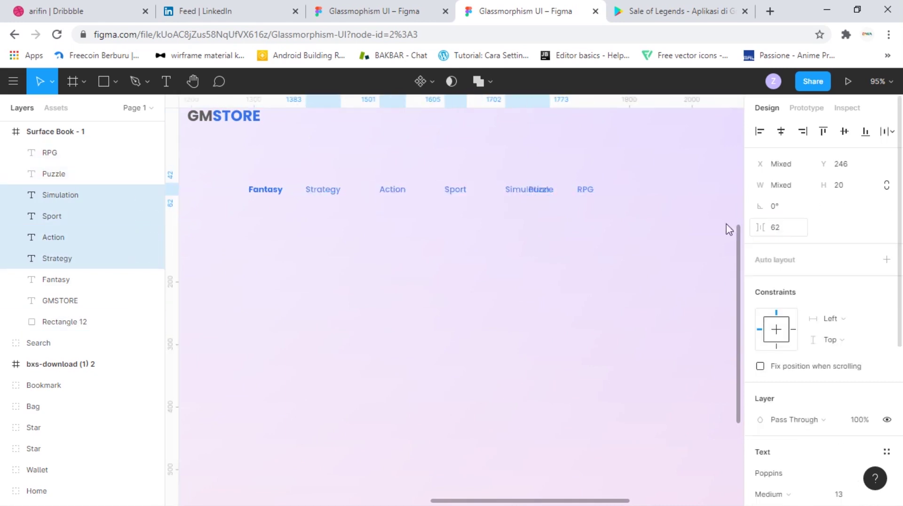
Move Puzzle and RPG right and space them 62 apart to match the row
{"action": "scroll", "coordinate": [540, 184], "scroll_direction": "up", "scroll_amount": 3}
{"action": "scroll", "coordinate": [508, 190], "scroll_direction": "right", "scroll_amount": 1}
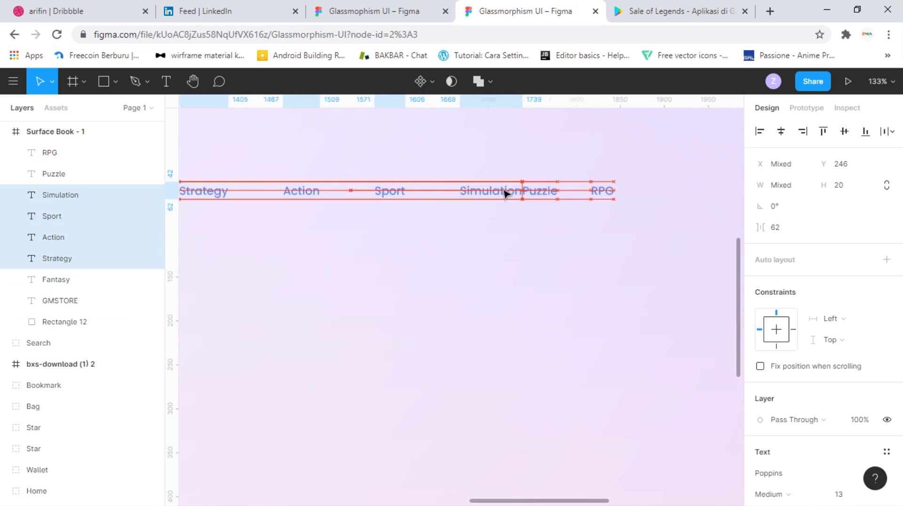
{"action": "left_click", "coordinate": [505, 191]}
{"action": "left_click", "coordinate": [607, 193], "text": "shift"}
{"action": "left_click_drag", "start_coordinate": [607, 192], "coordinate": [633, 194]}
{"action": "left_click", "coordinate": [788, 229]}
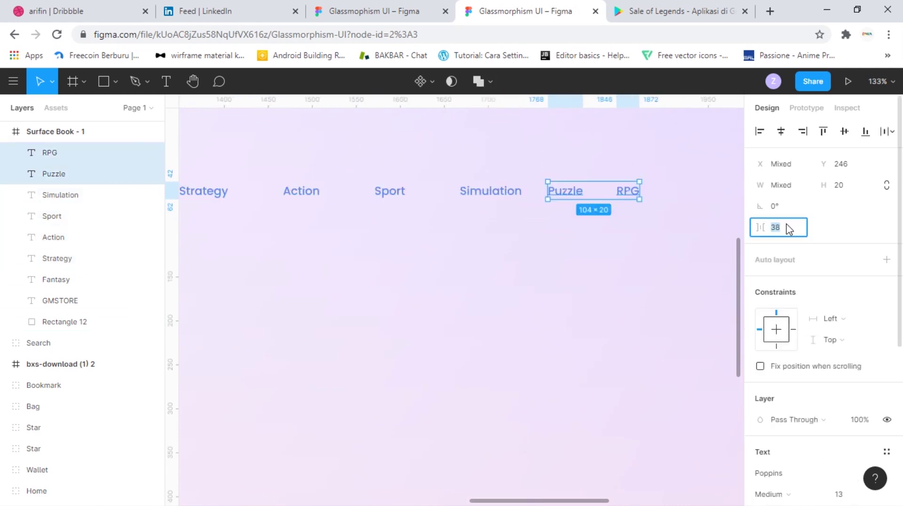
{"action": "type", "text": "2"}
{"action": "key", "text": "Return"}
{"action": "scroll", "coordinate": [594, 242], "scroll_direction": "down", "scroll_amount": 3}
{"action": "left_click_drag", "start_coordinate": [611, 220], "coordinate": [644, 223]}
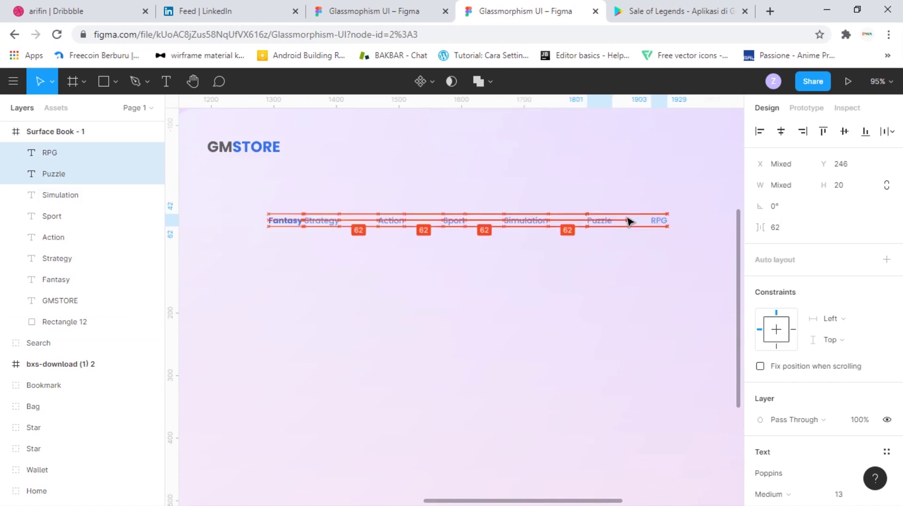
{"action": "left_click_drag", "start_coordinate": [644, 224], "coordinate": [641, 222]}
Select all the labels from Strategy through RPG together
{"action": "left_click_drag", "start_coordinate": [413, 224], "coordinate": [625, 221]}
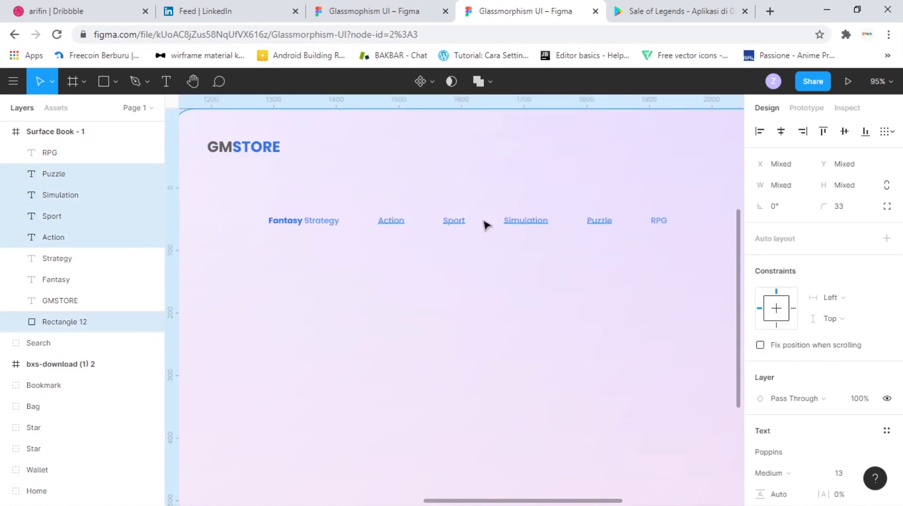
{"action": "left_click", "coordinate": [414, 224]}
{"action": "left_click_drag", "start_coordinate": [412, 224], "coordinate": [656, 221]}
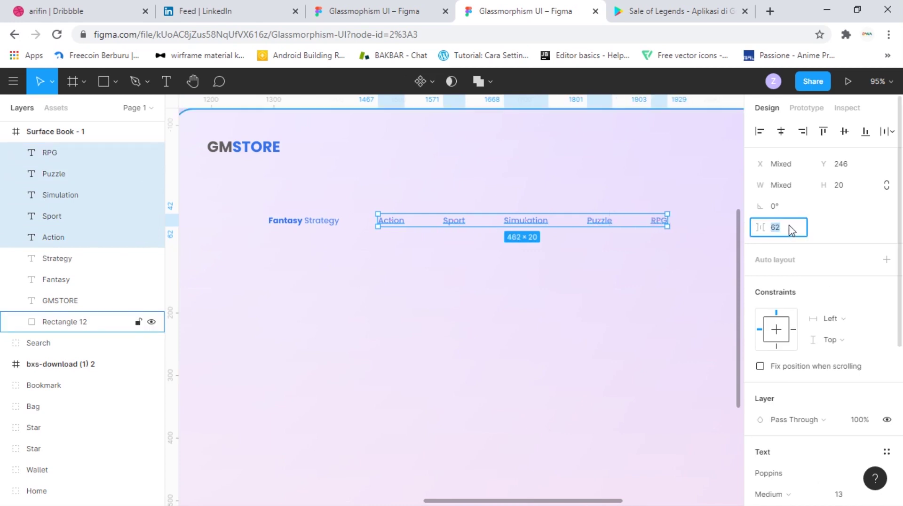
{"action": "left_click", "coordinate": [333, 242]}
{"action": "left_click", "coordinate": [332, 229]}
{"action": "left_click", "coordinate": [390, 226], "text": "shift"}
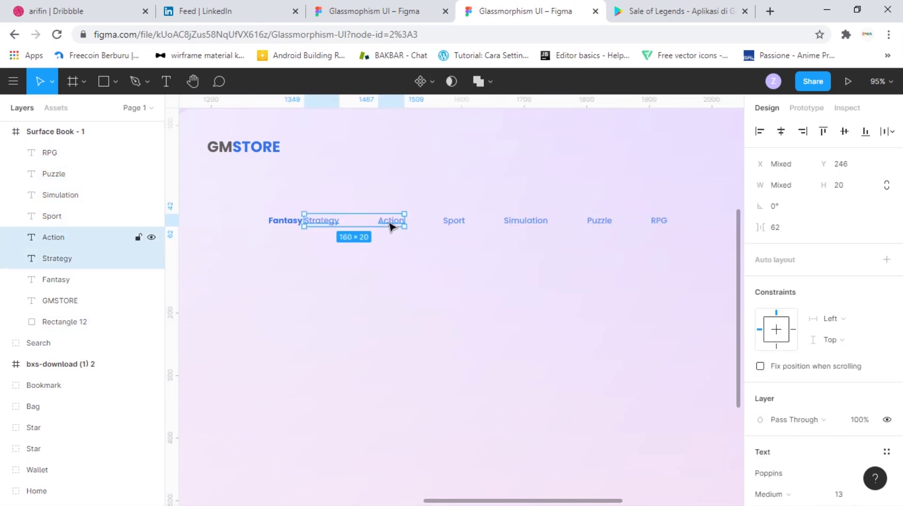
{"action": "left_click", "coordinate": [452, 221], "text": "shift"}
{"action": "left_click", "coordinate": [525, 221], "text": "shift"}
{"action": "left_click", "coordinate": [599, 221], "text": "shift"}
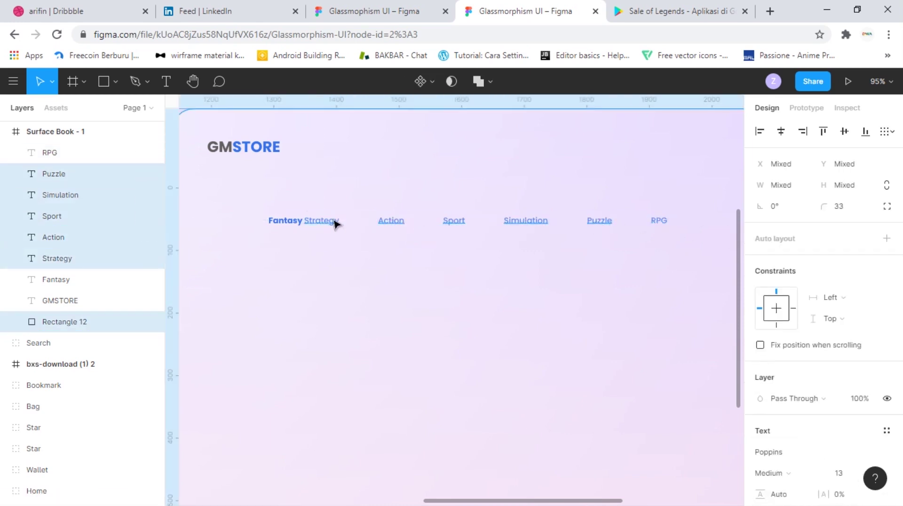
{"action": "left_click", "coordinate": [337, 224]}
{"action": "left_click", "coordinate": [390, 224], "text": "shift"}
{"action": "left_click", "coordinate": [452, 221], "text": "shift"}
{"action": "left_click", "coordinate": [525, 221], "text": "shift"}
{"action": "left_click", "coordinate": [599, 221], "text": "shift"}
{"action": "left_click", "coordinate": [656, 222], "text": "shift"}
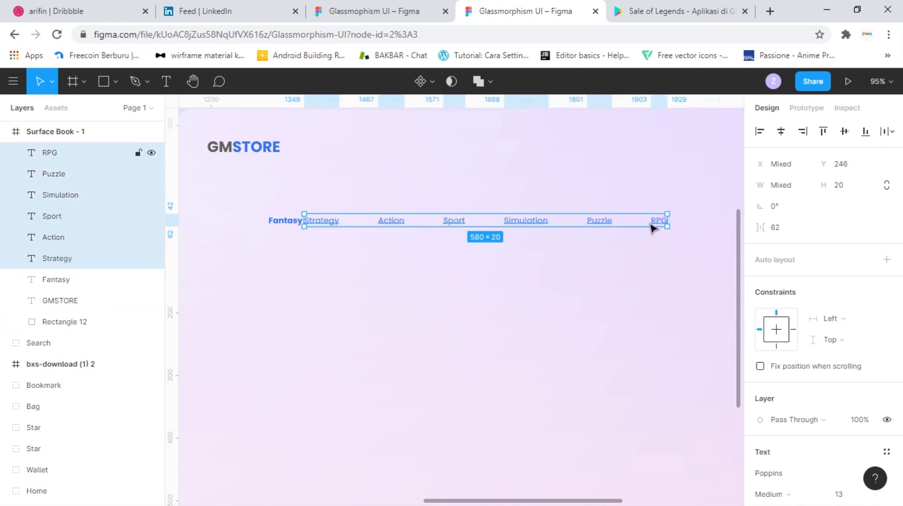
Shift the Strategy–RPG labels right, away from Fantasy
{"action": "key", "text": "shift+Right"}
{"action": "key", "text": "shift+Right"}
{"action": "key", "text": "shift+Right"}
{"action": "key", "text": "shift+Right"}
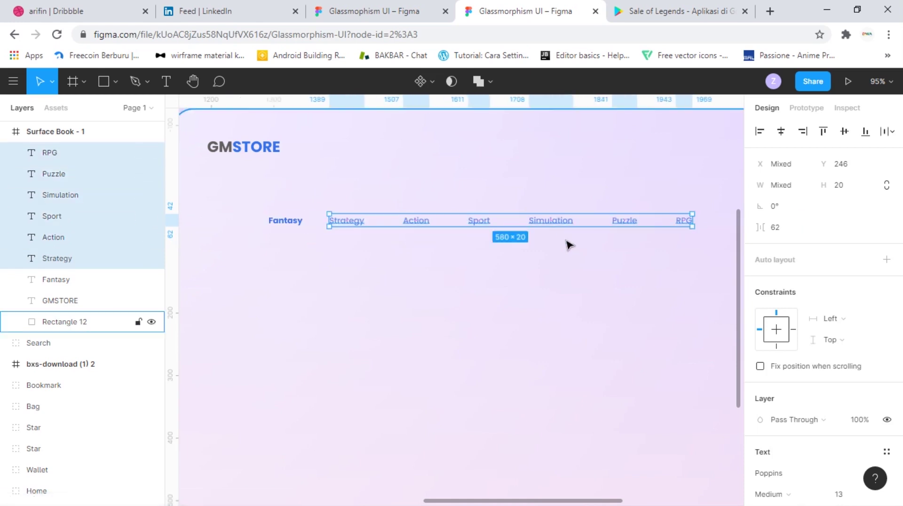
{"action": "left_click_drag", "start_coordinate": [564, 222], "coordinate": [582, 223]}
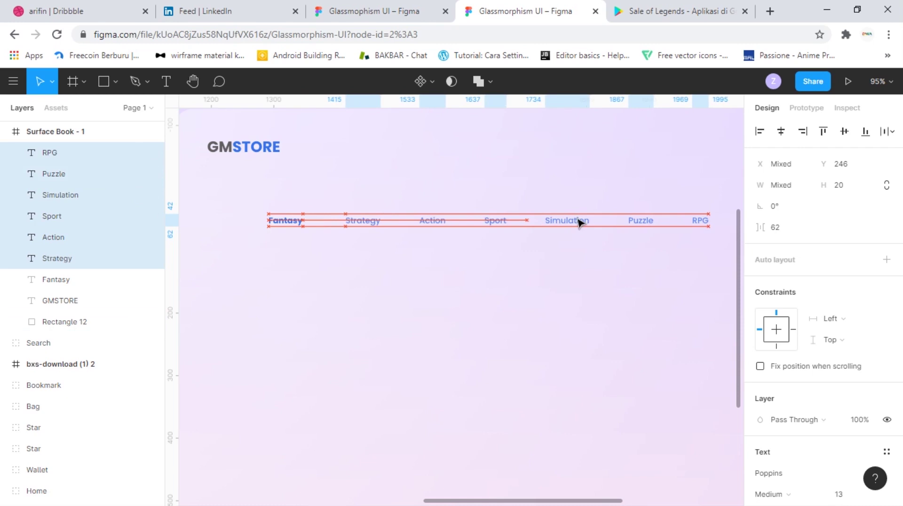
{"action": "left_click", "coordinate": [376, 221]}
{"action": "left_click", "coordinate": [402, 256]}
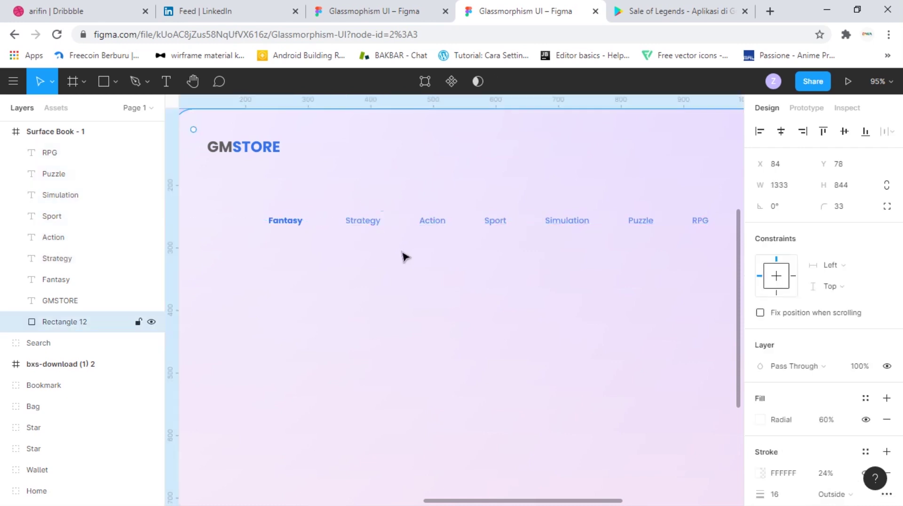
{"action": "scroll", "coordinate": [393, 258], "scroll_direction": "down", "scroll_amount": 1, "text": "ctrl"}
{"action": "scroll", "coordinate": [346, 273], "scroll_direction": "down", "scroll_amount": 1}
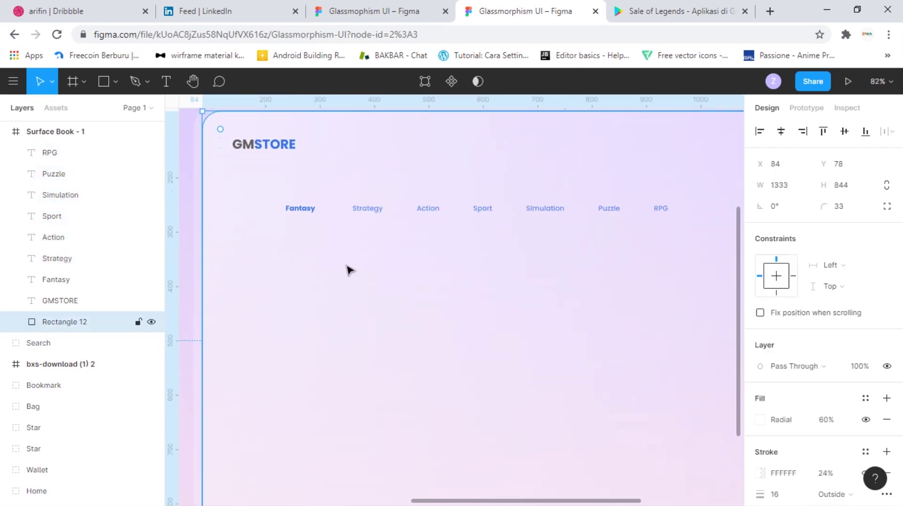
Draw a thin rectangle below the genre labels and stretch it to 1177 wide
{"action": "key", "text": "r"}
{"action": "left_click", "coordinate": [315, 218]}
{"action": "left_click_drag", "start_coordinate": [332, 219], "coordinate": [338, 272]}
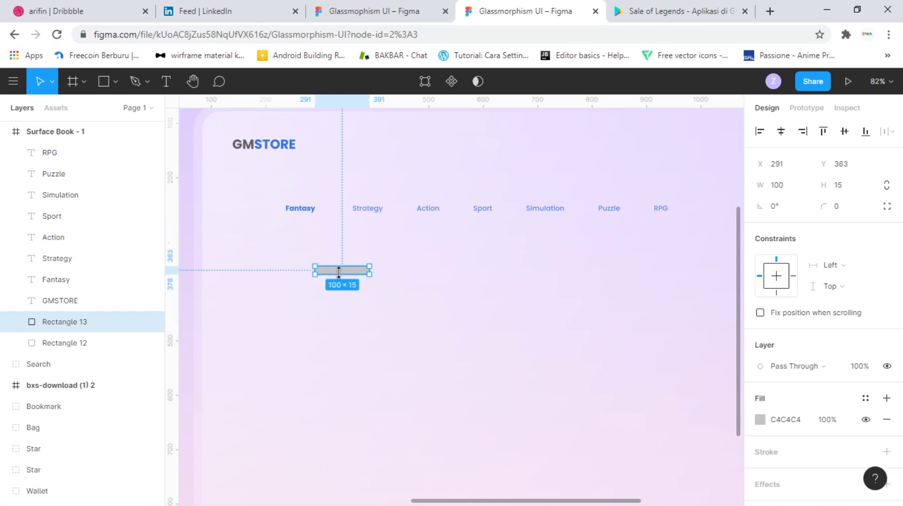
{"action": "scroll", "coordinate": [332, 278], "scroll_direction": "up", "scroll_amount": 2, "text": "ctrl"}
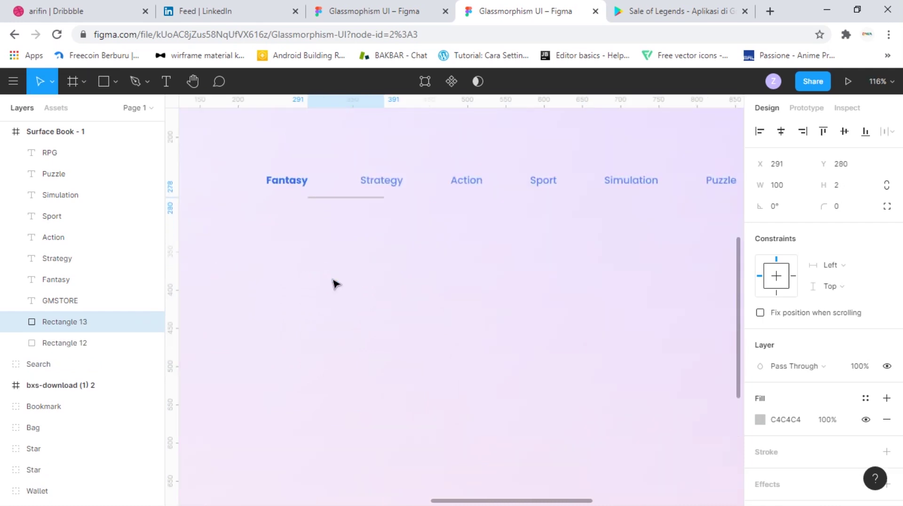
{"action": "scroll", "coordinate": [337, 205], "scroll_direction": "up", "scroll_amount": 3, "text": "ctrl"}
{"action": "type", "text": "117"}
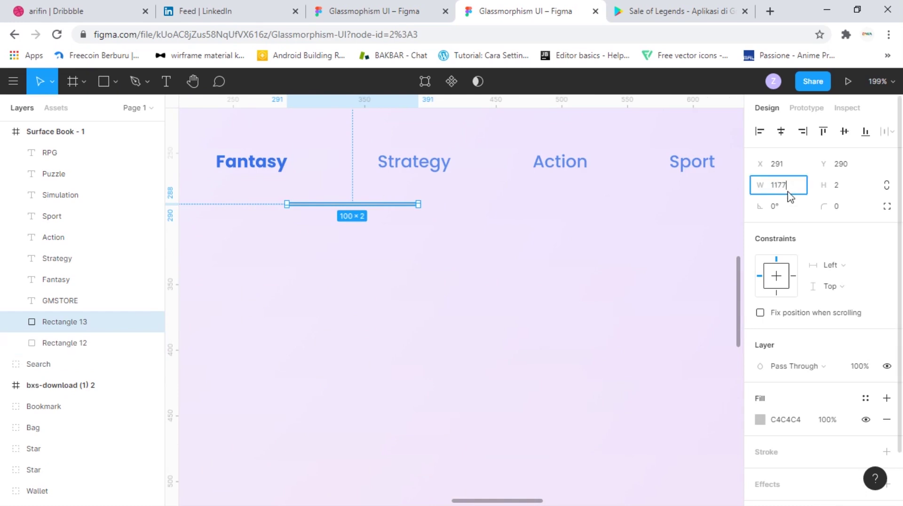
{"action": "key", "text": "Return"}
Fill the divider line white (FFFFFF)
{"action": "scroll", "coordinate": [766, 287], "scroll_direction": "down", "scroll_amount": 2}
{"action": "left_click", "coordinate": [760, 358]}
{"action": "type", "text": "FFFFFF"}
{"action": "key", "text": "Return"}
{"action": "key", "text": "Escape"}
Select the frosted panel and the divider line, and align their horizontal centres
{"action": "left_click", "coordinate": [655, 259]}
{"action": "scroll", "coordinate": [655, 259], "scroll_direction": "down", "scroll_amount": 5}
{"action": "scroll", "coordinate": [611, 263], "scroll_direction": "up", "scroll_amount": 1}
{"action": "scroll", "coordinate": [504, 233], "scroll_direction": "up", "scroll_amount": 1}
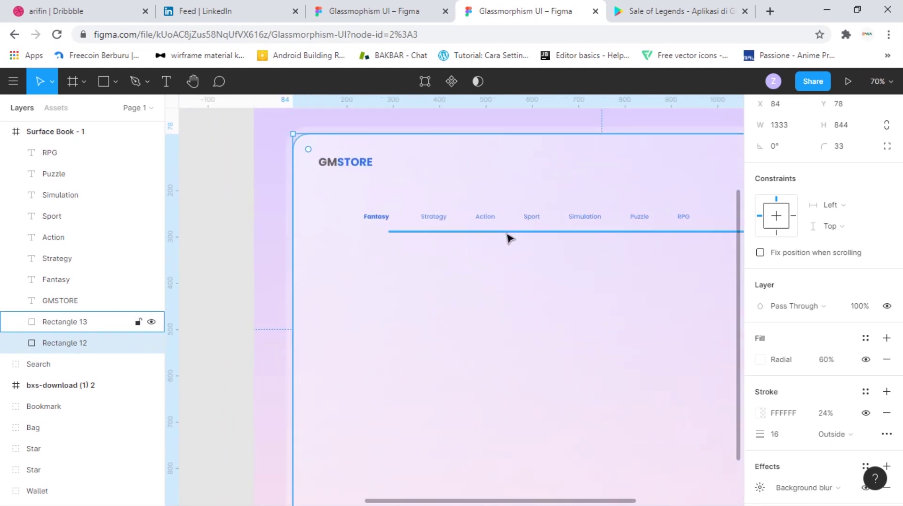
{"action": "left_click", "coordinate": [505, 232]}
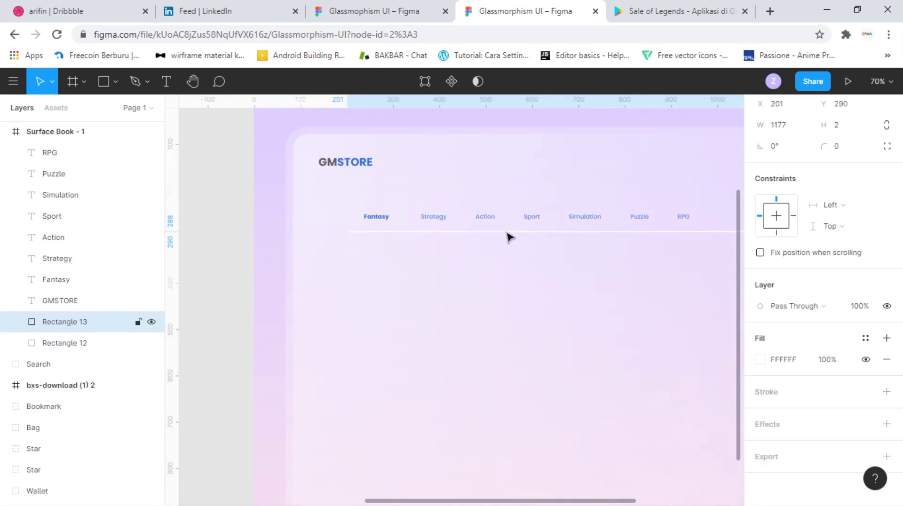
{"action": "scroll", "coordinate": [508, 235], "scroll_direction": "down", "scroll_amount": 2}
{"action": "scroll", "coordinate": [509, 238], "scroll_direction": "down", "scroll_amount": 1}
{"action": "left_click", "coordinate": [517, 289], "text": "shift"}
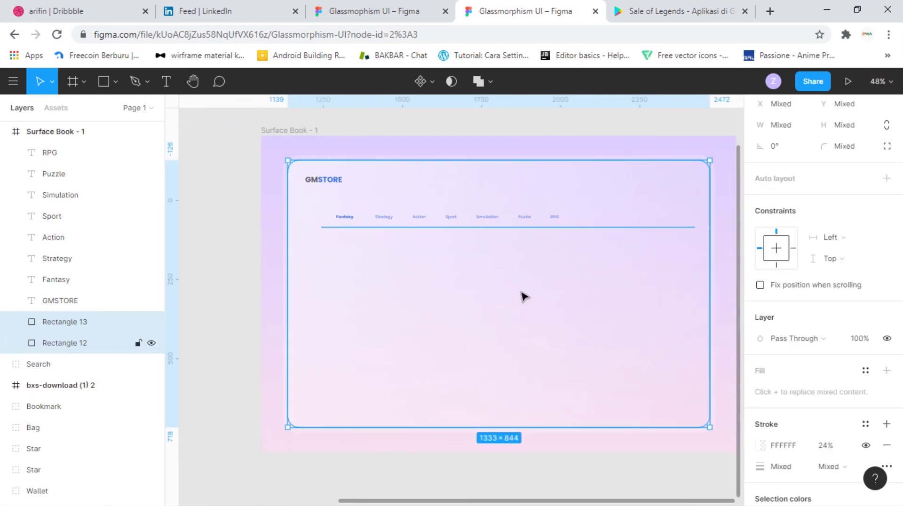
{"action": "scroll", "coordinate": [812, 231], "scroll_direction": "up", "scroll_amount": 1}
{"action": "left_click", "coordinate": [780, 129]}
Select the genre tab labels from Fantasy through Puzzle
{"action": "scroll", "coordinate": [308, 244], "scroll_direction": "up", "scroll_amount": 2}
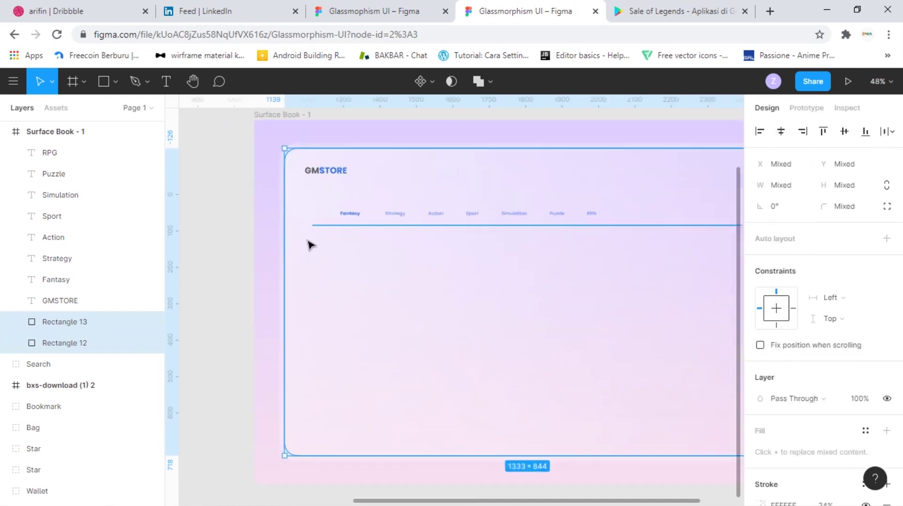
{"action": "scroll", "coordinate": [378, 208], "scroll_direction": "up", "scroll_amount": 2}
{"action": "left_click_drag", "start_coordinate": [377, 208], "coordinate": [616, 266]}
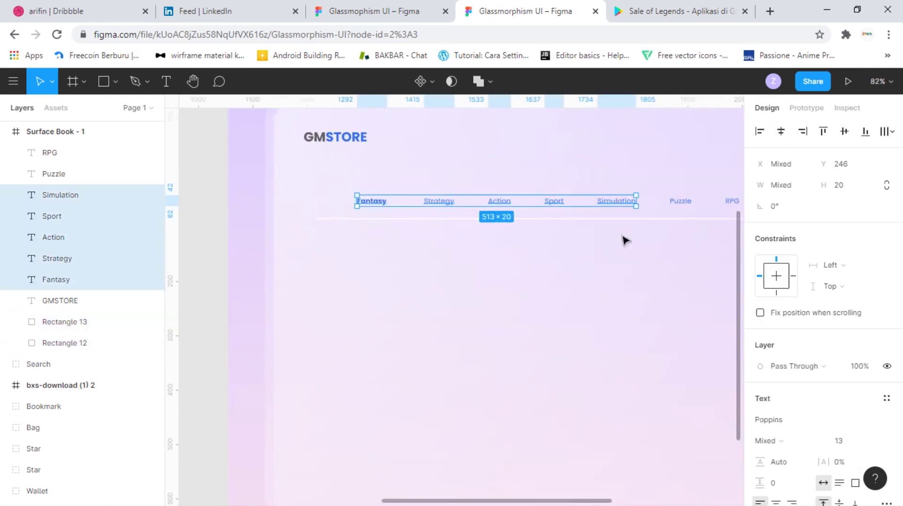
{"action": "scroll", "coordinate": [616, 266], "scroll_direction": "right", "scroll_amount": 1}
{"action": "left_click", "coordinate": [648, 201], "text": "shift"}
Group the seven genre labels as 'tab-view' and nudge the group left
{"action": "left_click", "coordinate": [698, 200], "text": "shift"}
{"action": "key", "text": "ctrl+g"}
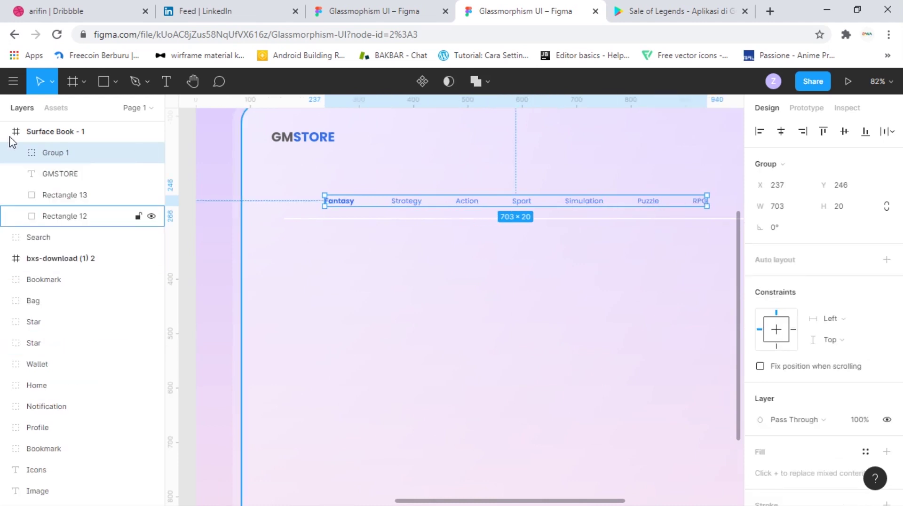
{"action": "double_click", "coordinate": [56, 153]}
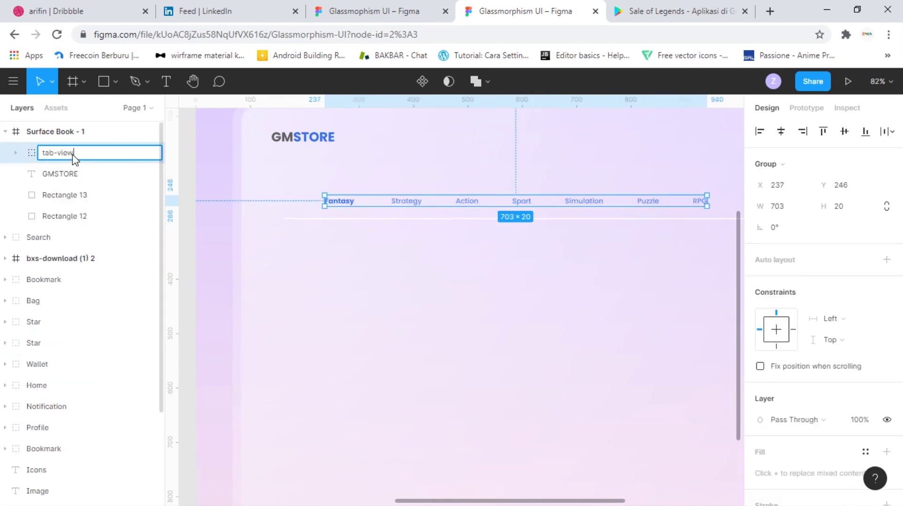
{"action": "key", "text": "Return"}
{"action": "key", "text": "shift+Left"}
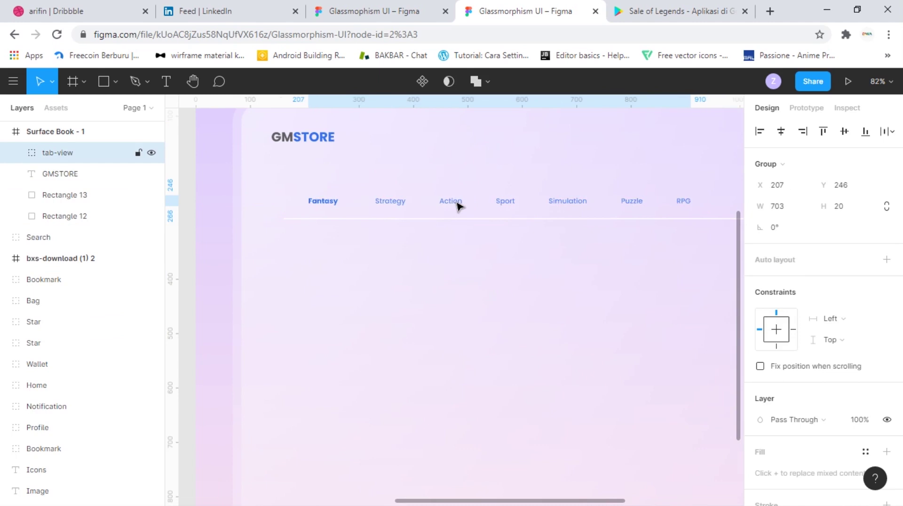
Zoom to fit the frosted panel and select the tab-view group with the divider line
{"action": "left_click", "coordinate": [403, 257]}
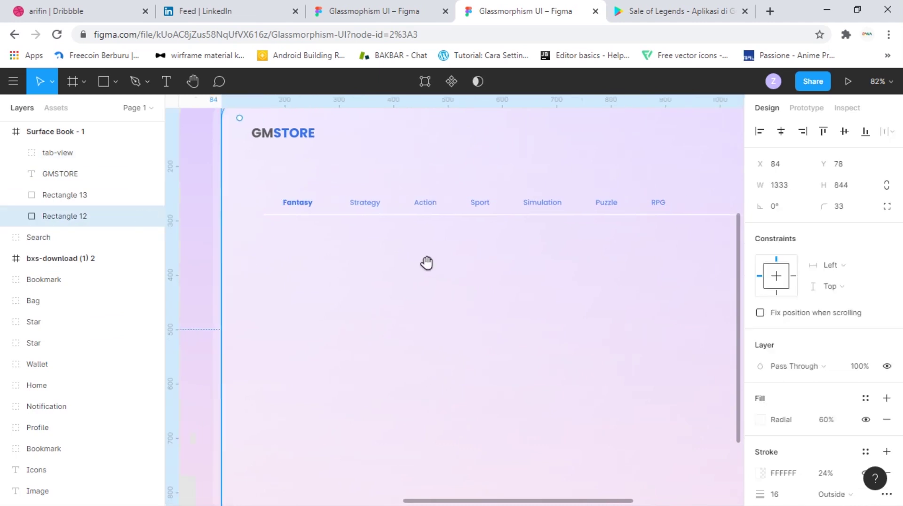
{"action": "left_click_drag", "start_coordinate": [426, 261], "coordinate": [392, 254]}
{"action": "key", "text": "shift+2"}
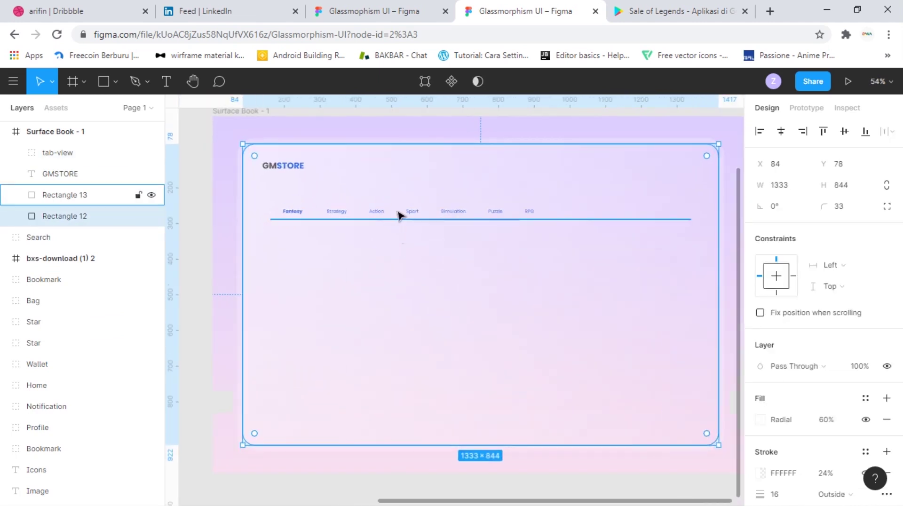
{"action": "scroll", "coordinate": [398, 215], "scroll_direction": "up", "scroll_amount": 2, "text": "ctrl"}
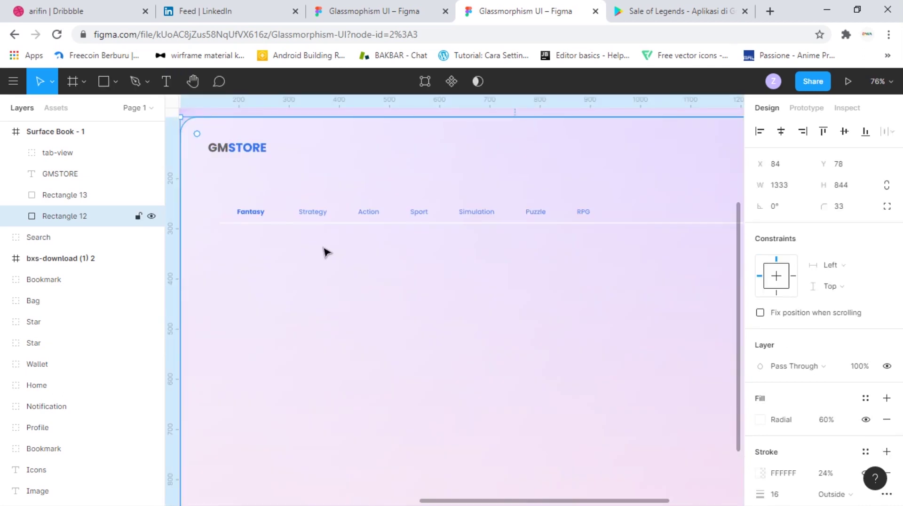
{"action": "scroll", "coordinate": [323, 251], "scroll_direction": "up", "scroll_amount": 2, "text": "ctrl"}
{"action": "left_click", "coordinate": [318, 209]}
{"action": "left_click", "coordinate": [327, 219], "text": "shift"}
{"action": "scroll", "coordinate": [366, 258], "scroll_direction": "down", "scroll_amount": 3, "text": "ctrl"}
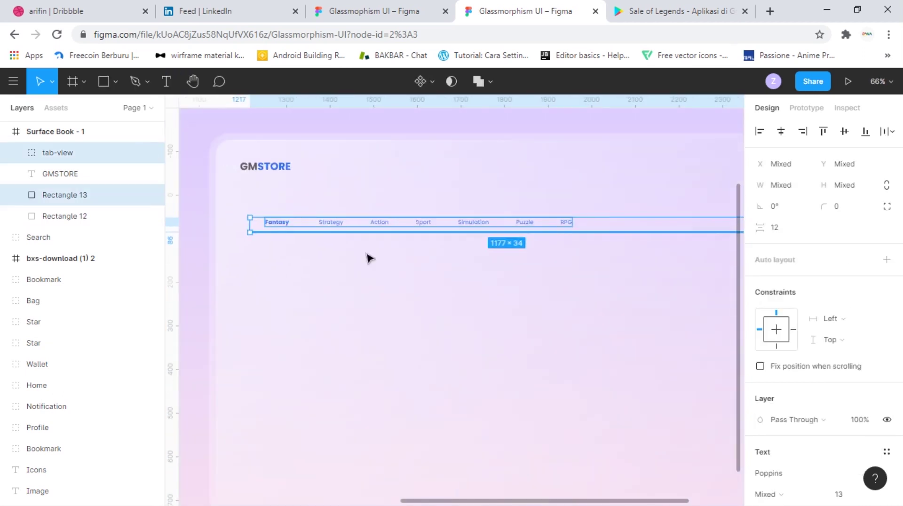
Pan across the tab row and reselect the divider line under the tabs
{"action": "left_click_drag", "start_coordinate": [456, 262], "coordinate": [397, 258]}
{"action": "scroll", "coordinate": [397, 258], "scroll_direction": "down", "scroll_amount": 1}
{"action": "left_click", "coordinate": [381, 254]}
{"action": "scroll", "coordinate": [296, 236], "scroll_direction": "left", "scroll_amount": 1}
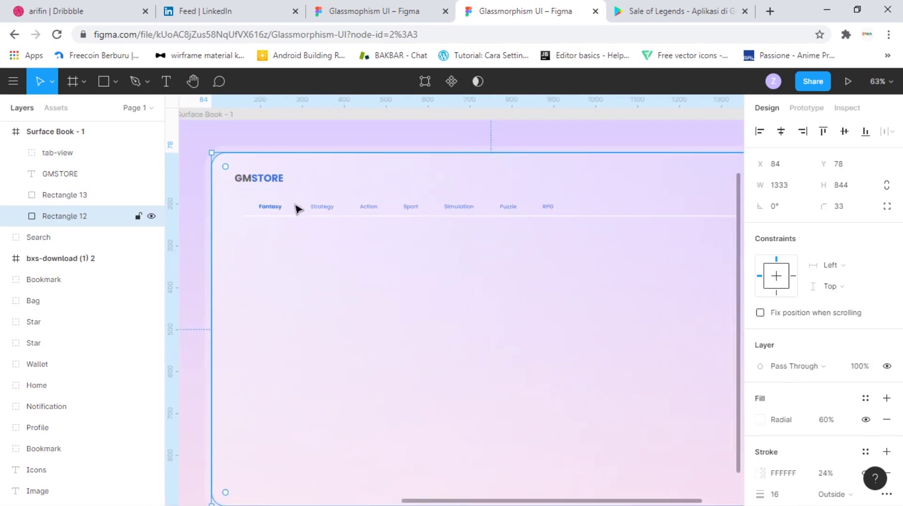
{"action": "key", "text": "Escape"}
{"action": "scroll", "coordinate": [272, 213], "scroll_direction": "up", "scroll_amount": 3}
{"action": "left_click", "coordinate": [273, 211]}
{"action": "left_click", "coordinate": [287, 219]}
Give the divider line 31% fill opacity and a background blur of 12
{"action": "left_click", "coordinate": [829, 359]}
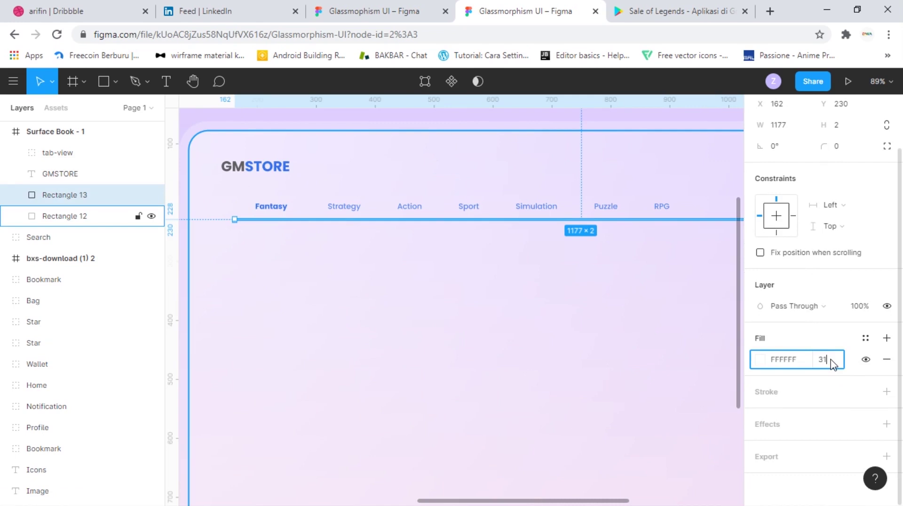
{"action": "key", "text": "Return"}
{"action": "left_click", "coordinate": [887, 423]}
{"action": "left_click", "coordinate": [799, 445]}
{"action": "left_click", "coordinate": [820, 476]}
{"action": "left_click", "coordinate": [759, 445]}
{"action": "type", "text": "12"}
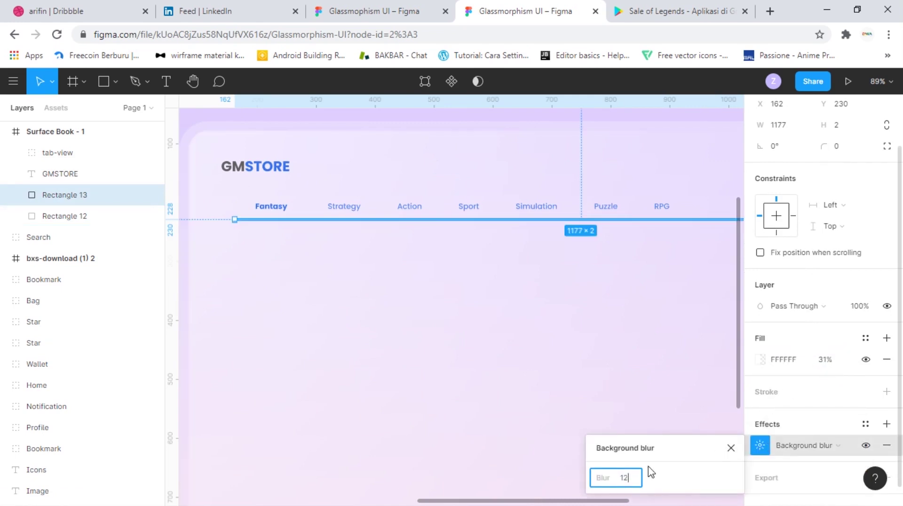
{"action": "left_click", "coordinate": [731, 448]}
Return to the tab row and draw a new rectangle below Fantasy
{"action": "left_click", "coordinate": [463, 332]}
{"action": "scroll", "coordinate": [447, 284], "scroll_direction": "down", "scroll_amount": 2}
{"action": "scroll", "coordinate": [275, 221], "scroll_direction": "up", "scroll_amount": 3}
{"action": "left_click", "coordinate": [275, 219]}
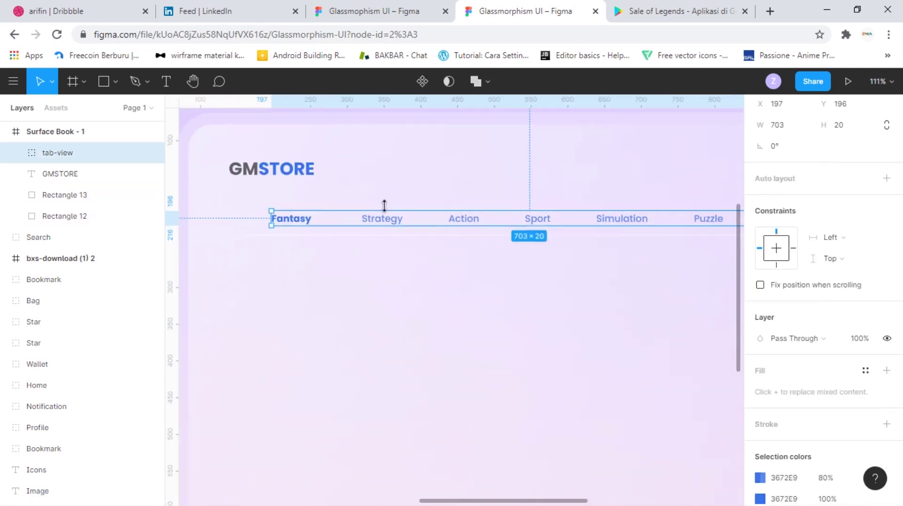
{"action": "left_click", "coordinate": [347, 260]}
{"action": "scroll", "coordinate": [347, 260], "scroll_direction": "down", "scroll_amount": 1}
{"action": "scroll", "coordinate": [347, 260], "scroll_direction": "down", "scroll_amount": 1}
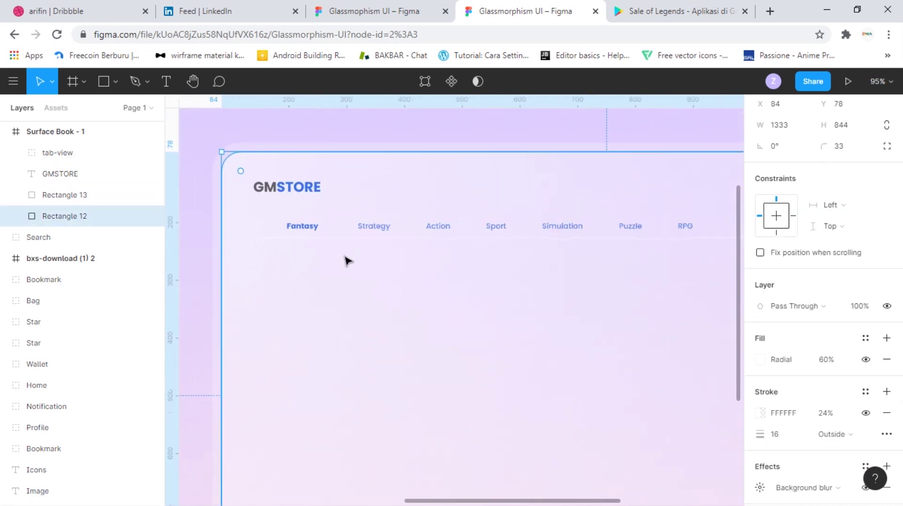
{"action": "mouse_move", "coordinate": [532, 295]}
{"action": "left_mouse_down"}
{"action": "mouse_move", "coordinate": [457, 269]}
{"action": "mouse_move", "coordinate": [560, 278]}
{"action": "left_mouse_up"}
{"action": "scroll", "coordinate": [329, 211], "scroll_direction": "up", "scroll_amount": 4}
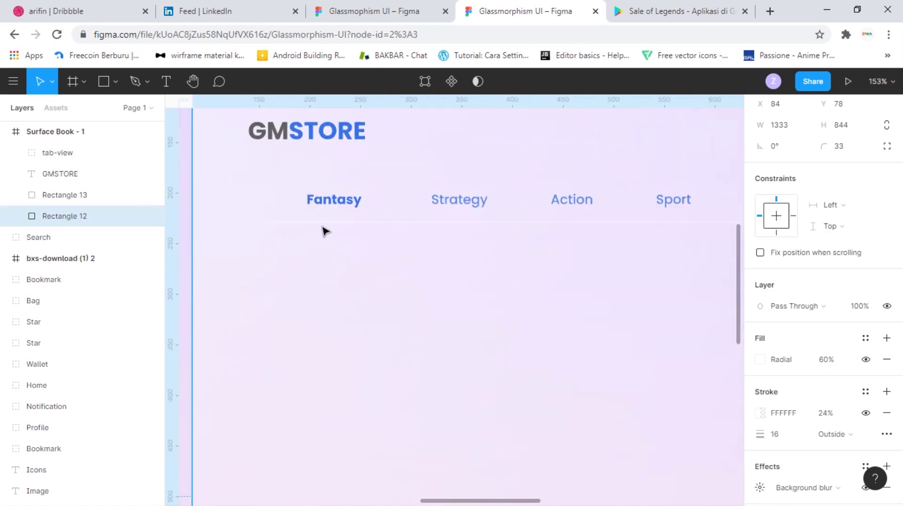
{"action": "scroll", "coordinate": [323, 226], "scroll_direction": "up", "scroll_amount": 3}
{"action": "scroll", "coordinate": [331, 226], "scroll_direction": "up", "scroll_amount": 1}
{"action": "key", "text": "r"}
{"action": "left_click", "coordinate": [334, 221]}
Reshape the new rectangle under Fantasy, undoing a layer reorder and a hide
{"action": "mouse_move", "coordinate": [366, 120]}
{"action": "left_mouse_down"}
{"action": "mouse_move", "coordinate": [379, 245]}
{"action": "mouse_move", "coordinate": [391, 246]}
{"action": "mouse_move", "coordinate": [372, 252]}
{"action": "left_mouse_up"}
{"action": "left_click_drag", "start_coordinate": [66, 215], "coordinate": [75, 242]}
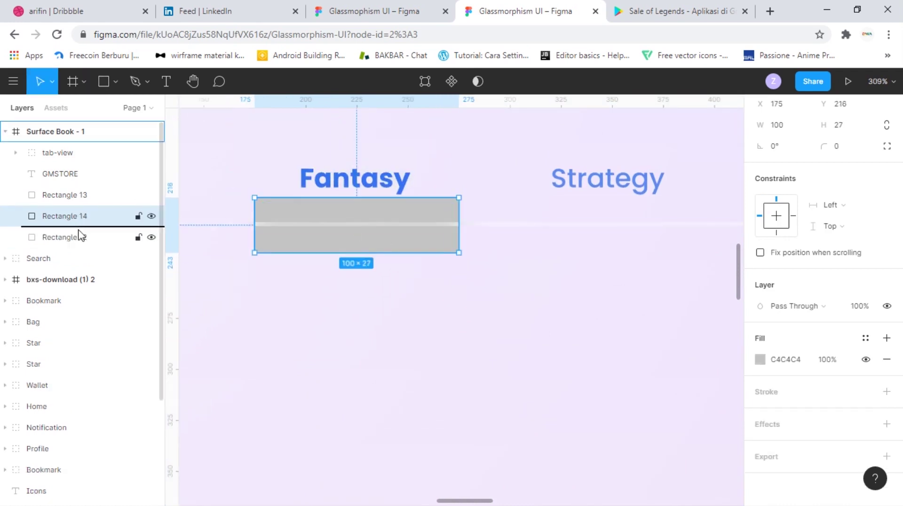
{"action": "key", "text": "ctrl+z"}
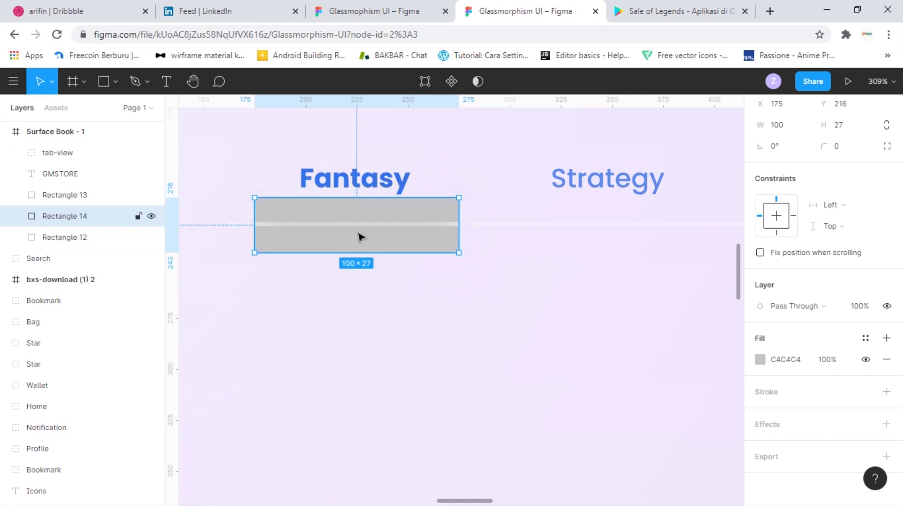
{"action": "left_click", "coordinate": [152, 216]}
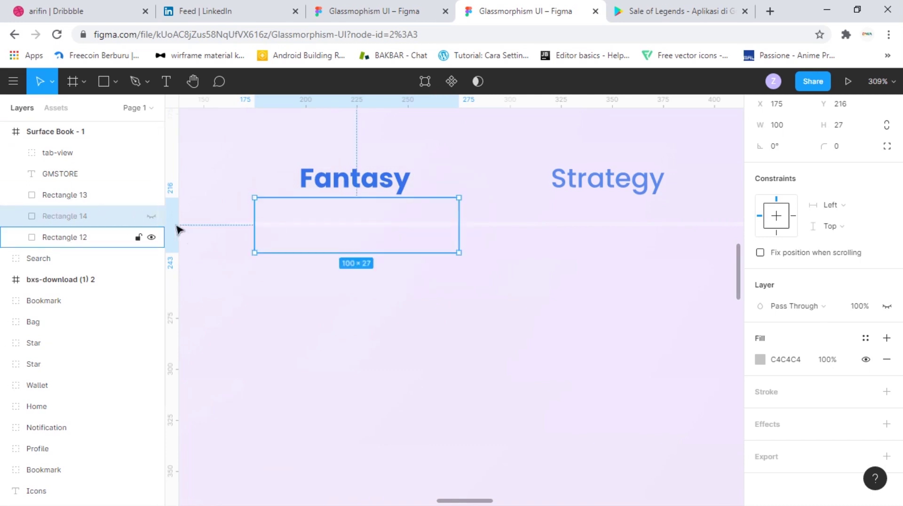
{"action": "key", "text": "ctrl+z"}
Narrow the bar to 60 wide and stack it above the divider line
{"action": "scroll", "coordinate": [395, 250], "scroll_direction": "up", "scroll_amount": 1}
{"action": "left_click_drag", "start_coordinate": [367, 189], "coordinate": [369, 208]}
{"action": "left_click_drag", "start_coordinate": [368, 252], "coordinate": [370, 237]}
{"action": "left_click_drag", "start_coordinate": [233, 221], "coordinate": [277, 221]}
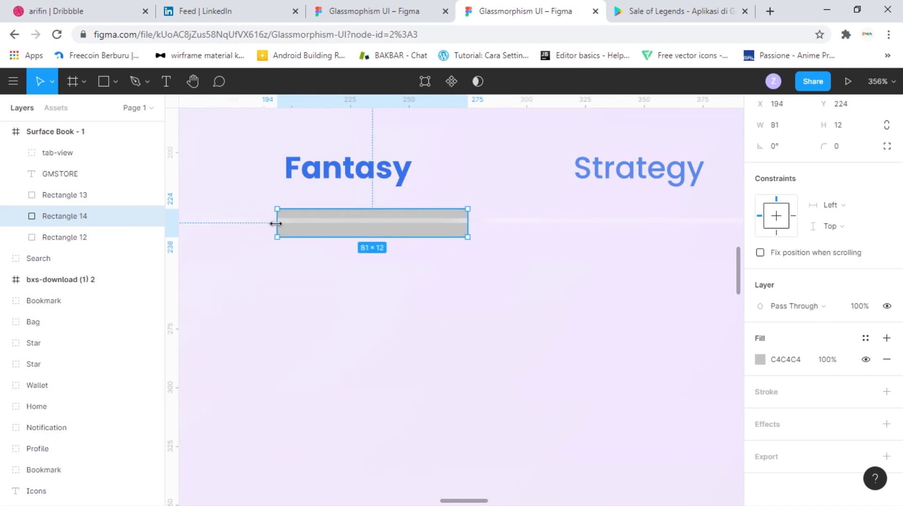
{"action": "left_click_drag", "start_coordinate": [467, 226], "coordinate": [419, 221]}
{"action": "left_click", "coordinate": [375, 228]}
{"action": "left_click", "coordinate": [375, 228]}
{"action": "left_click_drag", "start_coordinate": [86, 193], "coordinate": [87, 188]}
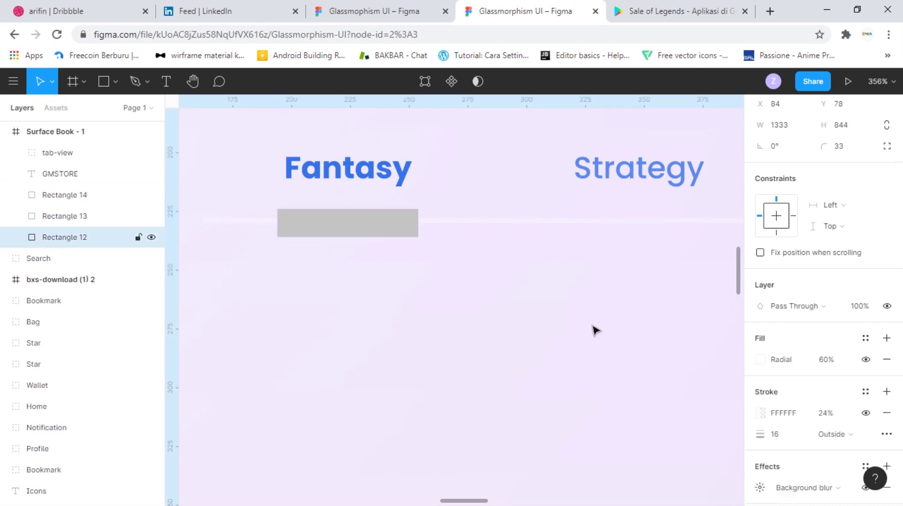
Fill the bar blue 3672E9 and set its height to 4
{"action": "left_click", "coordinate": [762, 360]}
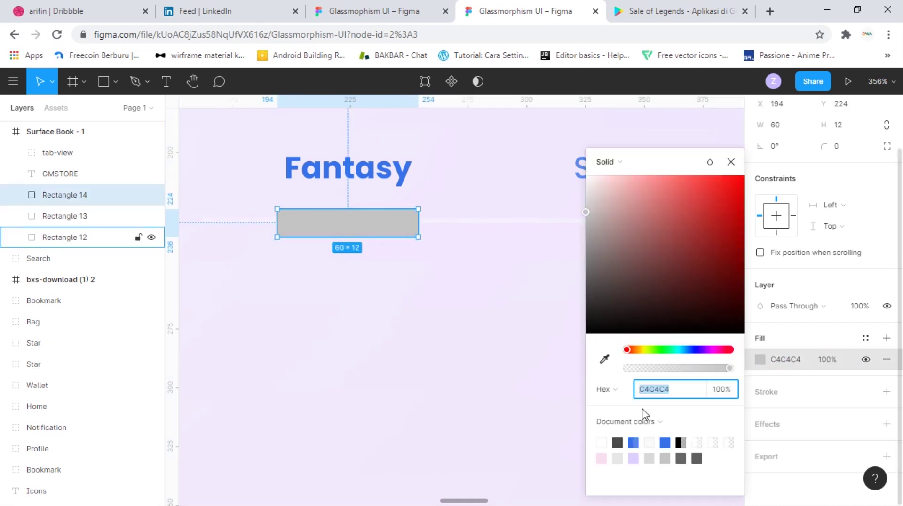
{"action": "left_click", "coordinate": [664, 442]}
{"action": "key", "text": "Escape"}
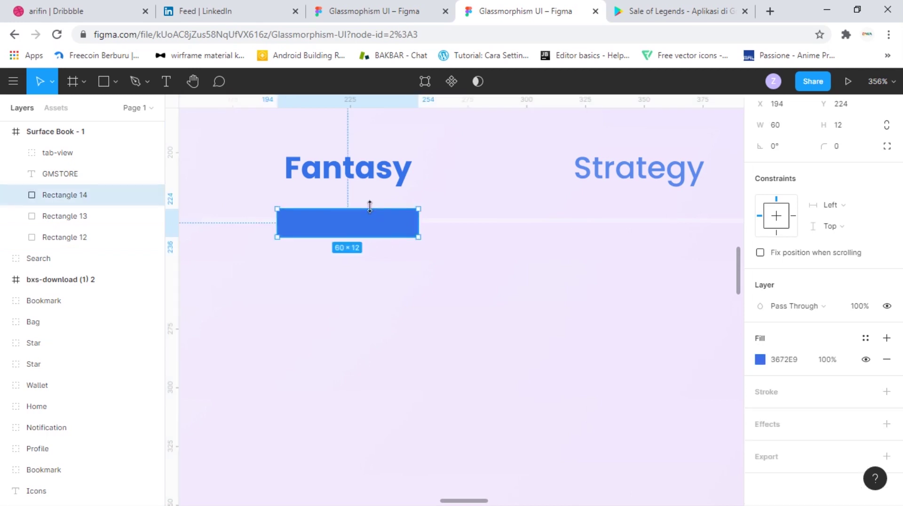
{"action": "scroll", "coordinate": [803, 258], "scroll_direction": "up", "scroll_amount": 2}
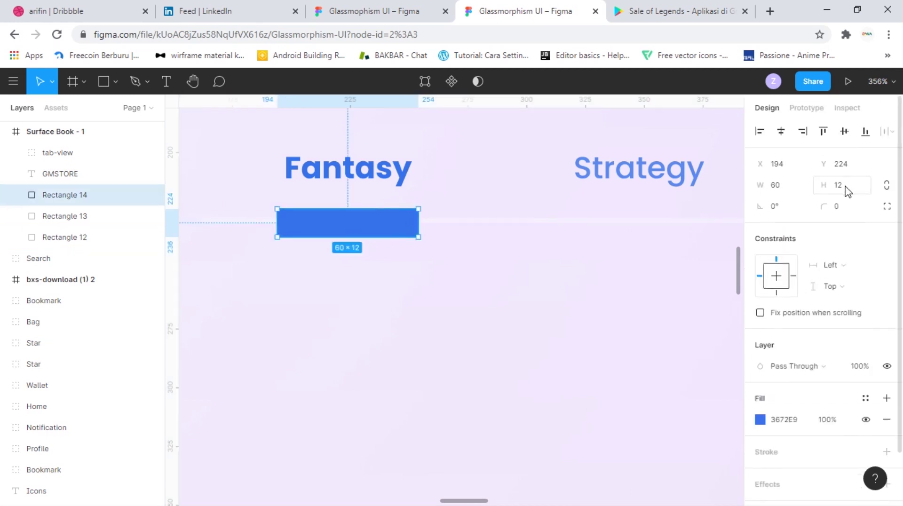
{"action": "type", "text": "4"}
{"action": "key", "text": "Return"}
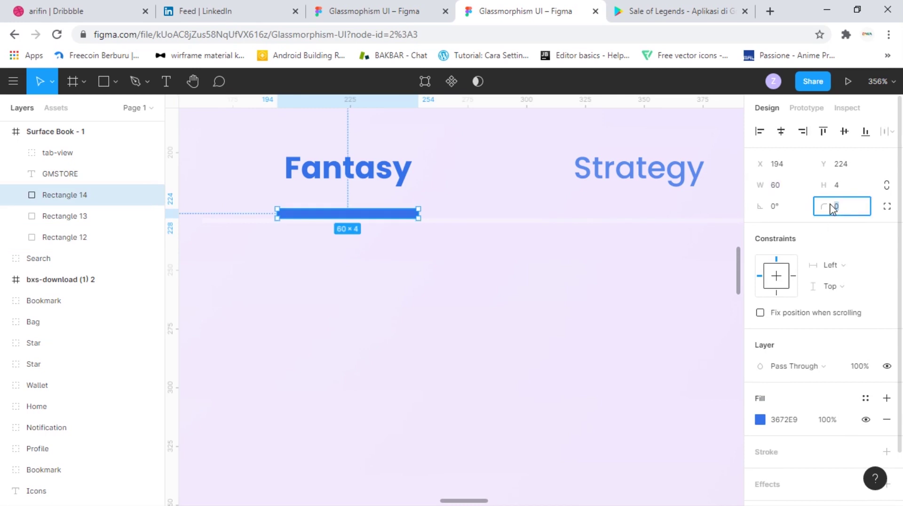
Nudge the blue bar down onto the divider line
{"action": "left_click", "coordinate": [313, 240]}
{"action": "scroll", "coordinate": [312, 235], "scroll_direction": "up", "scroll_amount": 1}
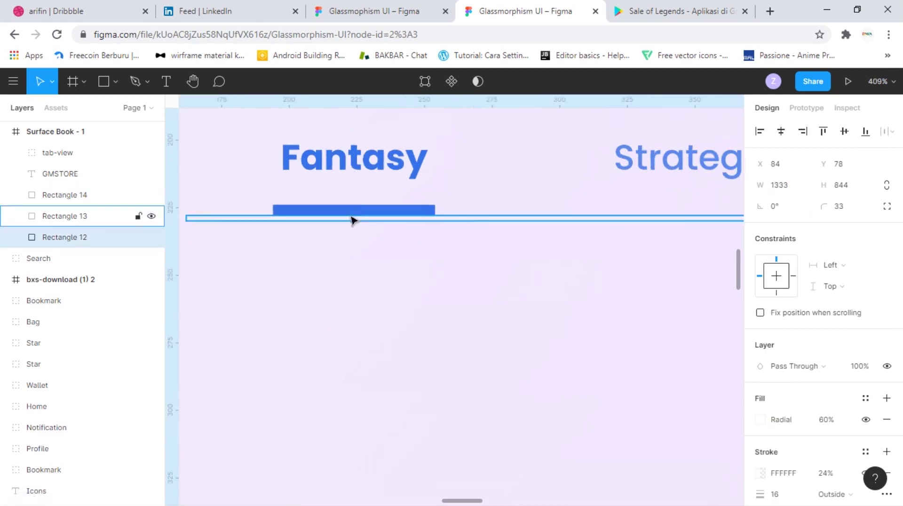
{"action": "left_click", "coordinate": [361, 209]}
{"action": "left_click_drag", "start_coordinate": [362, 209], "coordinate": [361, 211]}
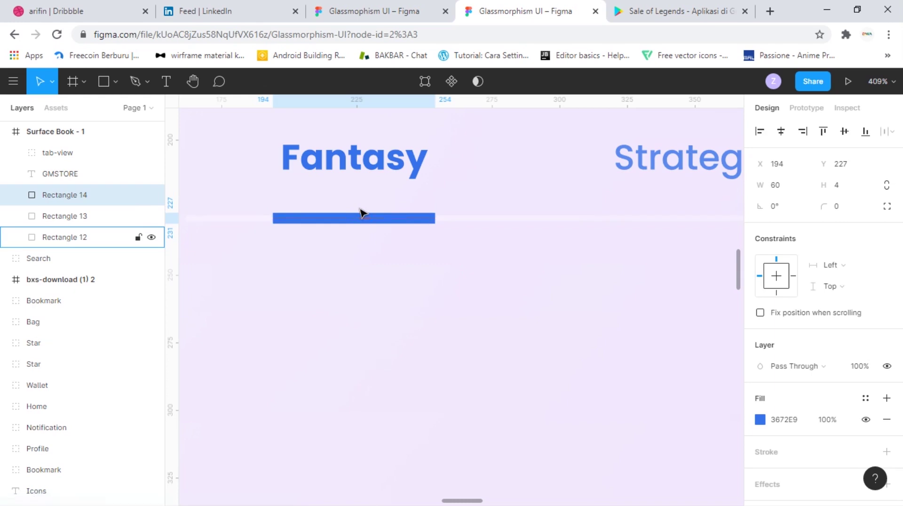
Round the bar's top corners, with a top-right radius of 2
{"action": "left_click", "coordinate": [886, 206]}
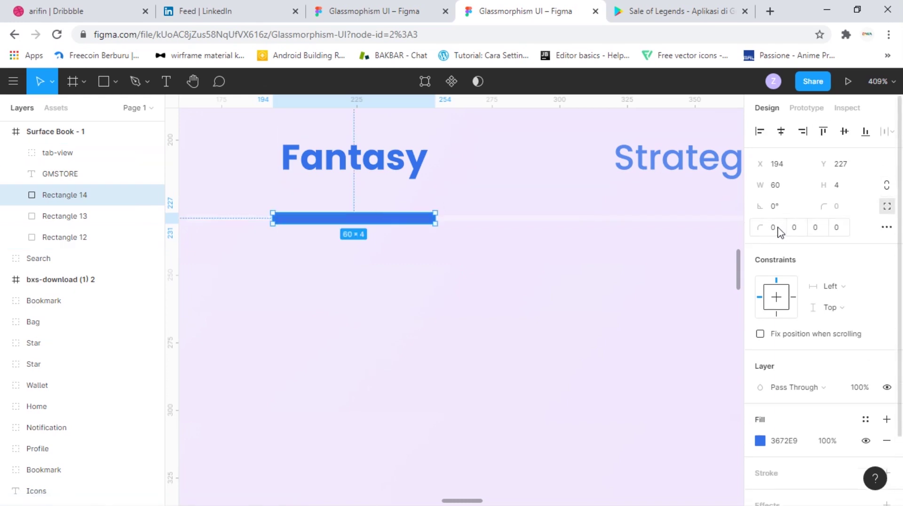
{"action": "left_click", "coordinate": [774, 227]}
{"action": "type", "text": "2"}
{"action": "key", "text": "Return"}
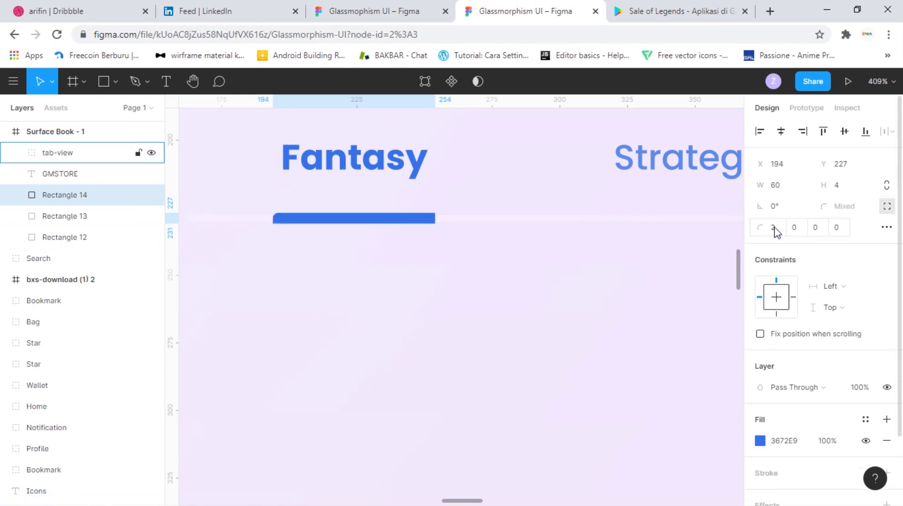
{"action": "left_click", "coordinate": [795, 228]}
{"action": "type", "text": "2"}
{"action": "key", "text": "Return"}
{"action": "scroll", "coordinate": [324, 235], "scroll_direction": "up", "scroll_amount": 2}
{"action": "scroll", "coordinate": [350, 213], "scroll_direction": "up", "scroll_amount": 3}
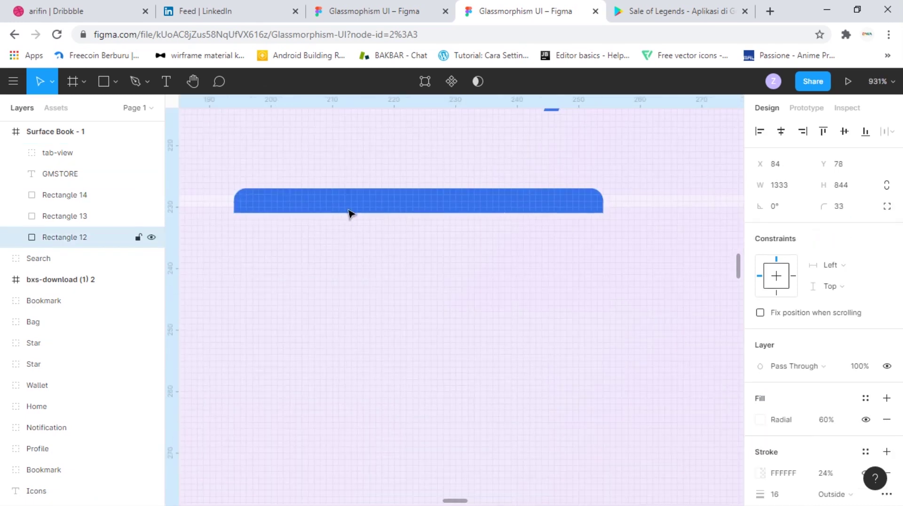
Set the blue bar's width to 28
{"action": "left_click", "coordinate": [361, 220]}
{"action": "scroll", "coordinate": [418, 290], "scroll_direction": "down", "scroll_amount": 2}
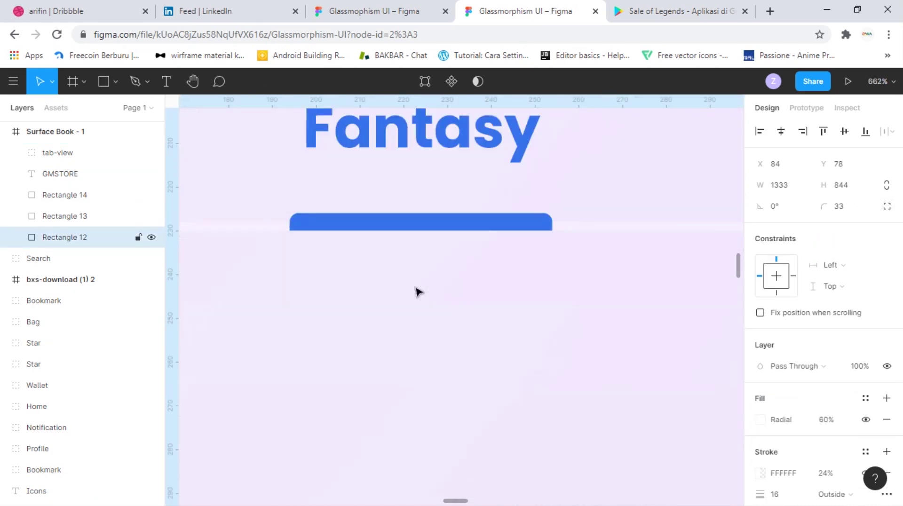
{"action": "scroll", "coordinate": [454, 271], "scroll_direction": "down", "scroll_amount": 1}
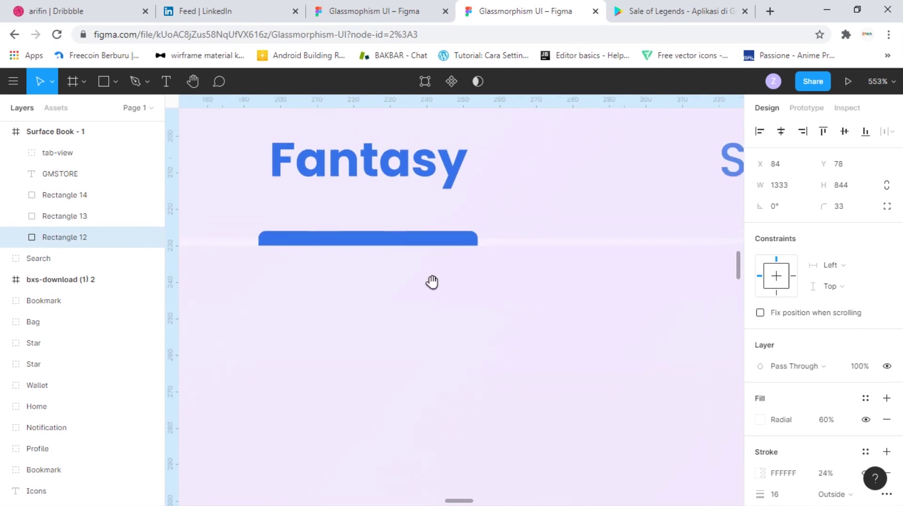
{"action": "left_click", "coordinate": [383, 242]}
{"action": "left_click", "coordinate": [788, 189]}
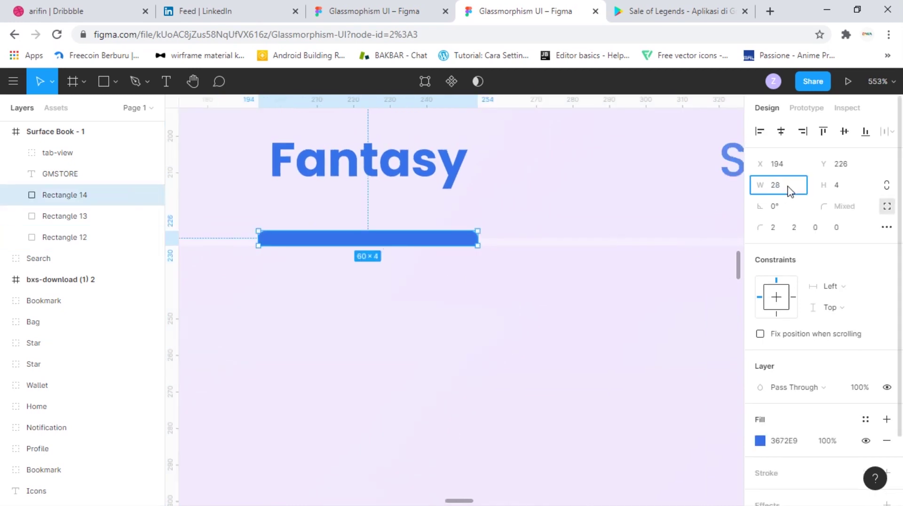
{"action": "key", "text": "Return"}
Centre the blue bar horizontally under the Fantasy label
{"action": "left_click", "coordinate": [411, 190], "text": "shift"}
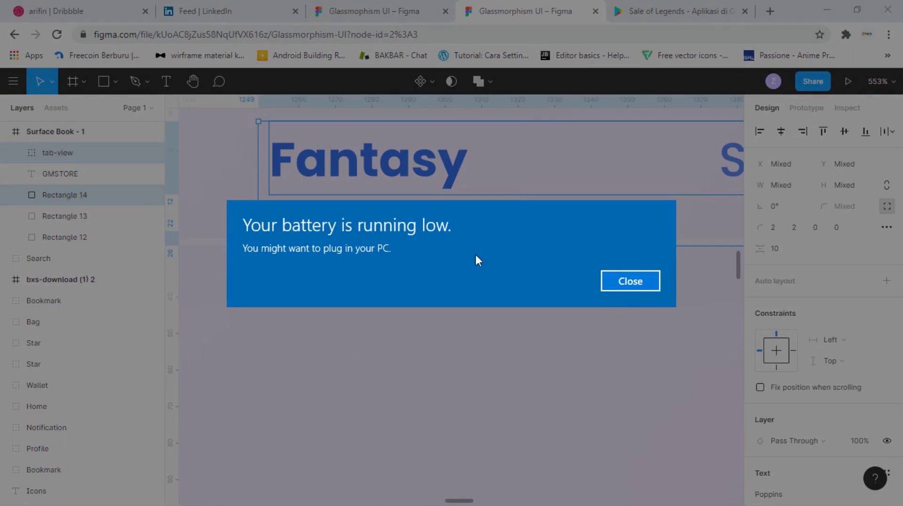
{"action": "left_click", "coordinate": [628, 281]}
{"action": "double_click", "coordinate": [339, 245]}
{"action": "left_click", "coordinate": [174, 82]}
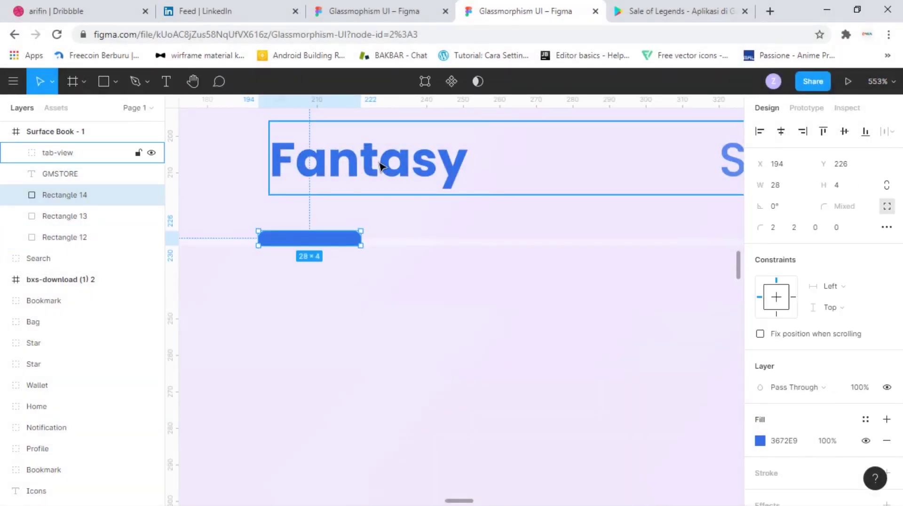
{"action": "left_click", "coordinate": [371, 162], "text": "shift"}
{"action": "left_click", "coordinate": [778, 131]}
Reselect the blue underline bar and add a drop shadow effect
{"action": "scroll", "coordinate": [439, 219], "scroll_direction": "down", "scroll_amount": 2}
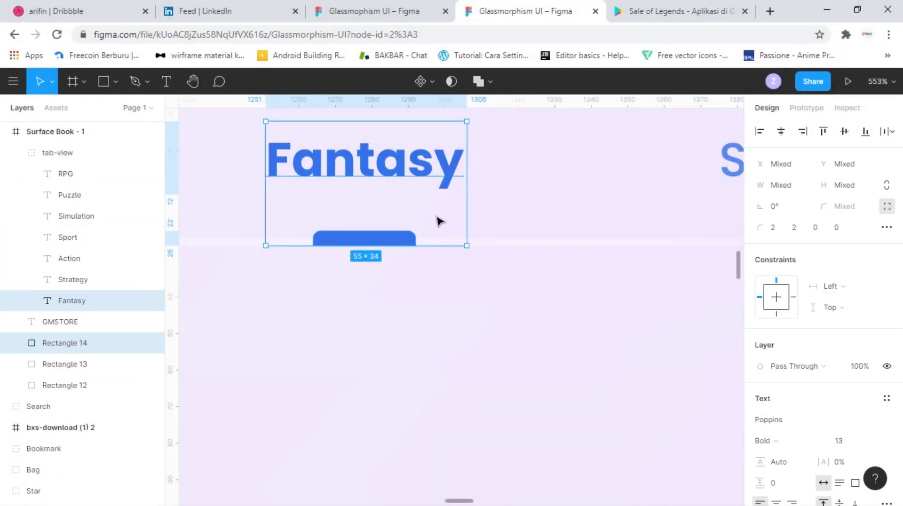
{"action": "scroll", "coordinate": [439, 220], "scroll_direction": "down", "scroll_amount": 2}
{"action": "scroll", "coordinate": [439, 220], "scroll_direction": "down", "scroll_amount": 2}
{"action": "left_click", "coordinate": [472, 275]}
{"action": "scroll", "coordinate": [388, 272], "scroll_direction": "down", "scroll_amount": 2}
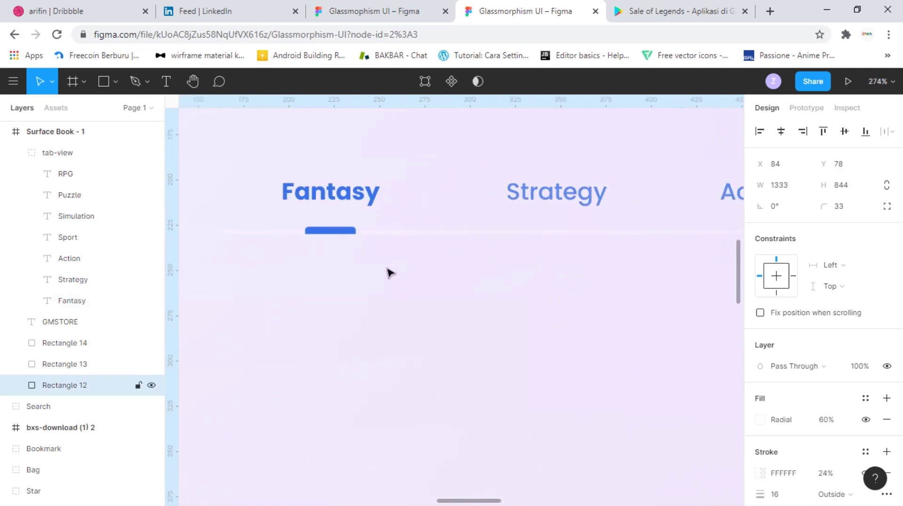
{"action": "scroll", "coordinate": [387, 273], "scroll_direction": "down", "scroll_amount": 1}
{"action": "scroll", "coordinate": [336, 254], "scroll_direction": "up", "scroll_amount": 4}
{"action": "scroll", "coordinate": [392, 259], "scroll_direction": "up", "scroll_amount": 1}
{"action": "scroll", "coordinate": [393, 259], "scroll_direction": "up", "scroll_amount": 2}
{"action": "scroll", "coordinate": [387, 246], "scroll_direction": "up", "scroll_amount": 1}
{"action": "left_click", "coordinate": [403, 218]}
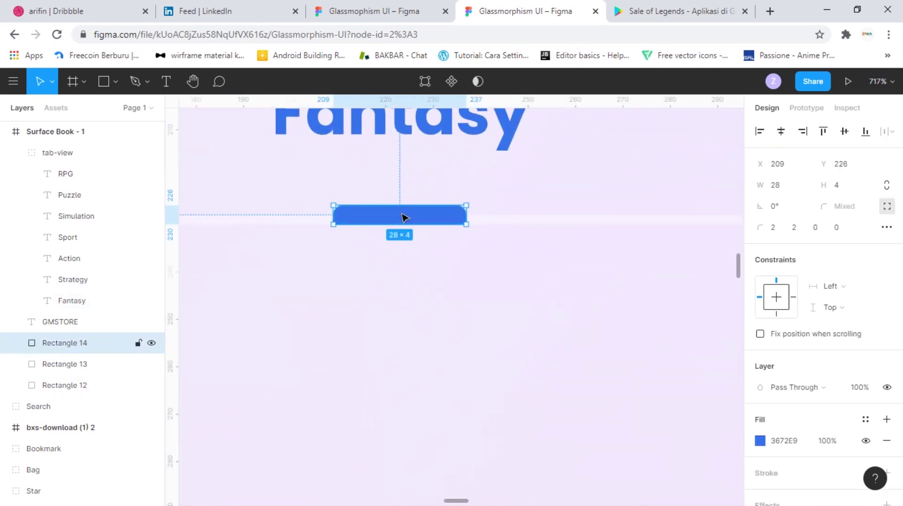
{"action": "scroll", "coordinate": [435, 202], "scroll_direction": "down", "scroll_amount": 1}
{"action": "scroll", "coordinate": [766, 352], "scroll_direction": "down", "scroll_amount": 2}
{"action": "left_click", "coordinate": [771, 421]}
Tint the Fantasy underline's shadow document blue 3672E9 at 25%, Y offset 2, blur 4
{"action": "scroll", "coordinate": [761, 437], "scroll_direction": "down", "scroll_amount": 1}
{"action": "left_click", "coordinate": [759, 424]}
{"action": "left_click", "coordinate": [708, 439]}
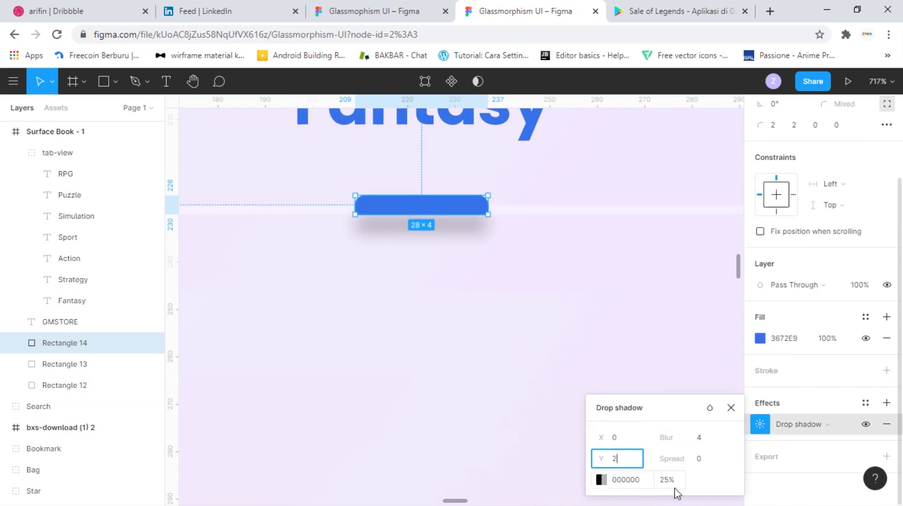
{"action": "left_click", "coordinate": [601, 479]}
{"action": "left_click", "coordinate": [474, 442]}
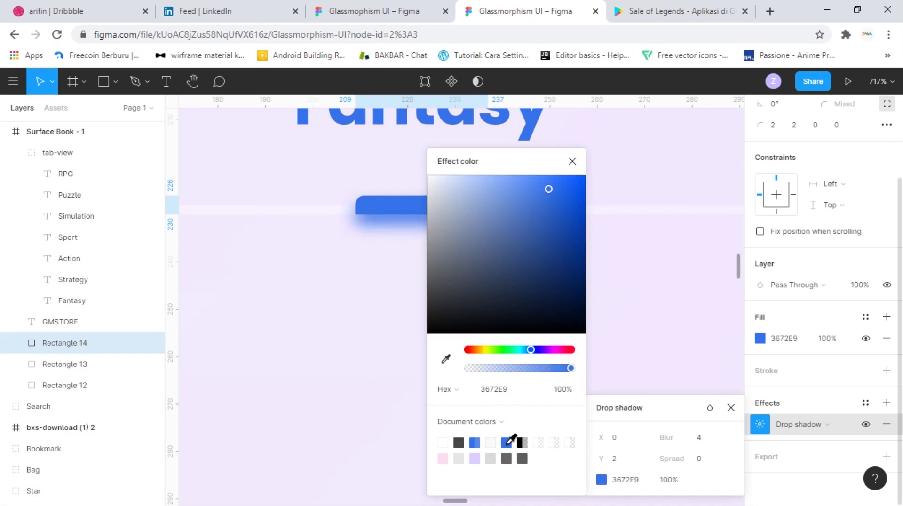
{"action": "type", "text": "25"}
{"action": "key", "text": "Return"}
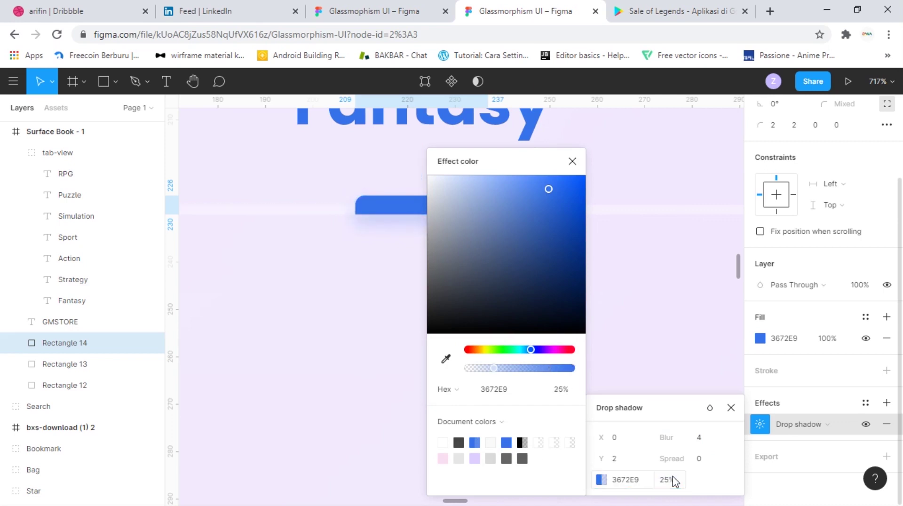
{"action": "left_click", "coordinate": [549, 276]}
{"action": "left_click", "coordinate": [480, 316]}
{"action": "scroll", "coordinate": [470, 319], "scroll_direction": "down", "scroll_amount": 3}
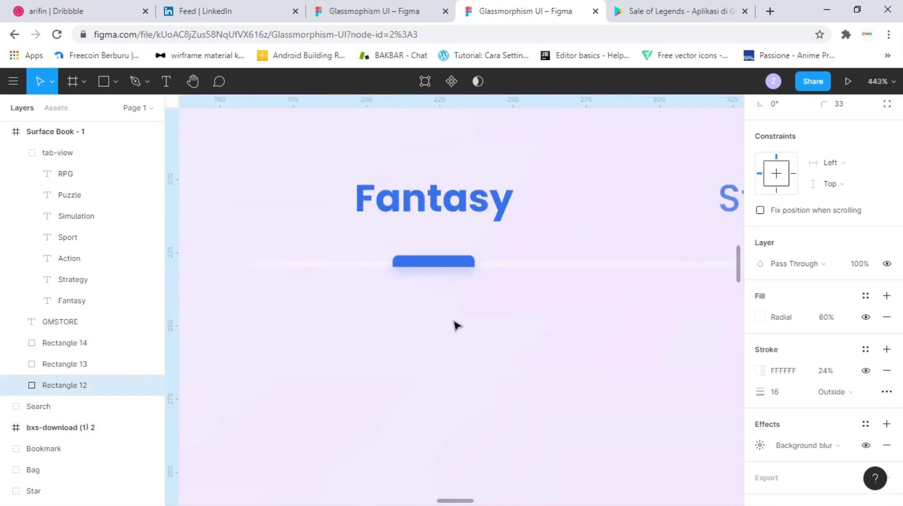
{"action": "scroll", "coordinate": [455, 324], "scroll_direction": "down", "scroll_amount": 2}
{"action": "scroll", "coordinate": [456, 325], "scroll_direction": "down", "scroll_amount": 3}
{"action": "scroll", "coordinate": [438, 341], "scroll_direction": "down", "scroll_amount": 1}
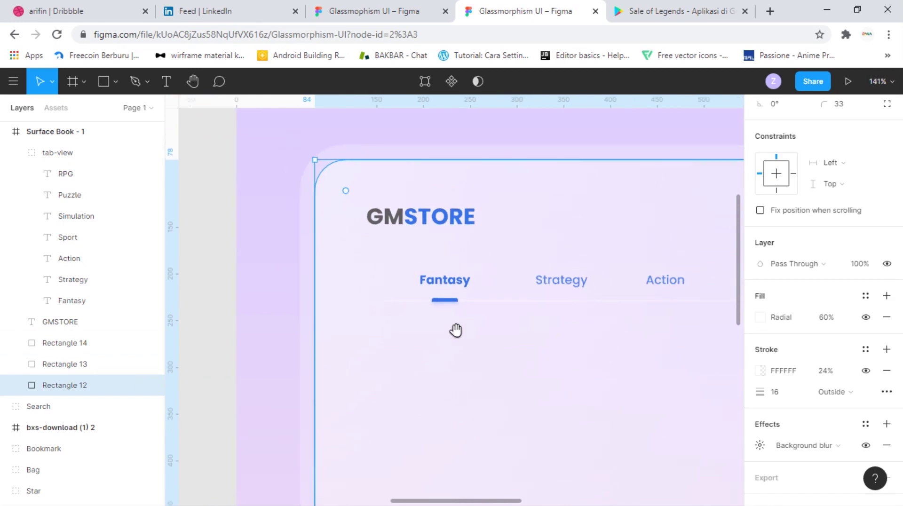
{"action": "left_click_drag", "start_coordinate": [486, 340], "coordinate": [346, 305]}
{"action": "scroll", "coordinate": [407, 318], "scroll_direction": "down", "scroll_amount": 2}
{"action": "scroll", "coordinate": [456, 328], "scroll_direction": "down", "scroll_amount": 2}
{"action": "scroll", "coordinate": [454, 330], "scroll_direction": "down", "scroll_amount": 1}
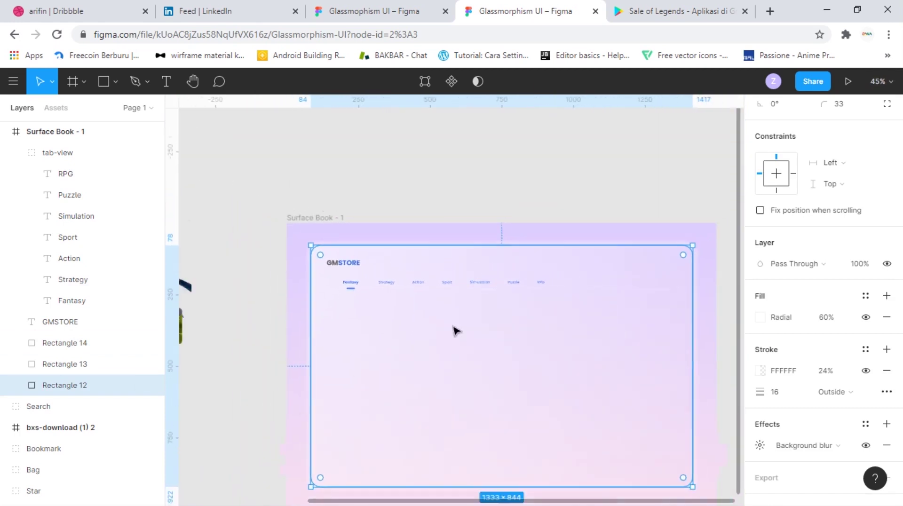
{"action": "left_click", "coordinate": [458, 172]}
{"action": "scroll", "coordinate": [513, 171], "scroll_direction": "down", "scroll_amount": 2}
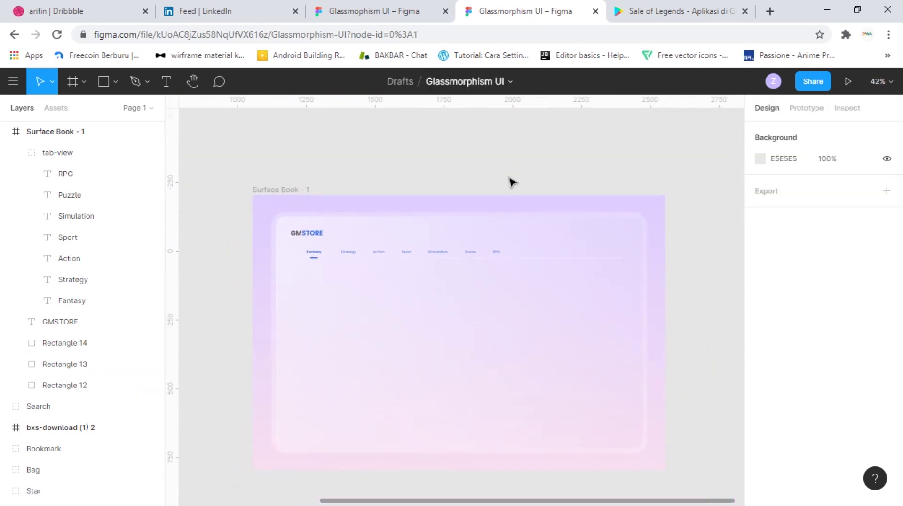
{"action": "left_click", "coordinate": [507, 309]}
{"action": "left_click_drag", "start_coordinate": [507, 309], "coordinate": [466, 291]}
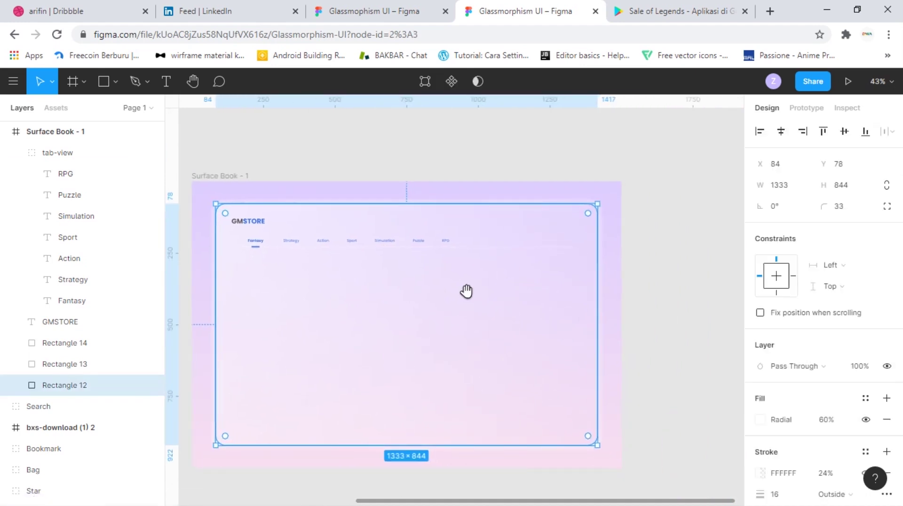
{"action": "scroll", "coordinate": [520, 256], "scroll_direction": "up", "scroll_amount": 1}
{"action": "scroll", "coordinate": [520, 256], "scroll_direction": "up", "scroll_amount": 2}
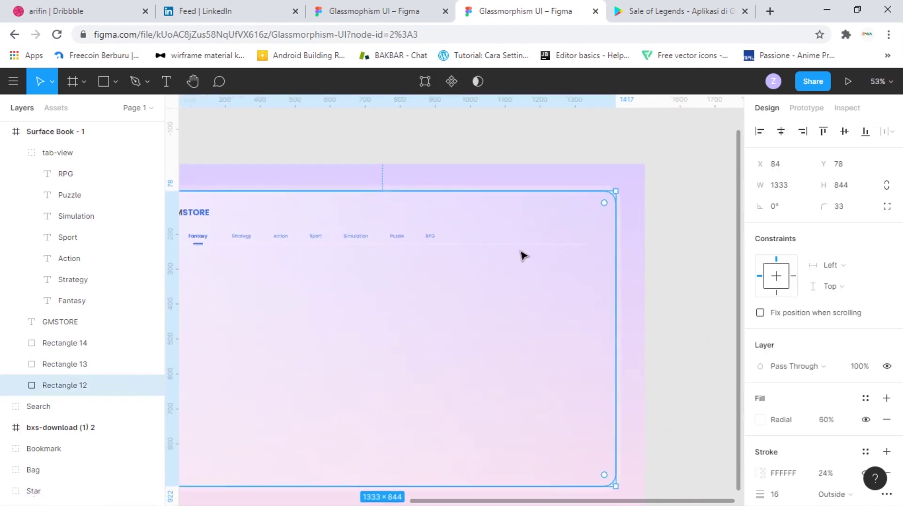
{"action": "scroll", "coordinate": [540, 248], "scroll_direction": "up", "scroll_amount": 2}
{"action": "scroll", "coordinate": [542, 246], "scroll_direction": "up", "scroll_amount": 2}
{"action": "key", "text": "r"}
{"action": "left_click", "coordinate": [593, 215]}
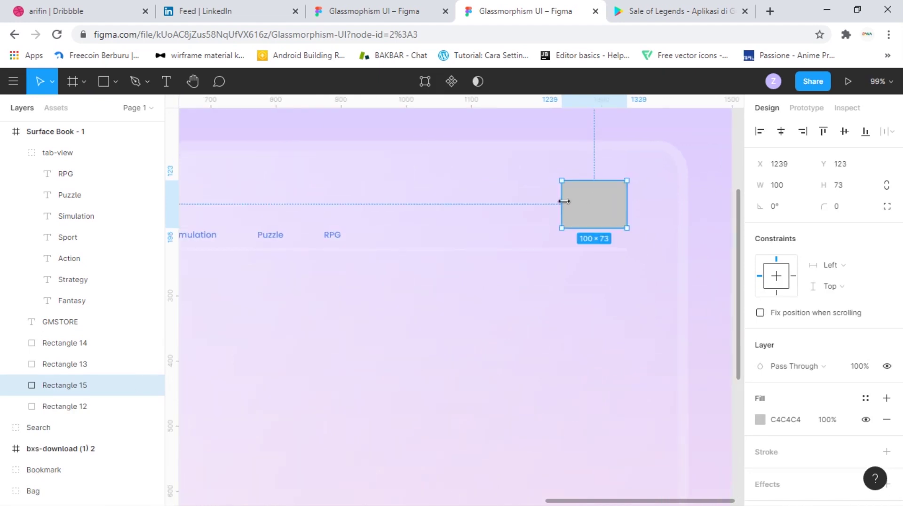
Resize the new grey rectangle to a 54 × 54 square
{"action": "scroll", "coordinate": [603, 198], "scroll_direction": "up", "scroll_amount": 5}
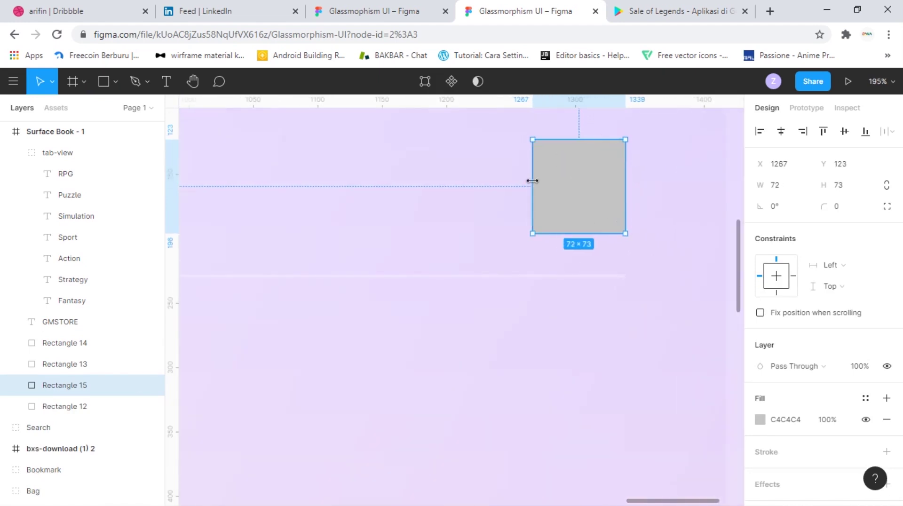
{"action": "left_click_drag", "start_coordinate": [593, 234], "coordinate": [593, 216]}
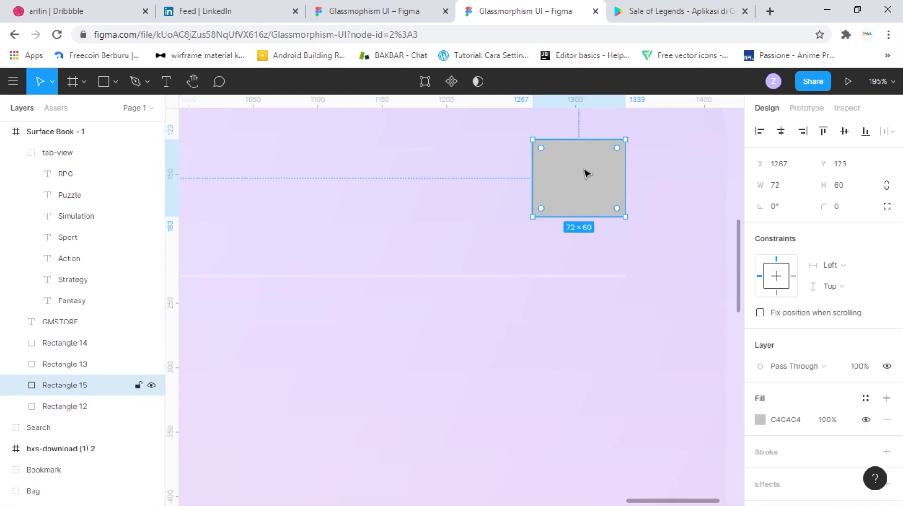
{"action": "type", "text": "54"}
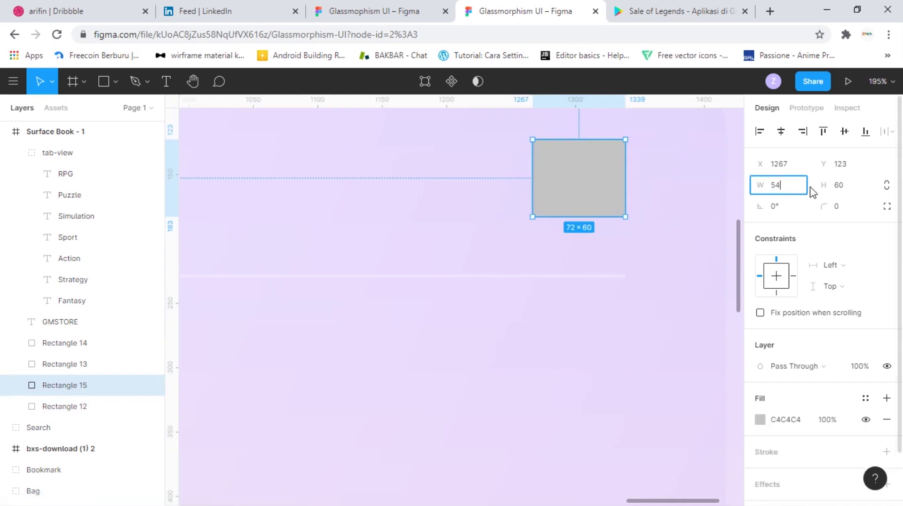
{"action": "key", "text": "Return"}
{"action": "left_click", "coordinate": [859, 193]}
{"action": "type", "text": "4"}
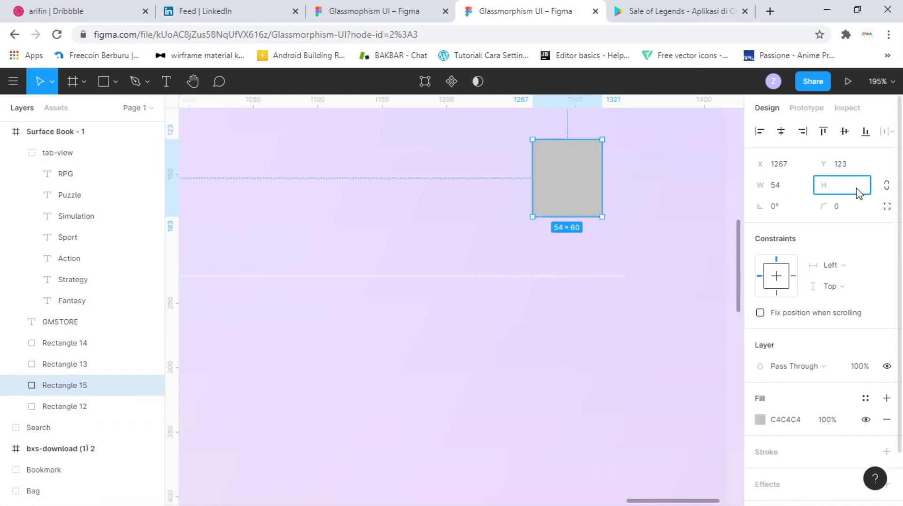
{"action": "type", "text": "54"}
{"action": "key", "text": "Return"}
Give the square a corner radius of 10, then increase it
{"action": "left_click", "coordinate": [837, 206]}
{"action": "type", "text": "10"}
{"action": "key", "text": "Return"}
{"action": "left_click", "coordinate": [630, 203]}
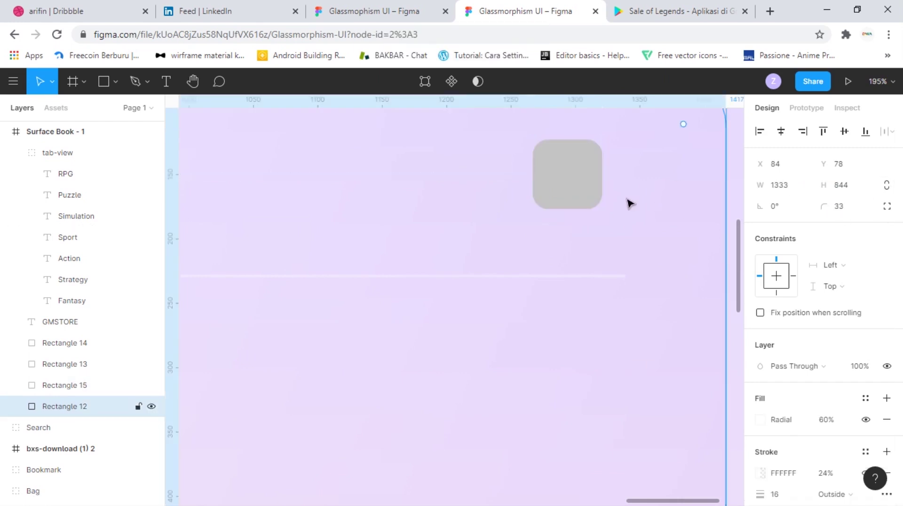
{"action": "left_click", "coordinate": [549, 185]}
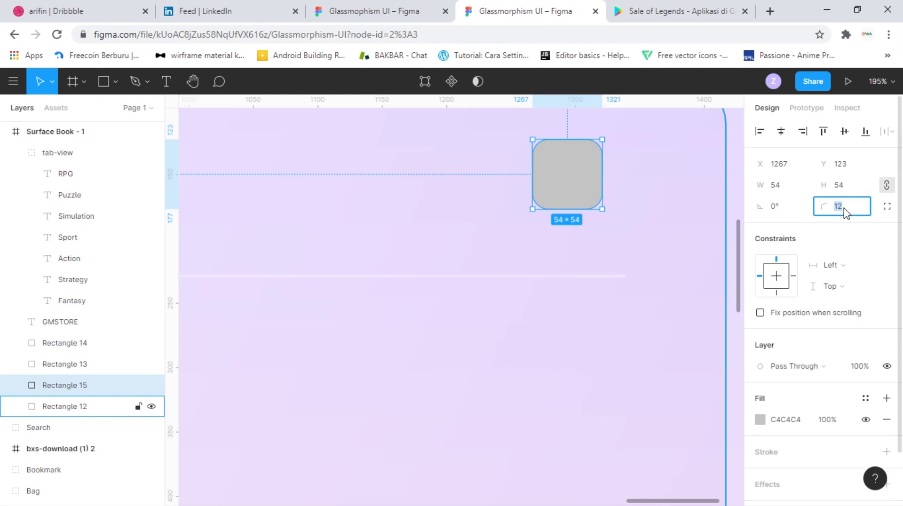
{"action": "key", "text": "Return"}
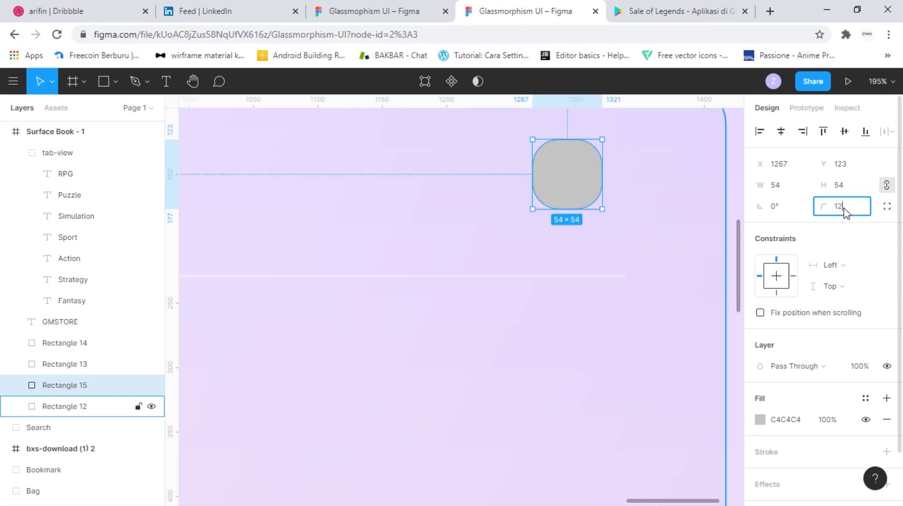
{"action": "left_click", "coordinate": [626, 214]}
Fine-tune the square's corner rounding to a radius of 17
{"action": "scroll", "coordinate": [682, 218], "scroll_direction": "down", "scroll_amount": 5}
{"action": "left_click", "coordinate": [723, 220]}
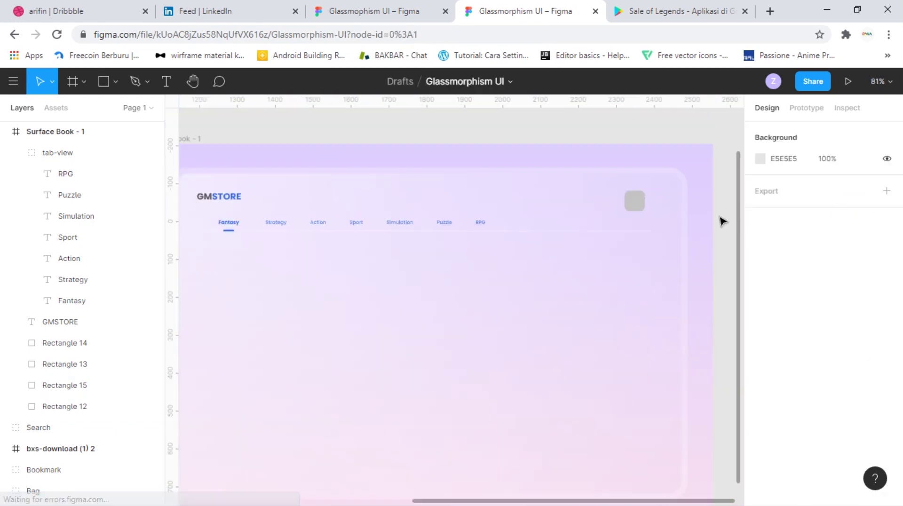
{"action": "scroll", "coordinate": [668, 217], "scroll_direction": "up", "scroll_amount": 5}
{"action": "left_click", "coordinate": [630, 197]}
{"action": "left_click_drag", "start_coordinate": [822, 205], "coordinate": [843, 205]}
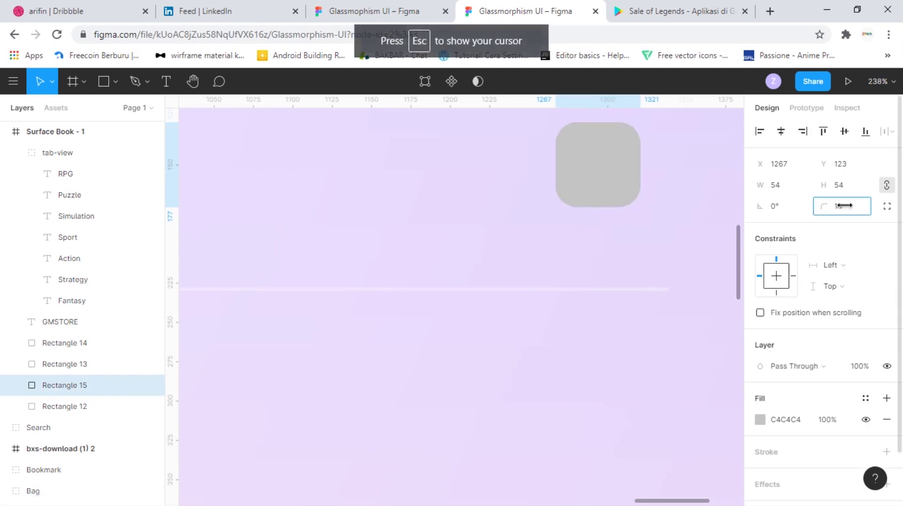
Reselect the grey square and bring up its actions menu
{"action": "left_click", "coordinate": [659, 217]}
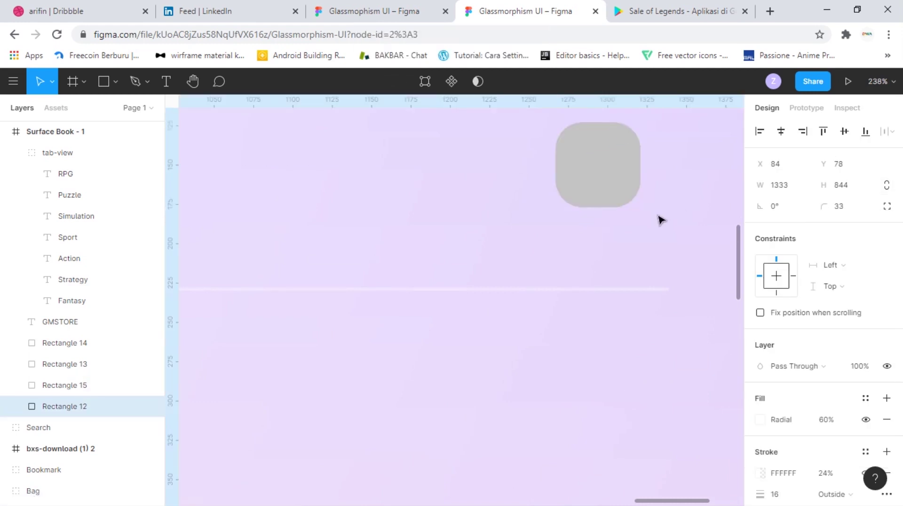
{"action": "scroll", "coordinate": [659, 218], "scroll_direction": "down", "scroll_amount": 3}
{"action": "scroll", "coordinate": [633, 221], "scroll_direction": "down", "scroll_amount": 2}
{"action": "scroll", "coordinate": [671, 229], "scroll_direction": "up", "scroll_amount": 4}
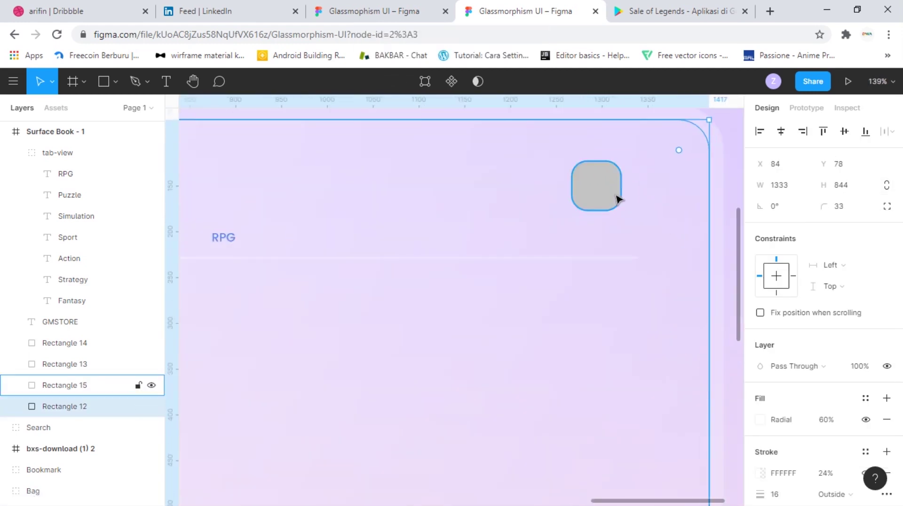
{"action": "left_click", "coordinate": [611, 200]}
{"action": "mouse_move", "coordinate": [83, 385]}
{"action": "right_click", "coordinate": [607, 199]}
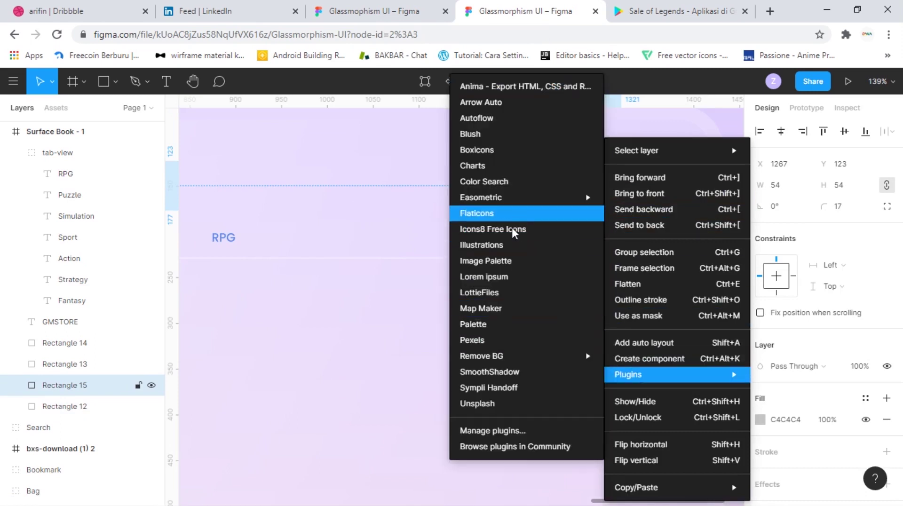
Fill the square with a man's portrait from a Pexels 'profile' search
{"action": "left_click", "coordinate": [511, 341]}
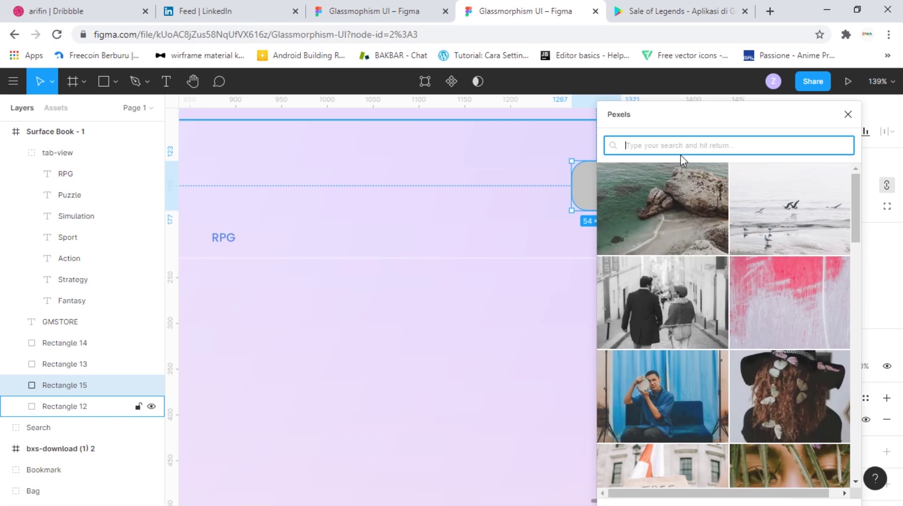
{"action": "left_click", "coordinate": [684, 149]}
{"action": "key", "text": "Down"}
{"action": "key", "text": "Down"}
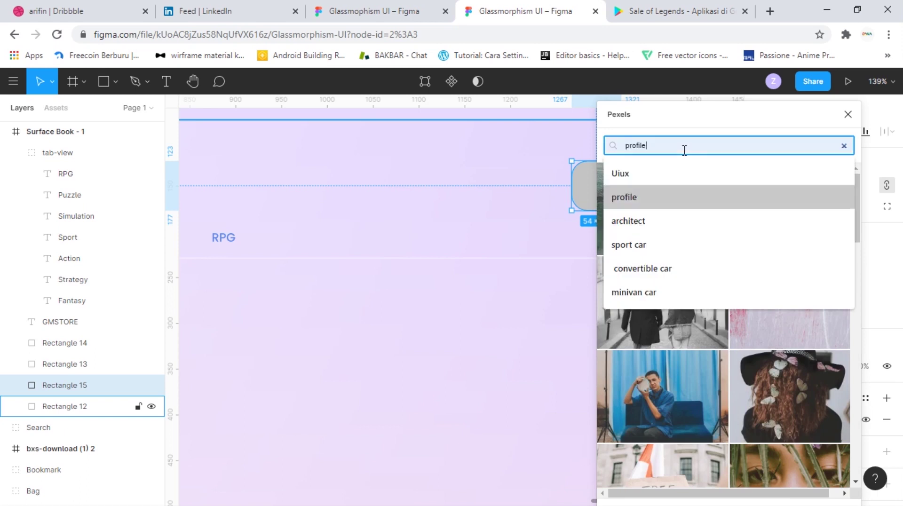
{"action": "key", "text": "Return"}
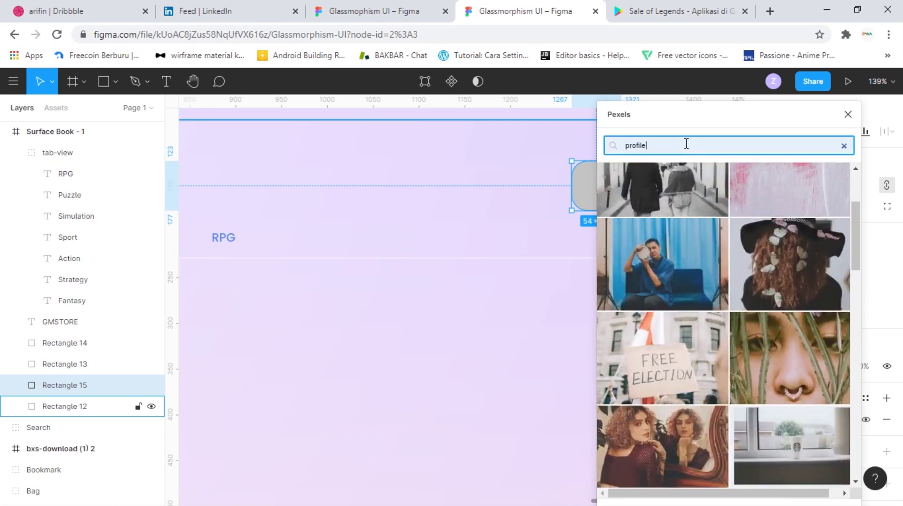
{"action": "scroll", "coordinate": [704, 265], "scroll_direction": "up", "scroll_amount": 1}
{"action": "left_click", "coordinate": [670, 212]}
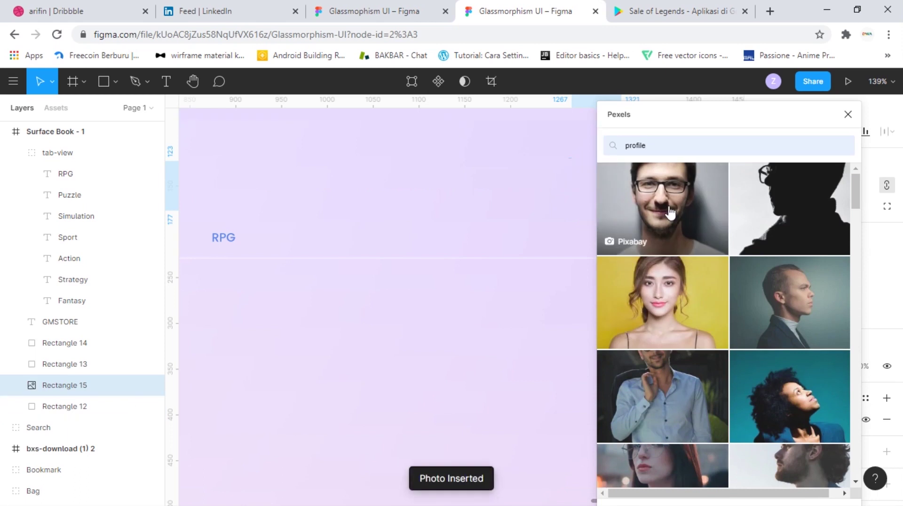
{"action": "left_click", "coordinate": [848, 114]}
Round the profile photo's corners to 20
{"action": "left_click", "coordinate": [578, 289]}
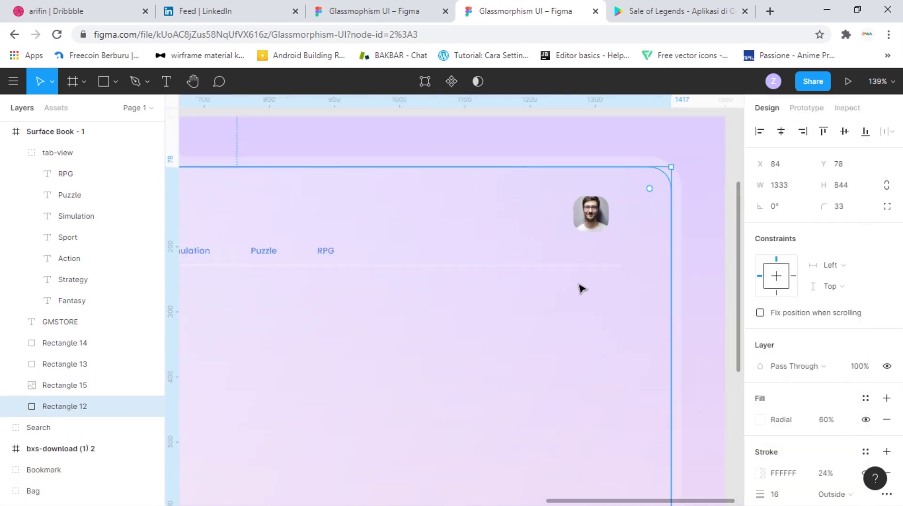
{"action": "scroll", "coordinate": [605, 270], "scroll_direction": "up", "scroll_amount": 3}
{"action": "scroll", "coordinate": [556, 240], "scroll_direction": "up", "scroll_amount": 2}
{"action": "left_click", "coordinate": [558, 216]}
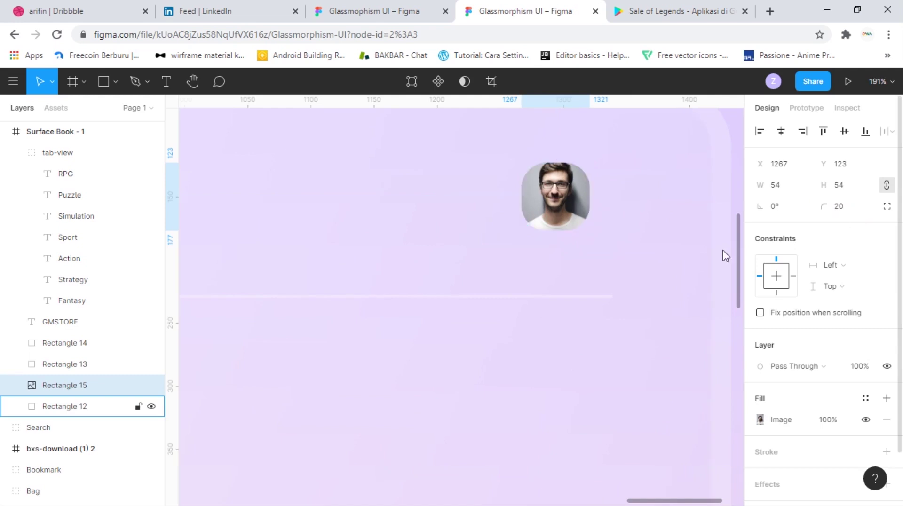
{"action": "left_click", "coordinate": [665, 268]}
{"action": "scroll", "coordinate": [664, 268], "scroll_direction": "down", "scroll_amount": 2}
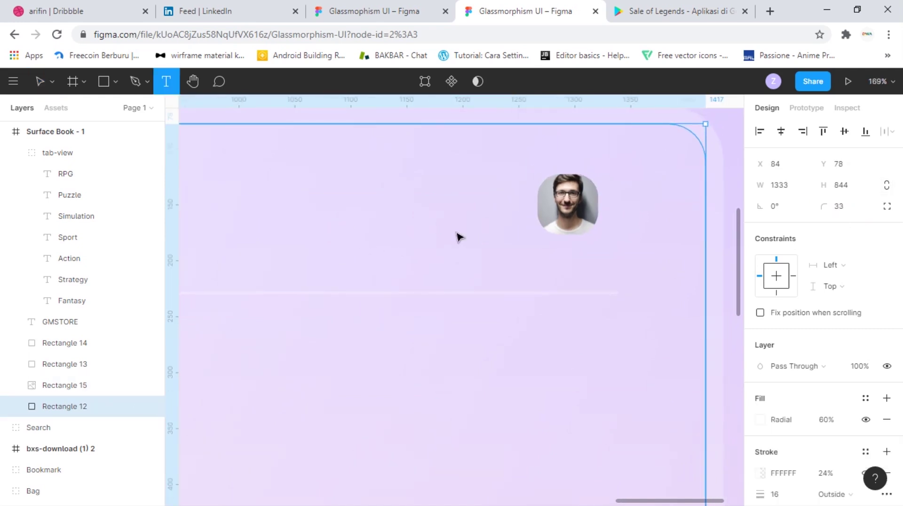
Add the text 'Find a match...' to the left of the profile photo
{"action": "left_click", "coordinate": [354, 229]}
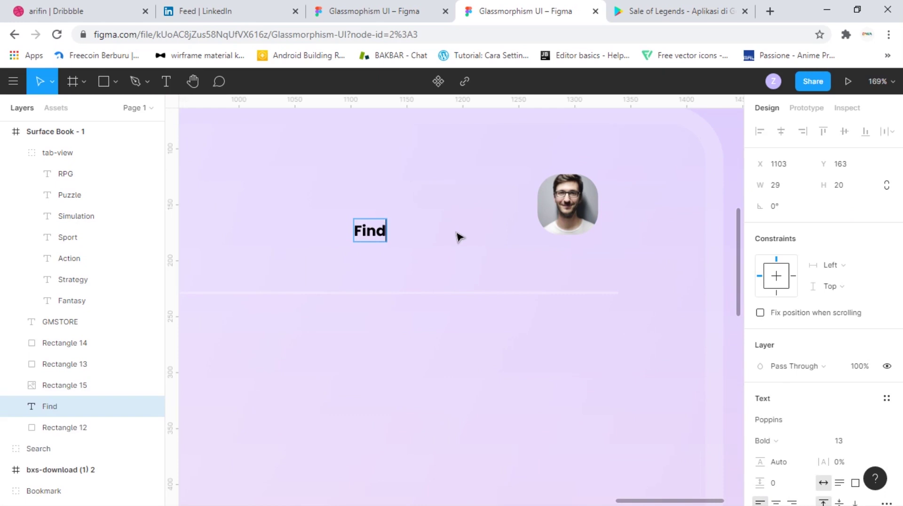
{"action": "type", "text": "a match..."}
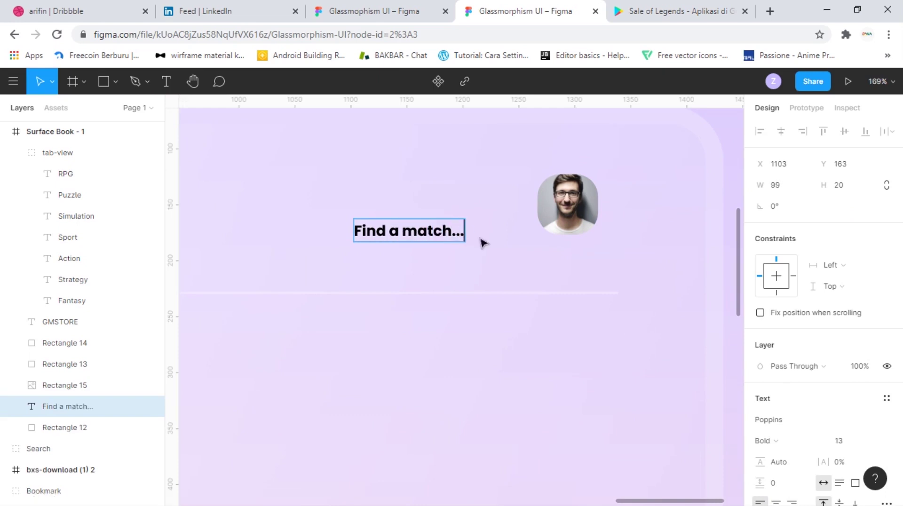
{"action": "key", "text": "Escape"}
{"action": "scroll", "coordinate": [892, 358], "scroll_direction": "down", "scroll_amount": 4}
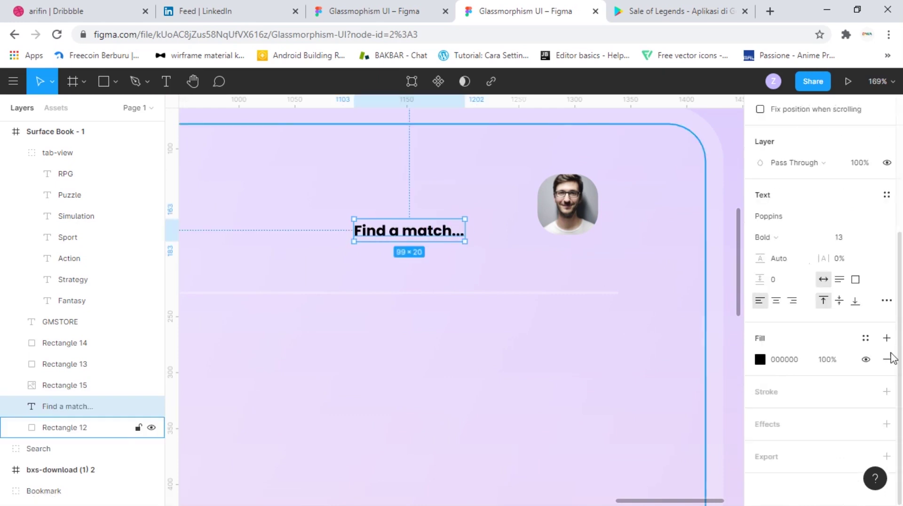
{"action": "left_click", "coordinate": [483, 231]}
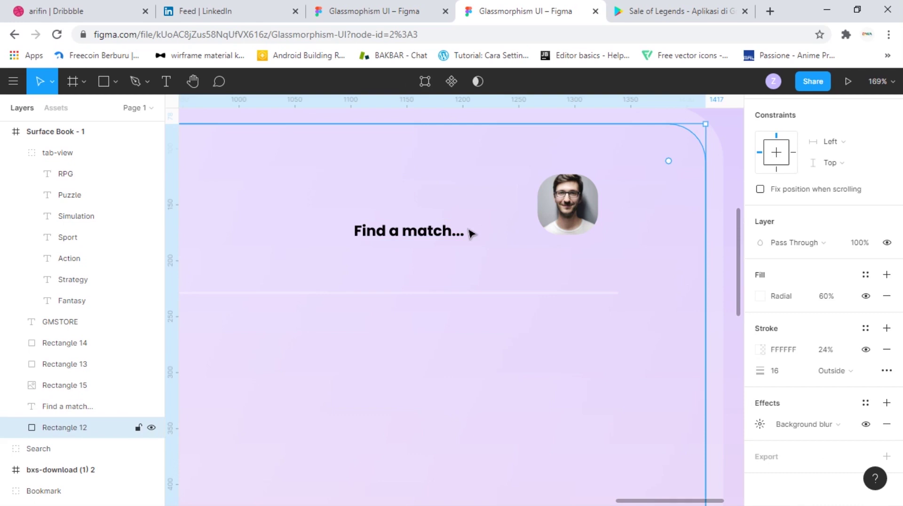
{"action": "left_click", "coordinate": [410, 234]}
Style the text as Poppins Regular 15 in grey 7A7A7A
{"action": "key", "text": "Return"}
{"action": "left_click", "coordinate": [796, 236]}
{"action": "left_click", "coordinate": [797, 190]}
{"action": "type", "text": "7a7a7a"}
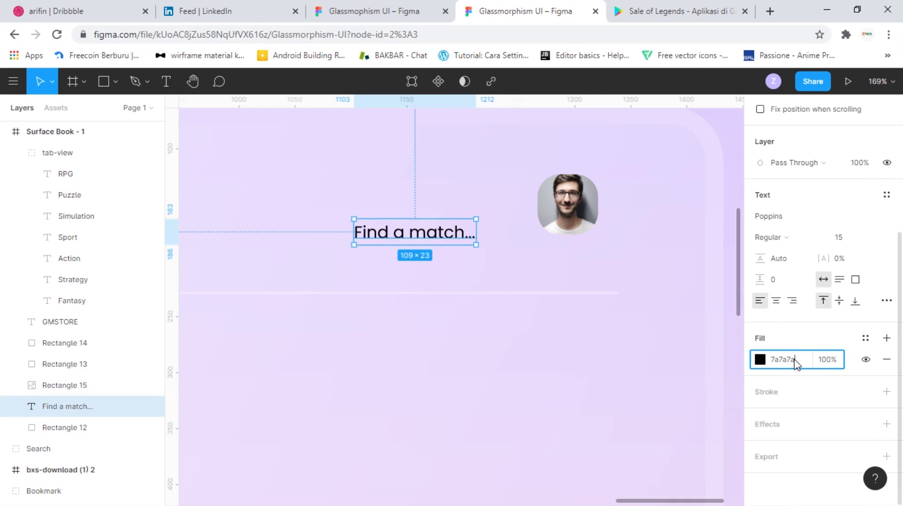
{"action": "key", "text": "Return"}
Move the text beside the photo and align their vertical centres
{"action": "left_click_drag", "start_coordinate": [451, 238], "coordinate": [465, 218]}
{"action": "left_click", "coordinate": [65, 385], "text": "shift"}
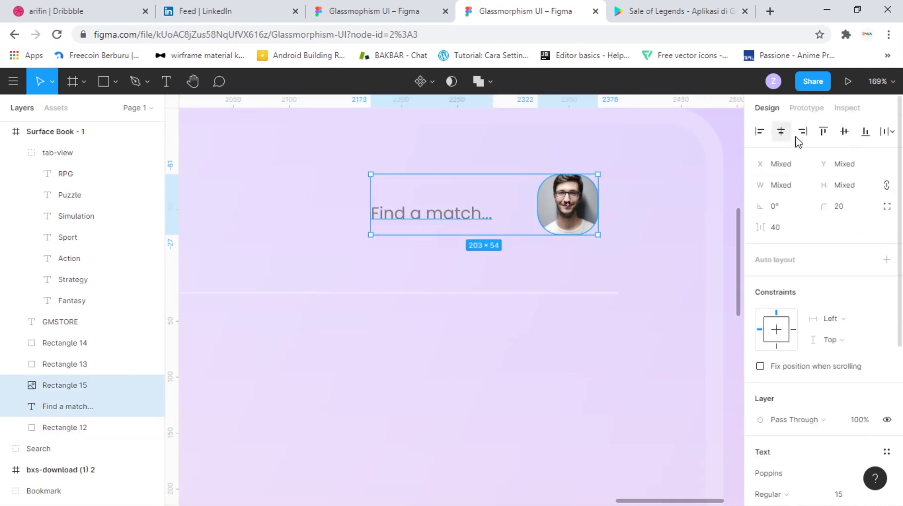
{"action": "left_click", "coordinate": [843, 131]}
{"action": "left_click", "coordinate": [642, 234]}
{"action": "scroll", "coordinate": [460, 250], "scroll_direction": "down", "scroll_amount": 1, "text": "ctrl"}
{"action": "scroll", "coordinate": [459, 250], "scroll_direction": "down", "scroll_amount": 2, "text": "ctrl"}
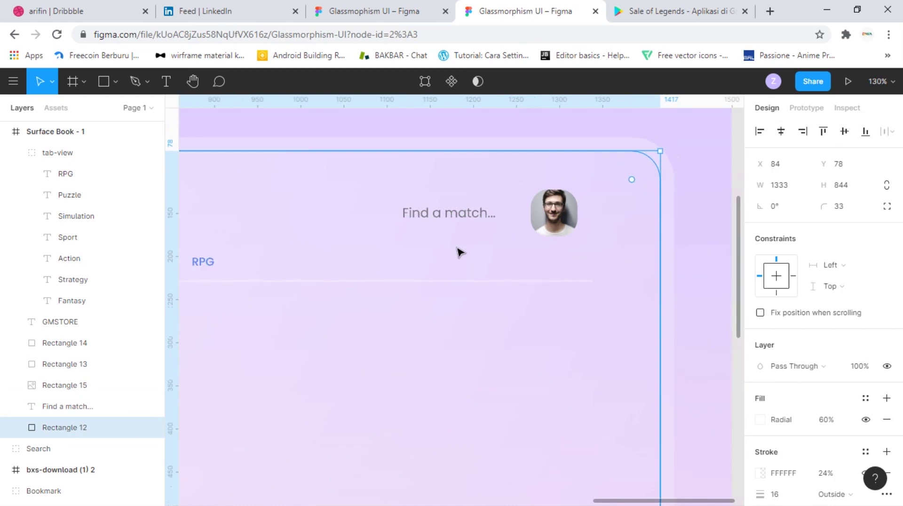
{"action": "scroll", "coordinate": [619, 238], "scroll_direction": "down", "scroll_amount": 3, "text": "ctrl"}
{"action": "left_click", "coordinate": [685, 234]}
{"action": "scroll", "coordinate": [619, 252], "scroll_direction": "down", "scroll_amount": 5, "text": "ctrl"}
{"action": "scroll", "coordinate": [453, 317], "scroll_direction": "up", "scroll_amount": 5, "text": "ctrl"}
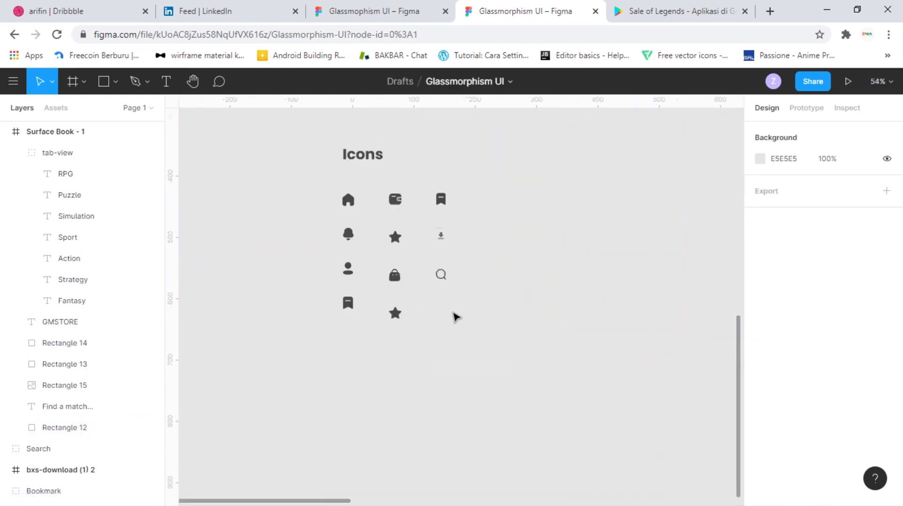
Pick the Search magnifier icon from the icon set and return to the card
{"action": "scroll", "coordinate": [455, 284], "scroll_direction": "up", "scroll_amount": 3, "text": "ctrl"}
{"action": "left_click", "coordinate": [441, 262]}
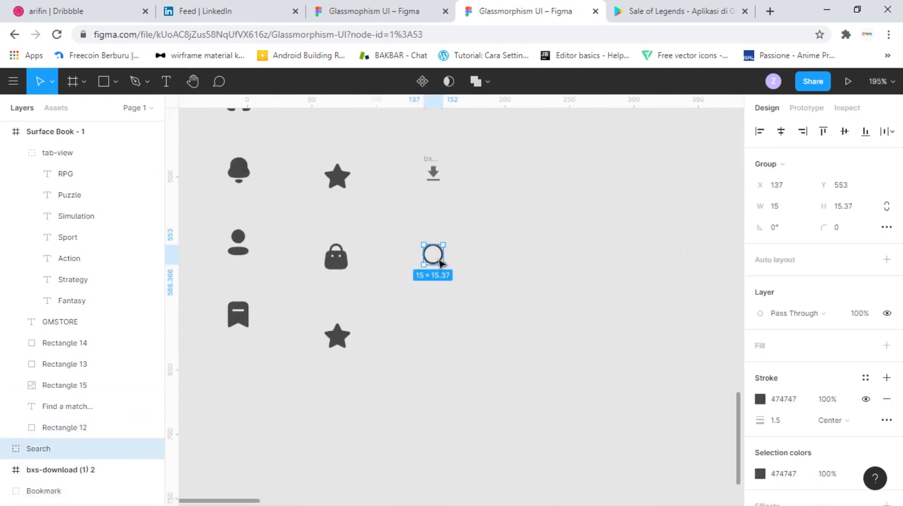
{"action": "scroll", "coordinate": [435, 316], "scroll_direction": "down", "scroll_amount": 3, "text": "ctrl"}
{"action": "scroll", "coordinate": [517, 316], "scroll_direction": "down", "scroll_amount": 4, "text": "ctrl"}
{"action": "left_click", "coordinate": [517, 317]}
{"action": "mouse_move", "coordinate": [518, 316]}
{"action": "left_mouse_down"}
{"action": "mouse_move", "coordinate": [371, 288]}
{"action": "mouse_move", "coordinate": [309, 296]}
{"action": "left_mouse_up"}
Paste the Search icon, enlarge it, and place it left of 'Find a match...'
{"action": "left_click", "coordinate": [309, 296]}
{"action": "scroll", "coordinate": [522, 248], "scroll_direction": "up", "scroll_amount": 2, "text": "ctrl"}
{"action": "scroll", "coordinate": [389, 224], "scroll_direction": "up", "scroll_amount": 2, "text": "ctrl"}
{"action": "scroll", "coordinate": [369, 218], "scroll_direction": "up", "scroll_amount": 1, "text": "ctrl"}
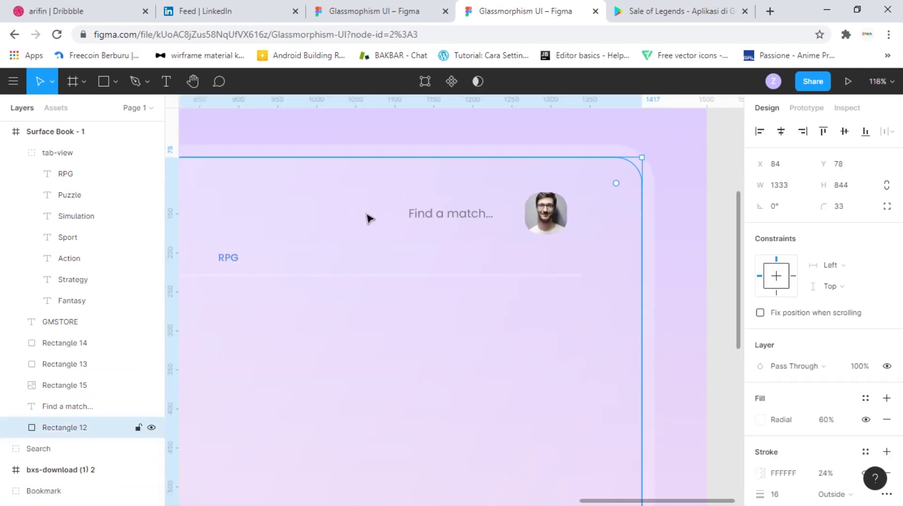
{"action": "key", "text": "ctrl+v"}
{"action": "mouse_move", "coordinate": [433, 298]}
{"action": "left_mouse_down"}
{"action": "mouse_move", "coordinate": [383, 217]}
{"action": "mouse_move", "coordinate": [393, 229]}
{"action": "left_mouse_up"}
{"action": "scroll", "coordinate": [383, 217], "scroll_direction": "up", "scroll_amount": 2, "text": "ctrl"}
{"action": "scroll", "coordinate": [516, 276], "scroll_direction": "up", "scroll_amount": 2}
{"action": "left_click_drag", "start_coordinate": [386, 267], "coordinate": [381, 260]}
{"action": "left_click", "coordinate": [423, 281]}
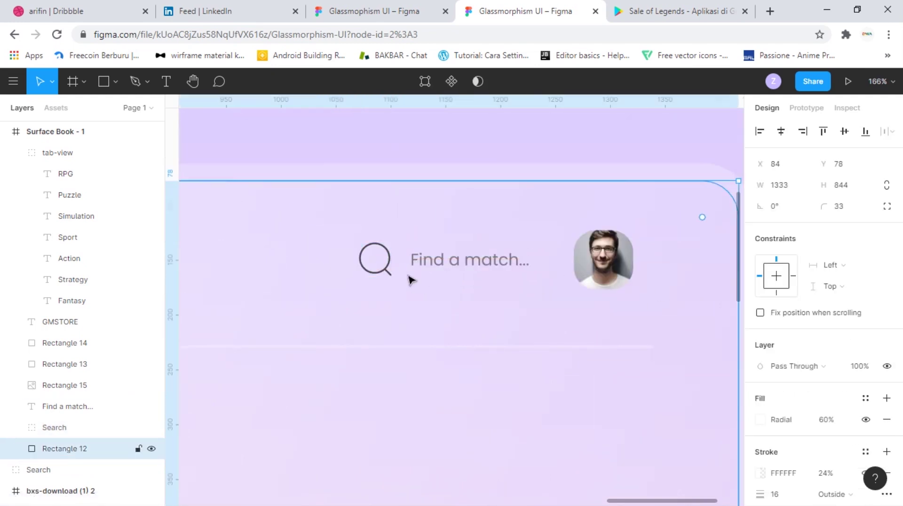
{"action": "left_click", "coordinate": [431, 264]}
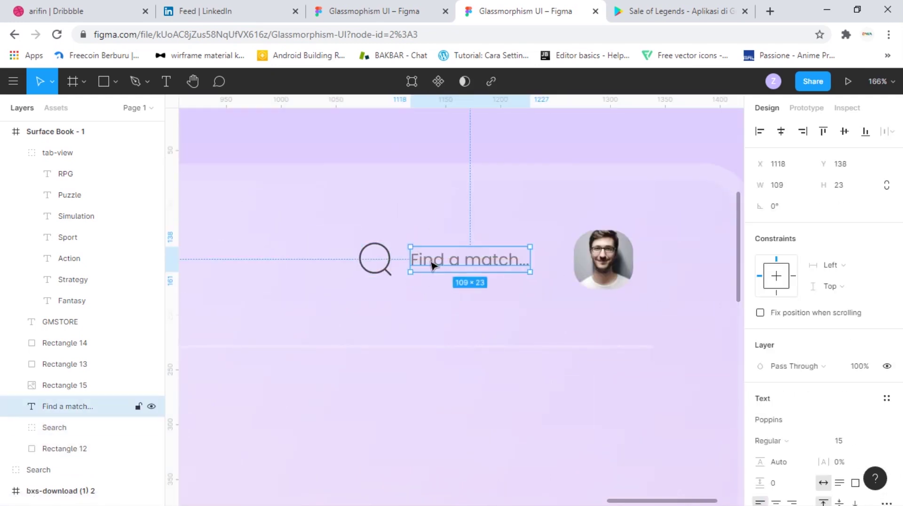
Resize the search icon to 26 × 26
{"action": "left_click", "coordinate": [390, 264]}
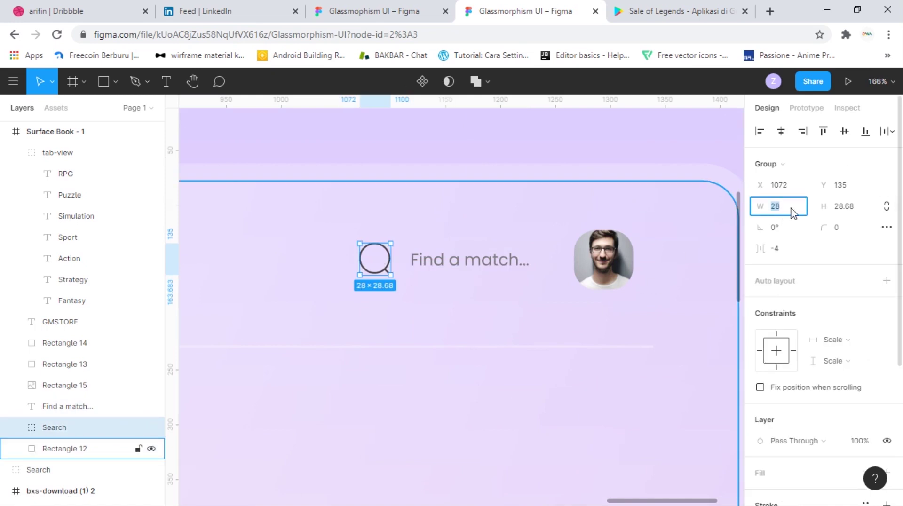
{"action": "type", "text": "26"}
{"action": "key", "text": "Return"}
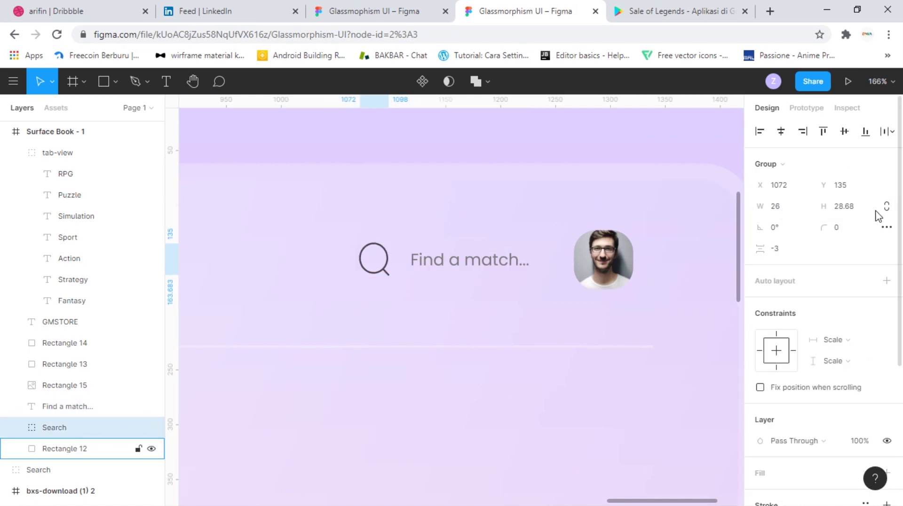
{"action": "left_click", "coordinate": [863, 210]}
{"action": "type", "text": "26"}
{"action": "key", "text": "Return"}
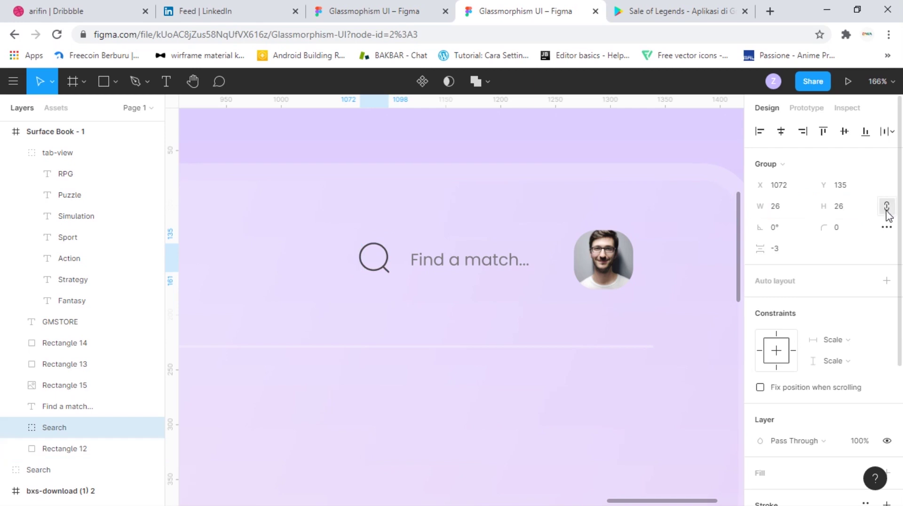
{"action": "left_click", "coordinate": [385, 292]}
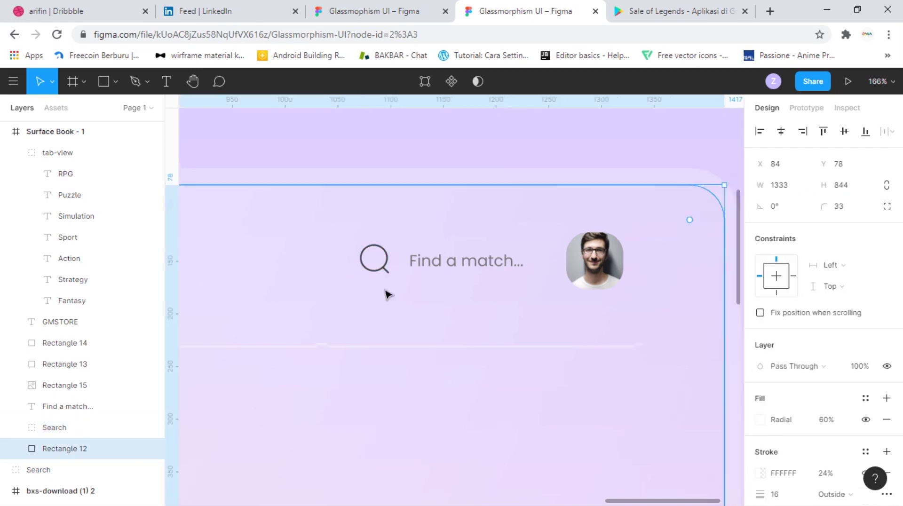
{"action": "scroll", "coordinate": [385, 294], "scroll_direction": "down", "scroll_amount": 2, "text": "ctrl"}
{"action": "scroll", "coordinate": [384, 287], "scroll_direction": "up", "scroll_amount": 2, "text": "ctrl"}
{"action": "left_click", "coordinate": [384, 268]}
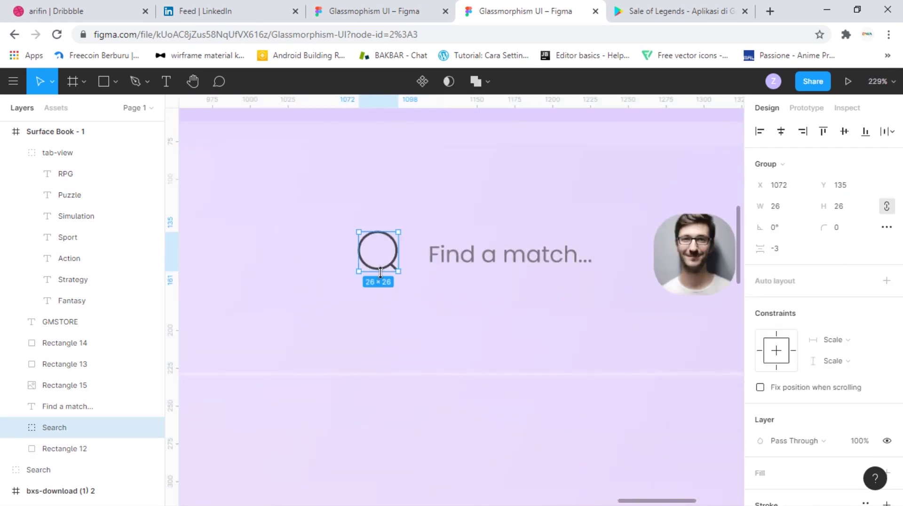
{"action": "left_click", "coordinate": [860, 206]}
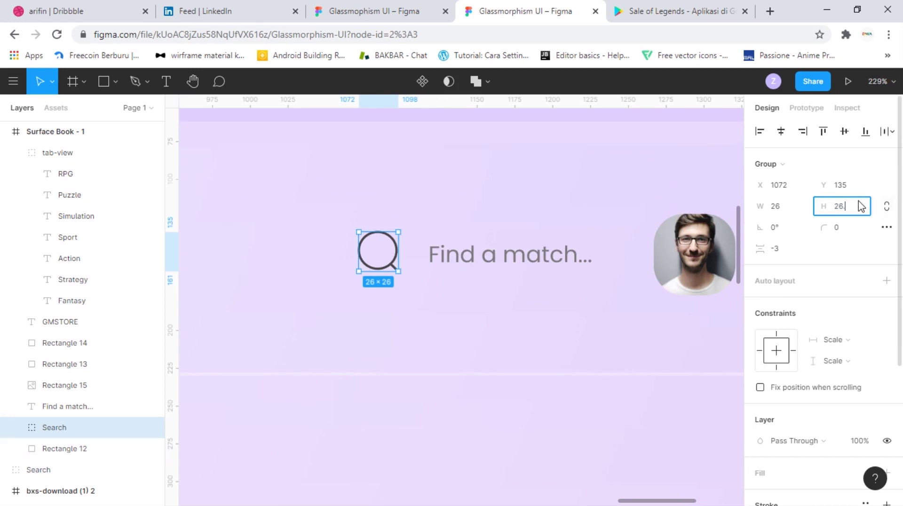
{"action": "type", "text": ".63"}
Recolour the search icon's outline to grey 7A7A7A
{"action": "left_click", "coordinate": [419, 274]}
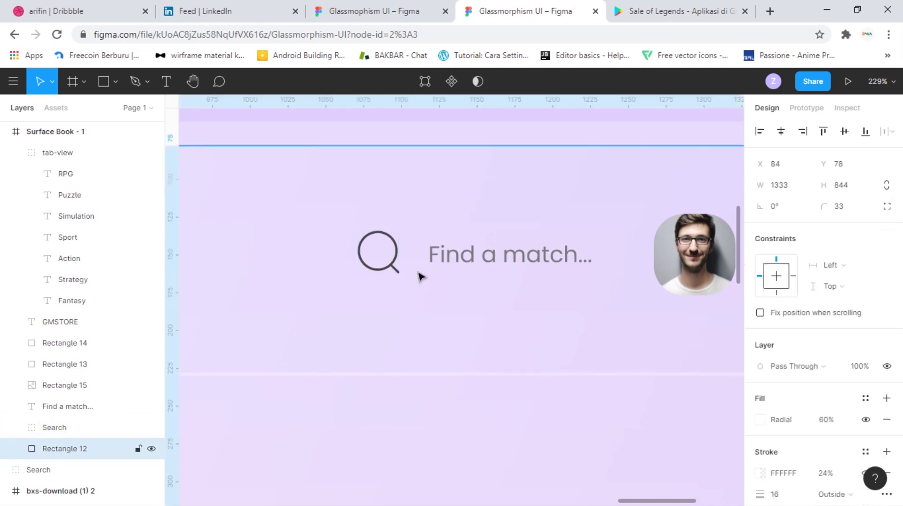
{"action": "scroll", "coordinate": [484, 203], "scroll_direction": "down", "scroll_amount": 5, "text": "ctrl"}
{"action": "left_click", "coordinate": [453, 149]}
{"action": "scroll", "coordinate": [429, 263], "scroll_direction": "up", "scroll_amount": 5, "text": "ctrl"}
{"action": "left_click", "coordinate": [442, 256]}
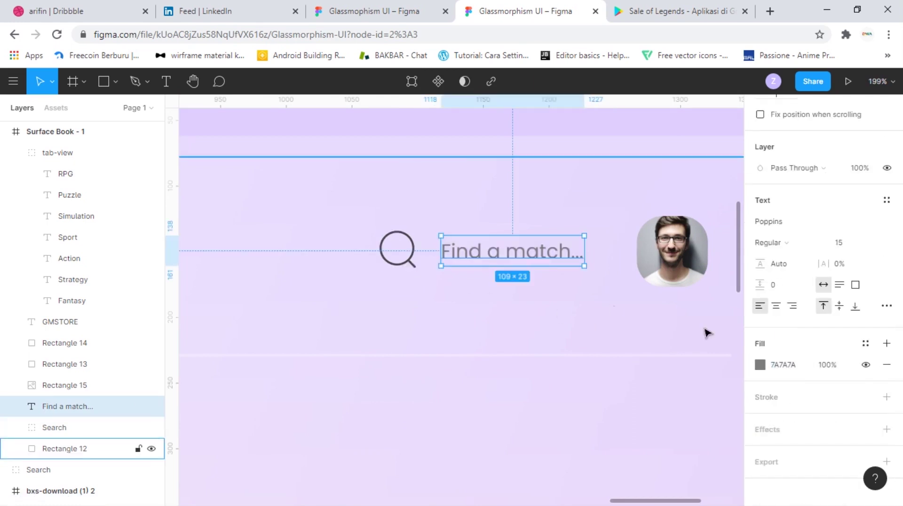
{"action": "left_click", "coordinate": [588, 318]}
{"action": "key", "text": "shift+Tab"}
{"action": "type", "text": "7A7A7A"}
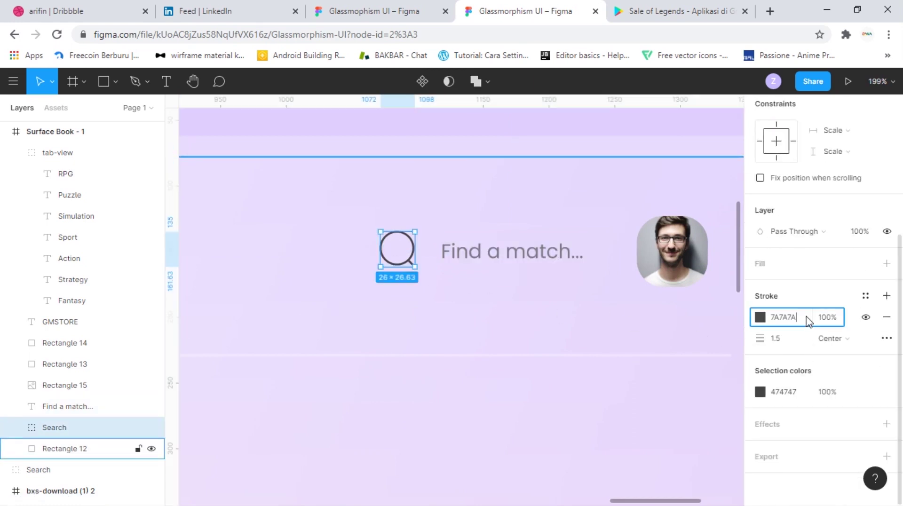
{"action": "left_click", "coordinate": [538, 348]}
{"action": "scroll", "coordinate": [537, 348], "scroll_direction": "down", "scroll_amount": 1, "text": "ctrl"}
{"action": "left_click_drag", "start_coordinate": [435, 281], "coordinate": [514, 282]}
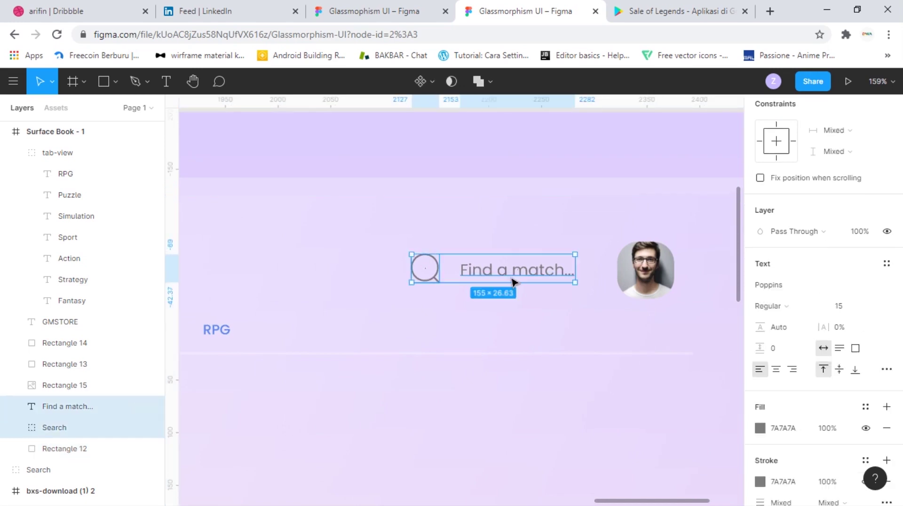
Vertically centre the search icon, 'Find a match...' text and profile photo, and group them as Group 1
{"action": "scroll", "coordinate": [798, 256], "scroll_direction": "up", "scroll_amount": 5}
{"action": "left_click", "coordinate": [844, 131]}
{"action": "left_click", "coordinate": [632, 285], "text": "shift"}
{"action": "left_click", "coordinate": [843, 131]}
{"action": "key", "text": "ctrl+g"}
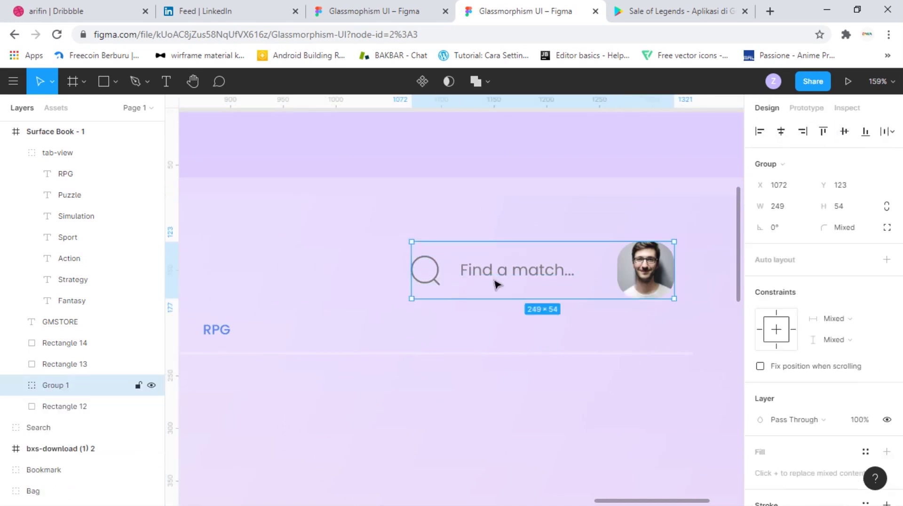
{"action": "key", "text": "Escape"}
{"action": "scroll", "coordinate": [492, 175], "scroll_direction": "down", "scroll_amount": 5, "text": "ctrl"}
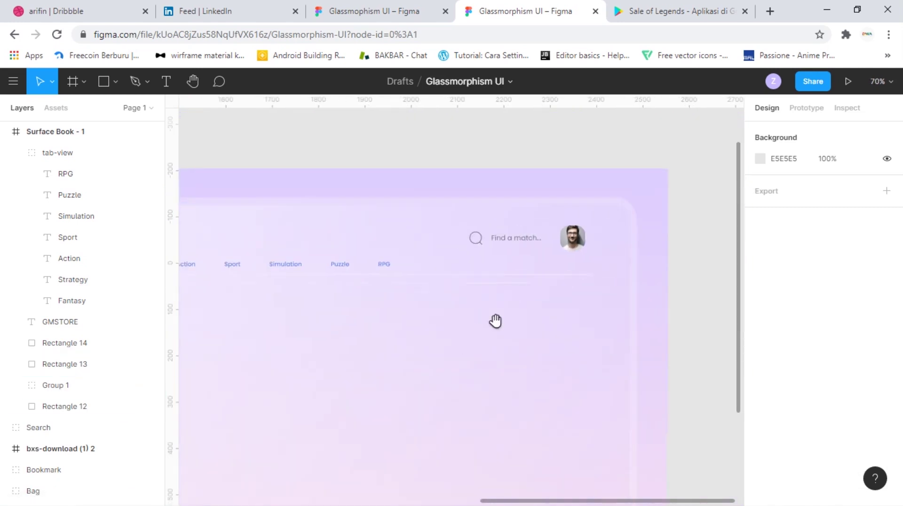
{"action": "scroll", "coordinate": [536, 287], "scroll_direction": "down", "scroll_amount": 3, "text": "ctrl"}
{"action": "left_click", "coordinate": [425, 280]}
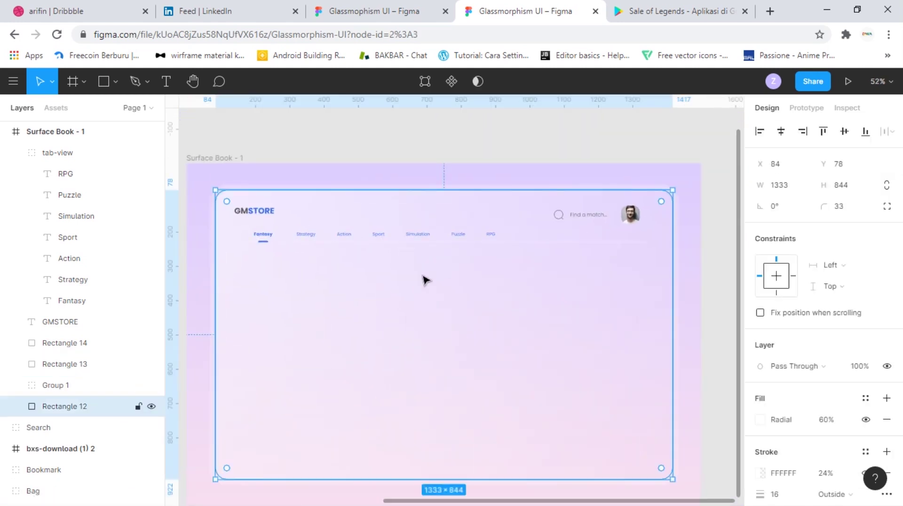
Draw a 765 × 361 frame below the genre tabs for the banner
{"action": "key", "text": "f"}
{"action": "left_click", "coordinate": [268, 295]}
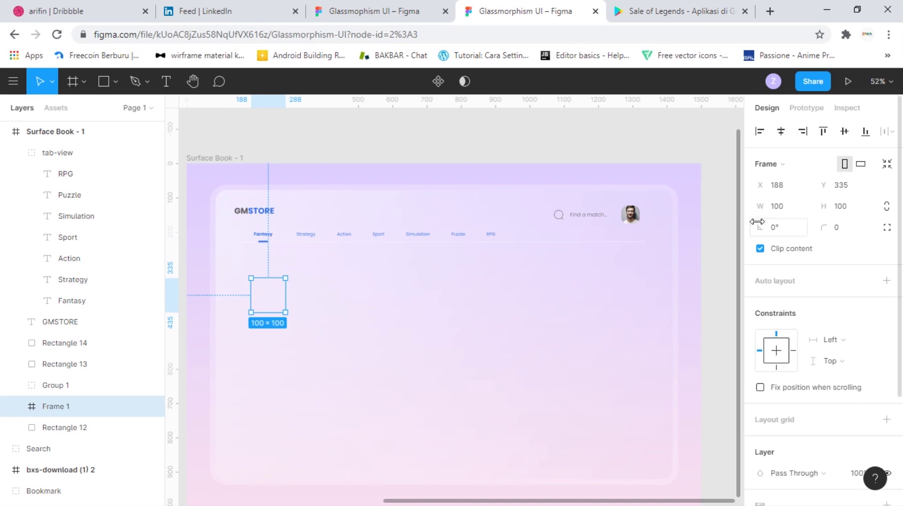
{"action": "key", "text": "Return"}
{"action": "left_click_drag", "start_coordinate": [481, 312], "coordinate": [485, 369]}
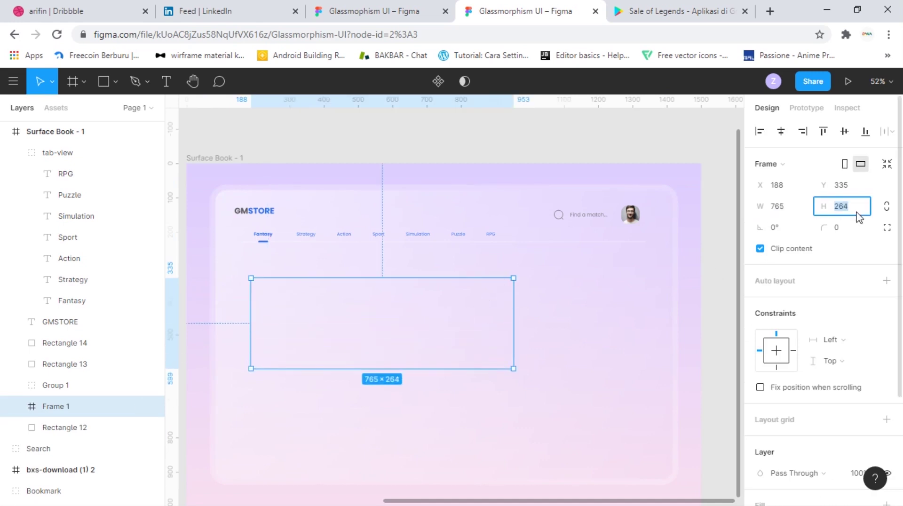
{"action": "key", "text": "Return"}
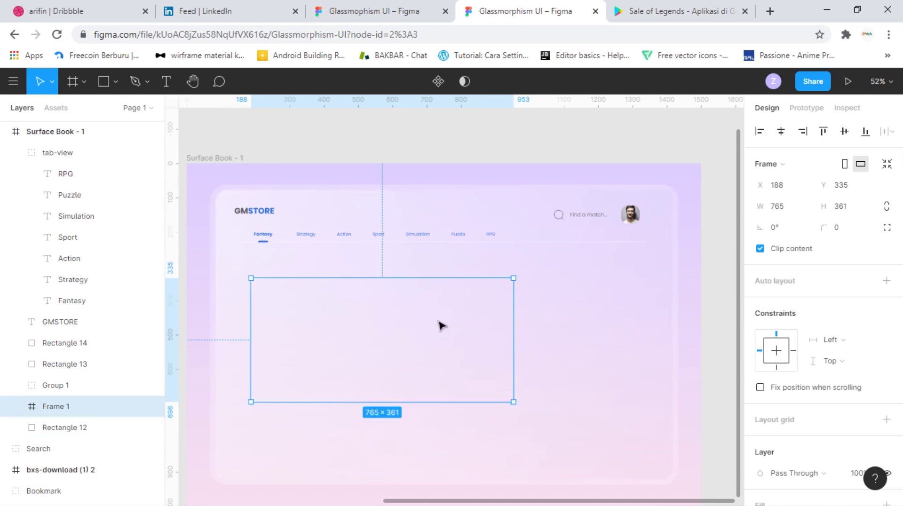
{"action": "scroll", "coordinate": [383, 301], "scroll_direction": "up", "scroll_amount": 3, "text": "ctrl"}
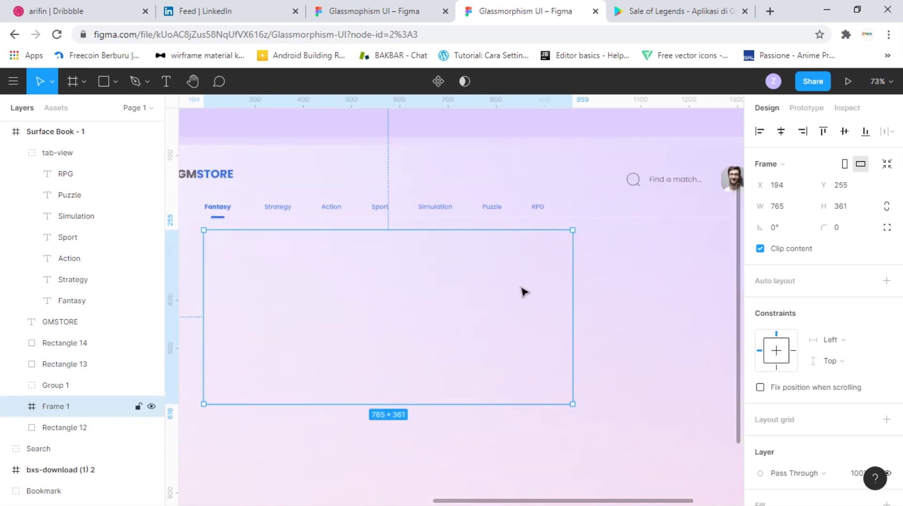
{"action": "left_click", "coordinate": [430, 292]}
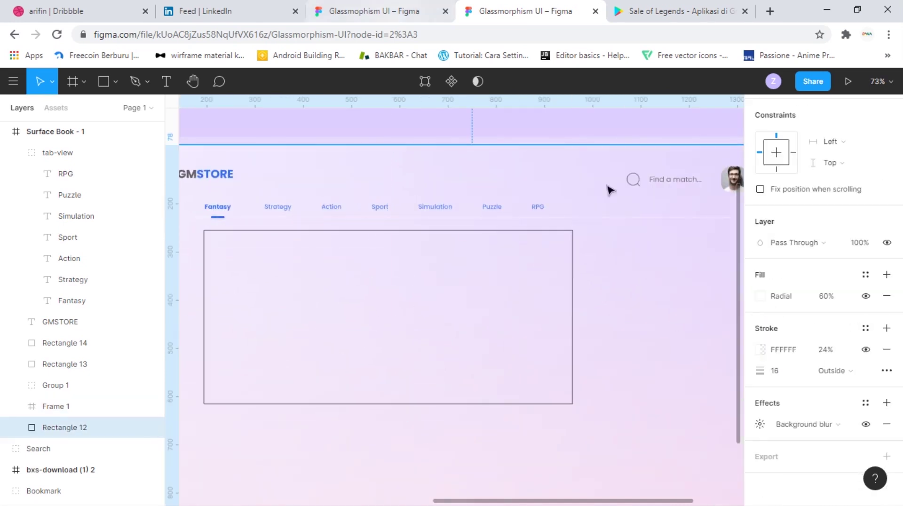
{"action": "key", "text": "r"}
{"action": "left_click", "coordinate": [328, 251]}
Draw a 764 × 362 grey rectangle at the banner frame's top-left corner
{"action": "left_click_drag", "start_coordinate": [328, 250], "coordinate": [299, 284]}
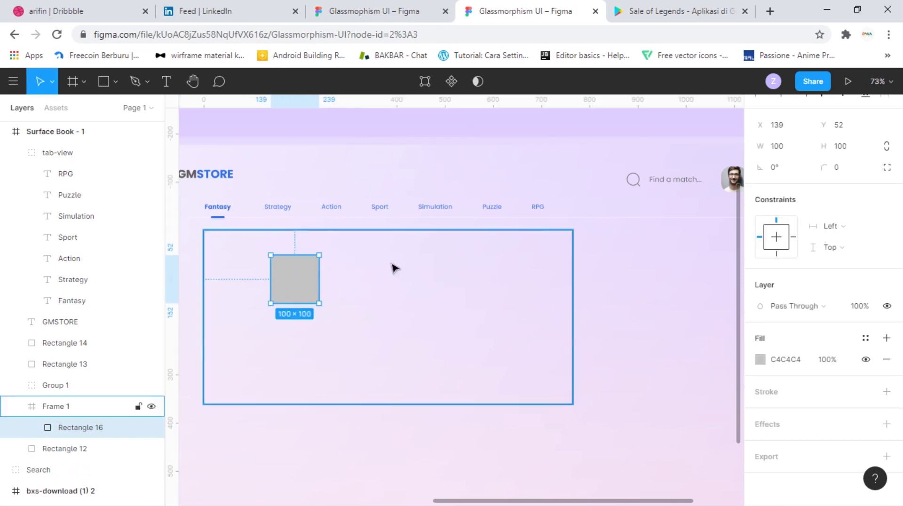
{"action": "left_click", "coordinate": [399, 235]}
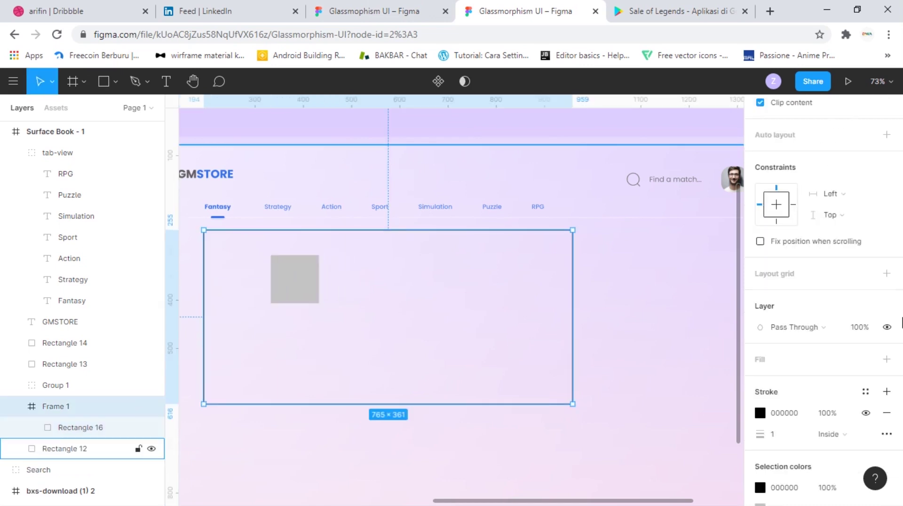
{"action": "left_click", "coordinate": [315, 281]}
{"action": "left_click", "coordinate": [780, 187]}
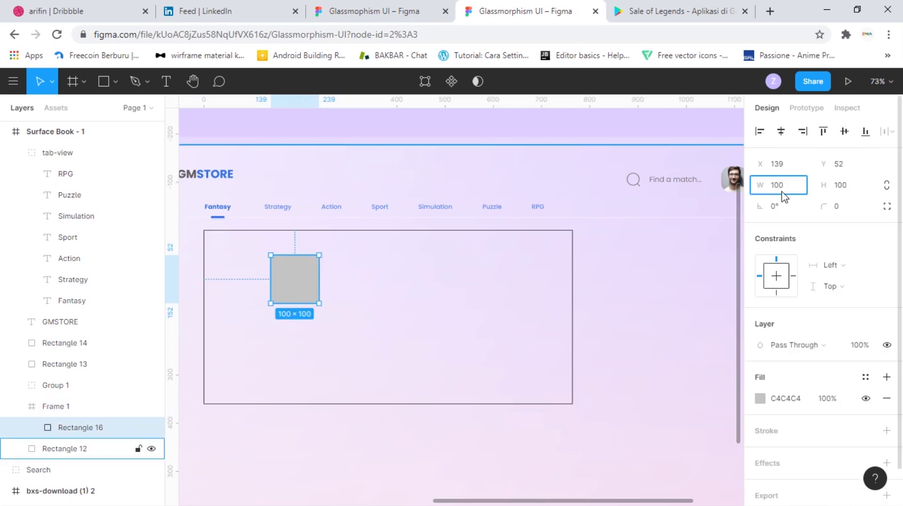
{"action": "key", "text": "Return"}
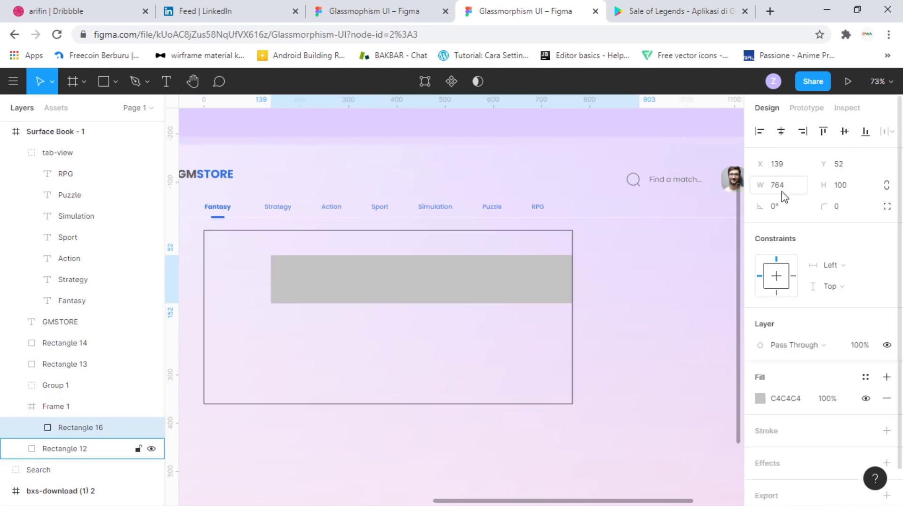
{"action": "left_click", "coordinate": [842, 188]}
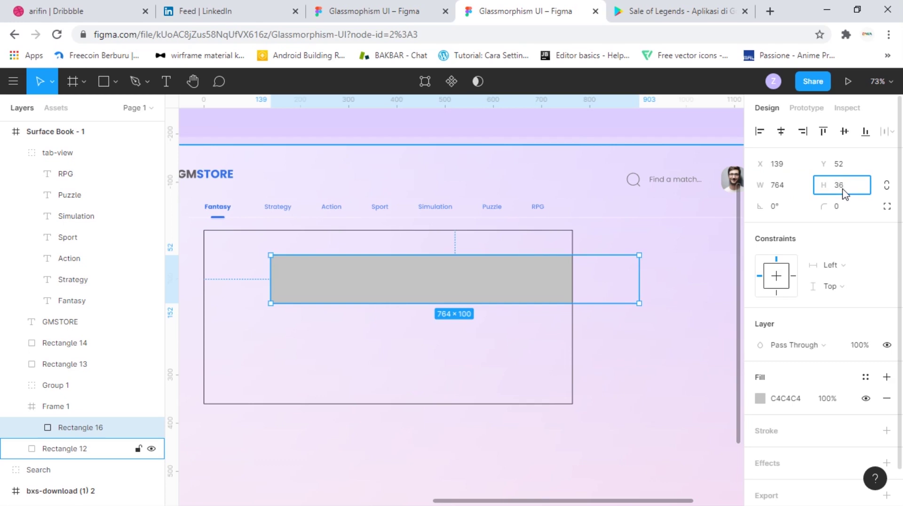
{"action": "type", "text": "2"}
{"action": "key", "text": "Return"}
{"action": "mouse_move", "coordinate": [419, 327]}
{"action": "left_mouse_down"}
{"action": "mouse_move", "coordinate": [364, 280]}
{"action": "mouse_move", "coordinate": [360, 309]}
{"action": "left_mouse_up"}
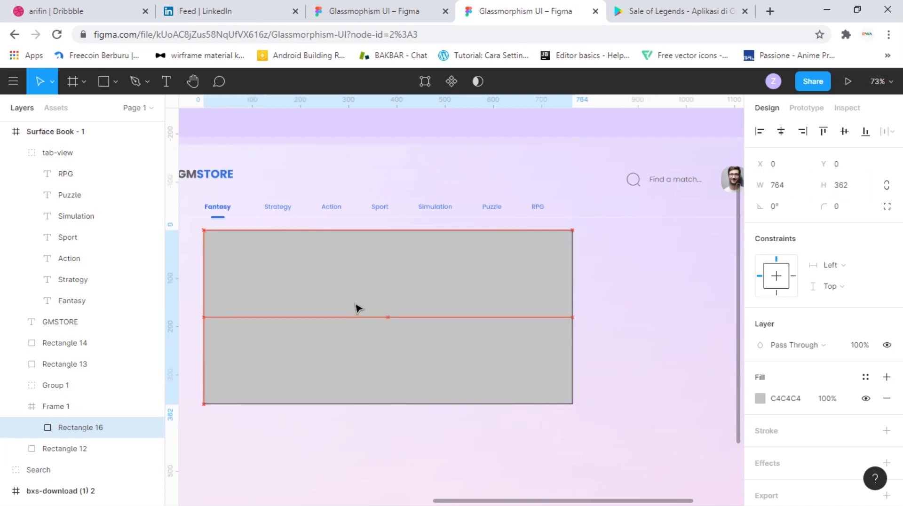
Reselect the banner frame, undoing an accidental centring
{"action": "left_click", "coordinate": [89, 407]}
{"action": "left_click", "coordinate": [781, 132]}
{"action": "key", "text": "ctrl+z"}
{"action": "left_click", "coordinate": [470, 312]}
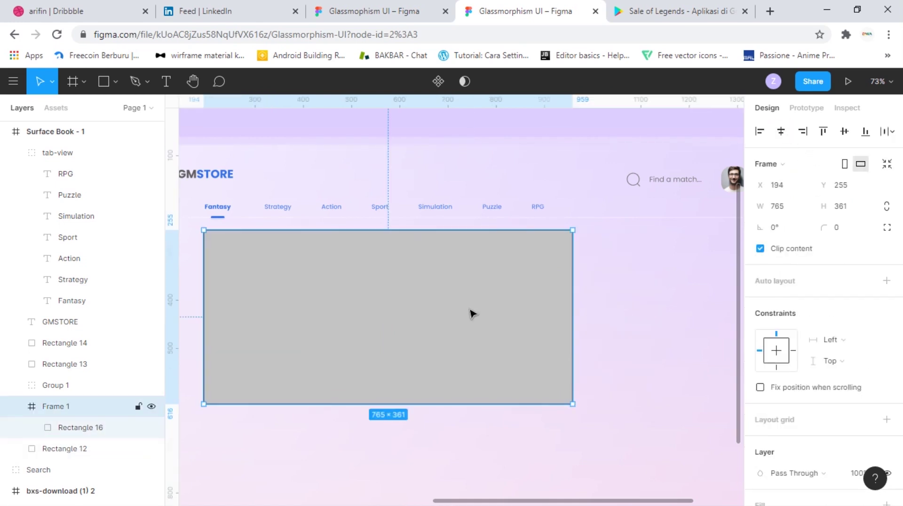
Set the banner rectangle's corner radius to 33
{"action": "left_click", "coordinate": [846, 232]}
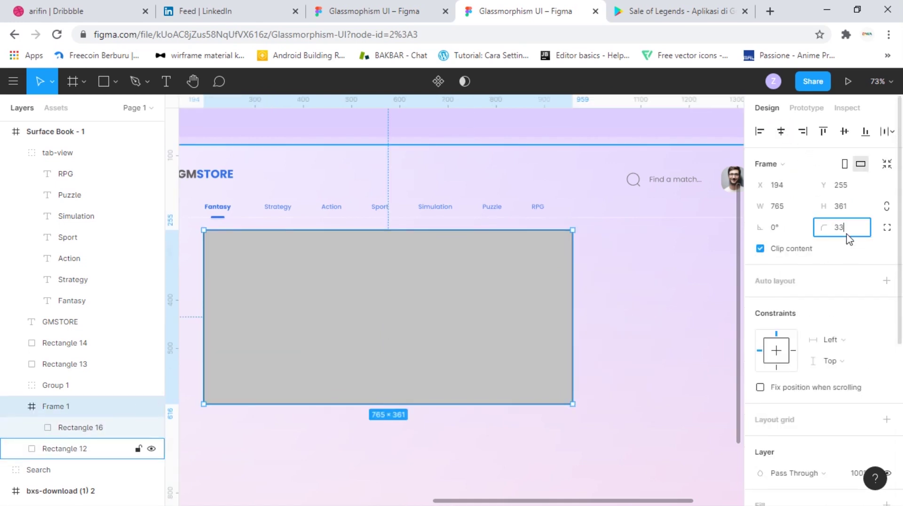
{"action": "type", "text": "3"}
{"action": "key", "text": "Return"}
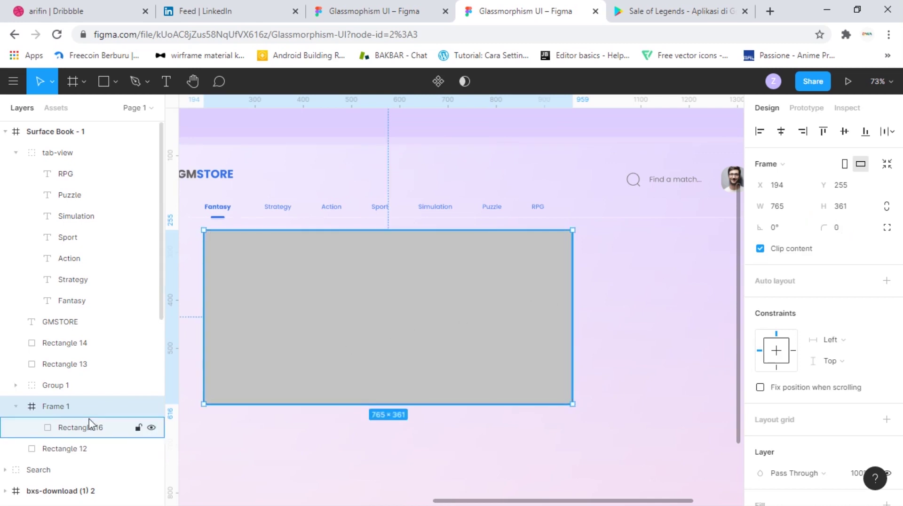
{"action": "left_click", "coordinate": [90, 426]}
{"action": "left_click", "coordinate": [66, 409]}
{"action": "left_click", "coordinate": [60, 428]}
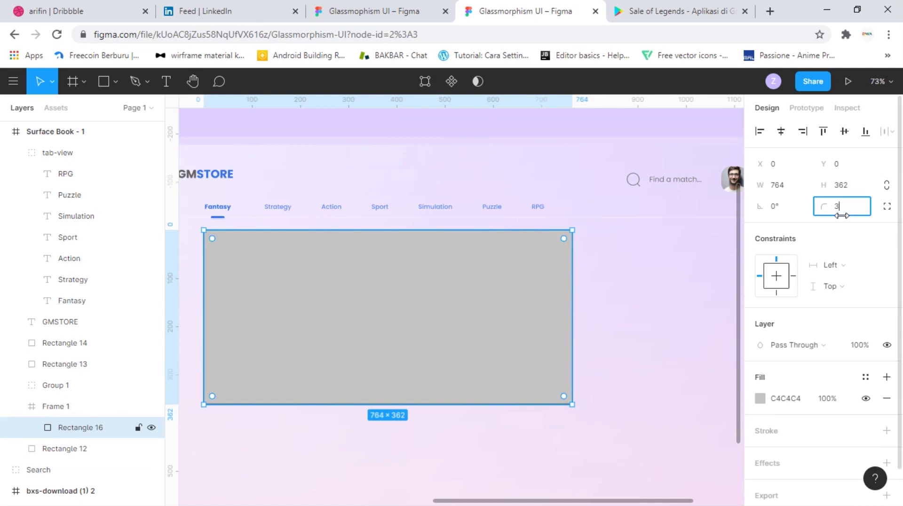
{"action": "left_click", "coordinate": [522, 298]}
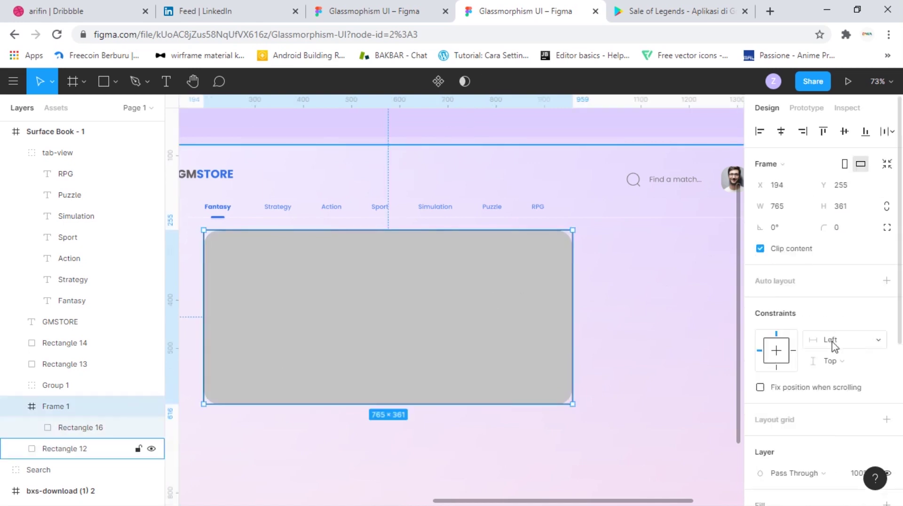
{"action": "scroll", "coordinate": [799, 306], "scroll_direction": "down", "scroll_amount": 3}
Change the banner rectangle's fill to white FFFFFF
{"action": "left_click", "coordinate": [347, 336]}
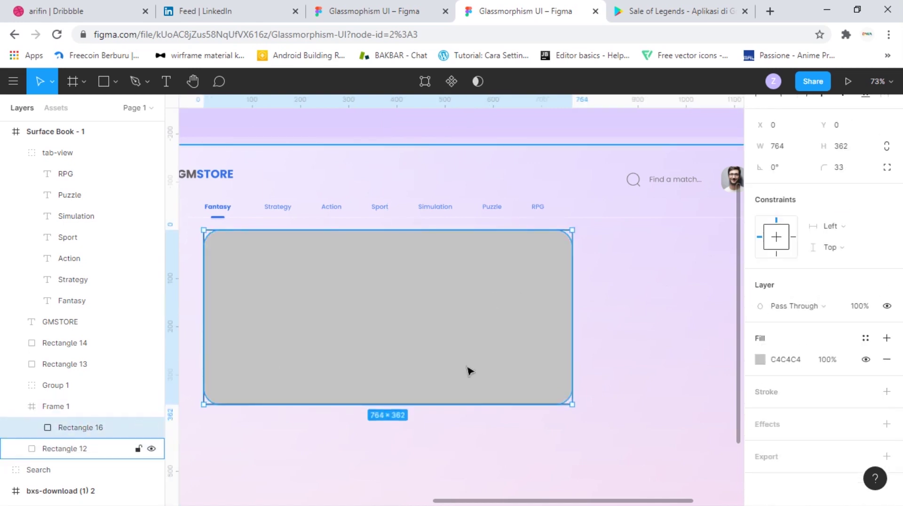
{"action": "left_click", "coordinate": [760, 359]}
{"action": "key", "text": "Escape"}
{"action": "key", "text": "Escape"}
{"action": "mouse_move", "coordinate": [82, 407]}
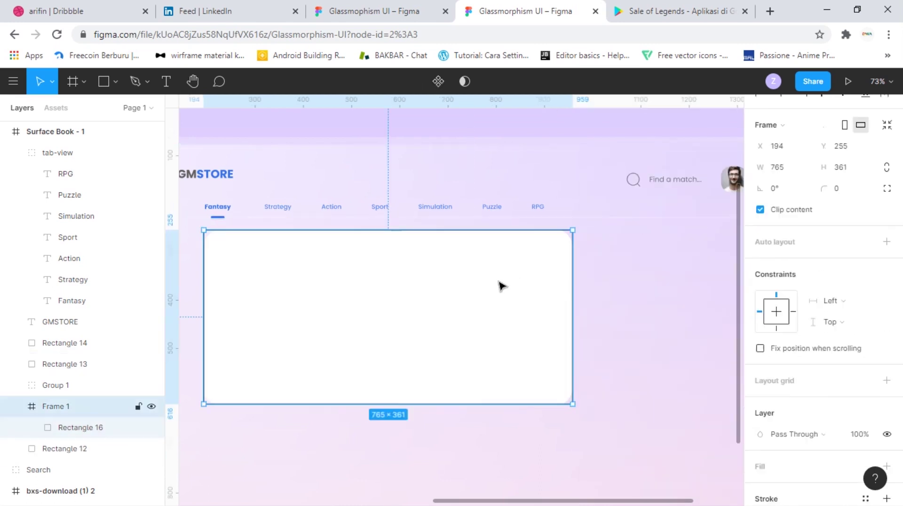
Copy the style properties of the frosted glass panel, Rectangle 12
{"action": "scroll", "coordinate": [849, 315], "scroll_direction": "down", "scroll_amount": 3}
{"action": "scroll", "coordinate": [855, 301], "scroll_direction": "up", "scroll_amount": 5}
{"action": "scroll", "coordinate": [822, 317], "scroll_direction": "down", "scroll_amount": 3}
{"action": "scroll", "coordinate": [882, 299], "scroll_direction": "down", "scroll_amount": 2}
{"action": "left_click", "coordinate": [865, 297]}
{"action": "left_click", "coordinate": [483, 325]}
{"action": "left_click", "coordinate": [483, 326]}
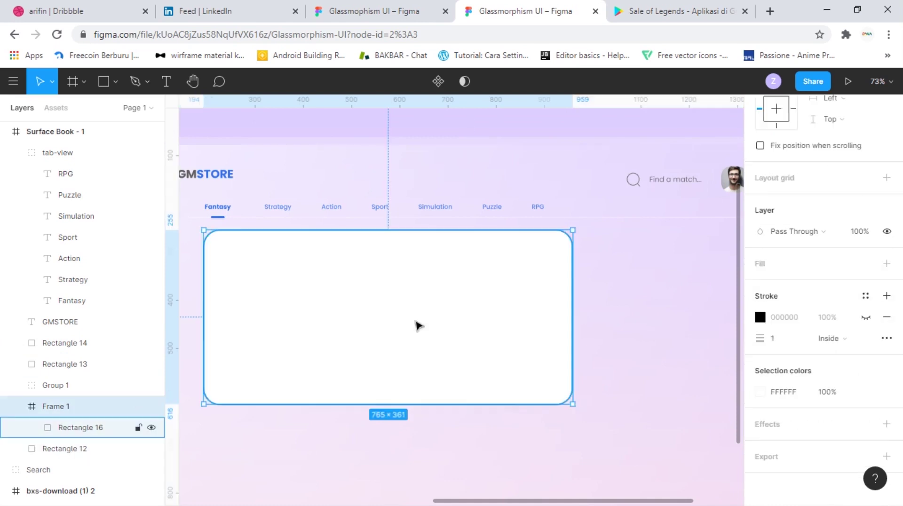
{"action": "left_click", "coordinate": [447, 171]}
{"action": "right_click", "coordinate": [447, 170]}
{"action": "left_click", "coordinate": [371, 442]}
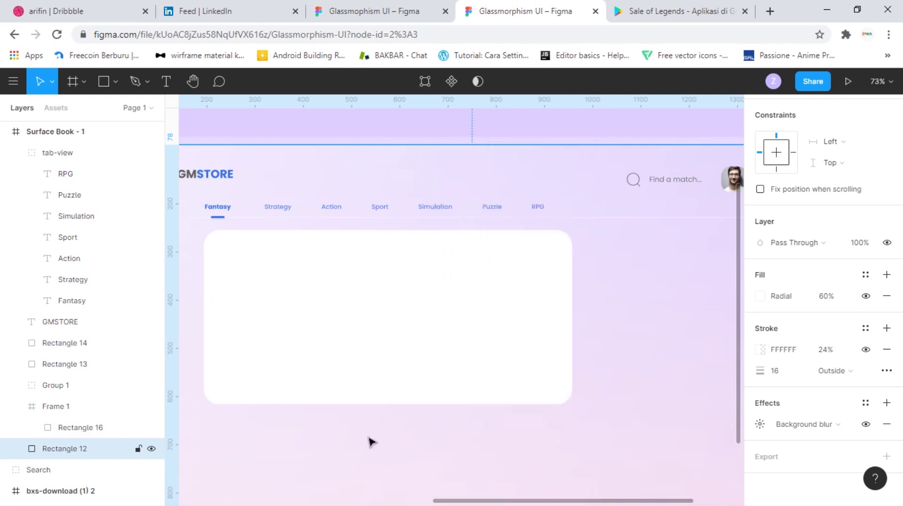
{"action": "scroll", "coordinate": [369, 409], "scroll_direction": "down", "scroll_amount": 5}
{"action": "right_click", "coordinate": [399, 434]}
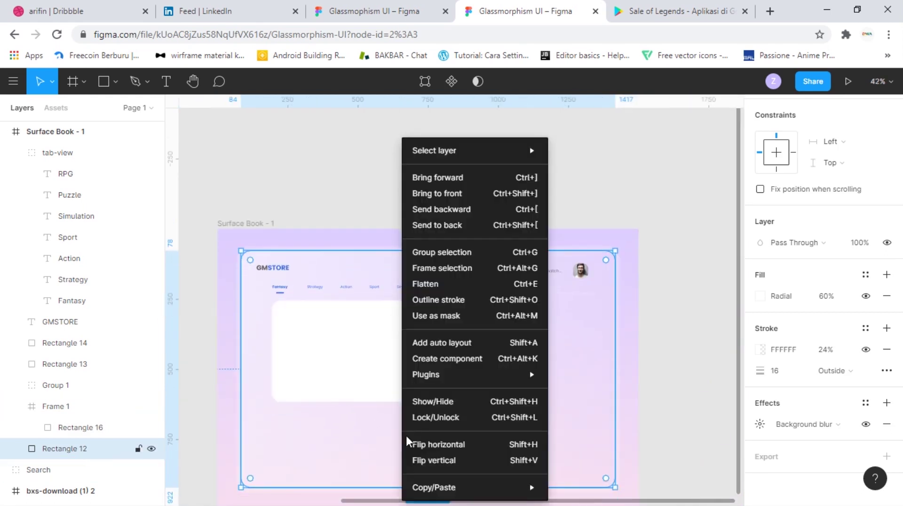
{"action": "left_click", "coordinate": [585, 470]}
Paste the panel's radial fill, white stroke and background blur onto banner Rectangle 16
{"action": "scroll", "coordinate": [480, 415], "scroll_direction": "up", "scroll_amount": 5}
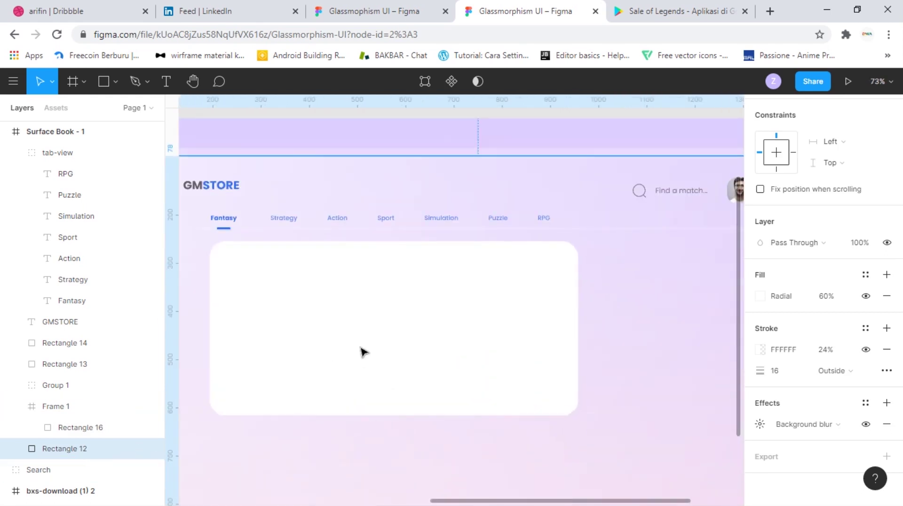
{"action": "left_click", "coordinate": [363, 350]}
{"action": "left_click", "coordinate": [143, 426]}
{"action": "right_click", "coordinate": [269, 463]}
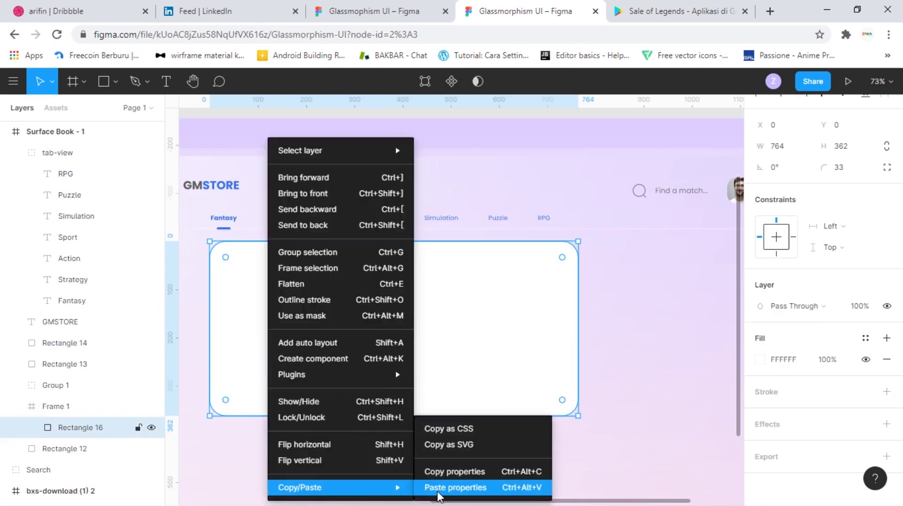
{"action": "mouse_move", "coordinate": [299, 487]}
{"action": "left_click", "coordinate": [434, 487]}
Remove the black outline stroke from the banner frame, Frame 1
{"action": "left_click", "coordinate": [564, 343]}
{"action": "left_click", "coordinate": [576, 323]}
{"action": "left_click", "coordinate": [609, 315]}
{"action": "scroll", "coordinate": [424, 336], "scroll_direction": "up", "scroll_amount": 3}
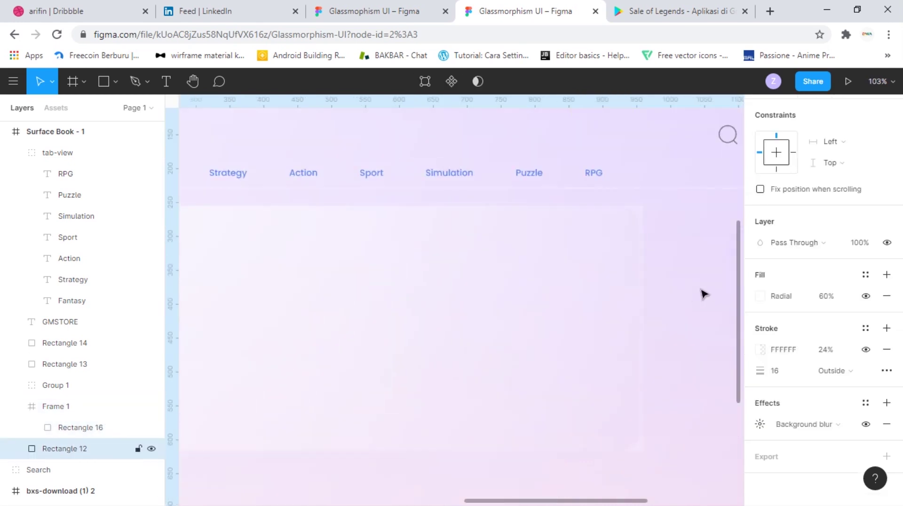
{"action": "left_click", "coordinate": [53, 407]}
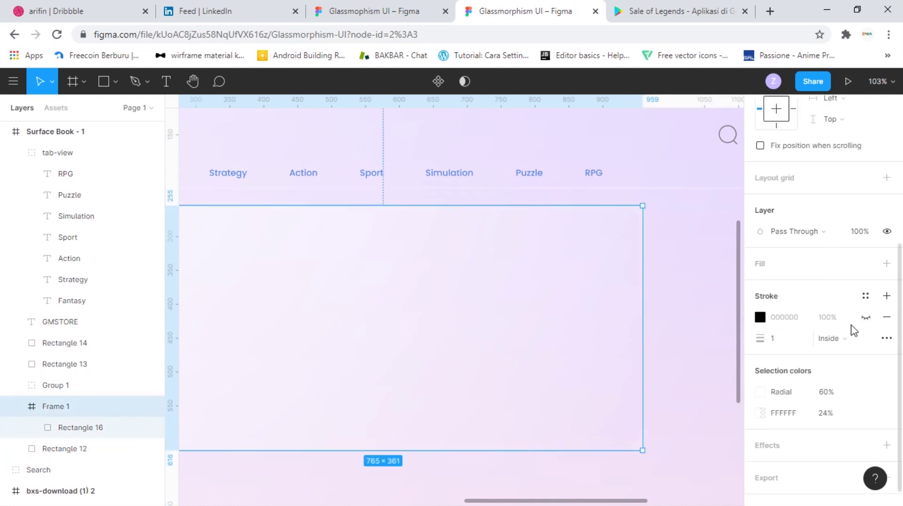
{"action": "left_click", "coordinate": [886, 322]}
{"action": "left_click", "coordinate": [700, 322]}
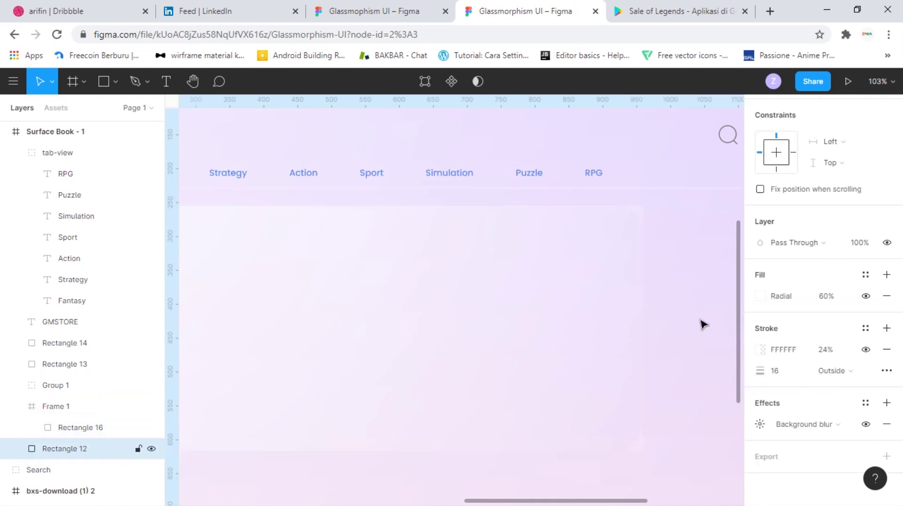
{"action": "left_click", "coordinate": [583, 309]}
Review the restyled banner rectangle and frame, zooming to fit the selection
{"action": "scroll", "coordinate": [799, 329], "scroll_direction": "up", "scroll_amount": 3}
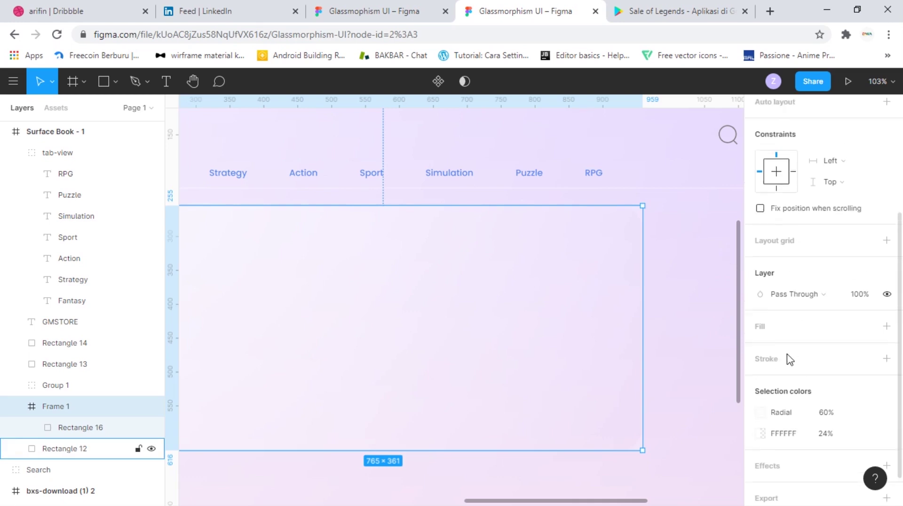
{"action": "left_click", "coordinate": [59, 433]}
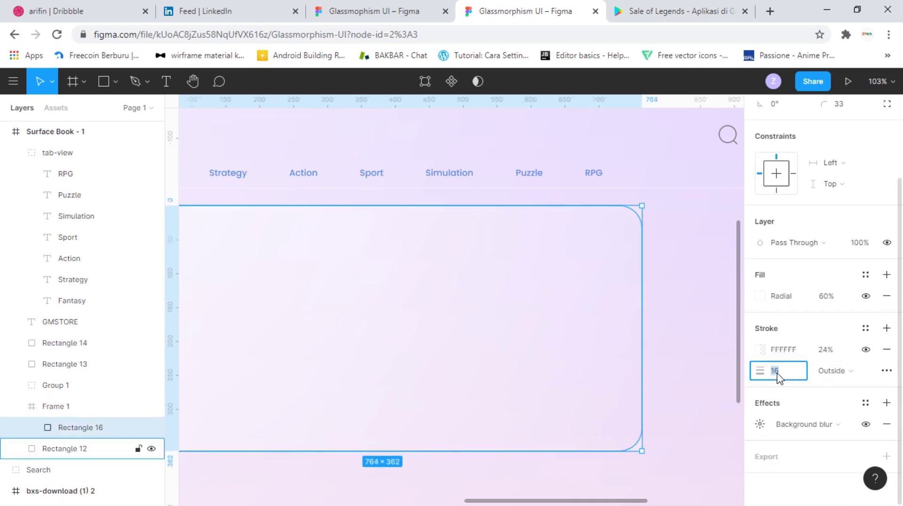
{"action": "left_click", "coordinate": [698, 321]}
{"action": "key", "text": "shift+2"}
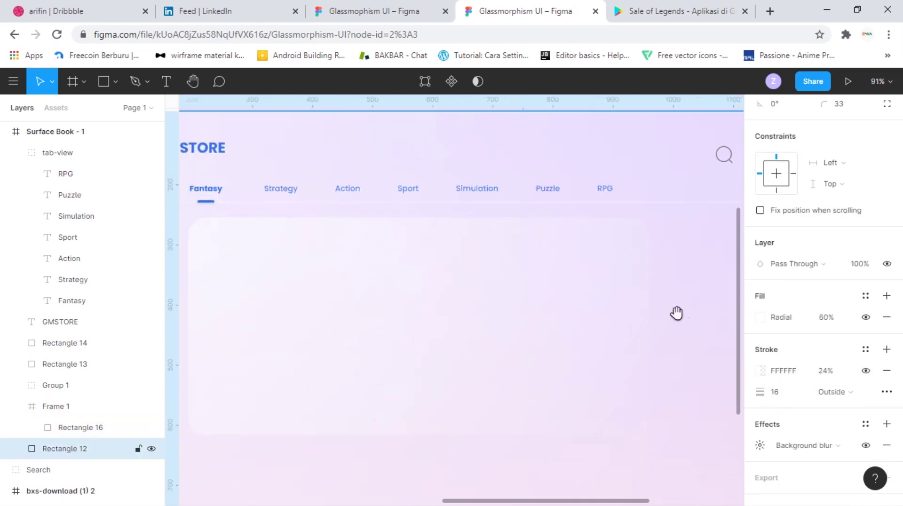
{"action": "left_click", "coordinate": [373, 264]}
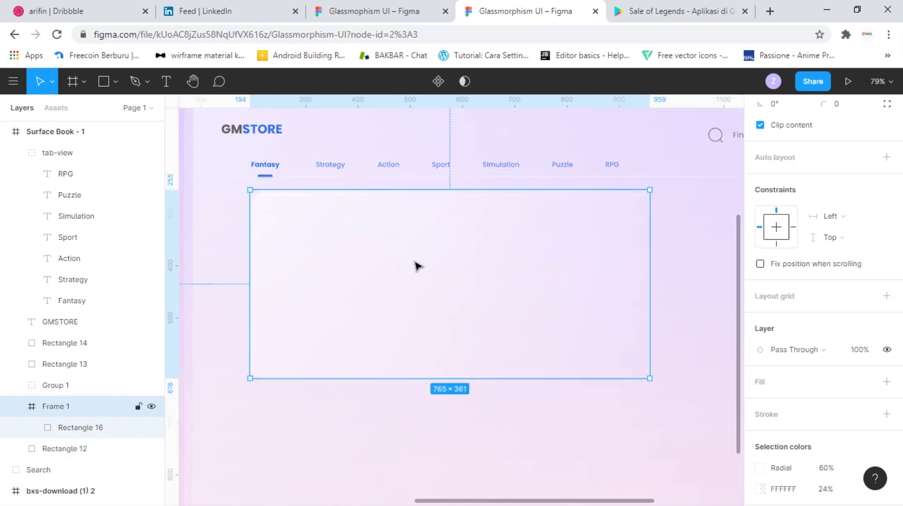
{"action": "scroll", "coordinate": [417, 266], "scroll_direction": "down", "scroll_amount": 5}
{"action": "left_click", "coordinate": [284, 229]}
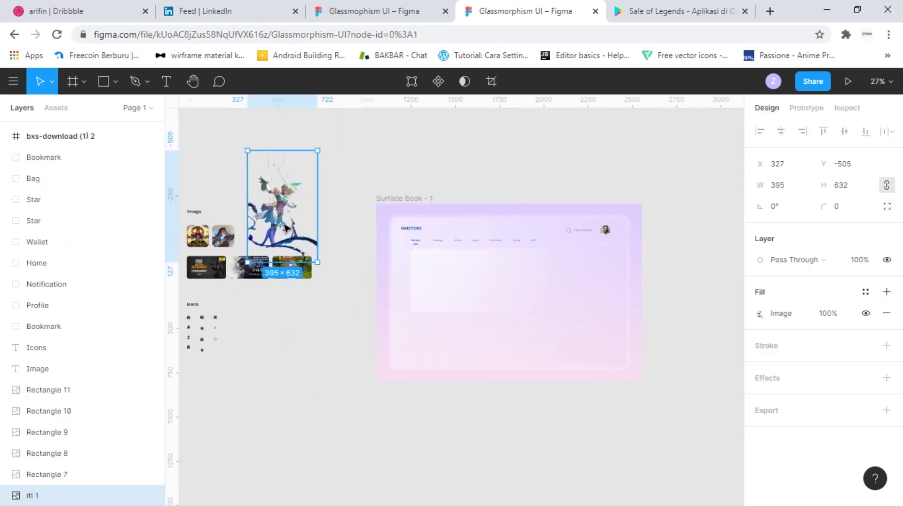
Paste the itl 1 character illustration into the banner frame and drag it into place
{"action": "left_click", "coordinate": [489, 285]}
{"action": "scroll", "coordinate": [489, 286], "scroll_direction": "up", "scroll_amount": 3}
{"action": "left_click", "coordinate": [477, 287]}
{"action": "key", "text": "ctrl+v"}
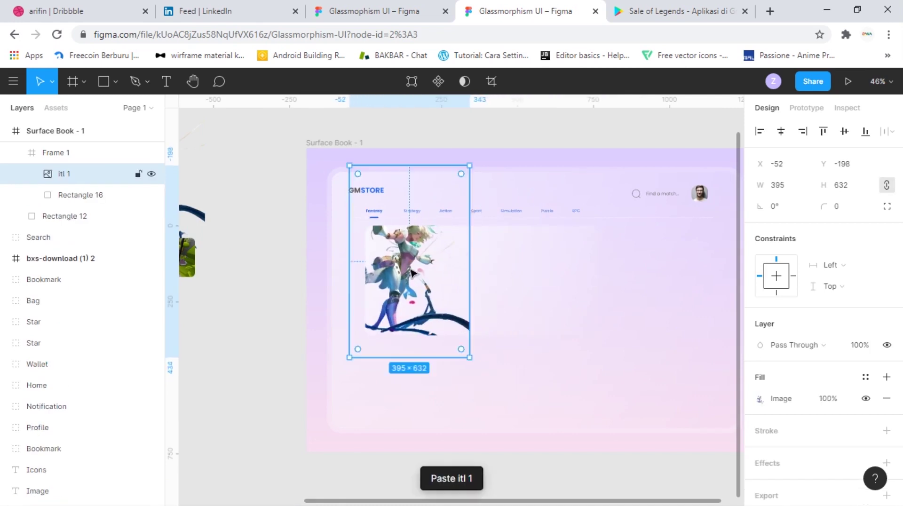
{"action": "scroll", "coordinate": [413, 269], "scroll_direction": "up", "scroll_amount": 3}
{"action": "left_click_drag", "start_coordinate": [420, 279], "coordinate": [406, 301]}
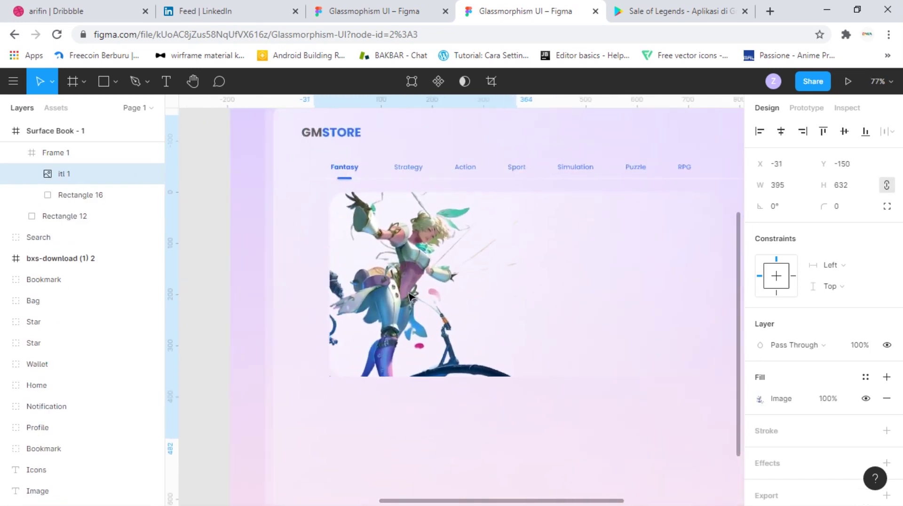
{"action": "left_click", "coordinate": [260, 273]}
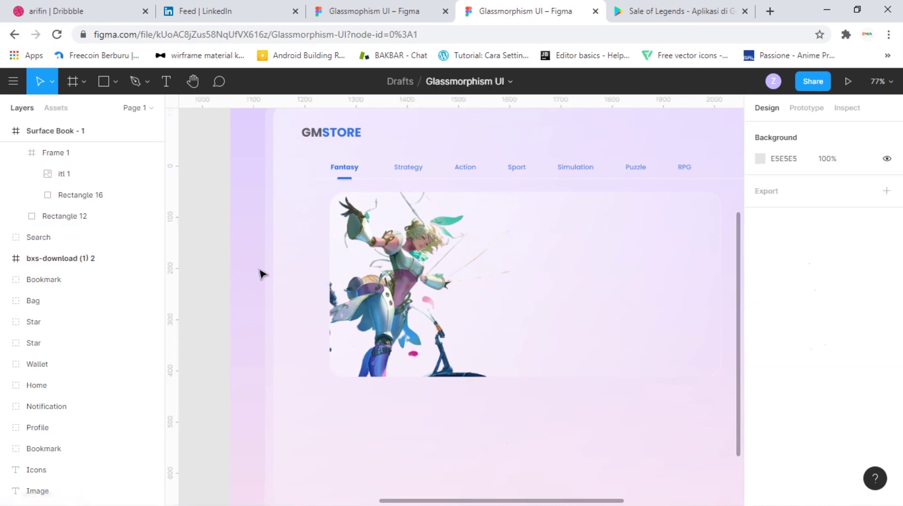
{"action": "left_click_drag", "start_coordinate": [260, 272], "coordinate": [221, 246]}
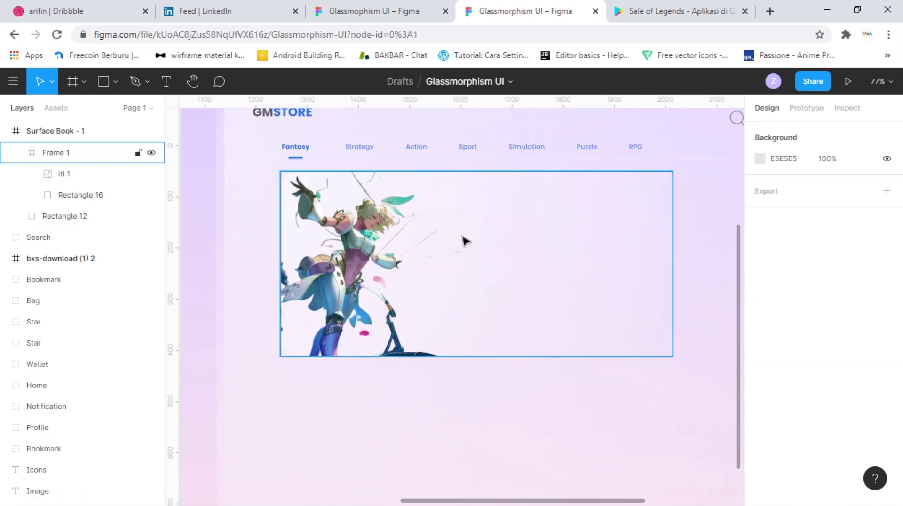
Nudge the itl 1 image slightly right at the banner's left side
{"action": "left_click", "coordinate": [378, 249]}
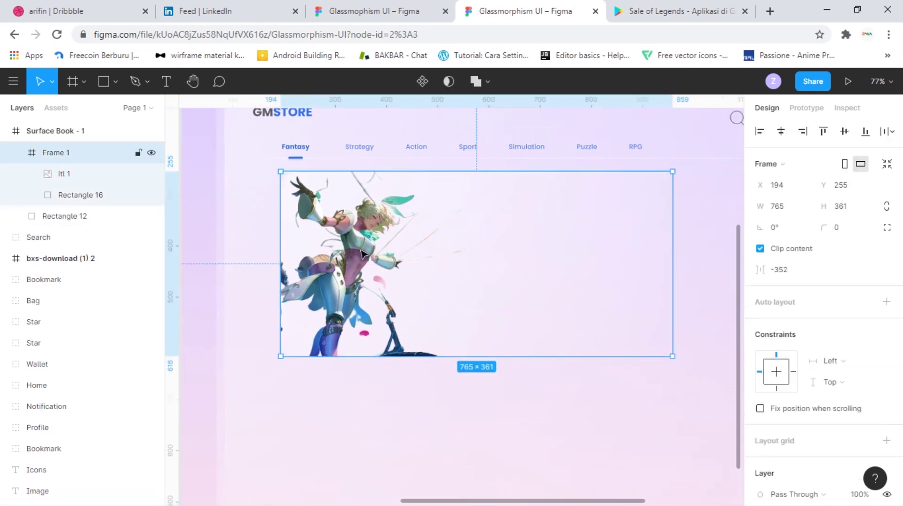
{"action": "double_click", "coordinate": [362, 254]}
{"action": "left_click_drag", "start_coordinate": [362, 254], "coordinate": [365, 256]}
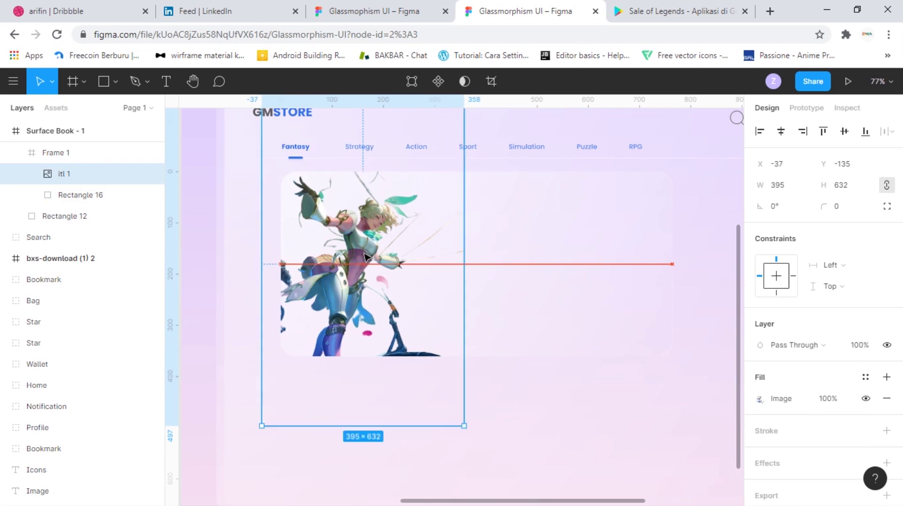
{"action": "left_click", "coordinate": [496, 247]}
Add the 'Play now' heading text in the banner card and make it Bold
{"action": "key", "text": "t"}
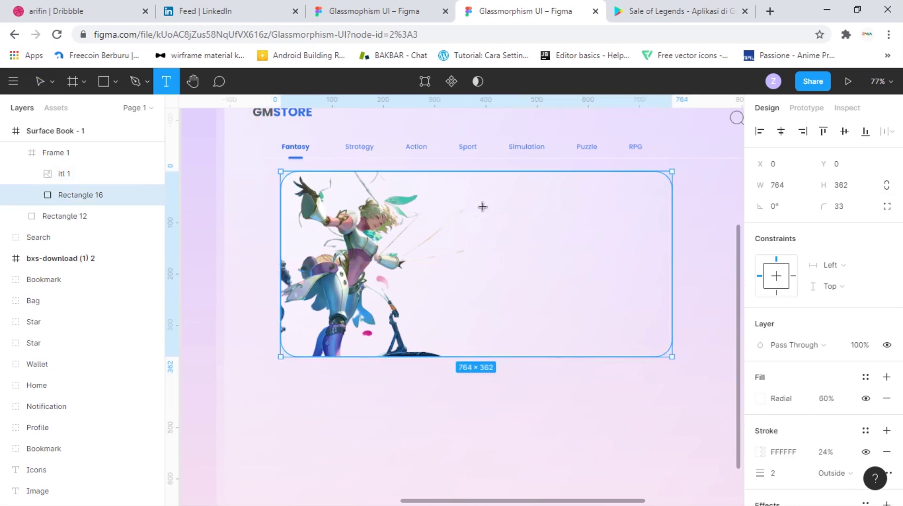
{"action": "left_click", "coordinate": [478, 214]}
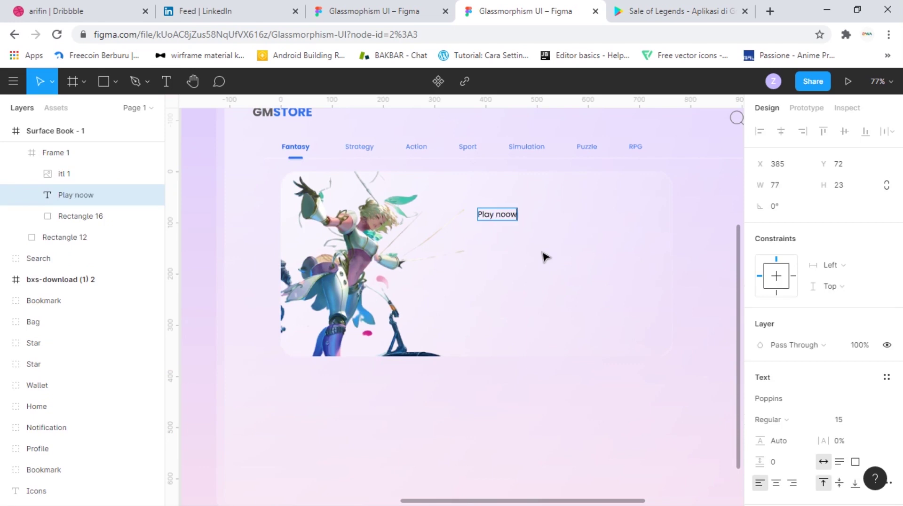
{"action": "key", "text": "Escape"}
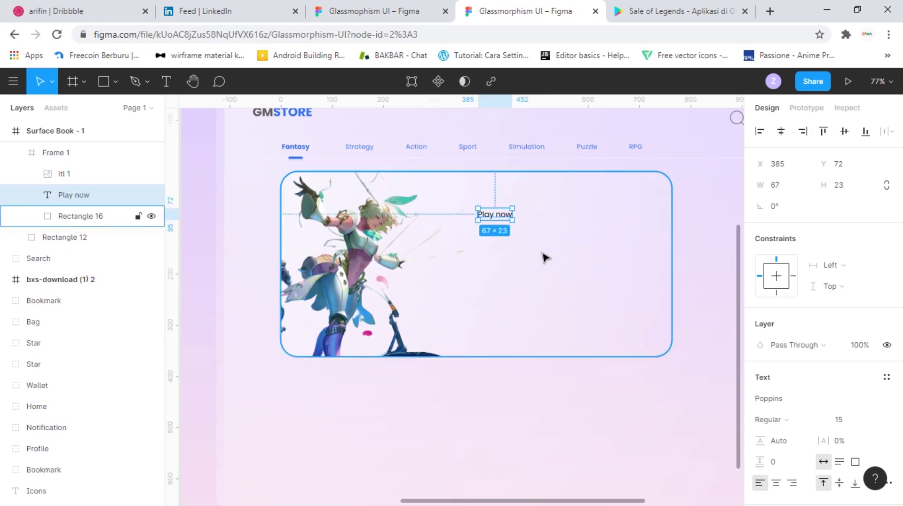
{"action": "scroll", "coordinate": [822, 329], "scroll_direction": "down", "scroll_amount": 4}
{"action": "left_click", "coordinate": [767, 237]}
{"action": "left_click", "coordinate": [788, 285]}
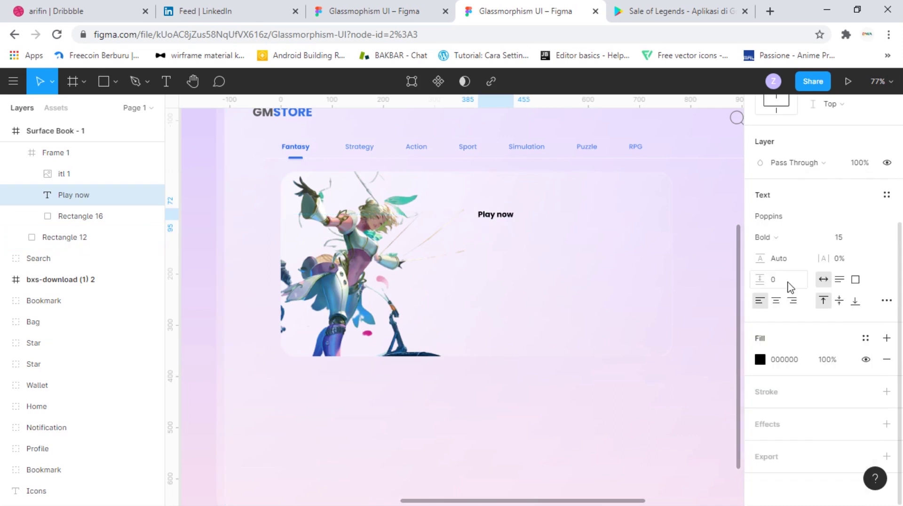
{"action": "left_click", "coordinate": [780, 362]}
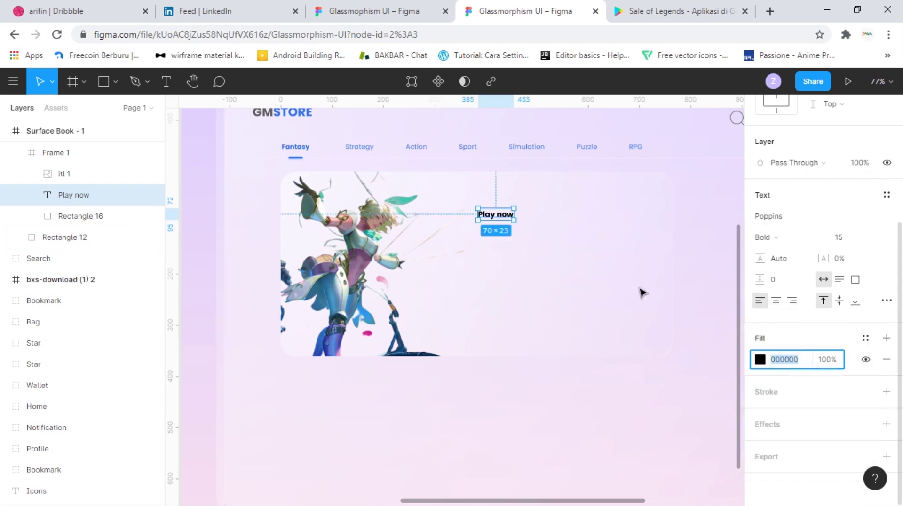
{"action": "left_click", "coordinate": [600, 278]}
{"action": "left_click", "coordinate": [210, 164]}
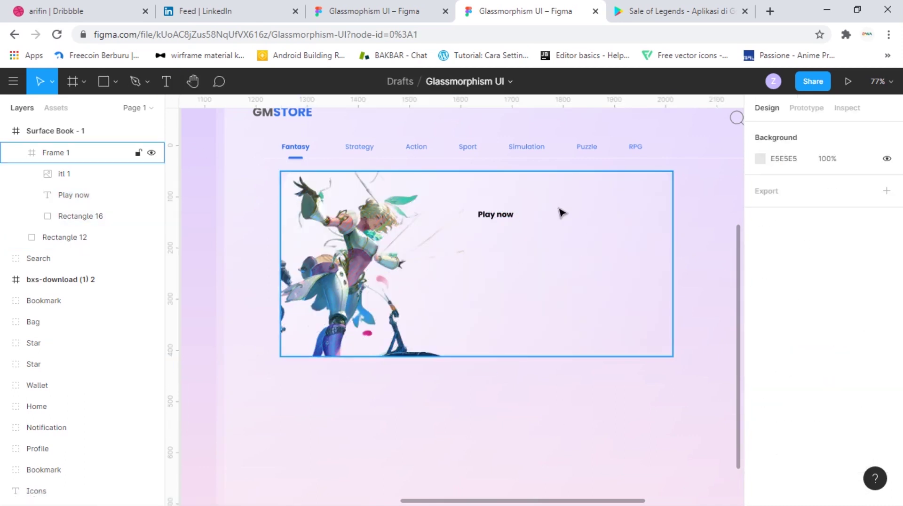
{"action": "left_click_drag", "start_coordinate": [550, 211], "coordinate": [499, 232]}
{"action": "scroll", "coordinate": [454, 243], "scroll_direction": "up", "scroll_amount": 5}
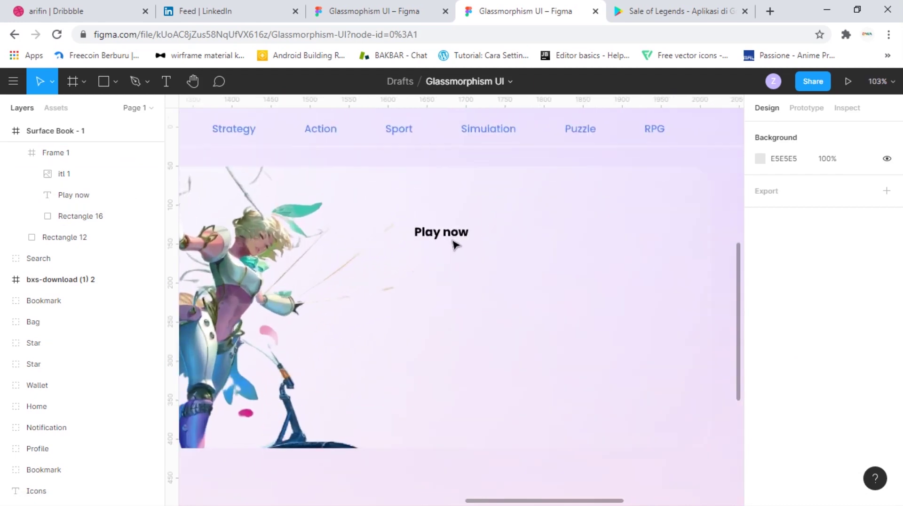
{"action": "double_click", "coordinate": [454, 242]}
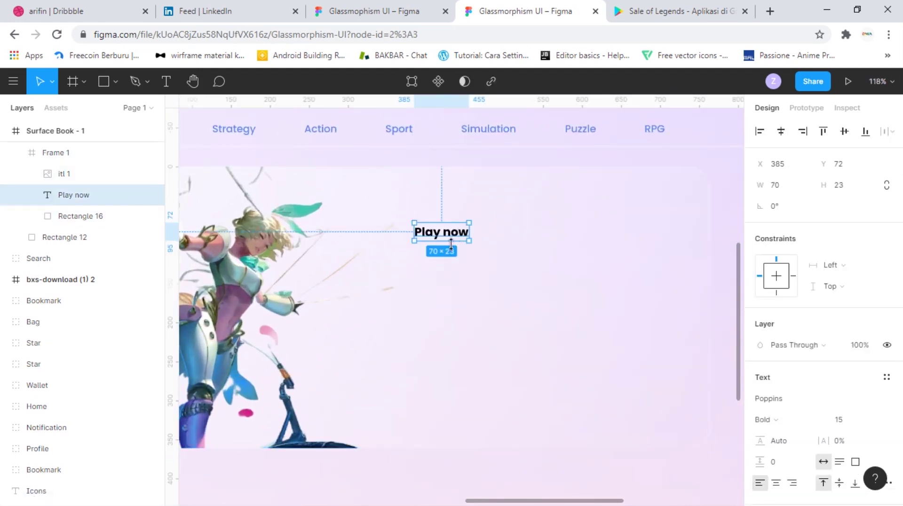
Give the heading size 24, grey fill 615F5F and about 24% letter spacing
{"action": "scroll", "coordinate": [814, 362], "scroll_direction": "down", "scroll_amount": 3}
{"action": "left_click", "coordinate": [839, 287]}
{"action": "type", "text": "24"}
{"action": "key", "text": "Return"}
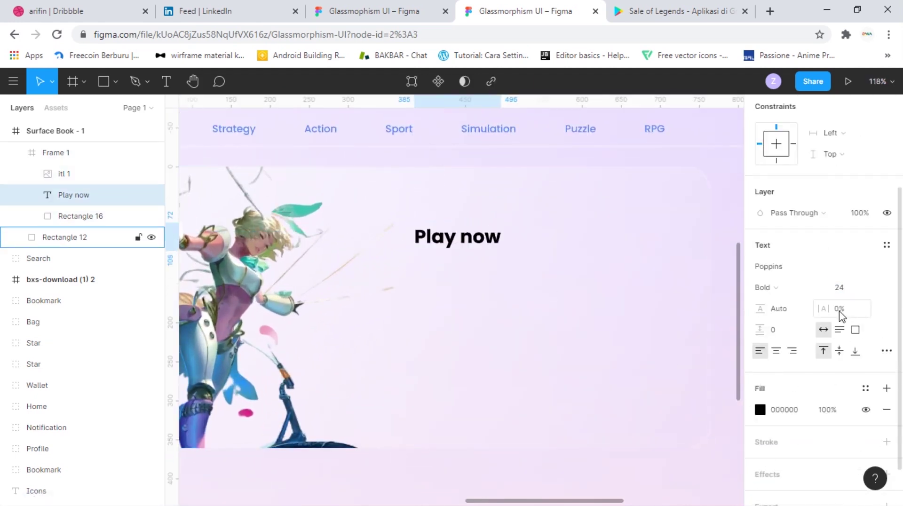
{"action": "left_click", "coordinate": [783, 410]}
{"action": "type", "text": "615F5F"}
{"action": "key", "text": "Return"}
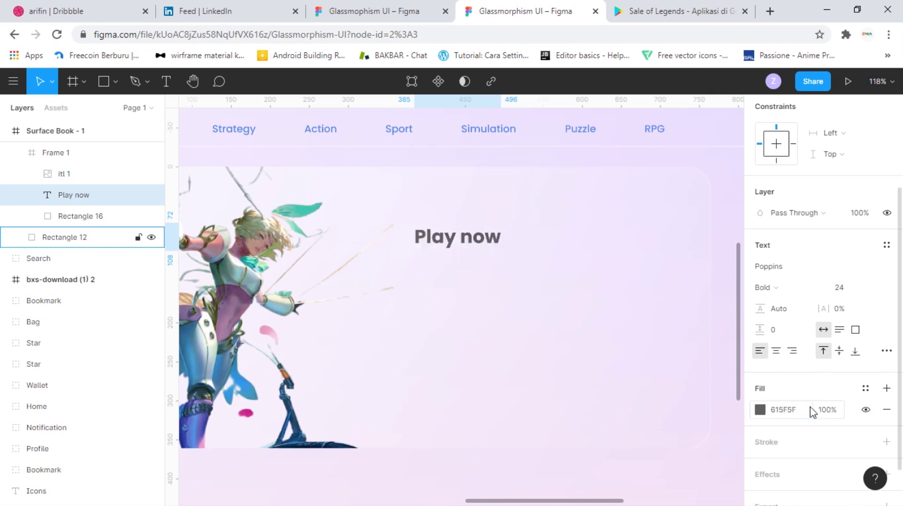
{"action": "left_click_drag", "start_coordinate": [822, 308], "coordinate": [859, 320]}
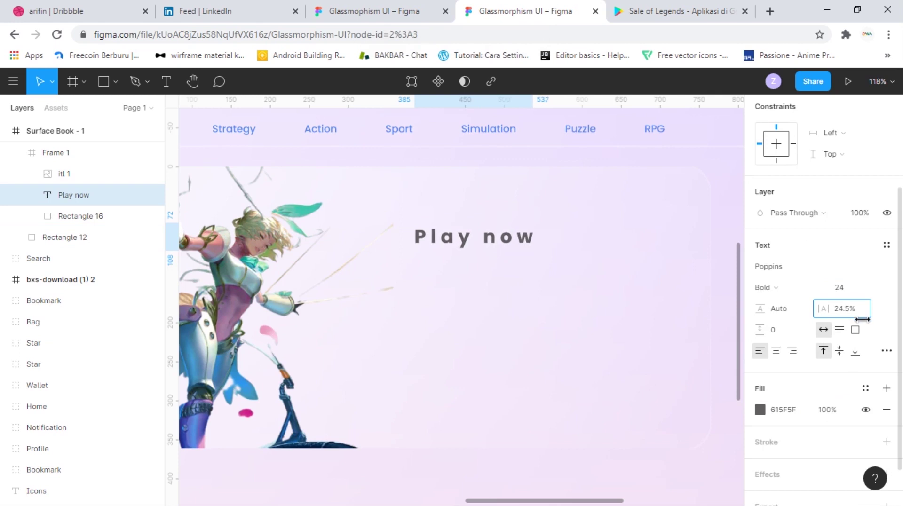
Place a new text layer below the Play now heading
{"action": "left_click", "coordinate": [590, 275]}
{"action": "scroll", "coordinate": [595, 270], "scroll_direction": "down", "scroll_amount": 2}
{"action": "left_click", "coordinate": [722, 229]}
{"action": "key", "text": "t"}
{"action": "left_click", "coordinate": [449, 279]}
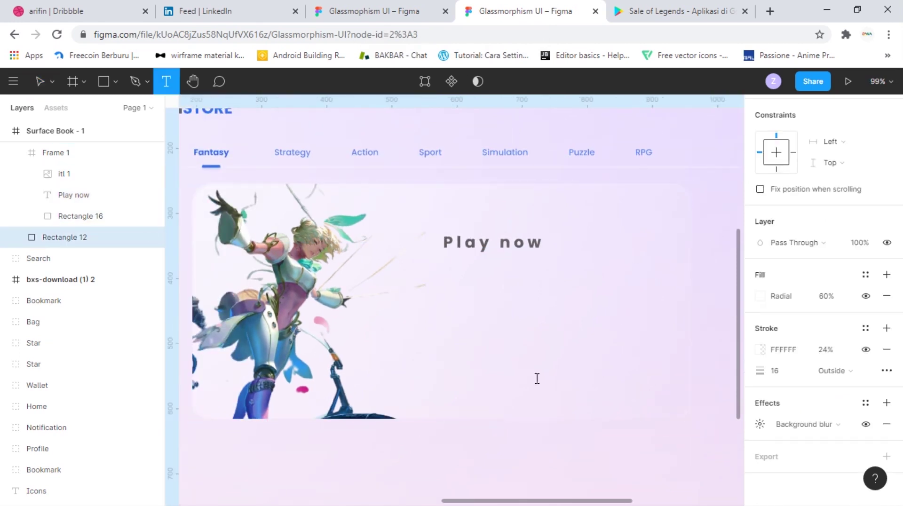
Type the tagline 'Enjoy this game' and set its letter spacing to 0%
{"action": "type", "text": "Enjoy"}
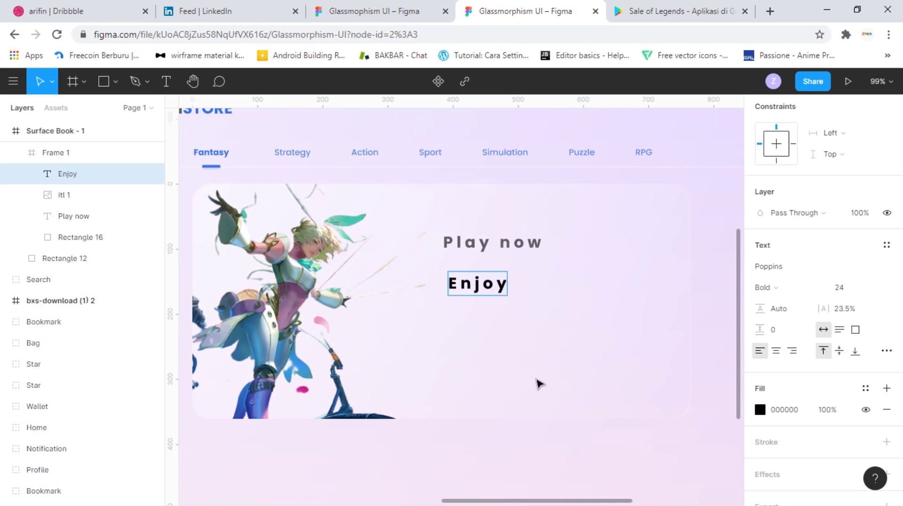
{"action": "type", "text": " this game"}
{"action": "key", "text": "ctrl+a"}
{"action": "left_click", "coordinate": [856, 311]}
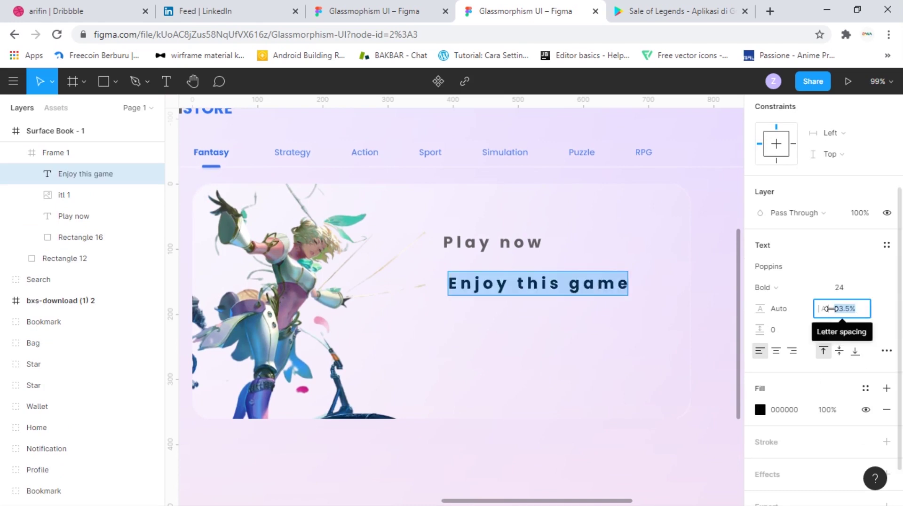
{"action": "type", "text": "0"}
{"action": "key", "text": "Return"}
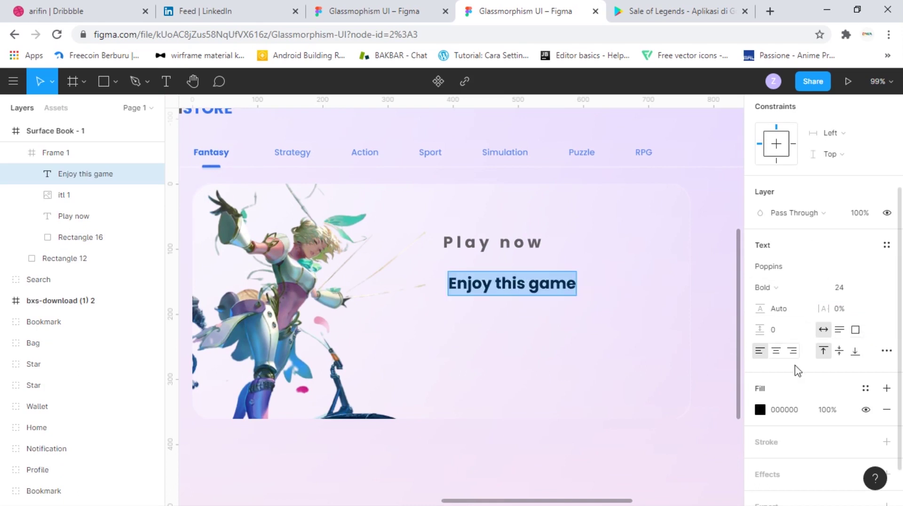
Style the tagline grey 615F5F, Regular weight, size 18
{"action": "key", "text": "Escape"}
{"action": "left_click", "coordinate": [491, 242]}
{"action": "left_click", "coordinate": [791, 410]}
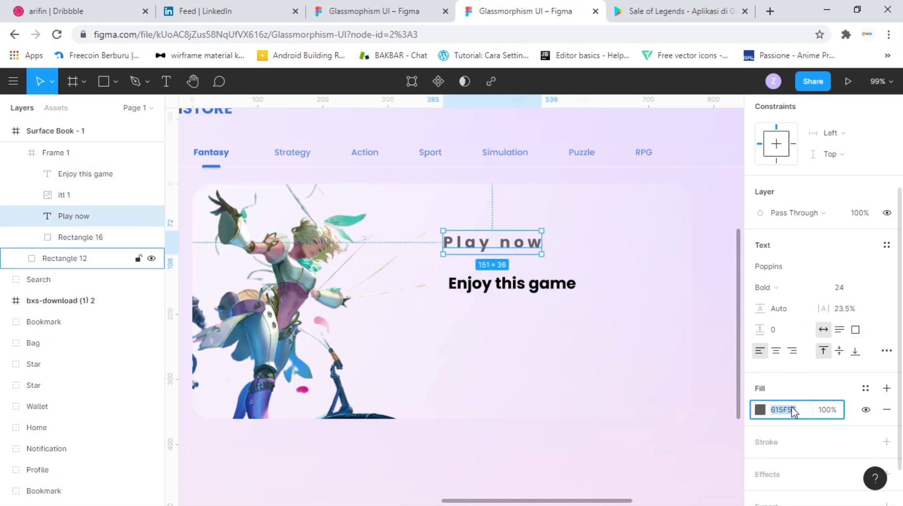
{"action": "key", "text": "shift+Tab"}
{"action": "key", "text": "Return"}
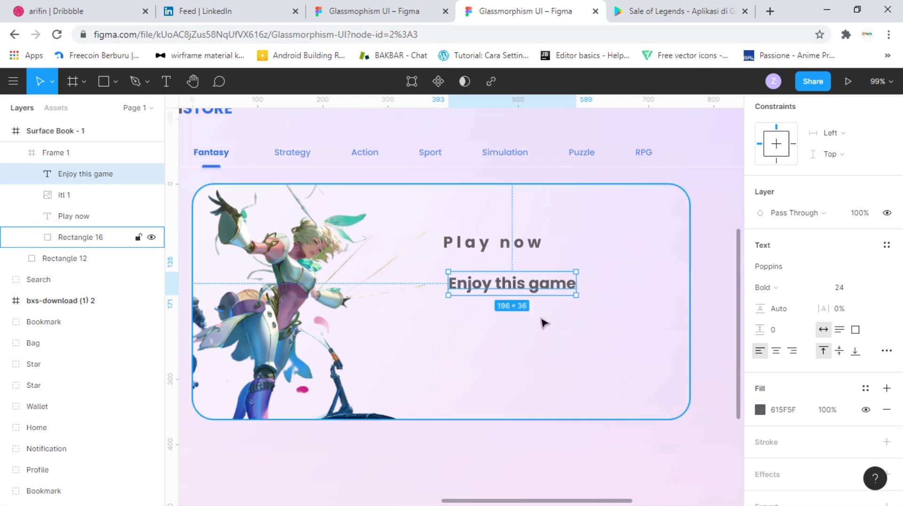
{"action": "left_click", "coordinate": [765, 287]}
{"action": "left_click", "coordinate": [785, 242]}
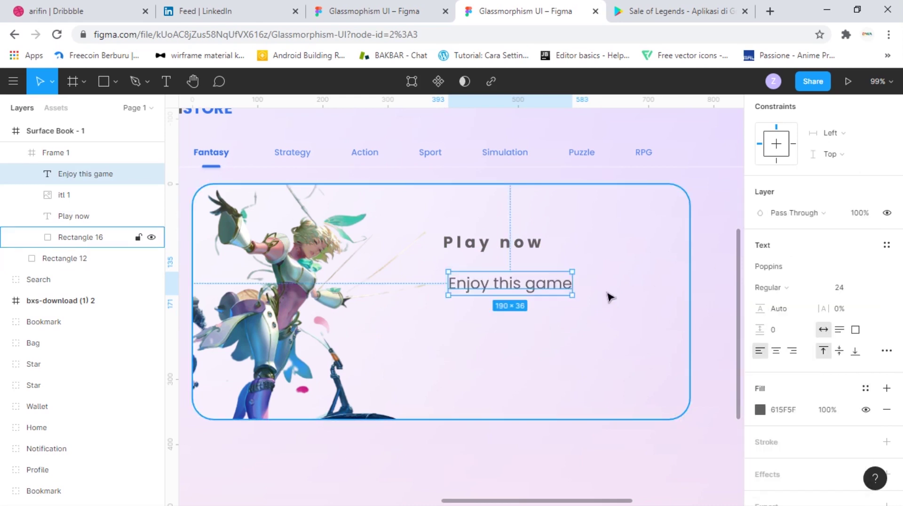
{"action": "left_click", "coordinate": [869, 287]}
{"action": "left_click", "coordinate": [854, 271]}
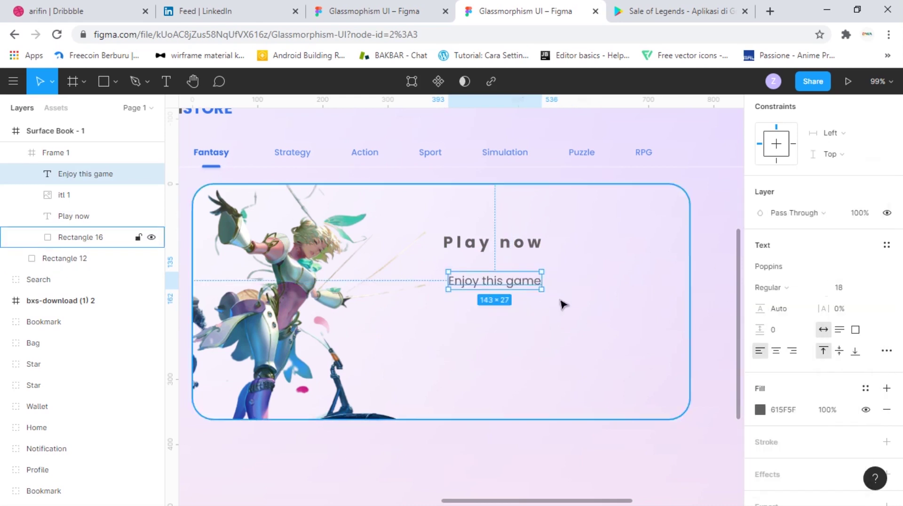
Complete the tagline as 'Enjoy this game with high quality graphics.' over two lines
{"action": "scroll", "coordinate": [529, 282], "scroll_direction": "up", "scroll_amount": 3}
{"action": "double_click", "coordinate": [525, 278]}
{"action": "key", "text": "Right"}
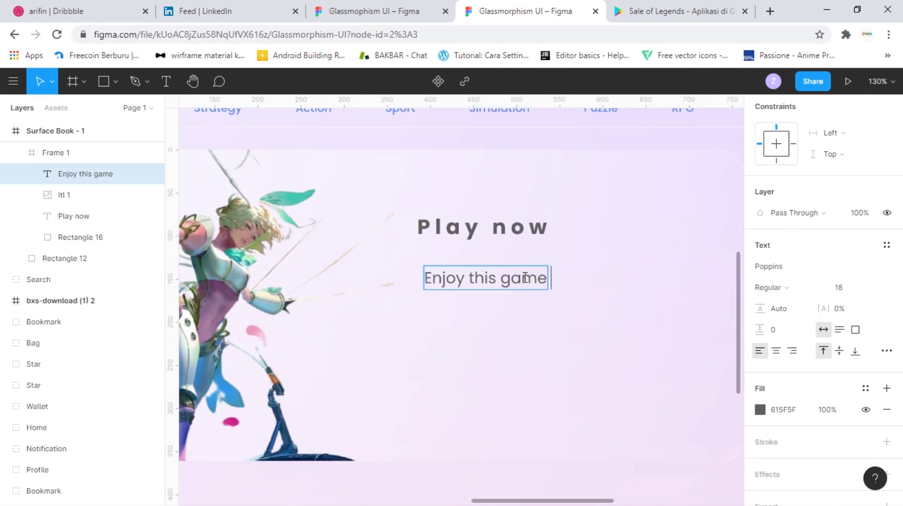
{"action": "type", "text": "with high quality"}
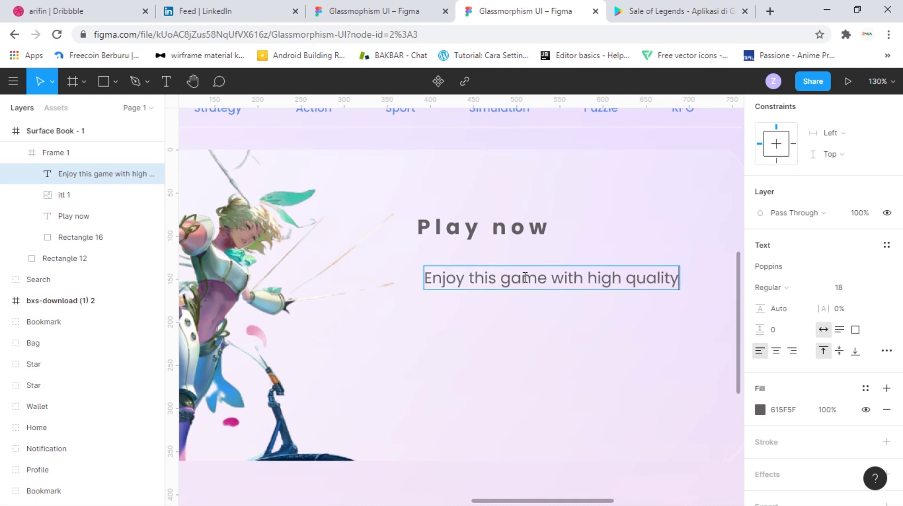
{"action": "key", "text": "Return"}
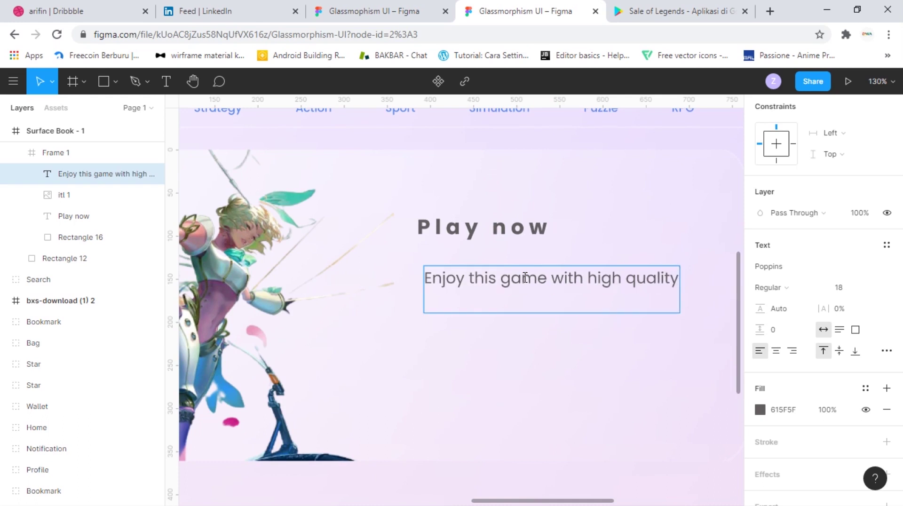
{"action": "type", "text": "s."}
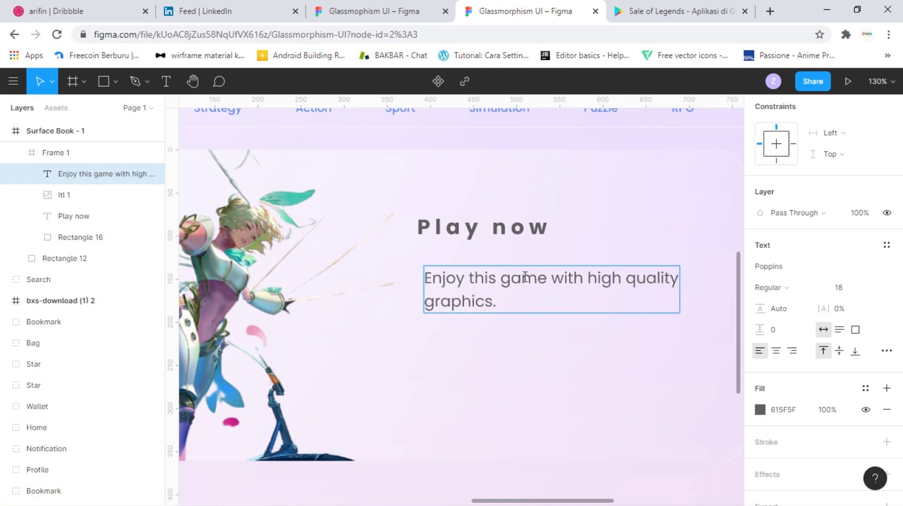
{"action": "key", "text": "Escape"}
Add a size 13 text line below the tagline, starting with 'League Of Legends'
{"action": "left_click", "coordinate": [447, 336]}
{"action": "key", "text": "t"}
{"action": "left_click", "coordinate": [430, 344]}
{"action": "left_click", "coordinate": [838, 287]}
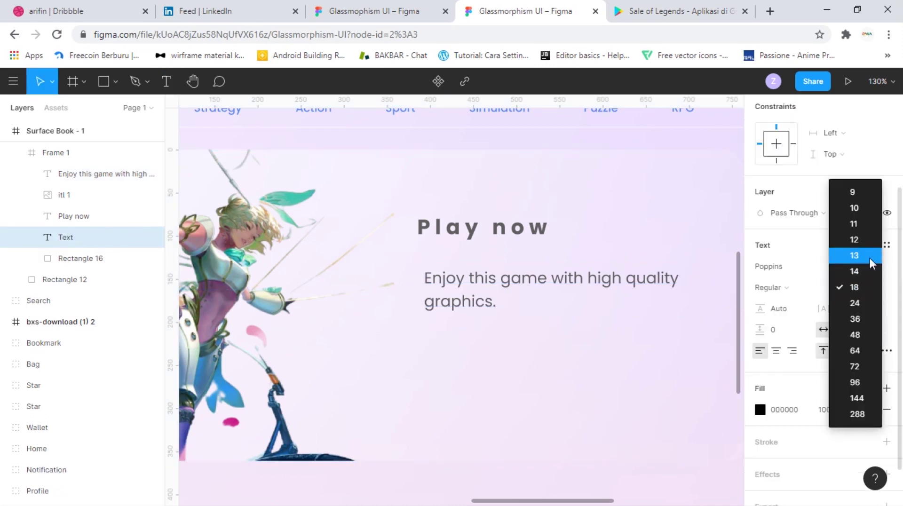
{"action": "left_click", "coordinate": [854, 254]}
{"action": "type", "text": "League Of Legends"}
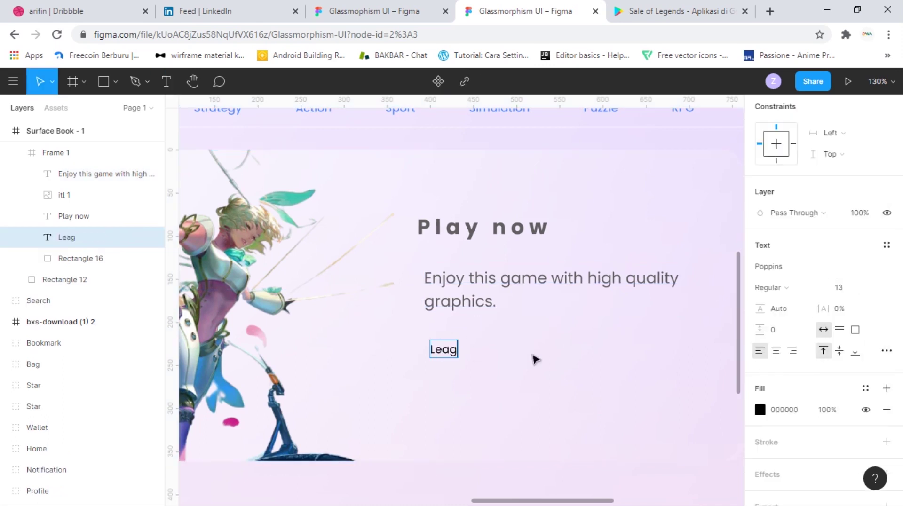
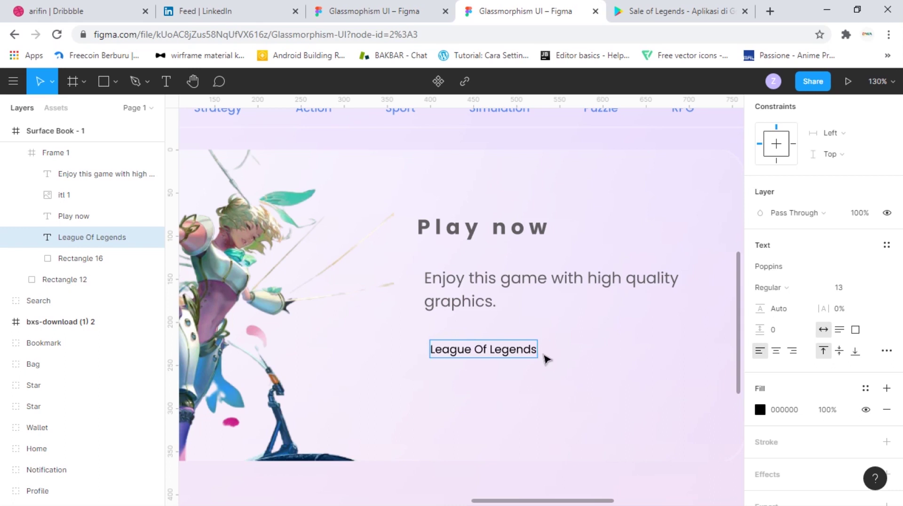
Give the League Of Legends text a grey 615F5F fill and Light weight
{"action": "left_click", "coordinate": [456, 280]}
{"action": "left_click", "coordinate": [783, 409]}
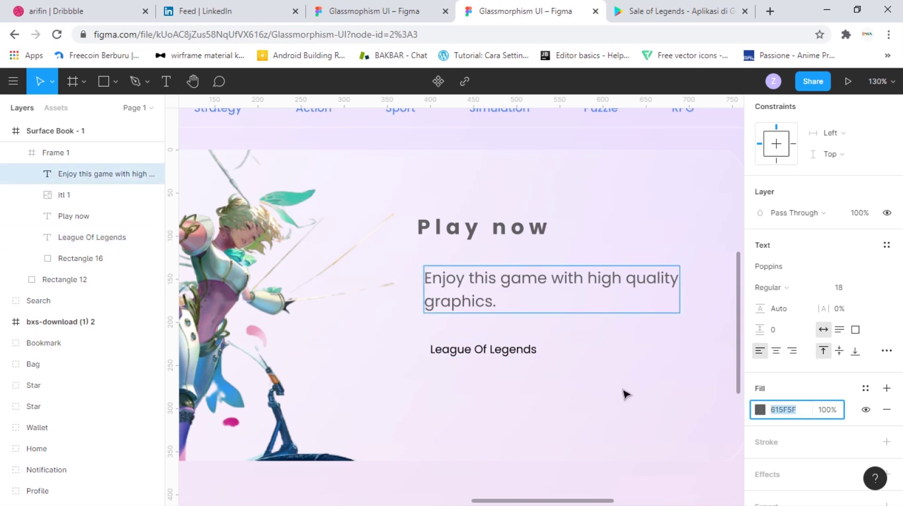
{"action": "left_click", "coordinate": [517, 350]}
{"action": "left_click", "coordinate": [783, 409]}
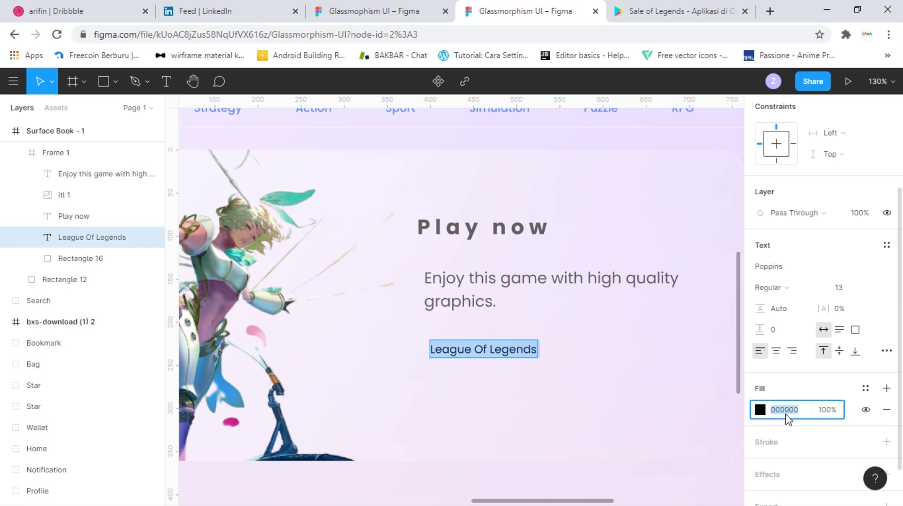
{"action": "type", "text": "615F5F"}
{"action": "key", "text": "Return"}
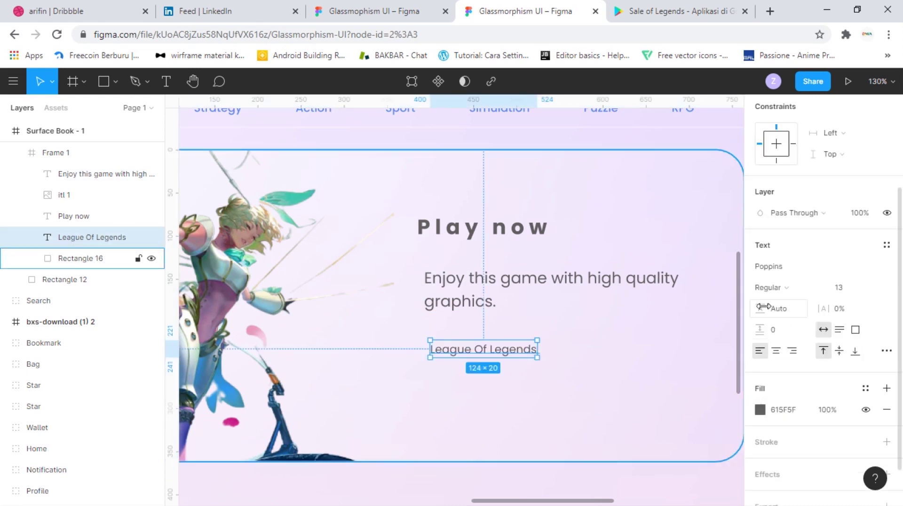
{"action": "left_click", "coordinate": [768, 289]}
{"action": "left_click", "coordinate": [775, 243]}
Move the League Of Legends subtitle left and up toward the description
{"action": "left_click", "coordinate": [540, 372]}
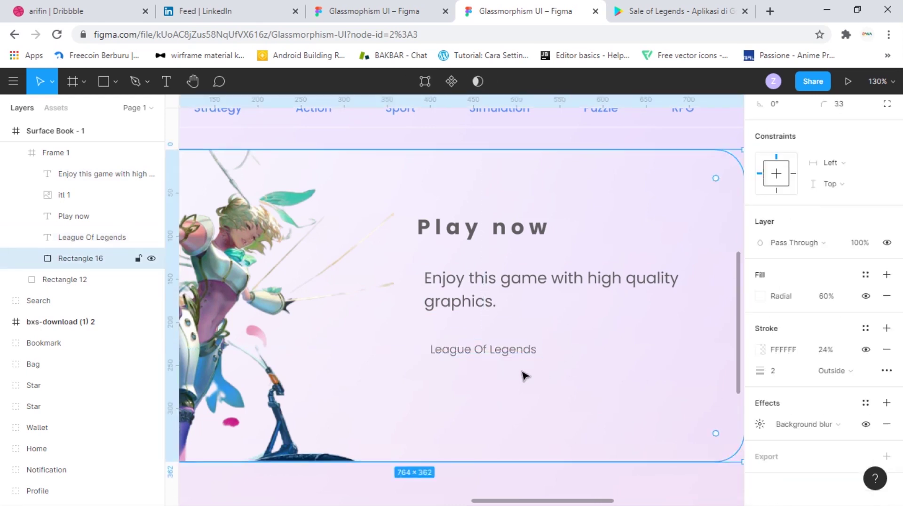
{"action": "scroll", "coordinate": [539, 373], "scroll_direction": "up", "scroll_amount": 3}
{"action": "left_click", "coordinate": [511, 351]}
{"action": "left_click_drag", "start_coordinate": [509, 350], "coordinate": [502, 352]}
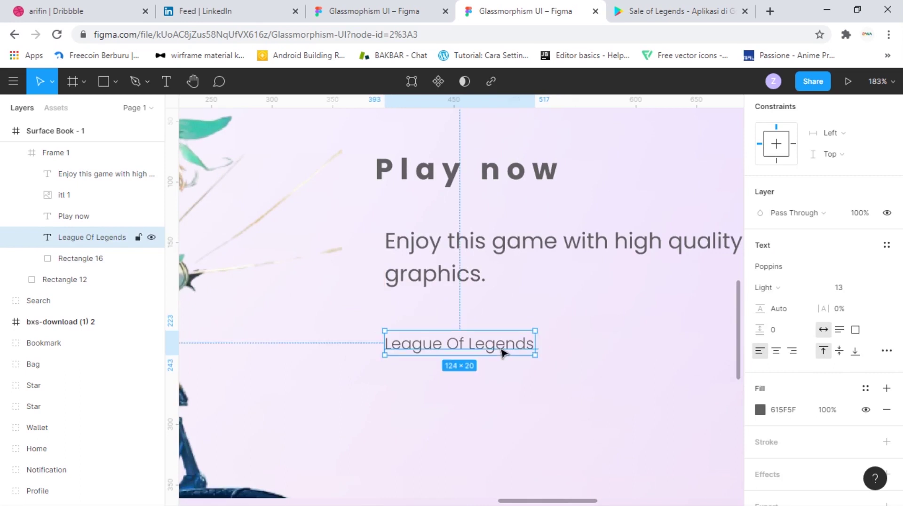
{"action": "left_click_drag", "start_coordinate": [510, 352], "coordinate": [506, 347]}
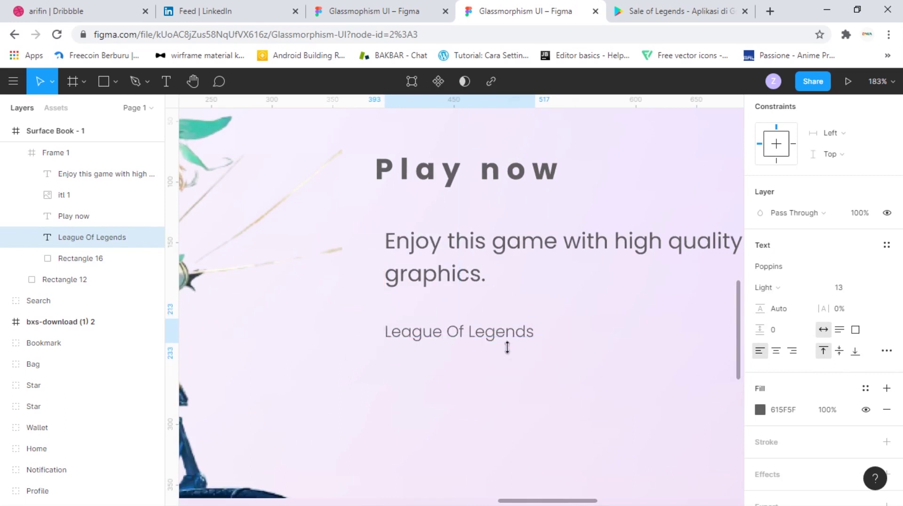
{"action": "key", "text": "shift+Up"}
Set the subtitle's font size to 12
{"action": "left_click", "coordinate": [467, 387]}
{"action": "scroll", "coordinate": [467, 387], "scroll_direction": "down", "scroll_amount": 5}
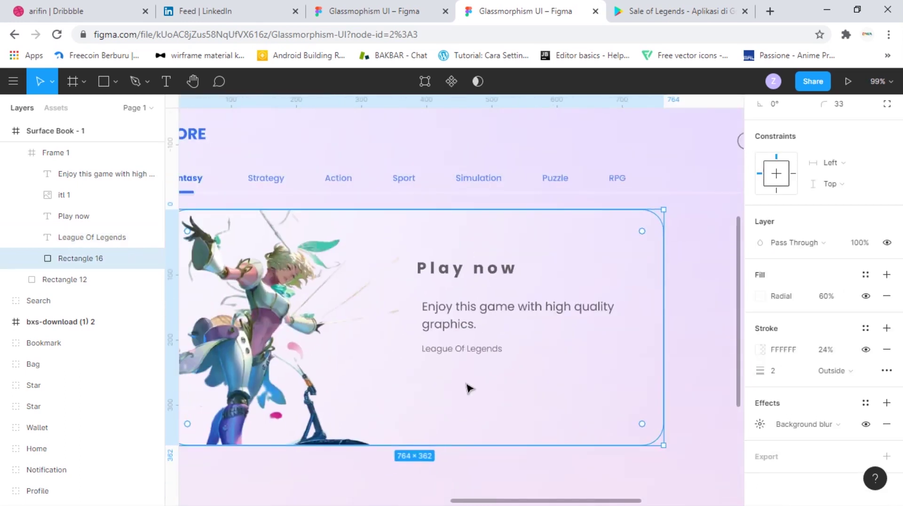
{"action": "left_click", "coordinate": [545, 321]}
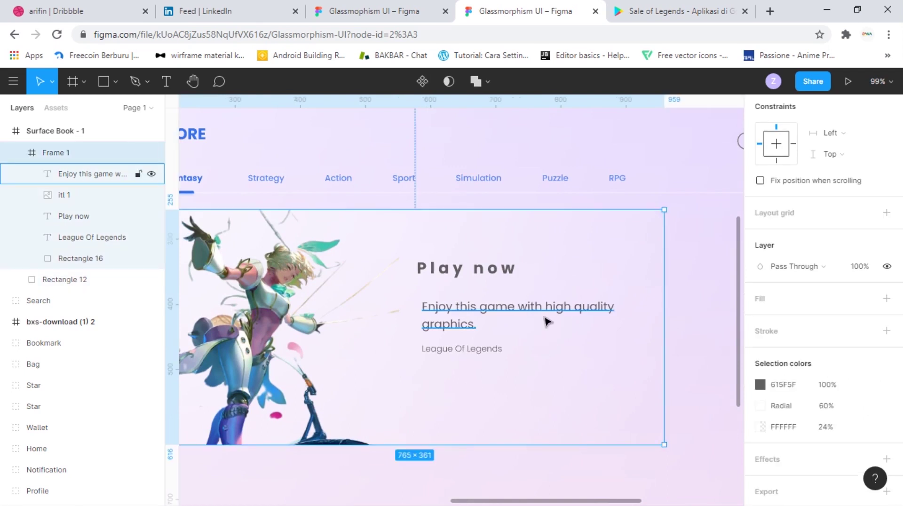
{"action": "left_click", "coordinate": [489, 352]}
{"action": "left_click", "coordinate": [849, 293]}
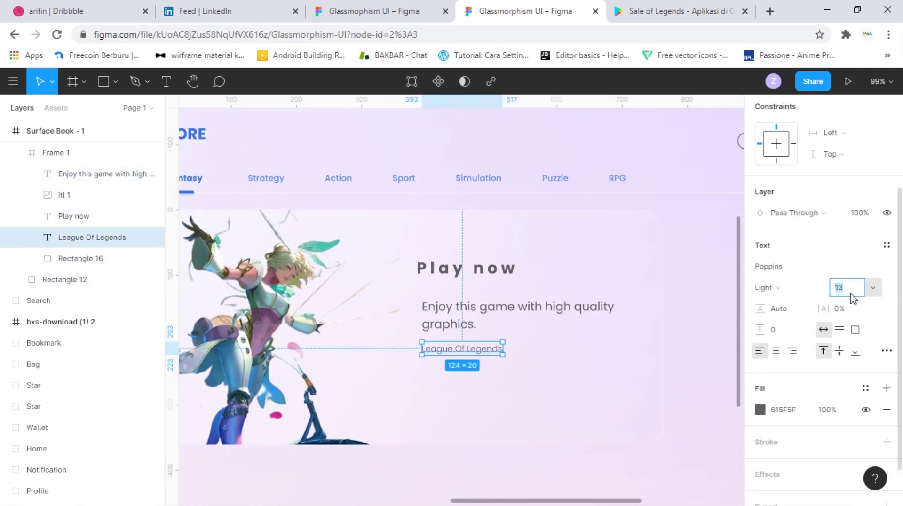
{"action": "key", "text": "Return"}
Edit the subtitle to read 'League Of Legends . Indonesia'
{"action": "left_click", "coordinate": [498, 367]}
{"action": "scroll", "coordinate": [498, 367], "scroll_direction": "up", "scroll_amount": 3}
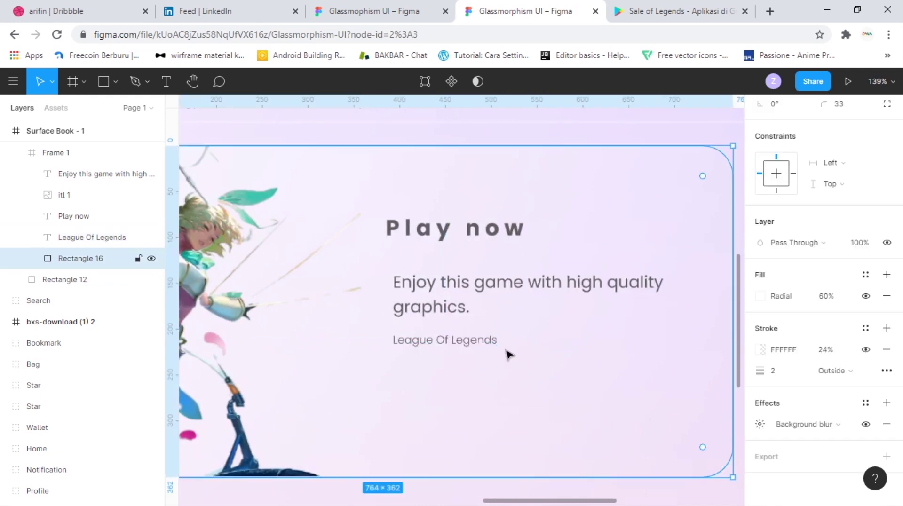
{"action": "double_click", "coordinate": [493, 346]}
{"action": "left_click", "coordinate": [492, 343]}
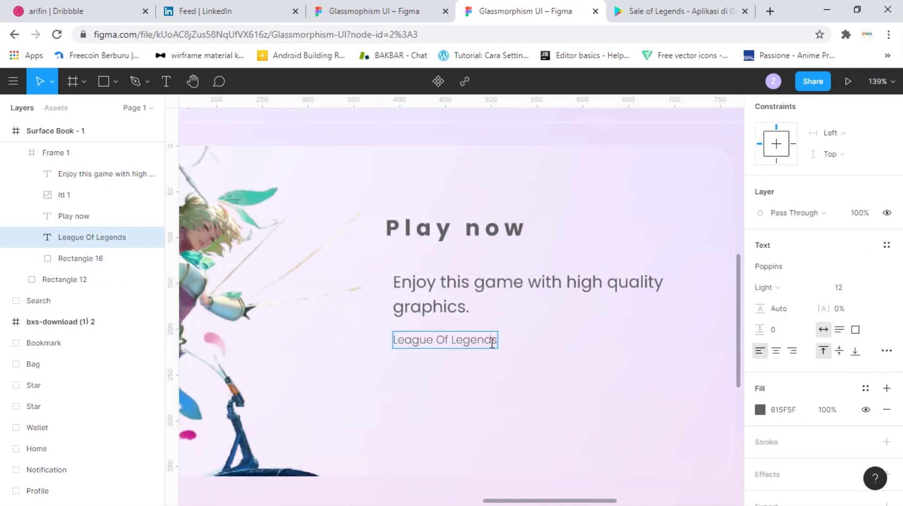
{"action": "type", "text": ". Indonesia"}
{"action": "left_click", "coordinate": [478, 377]}
{"action": "scroll", "coordinate": [478, 377], "scroll_direction": "down", "scroll_amount": 2}
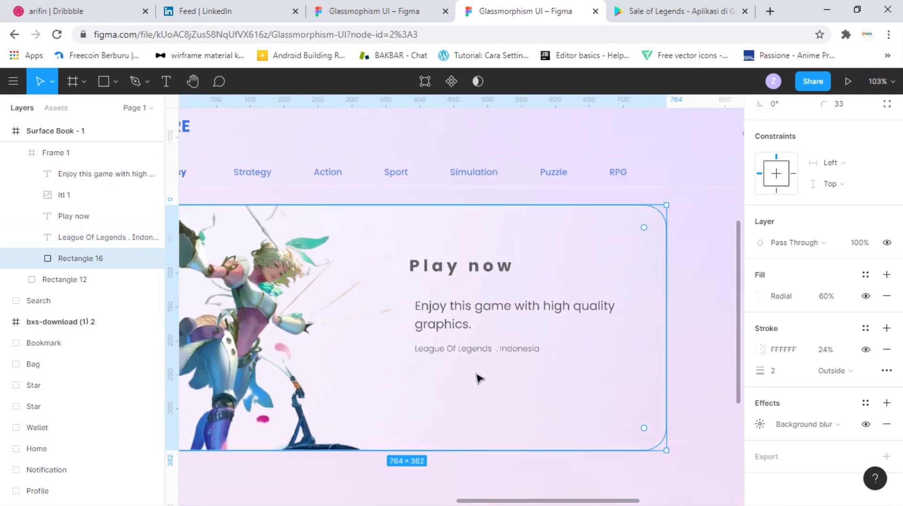
{"action": "key", "text": "r"}
{"action": "left_click", "coordinate": [451, 397]}
Draw a 186 × 59 rectangle with corner radius 15 below the subtitle
{"action": "mouse_move", "coordinate": [451, 399]}
{"action": "left_mouse_down"}
{"action": "mouse_move", "coordinate": [461, 392]}
{"action": "mouse_move", "coordinate": [459, 401]}
{"action": "mouse_move", "coordinate": [460, 386]}
{"action": "left_mouse_up"}
{"action": "left_click", "coordinate": [786, 146]}
{"action": "type", "text": "186"}
{"action": "key", "text": "Return"}
{"action": "left_click", "coordinate": [860, 150]}
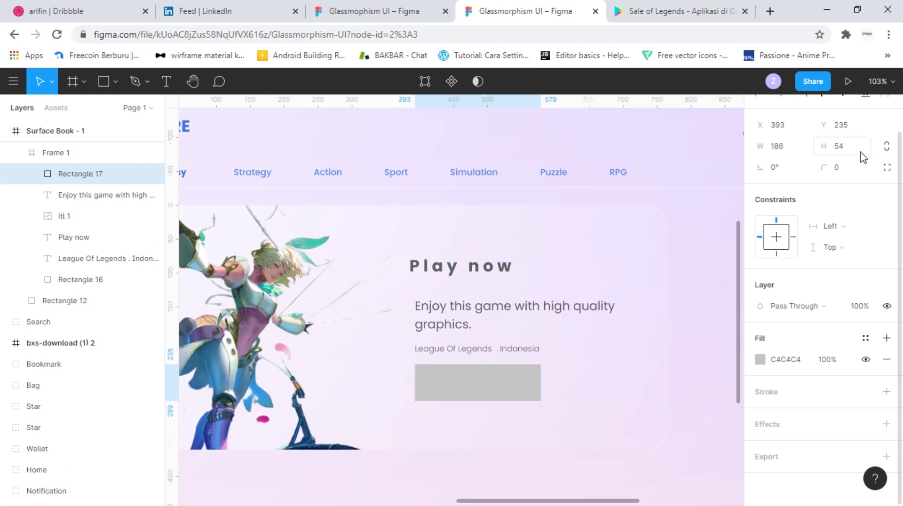
{"action": "key", "text": "Return"}
{"action": "left_click", "coordinate": [849, 170]}
{"action": "key", "text": "Return"}
Fill the button rectangle with blue 3672E9
{"action": "scroll", "coordinate": [681, 168], "scroll_direction": "down", "scroll_amount": 1}
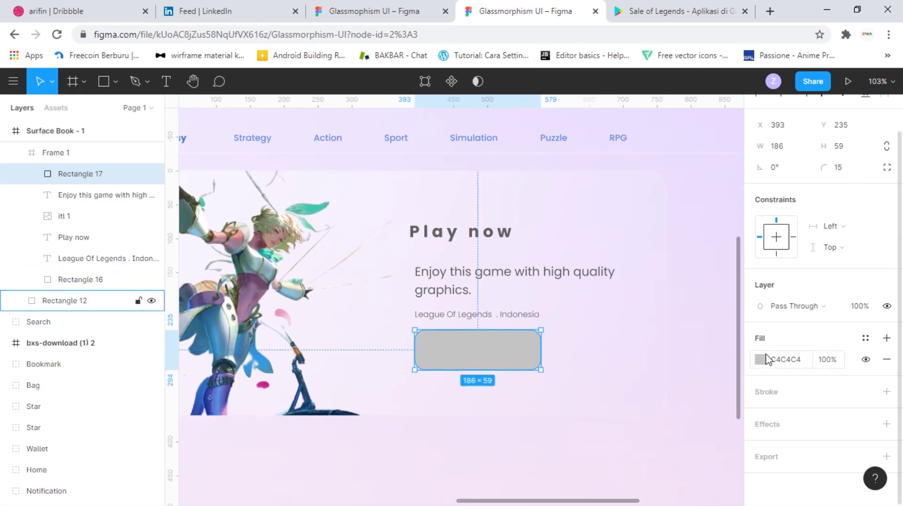
{"action": "left_click", "coordinate": [760, 359]}
{"action": "left_click", "coordinate": [697, 442]}
{"action": "left_click", "coordinate": [670, 145]}
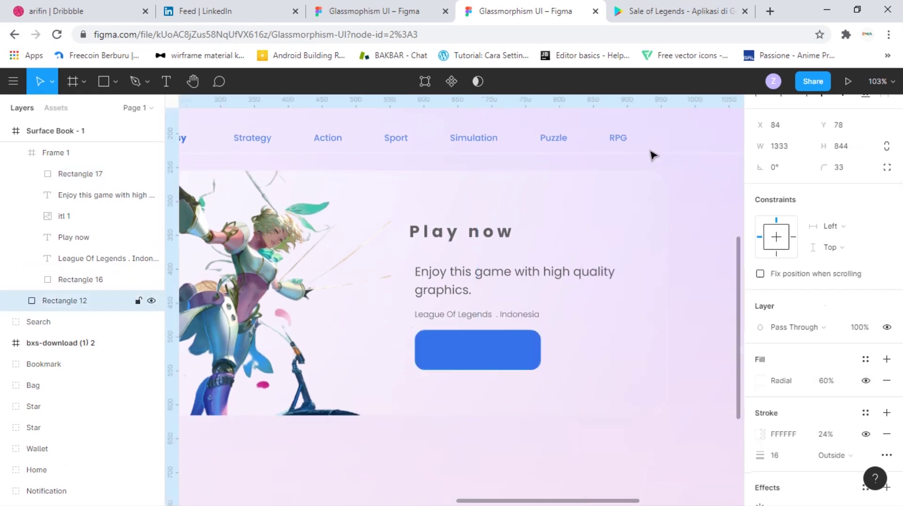
{"action": "scroll", "coordinate": [569, 427], "scroll_direction": "down", "scroll_amount": 1}
{"action": "scroll", "coordinate": [497, 425], "scroll_direction": "down", "scroll_amount": 2}
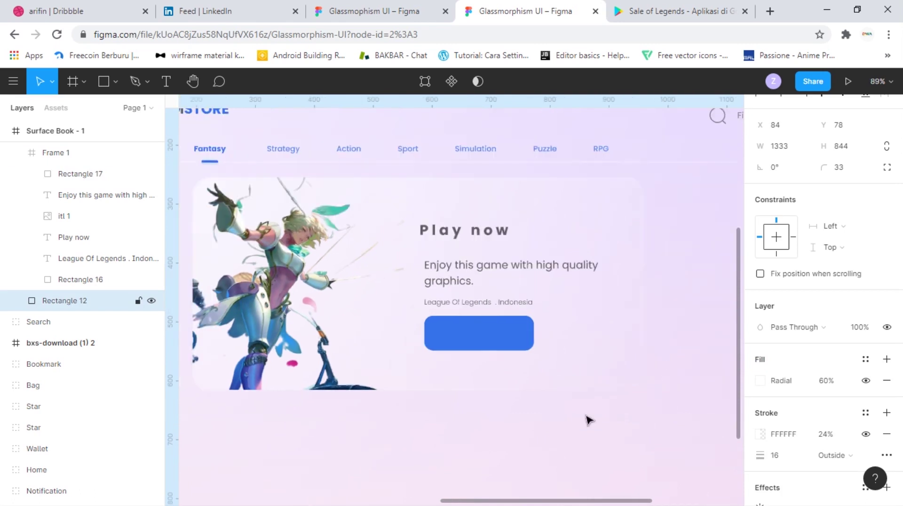
{"action": "scroll", "coordinate": [538, 402], "scroll_direction": "up", "scroll_amount": 1}
{"action": "scroll", "coordinate": [518, 383], "scroll_direction": "up", "scroll_amount": 3}
Add a blue drop shadow to the button
{"action": "left_click", "coordinate": [458, 325]}
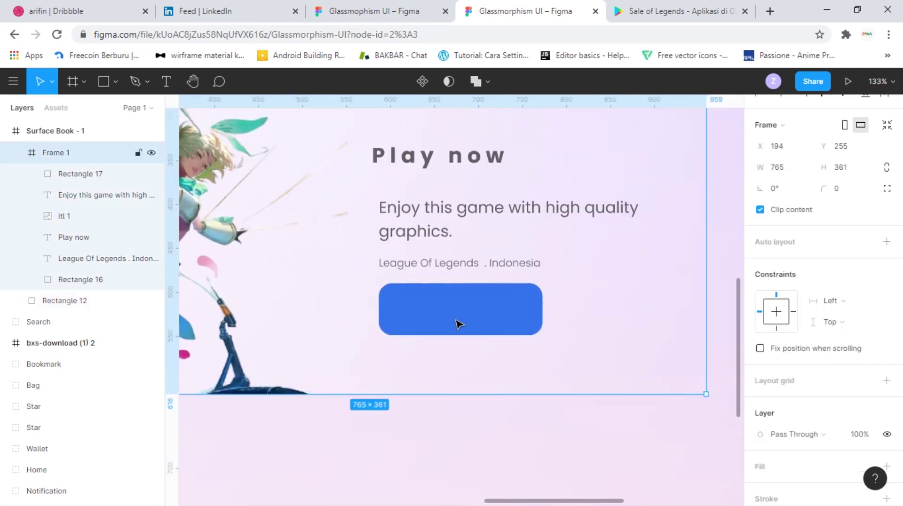
{"action": "left_click", "coordinate": [459, 324]}
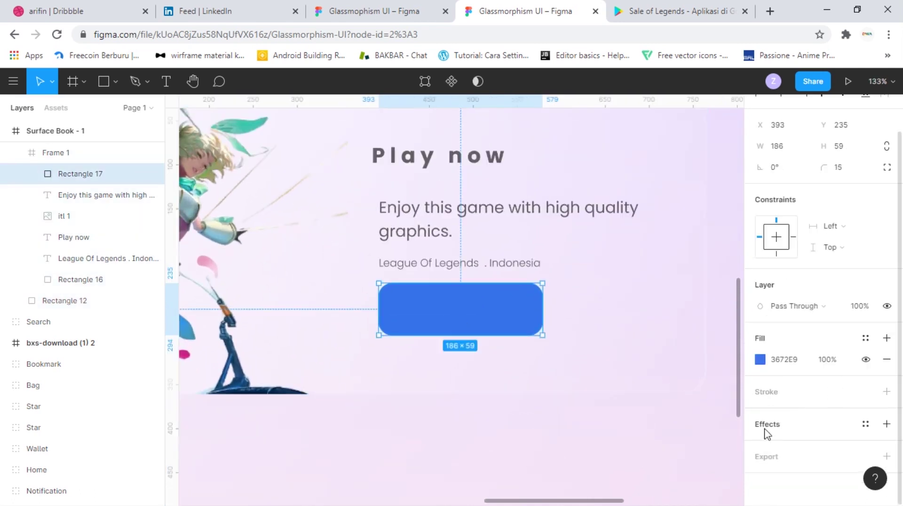
{"action": "left_click", "coordinate": [886, 423]}
{"action": "left_click", "coordinate": [760, 445]}
{"action": "left_click", "coordinate": [600, 479]}
{"action": "left_click", "coordinate": [506, 439]}
{"action": "left_click", "coordinate": [582, 164]}
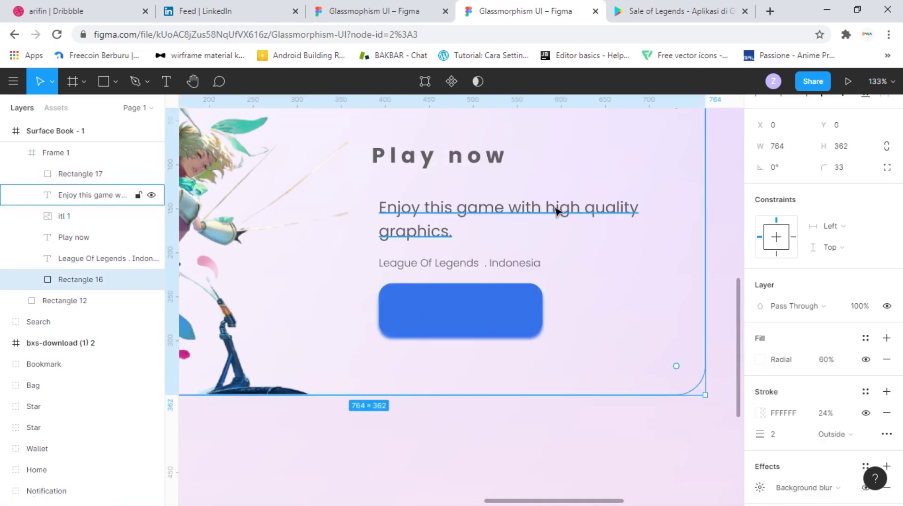
Set the button's drop shadow to blur 50, Y offset 20, opacity 41%
{"action": "left_click", "coordinate": [518, 306]}
{"action": "scroll", "coordinate": [823, 376], "scroll_direction": "down", "scroll_amount": 1}
{"action": "left_click", "coordinate": [760, 423]}
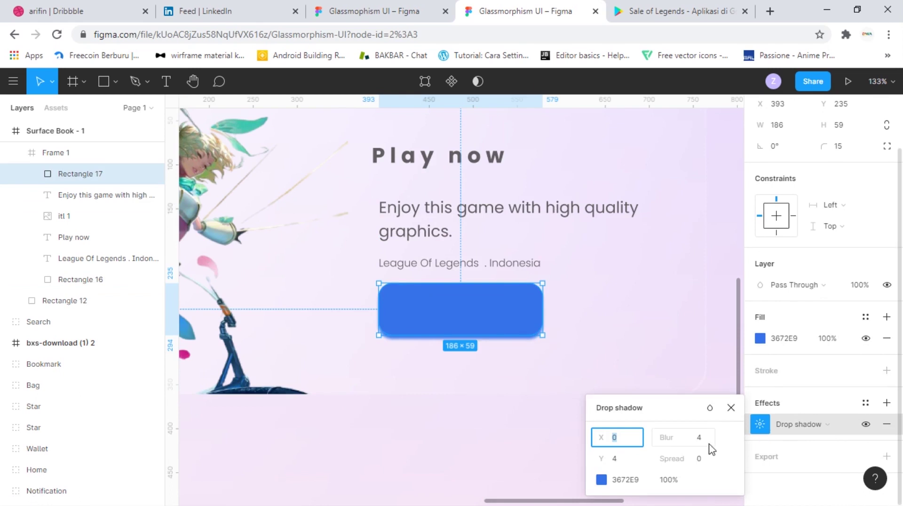
{"action": "left_click", "coordinate": [705, 440]}
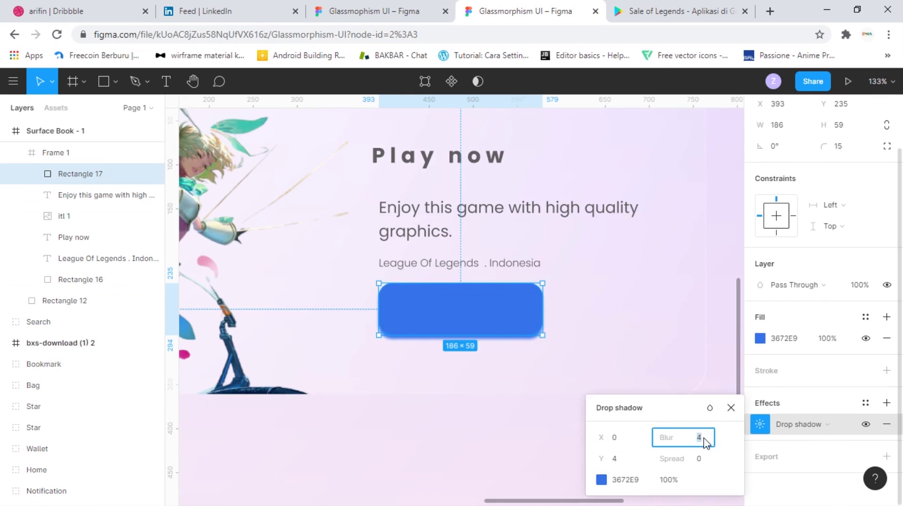
{"action": "type", "text": "50"}
{"action": "left_click", "coordinate": [611, 454]}
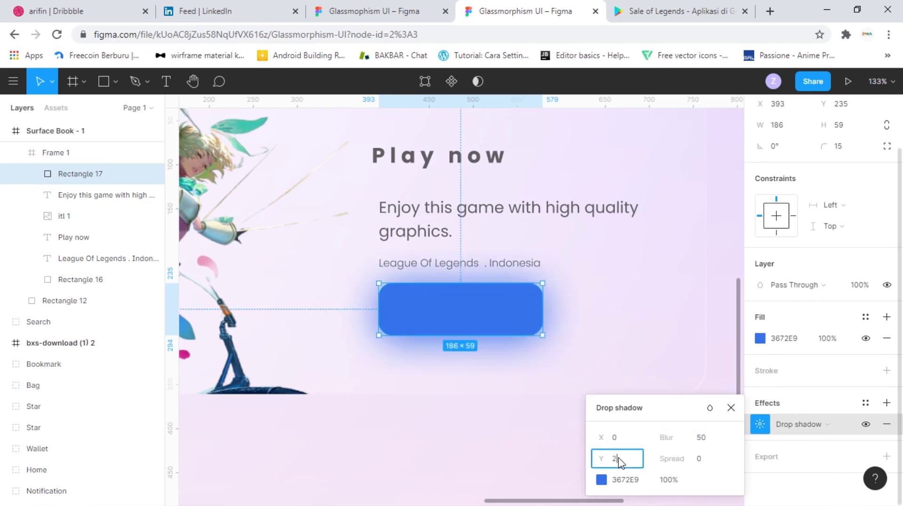
{"action": "type", "text": "0"}
{"action": "key", "text": "Return"}
{"action": "left_click", "coordinate": [666, 482]}
{"action": "type", "text": "4"}
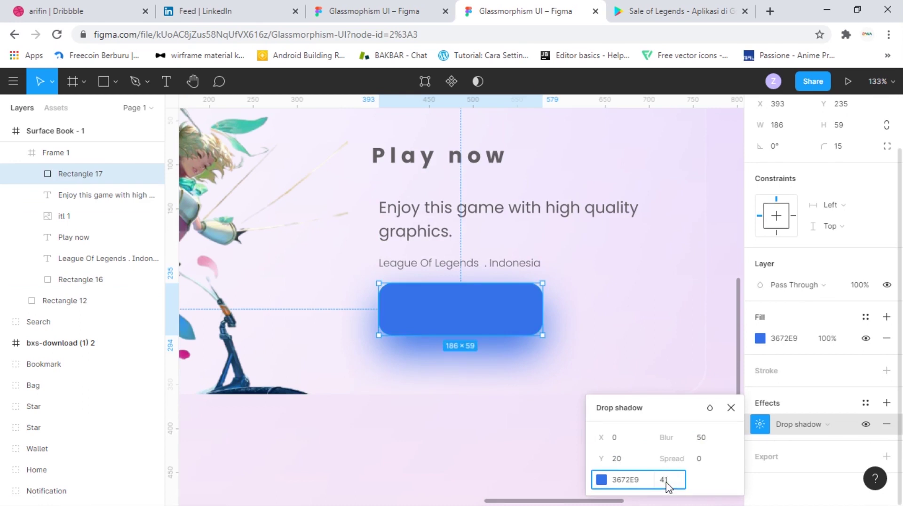
{"action": "key", "text": "Return"}
{"action": "left_click", "coordinate": [730, 407]}
{"action": "double_click", "coordinate": [485, 312]}
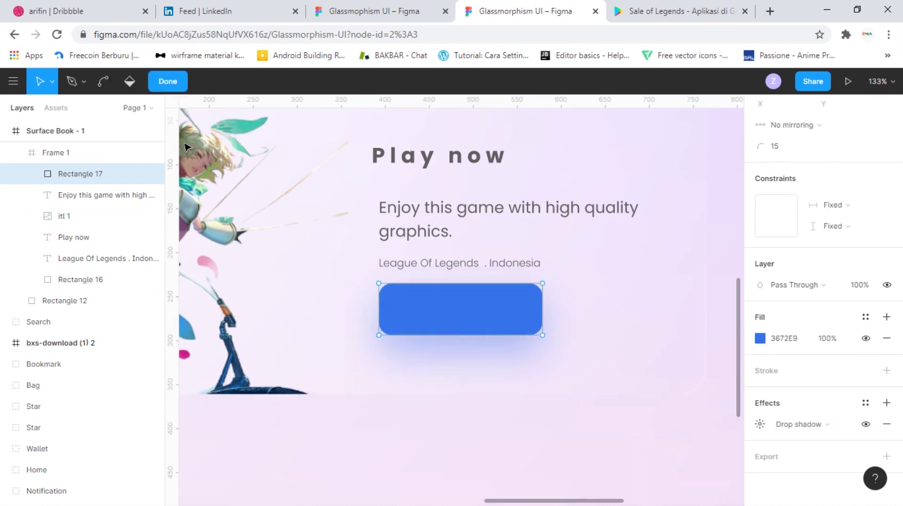
{"action": "key", "text": "Escape"}
Add a white 'Play now' text label inside the blue button
{"action": "key", "text": "t"}
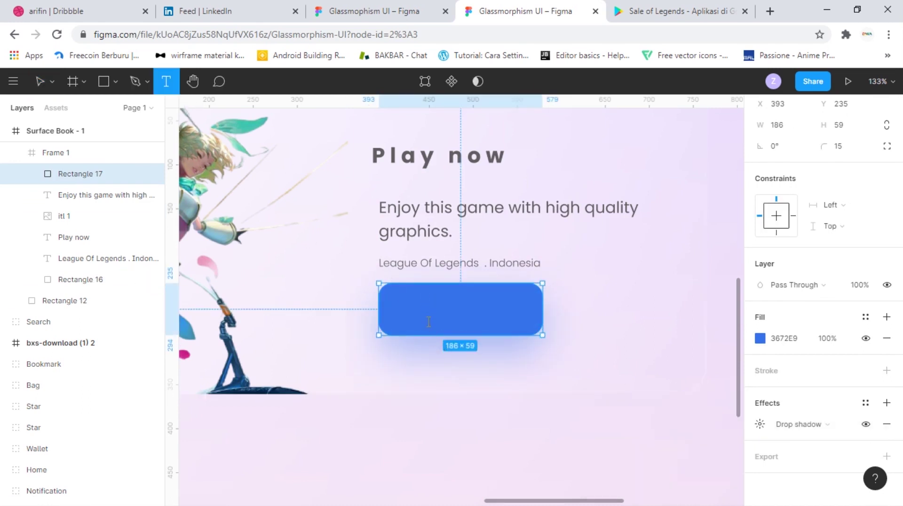
{"action": "left_click", "coordinate": [423, 301]}
{"action": "type", "text": "Play now"}
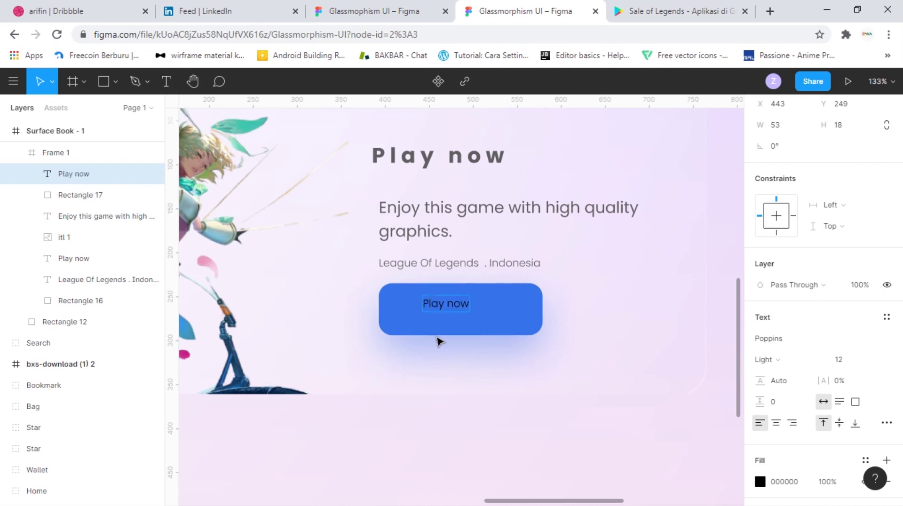
{"action": "scroll", "coordinate": [752, 376], "scroll_direction": "down", "scroll_amount": 3}
{"action": "left_click", "coordinate": [760, 359]}
{"action": "left_click_drag", "start_coordinate": [691, 272], "coordinate": [591, 185]}
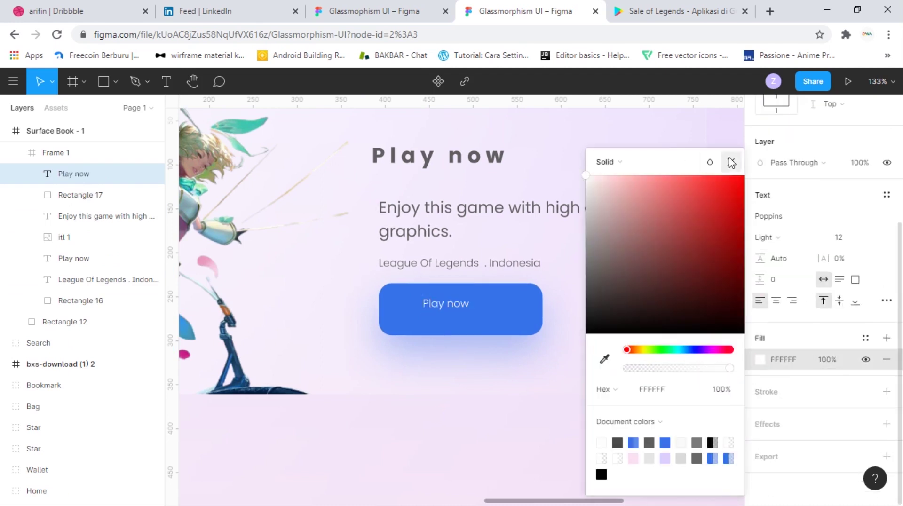
{"action": "left_click", "coordinate": [729, 161]}
Make the Play now label size 18, Regular weight, centred vertically on the button
{"action": "left_click", "coordinate": [874, 237]}
{"action": "left_click", "coordinate": [868, 268]}
{"action": "left_click", "coordinate": [868, 237]}
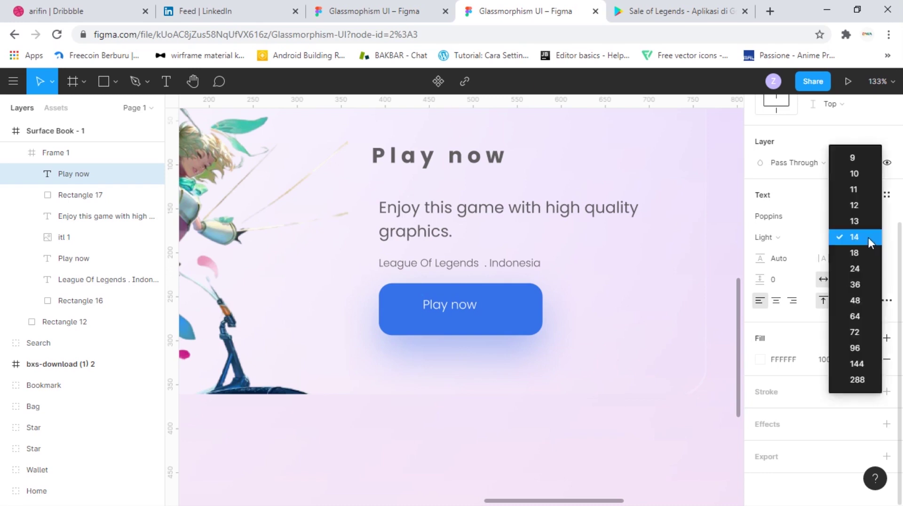
{"action": "left_click", "coordinate": [868, 252]}
{"action": "left_click", "coordinate": [767, 237]}
{"action": "left_click", "coordinate": [800, 253]}
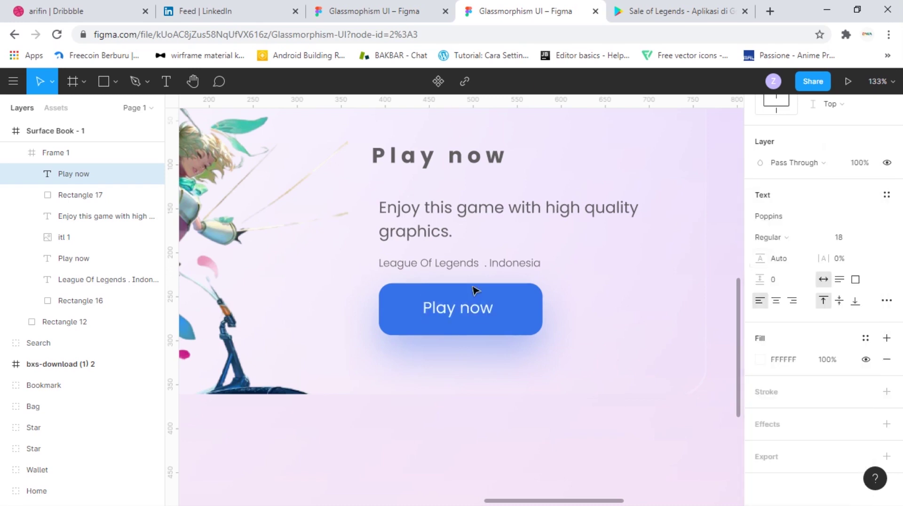
{"action": "key", "text": "Escape"}
{"action": "left_click", "coordinate": [493, 313]}
{"action": "left_click", "coordinate": [465, 308], "text": "shift"}
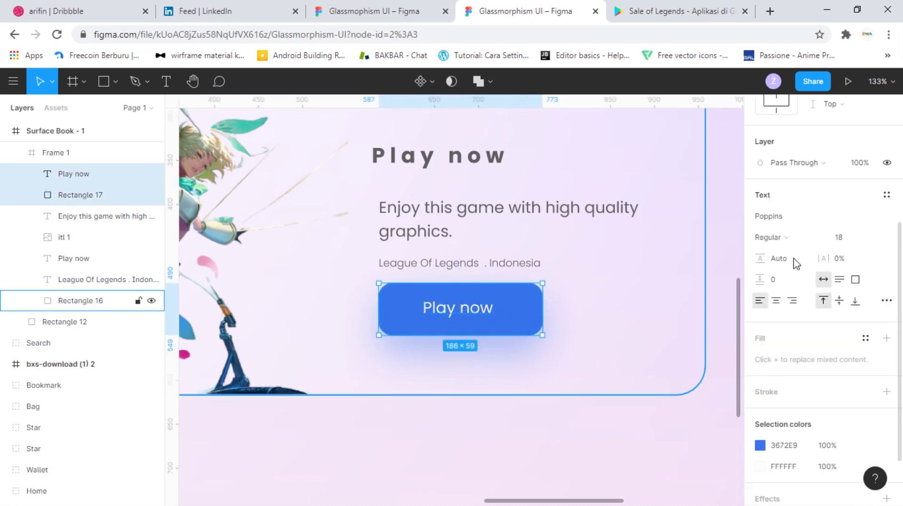
{"action": "left_click", "coordinate": [844, 131]}
Move the League Of Legends . Indonesia line and the Play now heading slightly up
{"action": "left_click", "coordinate": [629, 353]}
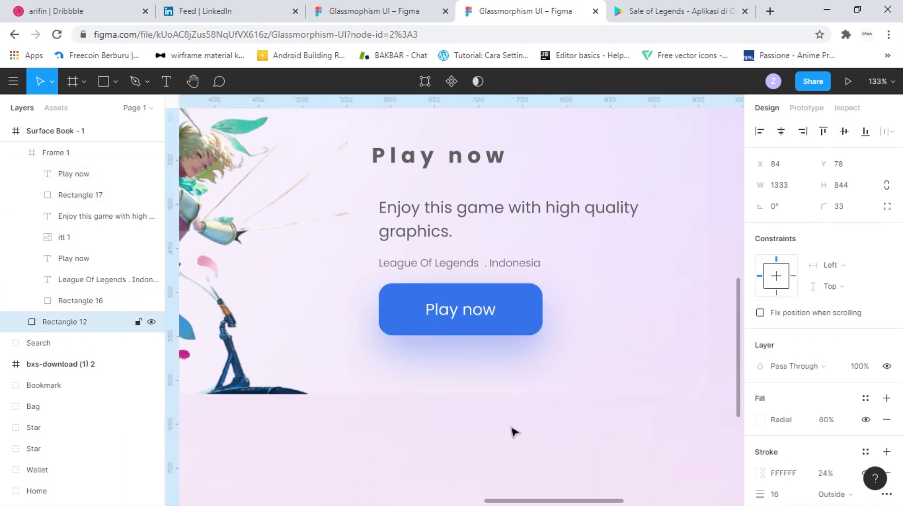
{"action": "scroll", "coordinate": [510, 429], "scroll_direction": "down", "scroll_amount": 3}
{"action": "scroll", "coordinate": [510, 429], "scroll_direction": "up", "scroll_amount": 2}
{"action": "scroll", "coordinate": [494, 414], "scroll_direction": "up", "scroll_amount": 2}
{"action": "scroll", "coordinate": [484, 397], "scroll_direction": "up", "scroll_amount": 1}
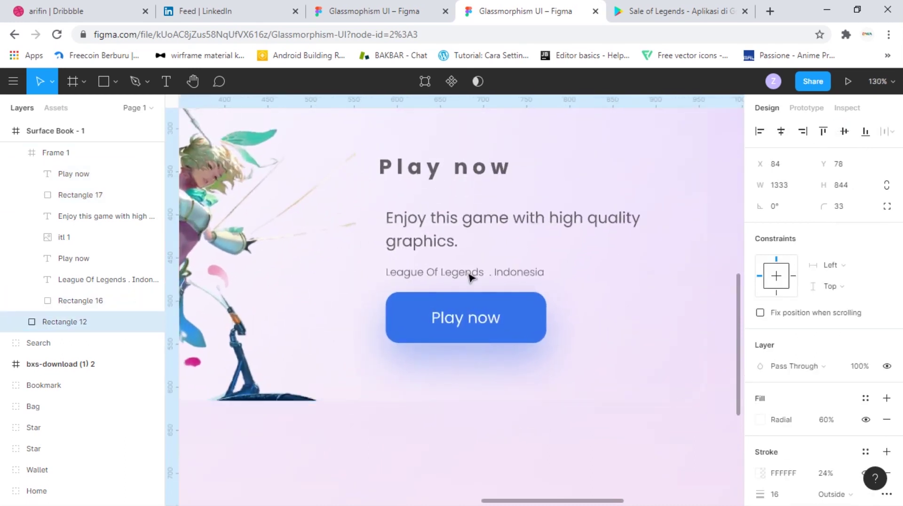
{"action": "left_click", "coordinate": [470, 275]}
{"action": "left_click_drag", "start_coordinate": [517, 281], "coordinate": [516, 272]}
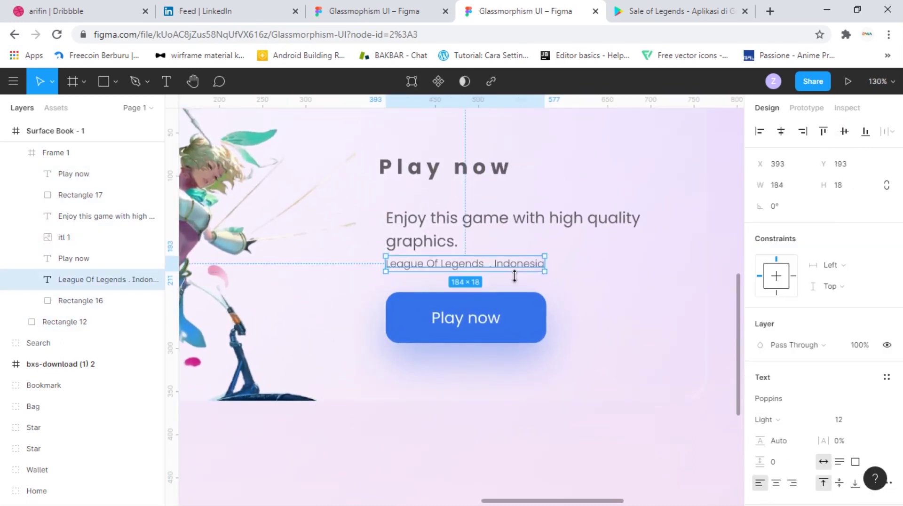
{"action": "scroll", "coordinate": [479, 440], "scroll_direction": "up", "scroll_amount": 2}
{"action": "left_click", "coordinate": [478, 434]}
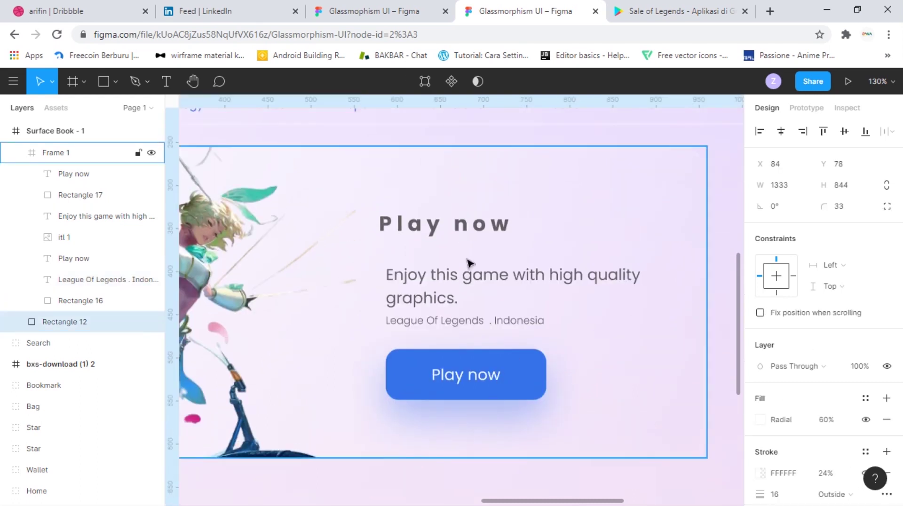
{"action": "left_click", "coordinate": [472, 226]}
{"action": "double_click", "coordinate": [459, 235]}
{"action": "left_click_drag", "start_coordinate": [460, 235], "coordinate": [460, 227]}
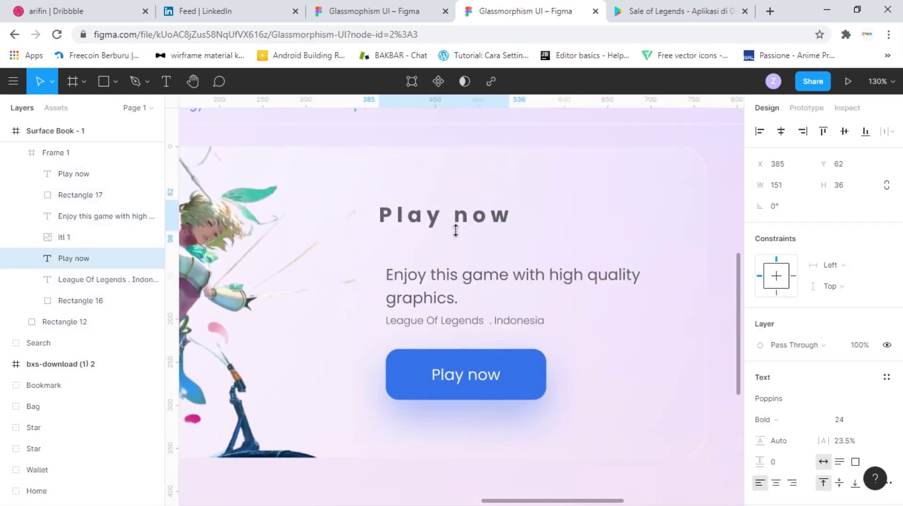
Give the 'Enjoy this game' description 1.5% letter spacing and adjusted line height
{"action": "left_click", "coordinate": [469, 280]}
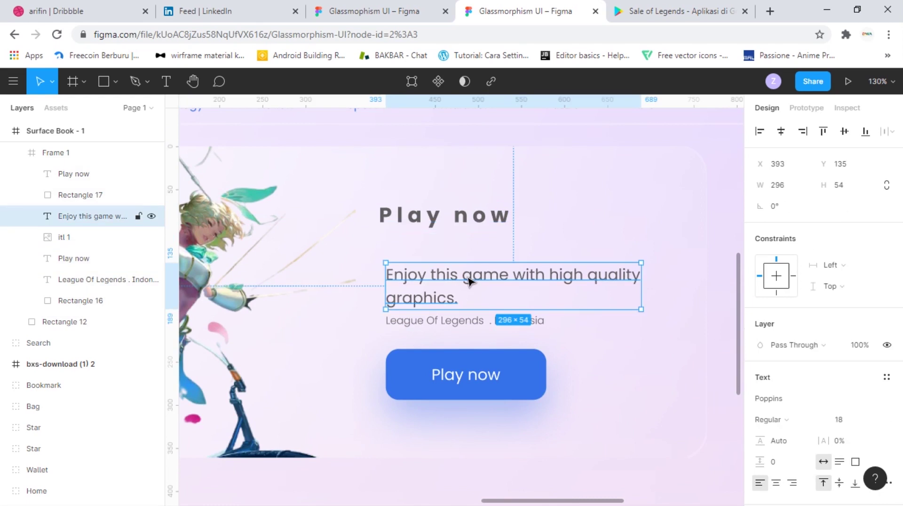
{"action": "scroll", "coordinate": [823, 329], "scroll_direction": "down", "scroll_amount": 3}
{"action": "left_click", "coordinate": [845, 308]}
{"action": "type", "text": "1.5"}
{"action": "key", "text": "Return"}
{"action": "left_click", "coordinate": [781, 308]}
{"action": "left_click_drag", "start_coordinate": [759, 309], "coordinate": [762, 310]}
Deselect everything and scroll down and right across the canvas
{"action": "left_click", "coordinate": [595, 369]}
{"action": "scroll", "coordinate": [612, 385], "scroll_direction": "down", "scroll_amount": 2, "text": "ctrl"}
{"action": "scroll", "coordinate": [576, 451], "scroll_direction": "down", "scroll_amount": 1}
{"action": "scroll", "coordinate": [576, 451], "scroll_direction": "down", "scroll_amount": 1, "text": "ctrl"}
{"action": "scroll", "coordinate": [575, 450], "scroll_direction": "down", "scroll_amount": 1, "text": "ctrl"}
{"action": "scroll", "coordinate": [573, 449], "scroll_direction": "down", "scroll_amount": 1, "text": "ctrl"}
{"action": "scroll", "coordinate": [572, 447], "scroll_direction": "down", "scroll_amount": 1}
{"action": "scroll", "coordinate": [571, 447], "scroll_direction": "down", "scroll_amount": 1, "text": "ctrl"}
{"action": "scroll", "coordinate": [571, 445], "scroll_direction": "down", "scroll_amount": 1, "text": "ctrl"}
{"action": "scroll", "coordinate": [570, 445], "scroll_direction": "down", "scroll_amount": 1, "text": "ctrl"}
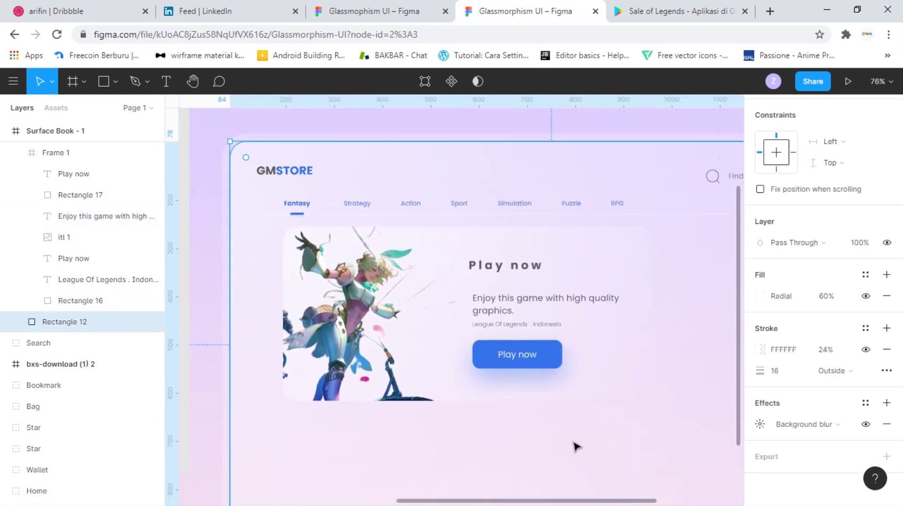
{"action": "left_click", "coordinate": [207, 259]}
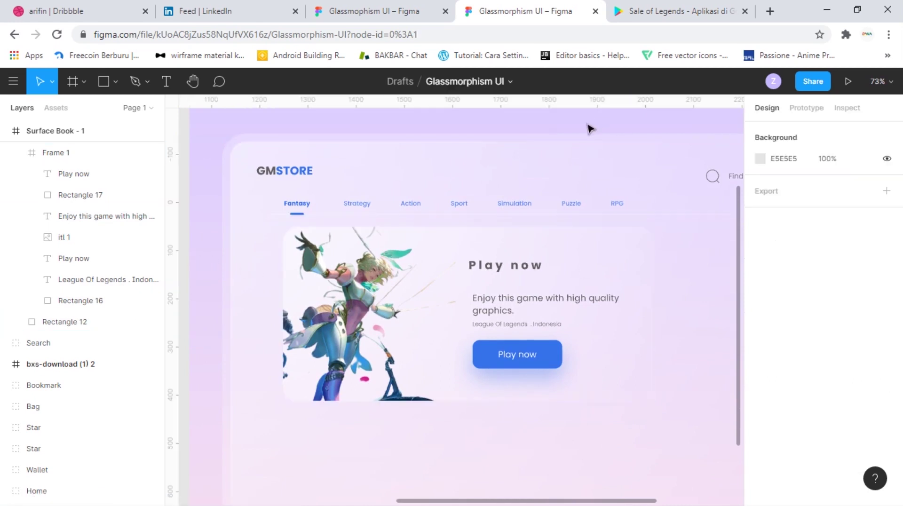
{"action": "scroll", "coordinate": [613, 216], "scroll_direction": "down", "scroll_amount": 1}
{"action": "scroll", "coordinate": [613, 216], "scroll_direction": "right", "scroll_amount": 1}
{"action": "scroll", "coordinate": [582, 249], "scroll_direction": "right", "scroll_amount": 2}
{"action": "scroll", "coordinate": [538, 225], "scroll_direction": "right", "scroll_amount": 2}
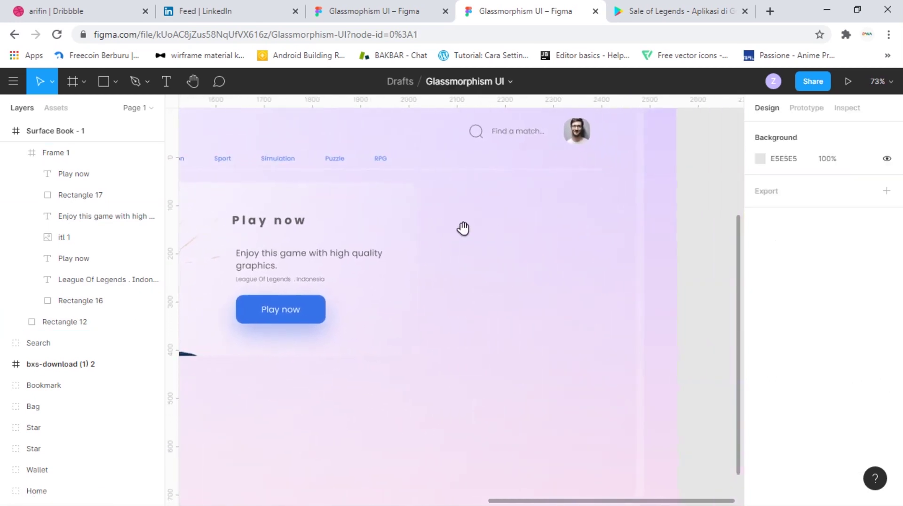
{"action": "scroll", "coordinate": [463, 229], "scroll_direction": "up", "scroll_amount": 1, "text": "ctrl"}
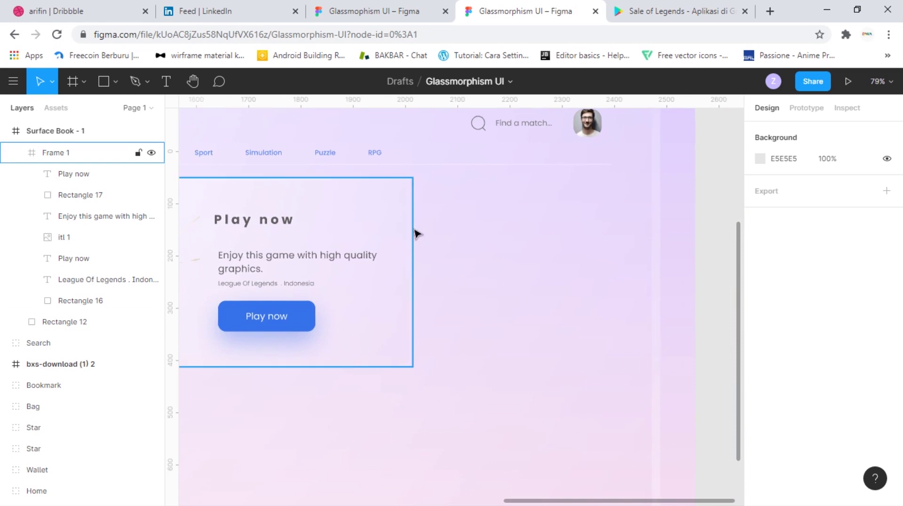
Draw a 369.87-wide rectangle beside the banner, level with the banner's top edge
{"action": "key", "text": "r"}
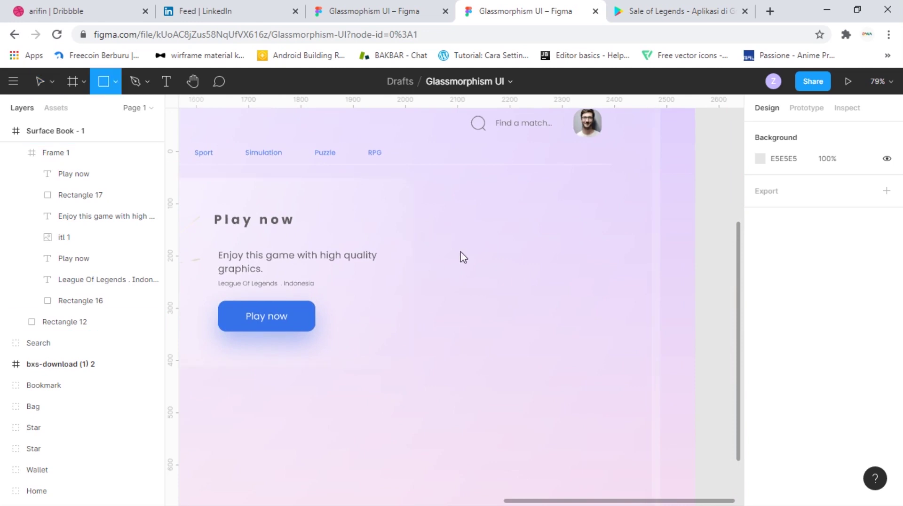
{"action": "left_click", "coordinate": [425, 198]}
{"action": "left_click", "coordinate": [789, 192]}
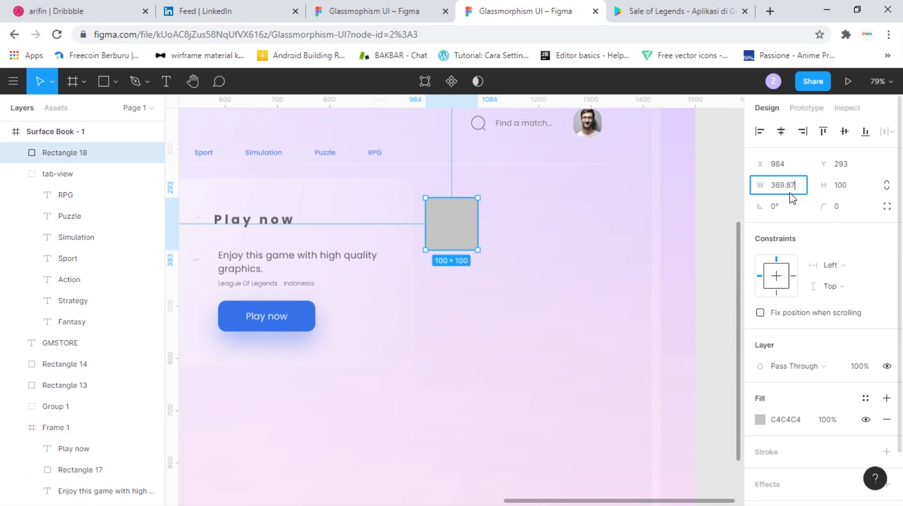
{"action": "key", "text": "Return"}
{"action": "left_click_drag", "start_coordinate": [541, 225], "coordinate": [548, 204]}
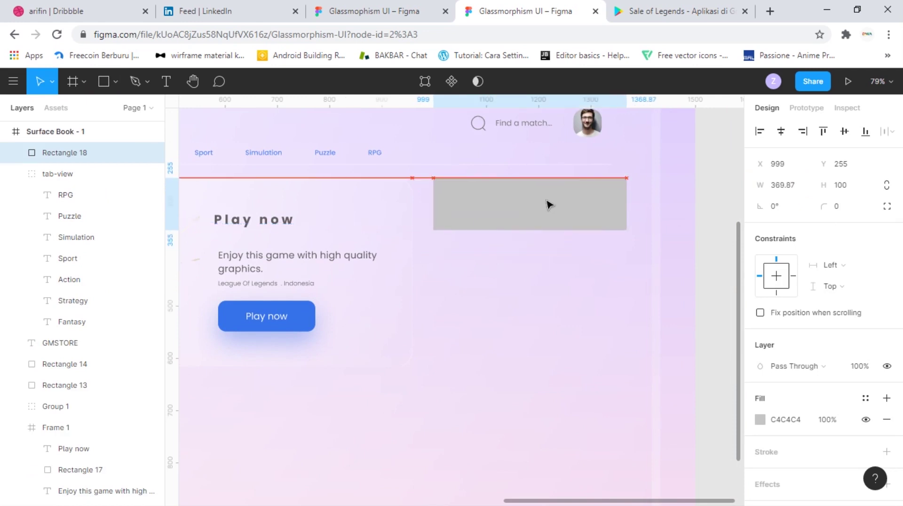
{"action": "scroll", "coordinate": [550, 205], "scroll_direction": "up", "scroll_amount": 2}
Copy the existing glass card's style properties and paste them onto the new rectangle
{"action": "right_click", "coordinate": [553, 206]}
{"action": "left_click", "coordinate": [460, 198]}
{"action": "left_click", "coordinate": [308, 195]}
{"action": "right_click", "coordinate": [304, 196]}
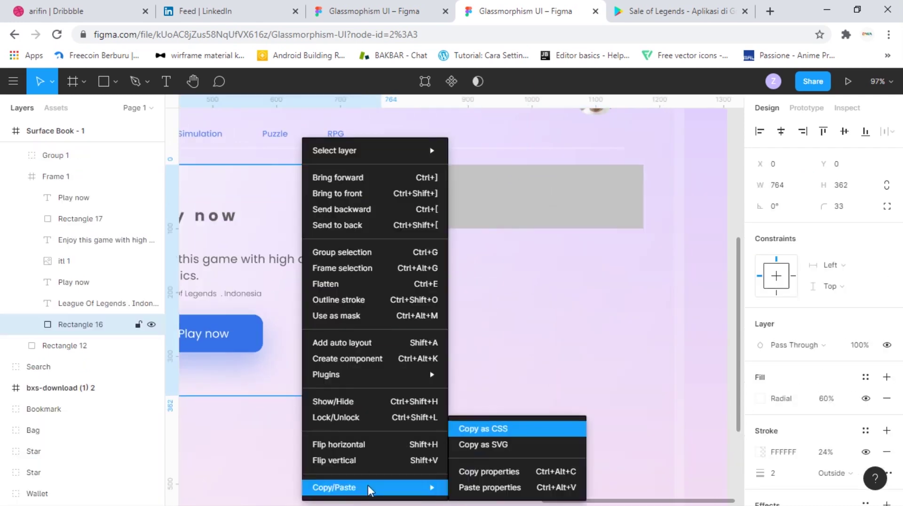
{"action": "left_click", "coordinate": [489, 471]}
{"action": "right_click", "coordinate": [535, 190]}
{"action": "left_click", "coordinate": [715, 486]}
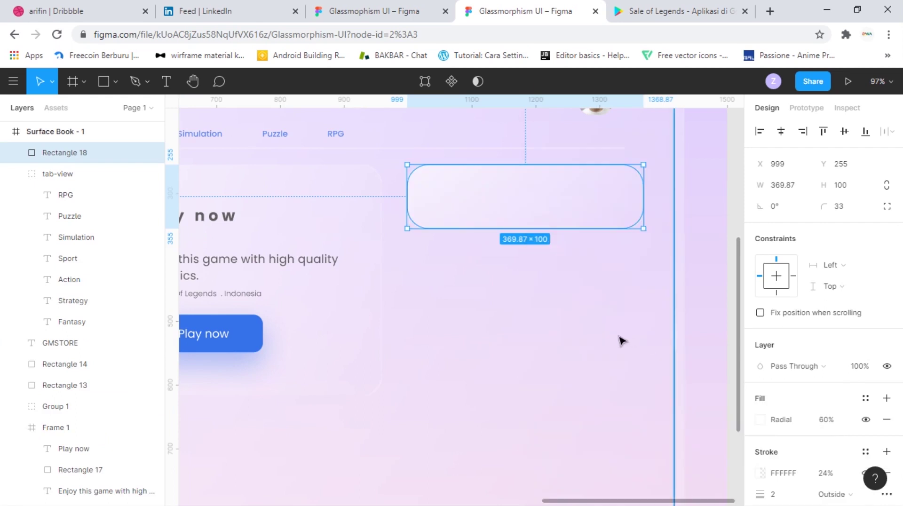
{"action": "scroll", "coordinate": [789, 329], "scroll_direction": "down", "scroll_amount": 3}
Give the new glass card a 1 px border and a 17 corner radius
{"action": "left_click", "coordinate": [780, 372]}
{"action": "type", "text": "1"}
{"action": "key", "text": "Return"}
{"action": "scroll", "coordinate": [800, 258], "scroll_direction": "up", "scroll_amount": 3}
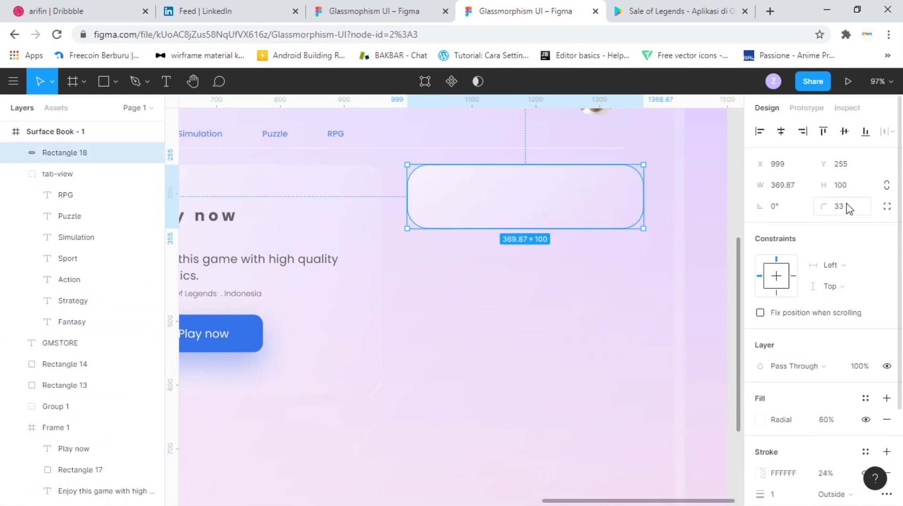
{"action": "left_click_drag", "start_coordinate": [829, 206], "coordinate": [610, 235]}
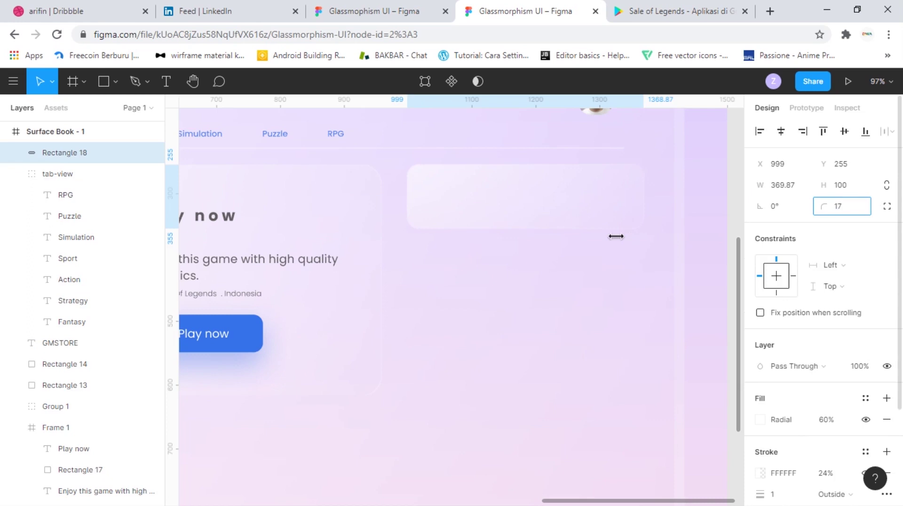
Set the new glass card's height to 167.34
{"action": "left_click", "coordinate": [691, 262]}
{"action": "scroll", "coordinate": [691, 262], "scroll_direction": "down", "scroll_amount": 2}
{"action": "scroll", "coordinate": [691, 264], "scroll_direction": "down", "scroll_amount": 3}
{"action": "scroll", "coordinate": [681, 294], "scroll_direction": "down", "scroll_amount": 2}
{"action": "left_click", "coordinate": [577, 319]}
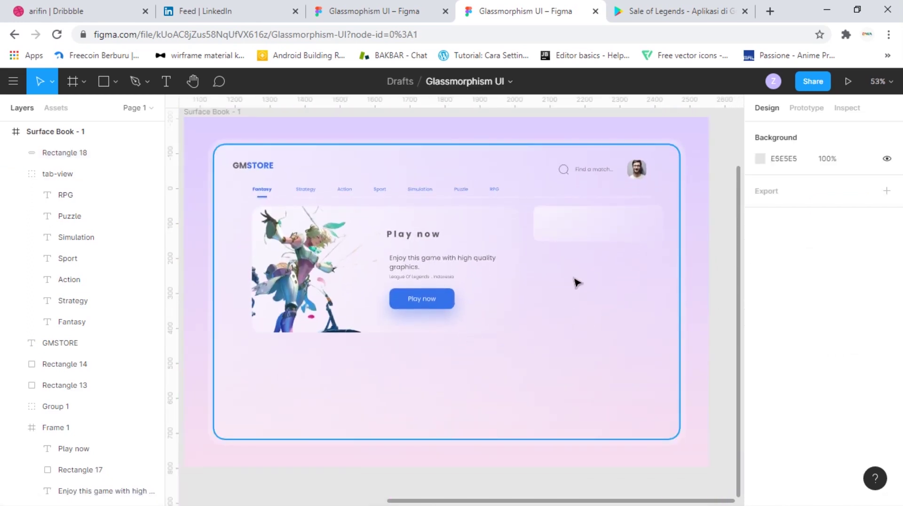
{"action": "left_click", "coordinate": [577, 249]}
{"action": "scroll", "coordinate": [576, 248], "scroll_direction": "up", "scroll_amount": 2}
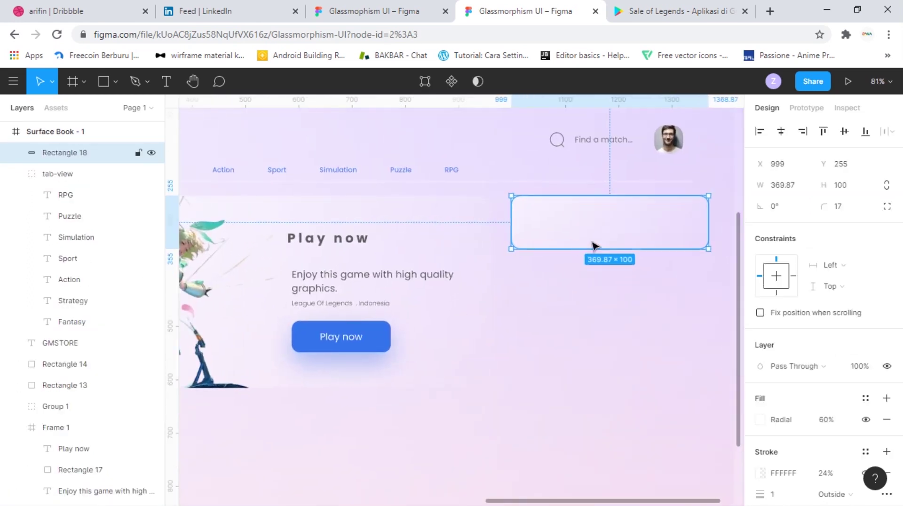
{"action": "left_click", "coordinate": [861, 188]}
{"action": "type", "text": "167.34"}
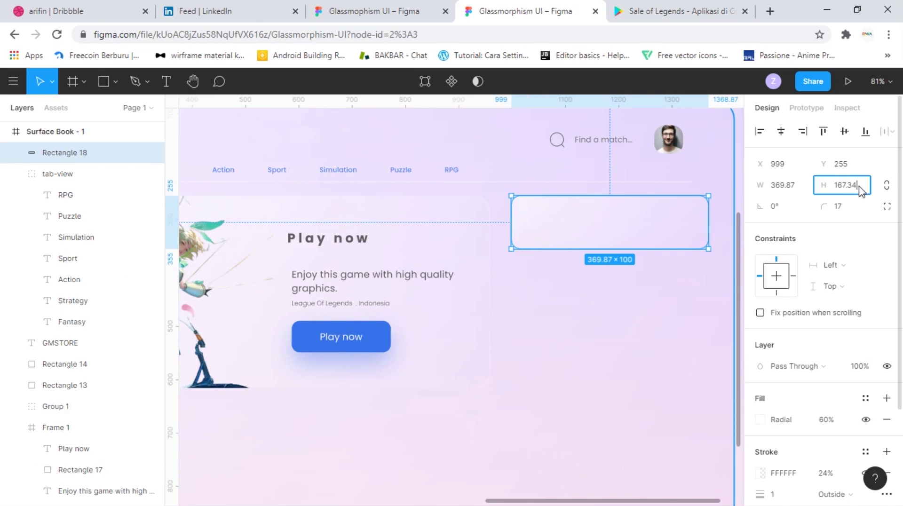
{"action": "key", "text": "Return"}
{"action": "scroll", "coordinate": [629, 301], "scroll_direction": "down", "scroll_amount": 2, "text": "ctrl"}
{"action": "scroll", "coordinate": [628, 304], "scroll_direction": "down", "scroll_amount": 1, "text": "ctrl"}
{"action": "scroll", "coordinate": [629, 303], "scroll_direction": "down", "scroll_amount": 1, "text": "ctrl"}
{"action": "scroll", "coordinate": [628, 303], "scroll_direction": "down", "scroll_amount": 1, "text": "ctrl"}
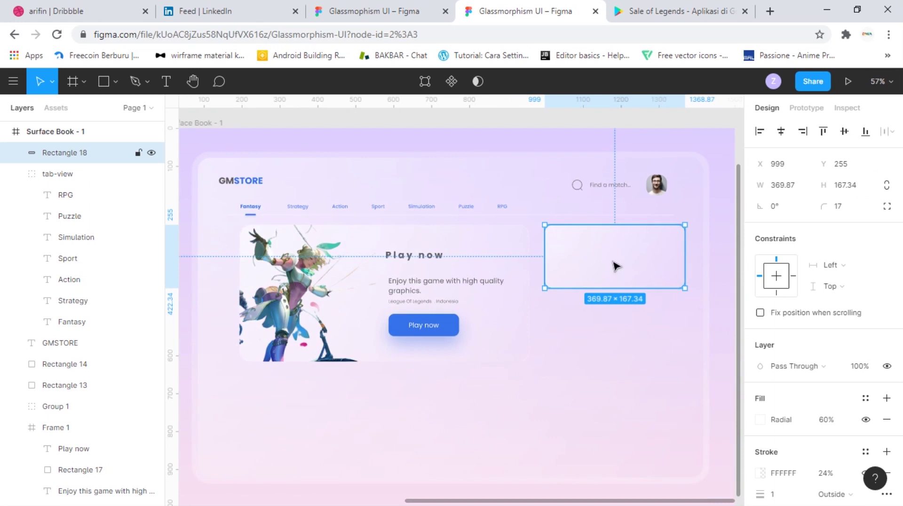
{"action": "left_click", "coordinate": [520, 306]}
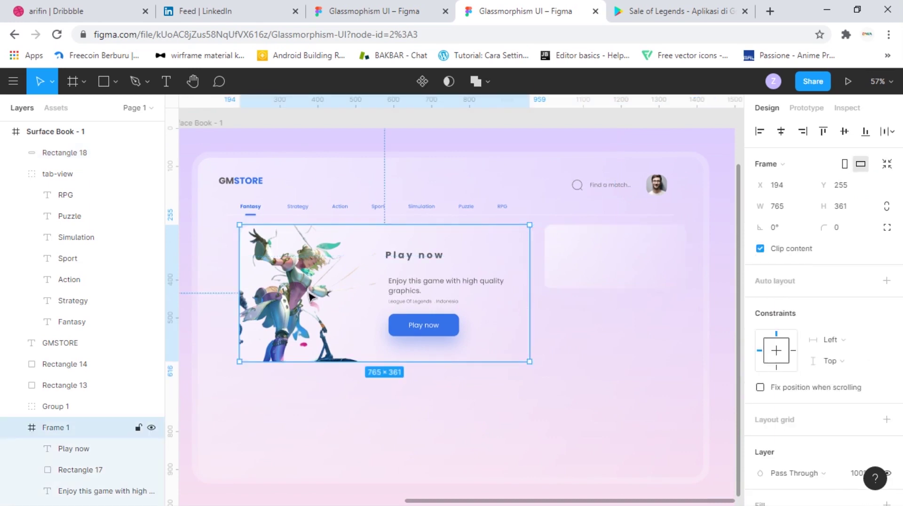
Group the Play now button's shape and label and name the group btn
{"action": "left_click", "coordinate": [310, 296]}
{"action": "left_click", "coordinate": [414, 255], "text": "shift"}
{"action": "left_click", "coordinate": [418, 284], "text": "shift"}
{"action": "left_click", "coordinate": [417, 301], "text": "shift"}
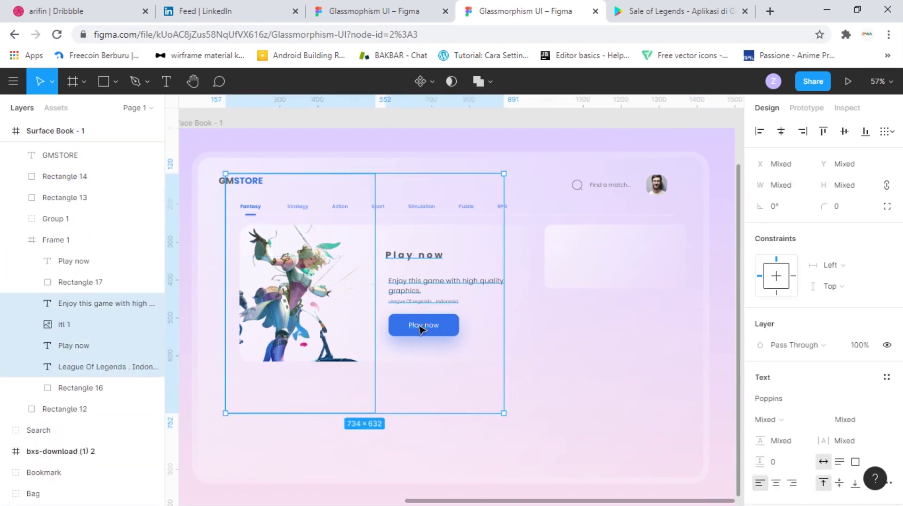
{"action": "scroll", "coordinate": [420, 329], "scroll_direction": "up", "scroll_amount": 3, "text": "ctrl"}
{"action": "left_click", "coordinate": [425, 323]}
{"action": "left_click", "coordinate": [430, 322], "text": "shift"}
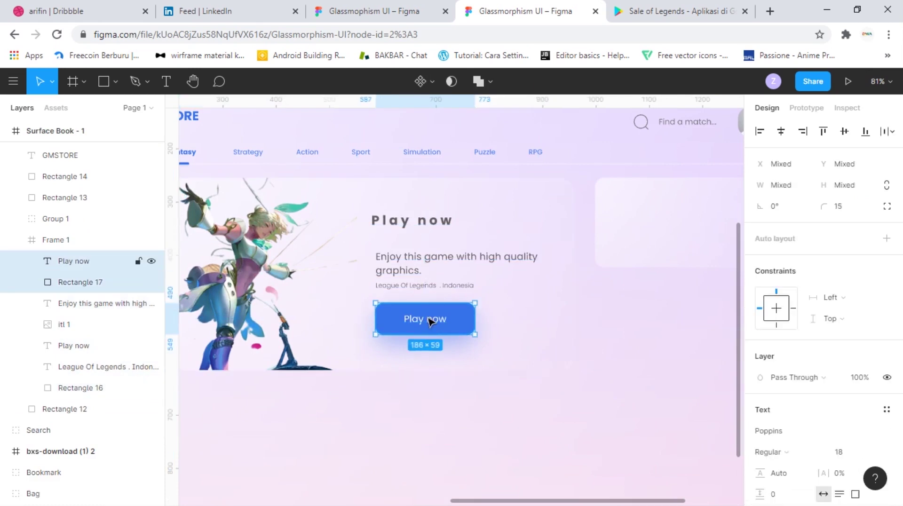
{"action": "key", "text": "ctrl+g"}
{"action": "double_click", "coordinate": [83, 261]}
{"action": "type", "text": "bt"}
{"action": "key", "text": "Return"}
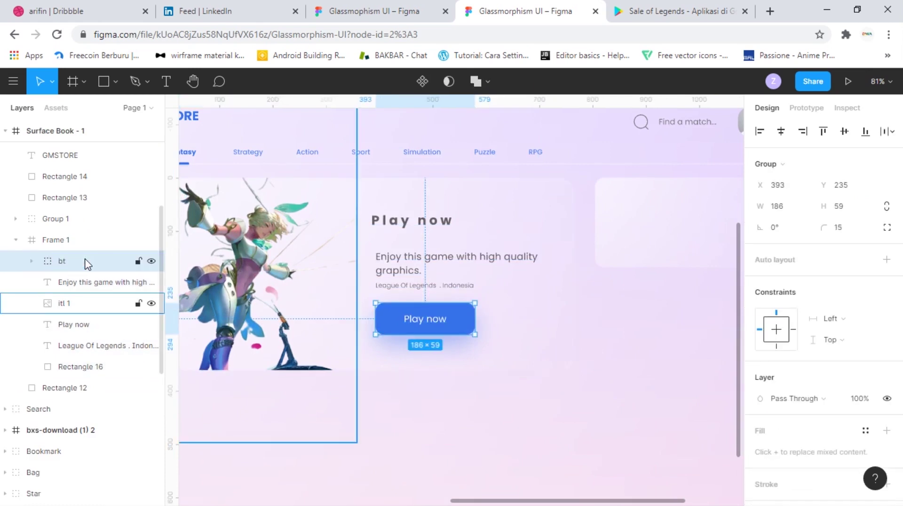
{"action": "double_click", "coordinate": [64, 261]}
{"action": "type", "text": "btn"}
{"action": "key", "text": "Return"}
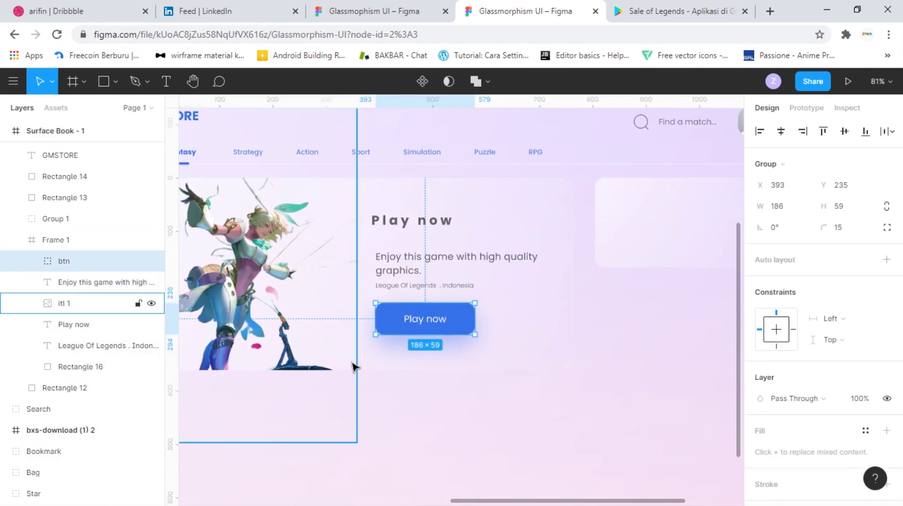
Group the banner image, text, button and glass card layers as banner
{"action": "left_click", "coordinate": [353, 364]}
{"action": "left_click", "coordinate": [426, 230], "text": "shift"}
{"action": "left_click", "coordinate": [423, 258], "text": "shift"}
{"action": "left_click", "coordinate": [423, 285], "text": "shift"}
{"action": "left_click", "coordinate": [416, 319], "text": "shift"}
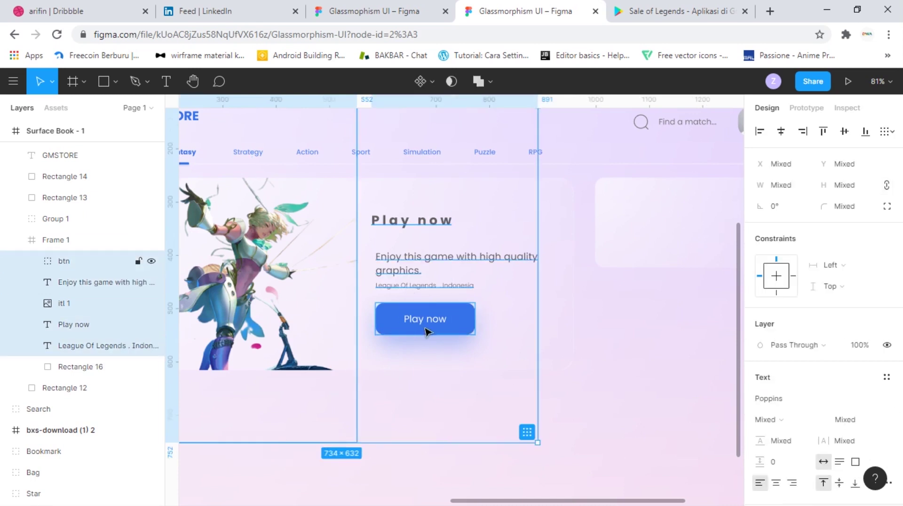
{"action": "left_click", "coordinate": [489, 354], "text": "shift"}
{"action": "scroll", "coordinate": [489, 353], "scroll_direction": "down", "scroll_amount": 1}
{"action": "key", "text": "ctrl+g"}
{"action": "double_click", "coordinate": [80, 261]}
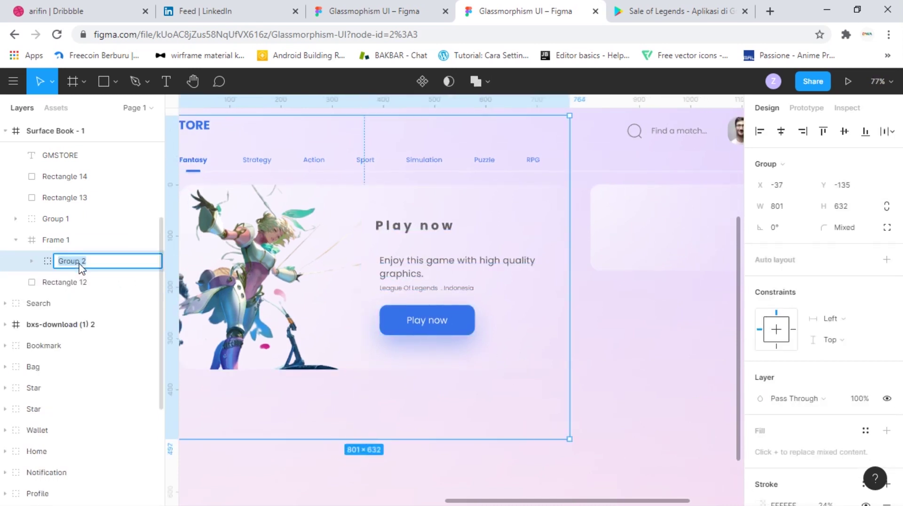
{"action": "type", "text": "banner"}
{"action": "key", "text": "Return"}
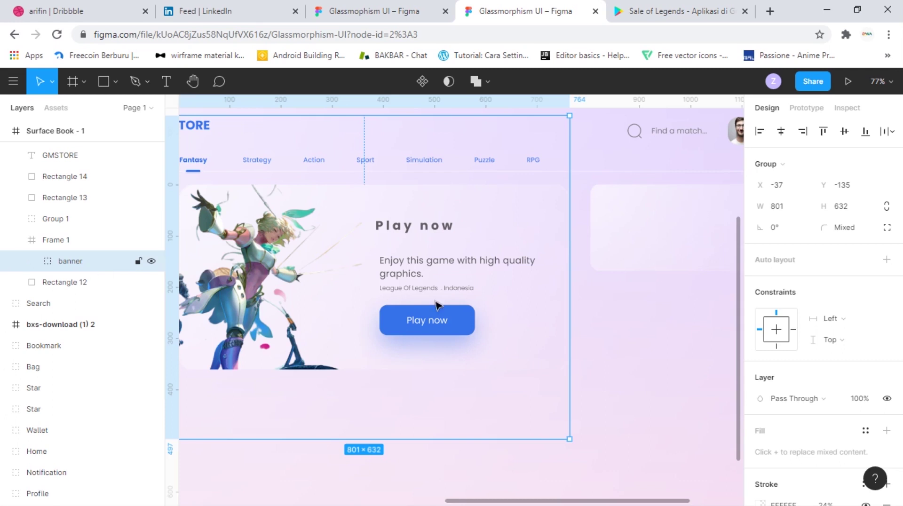
Rename the banner frame to XL-BANNER and nudge it left to X 161
{"action": "scroll", "coordinate": [433, 306], "scroll_direction": "down", "scroll_amount": 3}
{"action": "scroll", "coordinate": [316, 259], "scroll_direction": "up", "scroll_amount": 1}
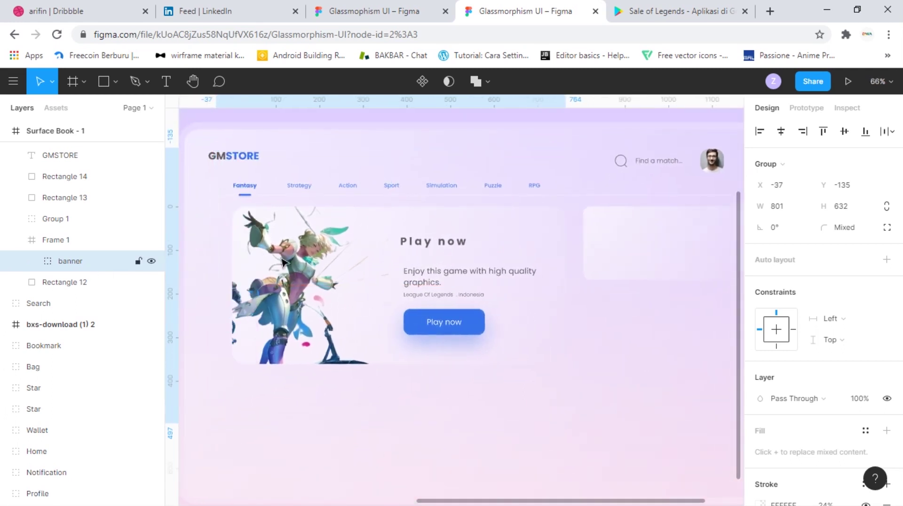
{"action": "left_click", "coordinate": [95, 251]}
{"action": "double_click", "coordinate": [57, 241]}
{"action": "type", "text": "XL-BANNER"}
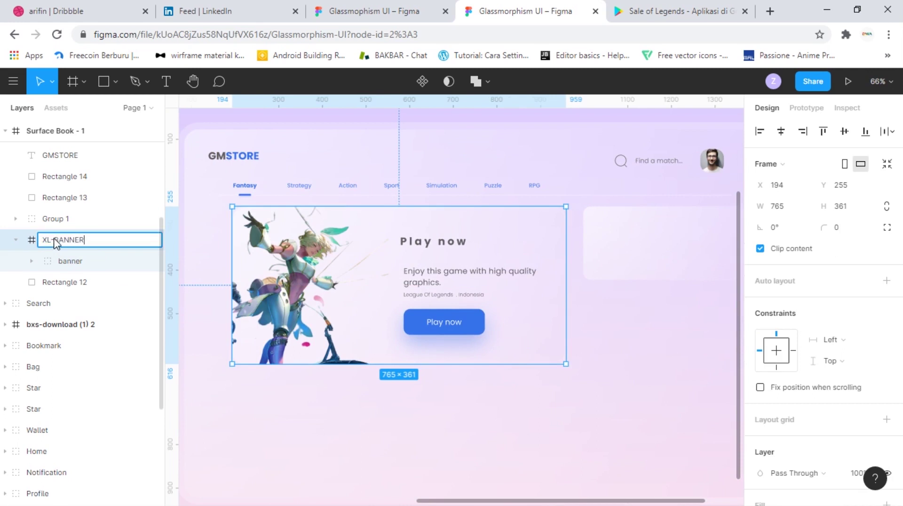
{"action": "key", "text": "Return"}
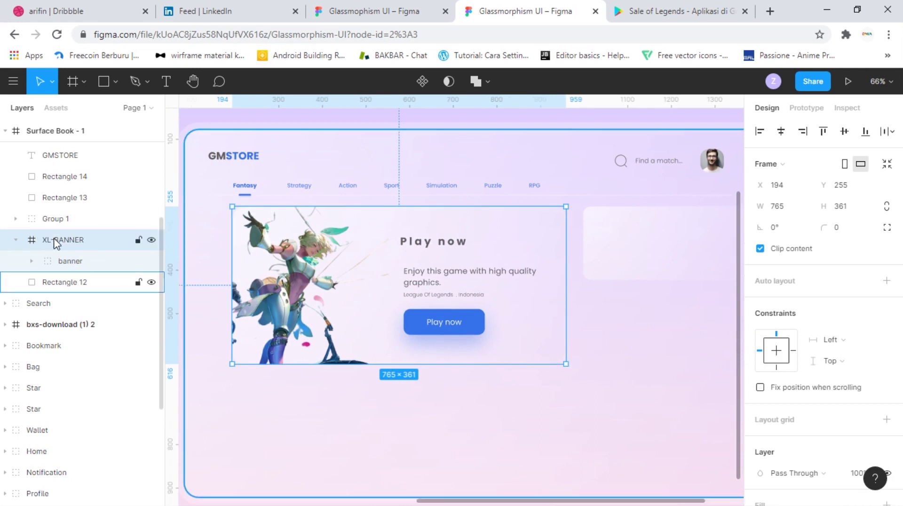
{"action": "key", "text": "shift+Left"}
{"action": "key", "text": "shift+Left"}
{"action": "key", "text": "shift+Left"}
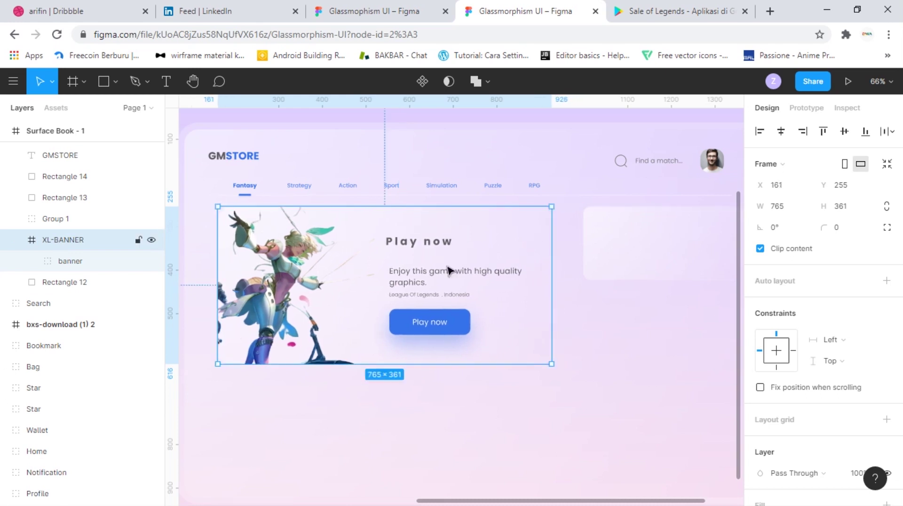
Settle the glass card at X 970 and add a vertical guide near x 1338
{"action": "left_click", "coordinate": [645, 326]}
{"action": "left_click_drag", "start_coordinate": [645, 326], "coordinate": [563, 319]}
{"action": "left_click_drag", "start_coordinate": [599, 246], "coordinate": [602, 248]}
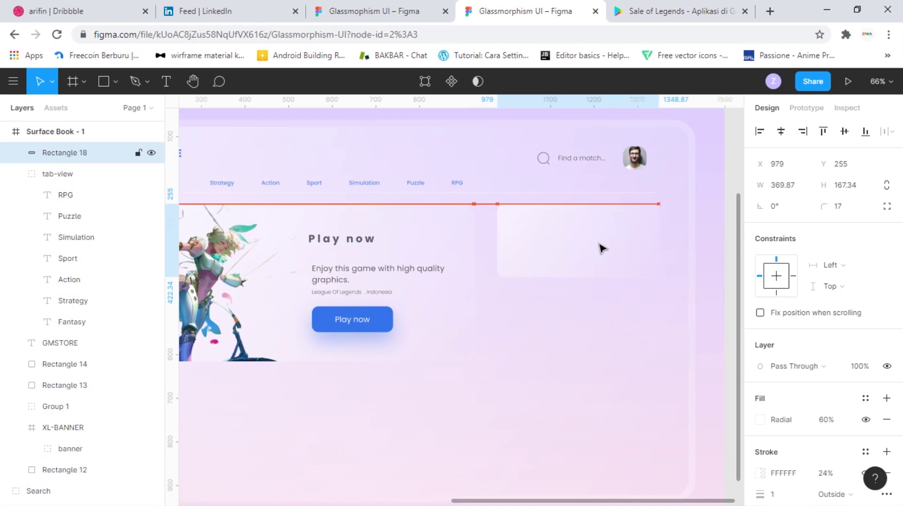
{"action": "left_click_drag", "start_coordinate": [602, 248], "coordinate": [602, 248]}
{"action": "scroll", "coordinate": [673, 234], "scroll_direction": "up", "scroll_amount": 5}
{"action": "mouse_move", "coordinate": [180, 249]}
{"action": "left_mouse_down"}
{"action": "mouse_move", "coordinate": [174, 188]}
{"action": "mouse_move", "coordinate": [640, 241]}
{"action": "mouse_move", "coordinate": [629, 245]}
{"action": "left_mouse_up"}
{"action": "left_click", "coordinate": [635, 282]}
{"action": "scroll", "coordinate": [662, 302], "scroll_direction": "down", "scroll_amount": 3}
{"action": "scroll", "coordinate": [554, 357], "scroll_direction": "down", "scroll_amount": 3}
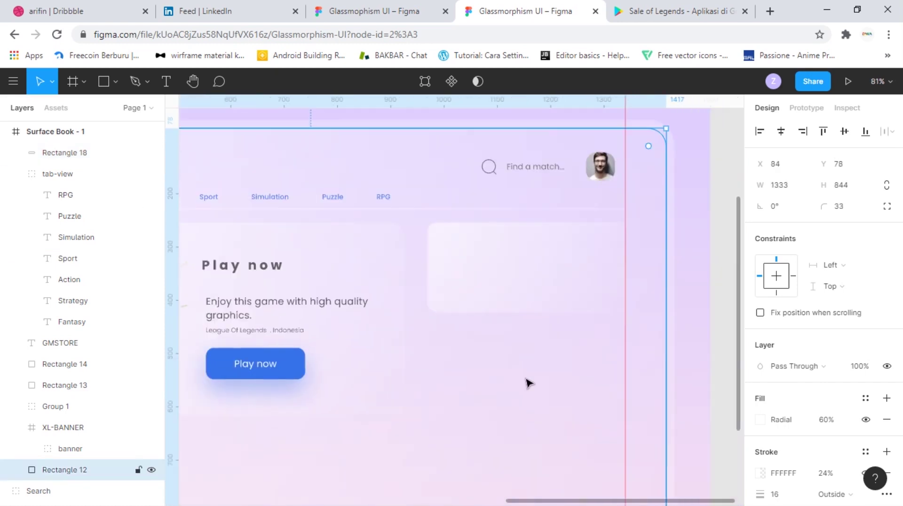
{"action": "scroll", "coordinate": [529, 382], "scroll_direction": "down", "scroll_amount": 3}
{"action": "scroll", "coordinate": [528, 378], "scroll_direction": "down", "scroll_amount": 2}
{"action": "scroll", "coordinate": [383, 376], "scroll_direction": "up", "scroll_amount": 2}
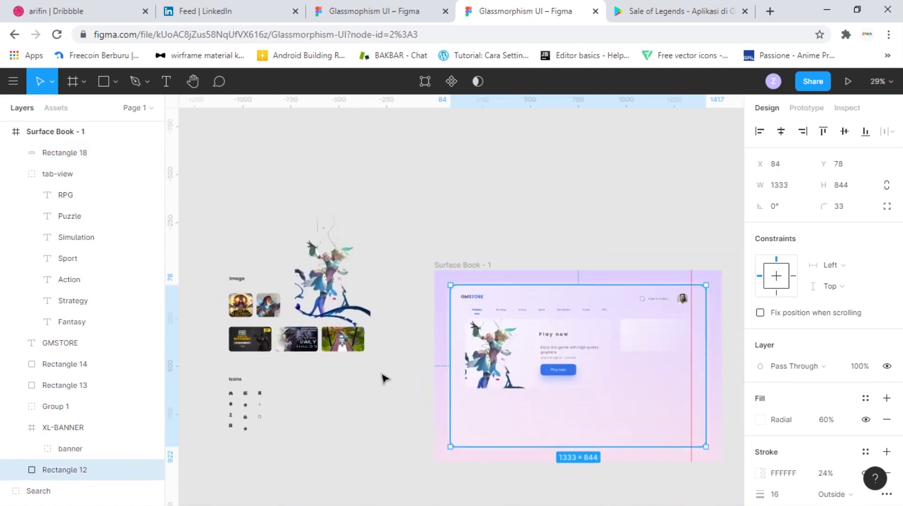
Move the Sale of Legends game icon into the glass card and centre it vertically
{"action": "left_click", "coordinate": [391, 322]}
{"action": "scroll", "coordinate": [397, 306], "scroll_direction": "up", "scroll_amount": 1}
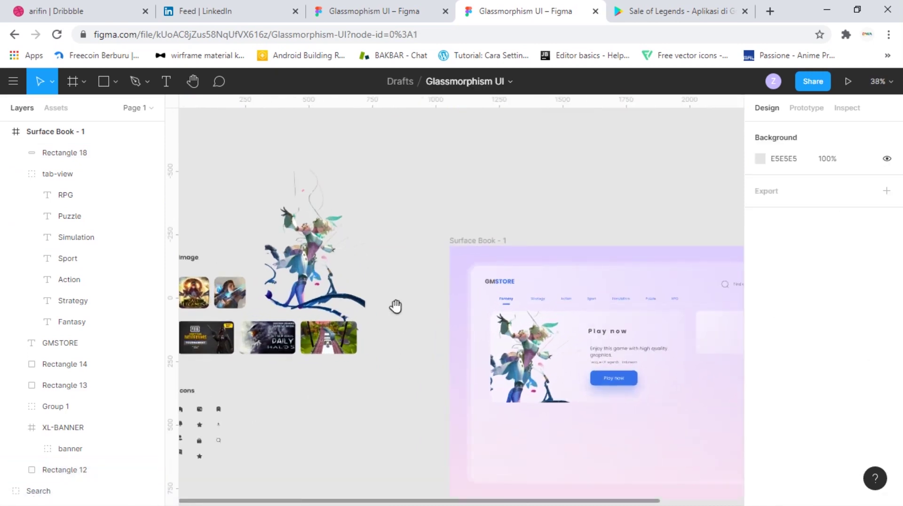
{"action": "scroll", "coordinate": [357, 308], "scroll_direction": "up", "scroll_amount": 2}
{"action": "left_click", "coordinate": [319, 281]}
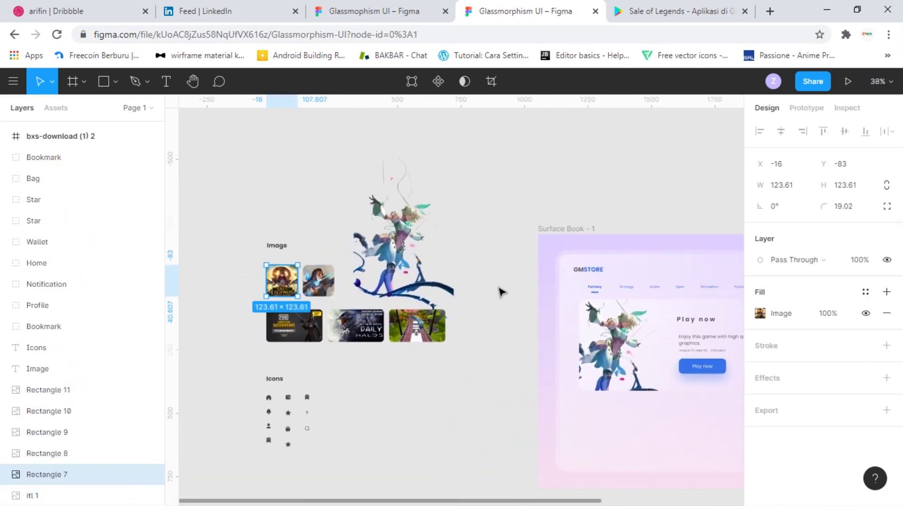
{"action": "scroll", "coordinate": [500, 292], "scroll_direction": "right", "scroll_amount": 3}
{"action": "scroll", "coordinate": [349, 269], "scroll_direction": "down", "scroll_amount": 2}
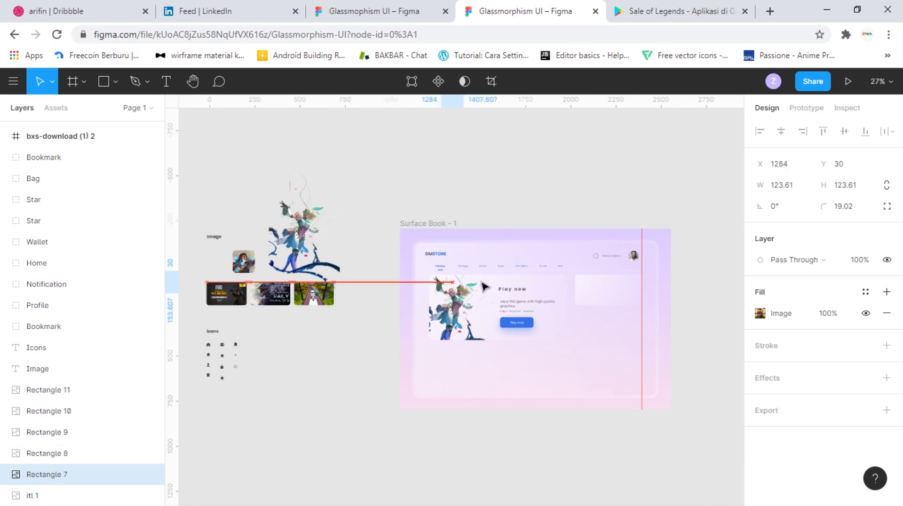
{"action": "left_click_drag", "start_coordinate": [225, 265], "coordinate": [599, 294]}
{"action": "scroll", "coordinate": [620, 303], "scroll_direction": "up", "scroll_amount": 3}
{"action": "scroll", "coordinate": [620, 303], "scroll_direction": "up", "scroll_amount": 2}
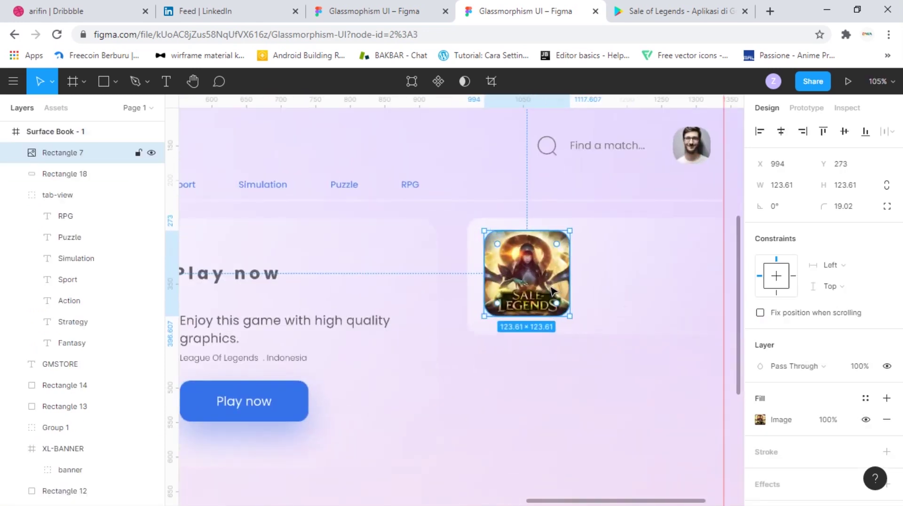
{"action": "left_click_drag", "start_coordinate": [550, 292], "coordinate": [551, 290]}
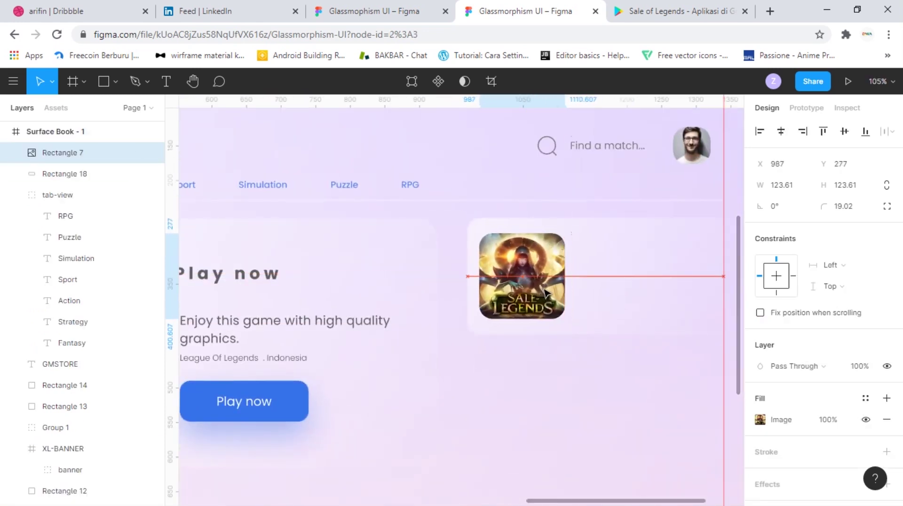
{"action": "left_click", "coordinate": [594, 286], "text": "shift"}
{"action": "left_click", "coordinate": [844, 133]}
{"action": "left_click", "coordinate": [604, 388]}
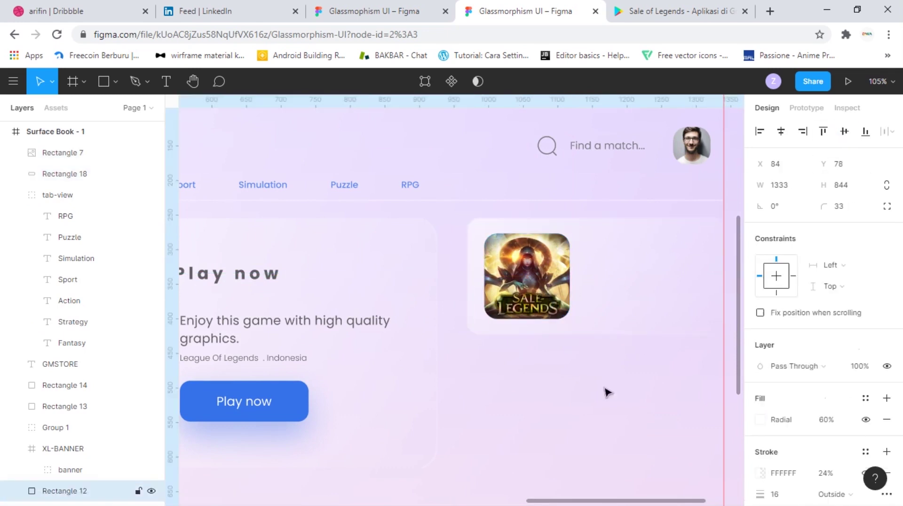
Add a 'Sale of legends' title with 0% letter spacing right of the game icon
{"action": "left_click_drag", "start_coordinate": [605, 389], "coordinate": [503, 384]}
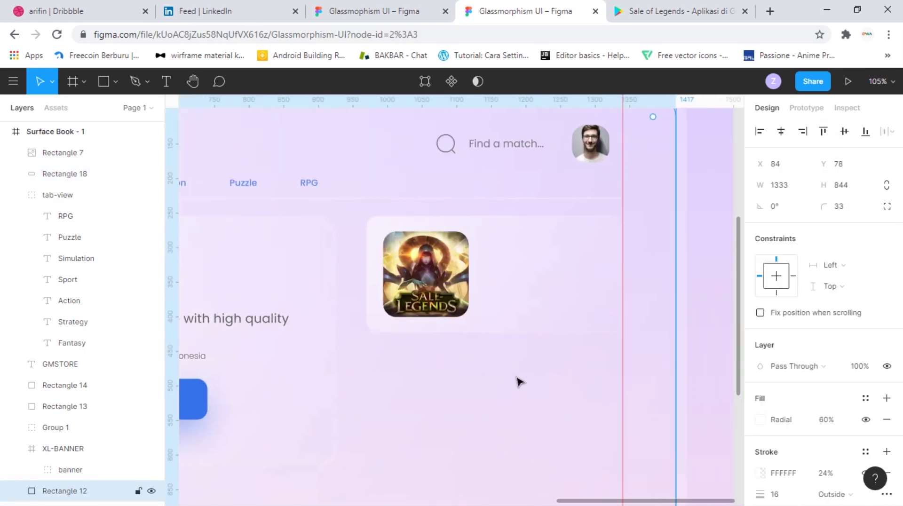
{"action": "scroll", "coordinate": [591, 363], "scroll_direction": "up", "scroll_amount": 1, "text": "ctrl"}
{"action": "scroll", "coordinate": [592, 365], "scroll_direction": "up", "scroll_amount": 1, "text": "ctrl"}
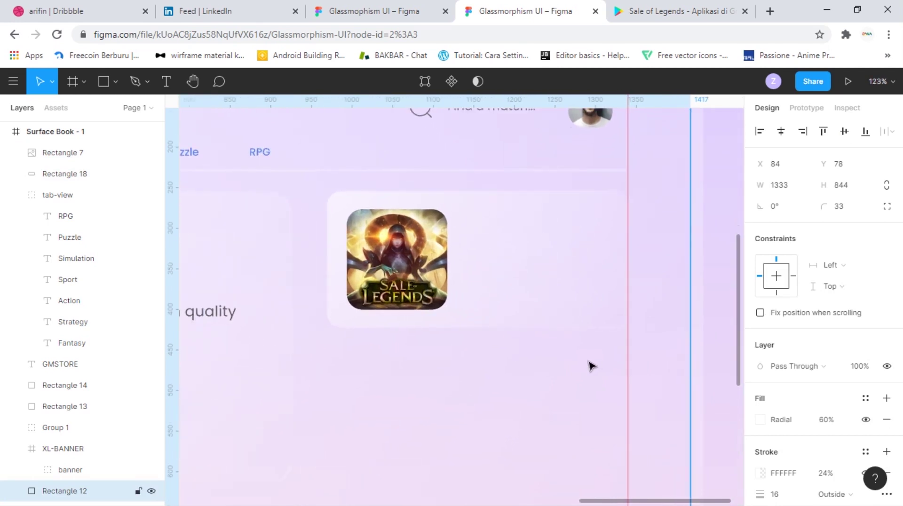
{"action": "left_click", "coordinate": [583, 318]}
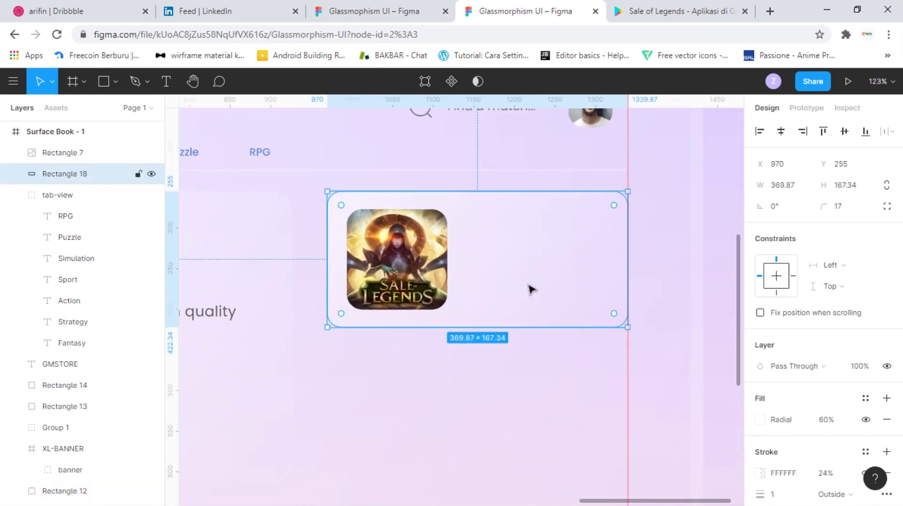
{"action": "key", "text": "t"}
{"action": "left_click", "coordinate": [476, 225]}
{"action": "type", "text": "Sae"}
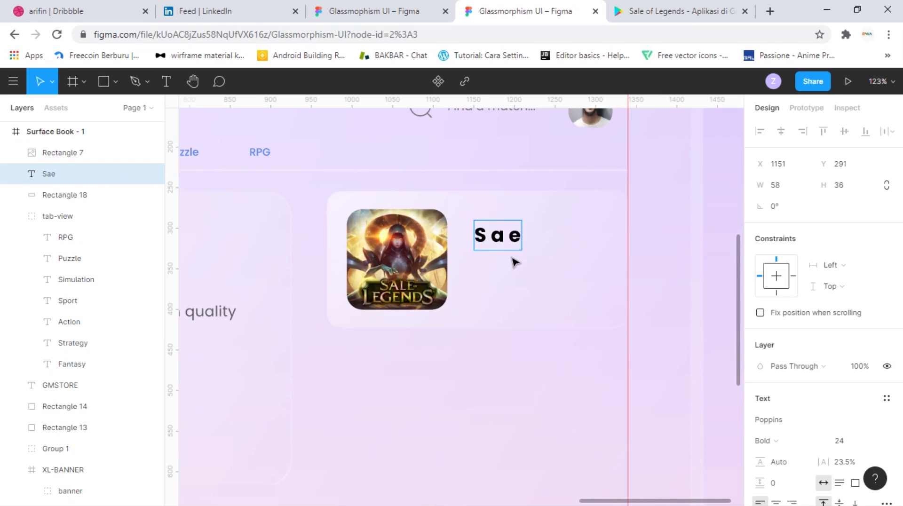
{"action": "scroll", "coordinate": [741, 339], "scroll_direction": "down", "scroll_amount": 2}
{"action": "left_click", "coordinate": [845, 463]}
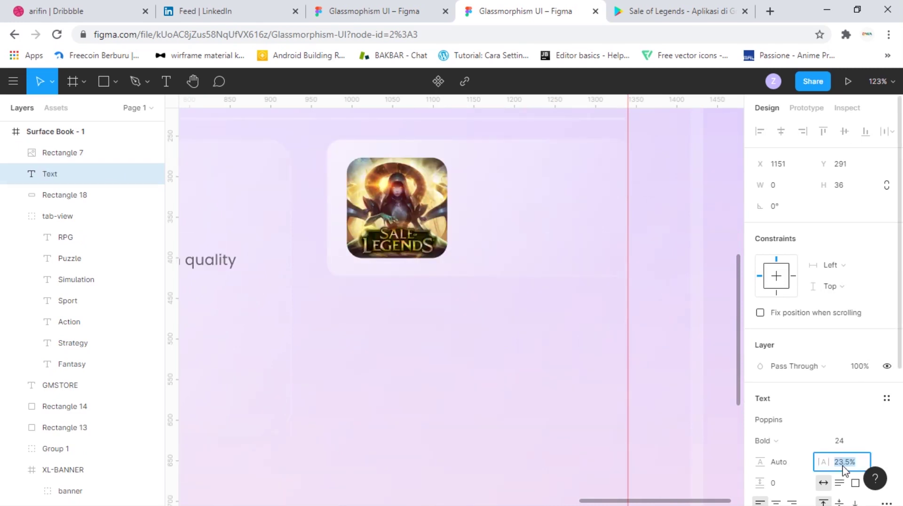
{"action": "type", "text": "0Sale of"}
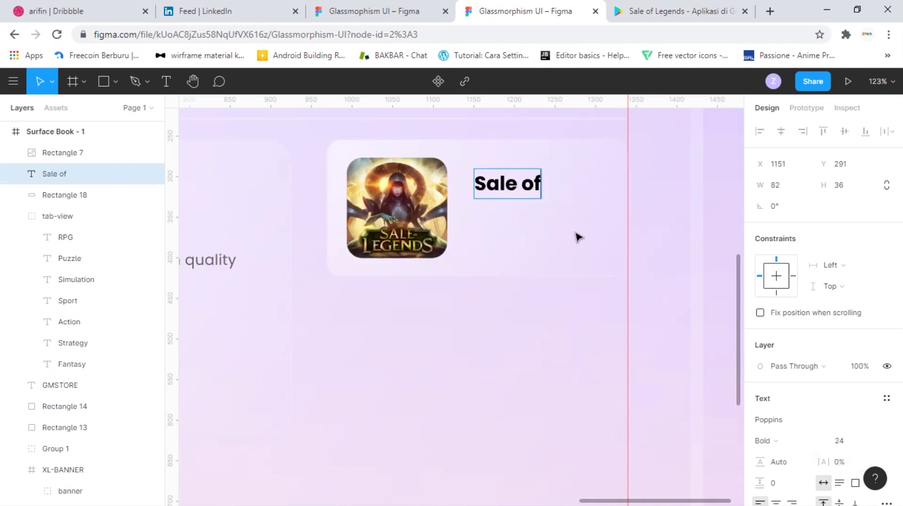
{"action": "type", "text": " legends"}
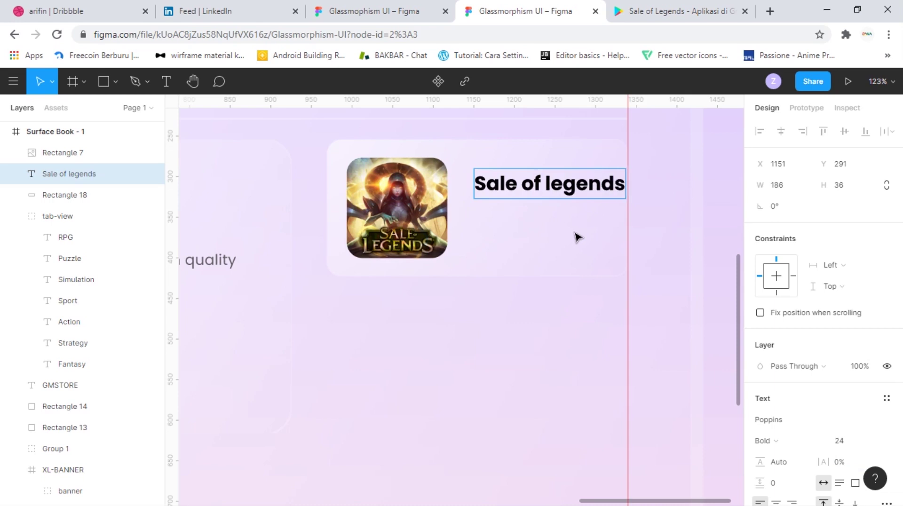
{"action": "key", "text": "Escape"}
Colour the title grey 615F5F from the document colours
{"action": "scroll", "coordinate": [578, 237], "scroll_direction": "up", "scroll_amount": 2}
{"action": "scroll", "coordinate": [786, 306], "scroll_direction": "down", "scroll_amount": 4}
{"action": "scroll", "coordinate": [759, 358], "scroll_direction": "down", "scroll_amount": 1}
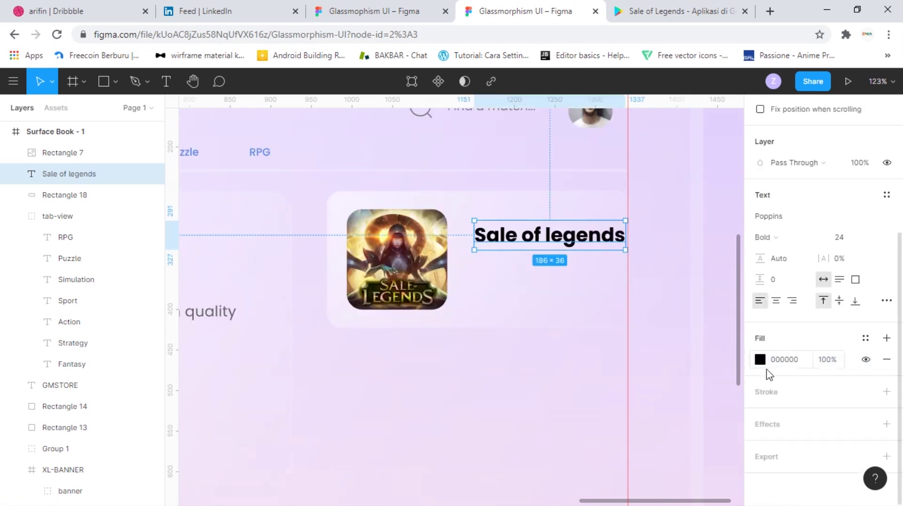
{"action": "left_click", "coordinate": [760, 359]}
{"action": "type", "text": "474747"}
{"action": "key", "text": "Return"}
{"action": "left_click", "coordinate": [598, 234]}
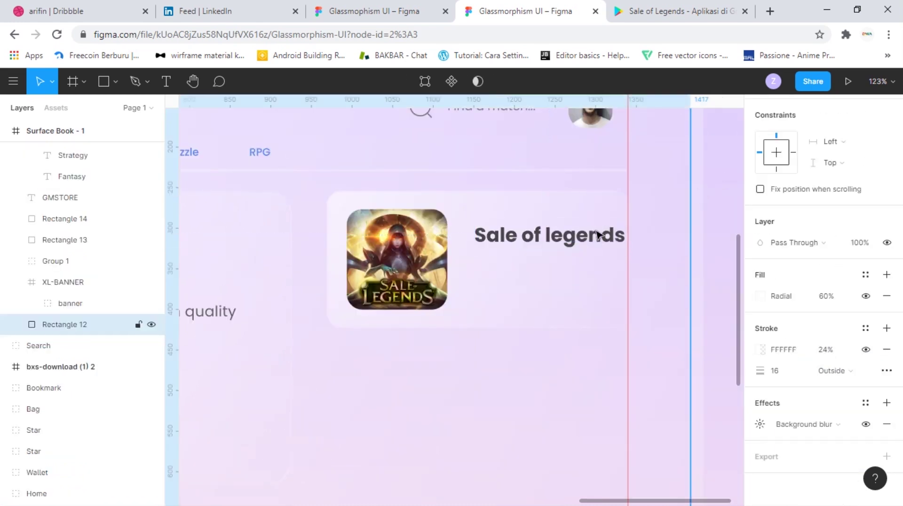
{"action": "left_click", "coordinate": [598, 234]}
{"action": "left_click", "coordinate": [760, 359]}
{"action": "left_click", "coordinate": [649, 442]}
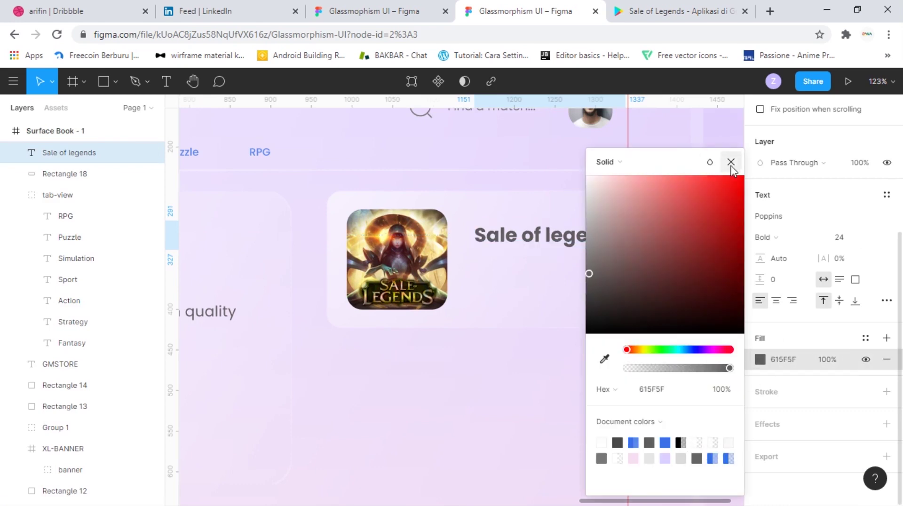
{"action": "left_click", "coordinate": [730, 162]}
Set the title's font size to 18 and nudge it slightly right
{"action": "left_click", "coordinate": [604, 236]}
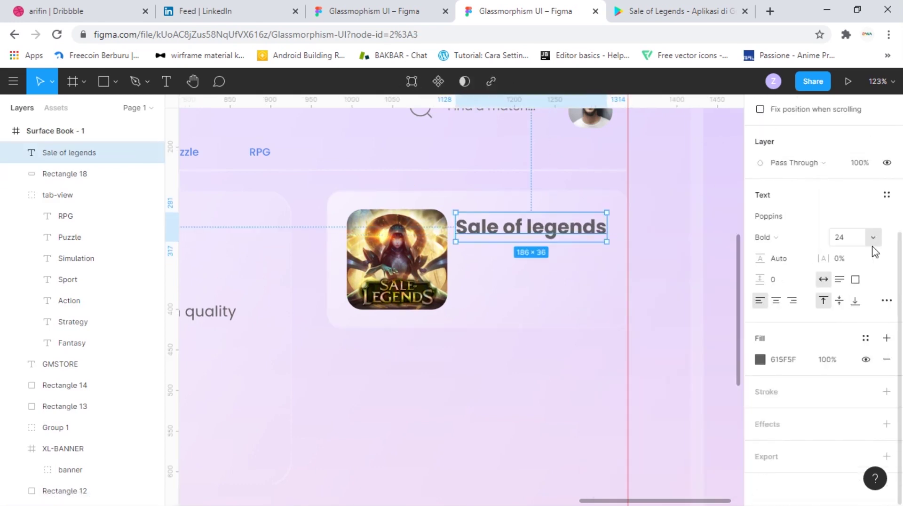
{"action": "left_click", "coordinate": [872, 237]}
{"action": "left_click", "coordinate": [877, 212]}
{"action": "left_click", "coordinate": [877, 240]}
{"action": "left_click", "coordinate": [846, 260]}
{"action": "left_click", "coordinate": [568, 227]}
{"action": "left_click", "coordinate": [564, 226]}
{"action": "left_click_drag", "start_coordinate": [564, 226], "coordinate": [579, 236]}
{"action": "left_click", "coordinate": [572, 250]}
{"action": "left_click", "coordinate": [569, 224]}
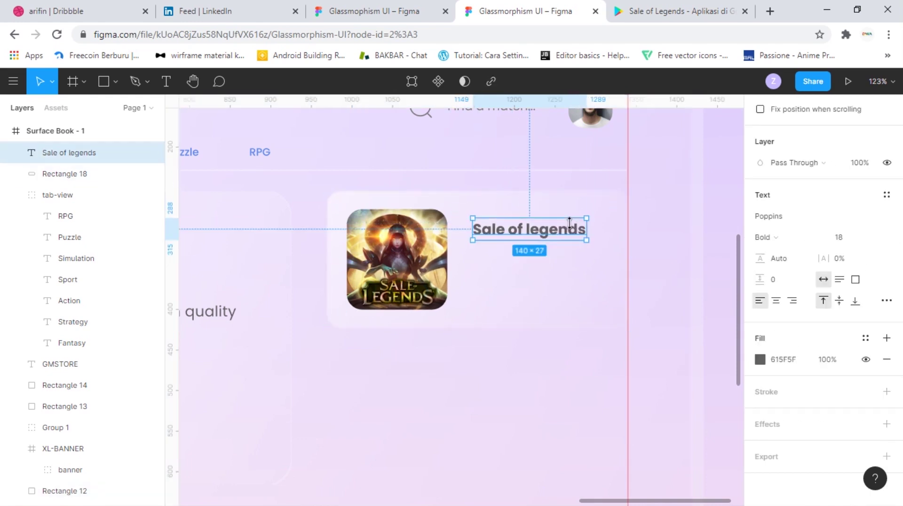
Start a size-13 text line below the title for 'Ensure that you'll get notified'
{"action": "left_click", "coordinate": [526, 249]}
{"action": "key", "text": "t"}
{"action": "left_click", "coordinate": [503, 268]}
{"action": "left_click", "coordinate": [872, 237]}
{"action": "left_click", "coordinate": [862, 207]}
{"action": "type", "text": "Ensure that you'll get notified"}
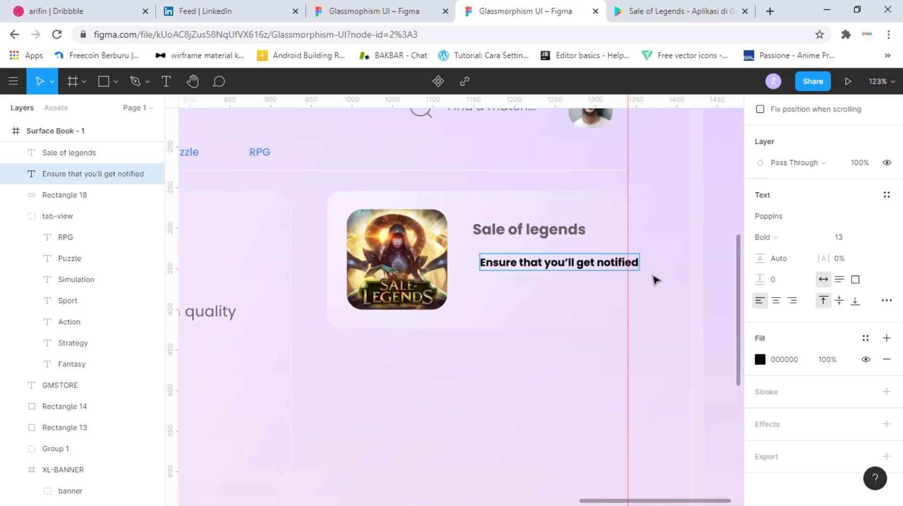
Make the notification line Regular weight with a darker grey fill
{"action": "key", "text": "Escape"}
{"action": "left_click", "coordinate": [790, 237]}
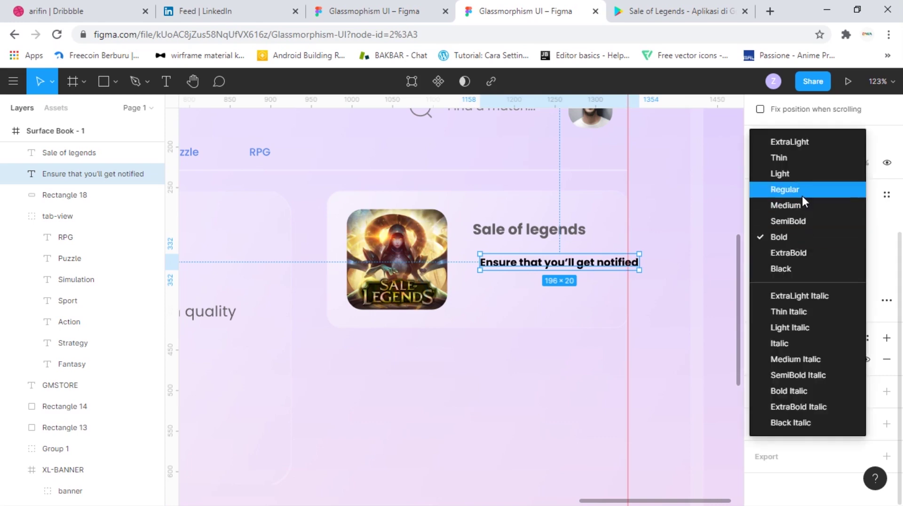
{"action": "left_click", "coordinate": [800, 188]}
{"action": "left_click", "coordinate": [759, 360]}
{"action": "left_click", "coordinate": [703, 298]}
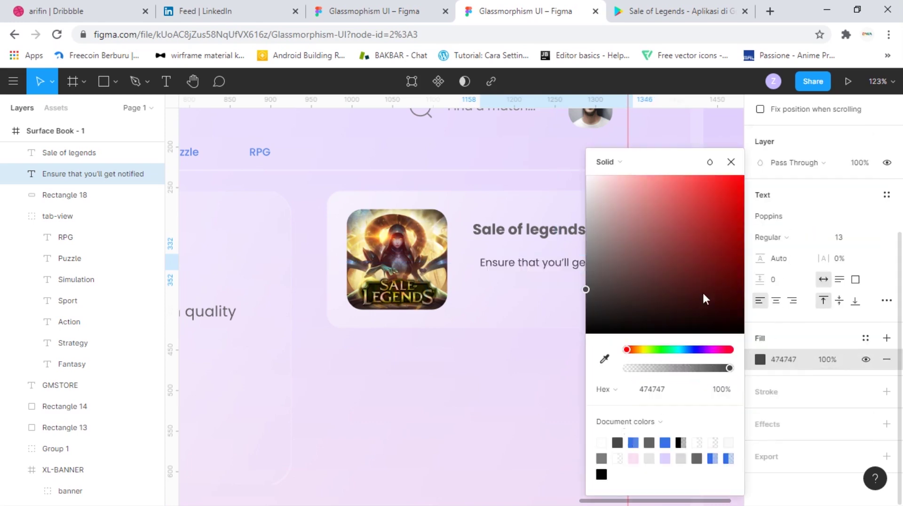
{"action": "left_click", "coordinate": [729, 170]}
Give the 'Sale of legends' title the dark grey 474747 fill
{"action": "left_click", "coordinate": [555, 231]}
{"action": "left_click", "coordinate": [759, 360]}
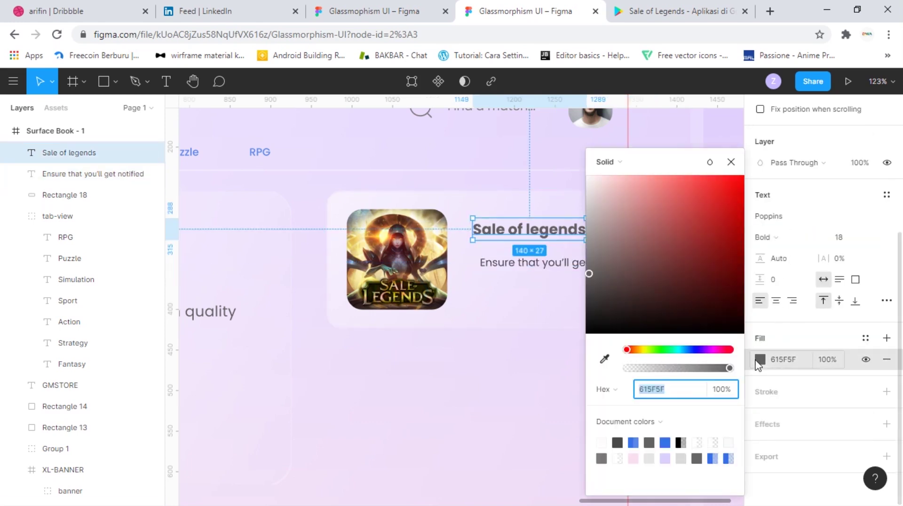
{"action": "left_click", "coordinate": [653, 442]}
{"action": "left_click", "coordinate": [617, 442]}
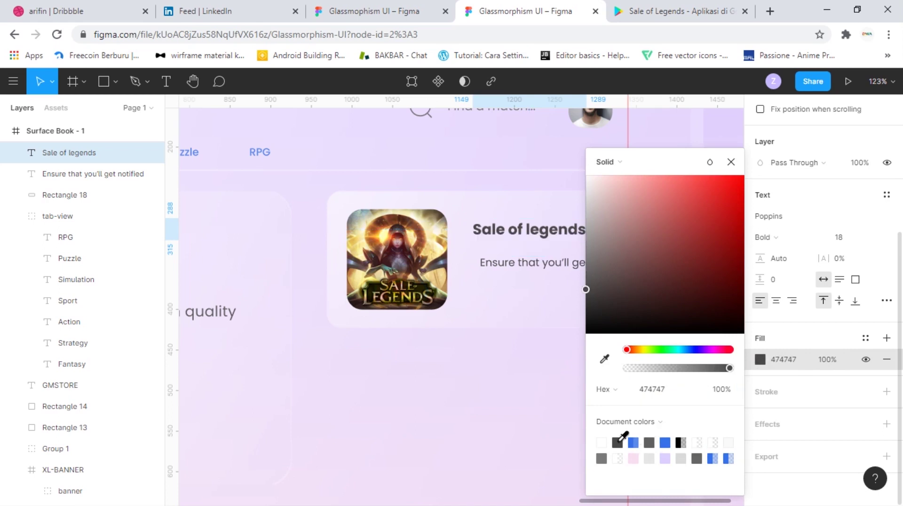
{"action": "left_click", "coordinate": [731, 162]}
Left-align the description with the title and extend it onto a second line
{"action": "left_click", "coordinate": [611, 262]}
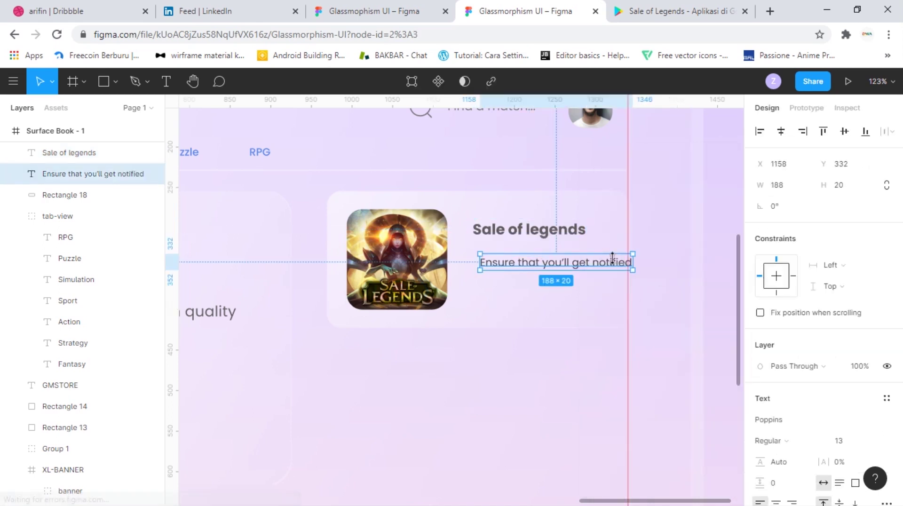
{"action": "left_click_drag", "start_coordinate": [625, 264], "coordinate": [620, 262]}
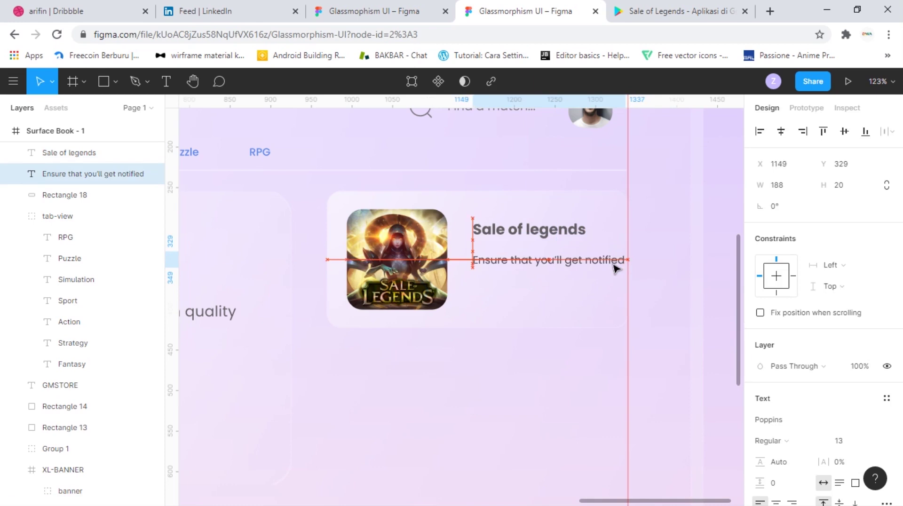
{"action": "double_click", "coordinate": [584, 266]}
{"action": "key", "text": "End"}
{"action": "type", "text": "w"}
{"action": "key", "text": "Return"}
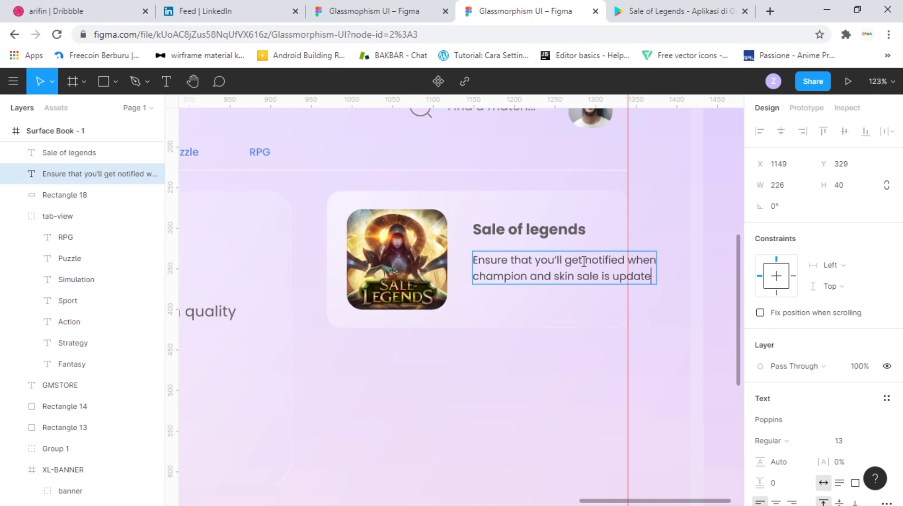
{"action": "key", "text": "Escape"}
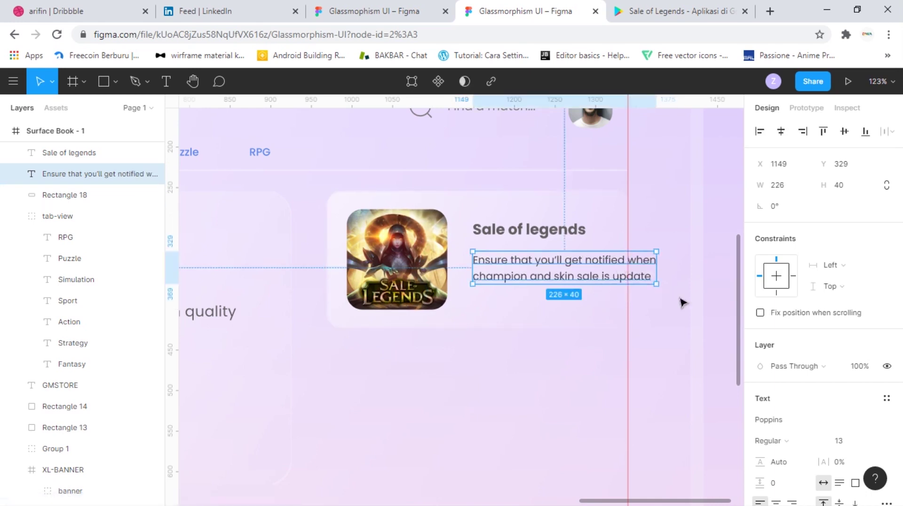
Set the description font size to 9.51
{"action": "scroll", "coordinate": [884, 272], "scroll_direction": "down", "scroll_amount": 4}
{"action": "left_click", "coordinate": [869, 242]}
{"action": "left_click", "coordinate": [852, 179]}
{"action": "left_click", "coordinate": [843, 242]}
{"action": "type", "text": ".51"}
{"action": "key", "text": "Return"}
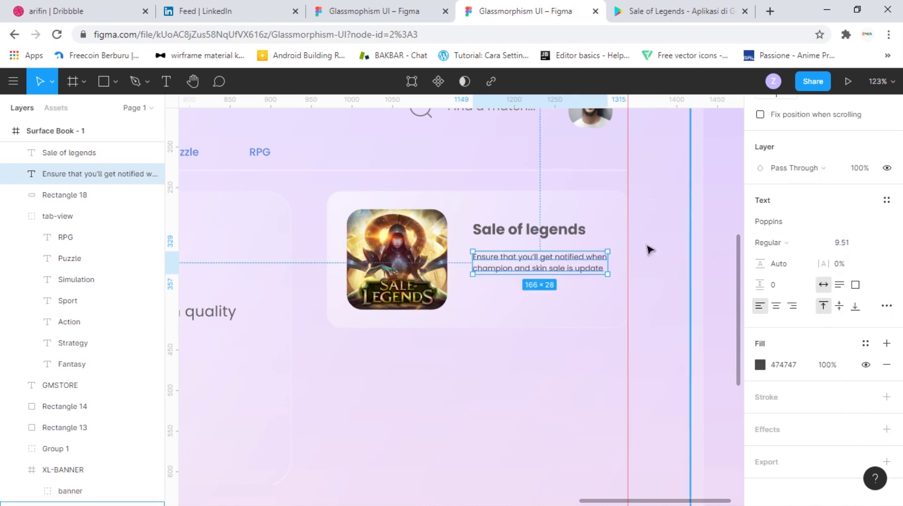
Group the title and description, then centre the group vertically against the game image
{"action": "scroll", "coordinate": [527, 249], "scroll_direction": "up", "scroll_amount": 1}
{"action": "left_click", "coordinate": [554, 229], "text": "shift"}
{"action": "left_click", "coordinate": [395, 258], "text": "shift"}
{"action": "scroll", "coordinate": [768, 202], "scroll_direction": "up", "scroll_amount": 4}
{"action": "left_click", "coordinate": [843, 134]}
{"action": "key", "text": "ctrl+z"}
{"action": "left_click", "coordinate": [558, 264]}
{"action": "left_click", "coordinate": [562, 235], "text": "shift"}
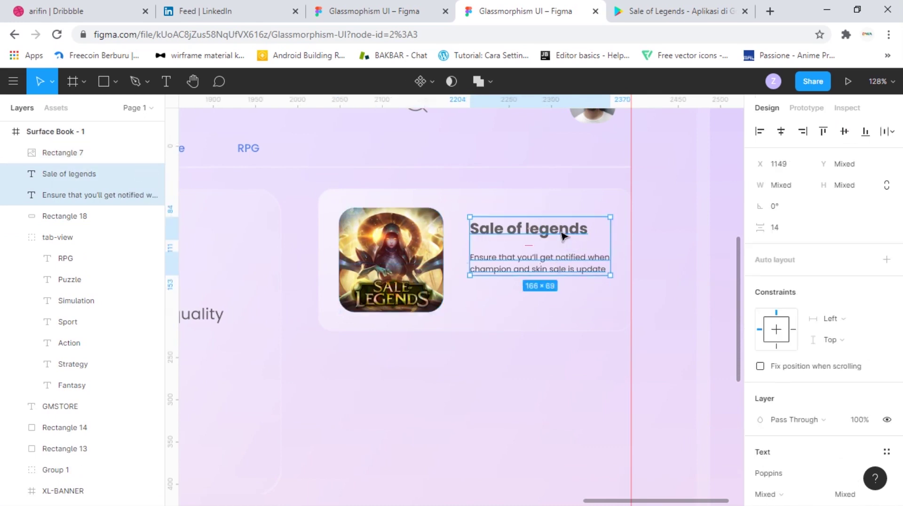
{"action": "key", "text": "ctrl+g"}
{"action": "left_click", "coordinate": [390, 258], "text": "shift"}
{"action": "left_click", "coordinate": [844, 133]}
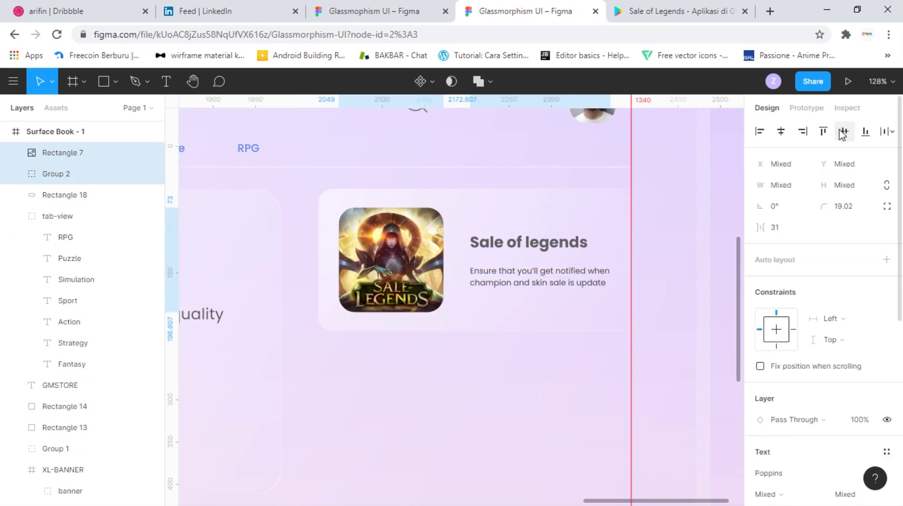
{"action": "mouse_move", "coordinate": [539, 258]}
{"action": "left_mouse_down"}
{"action": "mouse_move", "coordinate": [541, 265]}
{"action": "mouse_move", "coordinate": [570, 258]}
{"action": "left_mouse_up"}
Add a 100×100 placeholder rectangle on the card
{"action": "left_click", "coordinate": [529, 321]}
{"action": "key", "text": "r"}
{"action": "left_click", "coordinate": [515, 311]}
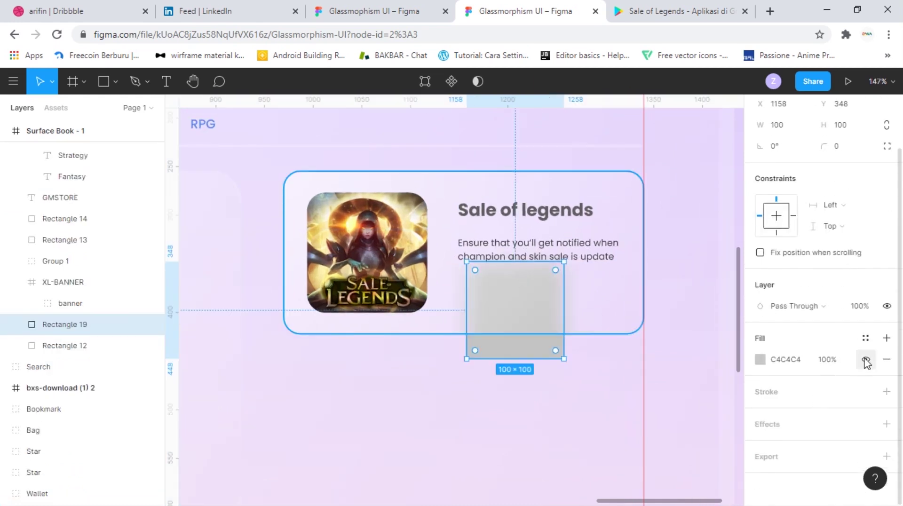
Hide the placeholder square's fill and put a new rectangle on the card
{"action": "left_click", "coordinate": [866, 360]}
{"action": "key", "text": "r"}
{"action": "left_click", "coordinate": [498, 397]}
{"action": "mouse_move", "coordinate": [510, 387]}
{"action": "left_mouse_down"}
{"action": "mouse_move", "coordinate": [511, 320]}
{"action": "mouse_move", "coordinate": [507, 361]}
{"action": "left_mouse_up"}
{"action": "key", "text": "Delete"}
{"action": "left_click", "coordinate": [502, 314]}
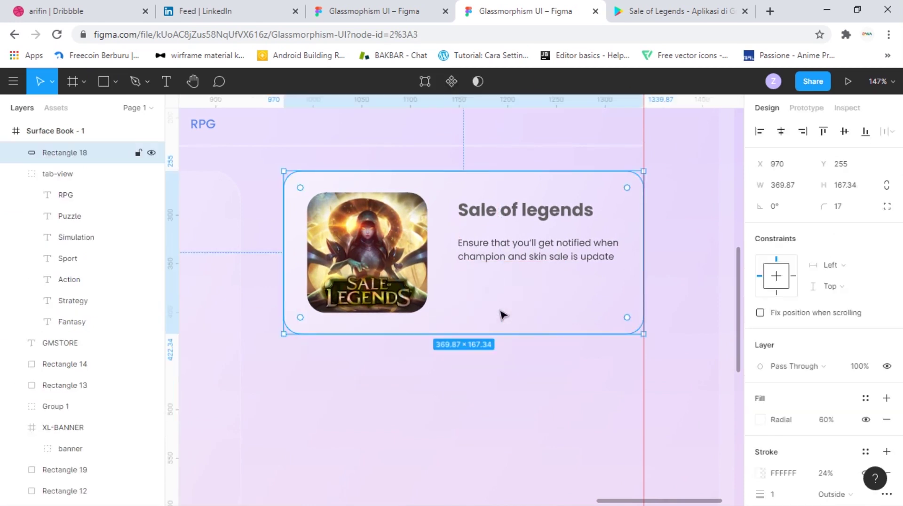
{"action": "key", "text": "ctrl+v"}
Shrink the grey rectangle down to a small badge size
{"action": "scroll", "coordinate": [502, 314], "scroll_direction": "up", "scroll_amount": 5, "text": "ctrl"}
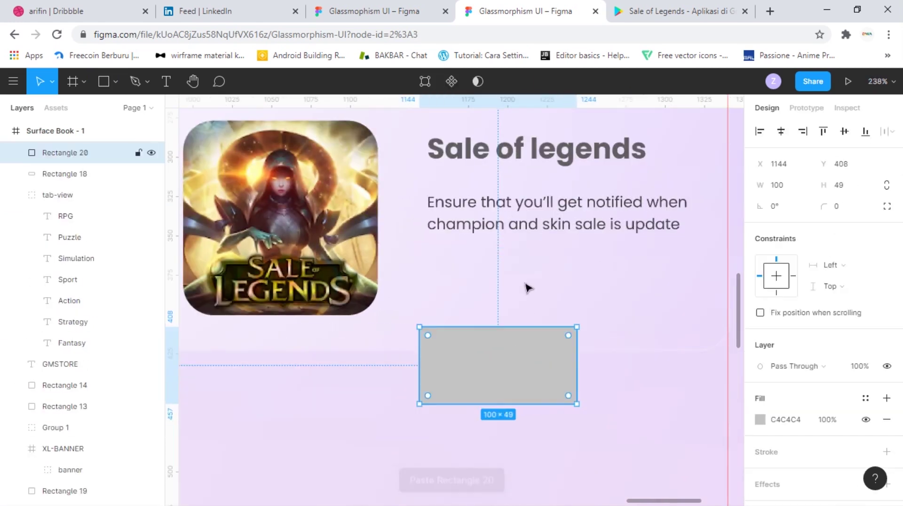
{"action": "scroll", "coordinate": [527, 288], "scroll_direction": "up", "scroll_amount": 3, "text": "ctrl"}
{"action": "left_click_drag", "start_coordinate": [522, 341], "coordinate": [536, 288]}
{"action": "left_click_drag", "start_coordinate": [622, 263], "coordinate": [507, 262]}
{"action": "left_click", "coordinate": [469, 274]}
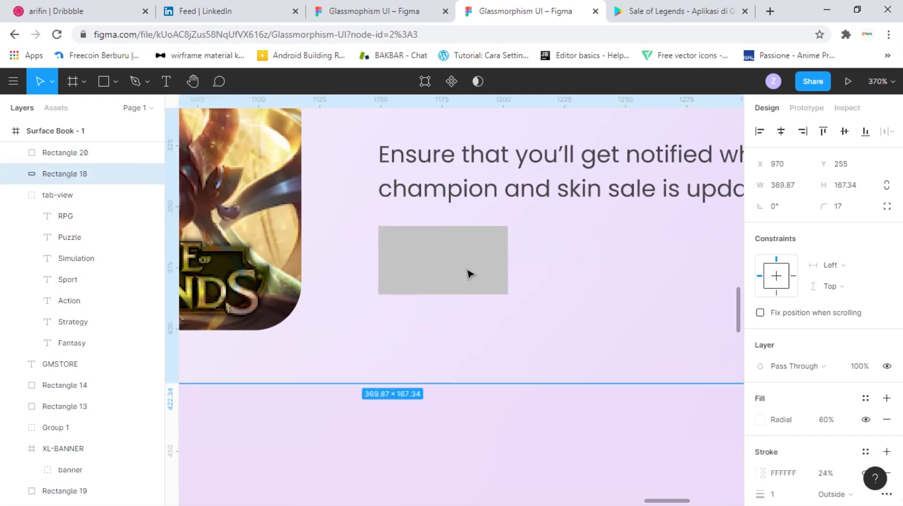
{"action": "left_click", "coordinate": [469, 273]}
{"action": "left_click", "coordinate": [759, 359]}
{"action": "left_click", "coordinate": [732, 163]}
{"action": "left_click", "coordinate": [557, 274]}
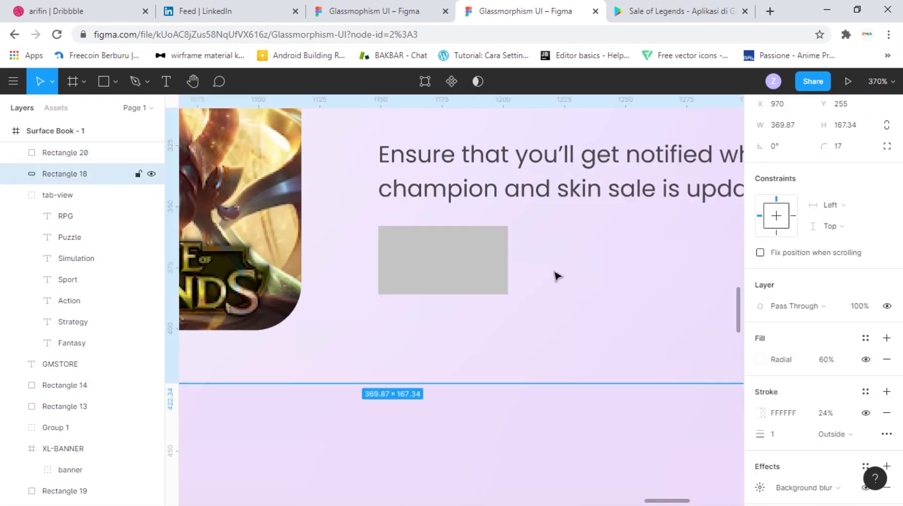
{"action": "left_click", "coordinate": [493, 282]}
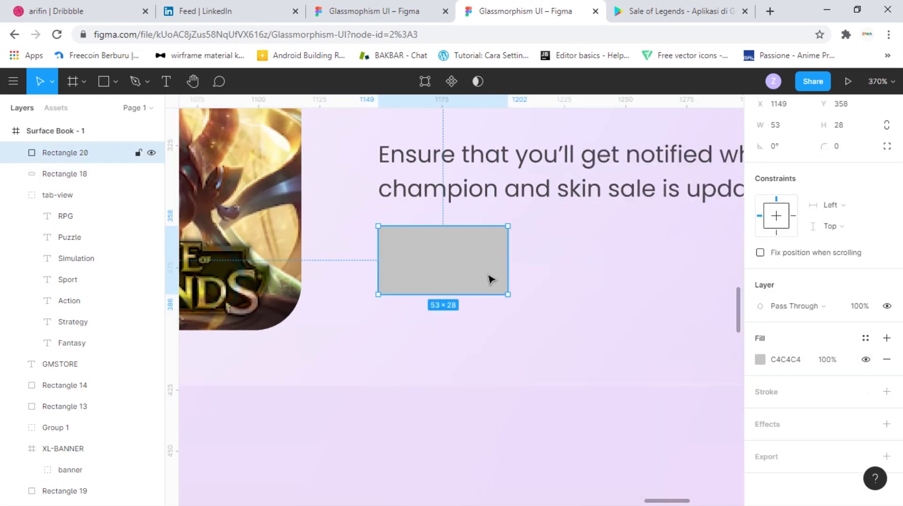
Size the badge rectangle to width 32 and height 18
{"action": "scroll", "coordinate": [812, 236], "scroll_direction": "up", "scroll_amount": 2}
{"action": "left_click", "coordinate": [792, 187]}
{"action": "type", "text": "32"}
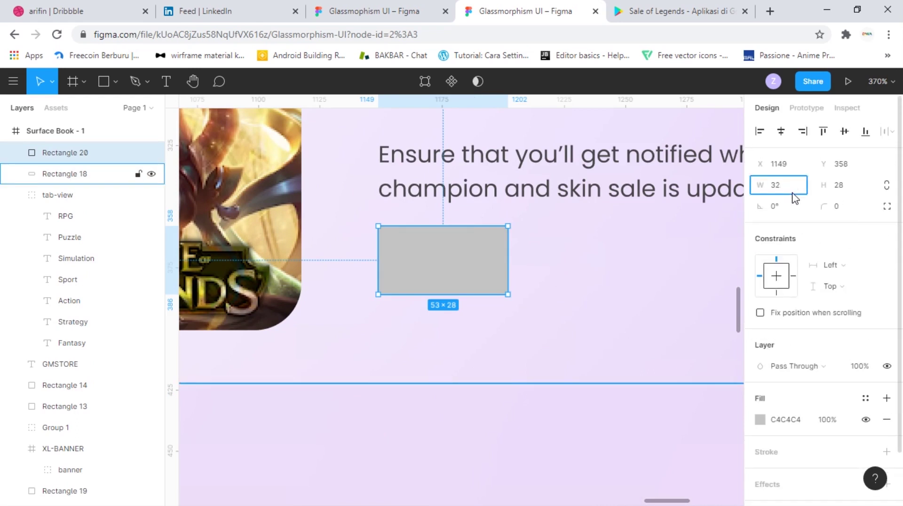
{"action": "key", "text": "Tab"}
{"action": "type", "text": "18"}
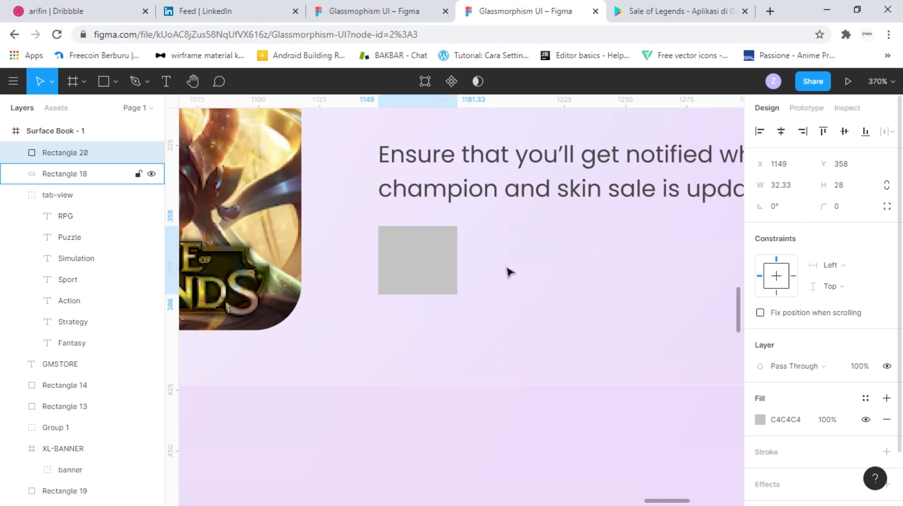
{"action": "key", "text": "Return"}
Give the badge a yellow F2C655 fill, 3.8 corner radius and 16.5 height
{"action": "scroll", "coordinate": [799, 306], "scroll_direction": "down", "scroll_amount": 2}
{"action": "left_click", "coordinate": [785, 361]}
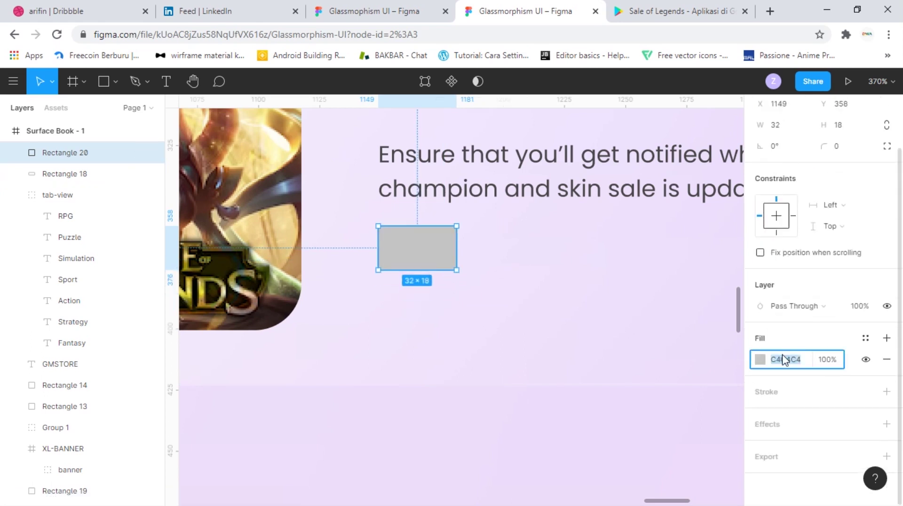
{"action": "key", "text": "Return"}
{"action": "scroll", "coordinate": [799, 305], "scroll_direction": "up", "scroll_amount": 2}
{"action": "left_click", "coordinate": [842, 206]}
{"action": "type", "text": "7"}
{"action": "key", "text": "Return"}
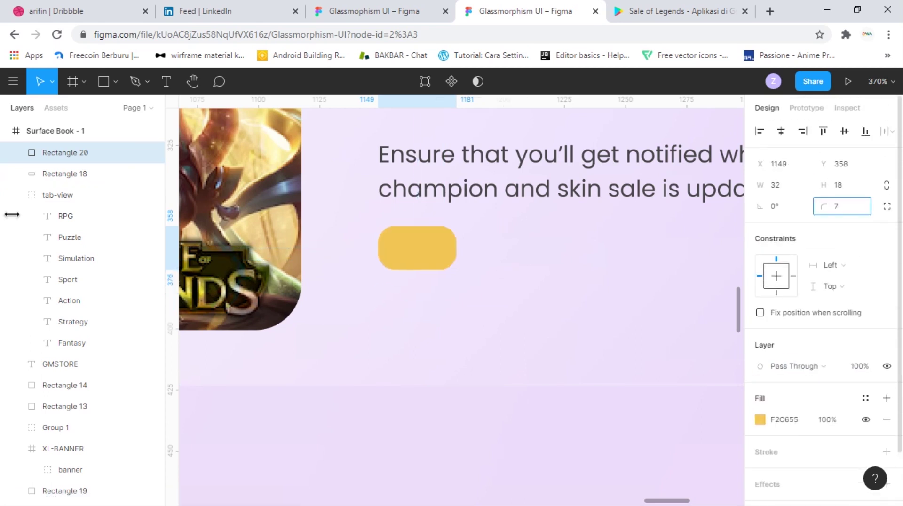
{"action": "type", "text": "3"}
{"action": "key", "text": "Return"}
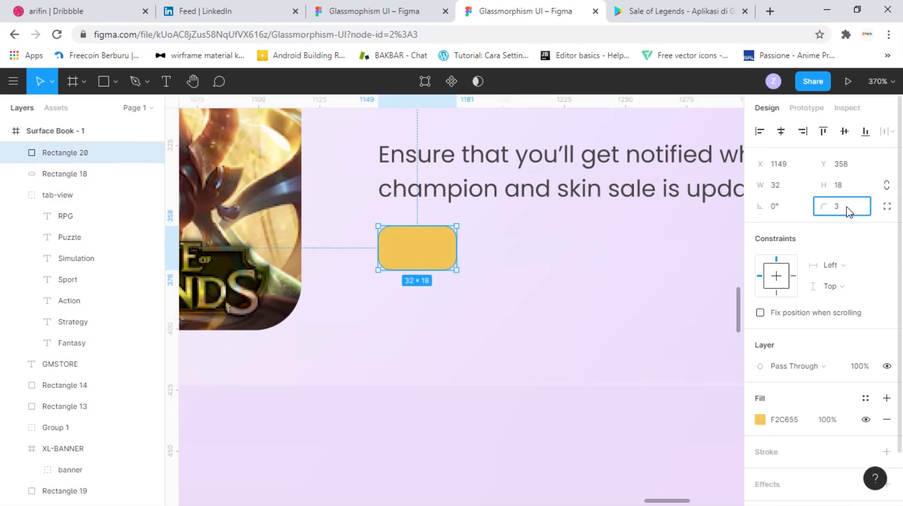
{"action": "type", "text": "8"}
{"action": "key", "text": "Return"}
{"action": "type", "text": "16"}
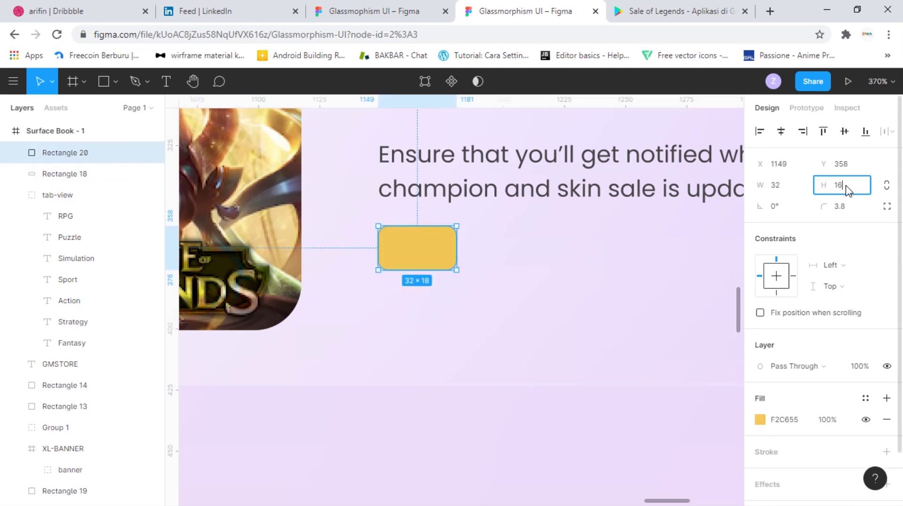
{"action": "type", "text": "5"}
{"action": "key", "text": "Return"}
Add a white FFFFFF '4.8' label centred inside the yellow badge
{"action": "key", "text": "t"}
{"action": "left_click", "coordinate": [410, 239]}
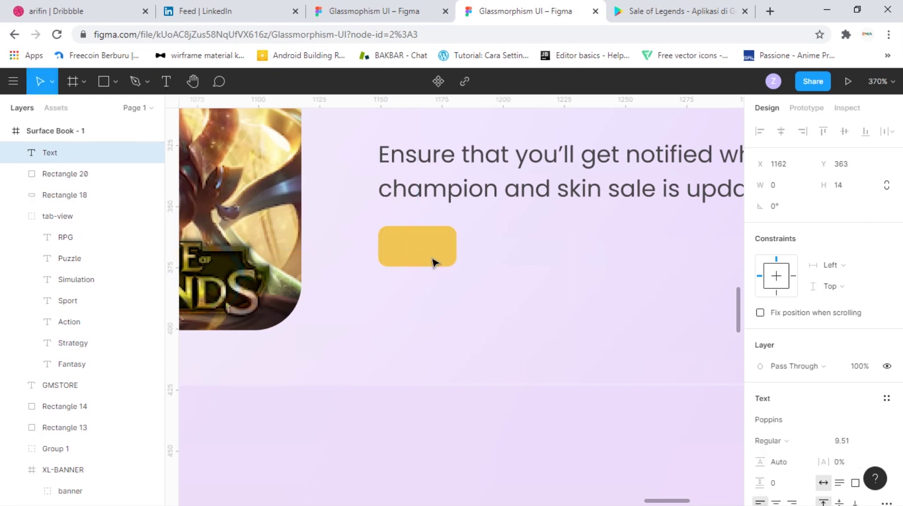
{"action": "type", "text": "4.8"}
{"action": "key", "text": "ctrl+a"}
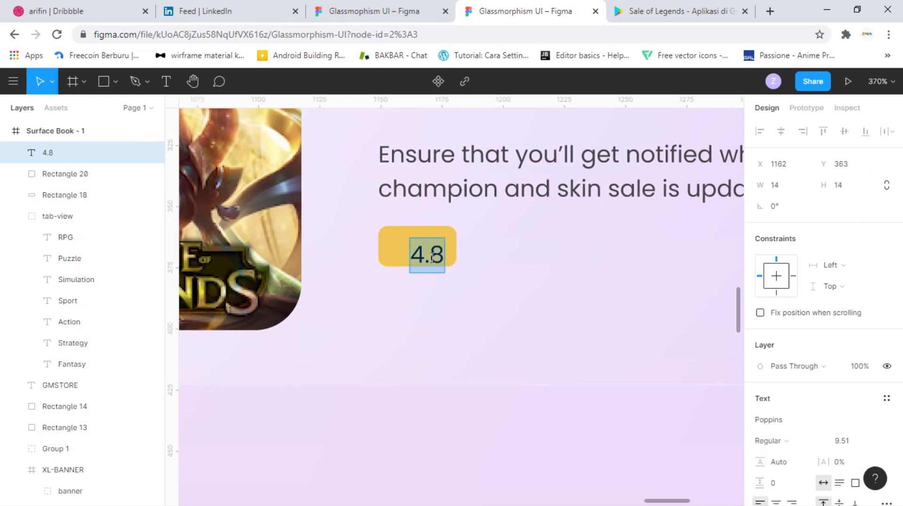
{"action": "scroll", "coordinate": [822, 282], "scroll_direction": "down", "scroll_amount": 3}
{"action": "left_click", "coordinate": [759, 431]}
{"action": "type", "text": "FFFFFF"}
{"action": "key", "text": "Return"}
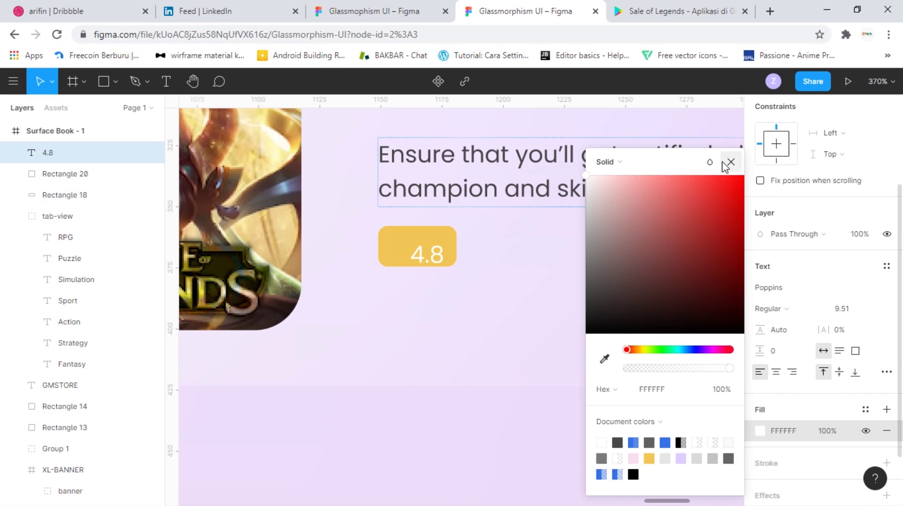
{"action": "left_click", "coordinate": [731, 162]}
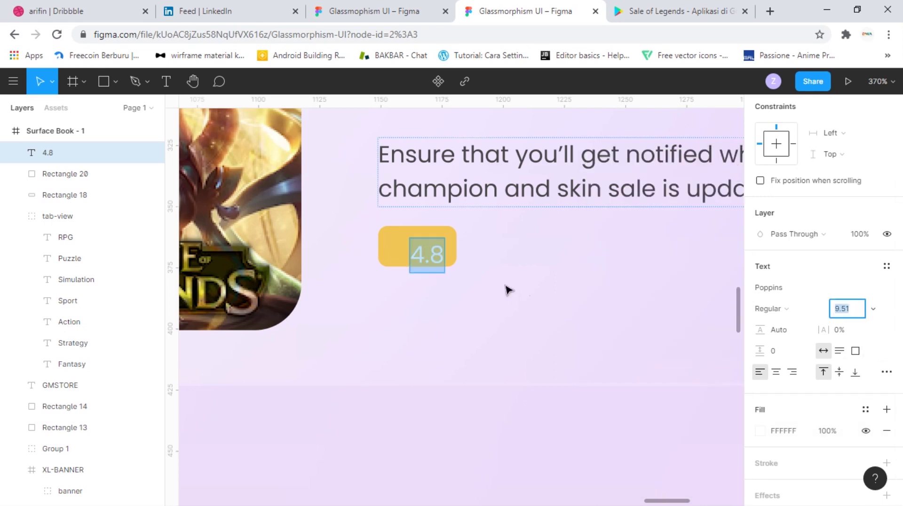
{"action": "left_click_drag", "start_coordinate": [429, 254], "coordinate": [429, 245]}
{"action": "left_click", "coordinate": [516, 276]}
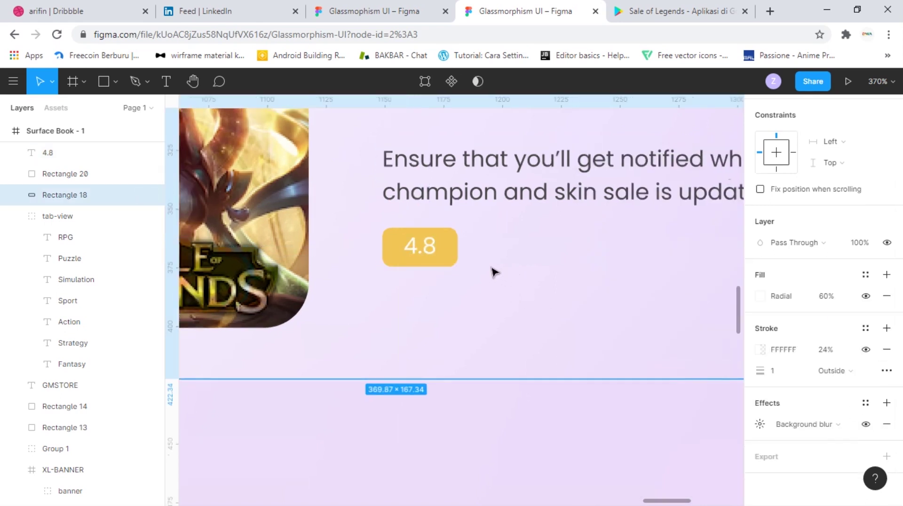
{"action": "scroll", "coordinate": [516, 276], "scroll_direction": "down", "scroll_amount": 5}
{"action": "left_click", "coordinate": [499, 329]}
{"action": "scroll", "coordinate": [502, 400], "scroll_direction": "down", "scroll_amount": 2}
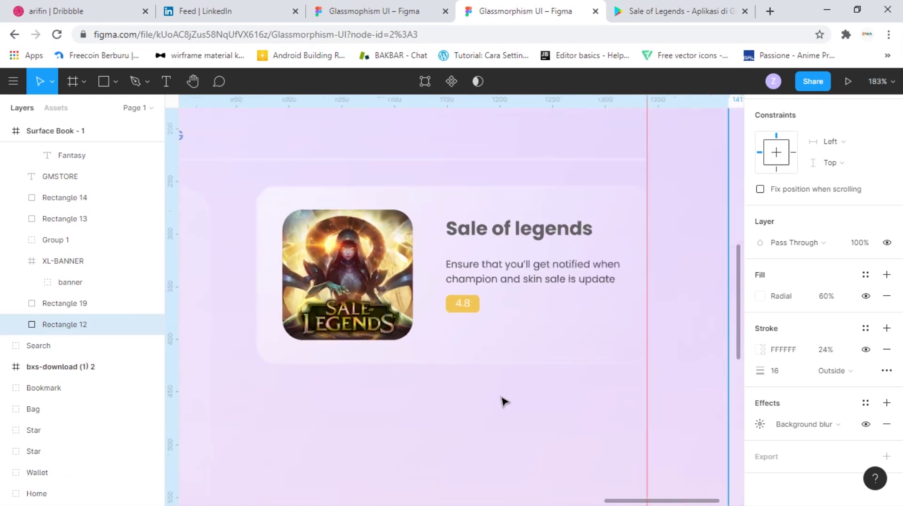
Find and copy the bookmark icon from the Icons section
{"action": "left_click", "coordinate": [510, 324]}
{"action": "scroll", "coordinate": [528, 375], "scroll_direction": "down", "scroll_amount": 4}
{"action": "left_click", "coordinate": [669, 322]}
{"action": "scroll", "coordinate": [668, 320], "scroll_direction": "down", "scroll_amount": 3}
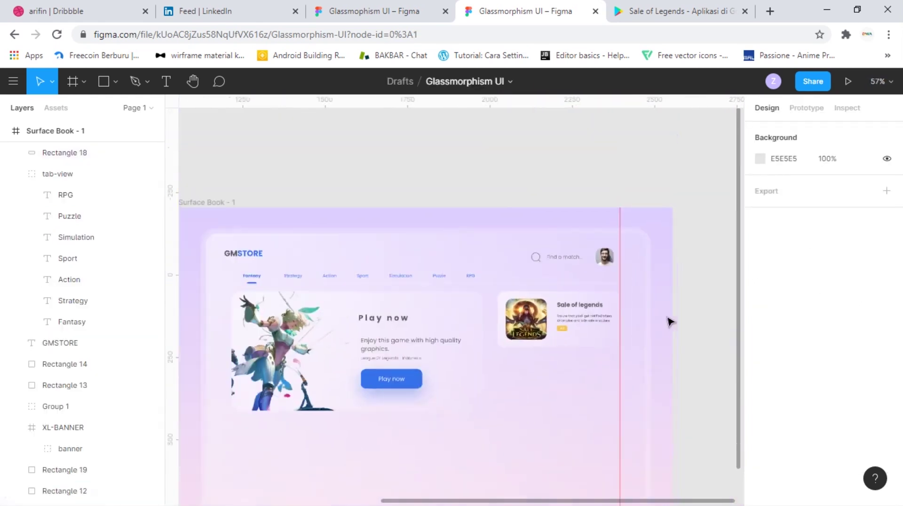
{"action": "scroll", "coordinate": [276, 377], "scroll_direction": "down", "scroll_amount": 2}
{"action": "scroll", "coordinate": [274, 396], "scroll_direction": "up", "scroll_amount": 8}
{"action": "left_click", "coordinate": [314, 242]}
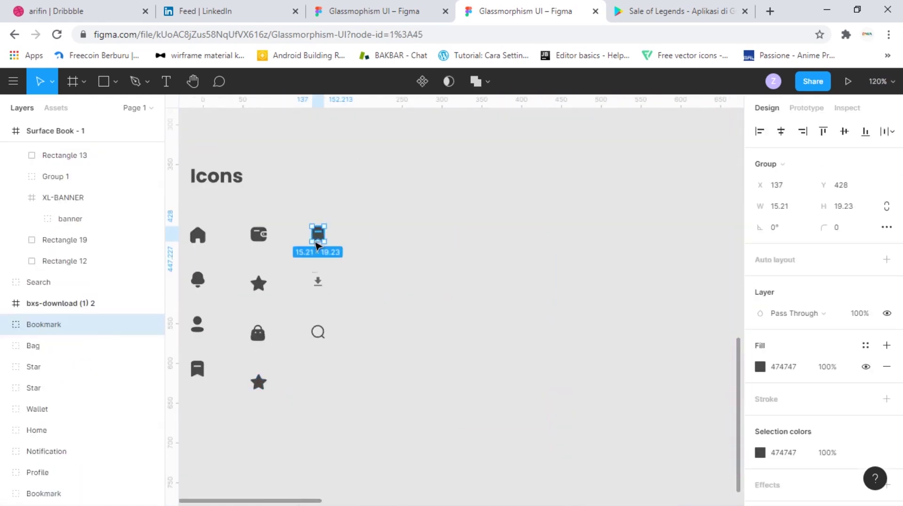
{"action": "left_click", "coordinate": [388, 295]}
{"action": "scroll", "coordinate": [389, 295], "scroll_direction": "down", "scroll_amount": 3}
{"action": "scroll", "coordinate": [495, 314], "scroll_direction": "down", "scroll_amount": 5}
{"action": "scroll", "coordinate": [517, 287], "scroll_direction": "right", "scroll_amount": 3}
{"action": "scroll", "coordinate": [533, 249], "scroll_direction": "up", "scroll_amount": 5}
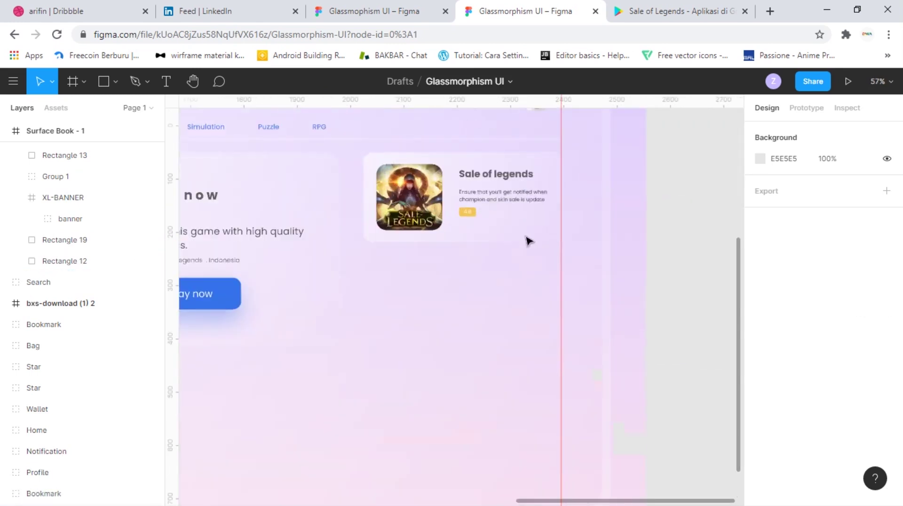
{"action": "scroll", "coordinate": [530, 238], "scroll_direction": "up", "scroll_amount": 3}
Paste the bookmark onto the card's lower right beside the rating badge
{"action": "double_click", "coordinate": [531, 238]}
{"action": "left_click", "coordinate": [178, 90]}
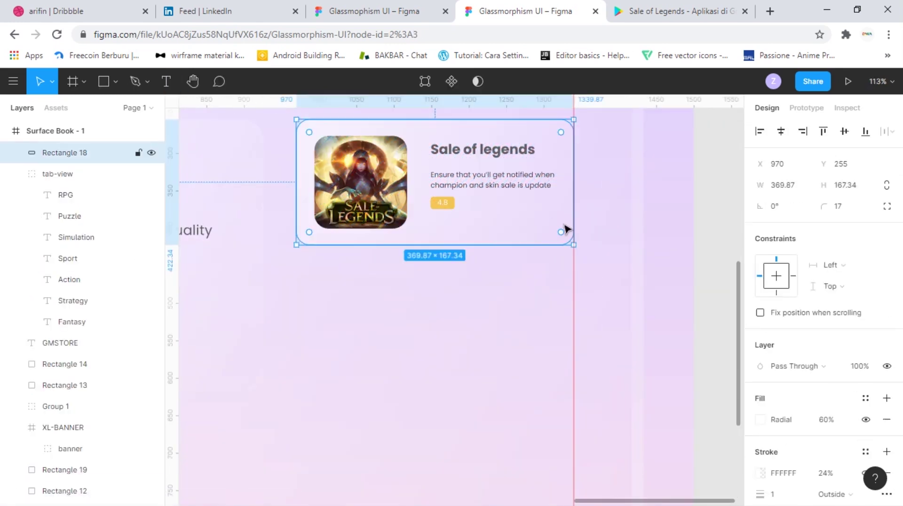
{"action": "key", "text": "ctrl+v"}
{"action": "left_click_drag", "start_coordinate": [420, 303], "coordinate": [552, 218]}
{"action": "scroll", "coordinate": [561, 264], "scroll_direction": "up", "scroll_amount": 2}
{"action": "left_click_drag", "start_coordinate": [548, 249], "coordinate": [550, 251]}
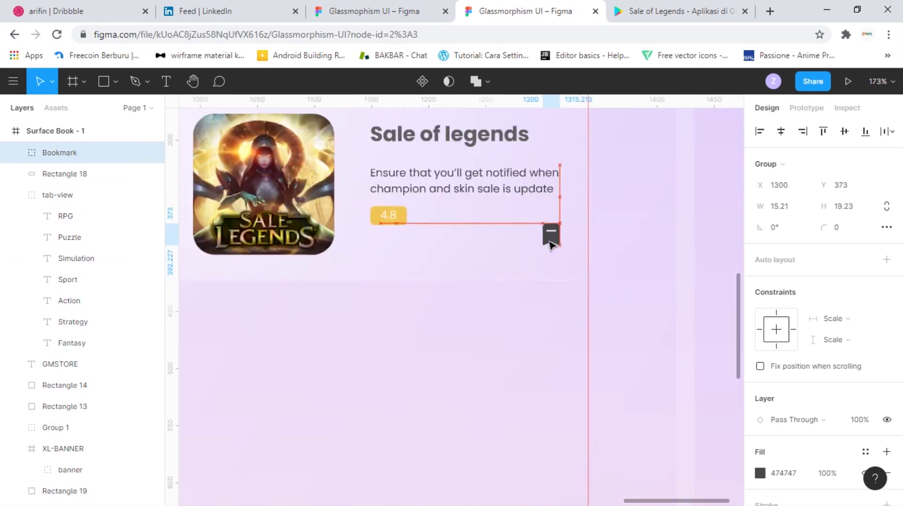
Colour the bookmark icon blue 3672E9 from the document colours
{"action": "left_click", "coordinate": [584, 263]}
{"action": "left_click", "coordinate": [551, 245]}
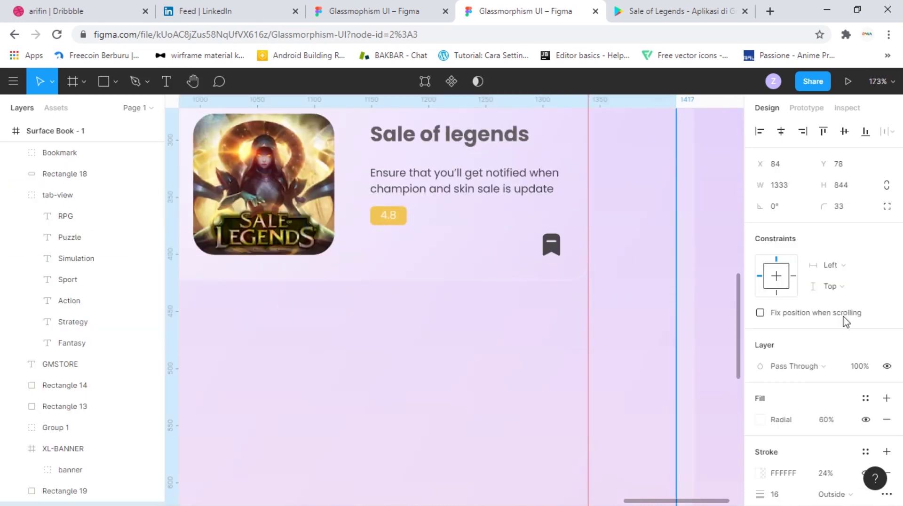
{"action": "left_click", "coordinate": [761, 306]}
{"action": "left_click", "coordinate": [665, 441]}
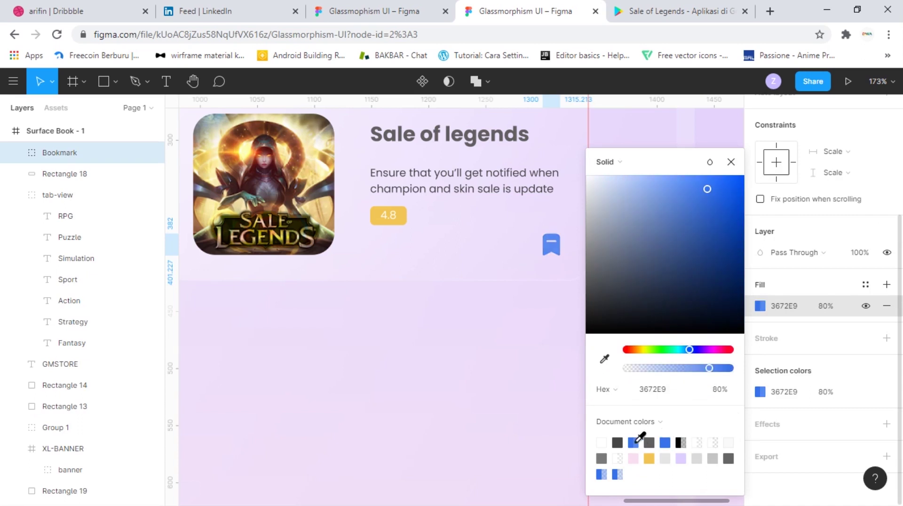
{"action": "left_click", "coordinate": [642, 306]}
{"action": "scroll", "coordinate": [520, 288], "scroll_direction": "down", "scroll_amount": 2, "text": "ctrl"}
{"action": "left_click", "coordinate": [710, 249]}
{"action": "scroll", "coordinate": [711, 250], "scroll_direction": "down", "scroll_amount": 2, "text": "ctrl"}
{"action": "scroll", "coordinate": [645, 221], "scroll_direction": "down", "scroll_amount": 3, "text": "ctrl"}
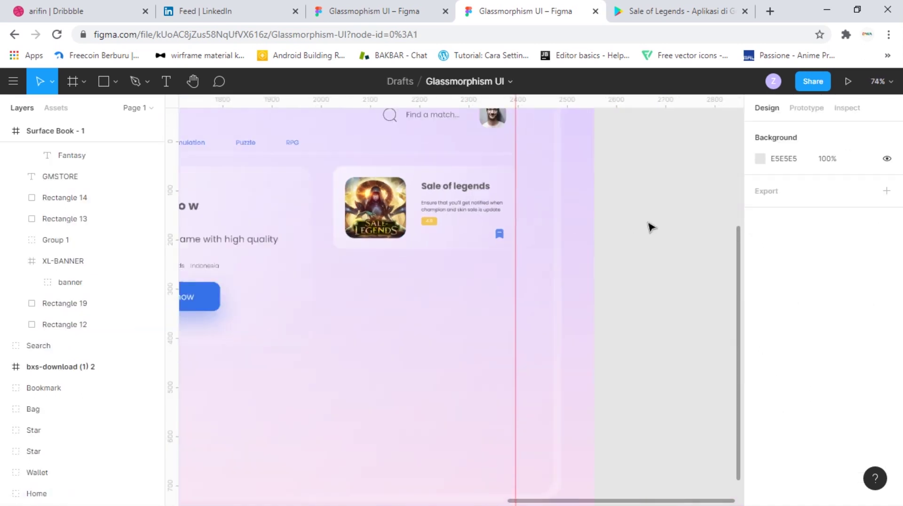
Locate the Sale of legends card and inspect its panel, image and text layers
{"action": "scroll", "coordinate": [650, 228], "scroll_direction": "down", "scroll_amount": 2, "text": "ctrl"}
{"action": "left_click_drag", "start_coordinate": [459, 286], "coordinate": [581, 282]}
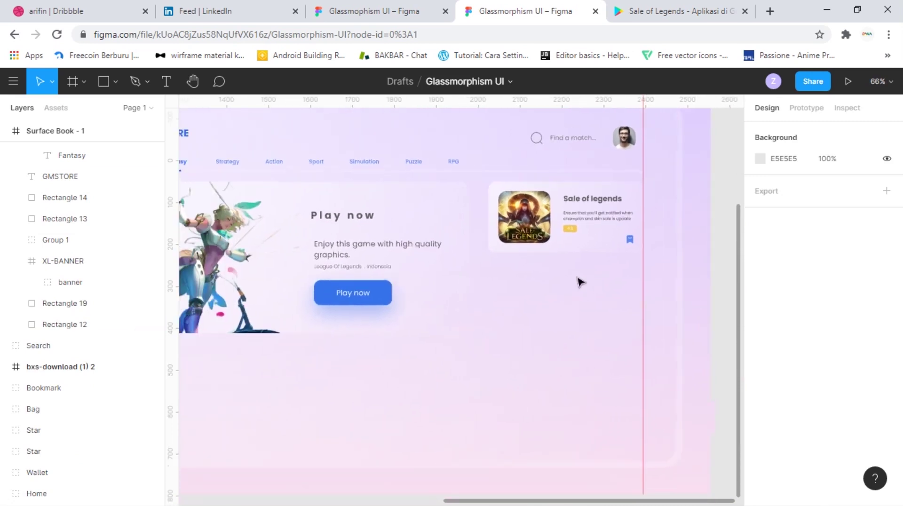
{"action": "scroll", "coordinate": [581, 282], "scroll_direction": "down", "scroll_amount": 1, "text": "ctrl"}
{"action": "left_click", "coordinate": [568, 253]}
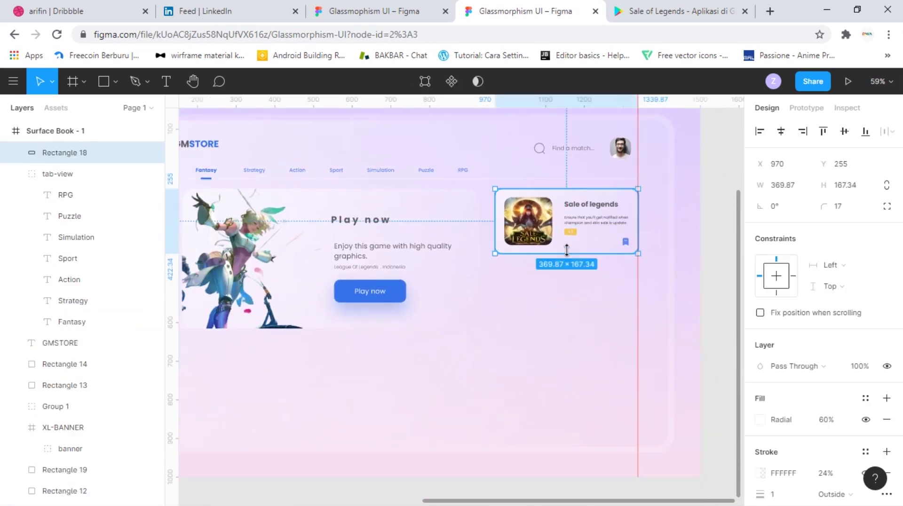
{"action": "left_click", "coordinate": [708, 178]}
{"action": "left_click", "coordinate": [540, 336]}
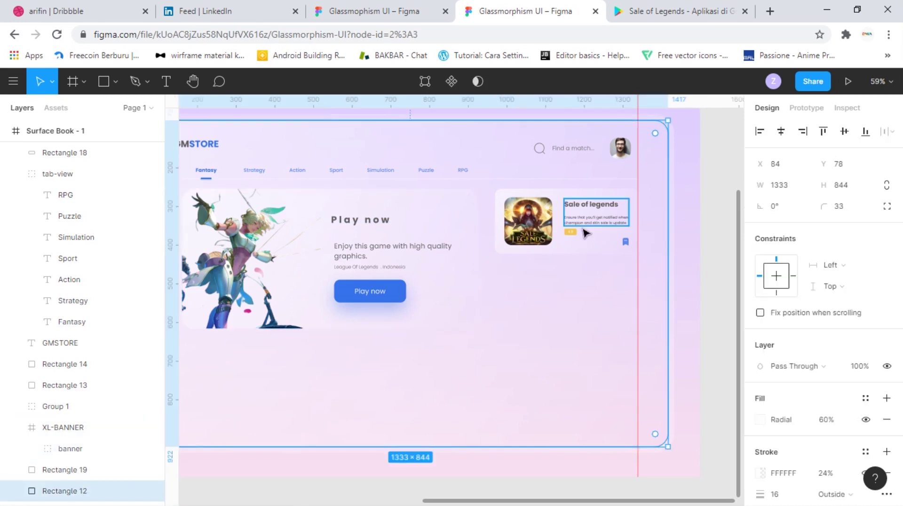
{"action": "left_click", "coordinate": [539, 232]}
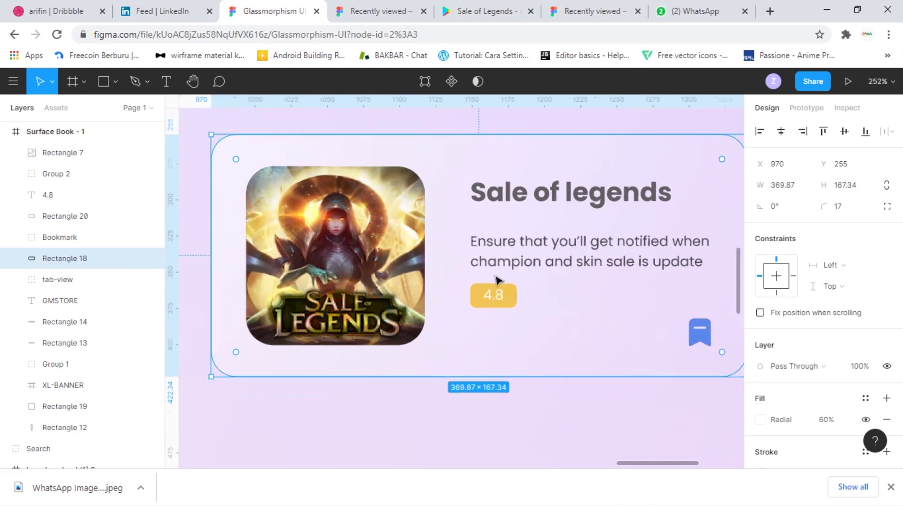
{"action": "left_click", "coordinate": [496, 281]}
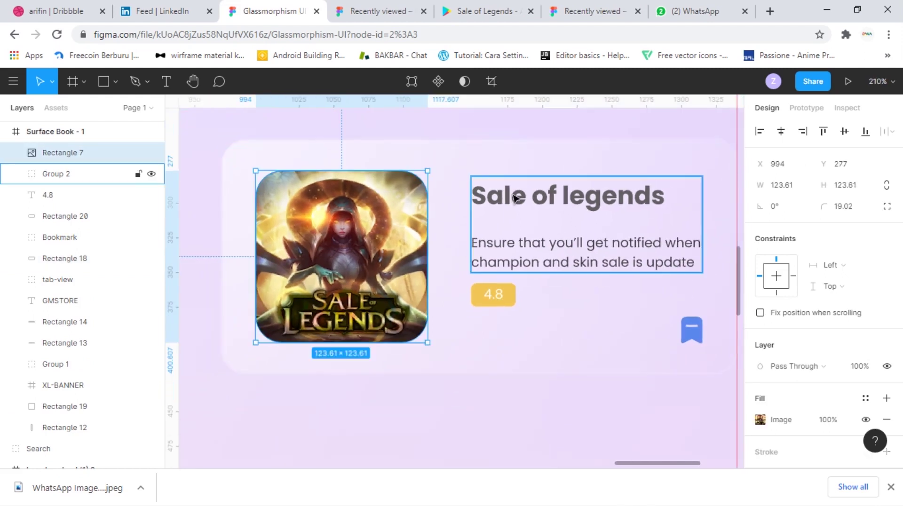
Group the 4.8 text with its badge rectangle as a layer named rating
{"action": "double_click", "coordinate": [494, 295]}
{"action": "scroll", "coordinate": [493, 296], "scroll_direction": "up", "scroll_amount": 4}
{"action": "double_click", "coordinate": [492, 297]}
{"action": "left_click", "coordinate": [528, 311]}
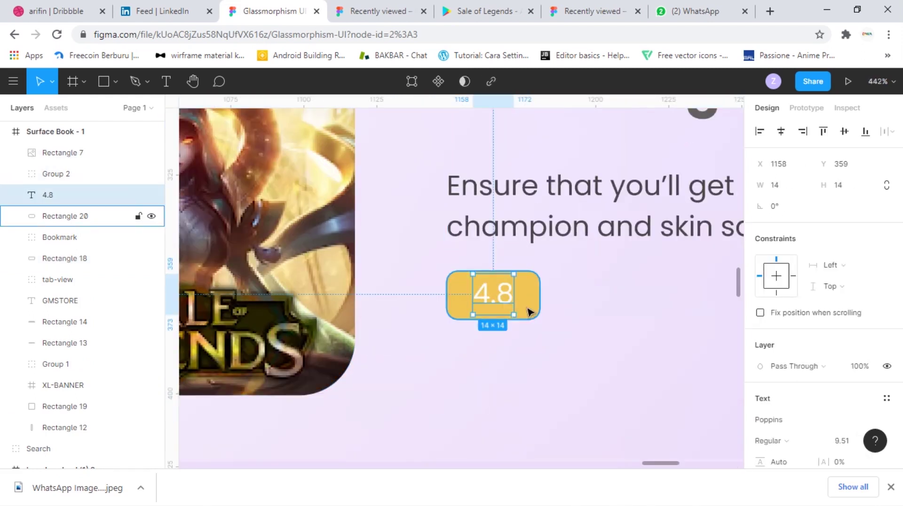
{"action": "key", "text": "ctrl+g"}
{"action": "double_click", "coordinate": [56, 195]}
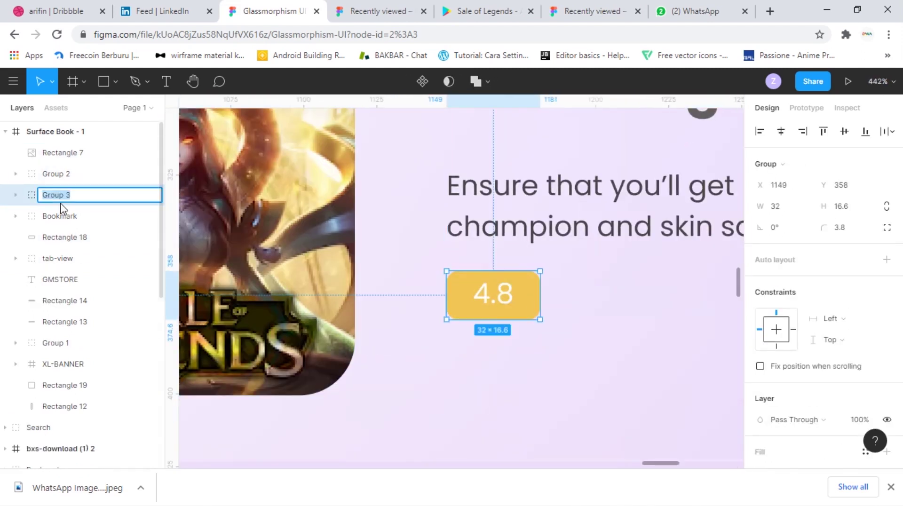
{"action": "type", "text": "rating"}
{"action": "key", "text": "Return"}
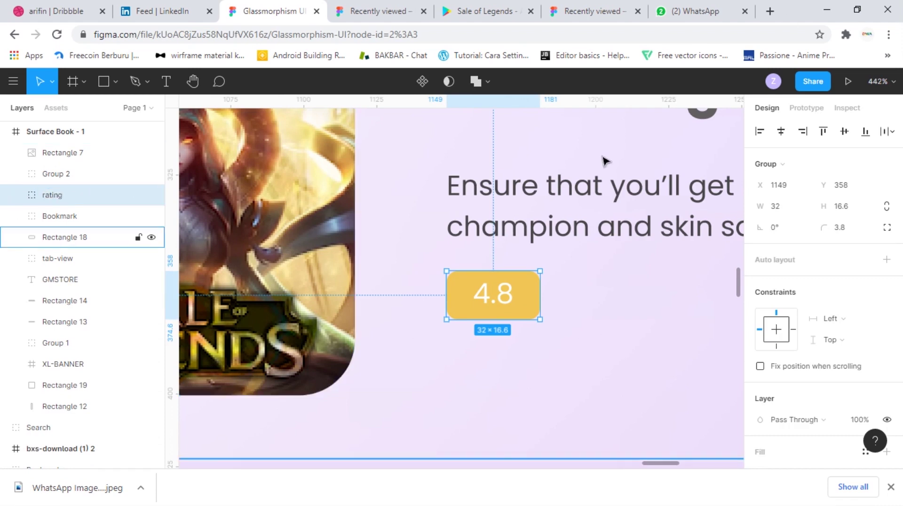
Group the card's background, text, rating badge, image and bookmark as card-sm-1
{"action": "scroll", "coordinate": [604, 159], "scroll_direction": "down", "scroll_amount": 2}
{"action": "left_click", "coordinate": [559, 192]}
{"action": "scroll", "coordinate": [541, 226], "scroll_direction": "down", "scroll_amount": 3}
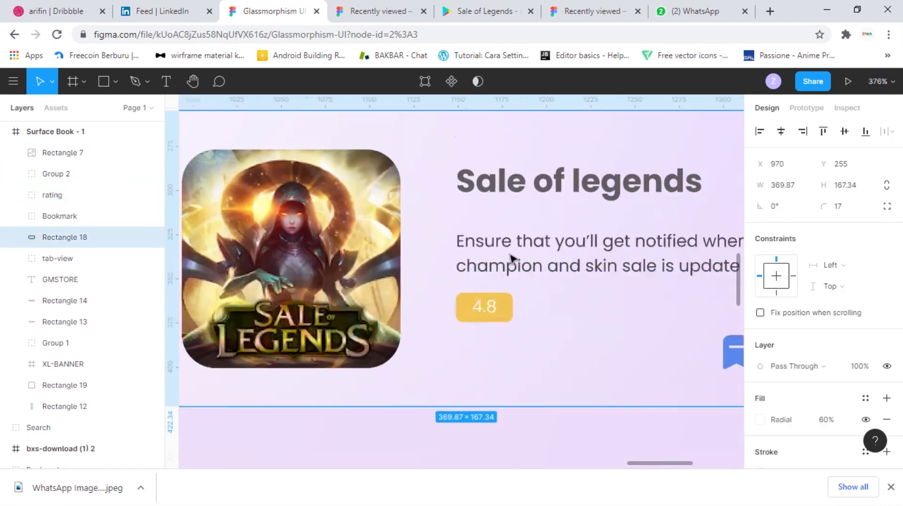
{"action": "left_click", "coordinate": [527, 202]}
{"action": "scroll", "coordinate": [409, 253], "scroll_direction": "down", "scroll_amount": 2}
{"action": "scroll", "coordinate": [409, 252], "scroll_direction": "down", "scroll_amount": 2}
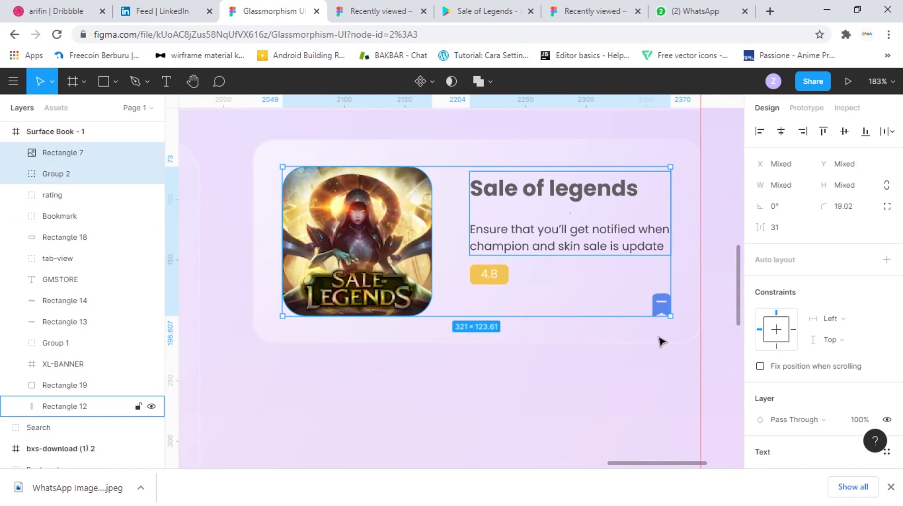
{"action": "left_click", "coordinate": [661, 302]}
{"action": "left_click", "coordinate": [502, 274], "text": "shift"}
{"action": "left_click", "coordinate": [540, 245], "text": "shift"}
{"action": "left_click", "coordinate": [367, 291], "text": "shift"}
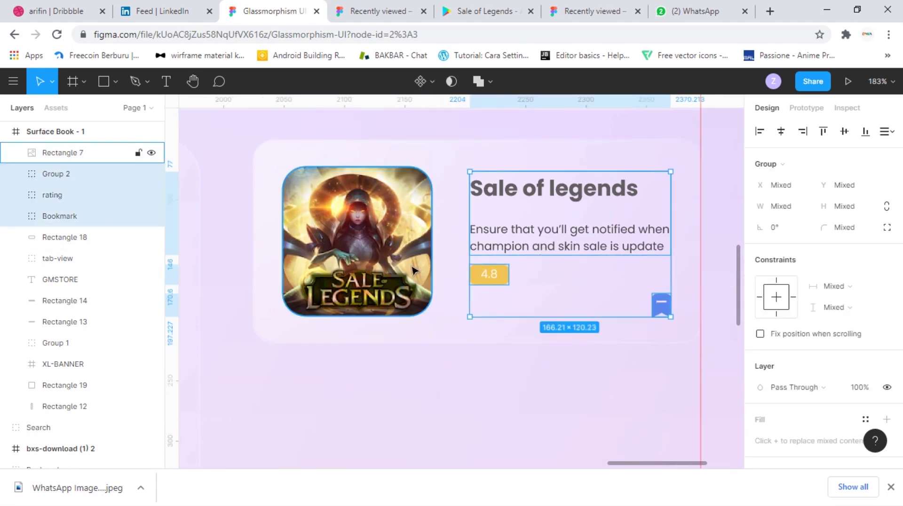
{"action": "left_click", "coordinate": [435, 332], "text": "shift"}
{"action": "key", "text": "ctrl+g"}
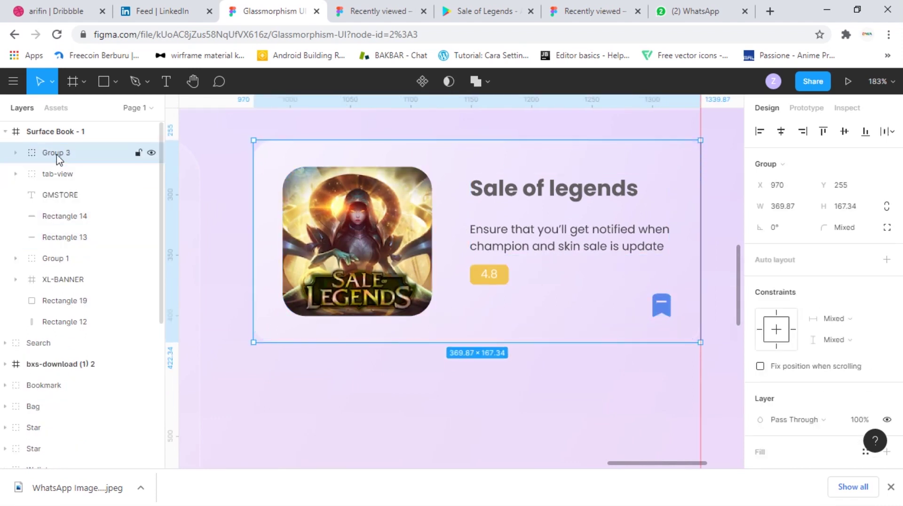
{"action": "double_click", "coordinate": [56, 152]}
{"action": "type", "text": "card-"}
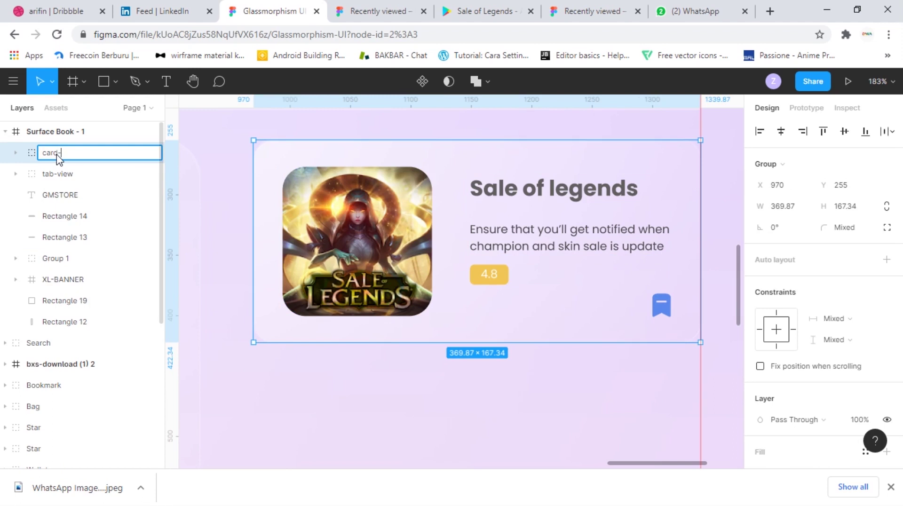
{"action": "type", "text": "1"}
{"action": "key", "text": "Return"}
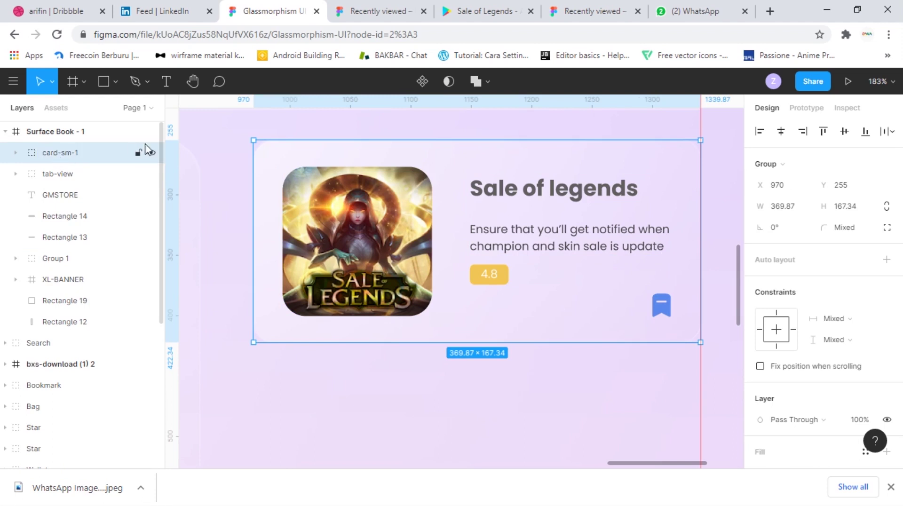
{"action": "scroll", "coordinate": [412, 204], "scroll_direction": "down", "scroll_amount": 5}
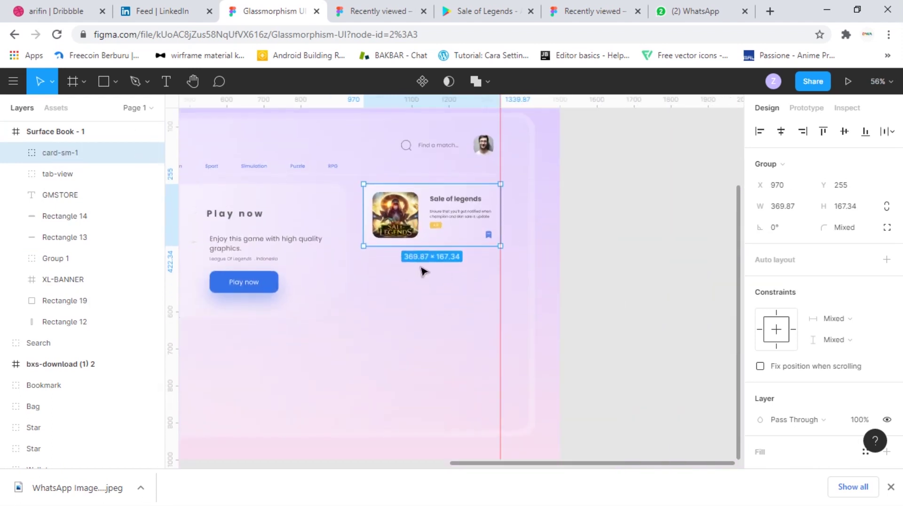
Duplicate card-sm-1 below the original and align the copy at X 970
{"action": "left_click_drag", "start_coordinate": [437, 213], "coordinate": [437, 284]}
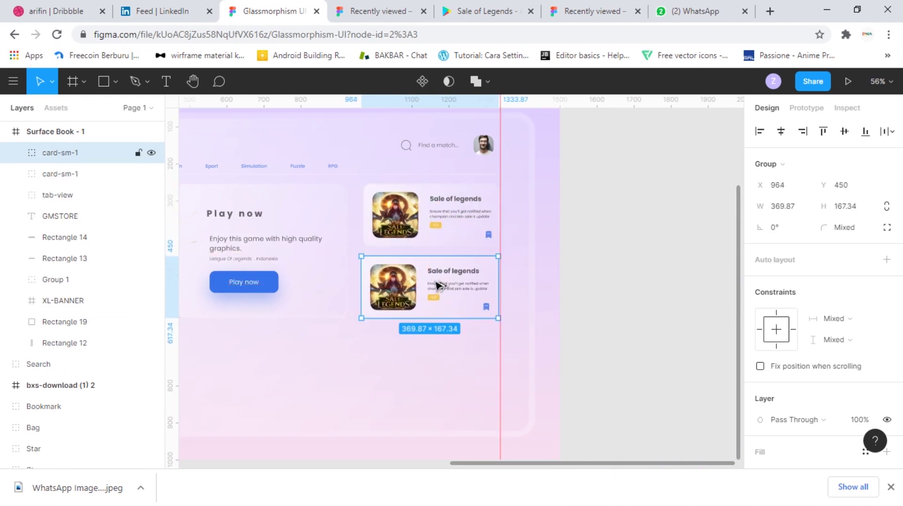
{"action": "scroll", "coordinate": [437, 288], "scroll_direction": "up", "scroll_amount": 1}
{"action": "scroll", "coordinate": [458, 287], "scroll_direction": "up", "scroll_amount": 2}
{"action": "scroll", "coordinate": [480, 282], "scroll_direction": "up", "scroll_amount": 2}
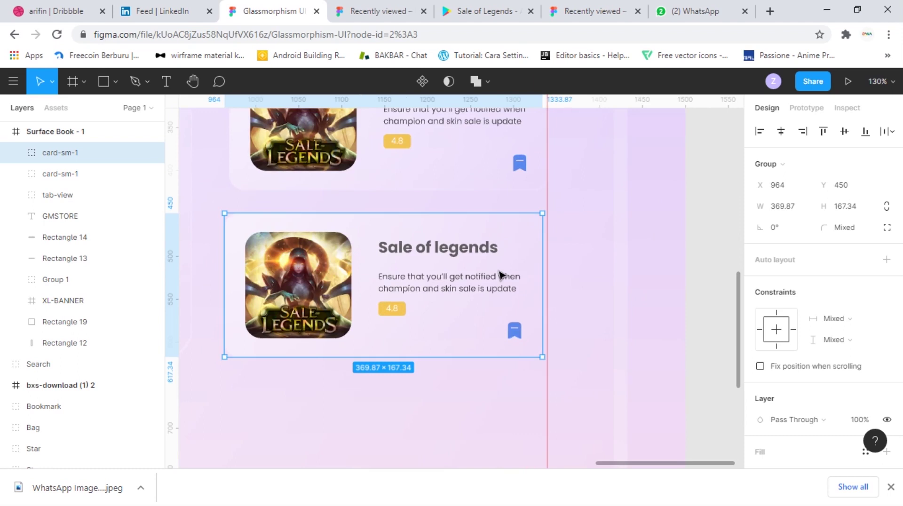
{"action": "scroll", "coordinate": [500, 275], "scroll_direction": "up", "scroll_amount": 1}
{"action": "key", "text": "Left"}
{"action": "key", "text": "Left"}
{"action": "key", "text": "Left"}
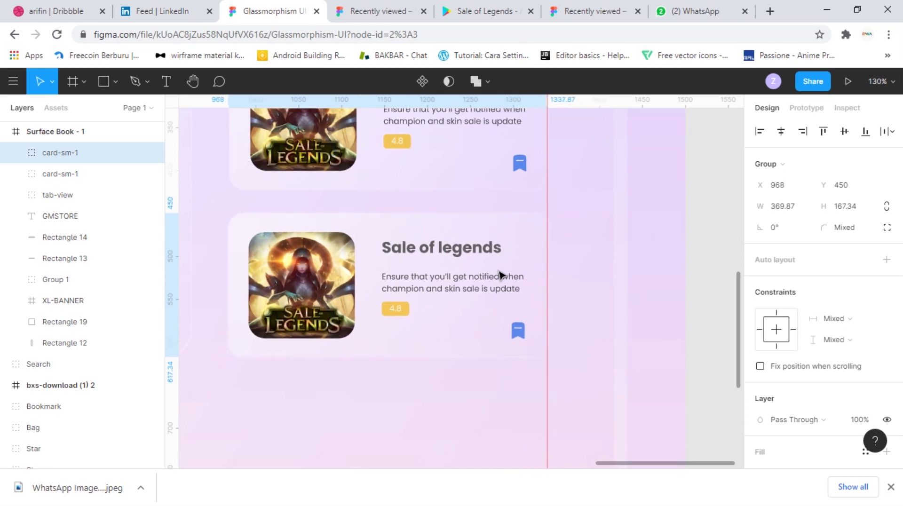
{"action": "scroll", "coordinate": [507, 274], "scroll_direction": "down", "scroll_amount": 1}
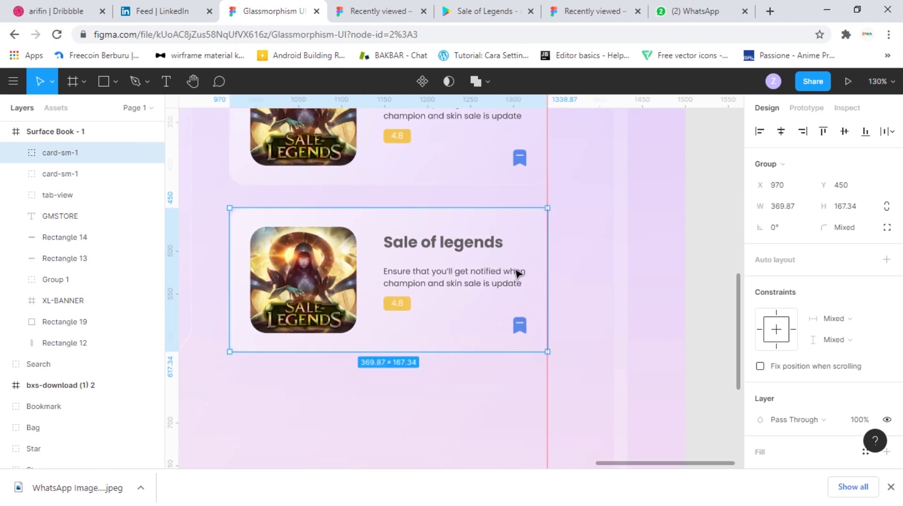
Retitle the copied card 'Hero Of Camelot'
{"action": "double_click", "coordinate": [476, 245]}
{"action": "double_click", "coordinate": [475, 246]}
{"action": "type", "text": "Heo"}
{"action": "key", "text": "BackSpace"}
{"action": "type", "text": "ro Of"}
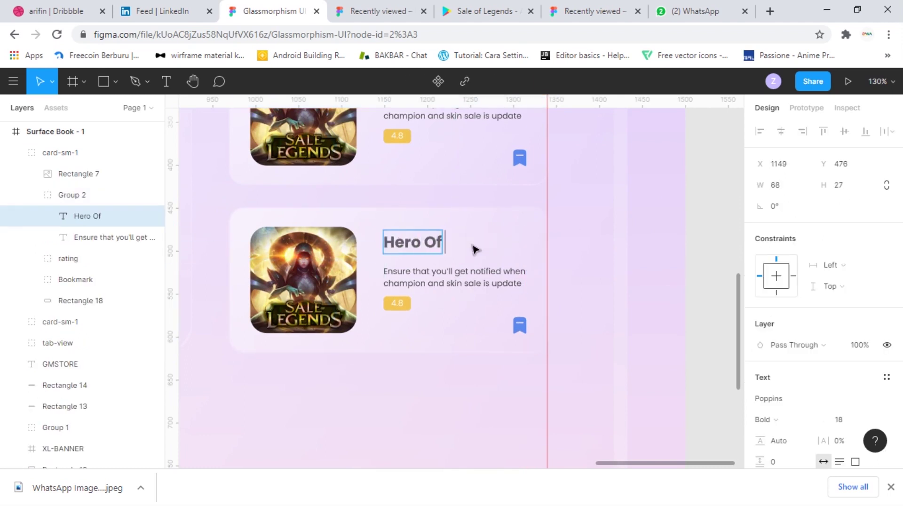
{"action": "type", "text": " Camelot"}
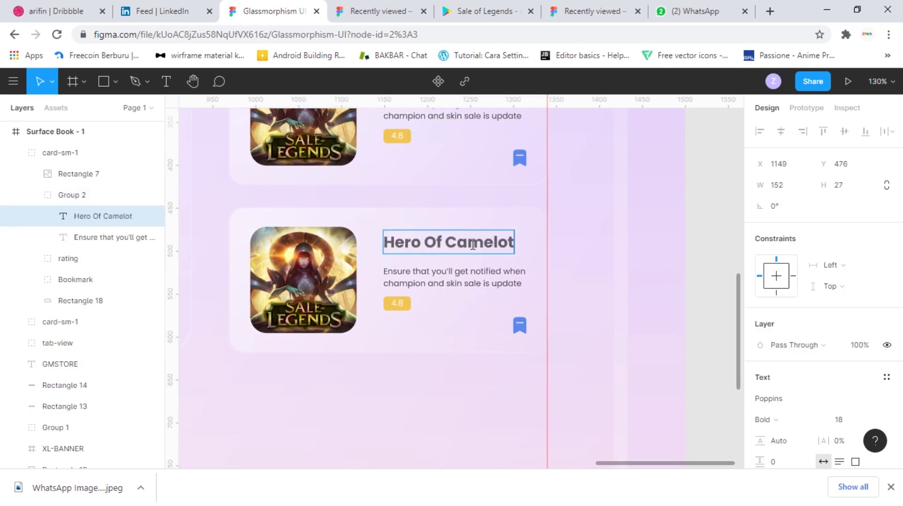
{"action": "left_click", "coordinate": [492, 280]}
Rewrite the description as a two-line Reclaim Camelot from the Black Knight text
{"action": "double_click", "coordinate": [494, 278]}
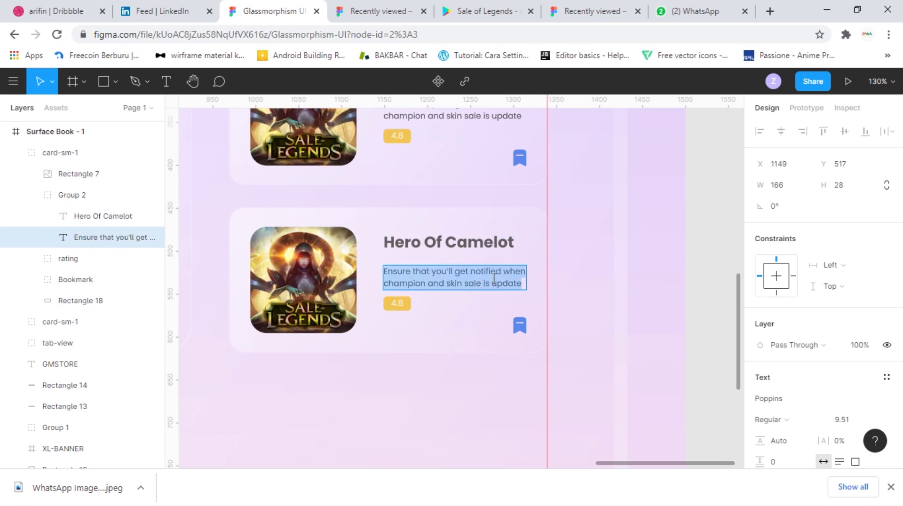
{"action": "type", "text": "Reclaim Camelot"}
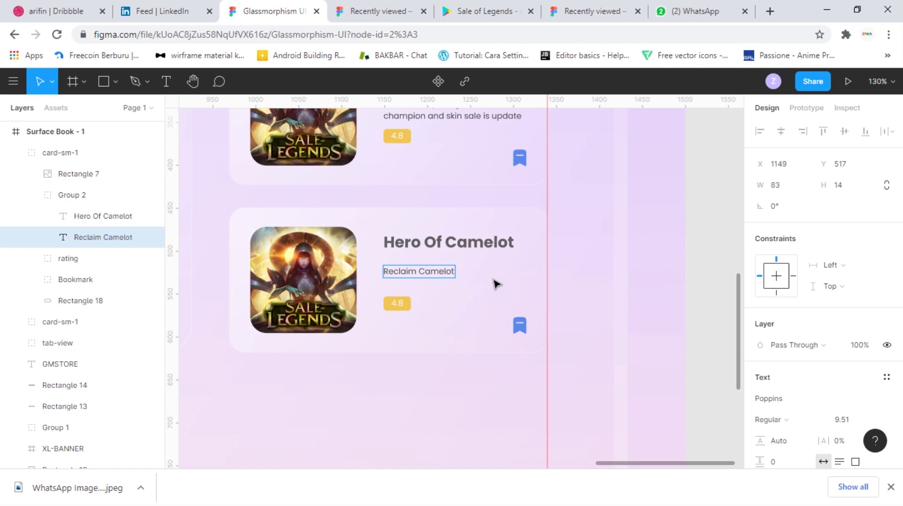
{"action": "type", "text": "he B"}
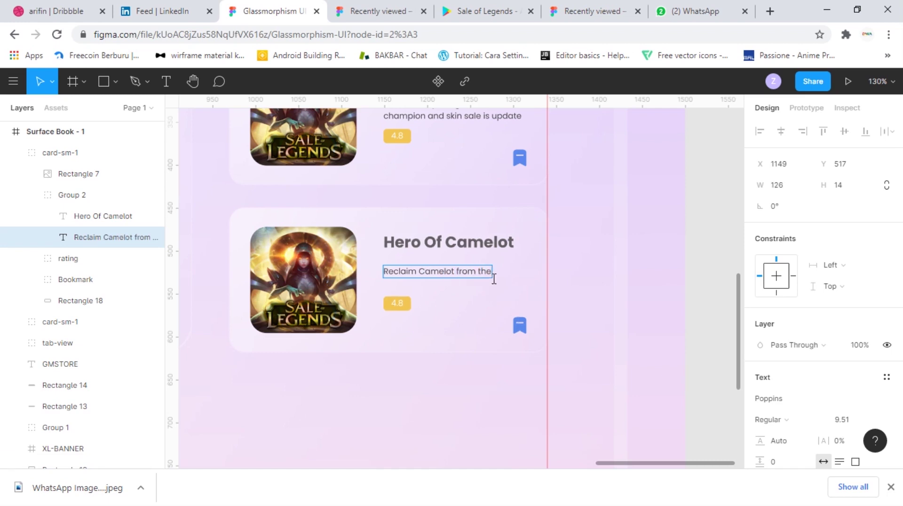
{"action": "type", "text": "lack"}
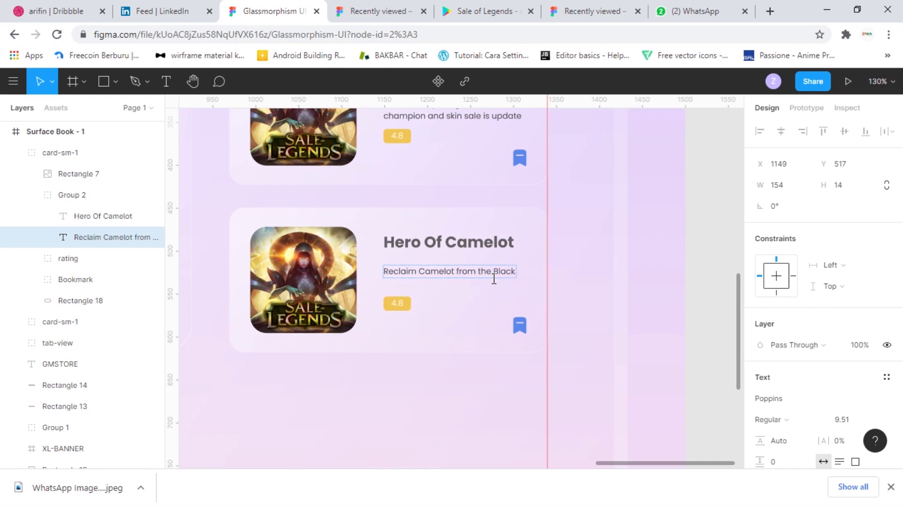
{"action": "key", "text": "Return"}
{"action": "type", "text": "Kni"}
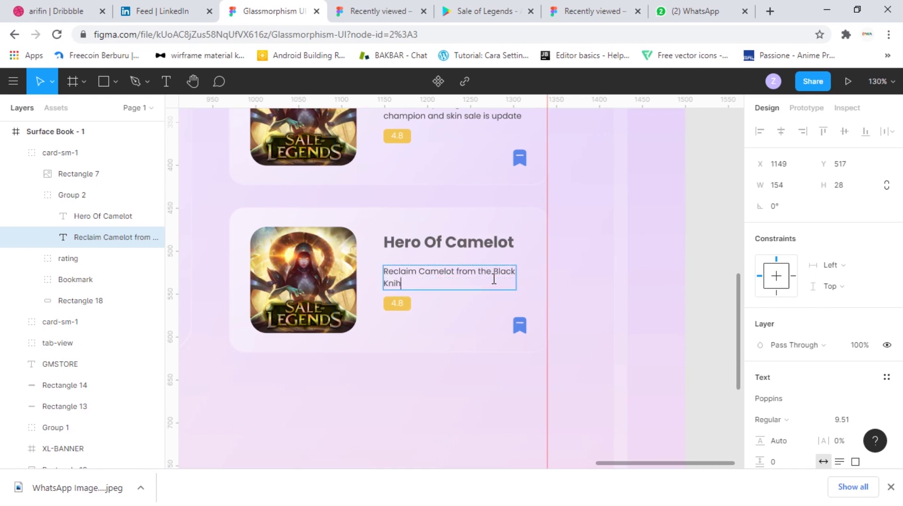
{"action": "type", "text": "ght Join Thousands of pla"}
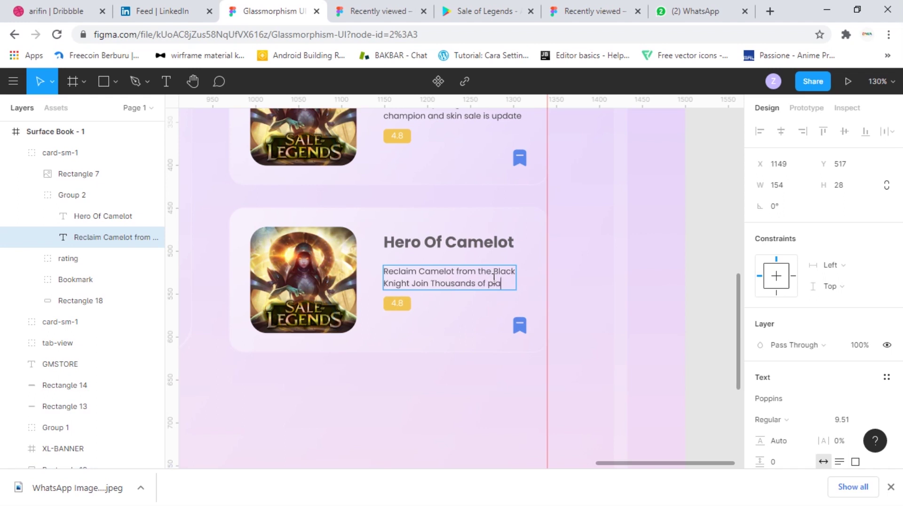
{"action": "type", "text": "rs..."}
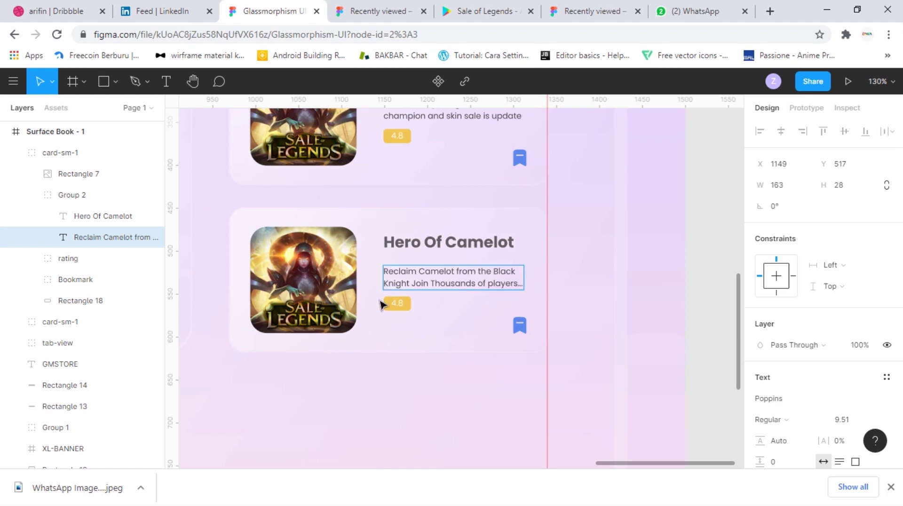
Change the copied card's rating to 3.8
{"action": "double_click", "coordinate": [399, 304]}
{"action": "type", "text": "3.8"}
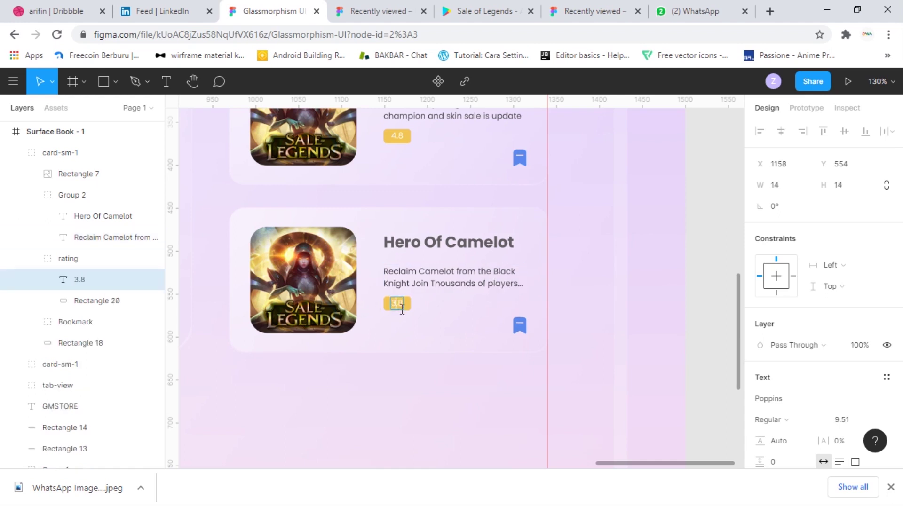
{"action": "left_click", "coordinate": [672, 337]}
{"action": "scroll", "coordinate": [701, 336], "scroll_direction": "down", "scroll_amount": 2}
{"action": "scroll", "coordinate": [701, 336], "scroll_direction": "down", "scroll_amount": 3}
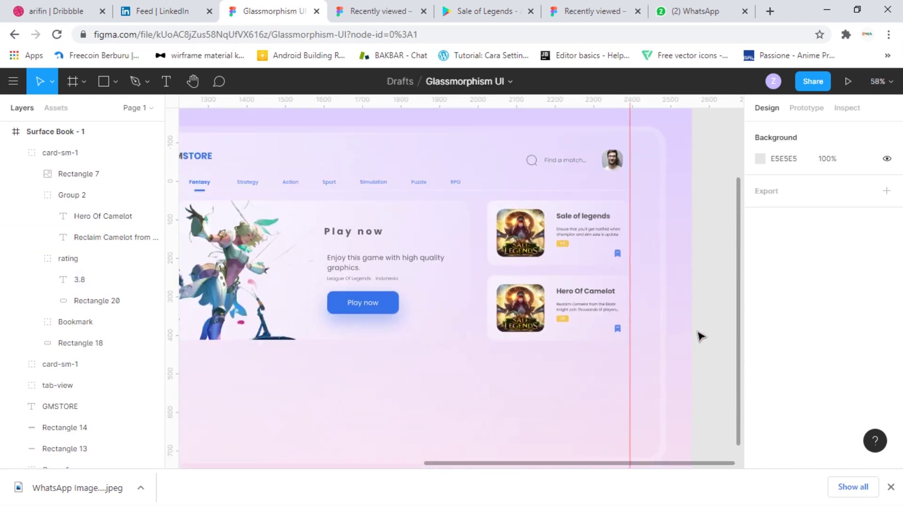
{"action": "scroll", "coordinate": [701, 336], "scroll_direction": "down", "scroll_amount": 1}
{"action": "scroll", "coordinate": [564, 343], "scroll_direction": "left", "scroll_amount": 3}
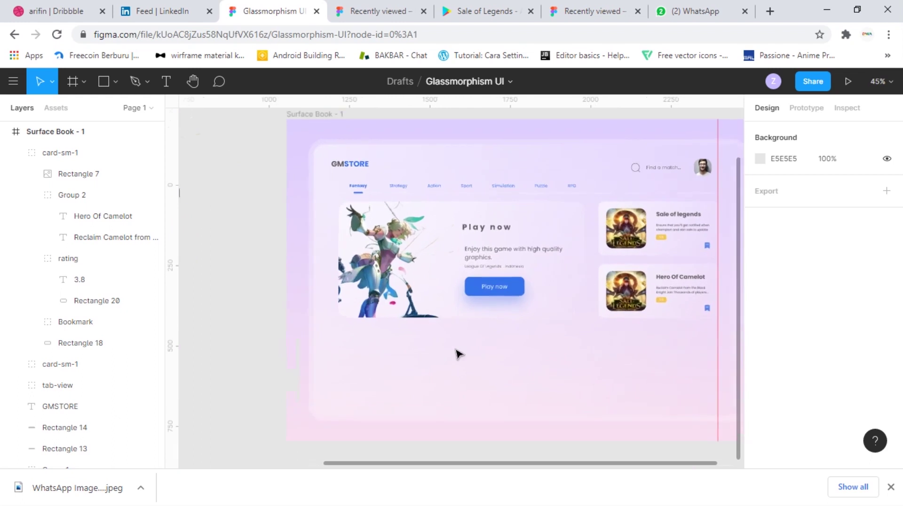
Add a bold Poppins 20 Top Selection heading below the banner
{"action": "key", "text": "t"}
{"action": "left_click", "coordinate": [346, 341]}
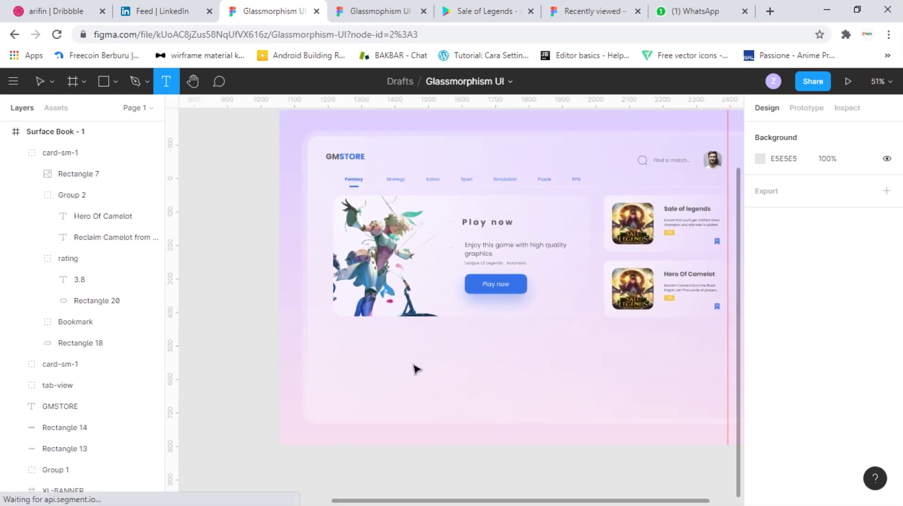
{"action": "left_click", "coordinate": [849, 441]}
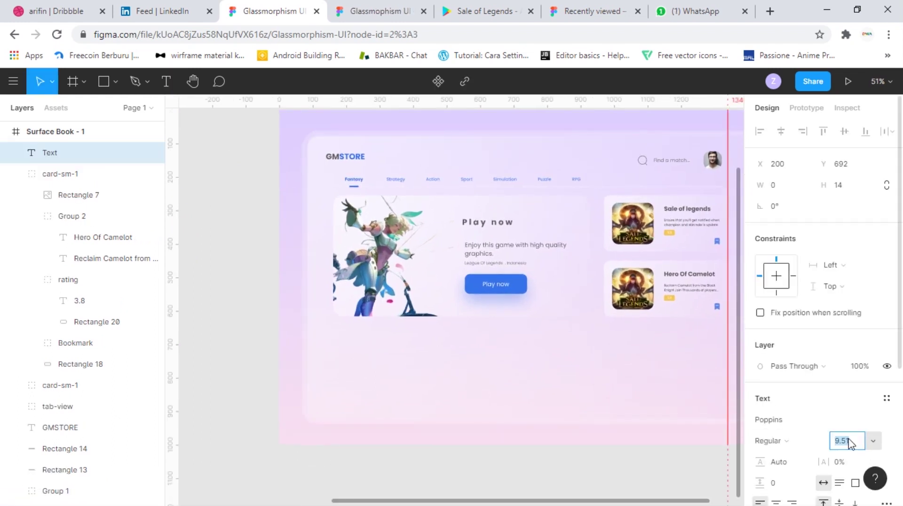
{"action": "type", "text": "20"}
{"action": "left_click", "coordinate": [771, 440]}
{"action": "left_click", "coordinate": [799, 302]}
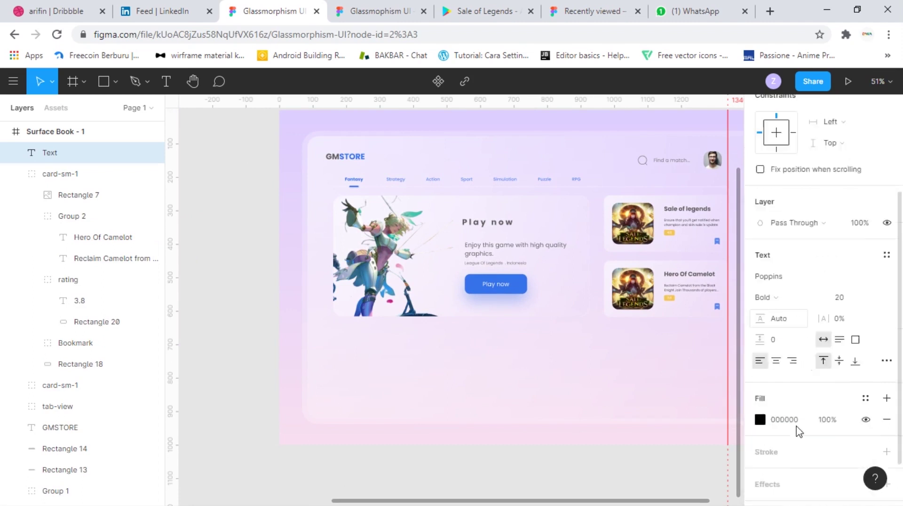
Colour the Top Selection heading grey 615F5F
{"action": "scroll", "coordinate": [799, 423], "scroll_direction": "down", "scroll_amount": 4}
{"action": "left_click", "coordinate": [759, 359]}
{"action": "left_click", "coordinate": [618, 442]}
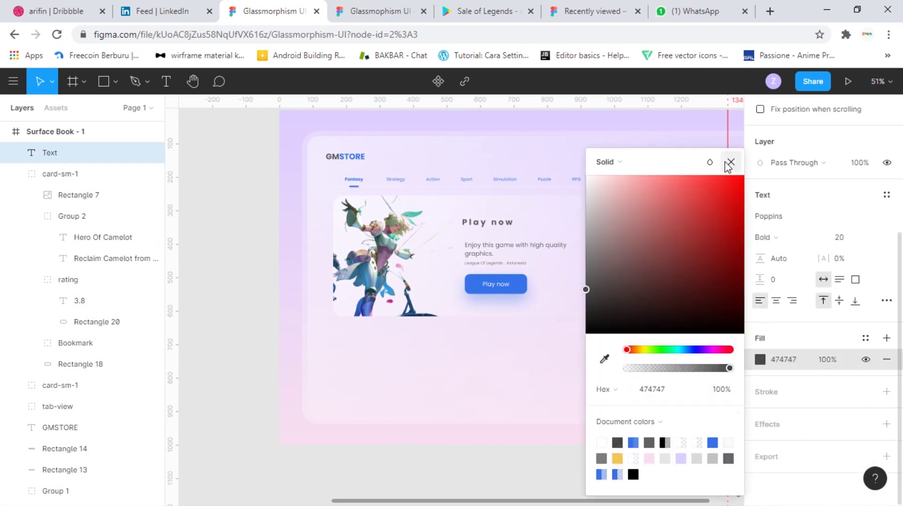
{"action": "left_click", "coordinate": [649, 442]}
{"action": "left_click", "coordinate": [731, 161]}
{"action": "type", "text": "Top Selection"}
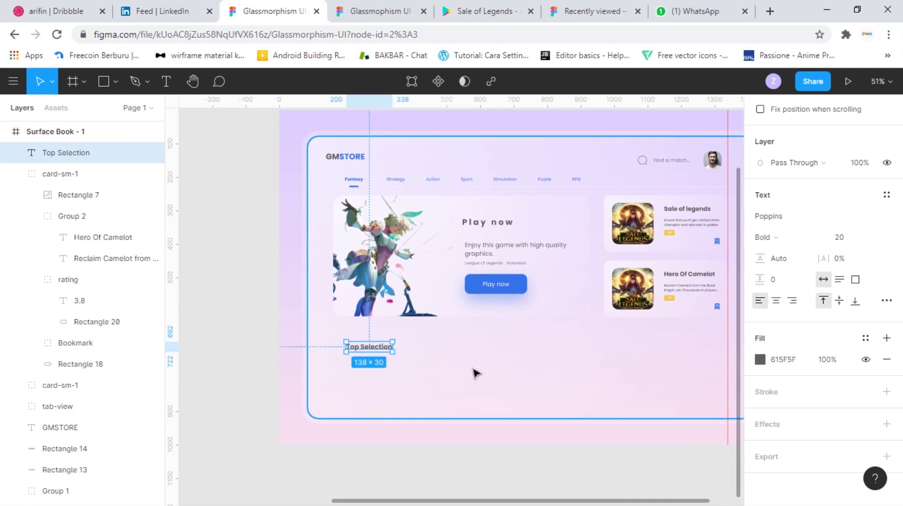
Nudge the Top Selection heading up toward the banner
{"action": "scroll", "coordinate": [463, 379], "scroll_direction": "up", "scroll_amount": 2}
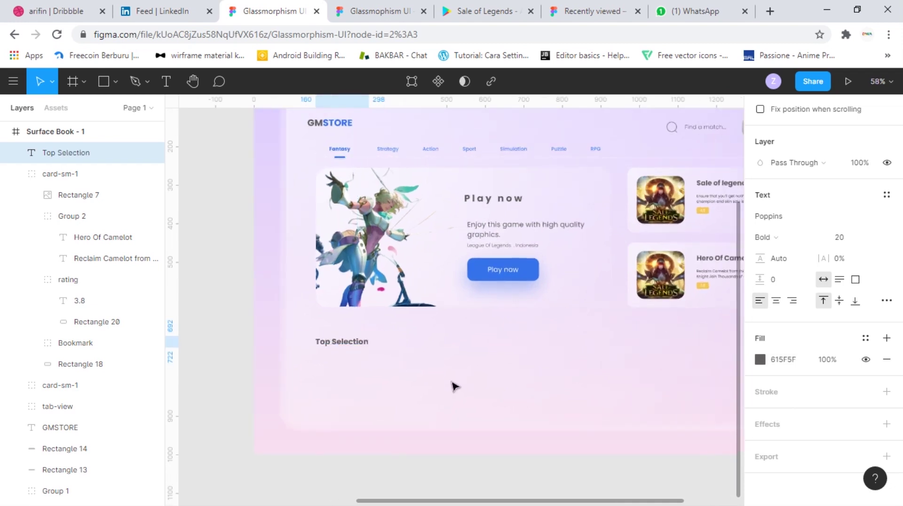
{"action": "key", "text": "Right"}
{"action": "key", "text": "Right"}
{"action": "key", "text": "Right"}
{"action": "key", "text": "Left"}
{"action": "key", "text": "Left"}
{"action": "key", "text": "Left"}
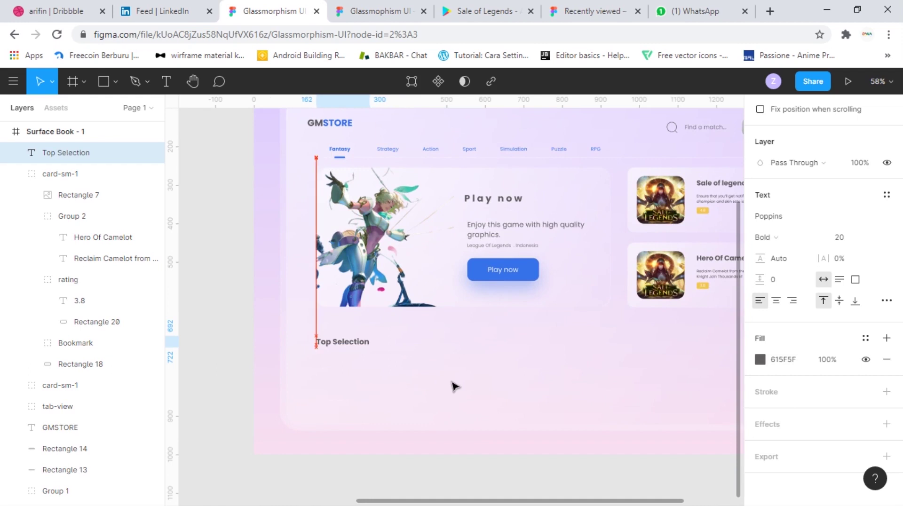
{"action": "key", "text": "shift+Up"}
{"action": "key", "text": "shift+Up"}
{"action": "key", "text": "shift+Up"}
{"action": "key", "text": "shift+Up"}
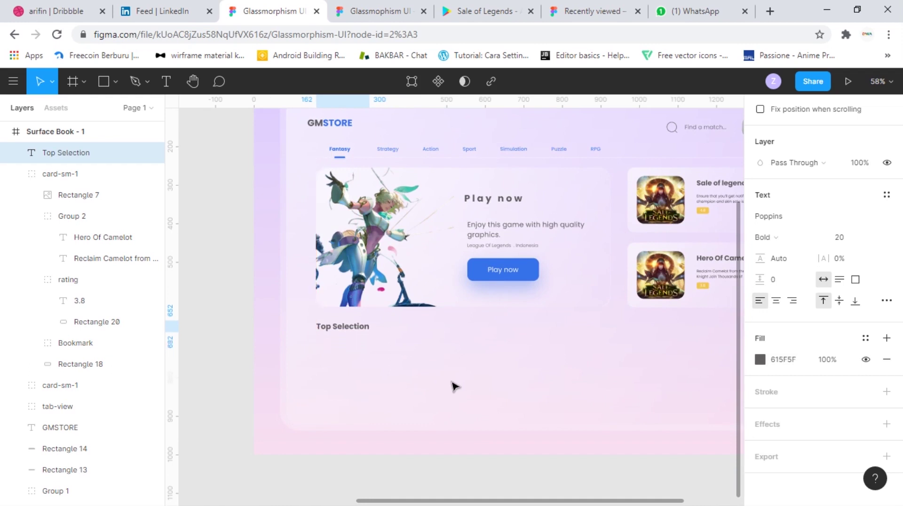
{"action": "key", "text": "Escape"}
{"action": "scroll", "coordinate": [433, 374], "scroll_direction": "down", "scroll_amount": 2}
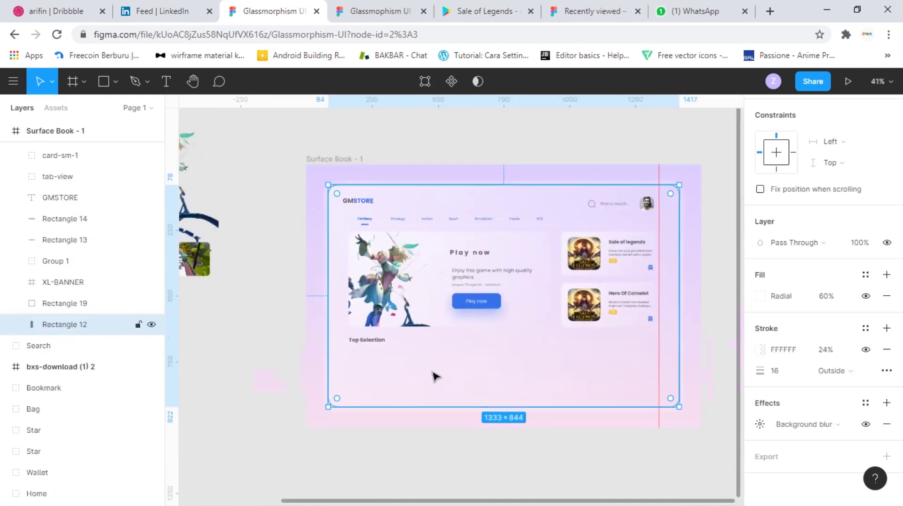
{"action": "key", "text": "Escape"}
{"action": "scroll", "coordinate": [306, 367], "scroll_direction": "down", "scroll_amount": 3}
{"action": "scroll", "coordinate": [411, 337], "scroll_direction": "down", "scroll_amount": 2}
{"action": "scroll", "coordinate": [356, 324], "scroll_direction": "up", "scroll_amount": 3}
{"action": "left_click", "coordinate": [341, 279]}
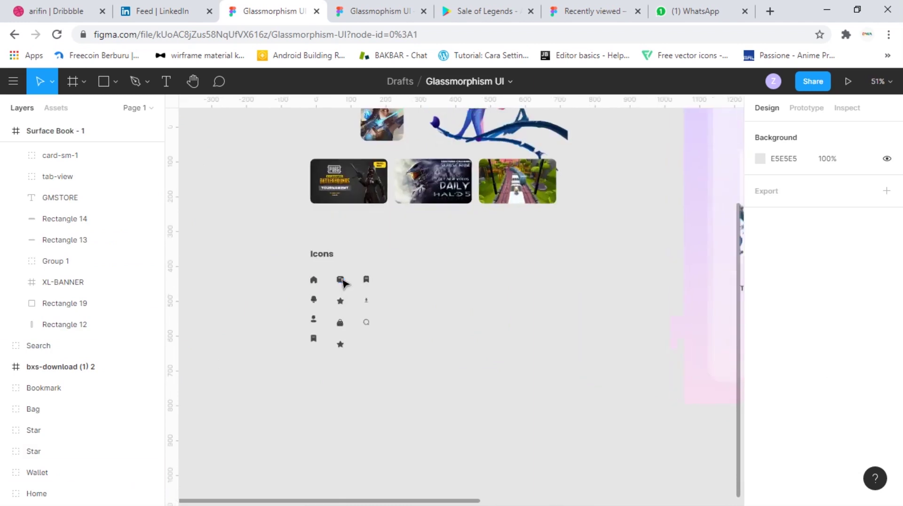
Copy the wallet, star, bag and star icon column beneath the Top Selection heading
{"action": "scroll", "coordinate": [340, 279], "scroll_direction": "up", "scroll_amount": 5}
{"action": "left_click", "coordinate": [339, 323], "text": "shift"}
{"action": "left_click", "coordinate": [339, 366], "text": "shift"}
{"action": "left_click", "coordinate": [337, 410], "text": "shift"}
{"action": "scroll", "coordinate": [338, 410], "scroll_direction": "down", "scroll_amount": 4}
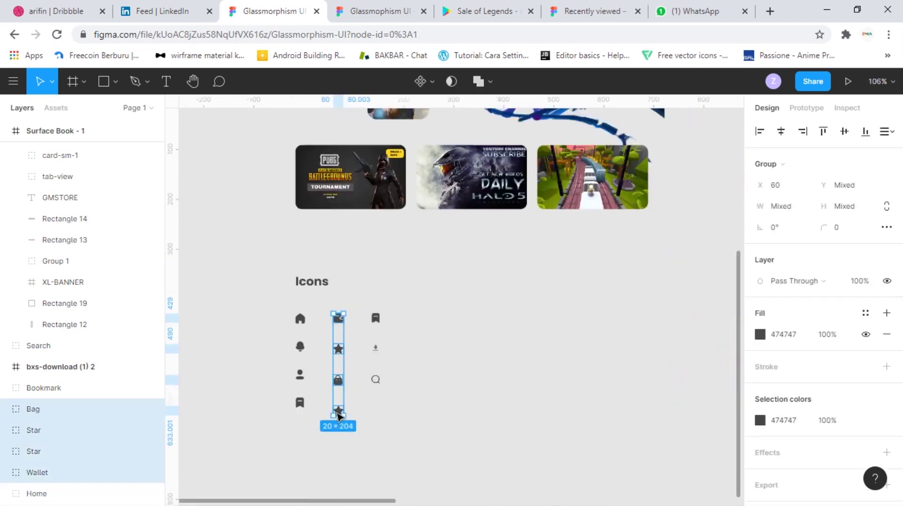
{"action": "mouse_move", "coordinate": [593, 289]}
{"action": "left_mouse_down"}
{"action": "mouse_move", "coordinate": [397, 306]}
{"action": "mouse_move", "coordinate": [491, 321]}
{"action": "mouse_move", "coordinate": [523, 342]}
{"action": "left_mouse_up"}
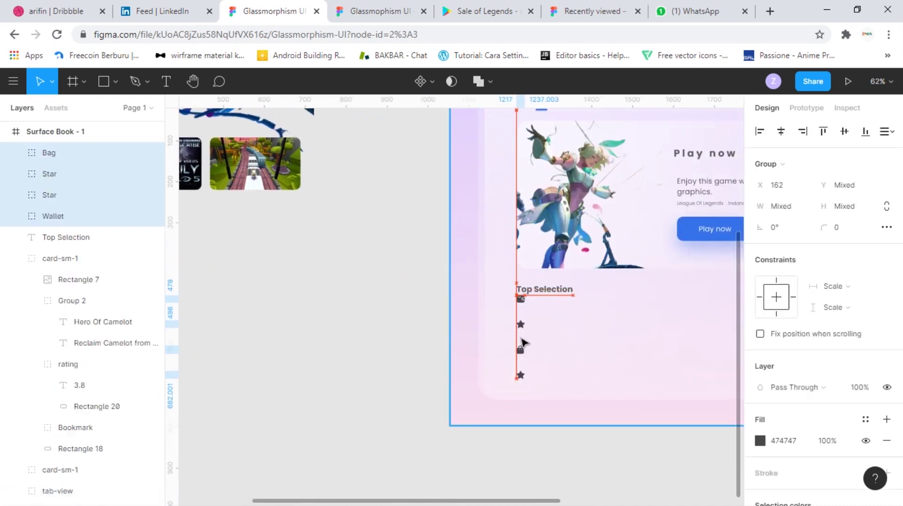
{"action": "left_click", "coordinate": [326, 288]}
Select the hero banner, side game cards and tab row together
{"action": "left_click_drag", "start_coordinate": [326, 288], "coordinate": [268, 321]}
{"action": "scroll", "coordinate": [268, 319], "scroll_direction": "down", "scroll_amount": 2}
{"action": "scroll", "coordinate": [235, 268], "scroll_direction": "down", "scroll_amount": 2}
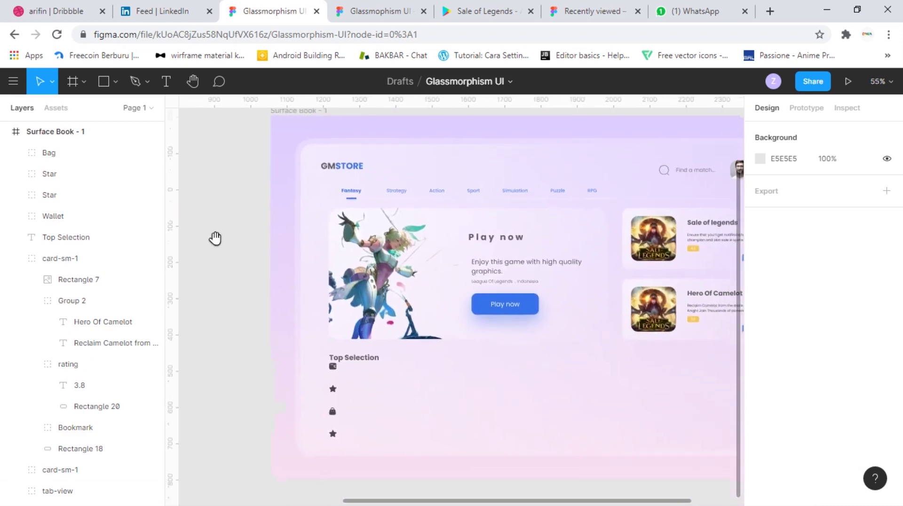
{"action": "left_click", "coordinate": [438, 294]}
{"action": "left_click", "coordinate": [677, 306], "text": "shift"}
{"action": "left_click", "coordinate": [345, 188], "text": "shift"}
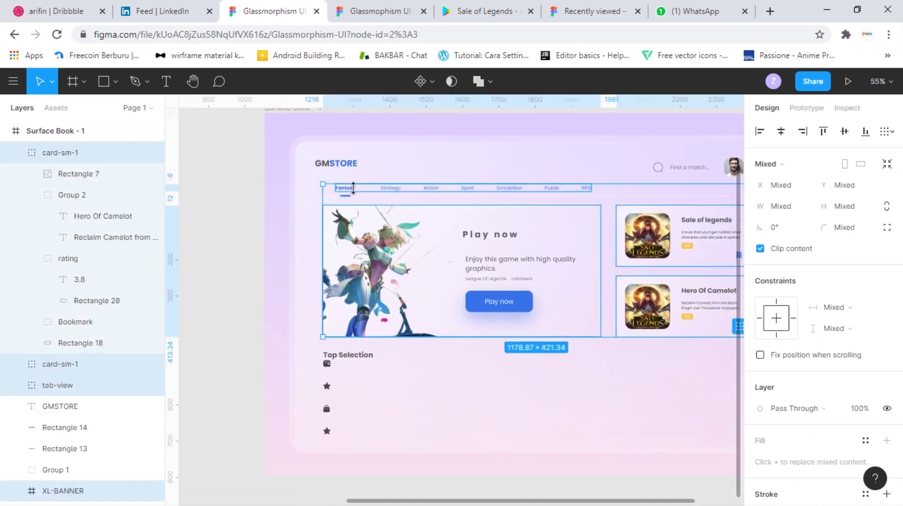
Group the tab underline with the divider line, then group them with the tab row
{"action": "scroll", "coordinate": [347, 201], "scroll_direction": "up", "scroll_amount": 3}
{"action": "left_click", "coordinate": [347, 194]}
{"action": "left_click", "coordinate": [377, 194], "text": "shift"}
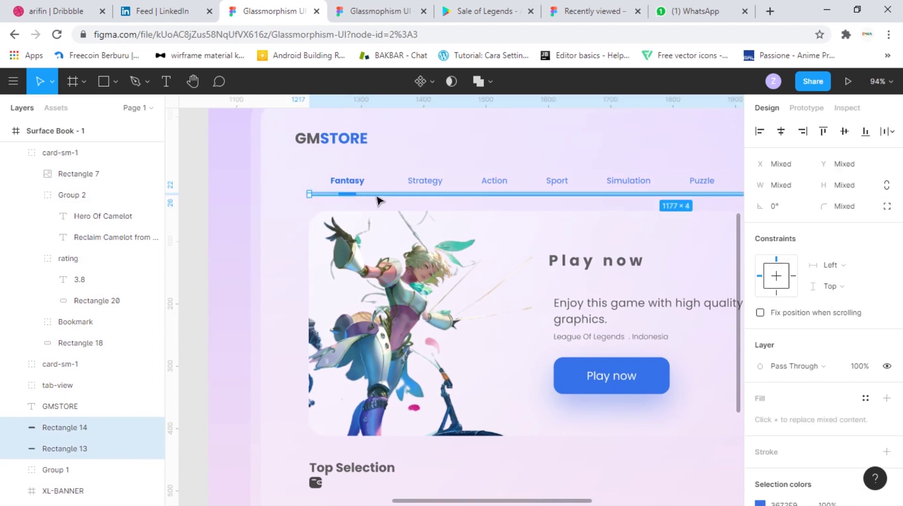
{"action": "key", "text": "ctrl+g"}
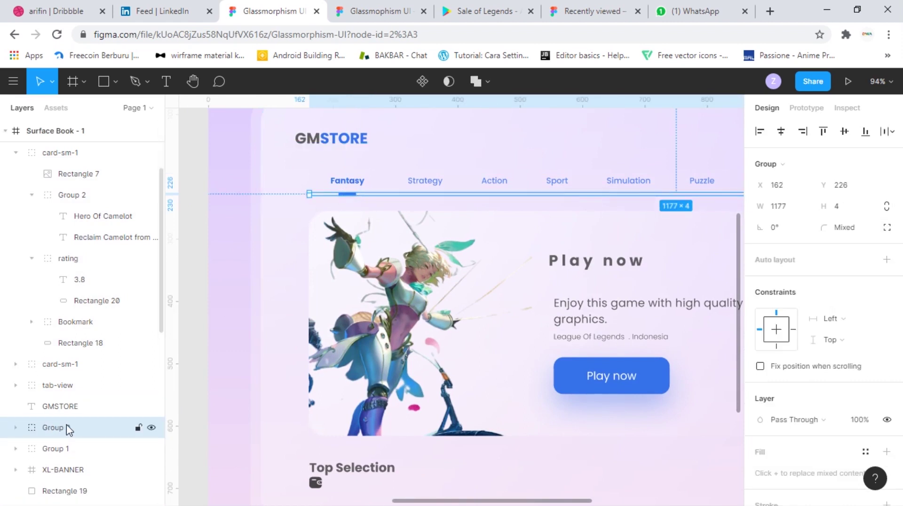
{"action": "left_click", "coordinate": [47, 385], "text": "shift"}
{"action": "scroll", "coordinate": [322, 195], "scroll_direction": "down", "scroll_amount": 2}
{"action": "scroll", "coordinate": [325, 199], "scroll_direction": "down", "scroll_amount": 1}
{"action": "key", "text": "ctrl+g"}
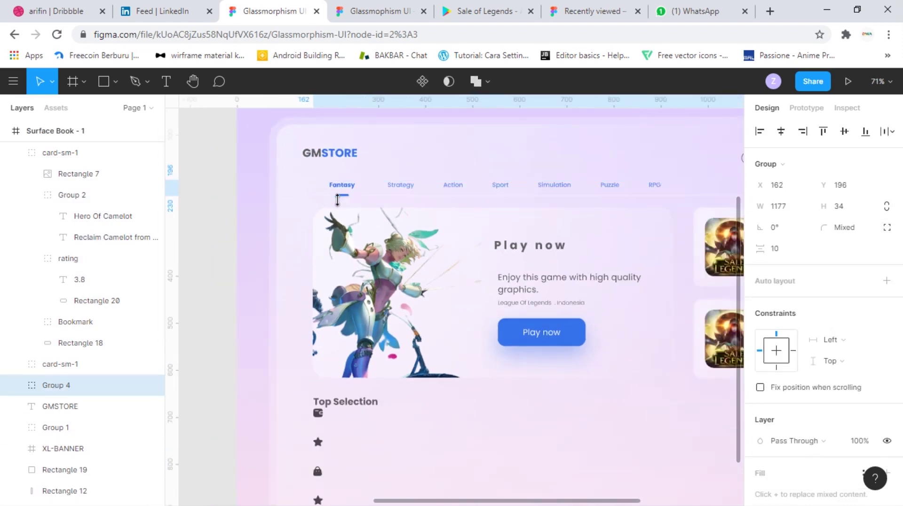
Move the tab group up closer to the logo
{"action": "scroll", "coordinate": [329, 207], "scroll_direction": "down", "scroll_amount": 2}
{"action": "left_click", "coordinate": [664, 179], "text": "shift"}
{"action": "left_click", "coordinate": [324, 173], "text": "shift"}
{"action": "left_click", "coordinate": [342, 196]}
{"action": "scroll", "coordinate": [402, 212], "scroll_direction": "up", "scroll_amount": 2}
{"action": "scroll", "coordinate": [402, 190], "scroll_direction": "down", "scroll_amount": 2}
{"action": "scroll", "coordinate": [578, 188], "scroll_direction": "up", "scroll_amount": 2}
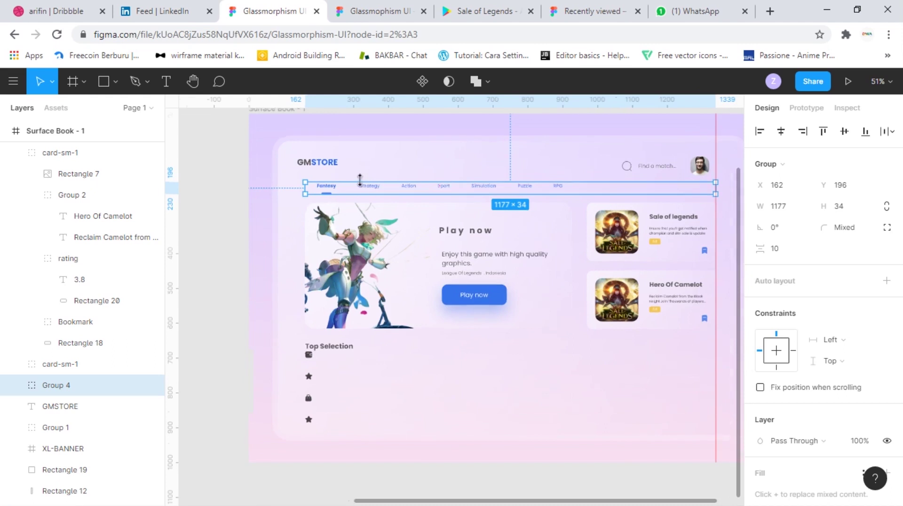
{"action": "left_click_drag", "start_coordinate": [610, 193], "coordinate": [606, 188]}
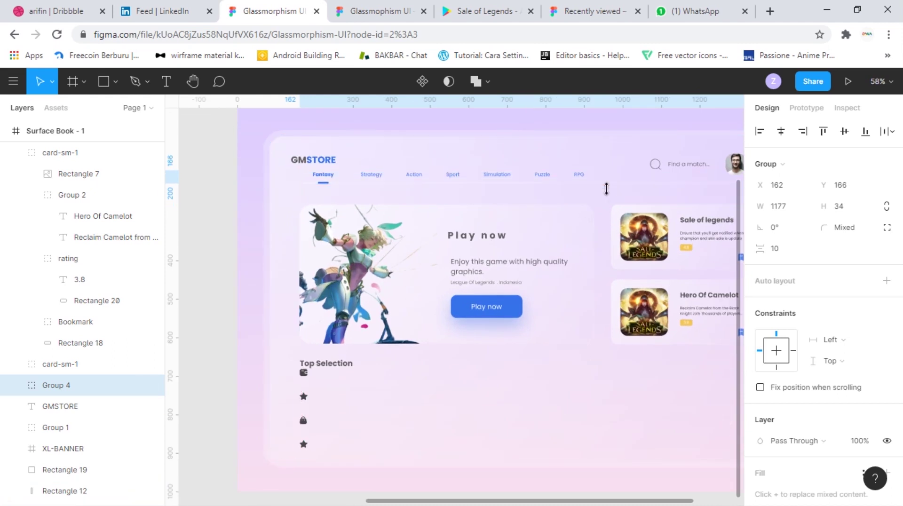
Set the GMSTORE logo font size to 14
{"action": "left_click", "coordinate": [312, 160]}
{"action": "scroll", "coordinate": [315, 162], "scroll_direction": "up", "scroll_amount": 3}
{"action": "scroll", "coordinate": [550, 202], "scroll_direction": "down", "scroll_amount": 2}
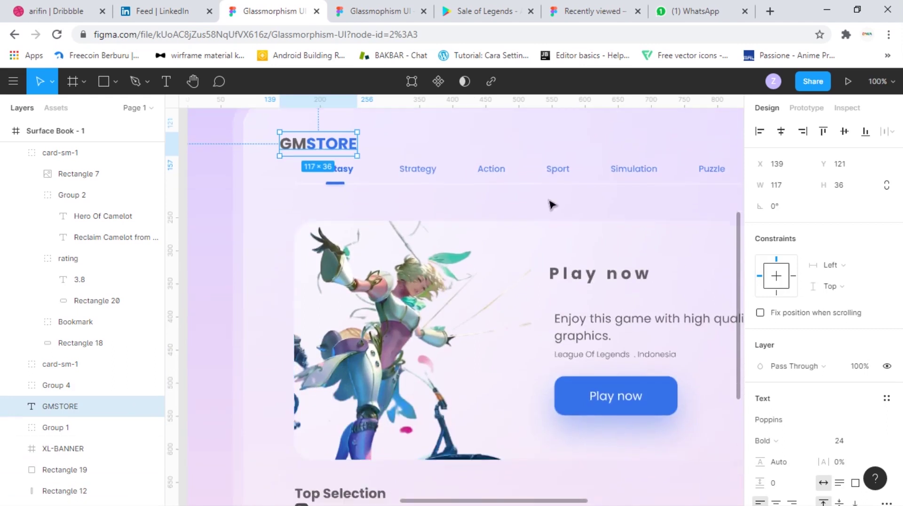
{"action": "scroll", "coordinate": [862, 329], "scroll_direction": "down", "scroll_amount": 4}
{"action": "left_click", "coordinate": [867, 243]}
{"action": "left_click", "coordinate": [873, 216]}
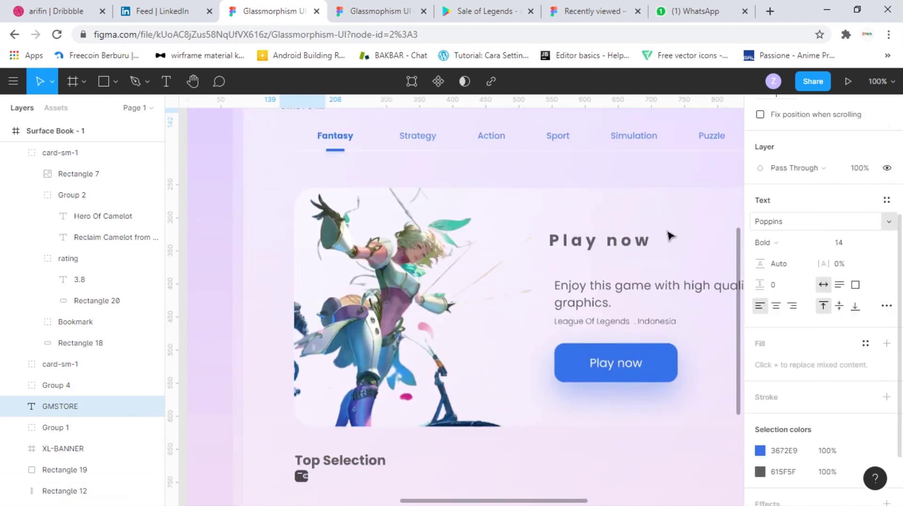
{"action": "scroll", "coordinate": [336, 216], "scroll_direction": "up", "scroll_amount": 1}
{"action": "left_click", "coordinate": [226, 185]}
Nudge the hero banner and side game cards up 21 px
{"action": "scroll", "coordinate": [225, 188], "scroll_direction": "down", "scroll_amount": 3}
{"action": "scroll", "coordinate": [225, 188], "scroll_direction": "down", "scroll_amount": 2}
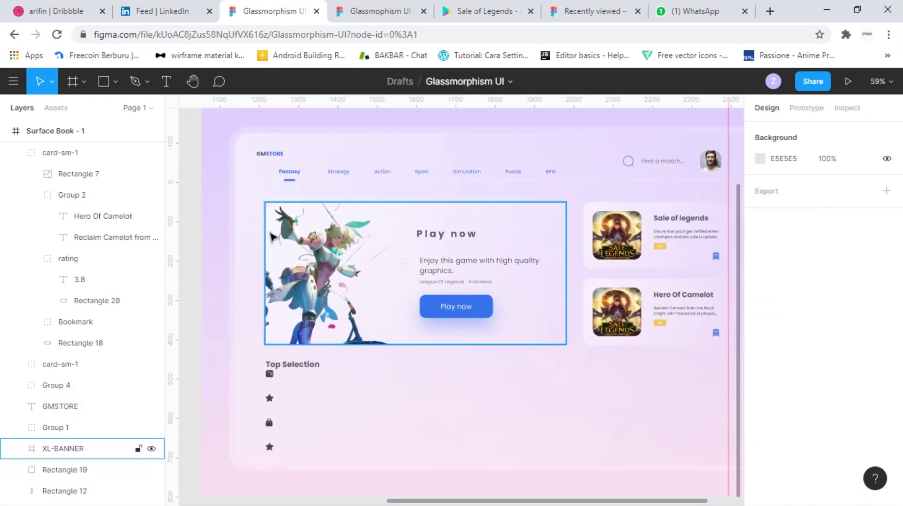
{"action": "left_click", "coordinate": [275, 235]}
{"action": "left_click", "coordinate": [616, 304], "text": "shift"}
{"action": "key", "text": "shift+Up"}
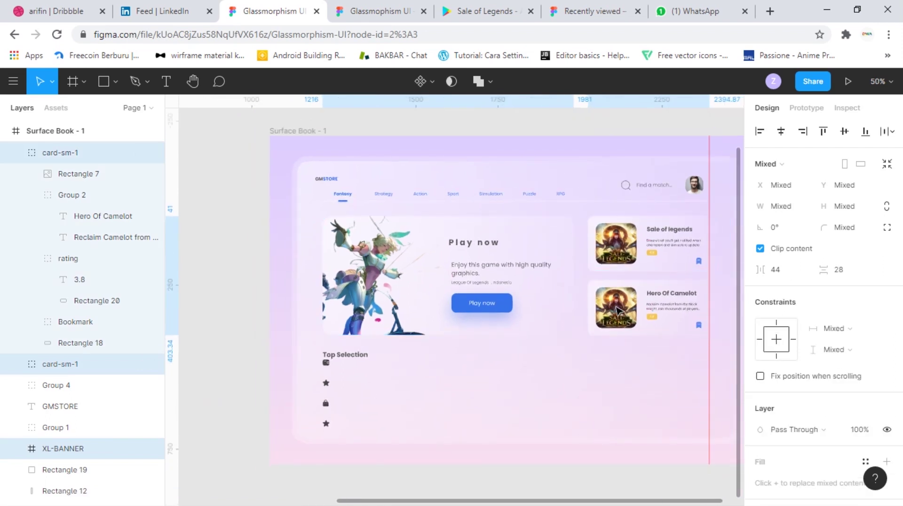
{"action": "key", "text": "shift+Up"}
{"action": "key", "text": "shift+Up"}
{"action": "key", "text": "Up"}
{"action": "key", "text": "Up"}
{"action": "key", "text": "Up"}
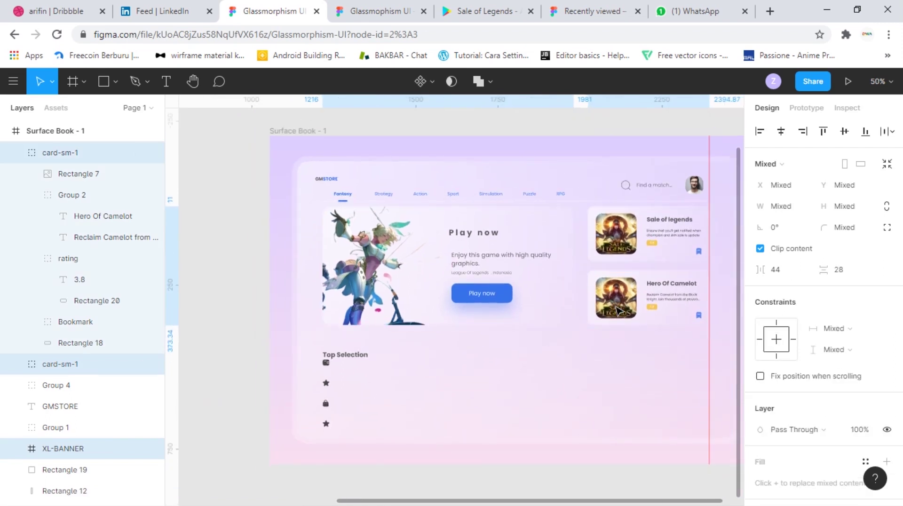
{"action": "left_click", "coordinate": [205, 244]}
Nudge the Top Selection heading up 11 px
{"action": "scroll", "coordinate": [246, 268], "scroll_direction": "down", "scroll_amount": 2}
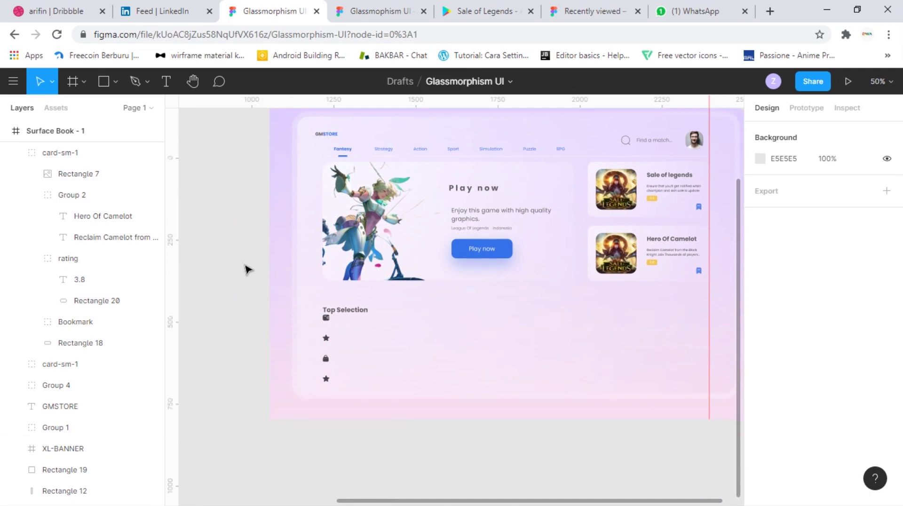
{"action": "left_click", "coordinate": [340, 305]}
{"action": "key", "text": "shift+Up"}
{"action": "key", "text": "shift+Up"}
{"action": "key", "text": "shift+Up"}
{"action": "key", "text": "Up"}
{"action": "key", "text": "Up"}
{"action": "key", "text": "Up"}
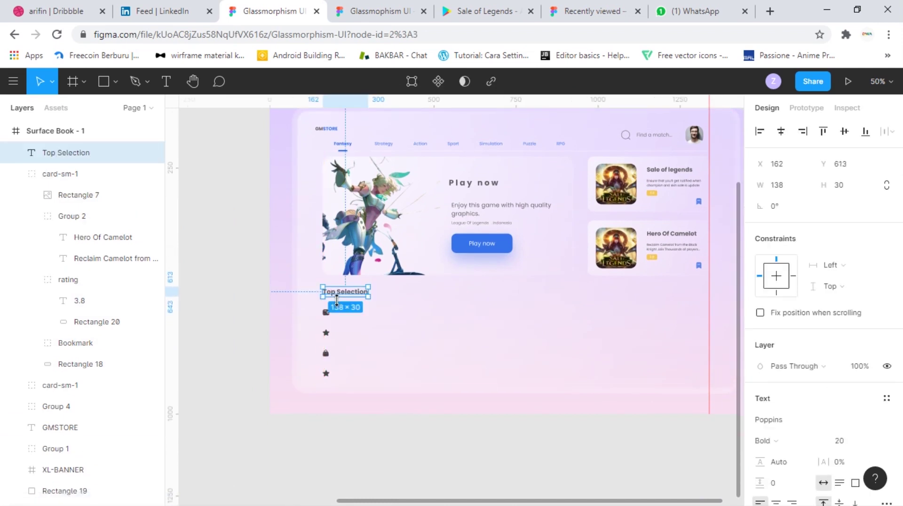
Give the wallet icon under Top Selection a blue fill
{"action": "left_click", "coordinate": [268, 306]}
{"action": "scroll", "coordinate": [562, 288], "scroll_direction": "down", "scroll_amount": 1}
{"action": "scroll", "coordinate": [614, 282], "scroll_direction": "down", "scroll_amount": 2}
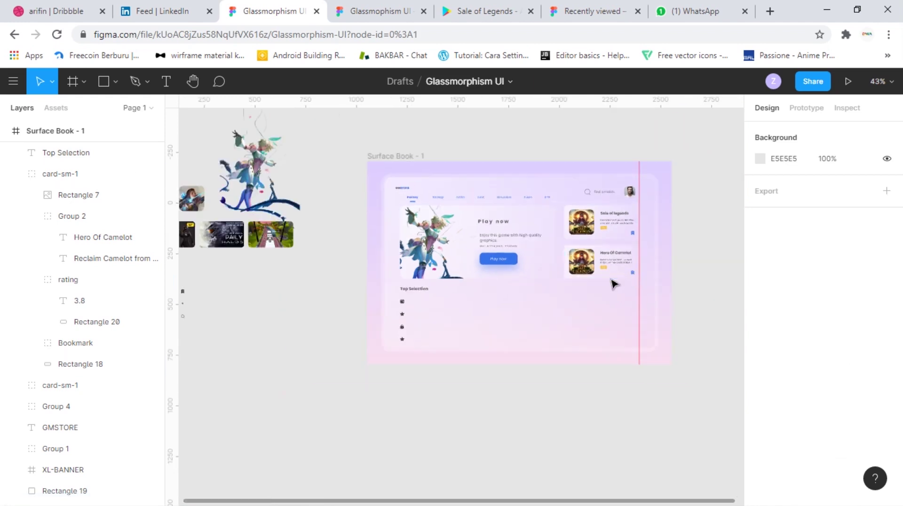
{"action": "scroll", "coordinate": [613, 284], "scroll_direction": "down", "scroll_amount": 1}
{"action": "scroll", "coordinate": [429, 343], "scroll_direction": "up", "scroll_amount": 1}
{"action": "scroll", "coordinate": [429, 343], "scroll_direction": "up", "scroll_amount": 2}
{"action": "scroll", "coordinate": [429, 343], "scroll_direction": "up", "scroll_amount": 1}
{"action": "scroll", "coordinate": [446, 331], "scroll_direction": "up", "scroll_amount": 1}
{"action": "scroll", "coordinate": [446, 254], "scroll_direction": "up", "scroll_amount": 2}
{"action": "scroll", "coordinate": [445, 247], "scroll_direction": "up", "scroll_amount": 2}
{"action": "left_click", "coordinate": [432, 228]}
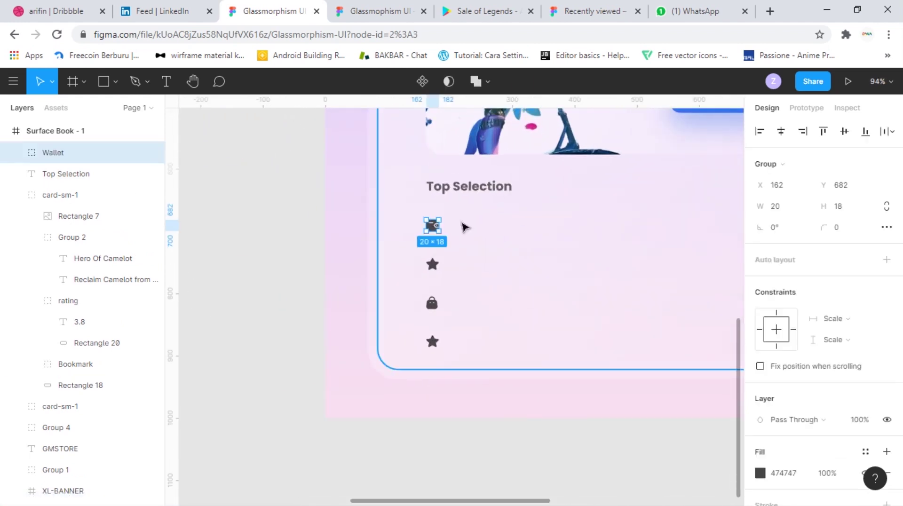
{"action": "scroll", "coordinate": [776, 329], "scroll_direction": "down", "scroll_amount": 3}
{"action": "left_click", "coordinate": [760, 305]}
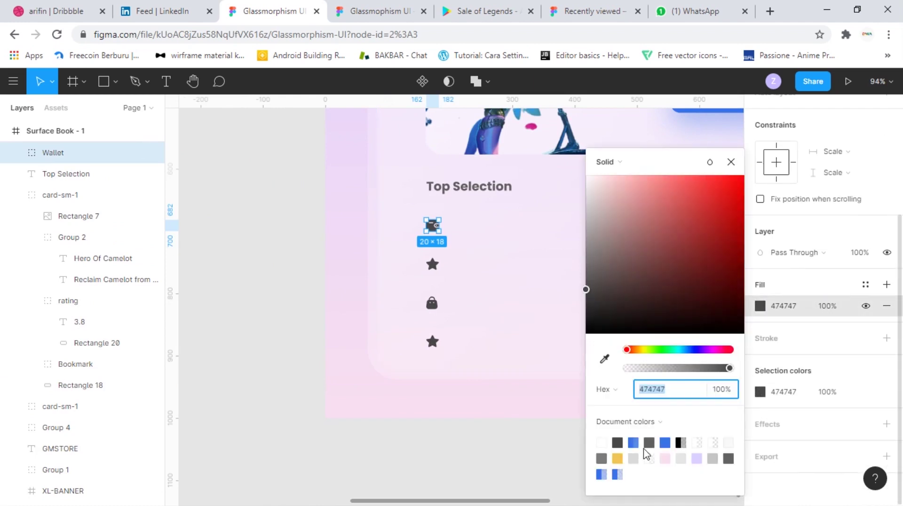
{"action": "type", "text": "3672E9"}
{"action": "key", "text": "Return"}
{"action": "left_click", "coordinate": [467, 221]}
{"action": "scroll", "coordinate": [467, 235], "scroll_direction": "up", "scroll_amount": 2}
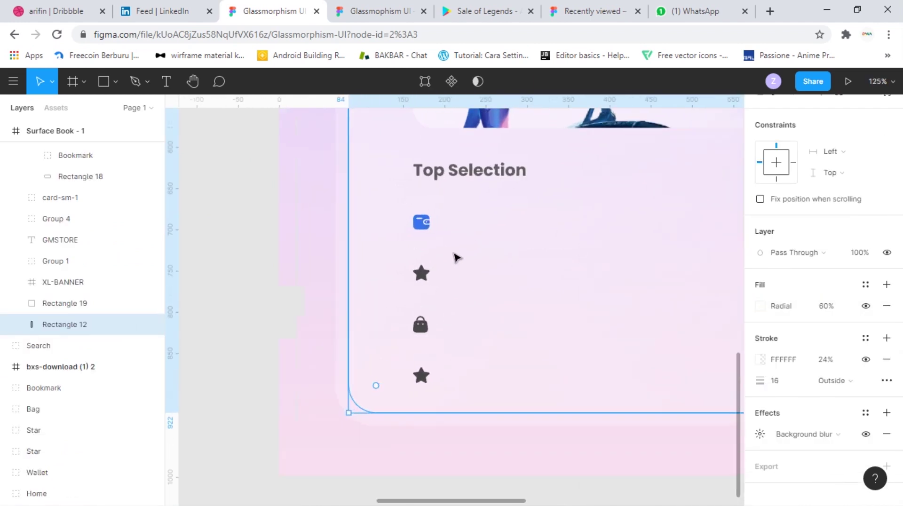
Clear the selection and place a new text layer beside the wallet icon
{"action": "key", "text": "Escape"}
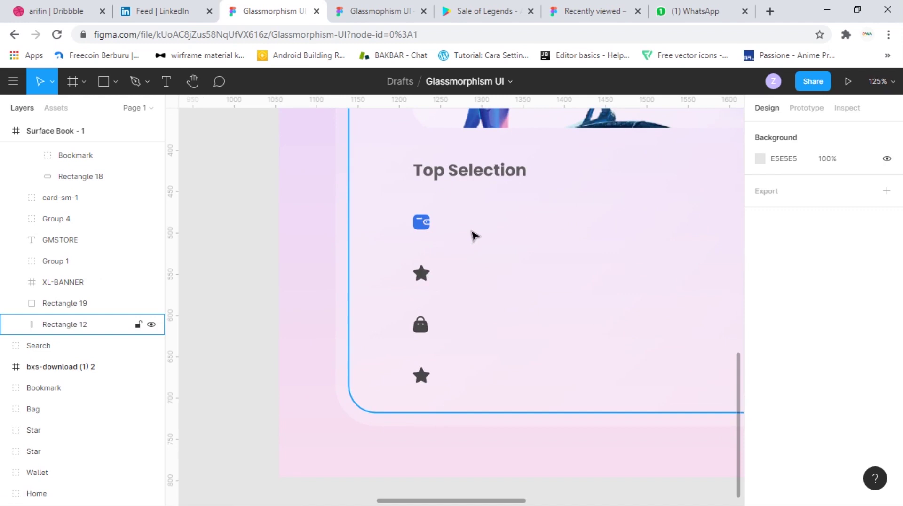
{"action": "key", "text": "t"}
{"action": "left_click", "coordinate": [470, 233]}
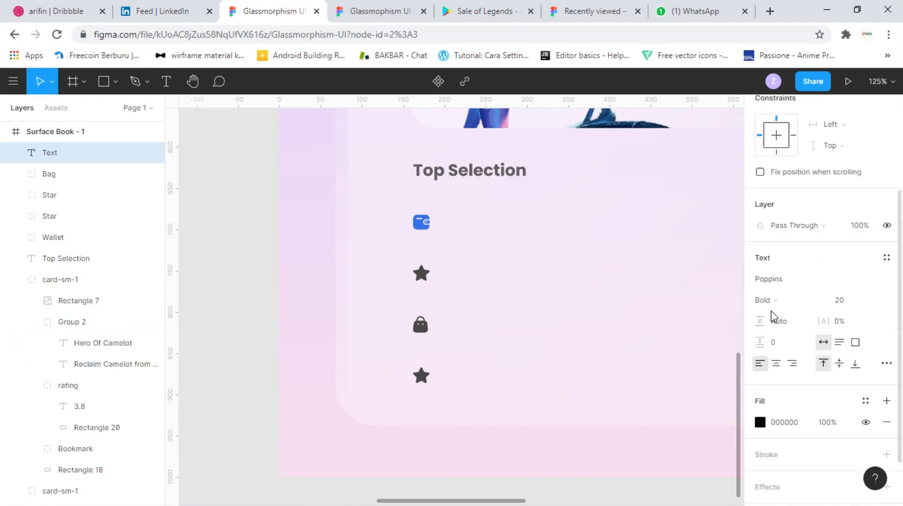
Add a size 15, Regular-weight label 'Free to play & Recommended' beside the wallet icon
{"action": "left_click", "coordinate": [870, 240]}
{"action": "left_click", "coordinate": [854, 358]}
{"action": "type", "text": "Free"}
{"action": "left_click", "coordinate": [790, 237]}
{"action": "left_click", "coordinate": [786, 204]}
{"action": "left_click", "coordinate": [788, 237]}
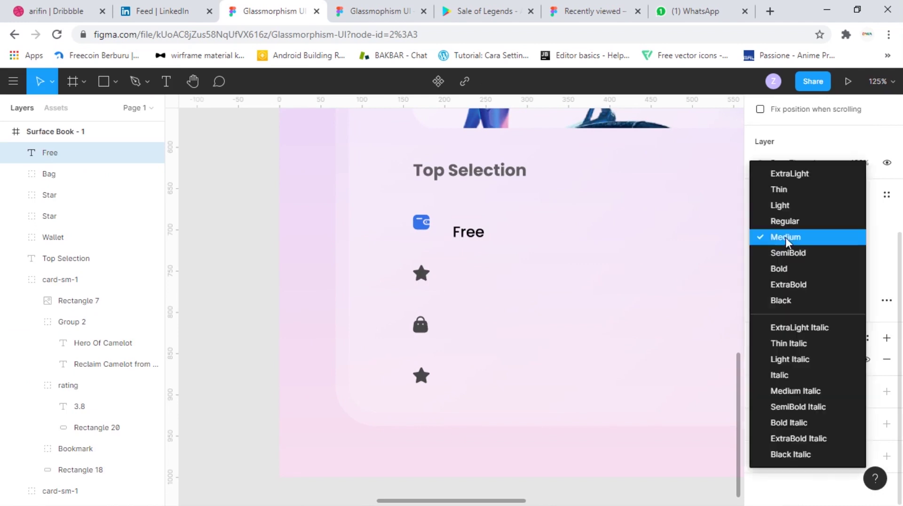
{"action": "left_click", "coordinate": [784, 221]}
{"action": "left_click_drag", "start_coordinate": [467, 232], "coordinate": [471, 225]}
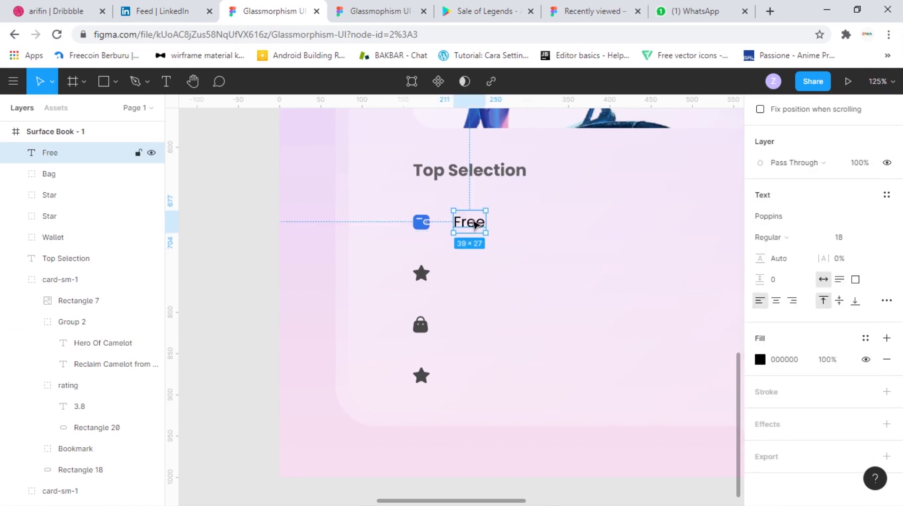
{"action": "left_click", "coordinate": [847, 240]}
{"action": "type", "text": "15"}
{"action": "key", "text": "Return"}
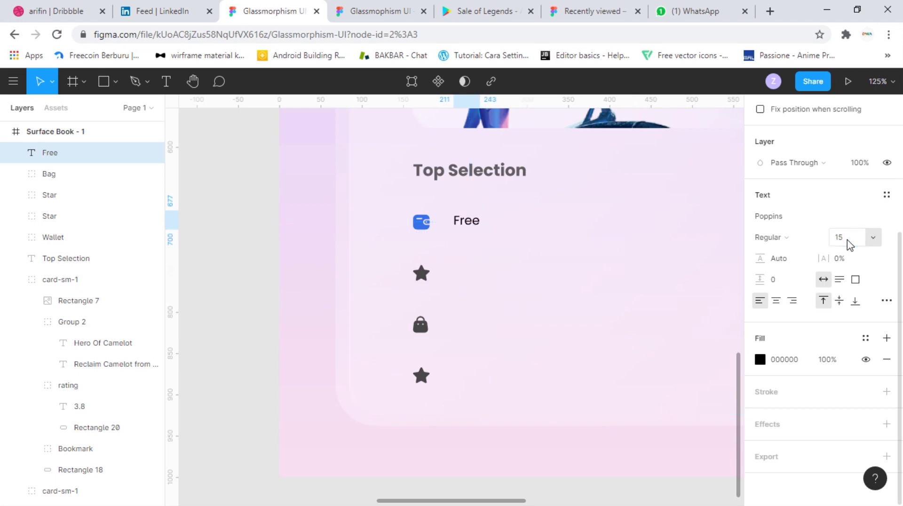
{"action": "left_click_drag", "start_coordinate": [468, 222], "coordinate": [466, 229]}
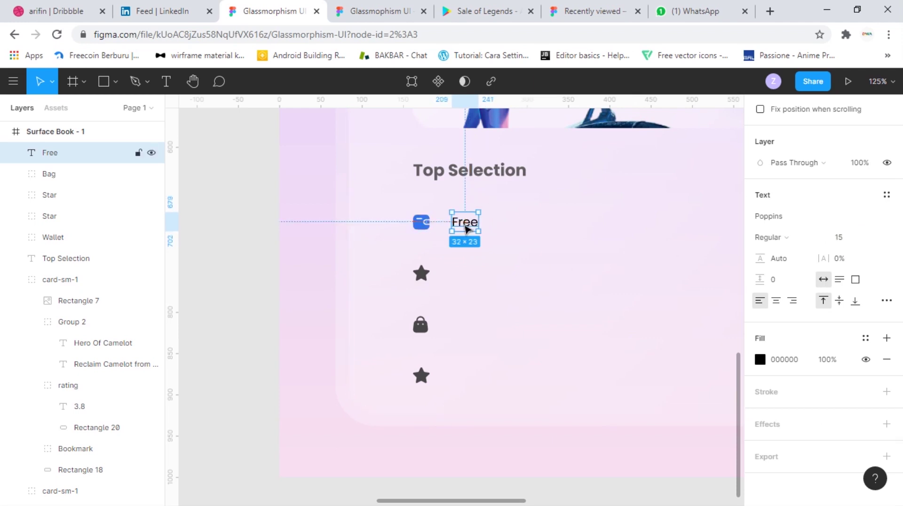
{"action": "double_click", "coordinate": [464, 225]}
{"action": "type", "text": "to pla"}
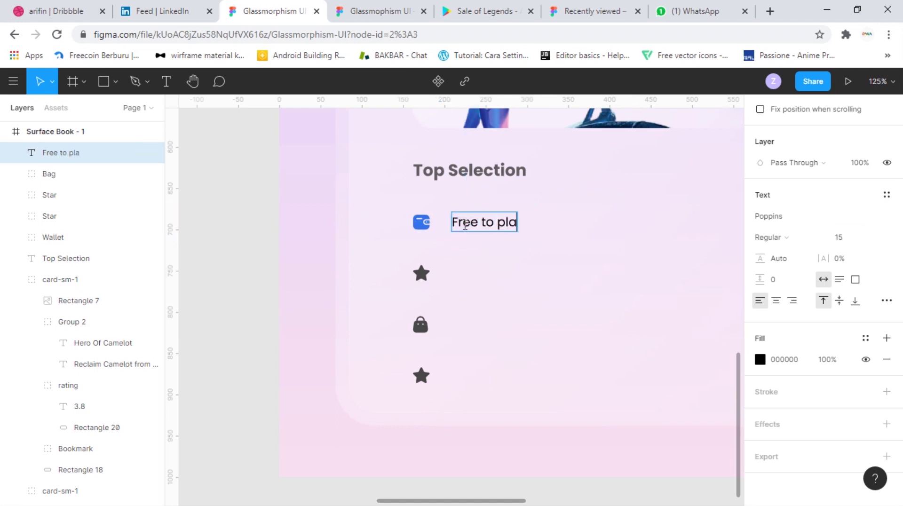
{"action": "type", "text": "y & Rec"}
{"action": "type", "text": "ommended"}
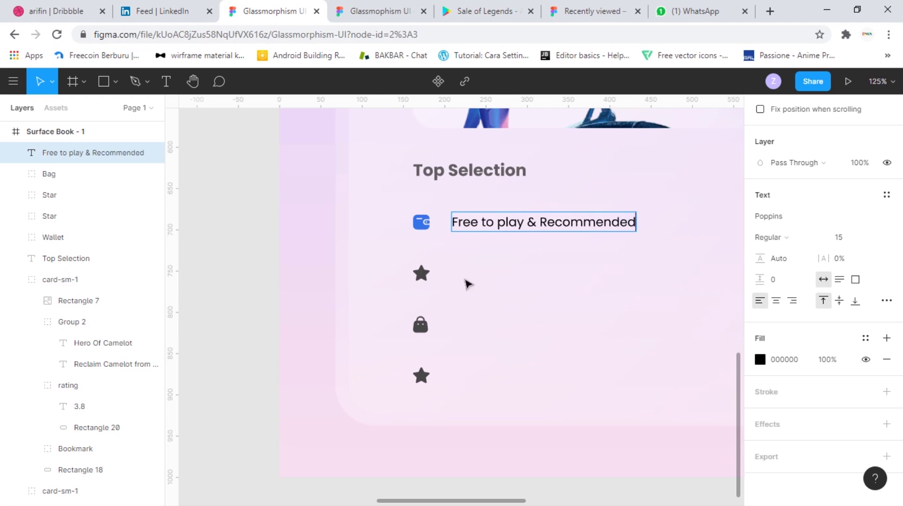
{"action": "key", "text": "Escape"}
Copy the label to the row below and retype it 'Top Sellers'
{"action": "left_click_drag", "start_coordinate": [536, 227], "coordinate": [548, 281]}
{"action": "left_click_drag", "start_coordinate": [539, 278], "coordinate": [536, 277]}
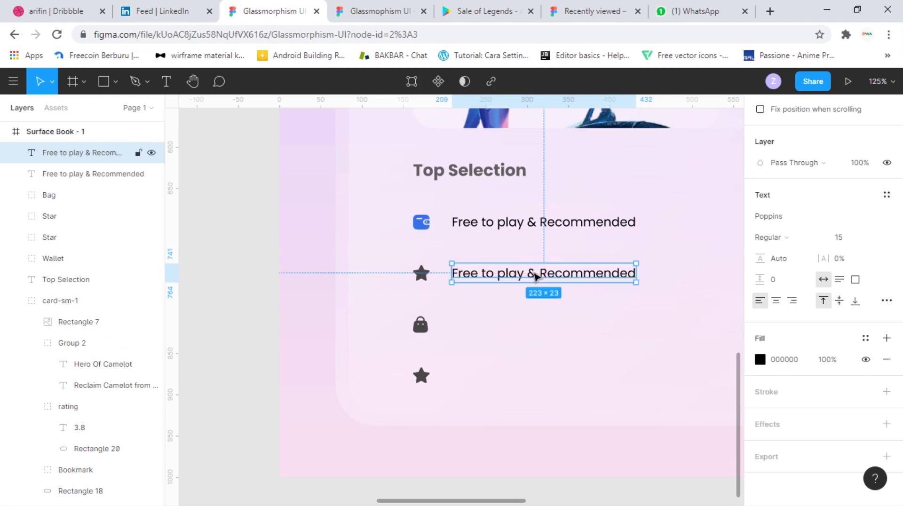
{"action": "double_click", "coordinate": [536, 274]}
{"action": "type", "text": "Top S"}
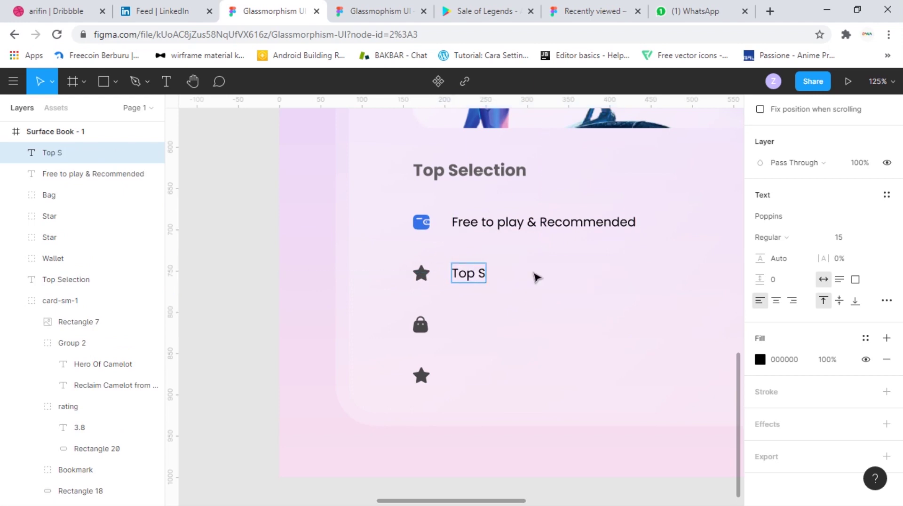
{"action": "type", "text": "ellers"}
{"action": "key", "text": "Escape"}
Copy the label beside the bag icon and retype it 'Premium Game'
{"action": "mouse_move", "coordinate": [514, 273]}
{"action": "left_mouse_down"}
{"action": "mouse_move", "coordinate": [506, 327]}
{"action": "mouse_move", "coordinate": [497, 325]}
{"action": "left_mouse_up"}
{"action": "double_click", "coordinate": [497, 324]}
{"action": "type", "text": "Premium Gane"}
{"action": "key", "text": "BackSpace"}
{"action": "key", "text": "BackSpace"}
{"action": "type", "text": "me"}
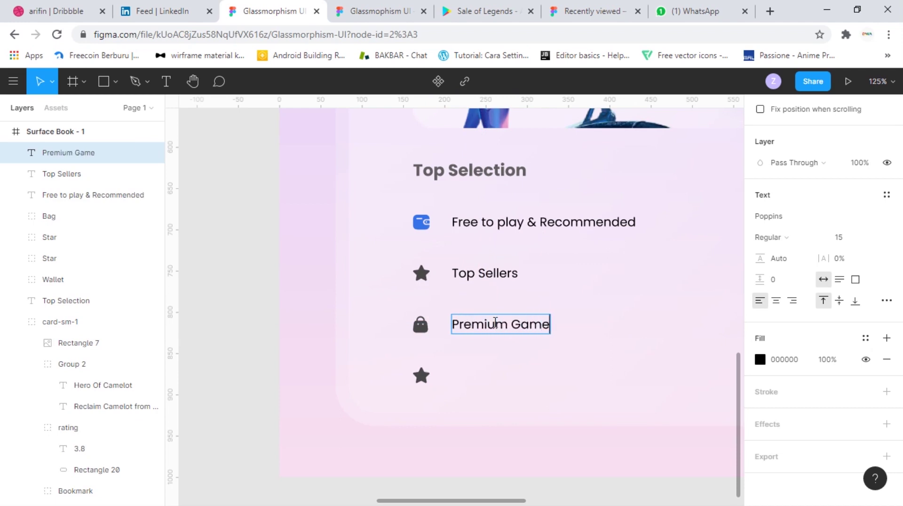
{"action": "key", "text": "Escape"}
Copy the label to the last star row and retype it 'Favorite Game'
{"action": "left_click_drag", "start_coordinate": [514, 331], "coordinate": [512, 379], "text": "alt"}
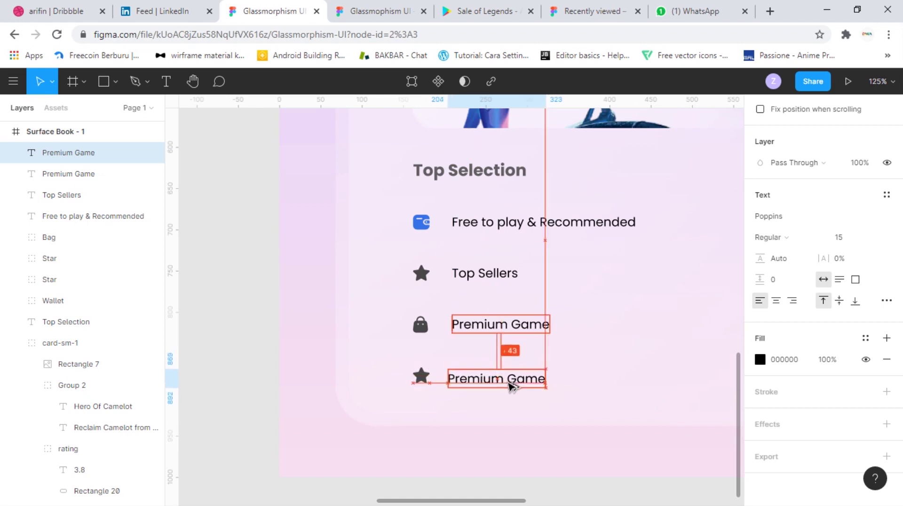
{"action": "left_click_drag", "start_coordinate": [509, 376], "coordinate": [511, 378]}
{"action": "double_click", "coordinate": [511, 377]}
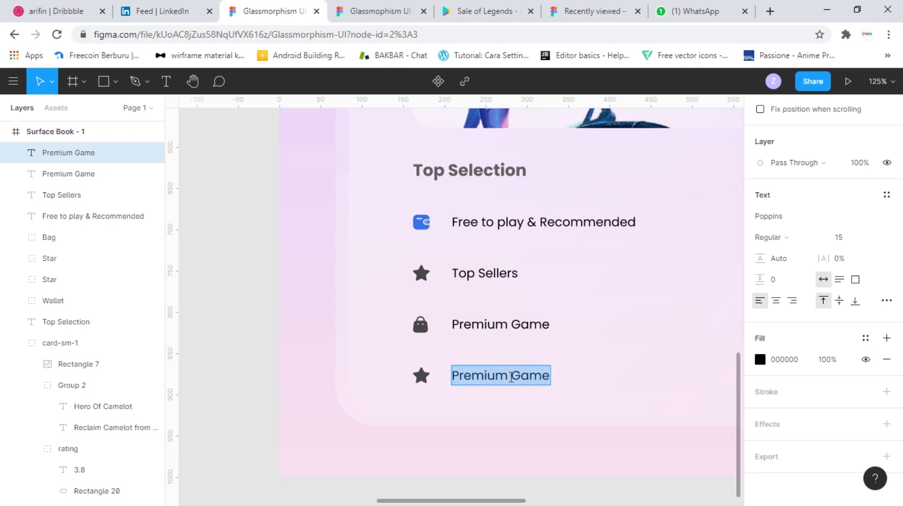
{"action": "type", "text": "Favorite Game"}
{"action": "key", "text": "Escape"}
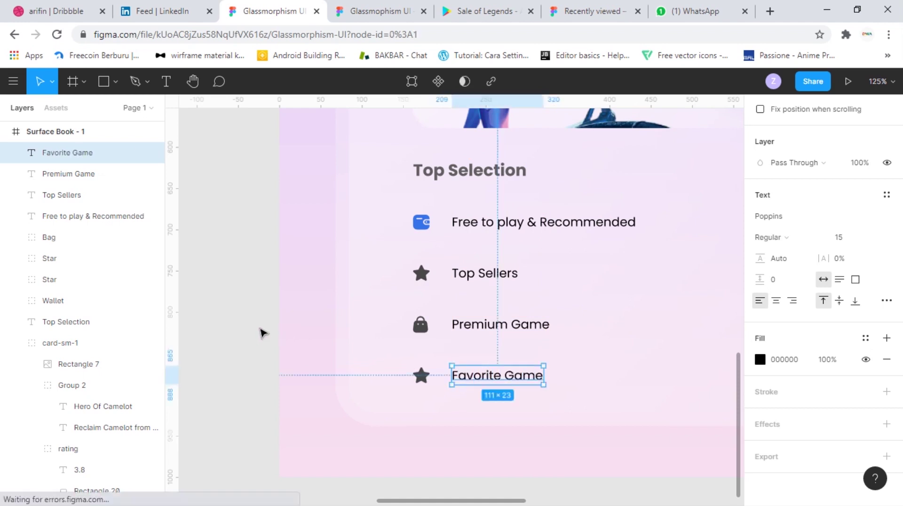
{"action": "left_click", "coordinate": [260, 333]}
Fill the three row icons with blue 3672E9 at 80%
{"action": "left_click", "coordinate": [402, 279]}
{"action": "left_click", "coordinate": [401, 328], "text": "shift"}
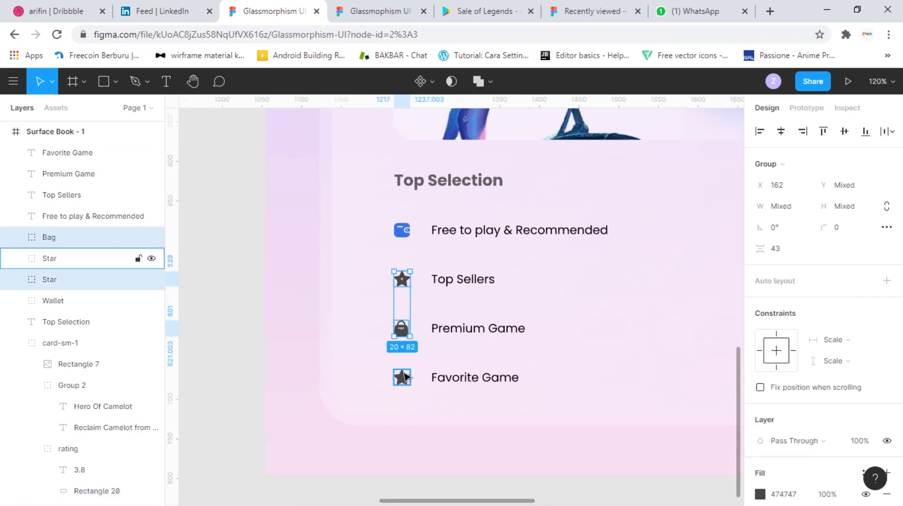
{"action": "left_click", "coordinate": [402, 377], "text": "shift"}
{"action": "scroll", "coordinate": [794, 402], "scroll_direction": "down", "scroll_amount": 1}
{"action": "left_click", "coordinate": [760, 308]}
{"action": "left_click", "coordinate": [633, 442]}
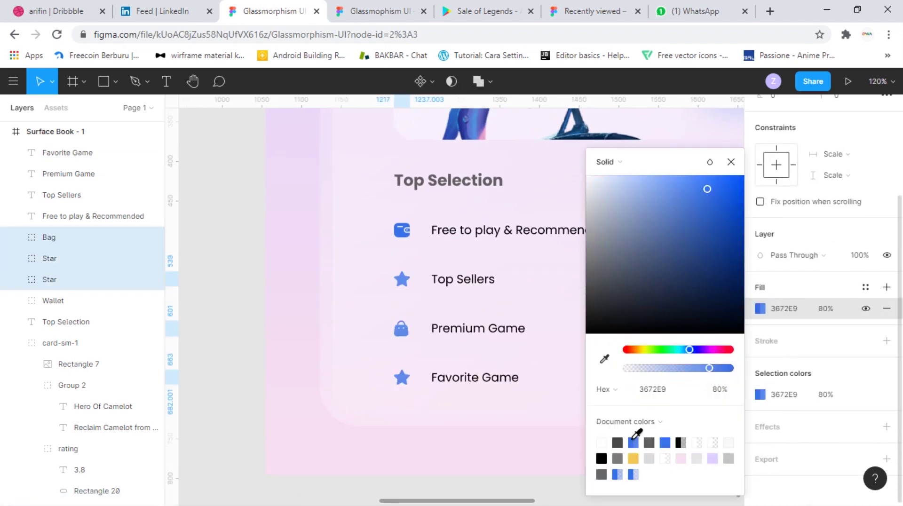
{"action": "key", "text": "Escape"}
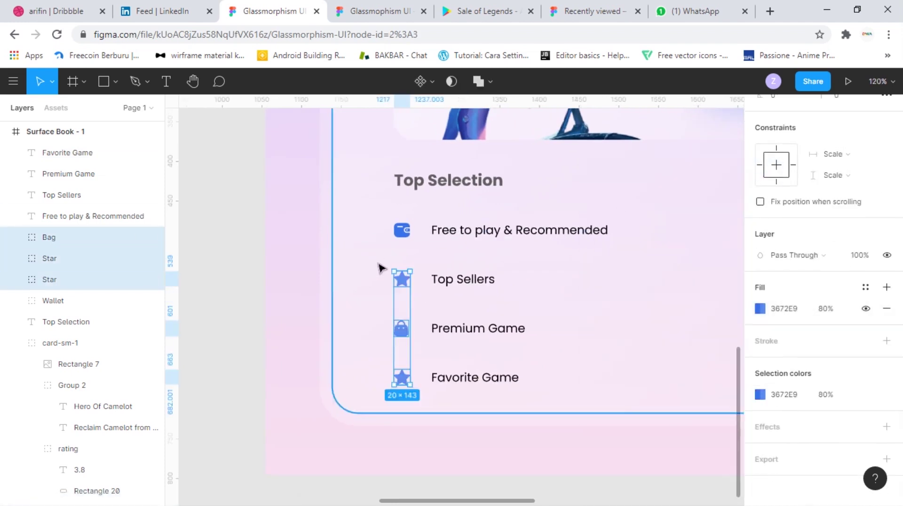
{"action": "left_click", "coordinate": [381, 264]}
Set the Top Sellers text to grey 615F5F and fade its star to 60% opacity
{"action": "left_click", "coordinate": [445, 285]}
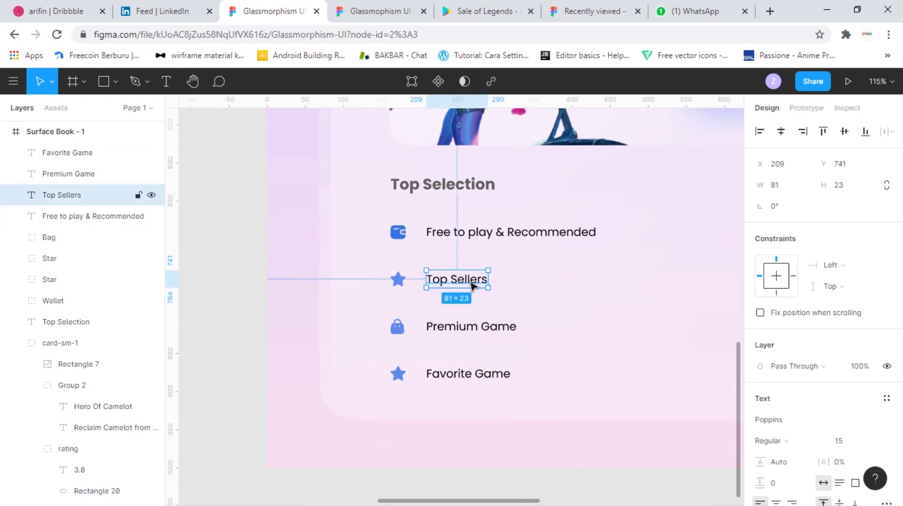
{"action": "left_click", "coordinate": [398, 279], "text": "shift"}
{"action": "scroll", "coordinate": [821, 366], "scroll_direction": "down", "scroll_amount": 4}
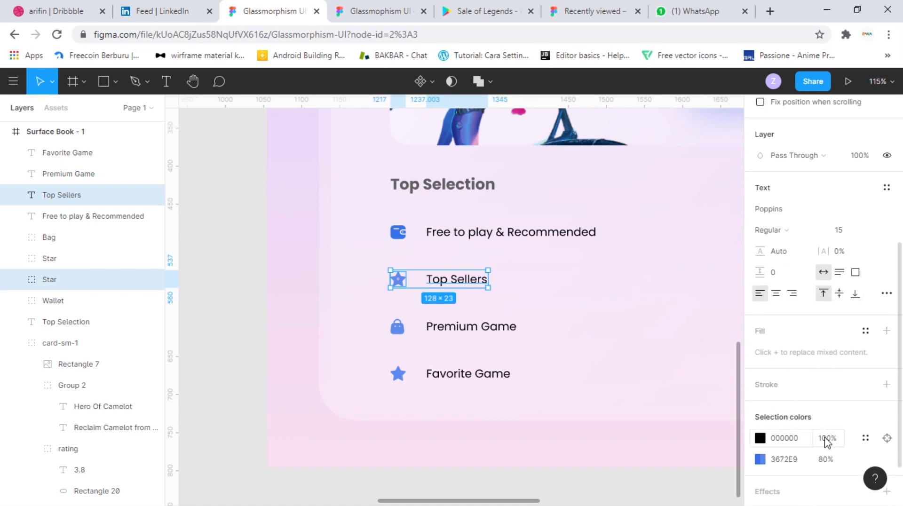
{"action": "left_click", "coordinate": [761, 439]}
{"action": "left_click", "coordinate": [617, 442]}
{"action": "left_click", "coordinate": [649, 442]}
{"action": "left_click", "coordinate": [730, 162]}
{"action": "left_click", "coordinate": [825, 439]}
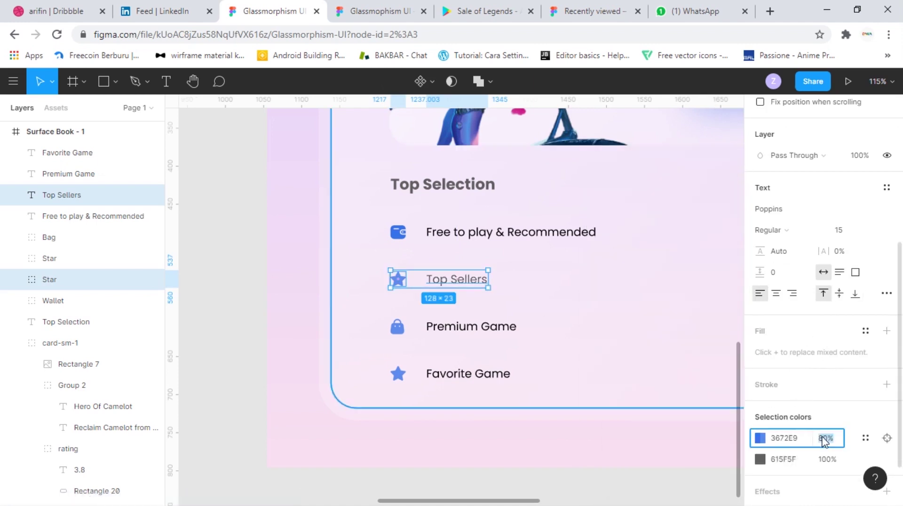
{"action": "type", "text": "60"}
{"action": "key", "text": "Return"}
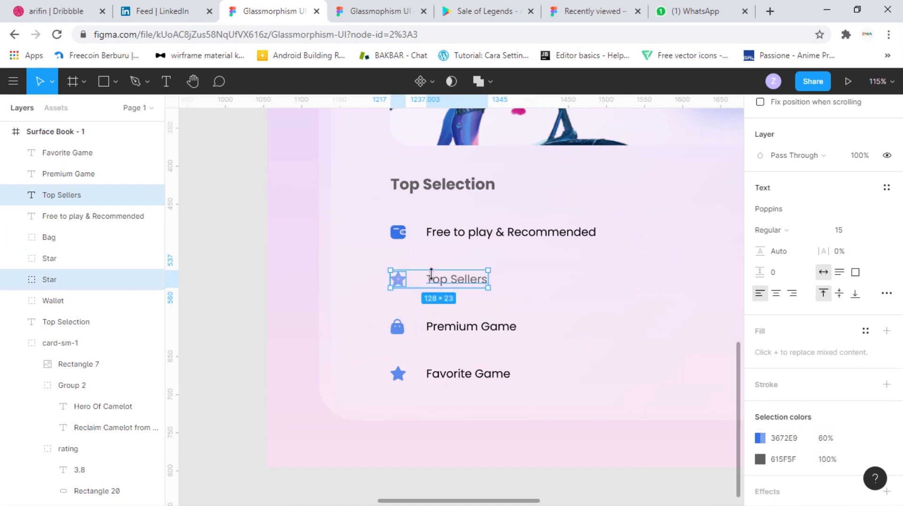
Fade the Top Sellers label to 60% and the bag icon to 40% opacity
{"action": "double_click", "coordinate": [476, 278]}
{"action": "key", "text": "Escape"}
{"action": "left_click", "coordinate": [826, 360]}
{"action": "type", "text": "60"}
{"action": "key", "text": "Return"}
{"action": "left_click", "coordinate": [396, 328]}
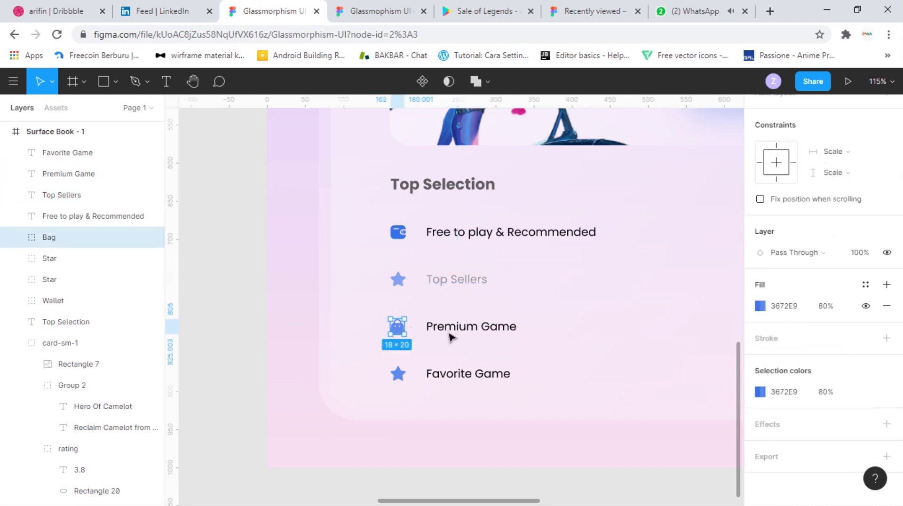
{"action": "left_click", "coordinate": [826, 306]}
{"action": "type", "text": "40"}
{"action": "key", "text": "Return"}
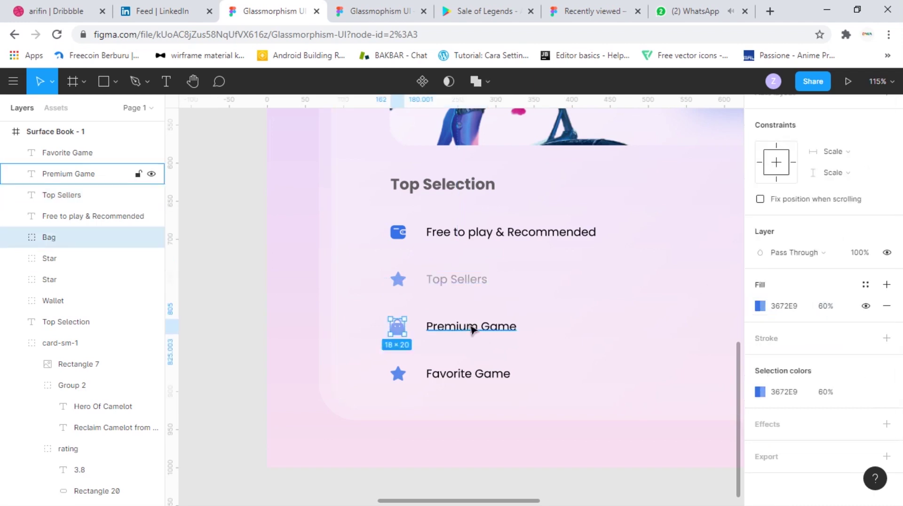
Make the Premium Game text grey 615F5F at 60% opacity
{"action": "left_click", "coordinate": [467, 329]}
{"action": "left_click", "coordinate": [759, 359]}
{"action": "left_click", "coordinate": [640, 440]}
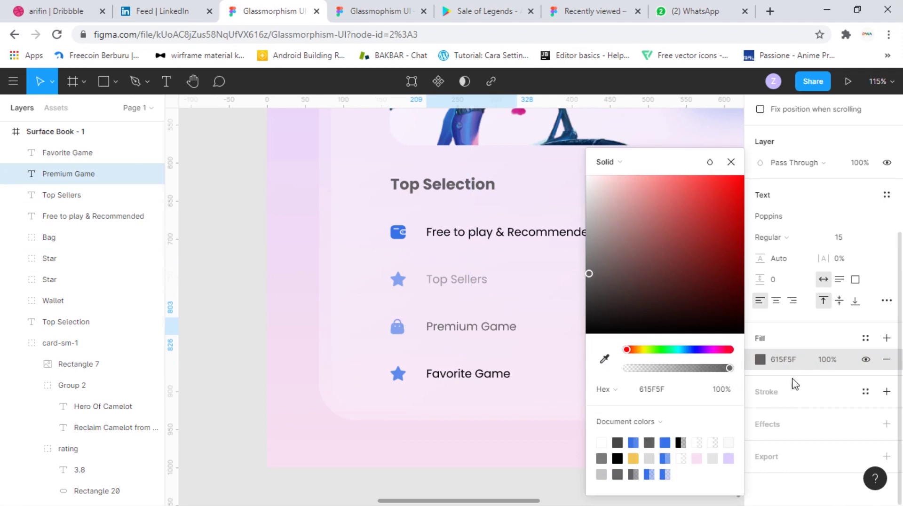
{"action": "left_click", "coordinate": [828, 360]}
{"action": "type", "text": "0"}
{"action": "key", "text": "Return"}
Make Favorite Game text grey 615F5F at 60% and its star 60% opacity
{"action": "left_click", "coordinate": [465, 374]}
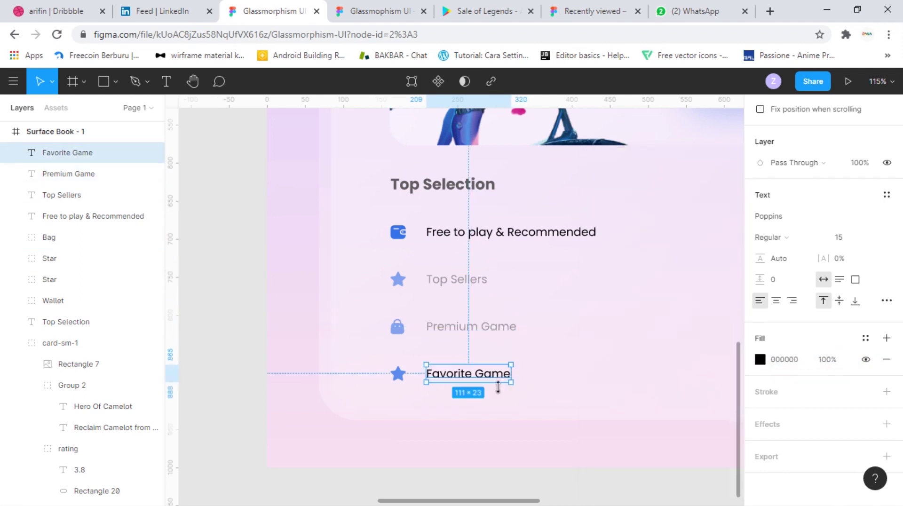
{"action": "left_click", "coordinate": [760, 359]}
{"action": "left_click", "coordinate": [649, 442]}
{"action": "left_click", "coordinate": [828, 360]}
{"action": "type", "text": "60"}
{"action": "key", "text": "Return"}
{"action": "left_click", "coordinate": [398, 374]}
{"action": "left_click", "coordinate": [826, 306]}
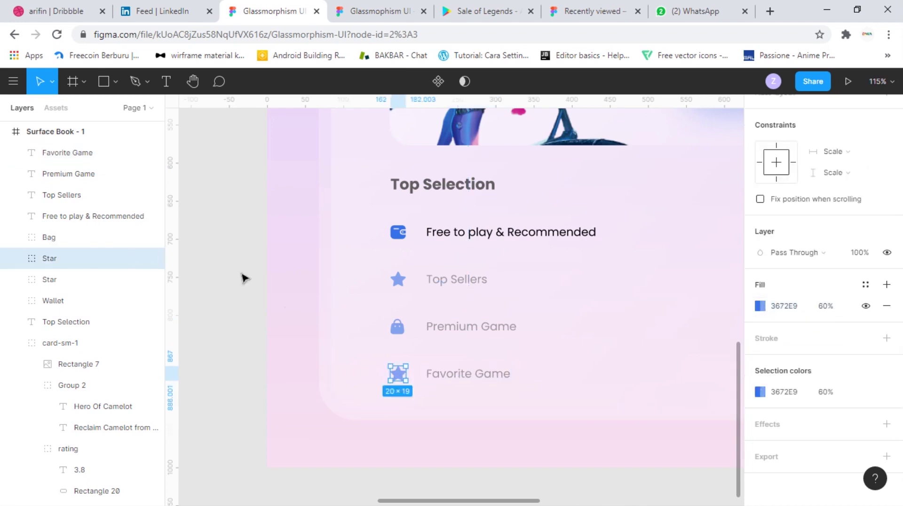
{"action": "left_click", "coordinate": [282, 296]}
Set the 'Free to play & Recommended' label colour to grey 615F5F
{"action": "scroll", "coordinate": [234, 276], "scroll_direction": "down", "scroll_amount": 3, "text": "ctrl"}
{"action": "left_click", "coordinate": [403, 247]}
{"action": "scroll", "coordinate": [822, 329], "scroll_direction": "down", "scroll_amount": 2}
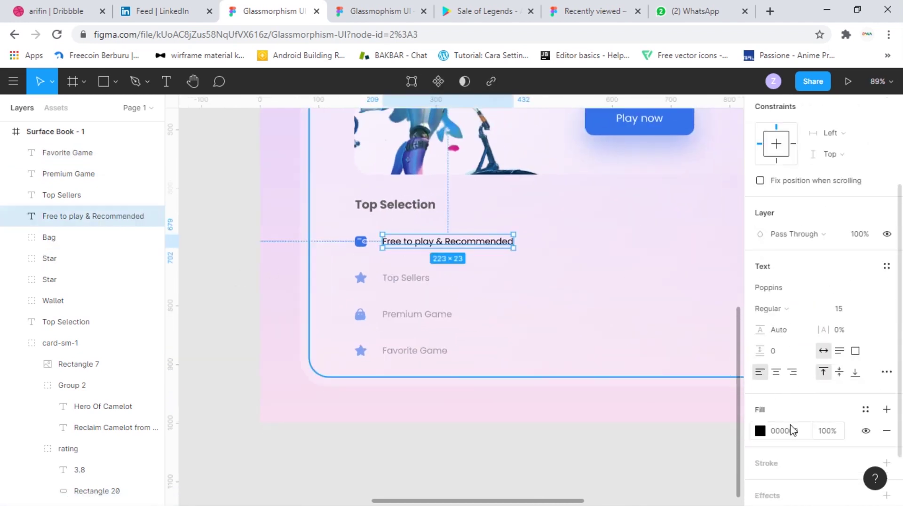
{"action": "left_click", "coordinate": [759, 431]}
{"action": "left_click", "coordinate": [652, 444]}
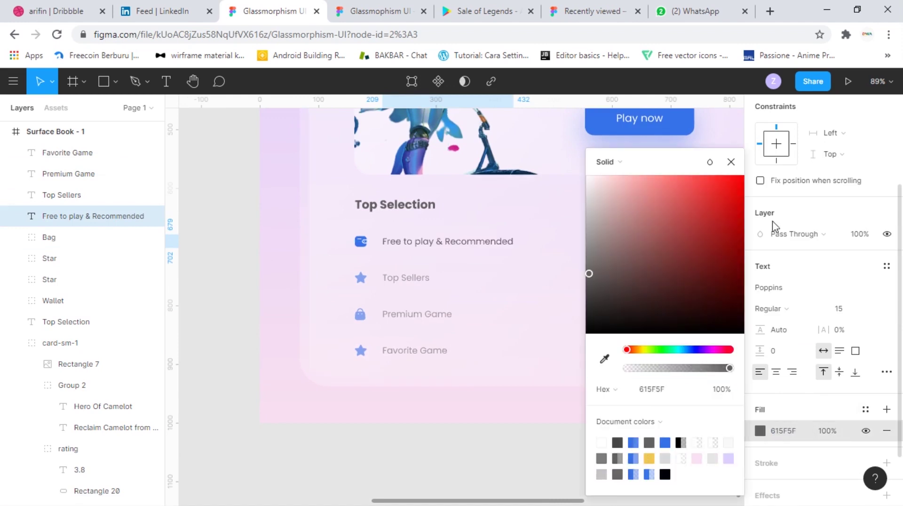
{"action": "left_click", "coordinate": [732, 162]}
{"action": "left_click", "coordinate": [269, 242]}
{"action": "scroll", "coordinate": [319, 245], "scroll_direction": "right", "scroll_amount": 2}
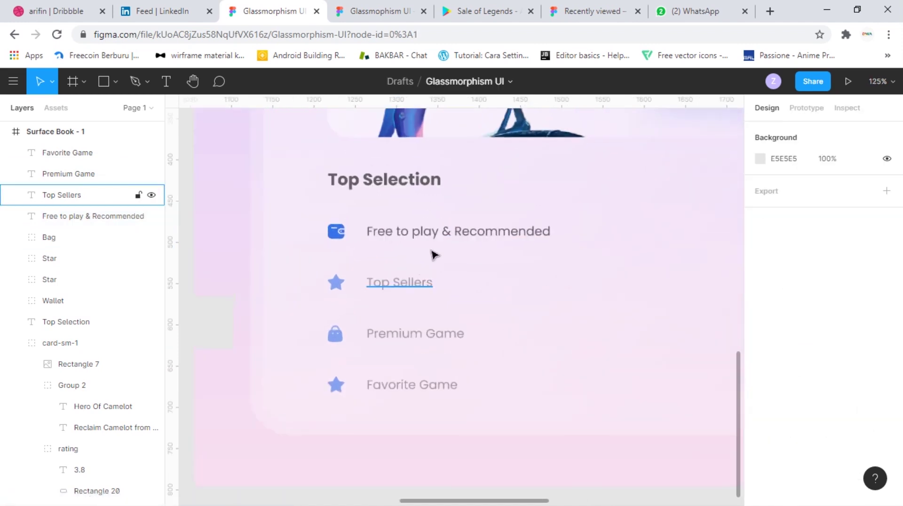
{"action": "scroll", "coordinate": [235, 276], "scroll_direction": "down", "scroll_amount": 5}
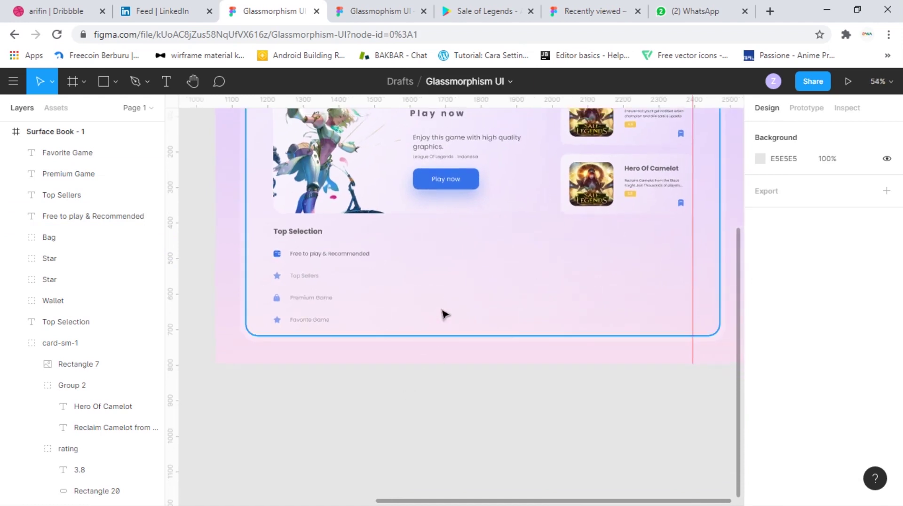
Place a new rectangle on the store card
{"action": "left_click_drag", "start_coordinate": [443, 177], "coordinate": [408, 283]}
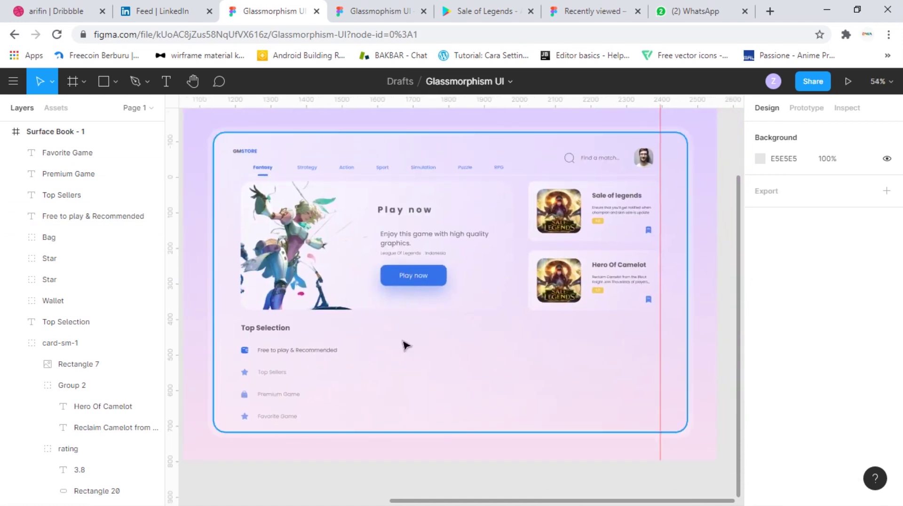
{"action": "left_click", "coordinate": [403, 345]}
{"action": "key", "text": "r"}
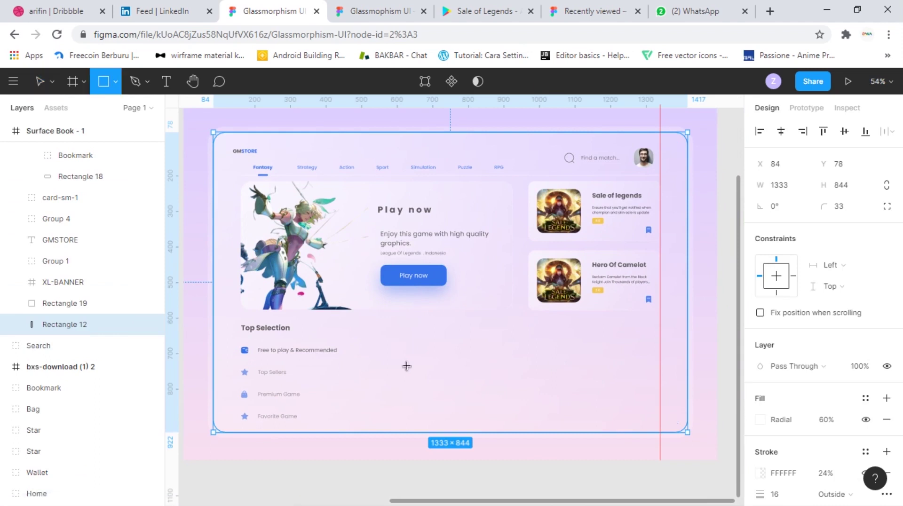
{"action": "left_click", "coordinate": [406, 365]}
{"action": "left_click_drag", "start_coordinate": [404, 365], "coordinate": [398, 366]}
Size the rectangle to 245 × 240 and move it beside the Top Selection list
{"action": "left_click", "coordinate": [798, 187]}
{"action": "key", "text": "Return"}
{"action": "left_click", "coordinate": [855, 185]}
{"action": "type", "text": "340"}
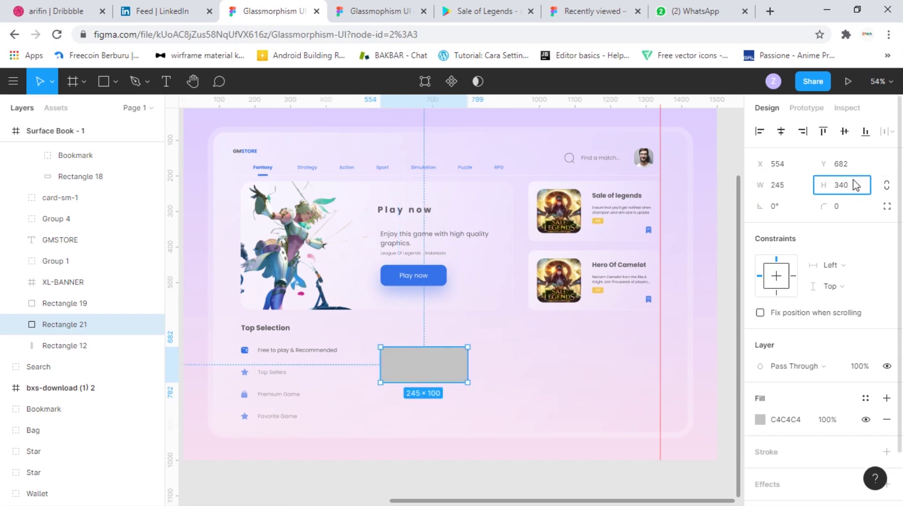
{"action": "key", "text": "Return"}
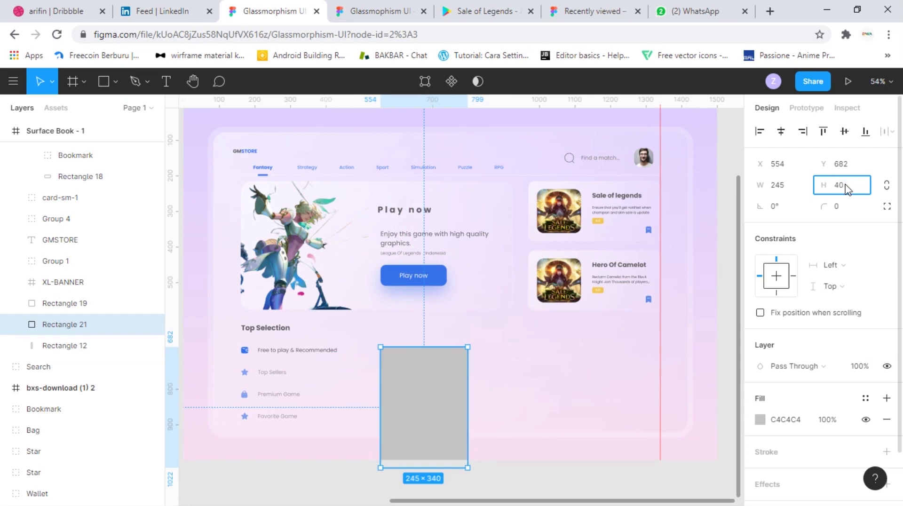
{"action": "type", "text": "240"}
{"action": "key", "text": "Return"}
{"action": "left_click_drag", "start_coordinate": [442, 394], "coordinate": [436, 375]}
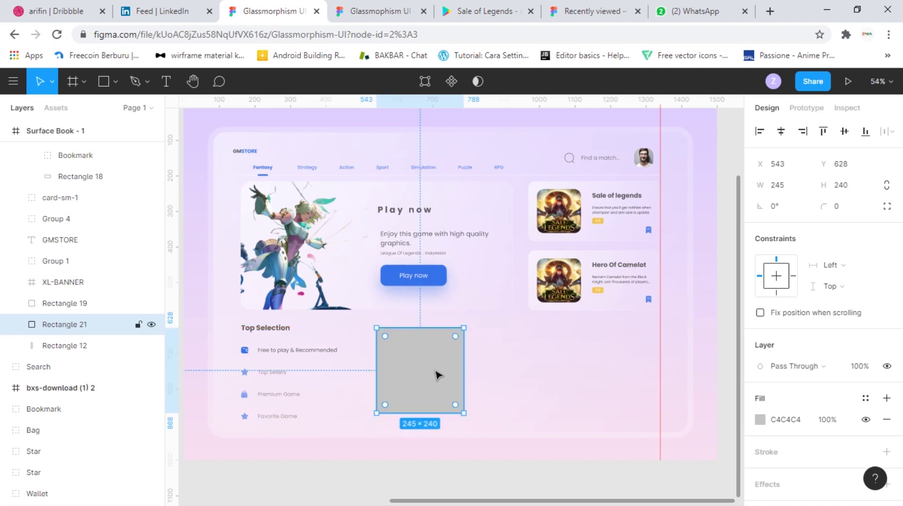
{"action": "left_click_drag", "start_coordinate": [436, 375], "coordinate": [438, 375]}
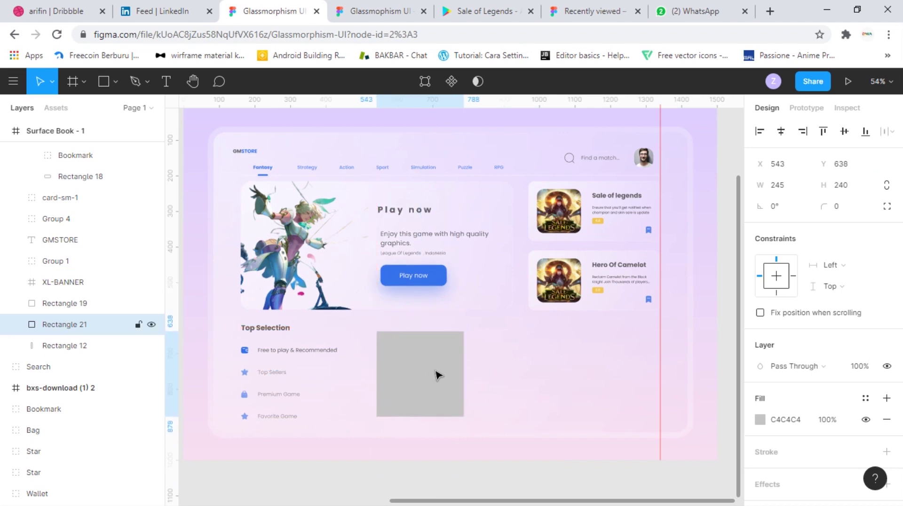
{"action": "left_click_drag", "start_coordinate": [437, 375], "coordinate": [438, 377]}
Give the rectangle a 20 corner radius and a white fill
{"action": "left_click", "coordinate": [851, 210]}
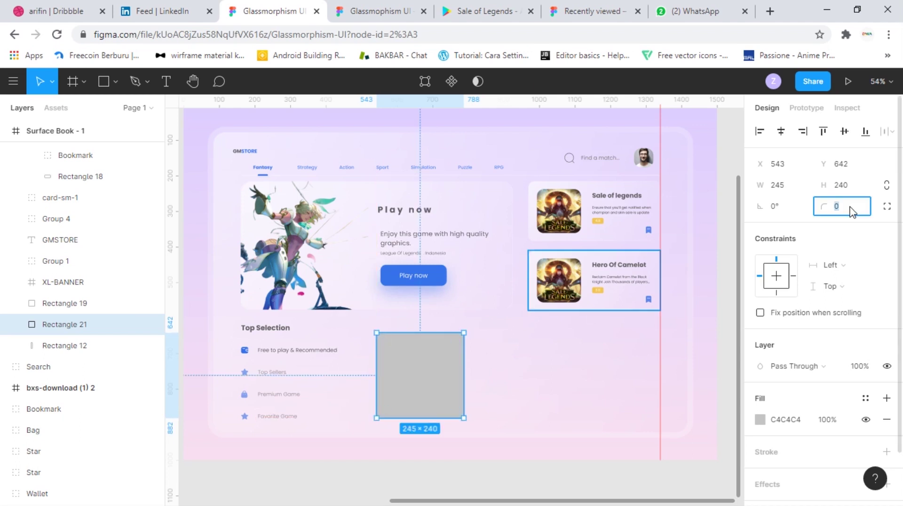
{"action": "type", "text": "20"}
{"action": "key", "text": "Return"}
{"action": "scroll", "coordinate": [846, 306], "scroll_direction": "down", "scroll_amount": 2}
{"action": "left_click", "coordinate": [759, 358]}
{"action": "left_click", "coordinate": [588, 172]}
Copy the large glass card's styling and paste it onto the new rectangle
{"action": "left_click", "coordinate": [481, 349]}
{"action": "right_click", "coordinate": [439, 366]}
{"action": "left_click", "coordinate": [277, 151]}
{"action": "right_click", "coordinate": [282, 138]}
{"action": "right_click", "coordinate": [457, 378]}
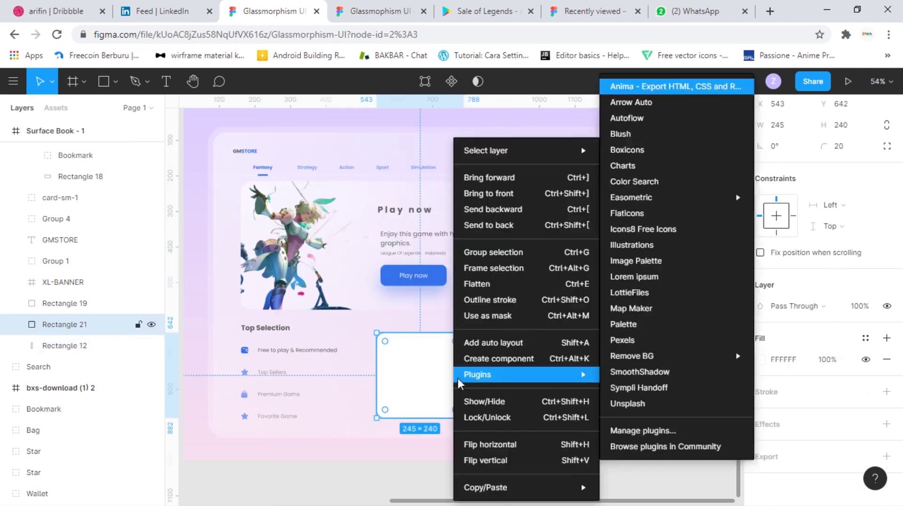
{"action": "left_click", "coordinate": [653, 487]}
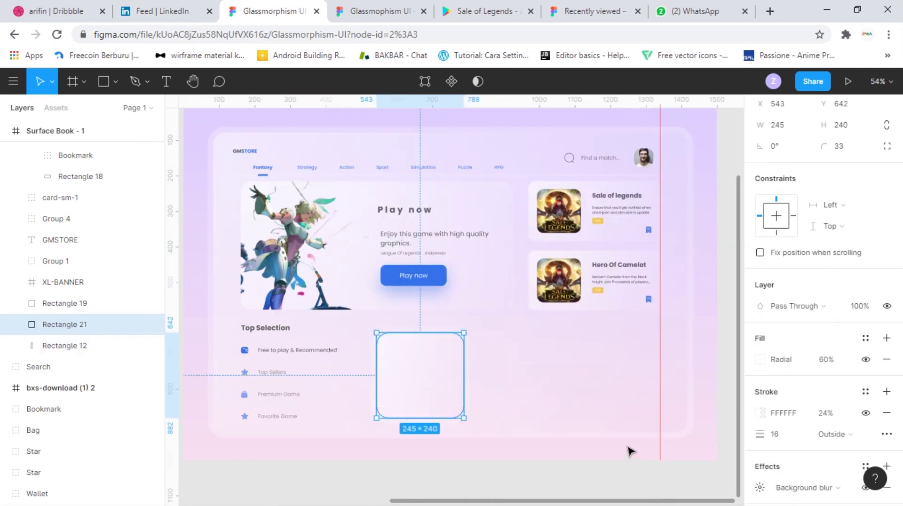
Set the rectangle's stroke weight to 1 px
{"action": "scroll", "coordinate": [798, 430], "scroll_direction": "down", "scroll_amount": 3}
{"action": "left_click", "coordinate": [784, 371]}
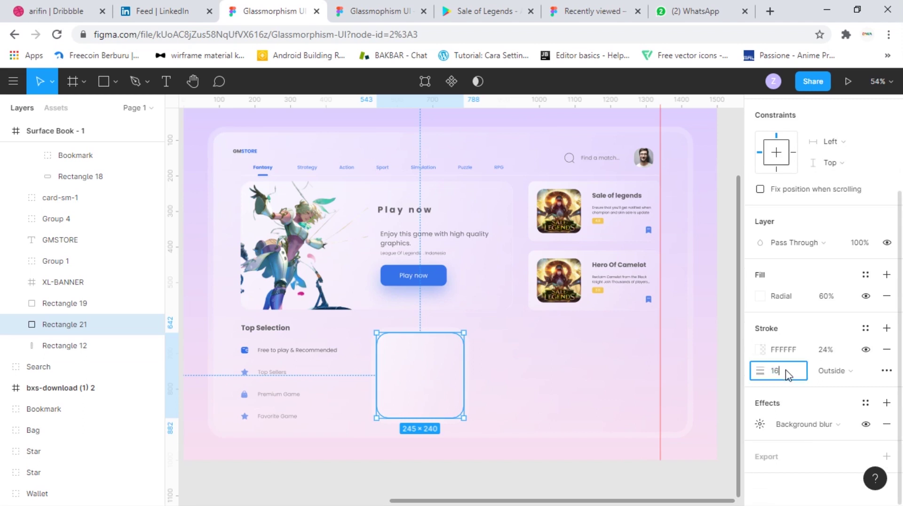
{"action": "key", "text": "BackSpace"}
{"action": "key", "text": "Return"}
{"action": "scroll", "coordinate": [404, 414], "scroll_direction": "up", "scroll_amount": 5, "text": "ctrl"}
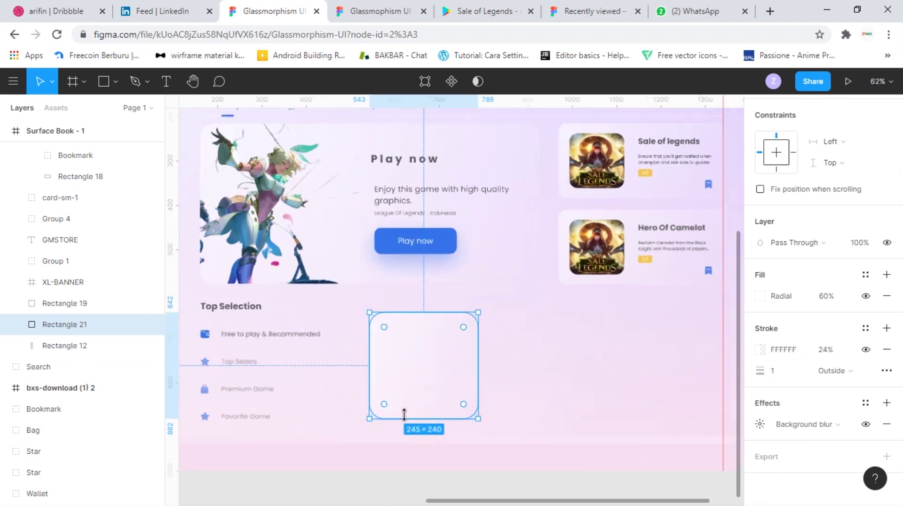
Give the empty glass card (Rectangle 21) a corner radius of 33
{"action": "left_click", "coordinate": [581, 368]}
{"action": "left_click", "coordinate": [491, 359]}
{"action": "scroll", "coordinate": [491, 359], "scroll_direction": "down", "scroll_amount": 1, "text": "ctrl"}
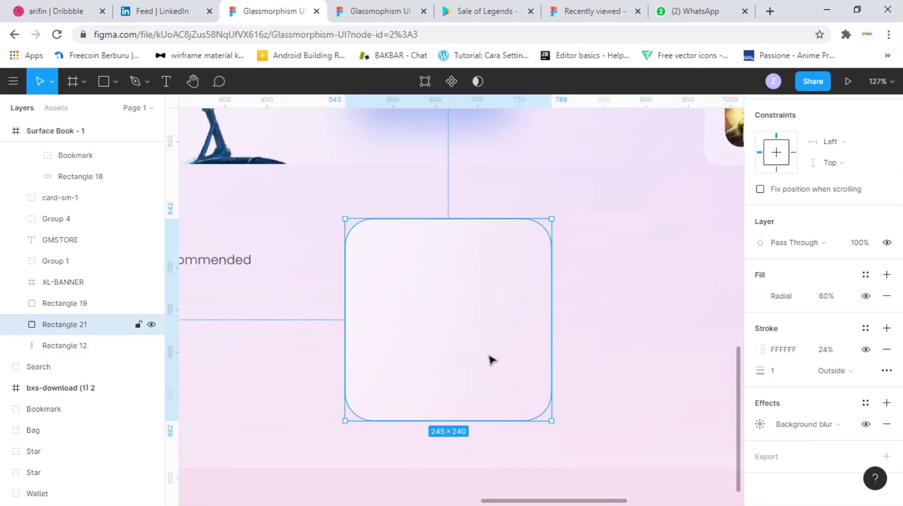
{"action": "scroll", "coordinate": [491, 360], "scroll_direction": "up", "scroll_amount": 2}
{"action": "scroll", "coordinate": [822, 288], "scroll_direction": "up", "scroll_amount": 3}
{"action": "left_click", "coordinate": [841, 206]}
{"action": "type", "text": "33"}
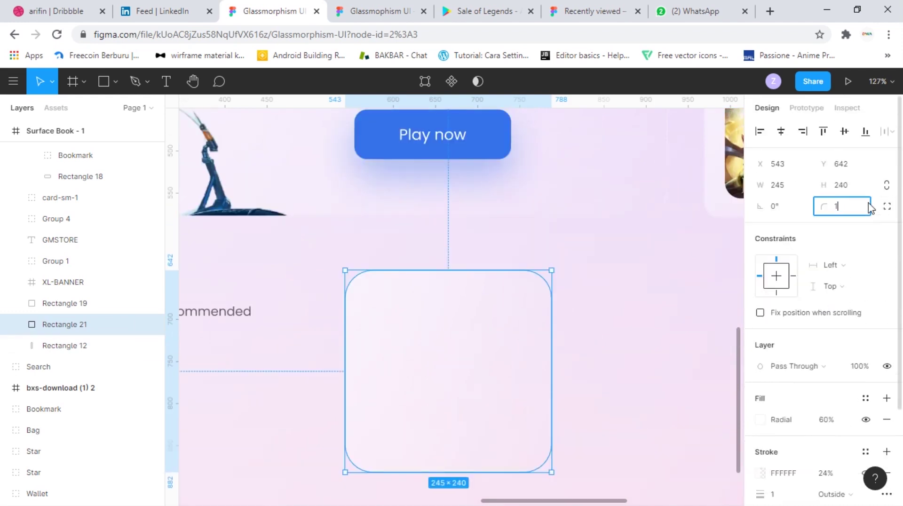
{"action": "key", "text": "Return"}
Clear the selection and select the PUBG image among the assets
{"action": "left_click", "coordinate": [614, 258]}
{"action": "scroll", "coordinate": [614, 257], "scroll_direction": "down", "scroll_amount": 3, "text": "ctrl"}
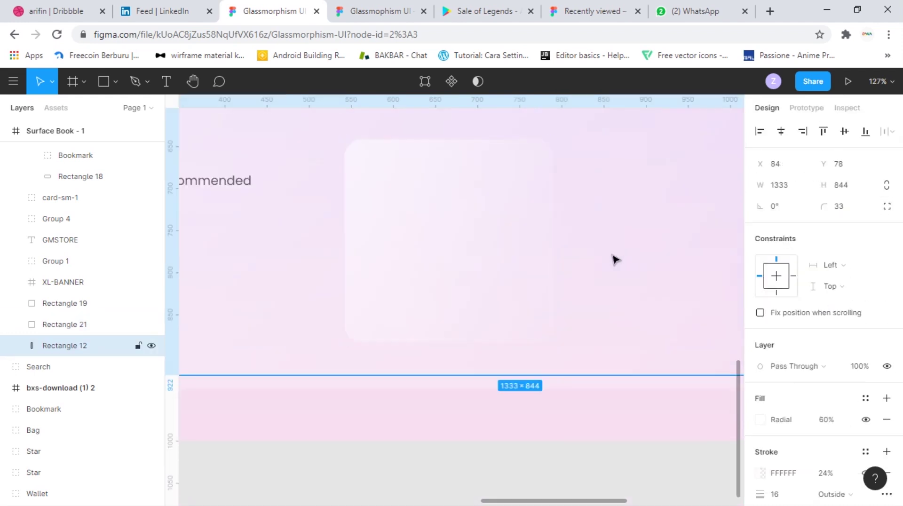
{"action": "scroll", "coordinate": [528, 348], "scroll_direction": "down", "scroll_amount": 3, "text": "ctrl"}
{"action": "left_click", "coordinate": [529, 350]}
{"action": "scroll", "coordinate": [529, 350], "scroll_direction": "down", "scroll_amount": 1, "text": "ctrl"}
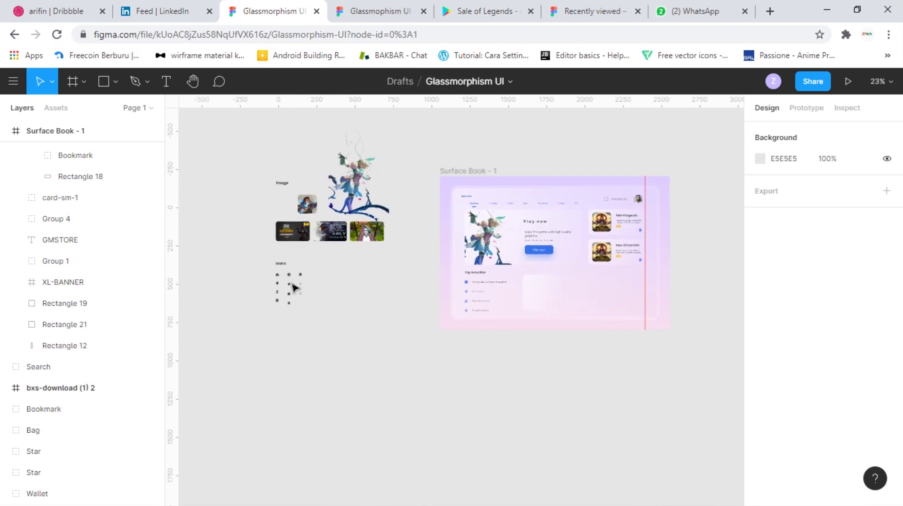
{"action": "scroll", "coordinate": [293, 288], "scroll_direction": "up", "scroll_amount": 3, "text": "ctrl"}
{"action": "left_click", "coordinate": [318, 200]}
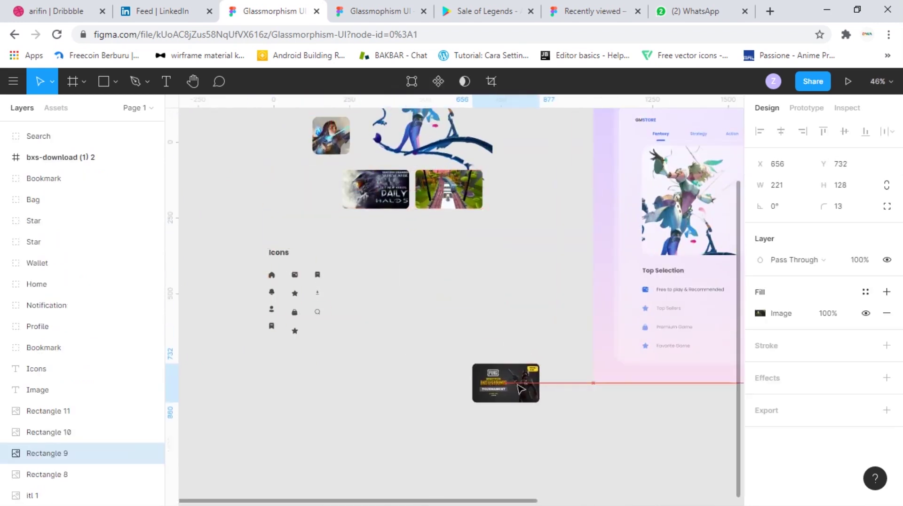
Duplicate the PUBG image and move the copy near the top of the glass card
{"action": "left_click_drag", "start_coordinate": [316, 199], "coordinate": [541, 413]}
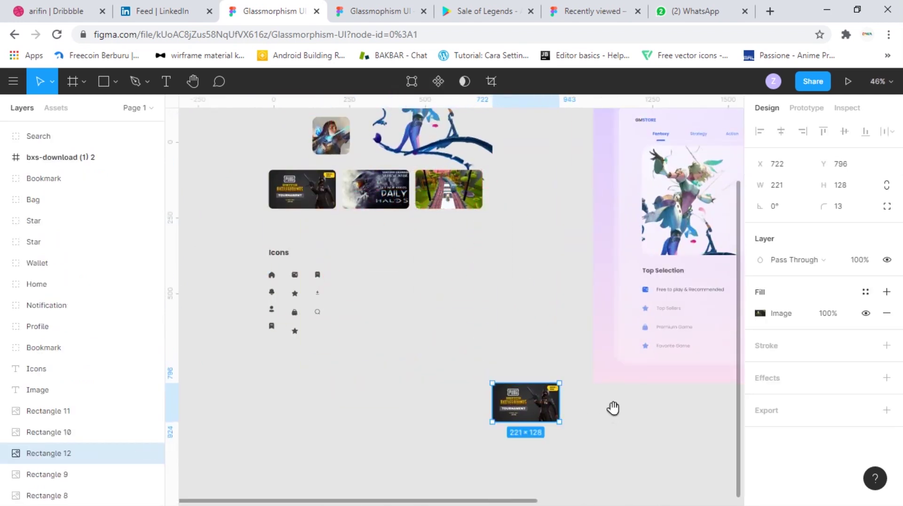
{"action": "left_click_drag", "start_coordinate": [612, 407], "coordinate": [485, 365]}
{"action": "left_click_drag", "start_coordinate": [413, 368], "coordinate": [648, 251]}
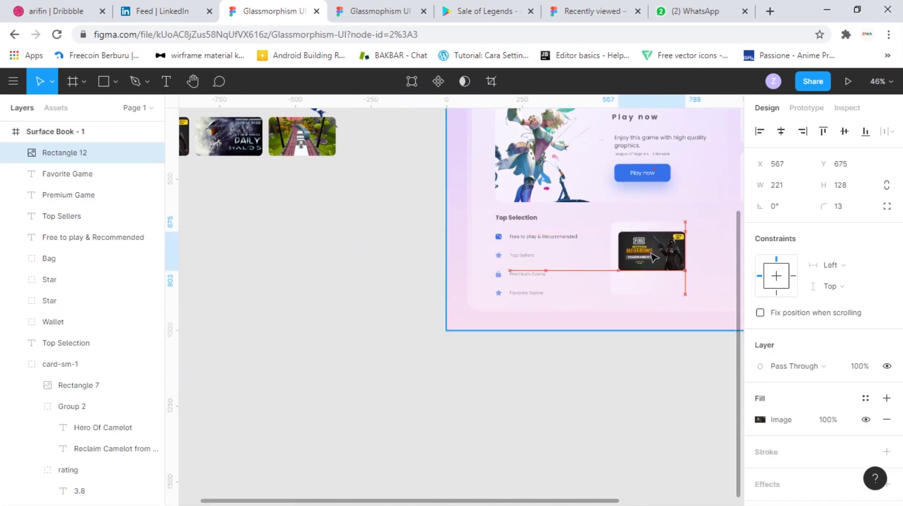
{"action": "left_click", "coordinate": [658, 389]}
{"action": "scroll", "coordinate": [657, 389], "scroll_direction": "up", "scroll_amount": 3}
{"action": "left_click", "coordinate": [553, 346]}
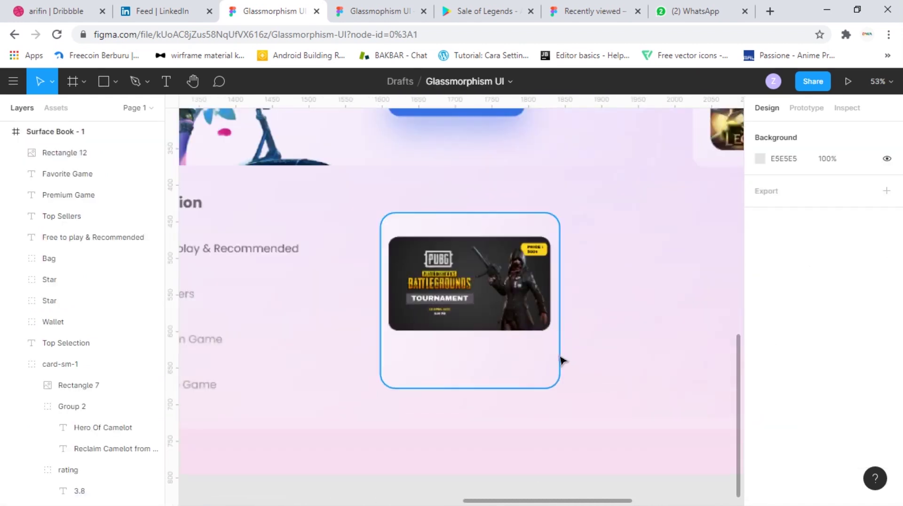
{"action": "scroll", "coordinate": [560, 358], "scroll_direction": "up", "scroll_amount": 5}
{"action": "left_click_drag", "start_coordinate": [497, 358], "coordinate": [492, 330]}
Centre the PUBG image horizontally within the glass card
{"action": "left_click", "coordinate": [532, 416], "text": "shift"}
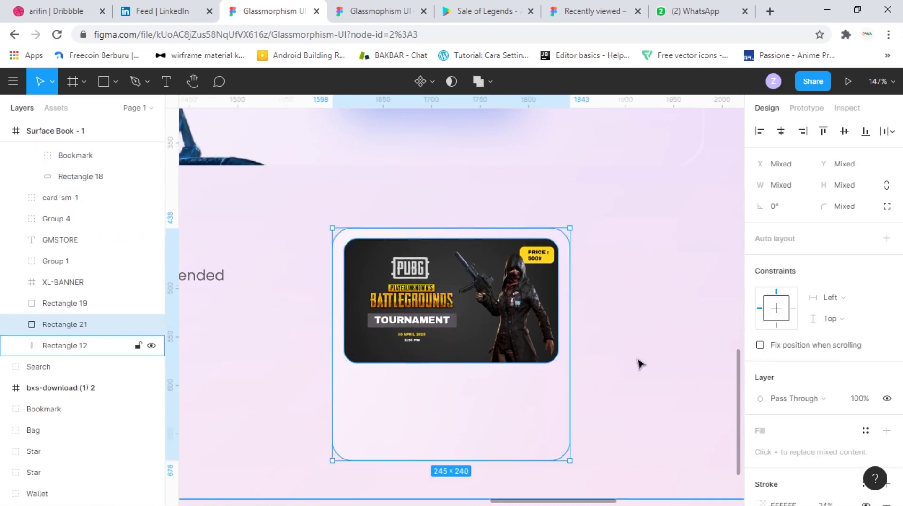
{"action": "left_click", "coordinate": [790, 134]}
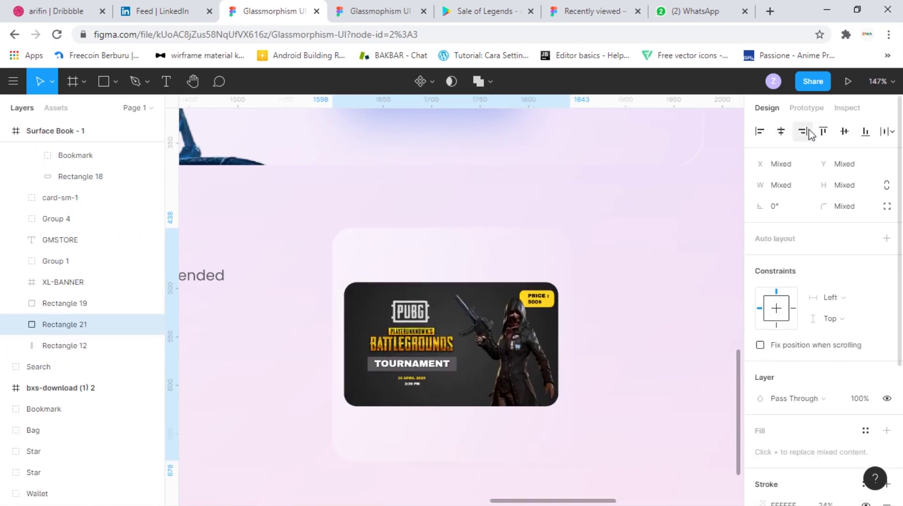
{"action": "left_click", "coordinate": [676, 237]}
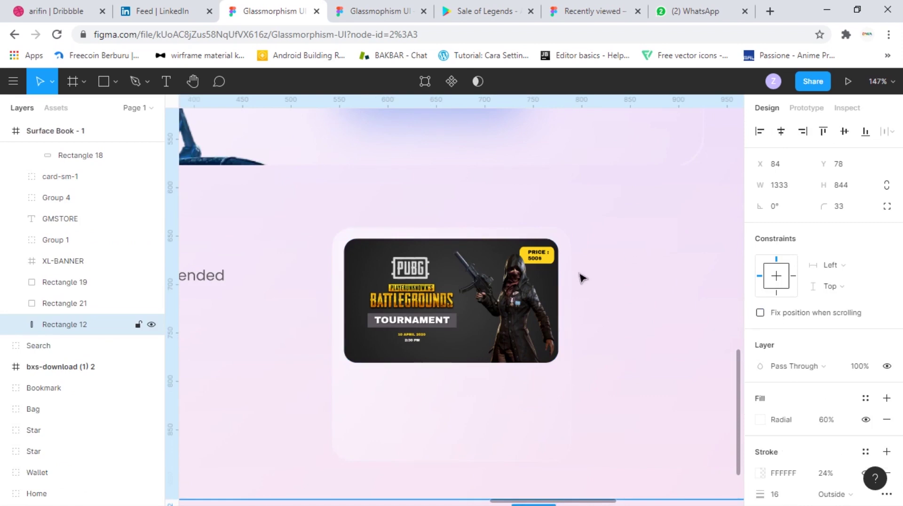
{"action": "scroll", "coordinate": [479, 330], "scroll_direction": "up", "scroll_amount": 2}
{"action": "scroll", "coordinate": [362, 371], "scroll_direction": "down", "scroll_amount": 2}
{"action": "left_click", "coordinate": [340, 340]}
Add the title text 'PUBG MOBILE-RUNIC POWER' below the image
{"action": "key", "text": "t"}
{"action": "left_click", "coordinate": [324, 325]}
{"action": "type", "text": "PUBG"}
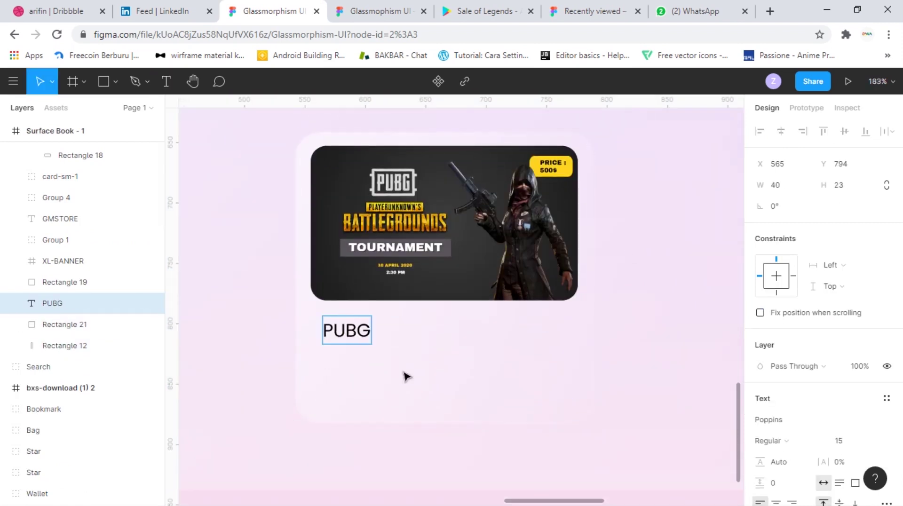
{"action": "type", "text": "MOBILE"}
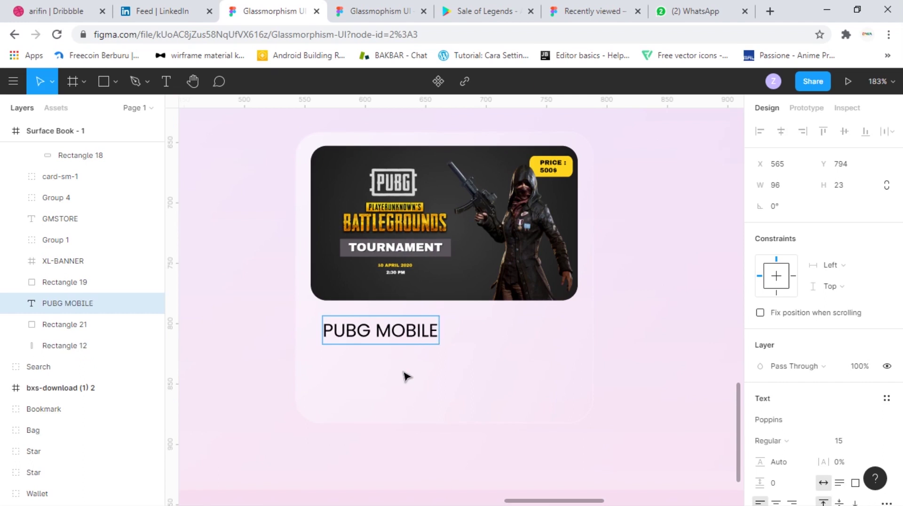
{"action": "type", "text": "RUNIC"}
{"action": "key", "text": "BackSpace"}
{"action": "key", "text": "BackSpace"}
{"action": "key", "text": "BackSpace"}
{"action": "type", "text": "-"}
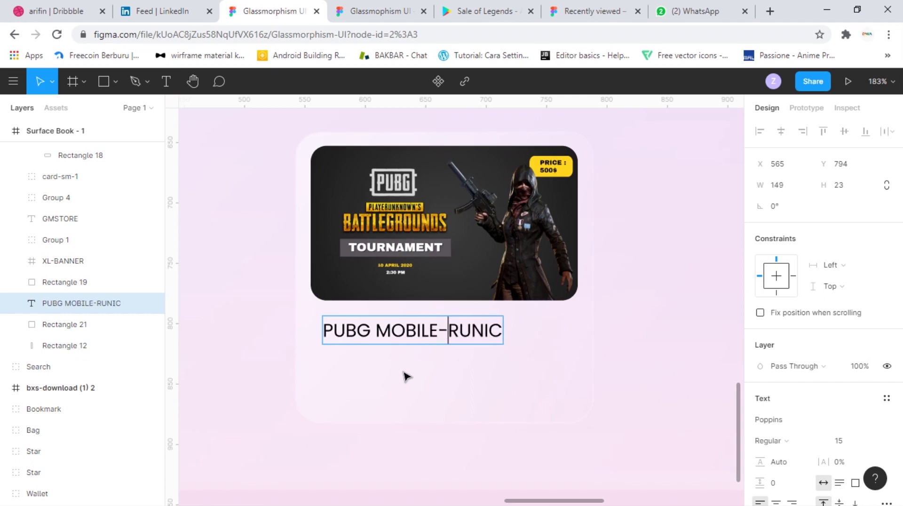
{"action": "type", "text": "OWER"}
{"action": "key", "text": "ctrl+a"}
{"action": "key", "text": "Escape"}
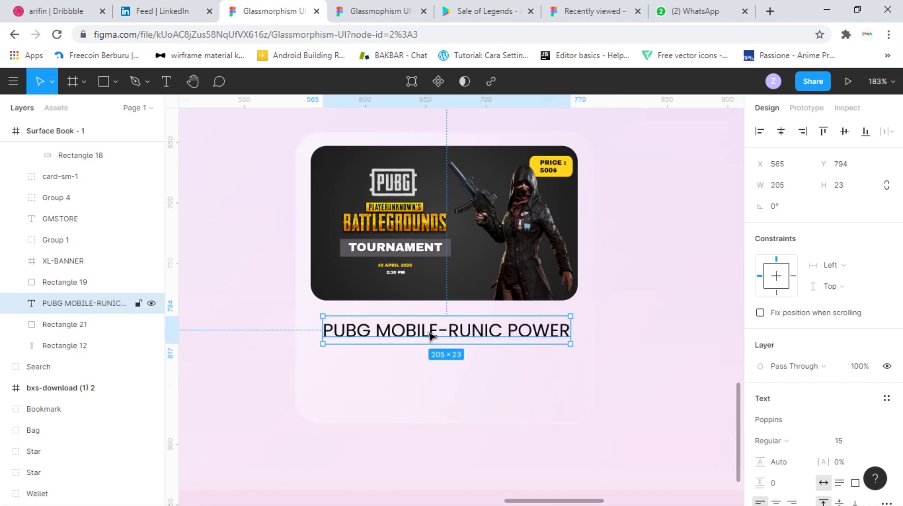
Style the title Poppins Bold 12 with the grey 615F5F fill
{"action": "left_click", "coordinate": [850, 440]}
{"action": "type", "text": "12"}
{"action": "key", "text": "Return"}
{"action": "left_click", "coordinate": [767, 441]}
{"action": "left_click", "coordinate": [778, 301]}
{"action": "scroll", "coordinate": [800, 376], "scroll_direction": "down", "scroll_amount": 3}
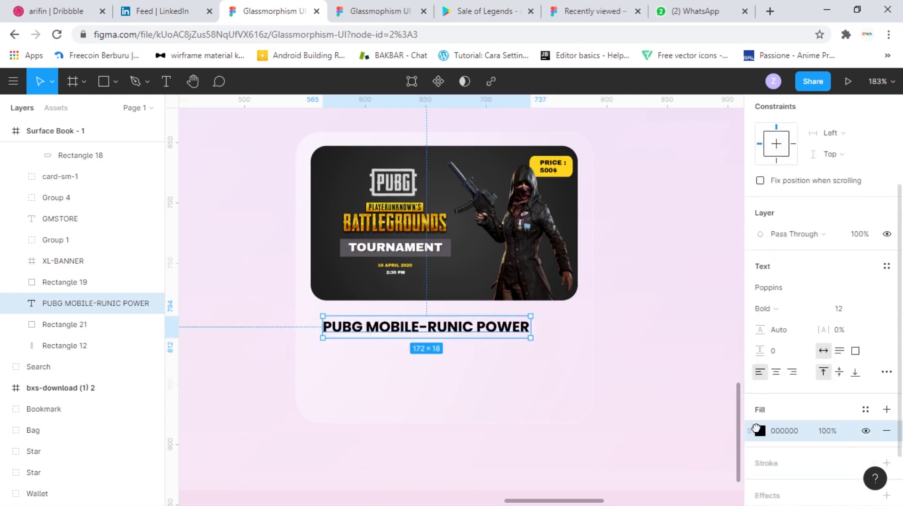
{"action": "left_click", "coordinate": [760, 431]}
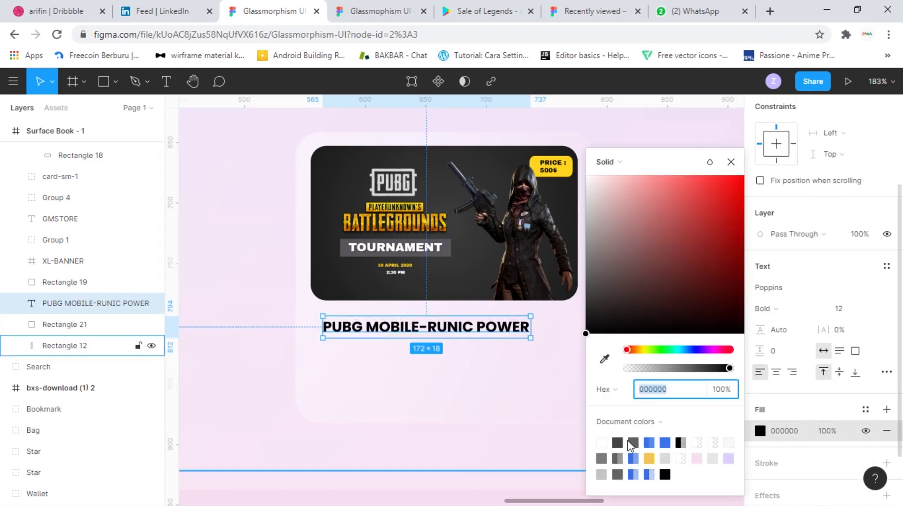
{"action": "left_click", "coordinate": [633, 441]}
{"action": "key", "text": "Escape"}
{"action": "scroll", "coordinate": [477, 383], "scroll_direction": "down", "scroll_amount": 1}
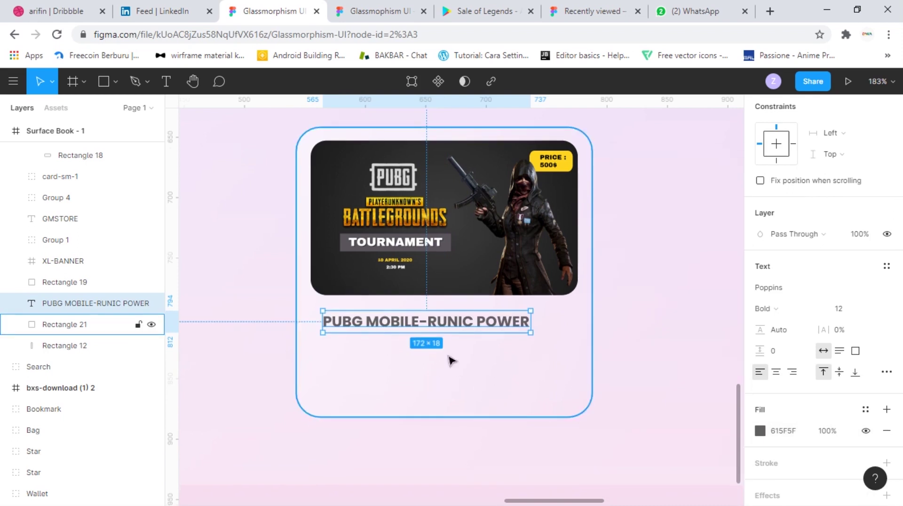
{"action": "scroll", "coordinate": [437, 358], "scroll_direction": "down", "scroll_amount": 2}
Add the publisher text 'Tencent Games' below the title
{"action": "key", "text": "t"}
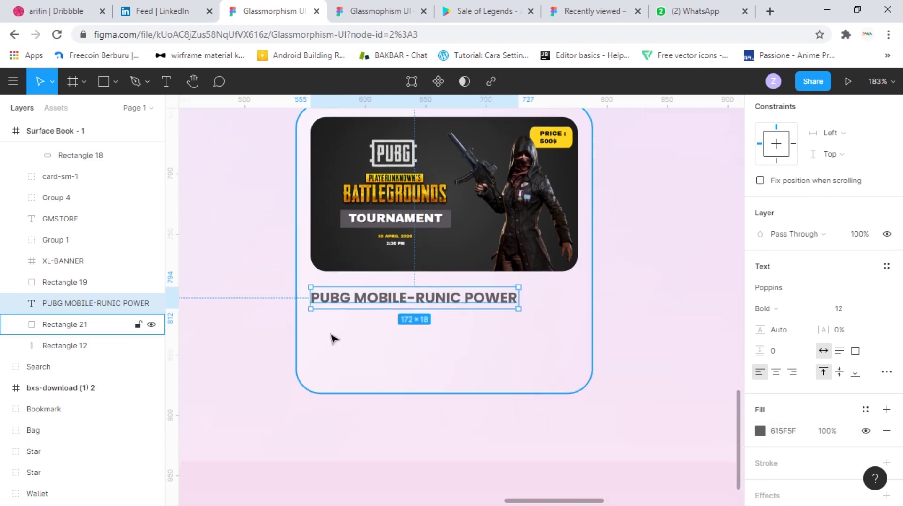
{"action": "left_click", "coordinate": [331, 340]}
{"action": "type", "text": "encent"}
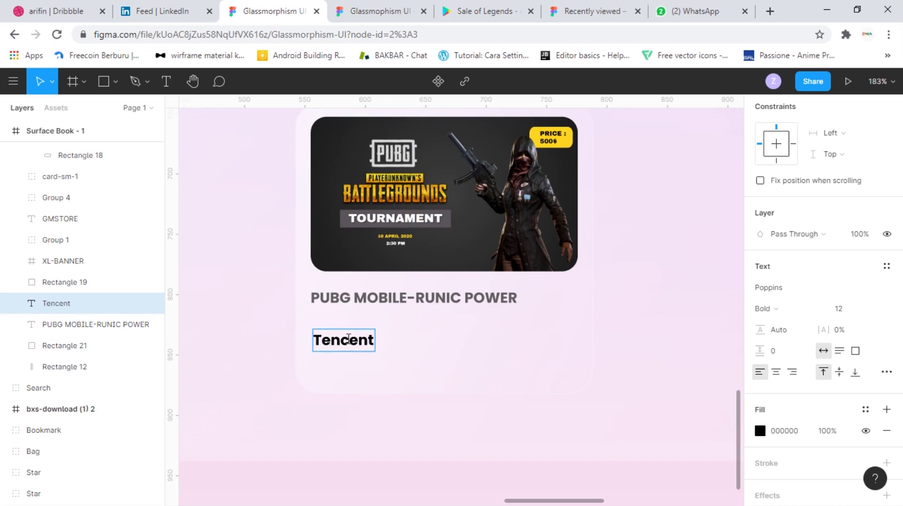
{"action": "type", "text": " Games"}
{"action": "key", "text": "ctrl+a"}
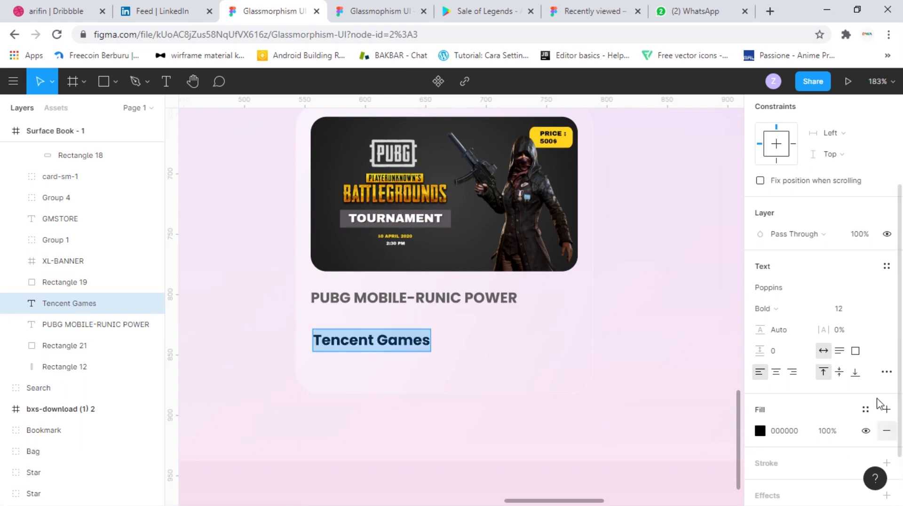
Give Tencent Games grey 615F5F fill, light weight and size 10
{"action": "left_click", "coordinate": [760, 431]}
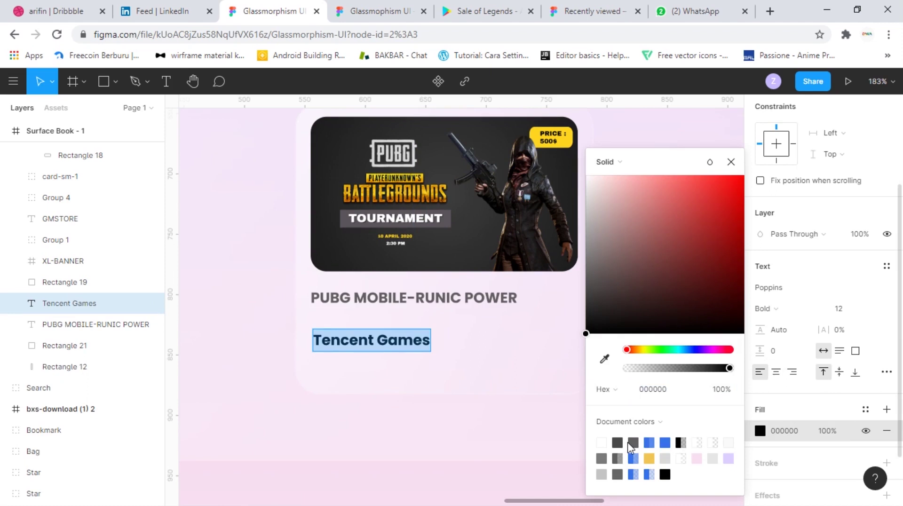
{"action": "left_click", "coordinate": [633, 442]}
{"action": "left_click", "coordinate": [775, 309]}
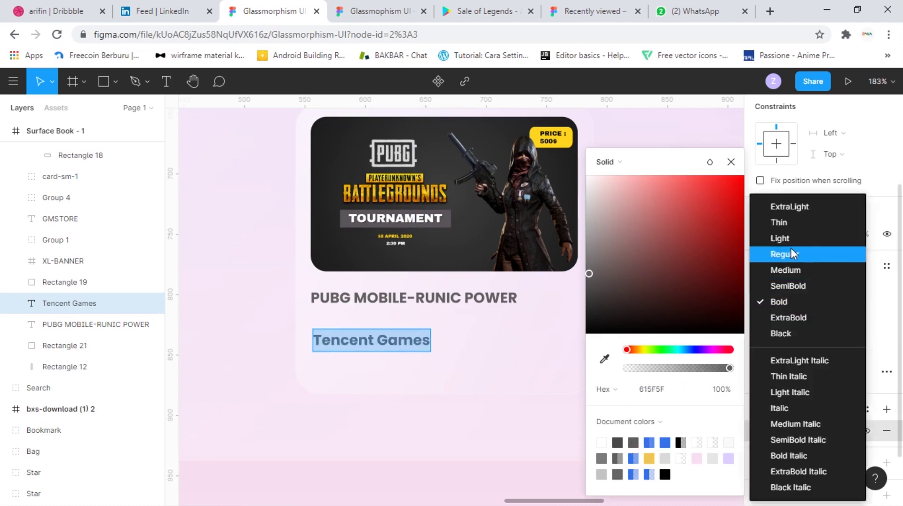
{"action": "left_click", "coordinate": [789, 238]}
{"action": "left_click", "coordinate": [872, 309]}
{"action": "left_click", "coordinate": [864, 281]}
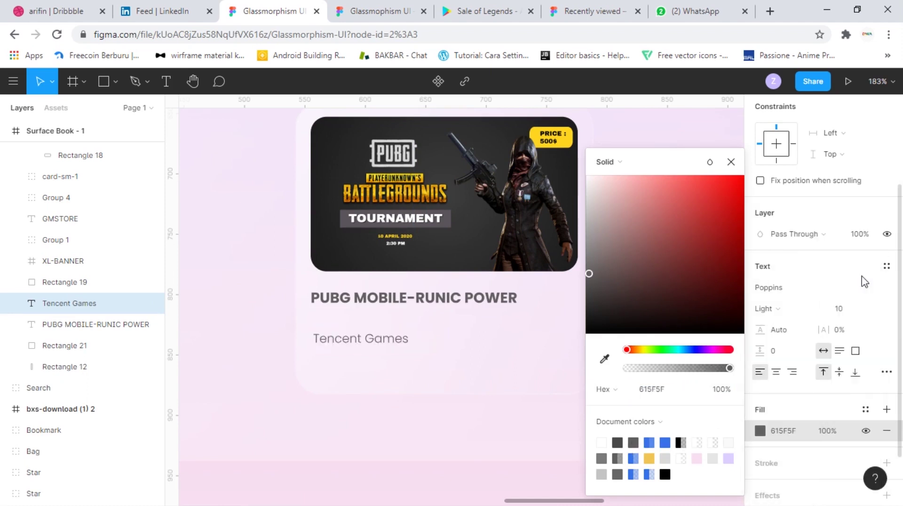
Move Tencent Games under the title, make it Regular, and start a new text line below
{"action": "left_click", "coordinate": [731, 161]}
{"action": "left_click_drag", "start_coordinate": [397, 343], "coordinate": [394, 331]}
{"action": "left_click", "coordinate": [811, 309]}
{"action": "left_click", "coordinate": [794, 250]}
{"action": "left_click", "coordinate": [369, 376]}
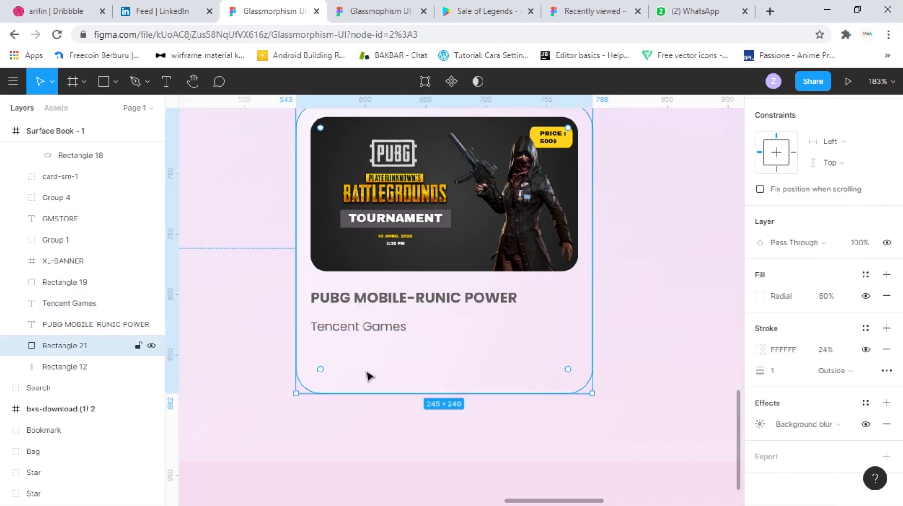
{"action": "key", "text": "t"}
{"action": "left_click", "coordinate": [360, 367]}
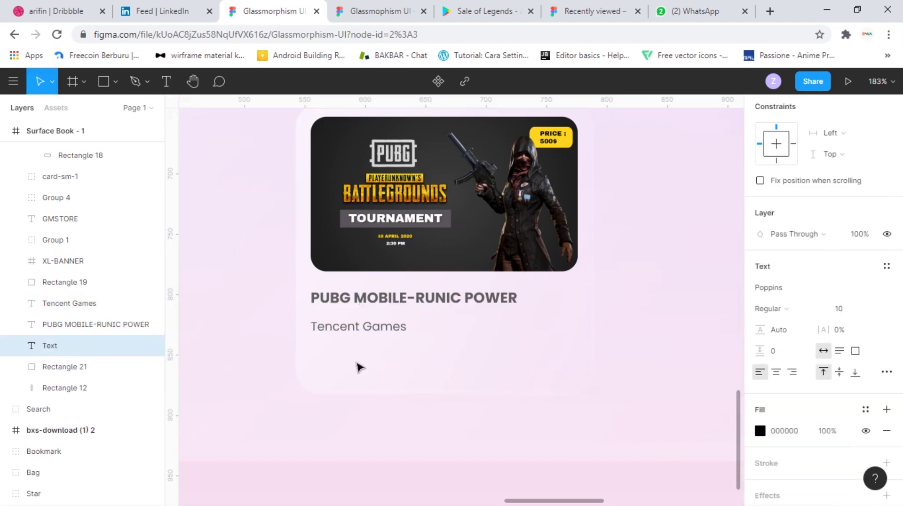
Finish the 592 MB label in bold grey 615F5F, aligned with the text above
{"action": "type", "text": "592 MB"}
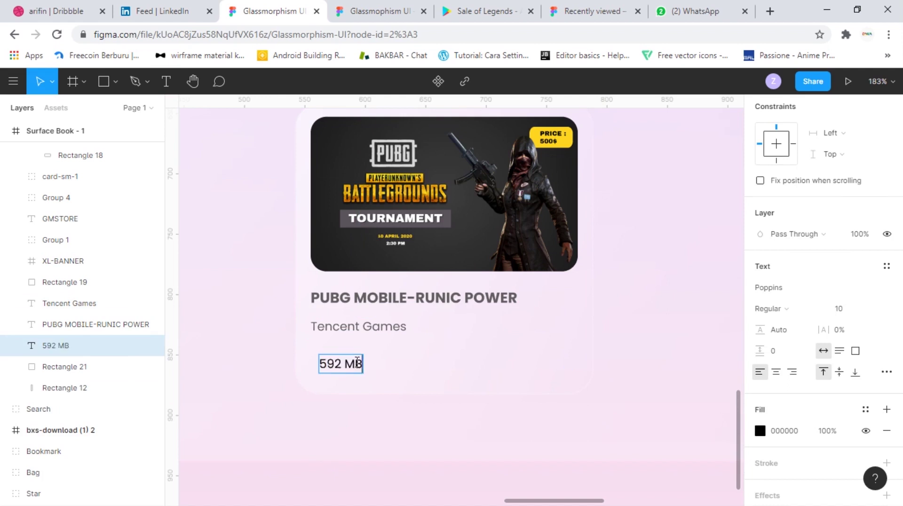
{"action": "key", "text": "Escape"}
{"action": "left_click", "coordinate": [767, 309]}
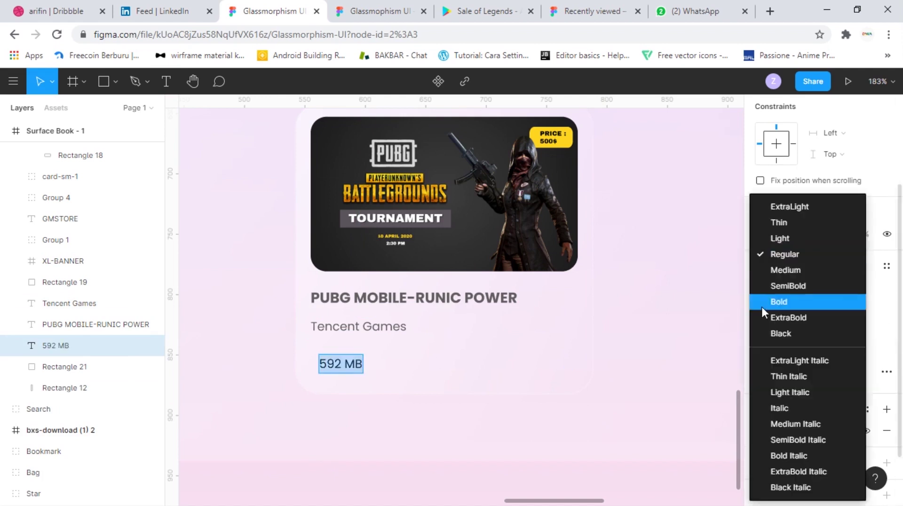
{"action": "left_click", "coordinate": [776, 285]}
{"action": "scroll", "coordinate": [790, 335], "scroll_direction": "down", "scroll_amount": 2}
{"action": "left_click", "coordinate": [760, 360]}
{"action": "left_click", "coordinate": [633, 442]}
{"action": "left_click", "coordinate": [791, 236]}
{"action": "left_click", "coordinate": [793, 252]}
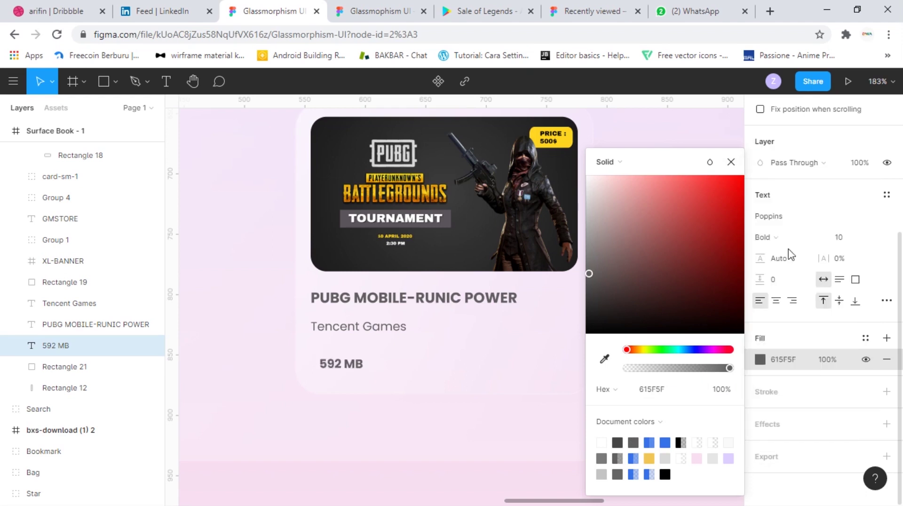
{"action": "left_click", "coordinate": [730, 161]}
{"action": "left_click_drag", "start_coordinate": [350, 369], "coordinate": [343, 368]}
Clear the selection and pan to view the whole page layout
{"action": "left_click", "coordinate": [423, 463]}
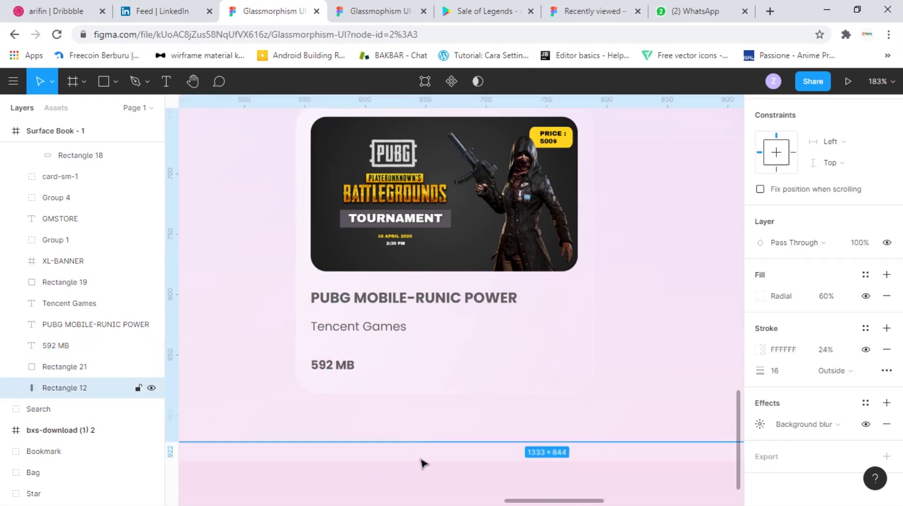
{"action": "scroll", "coordinate": [426, 462], "scroll_direction": "down", "scroll_amount": 3}
{"action": "scroll", "coordinate": [427, 462], "scroll_direction": "down", "scroll_amount": 2}
{"action": "left_click", "coordinate": [444, 469]}
{"action": "scroll", "coordinate": [455, 454], "scroll_direction": "down", "scroll_amount": 2}
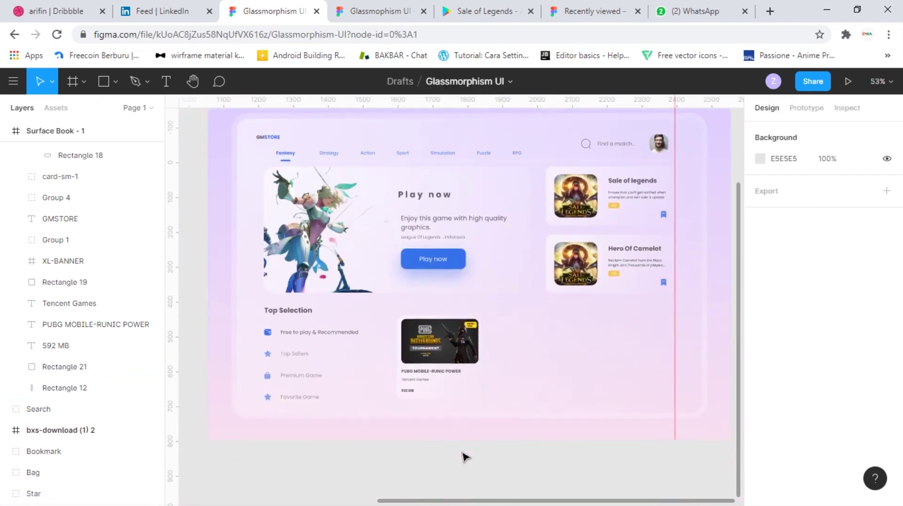
{"action": "left_click_drag", "start_coordinate": [455, 454], "coordinate": [647, 347]}
{"action": "mouse_move", "coordinate": [310, 362]}
{"action": "left_mouse_down"}
{"action": "mouse_move", "coordinate": [539, 392]}
{"action": "mouse_move", "coordinate": [487, 411]}
{"action": "mouse_move", "coordinate": [278, 411]}
{"action": "mouse_move", "coordinate": [329, 365]}
{"action": "left_mouse_up"}
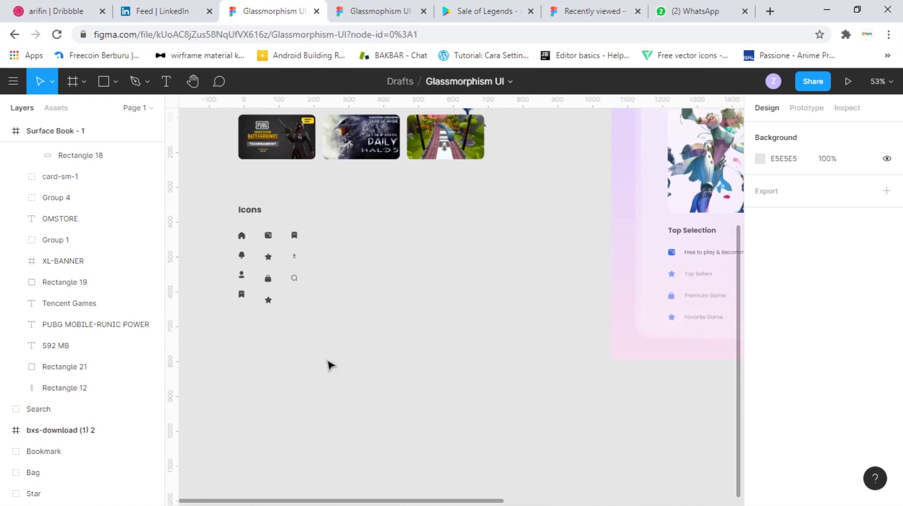
{"action": "scroll", "coordinate": [294, 256], "scroll_direction": "up", "scroll_amount": 5}
Copy the download icon from the icon set and paste it onto the PUBG card
{"action": "left_click", "coordinate": [297, 257]}
{"action": "scroll", "coordinate": [303, 271], "scroll_direction": "down", "scroll_amount": 3}
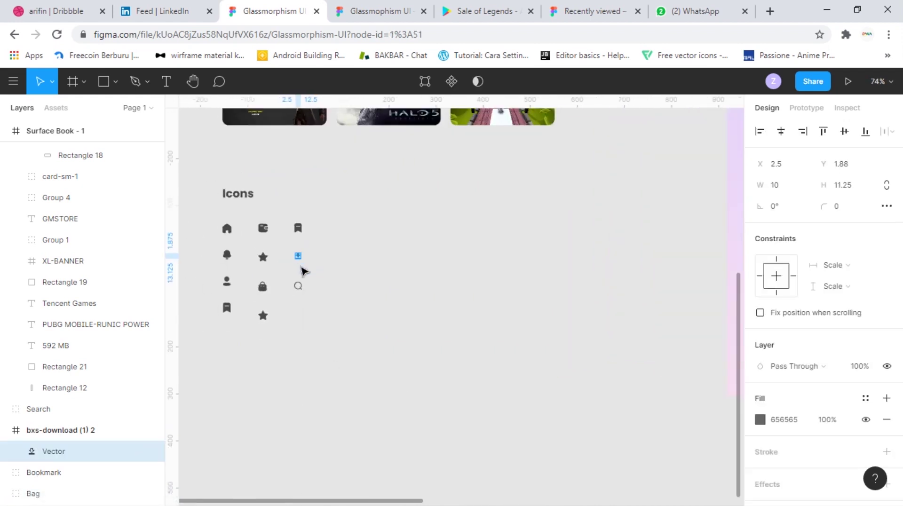
{"action": "scroll", "coordinate": [304, 271], "scroll_direction": "down", "scroll_amount": 2}
{"action": "left_click_drag", "start_coordinate": [481, 292], "coordinate": [276, 282]}
{"action": "scroll", "coordinate": [577, 329], "scroll_direction": "right", "scroll_amount": 2}
{"action": "scroll", "coordinate": [601, 323], "scroll_direction": "up", "scroll_amount": 3}
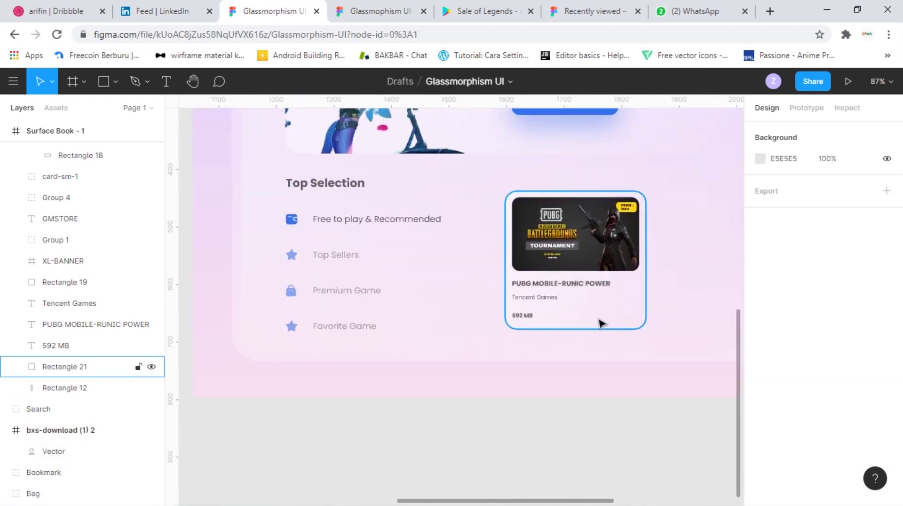
{"action": "left_click", "coordinate": [601, 323]}
{"action": "scroll", "coordinate": [606, 322], "scroll_direction": "up", "scroll_amount": 2}
{"action": "key", "text": "ctrl+v"}
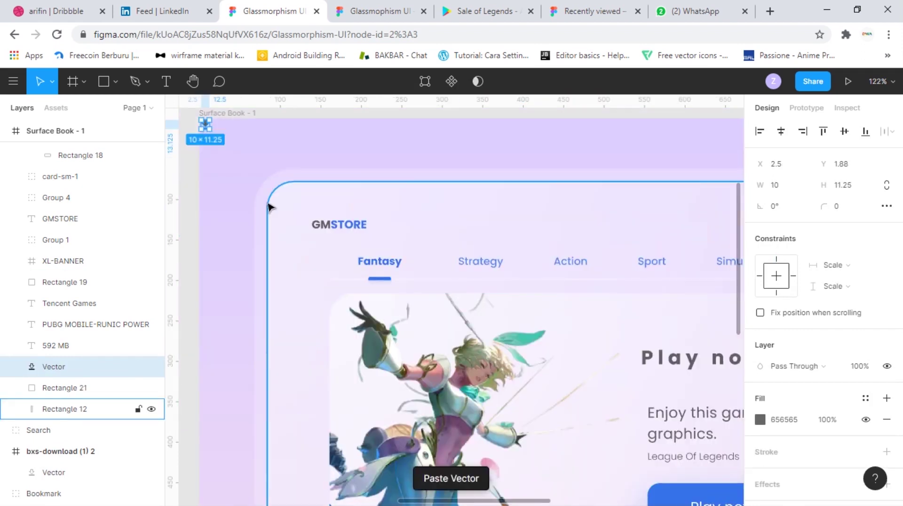
Position the download icon at the right end of the 592 MB row
{"action": "mouse_move", "coordinate": [206, 126]}
{"action": "left_mouse_down"}
{"action": "mouse_move", "coordinate": [254, 127]}
{"action": "mouse_move", "coordinate": [251, 294]}
{"action": "left_mouse_up"}
{"action": "scroll", "coordinate": [253, 128], "scroll_direction": "down", "scroll_amount": 4}
{"action": "scroll", "coordinate": [248, 359], "scroll_direction": "down", "scroll_amount": 5}
{"action": "left_click_drag", "start_coordinate": [299, 275], "coordinate": [701, 414]}
{"action": "scroll", "coordinate": [578, 342], "scroll_direction": "up", "scroll_amount": 3}
{"action": "left_click_drag", "start_coordinate": [443, 383], "coordinate": [575, 376]}
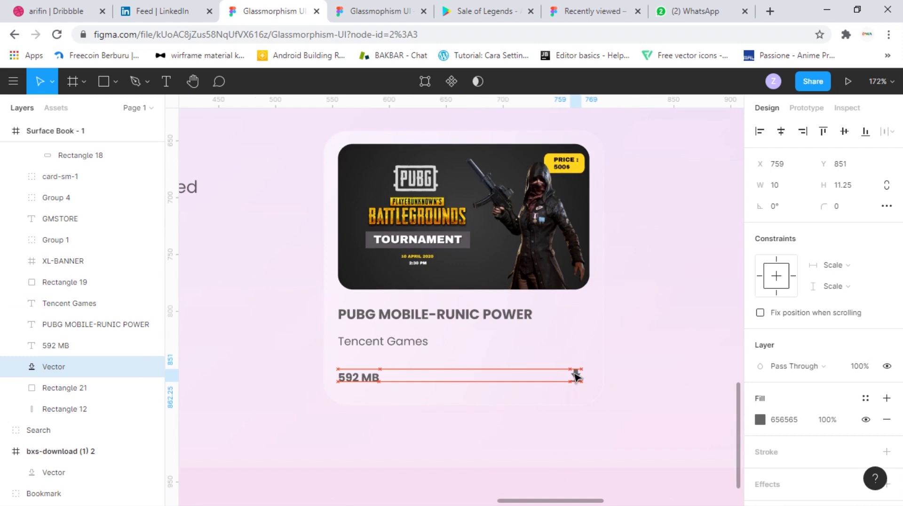
{"action": "left_click", "coordinate": [406, 376], "text": "shift"}
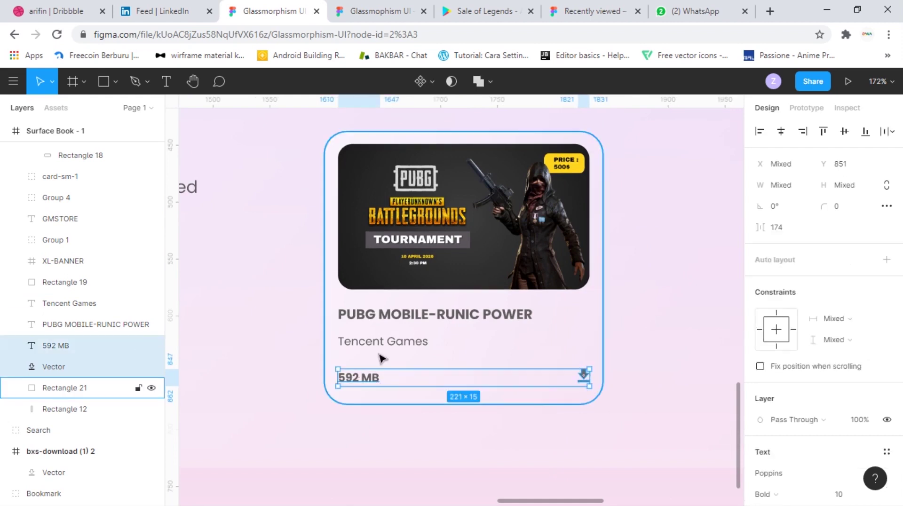
Group the size text with its icon, then group it with the PUBG title and publisher
{"action": "key", "text": "ctrl+g"}
{"action": "left_click", "coordinate": [381, 342]}
{"action": "left_click", "coordinate": [405, 314], "text": "shift"}
{"action": "key", "text": "ctrl+g"}
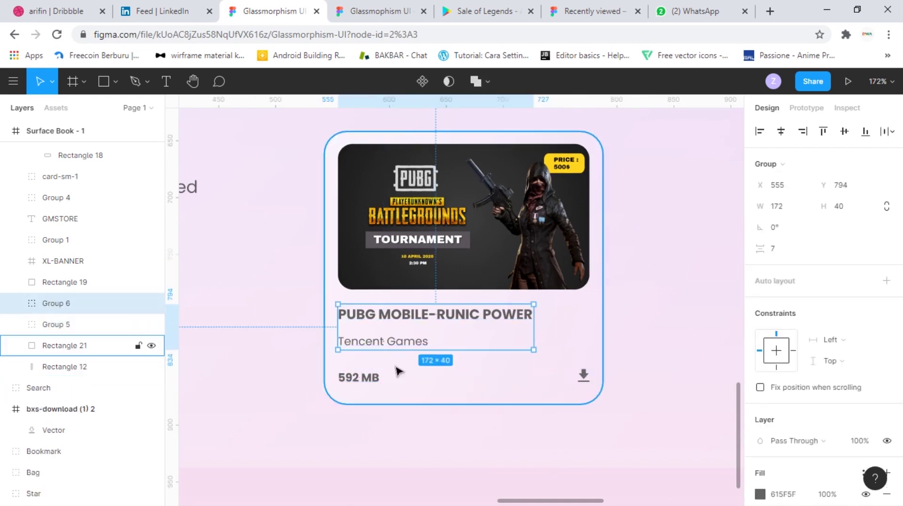
{"action": "left_click", "coordinate": [346, 381], "text": "shift"}
{"action": "key", "text": "ctrl+g"}
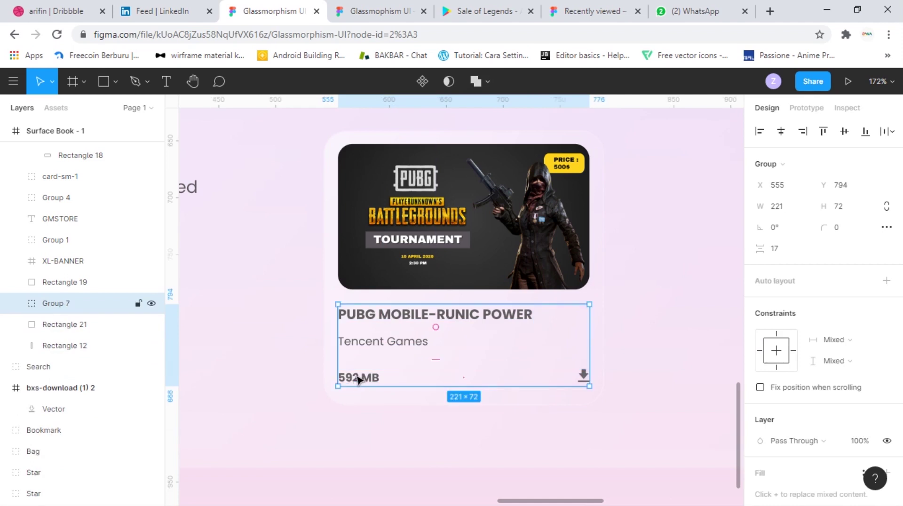
Try vertically aligning the size row on the card, undoing both attempts
{"action": "left_click", "coordinate": [358, 380]}
{"action": "left_click", "coordinate": [845, 133]}
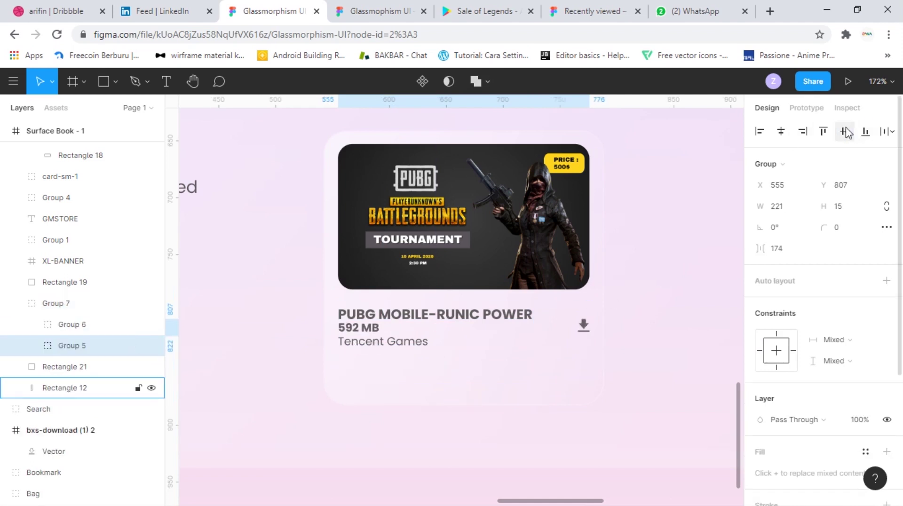
{"action": "key", "text": "ctrl+z"}
{"action": "left_click", "coordinate": [597, 329], "text": "shift"}
{"action": "left_click", "coordinate": [843, 132]}
{"action": "key", "text": "ctrl+z"}
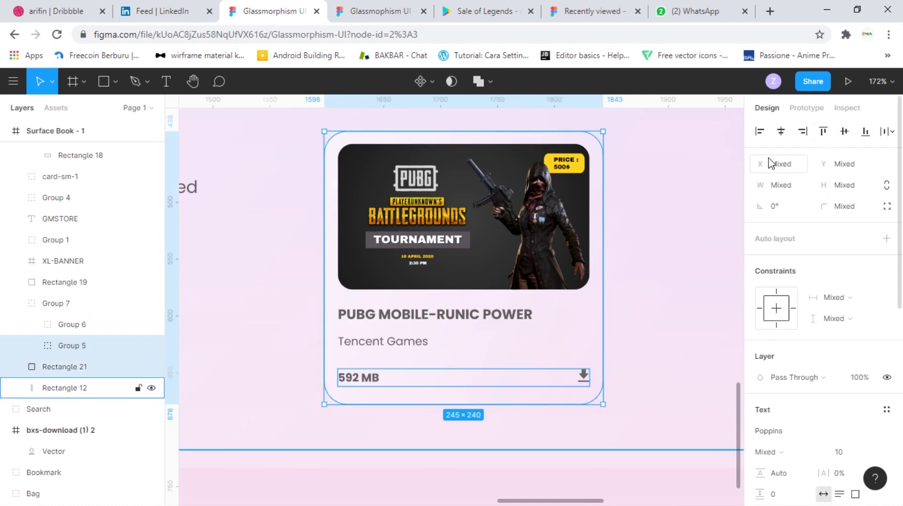
Group the card text with Rectangle 21 and name the group pubg
{"action": "left_click", "coordinate": [409, 349]}
{"action": "key", "text": "Escape"}
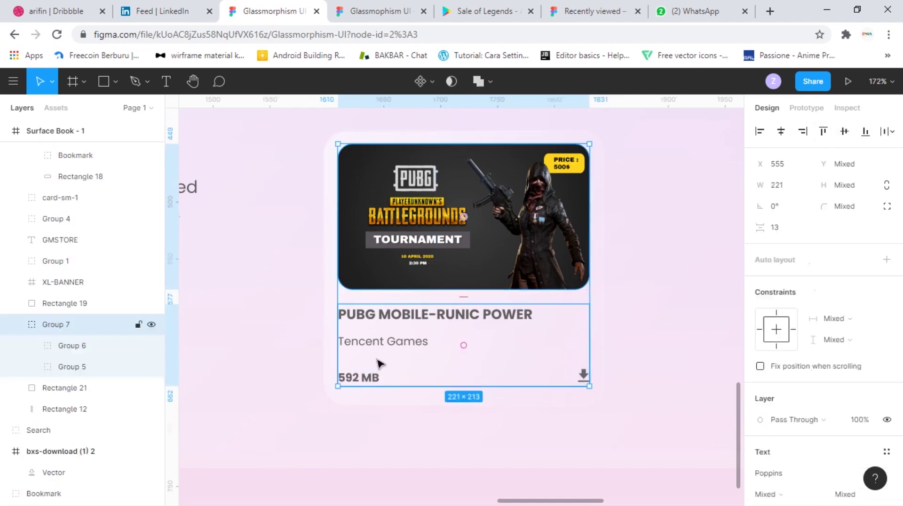
{"action": "left_click", "coordinate": [322, 323], "text": "shift"}
{"action": "key", "text": "ctrl+g"}
{"action": "double_click", "coordinate": [67, 153]}
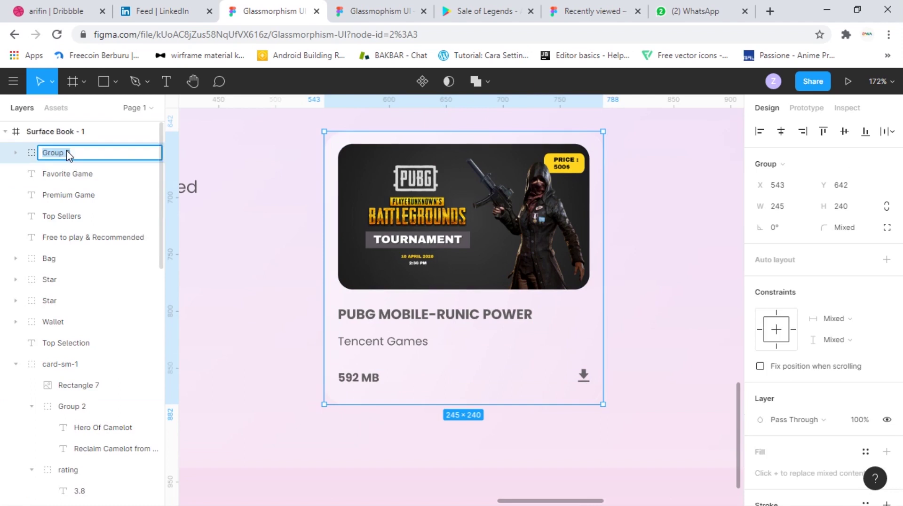
{"action": "type", "text": "g"}
{"action": "key", "text": "Return"}
Duplicate the pubg card twice to form a row of three cards
{"action": "scroll", "coordinate": [539, 342], "scroll_direction": "down", "scroll_amount": 3}
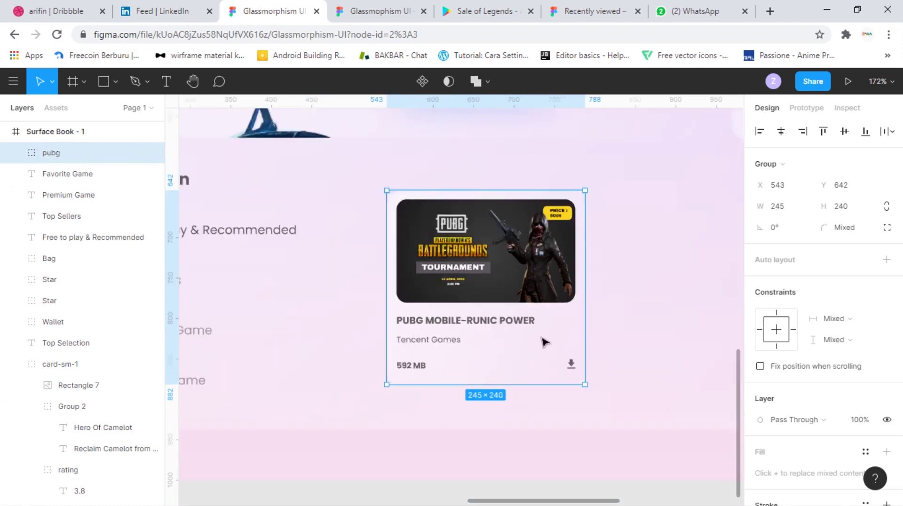
{"action": "scroll", "coordinate": [548, 339], "scroll_direction": "down", "scroll_amount": 2}
{"action": "key", "text": "ctrl+d"}
{"action": "left_click_drag", "start_coordinate": [646, 321], "coordinate": [633, 326]}
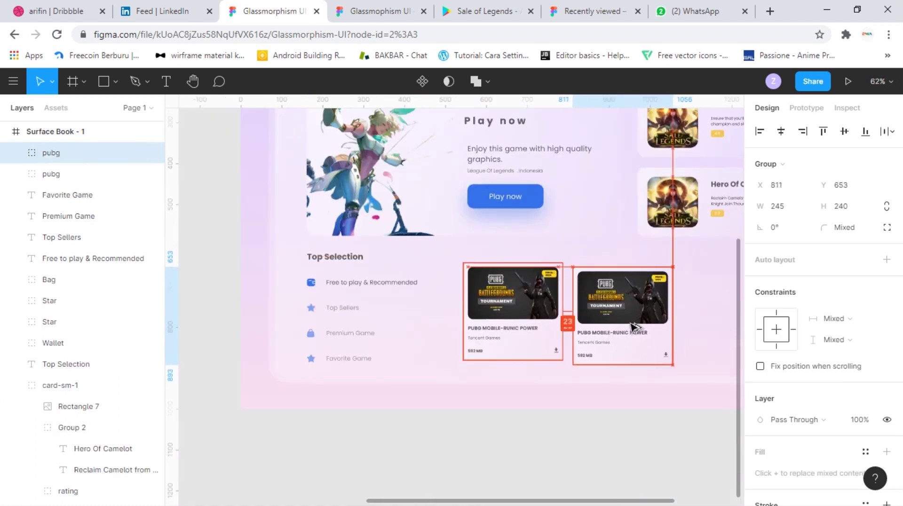
{"action": "scroll", "coordinate": [519, 409], "scroll_direction": "right", "scroll_amount": 3}
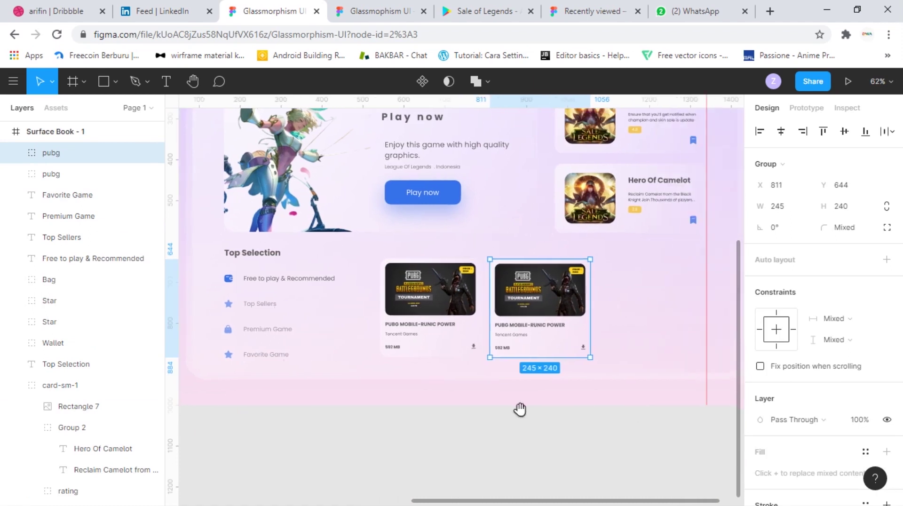
{"action": "scroll", "coordinate": [519, 409], "scroll_direction": "right", "scroll_amount": 3}
{"action": "key", "text": "ctrl+d"}
{"action": "left_click", "coordinate": [542, 430]}
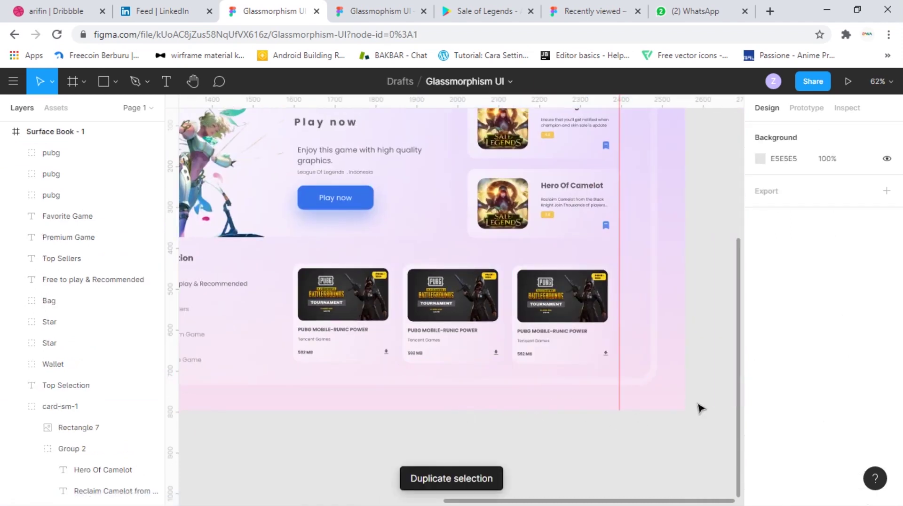
Set the horizontal spacing between the three cards to 31
{"action": "left_click_drag", "start_coordinate": [699, 409], "coordinate": [369, 321]}
{"action": "mouse_move", "coordinate": [451, 312]}
{"action": "left_click_drag", "start_coordinate": [760, 248], "coordinate": [770, 255]}
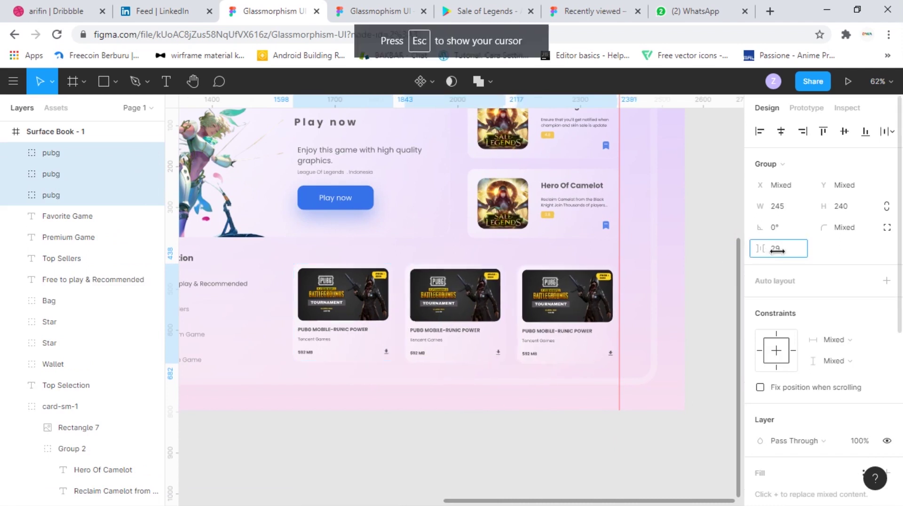
{"action": "scroll", "coordinate": [630, 320], "scroll_direction": "up", "scroll_amount": 5}
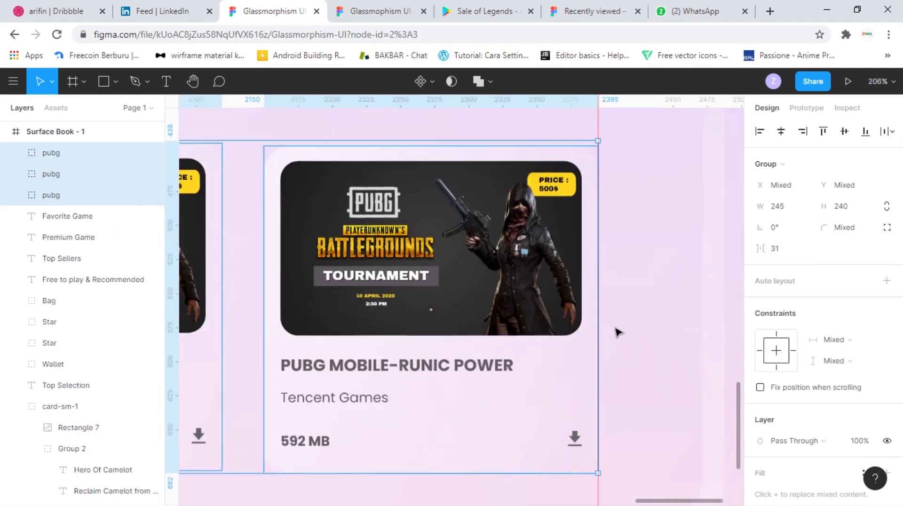
{"action": "scroll", "coordinate": [616, 329], "scroll_direction": "up", "scroll_amount": 5}
{"action": "scroll", "coordinate": [609, 361], "scroll_direction": "down", "scroll_amount": 3}
{"action": "scroll", "coordinate": [609, 361], "scroll_direction": "down", "scroll_amount": 5}
{"action": "scroll", "coordinate": [602, 354], "scroll_direction": "down", "scroll_amount": 5}
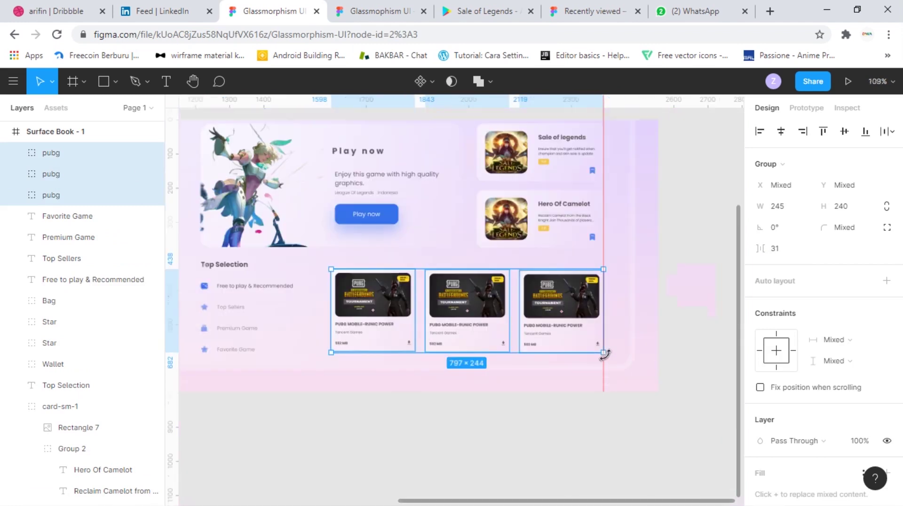
{"action": "left_click", "coordinate": [525, 430]}
{"action": "scroll", "coordinate": [465, 314], "scroll_direction": "up", "scroll_amount": 5}
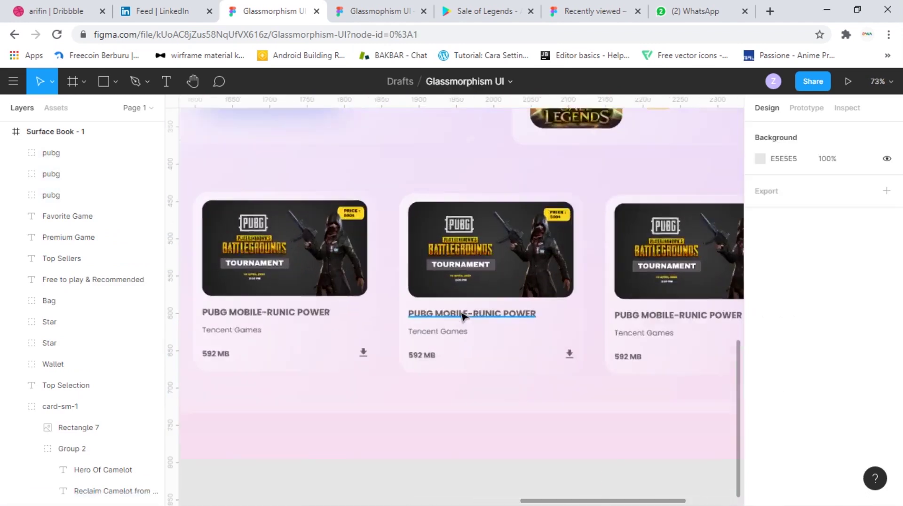
Retitle the middle card DAILY HALO-5 GAMES and change its size to 992 MB
{"action": "scroll", "coordinate": [467, 315], "scroll_direction": "up", "scroll_amount": 3}
{"action": "left_click", "coordinate": [467, 316]}
{"action": "double_click", "coordinate": [465, 314]}
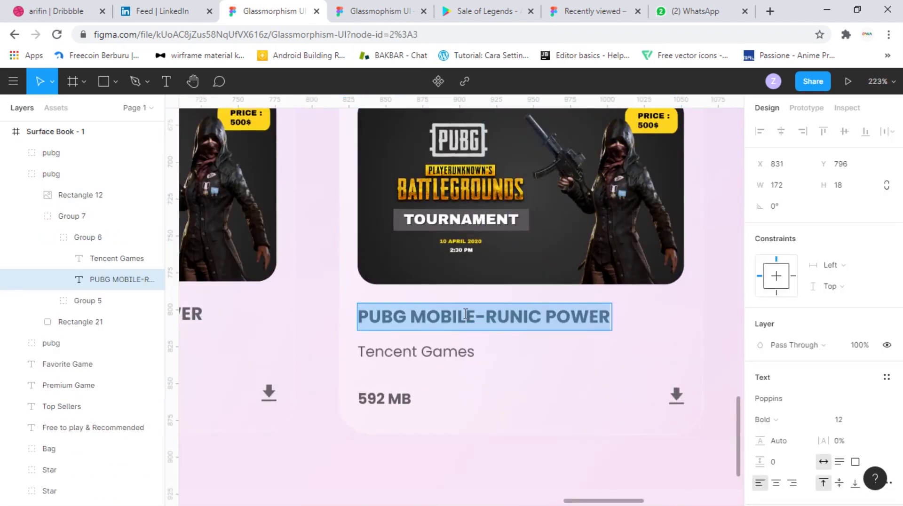
{"action": "type", "text": "Da"}
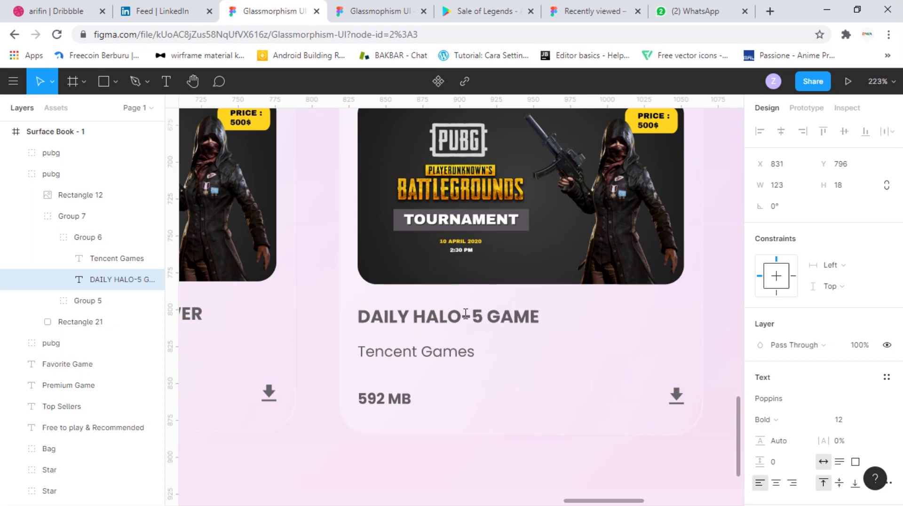
{"action": "left_click", "coordinate": [446, 357]}
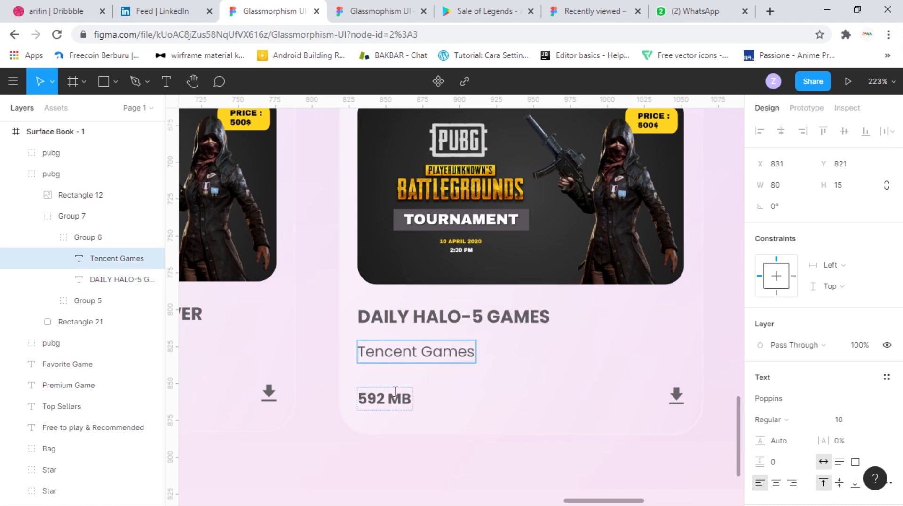
{"action": "left_click", "coordinate": [365, 400]}
{"action": "type", "text": "9"}
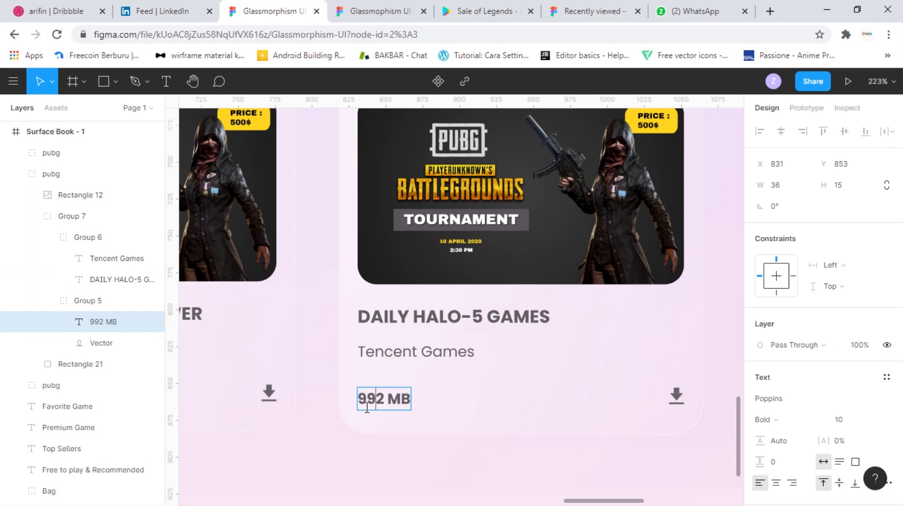
{"action": "scroll", "coordinate": [404, 414], "scroll_direction": "down", "scroll_amount": 3}
{"action": "left_click", "coordinate": [395, 423]}
{"action": "scroll", "coordinate": [731, 312], "scroll_direction": "down", "scroll_amount": 5}
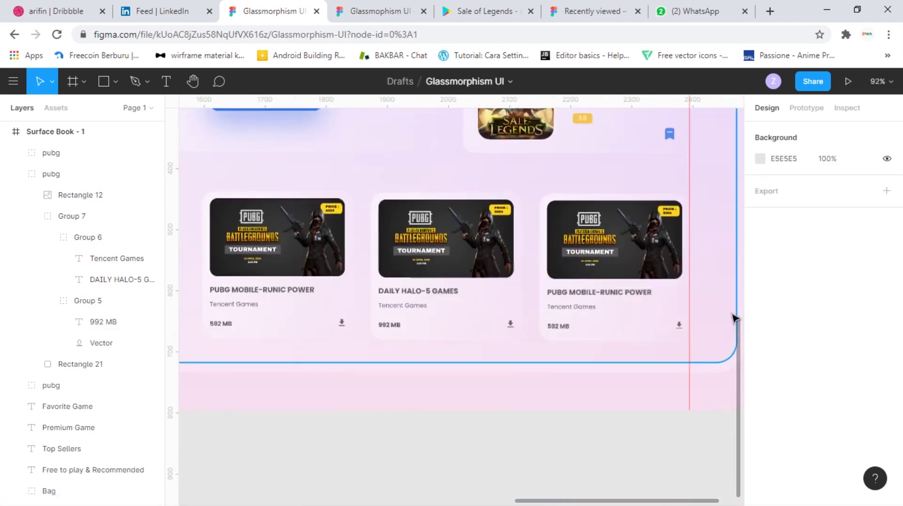
{"action": "scroll", "coordinate": [651, 297], "scroll_direction": "up", "scroll_amount": 5}
Start retyping the third card's title, beginning with SUBWAY SURFERS
{"action": "left_click", "coordinate": [640, 288]}
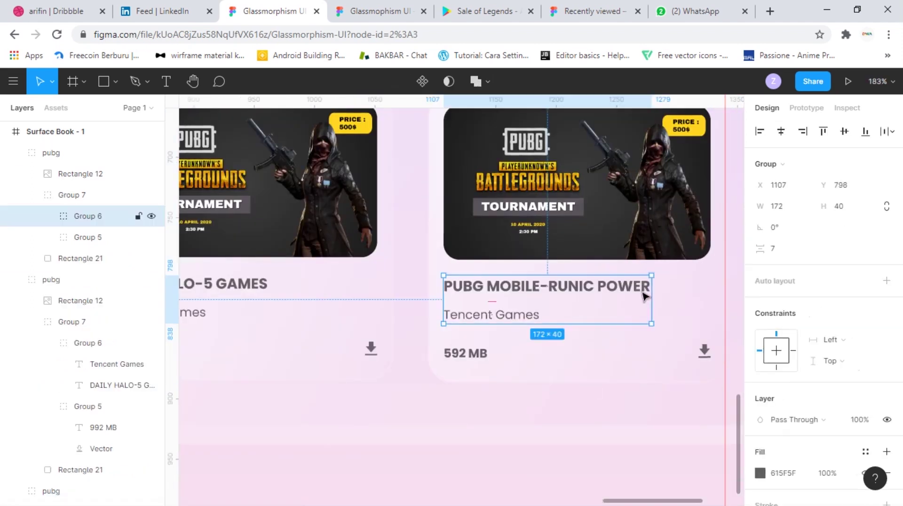
{"action": "double_click", "coordinate": [640, 288]}
{"action": "double_click", "coordinate": [640, 287]}
{"action": "type", "text": "SUBWAY SURFERS"}
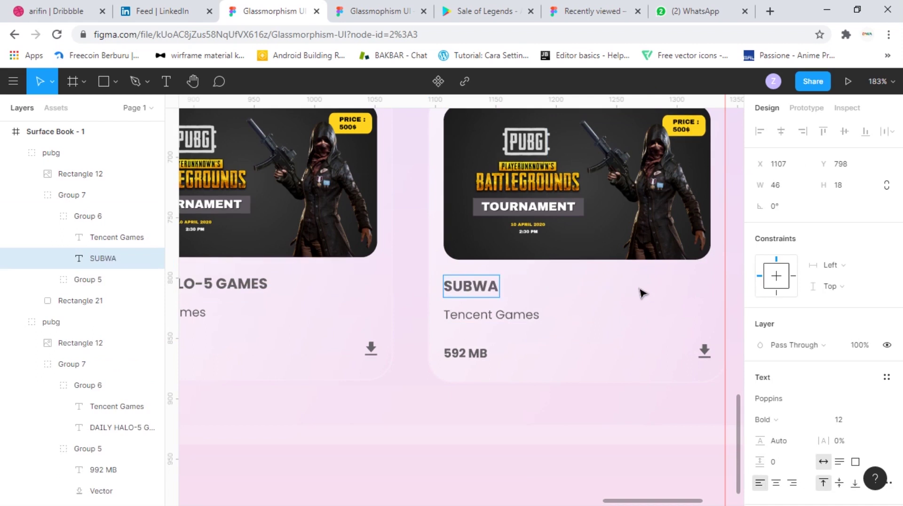
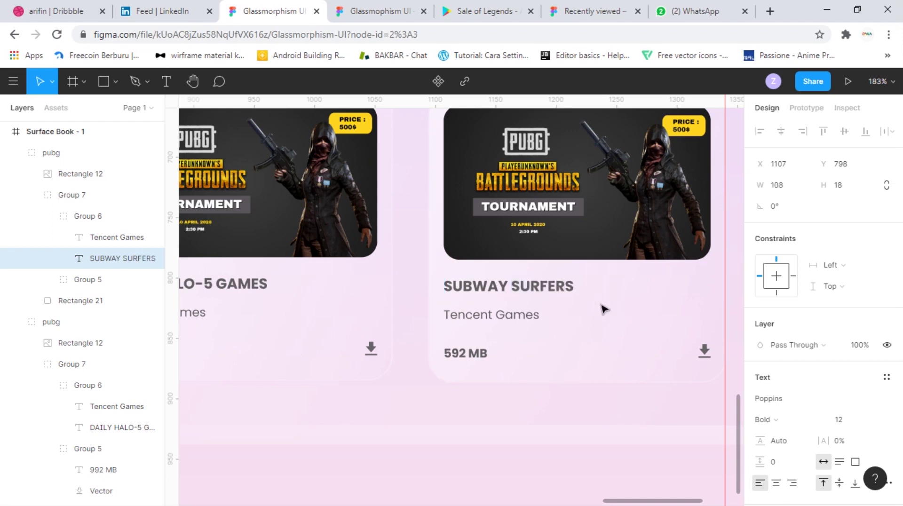
Change the Subway Surfers card size from 592 MB to 129 MB
{"action": "left_click", "coordinate": [457, 350]}
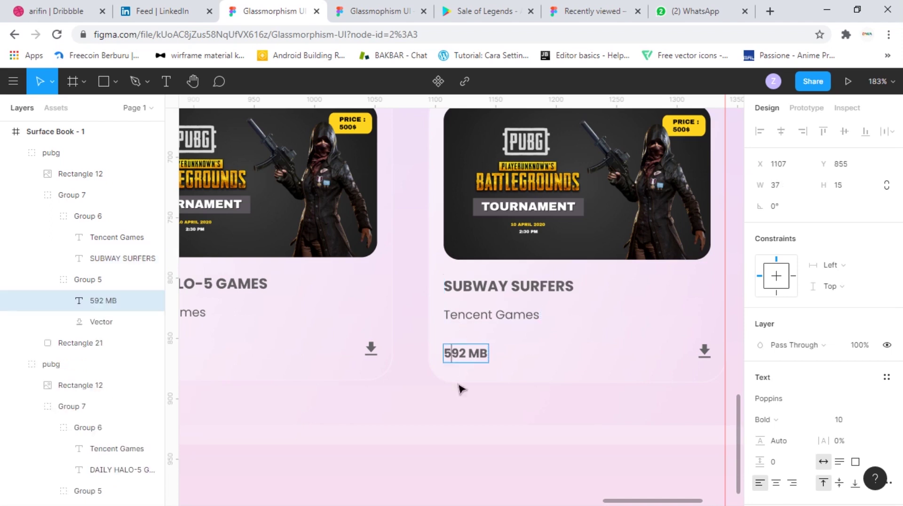
{"action": "scroll", "coordinate": [460, 388], "scroll_direction": "down", "scroll_amount": 1}
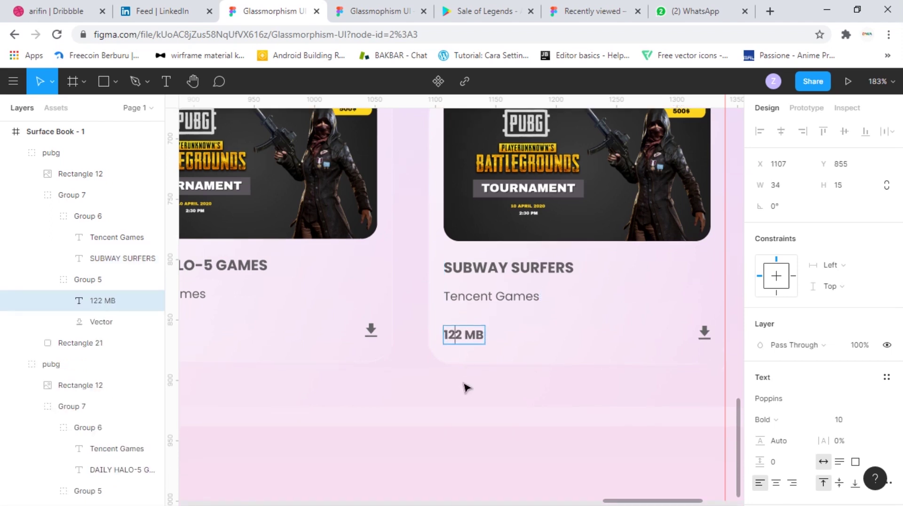
{"action": "scroll", "coordinate": [465, 387], "scroll_direction": "down", "scroll_amount": 3}
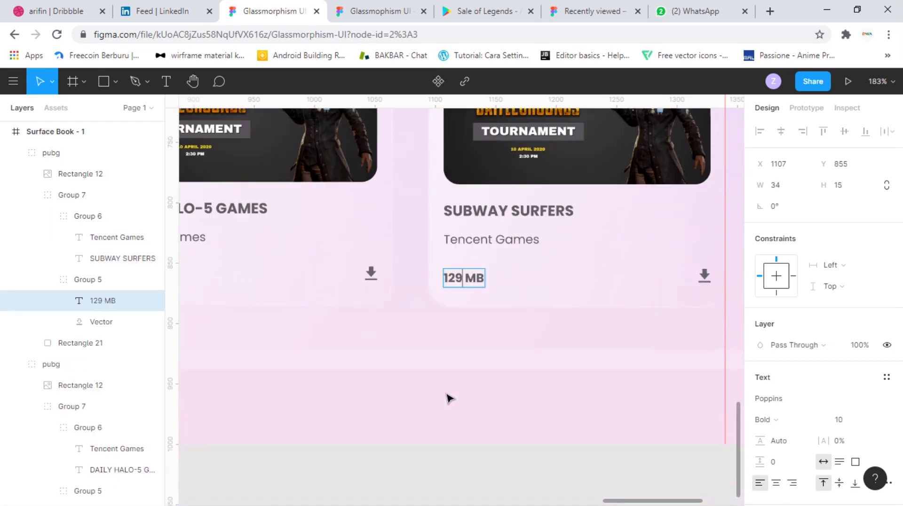
{"action": "left_click", "coordinate": [450, 458]}
{"action": "scroll", "coordinate": [450, 459], "scroll_direction": "down", "scroll_amount": 10, "text": "ctrl"}
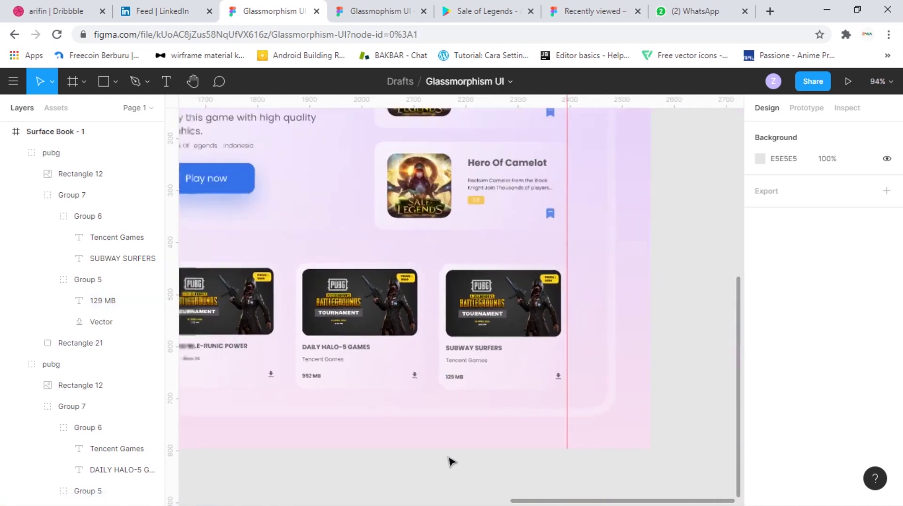
{"action": "scroll", "coordinate": [451, 462], "scroll_direction": "down", "scroll_amount": 3, "text": "ctrl"}
{"action": "scroll", "coordinate": [449, 461], "scroll_direction": "down", "scroll_amount": 2, "text": "ctrl"}
{"action": "scroll", "coordinate": [459, 415], "scroll_direction": "down", "scroll_amount": 2, "text": "ctrl"}
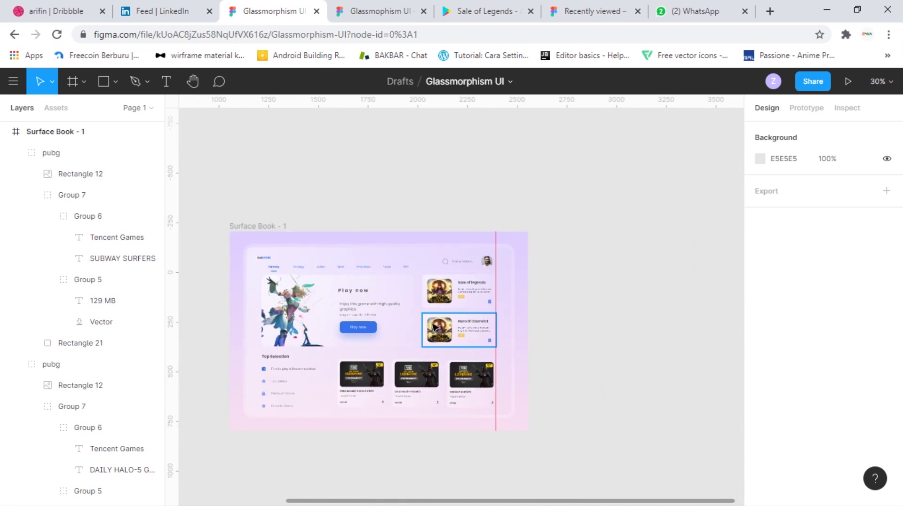
Pick up the Hero Of Camelot character portrait image from beside the dashboard
{"action": "left_click", "coordinate": [436, 328]}
{"action": "left_click", "coordinate": [503, 383]}
{"action": "scroll", "coordinate": [614, 342], "scroll_direction": "down", "scroll_amount": 2}
{"action": "scroll", "coordinate": [615, 343], "scroll_direction": "left", "scroll_amount": 5}
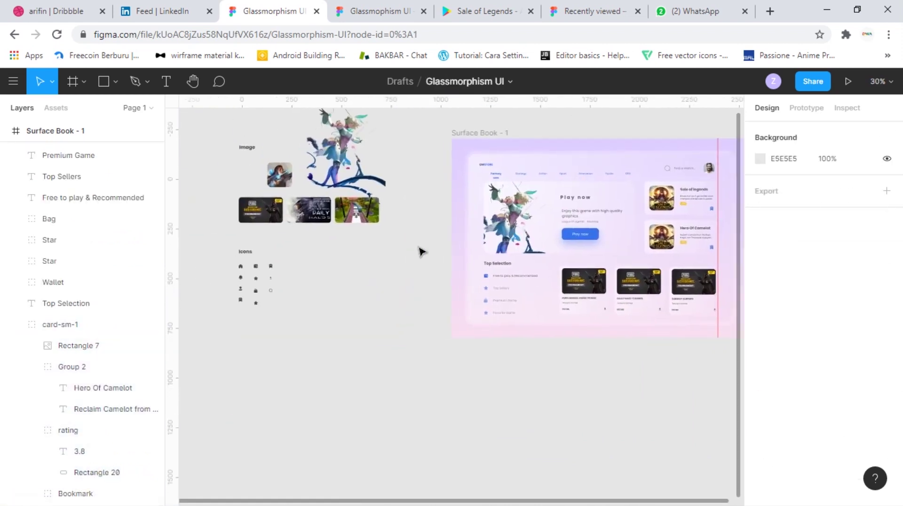
{"action": "left_click", "coordinate": [284, 176]}
{"action": "left_click", "coordinate": [347, 256]}
{"action": "left_click_drag", "start_coordinate": [346, 256], "coordinate": [179, 280]}
{"action": "scroll", "coordinate": [521, 265], "scroll_direction": "up", "scroll_amount": 2, "text": "ctrl"}
{"action": "scroll", "coordinate": [520, 265], "scroll_direction": "up", "scroll_amount": 5, "text": "ctrl"}
Swap the Hero Of Camelot thumbnail for the portrait, aligned with the Sale of Legends image
{"action": "double_click", "coordinate": [500, 267]}
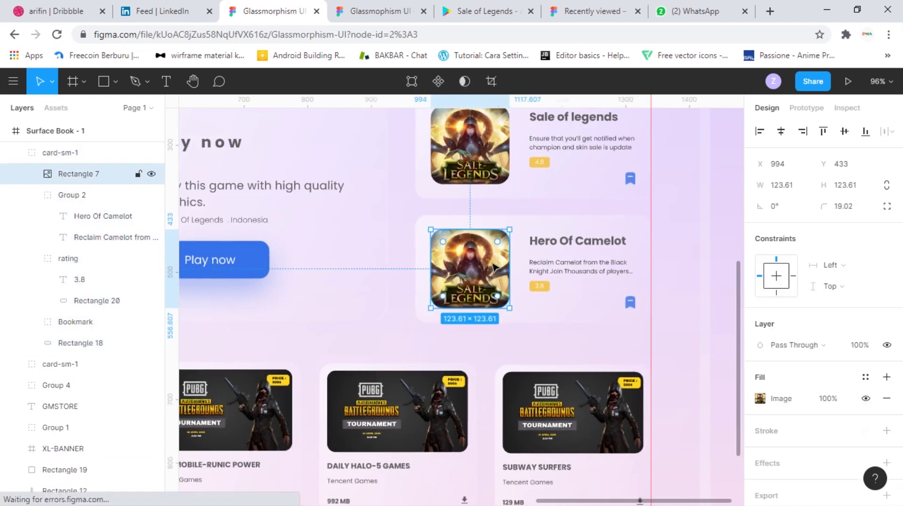
{"action": "key", "text": "Delete"}
{"action": "key", "text": "ctrl+v"}
{"action": "mouse_move", "coordinate": [486, 267]}
{"action": "left_mouse_down"}
{"action": "mouse_move", "coordinate": [465, 256]}
{"action": "mouse_move", "coordinate": [463, 266]}
{"action": "left_mouse_up"}
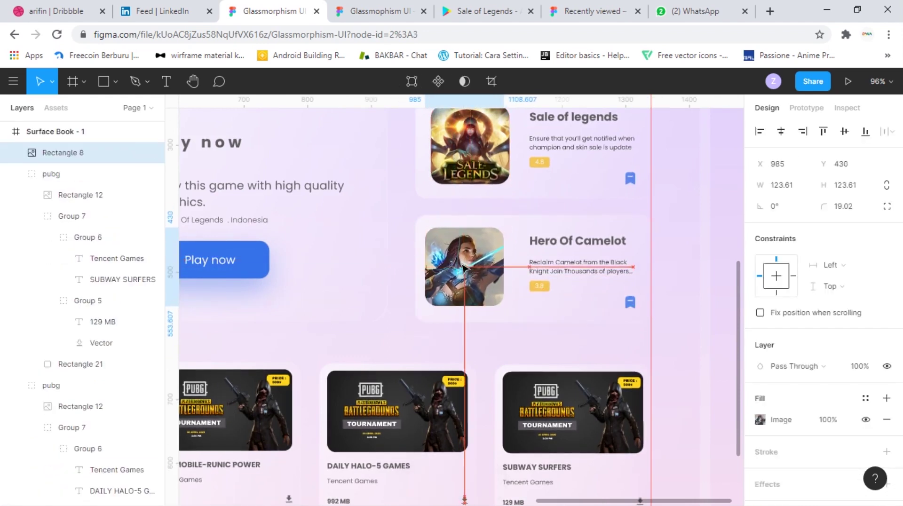
{"action": "left_click_drag", "start_coordinate": [463, 267], "coordinate": [469, 269]}
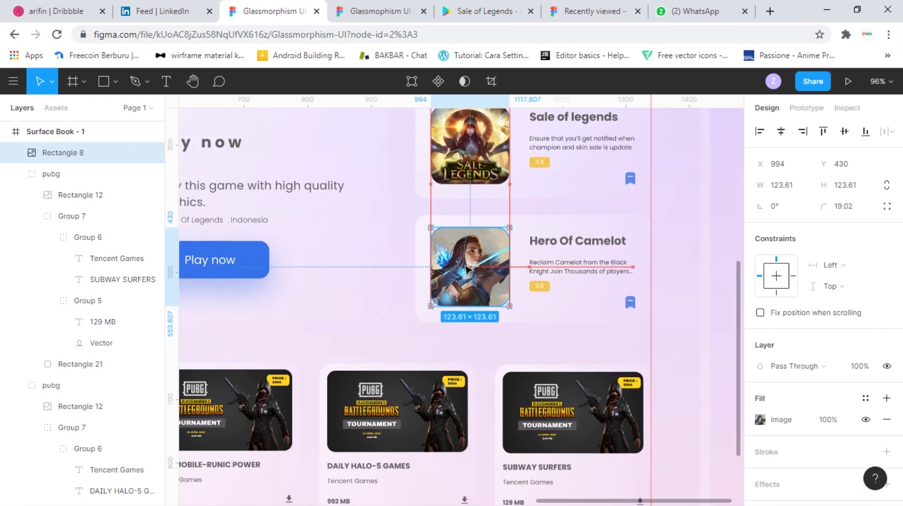
{"action": "left_click", "coordinate": [705, 259]}
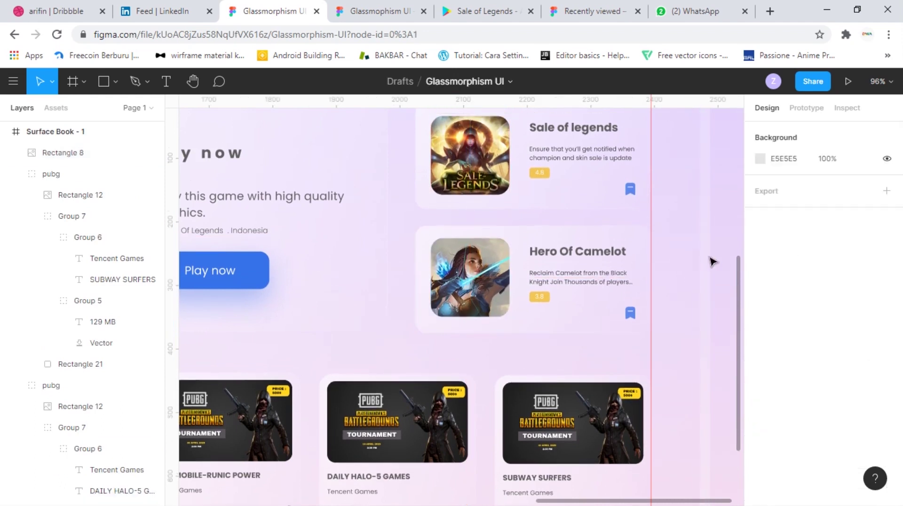
Inspect the new Hero Of Camelot portrait, its card and the glass background panel
{"action": "scroll", "coordinate": [708, 263], "scroll_direction": "up", "scroll_amount": 3}
{"action": "scroll", "coordinate": [708, 264], "scroll_direction": "down", "scroll_amount": 1}
{"action": "scroll", "coordinate": [588, 353], "scroll_direction": "up", "scroll_amount": 3, "text": "ctrl"}
{"action": "left_click", "coordinate": [423, 332]}
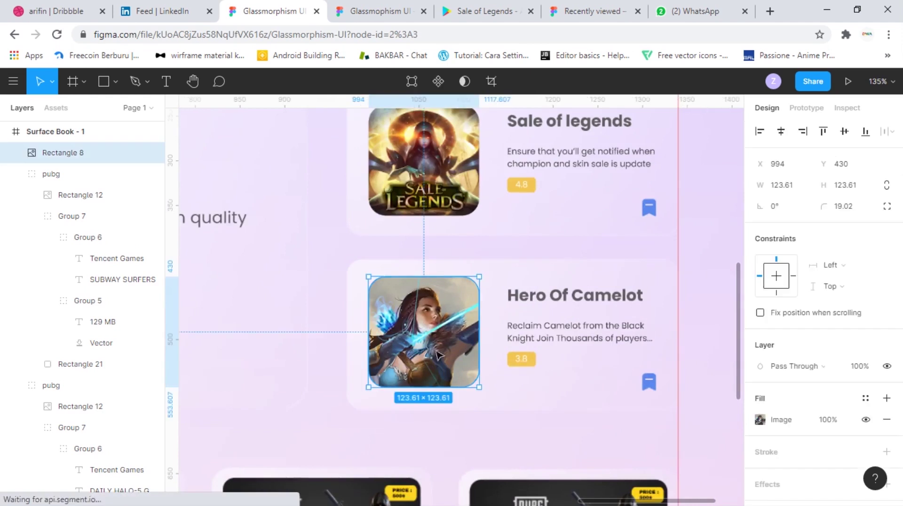
{"action": "left_click", "coordinate": [565, 395], "text": "shift"}
{"action": "left_click", "coordinate": [842, 132]}
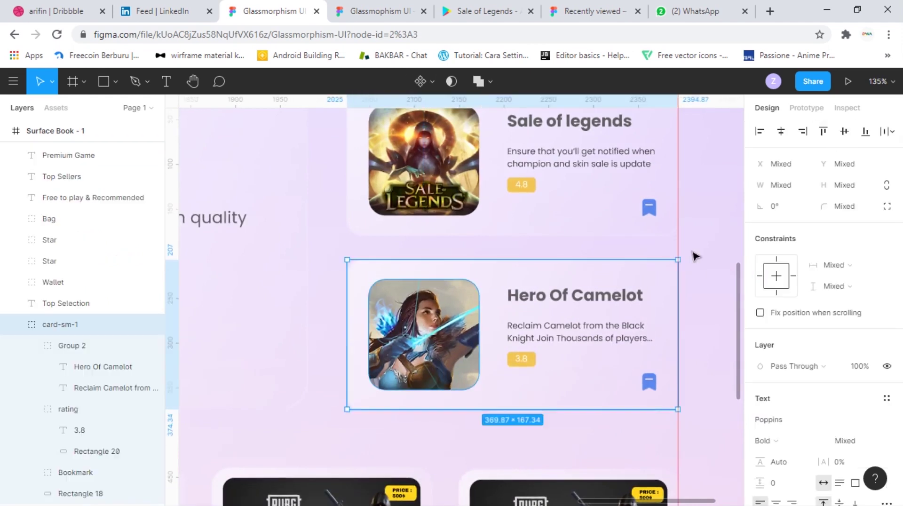
{"action": "left_click", "coordinate": [693, 256]}
Reposition the canvas to show the whole dashboard frame
{"action": "scroll", "coordinate": [693, 256], "scroll_direction": "down", "scroll_amount": 2, "text": "ctrl"}
{"action": "scroll", "coordinate": [695, 256], "scroll_direction": "down", "scroll_amount": 3, "text": "ctrl"}
{"action": "scroll", "coordinate": [694, 256], "scroll_direction": "down", "scroll_amount": 1, "text": "ctrl"}
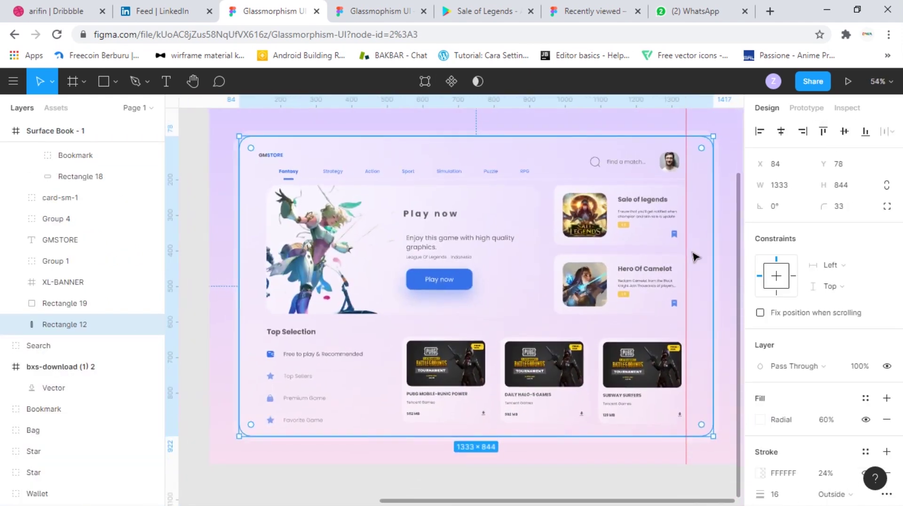
{"action": "scroll", "coordinate": [694, 257], "scroll_direction": "up", "scroll_amount": 1}
{"action": "scroll", "coordinate": [694, 257], "scroll_direction": "down", "scroll_amount": 1, "text": "ctrl"}
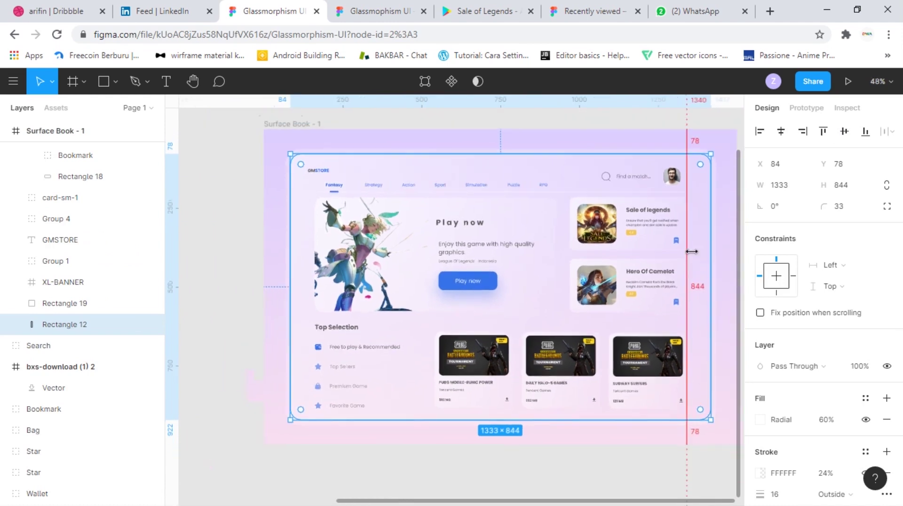
{"action": "scroll", "coordinate": [695, 256], "scroll_direction": "down", "scroll_amount": 1, "text": "ctrl"}
{"action": "left_click", "coordinate": [250, 282]}
{"action": "scroll", "coordinate": [252, 283], "scroll_direction": "down", "scroll_amount": 1, "text": "ctrl"}
{"action": "left_click_drag", "start_coordinate": [250, 282], "coordinate": [297, 266]}
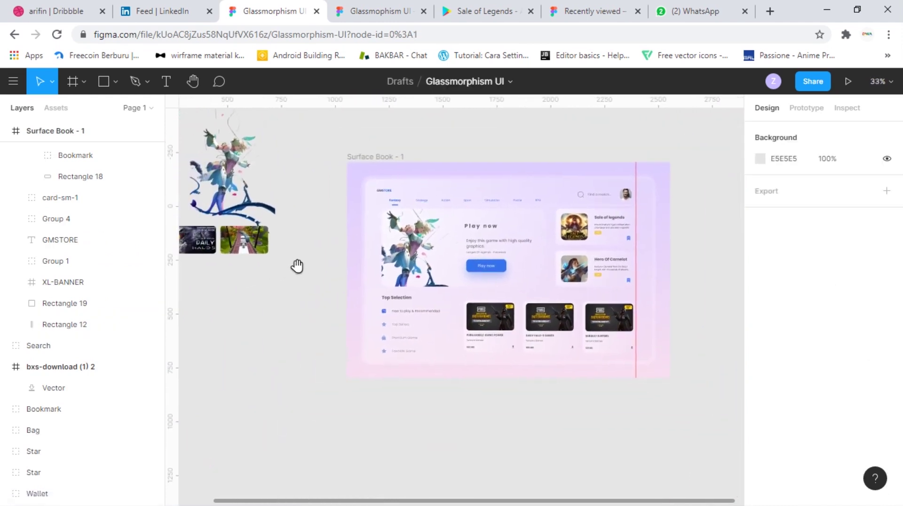
{"action": "left_click", "coordinate": [376, 183]}
{"action": "scroll", "coordinate": [417, 251], "scroll_direction": "up", "scroll_amount": 4, "text": "ctrl"}
Group the GMSTORE text into a group named 'logo'
{"action": "left_click", "coordinate": [361, 147]}
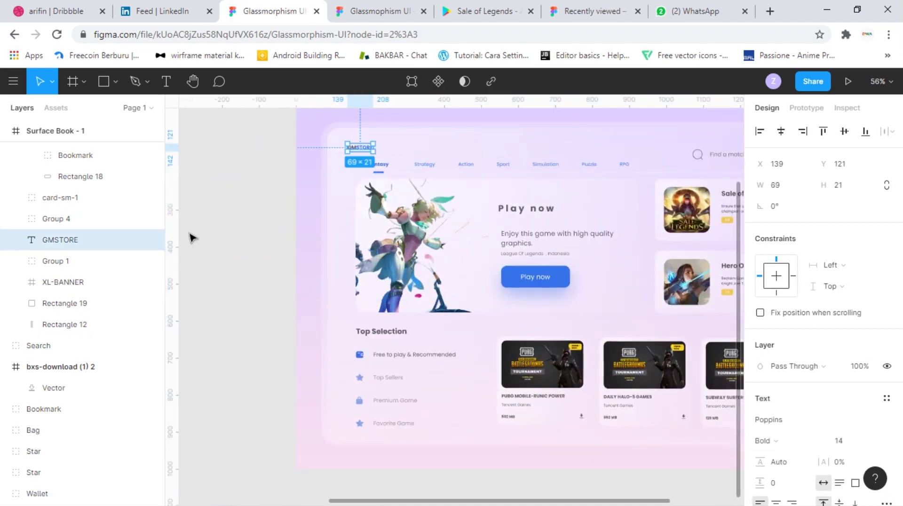
{"action": "key", "text": "ctrl+g"}
{"action": "left_click_drag", "start_coordinate": [47, 249], "coordinate": [52, 240]}
{"action": "double_click", "coordinate": [53, 241]}
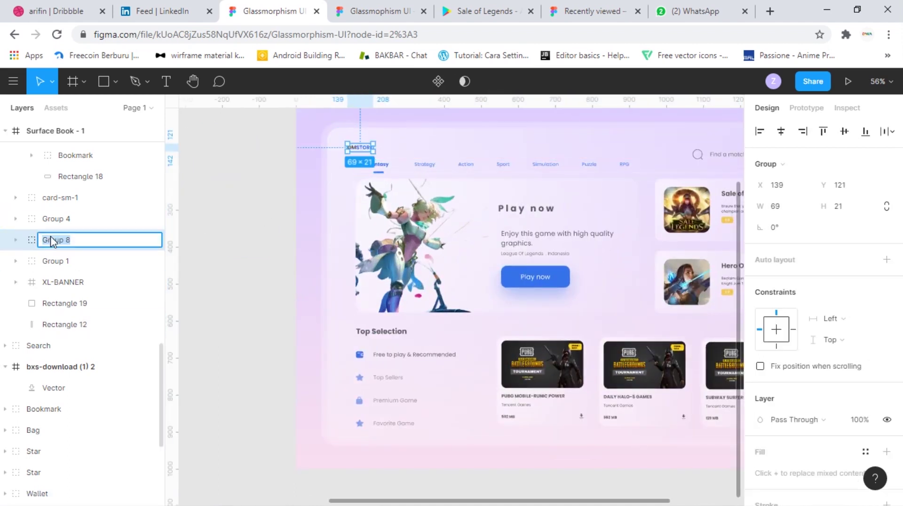
{"action": "type", "text": "logo"}
{"action": "key", "text": "Return"}
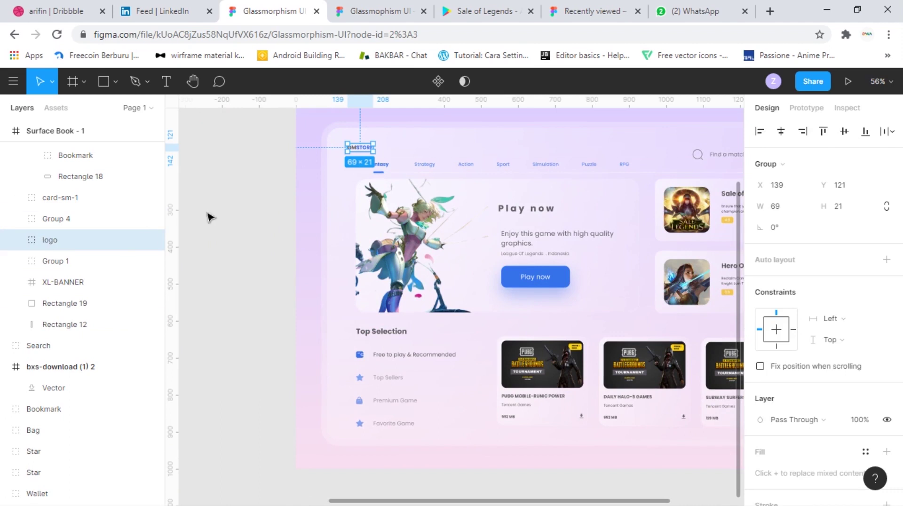
Group logo, navigation (Group 4) and search (Group 1) into a layer named HEADER
{"action": "left_click", "coordinate": [209, 217]}
{"action": "left_click", "coordinate": [292, 166]}
{"action": "left_click", "coordinate": [367, 184], "text": "shift"}
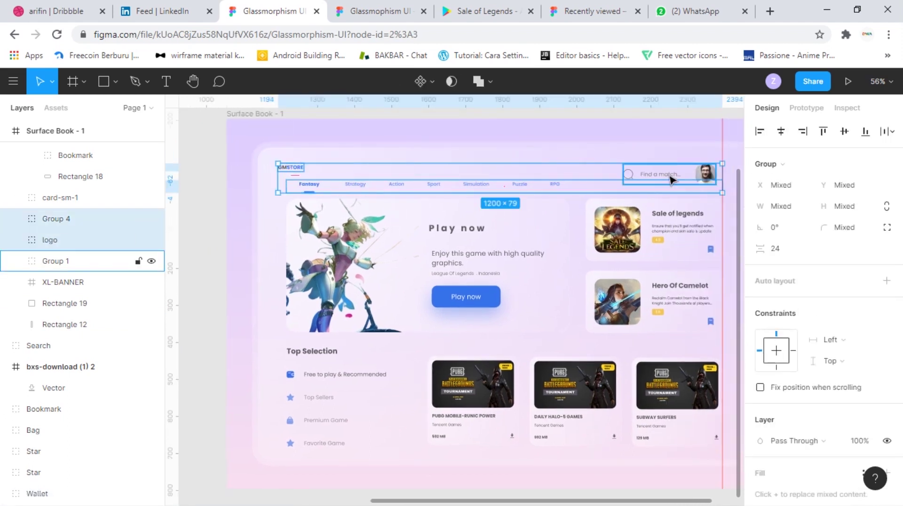
{"action": "key", "text": "ctrl+g"}
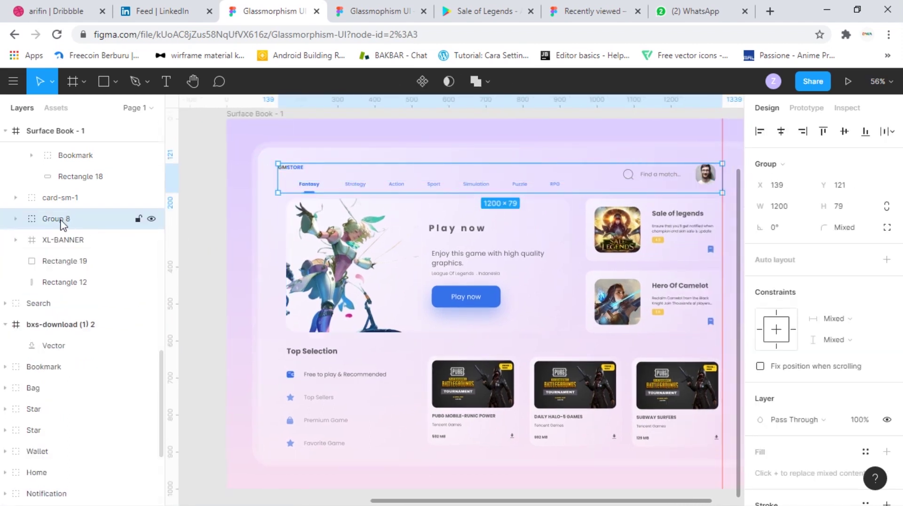
{"action": "double_click", "coordinate": [56, 218]}
{"action": "type", "text": "HEADER"}
{"action": "key", "text": "Return"}
Draw a 100×100 rectangle to the left of the dashboard frame
{"action": "left_click", "coordinate": [332, 247]}
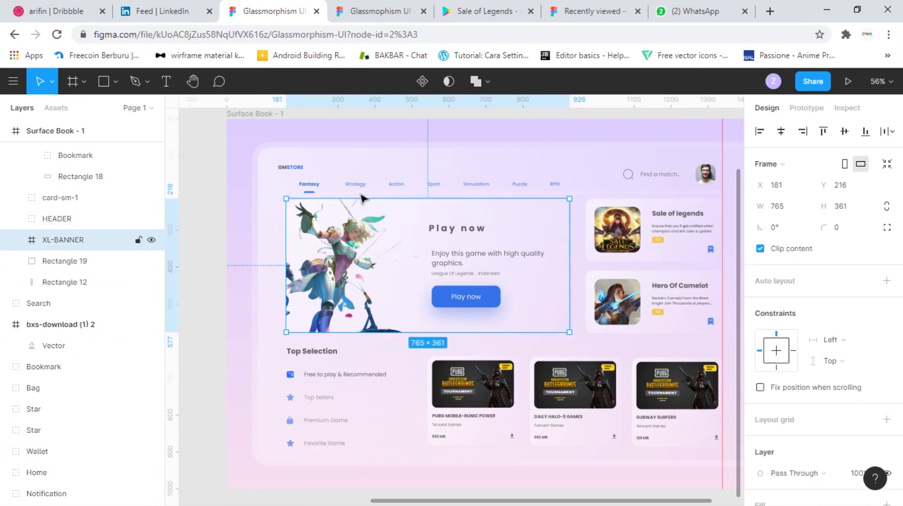
{"action": "key", "text": "Escape"}
{"action": "scroll", "coordinate": [430, 177], "scroll_direction": "left", "scroll_amount": 5}
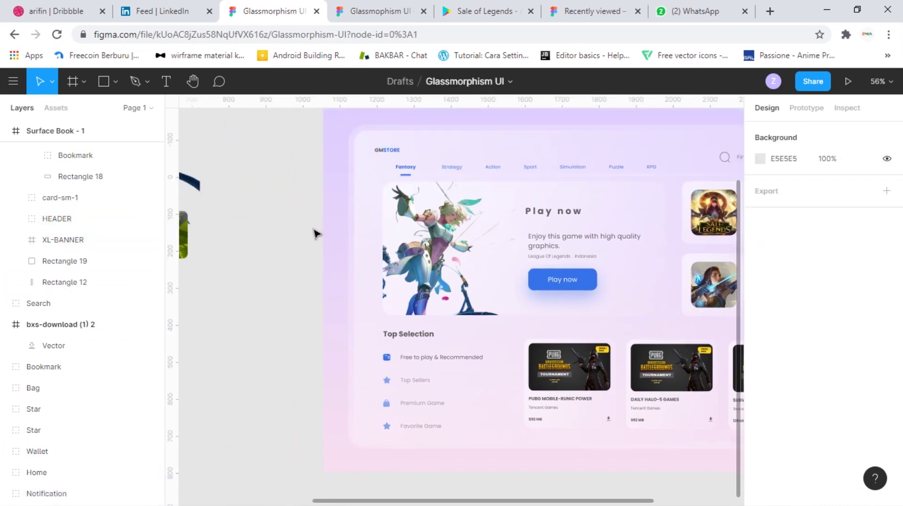
{"action": "scroll", "coordinate": [316, 234], "scroll_direction": "up", "scroll_amount": 5, "text": "ctrl"}
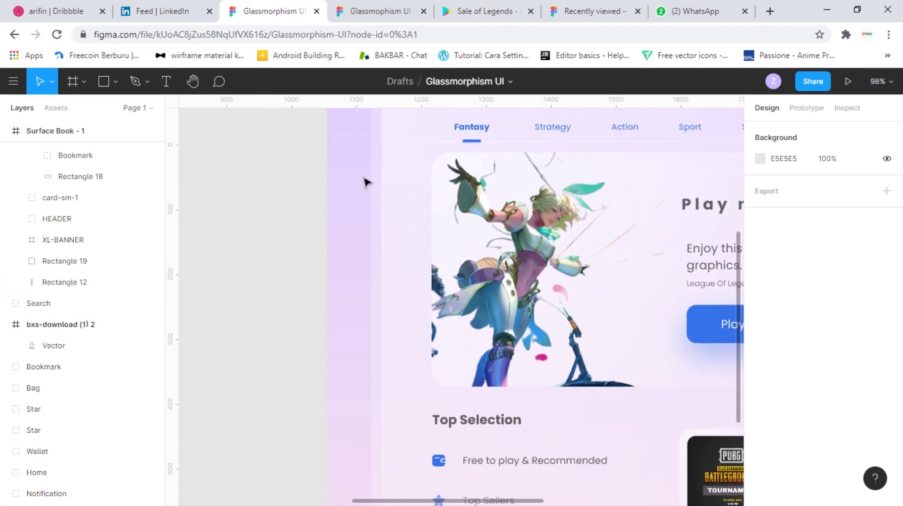
{"action": "key", "text": "r"}
{"action": "left_click", "coordinate": [331, 141]}
Resize the grey rectangle into a 78×258 sidebar strip
{"action": "scroll", "coordinate": [366, 204], "scroll_direction": "up", "scroll_amount": 3}
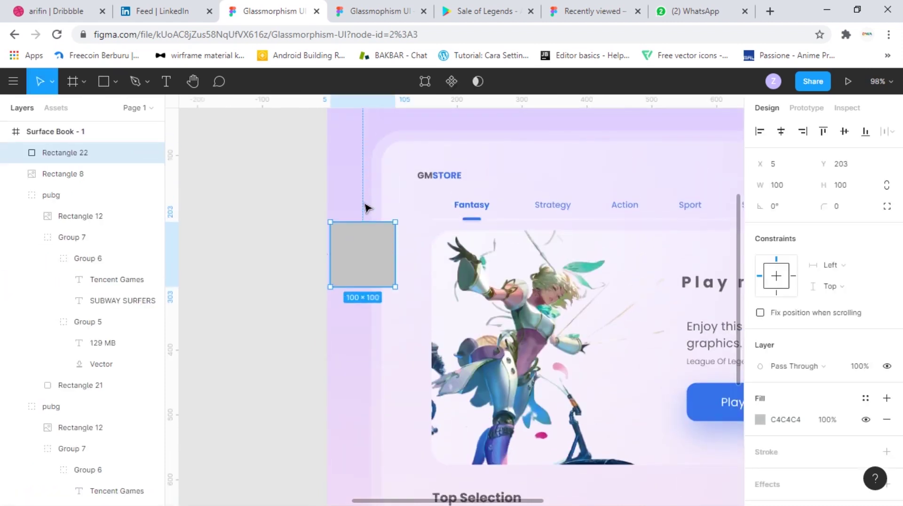
{"action": "left_click", "coordinate": [529, 131]}
{"action": "left_click_drag", "start_coordinate": [529, 104], "coordinate": [427, 236]}
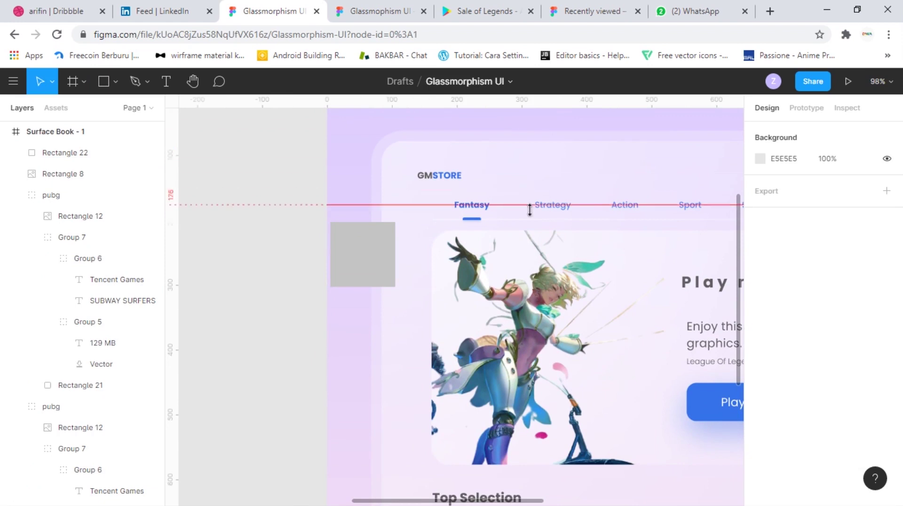
{"action": "left_click", "coordinate": [363, 268]}
{"action": "scroll", "coordinate": [362, 268], "scroll_direction": "up", "scroll_amount": 3, "text": "ctrl"}
{"action": "left_click_drag", "start_coordinate": [319, 257], "coordinate": [356, 257]}
{"action": "left_click", "coordinate": [350, 251]}
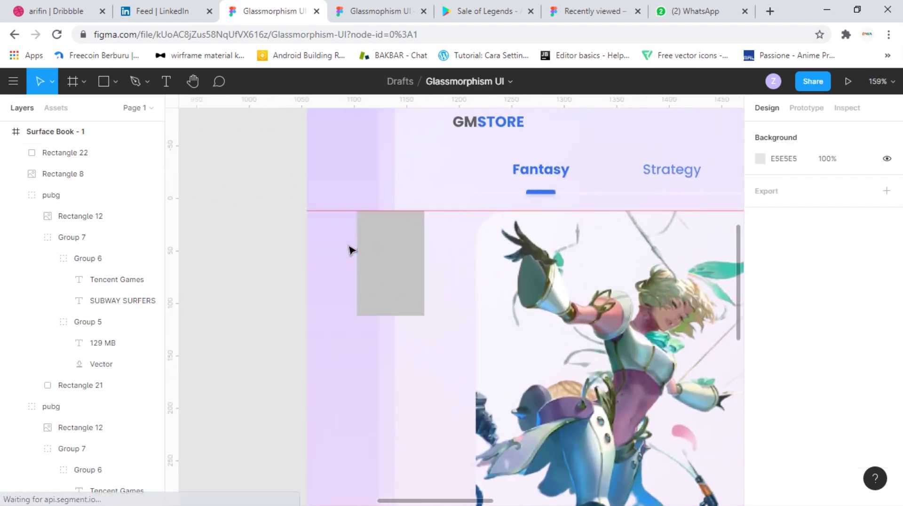
{"action": "left_click", "coordinate": [384, 217]}
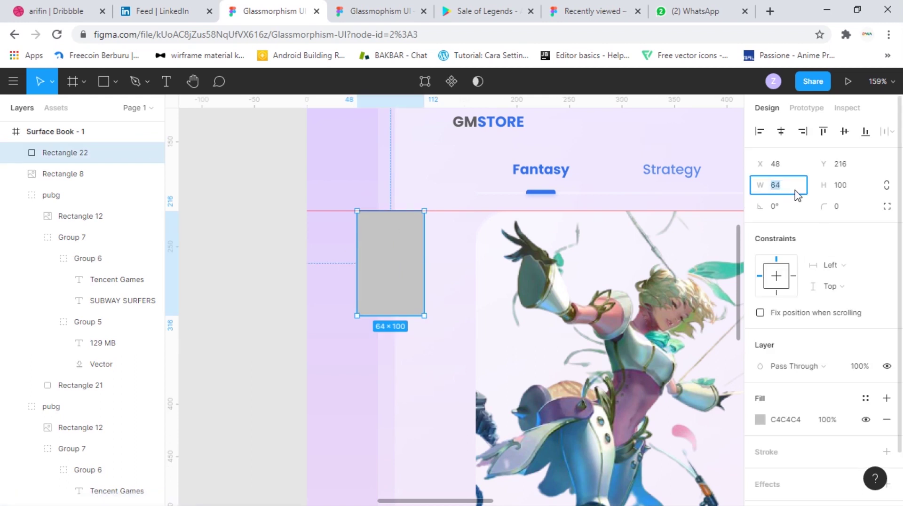
{"action": "type", "text": "78"}
{"action": "key", "text": "Return"}
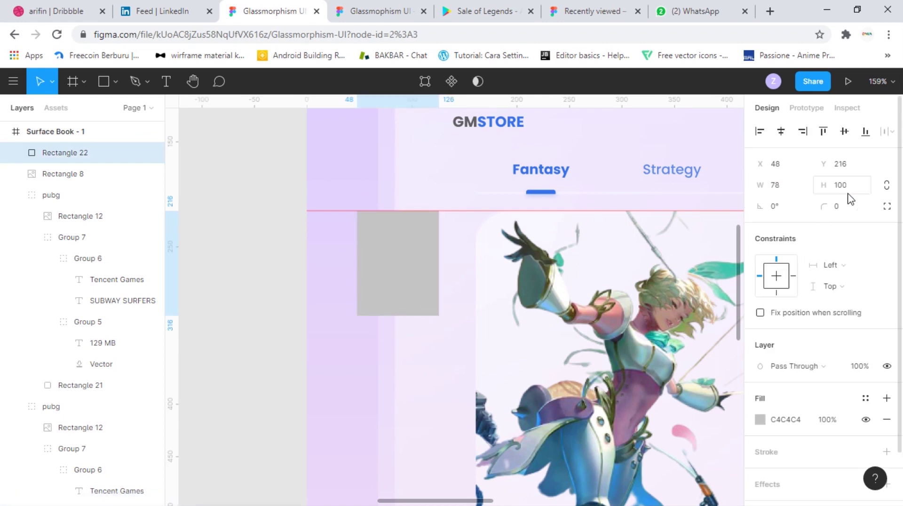
{"action": "left_click", "coordinate": [849, 192]}
{"action": "type", "text": "258"}
{"action": "key", "text": "Return"}
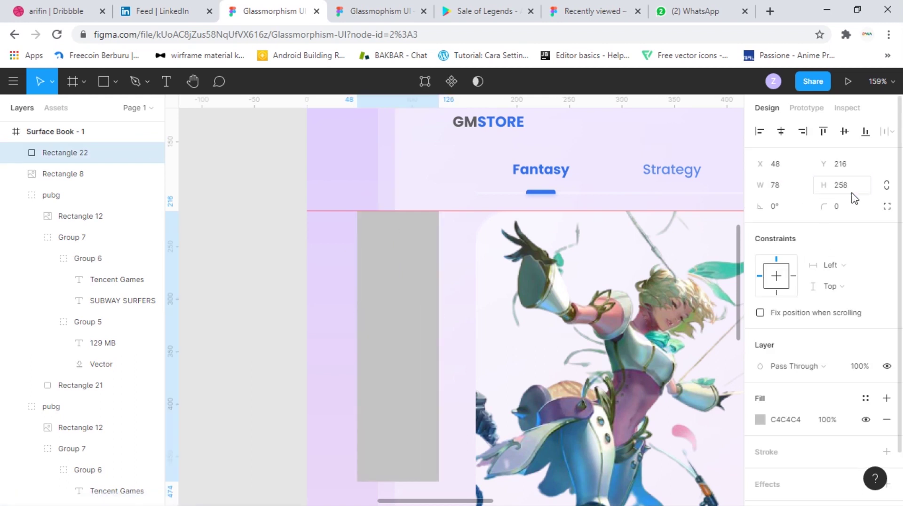
Set the sidebar rectangle's fill to white FFFFFF
{"action": "scroll", "coordinate": [402, 254], "scroll_direction": "down", "scroll_amount": 1}
{"action": "left_click_drag", "start_coordinate": [403, 266], "coordinate": [398, 269]}
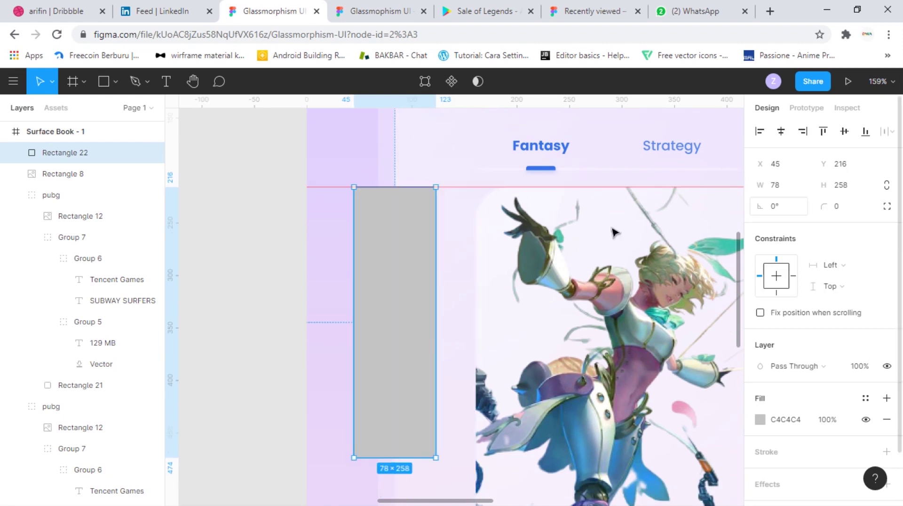
{"action": "scroll", "coordinate": [565, 282], "scroll_direction": "down", "scroll_amount": 4}
{"action": "scroll", "coordinate": [518, 294], "scroll_direction": "up", "scroll_amount": 4}
{"action": "scroll", "coordinate": [763, 330], "scroll_direction": "down", "scroll_amount": 1}
{"action": "left_click", "coordinate": [759, 384]}
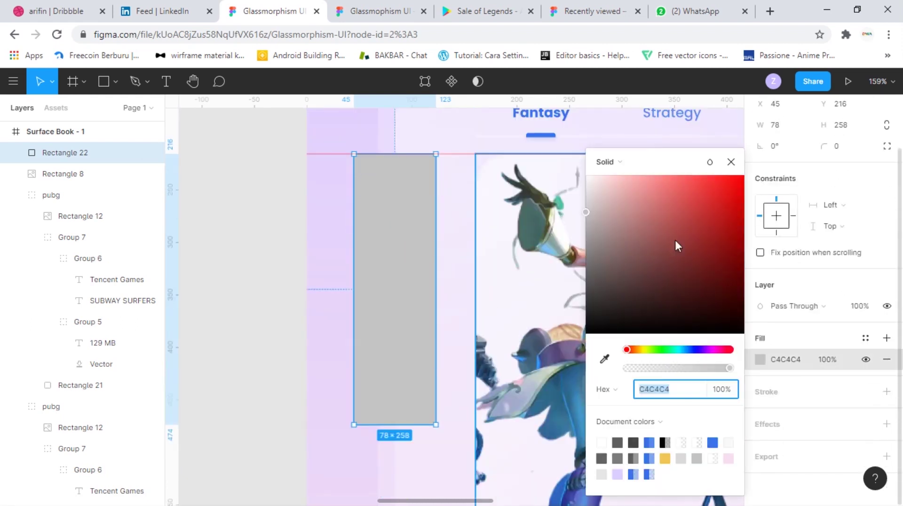
{"action": "type", "text": "FFFFFF"}
{"action": "key", "text": "Return"}
{"action": "left_click", "coordinate": [732, 164]}
Paste Rectangle 12's glass styling onto Rectangle 22: radial fill, white 1-px stroke, background blur
{"action": "scroll", "coordinate": [463, 229], "scroll_direction": "up", "scroll_amount": 5}
{"action": "right_click", "coordinate": [443, 137]}
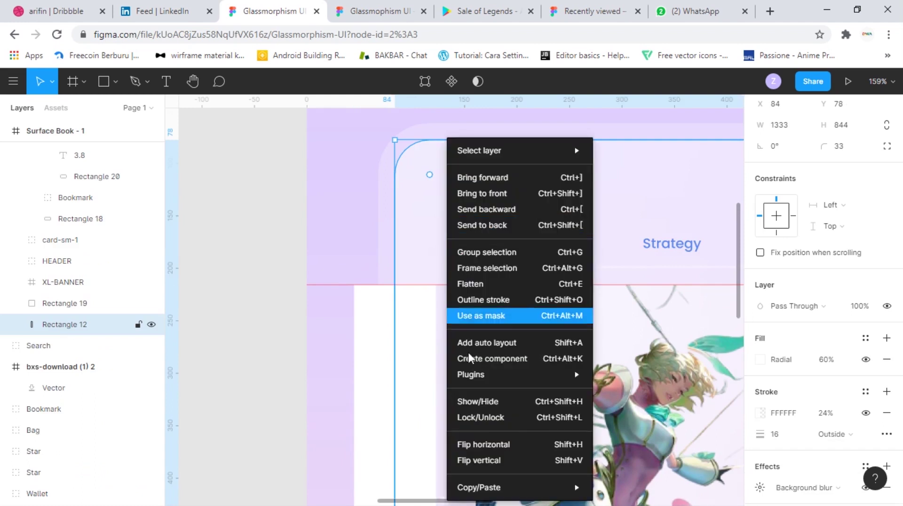
{"action": "left_click", "coordinate": [616, 469]}
{"action": "left_click", "coordinate": [421, 382]}
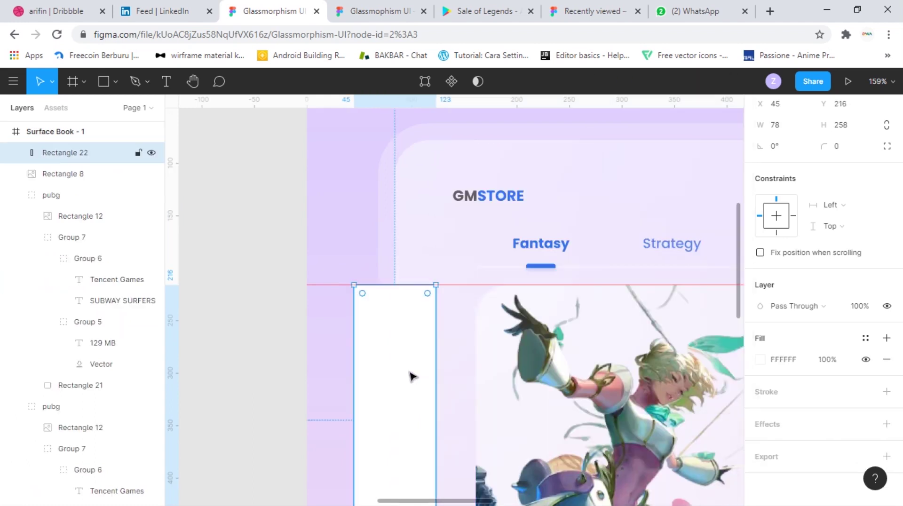
{"action": "key", "text": "ctrl+alt+v"}
{"action": "scroll", "coordinate": [817, 336], "scroll_direction": "down", "scroll_amount": 1}
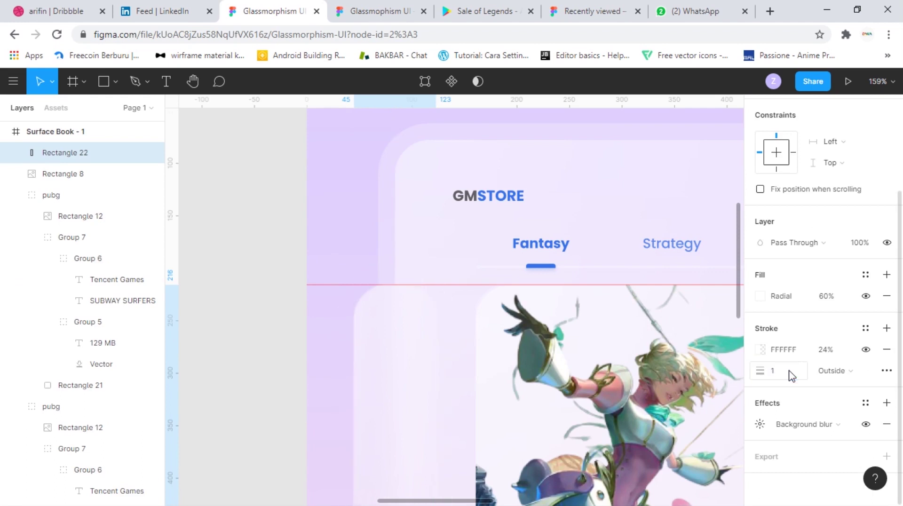
{"action": "scroll", "coordinate": [842, 225], "scroll_direction": "up", "scroll_amount": 3}
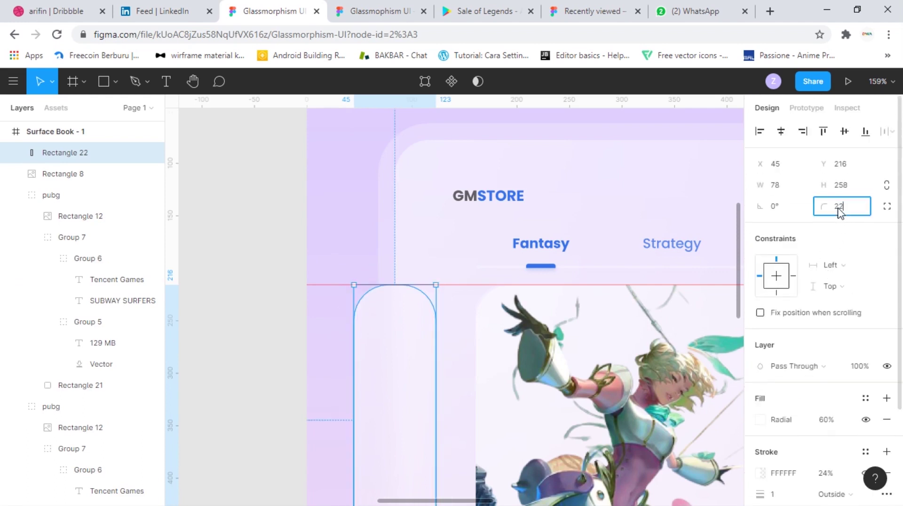
{"action": "scroll", "coordinate": [336, 284], "scroll_direction": "down", "scroll_amount": 4}
{"action": "left_click", "coordinate": [308, 268]}
{"action": "scroll", "coordinate": [309, 270], "scroll_direction": "down", "scroll_amount": 1}
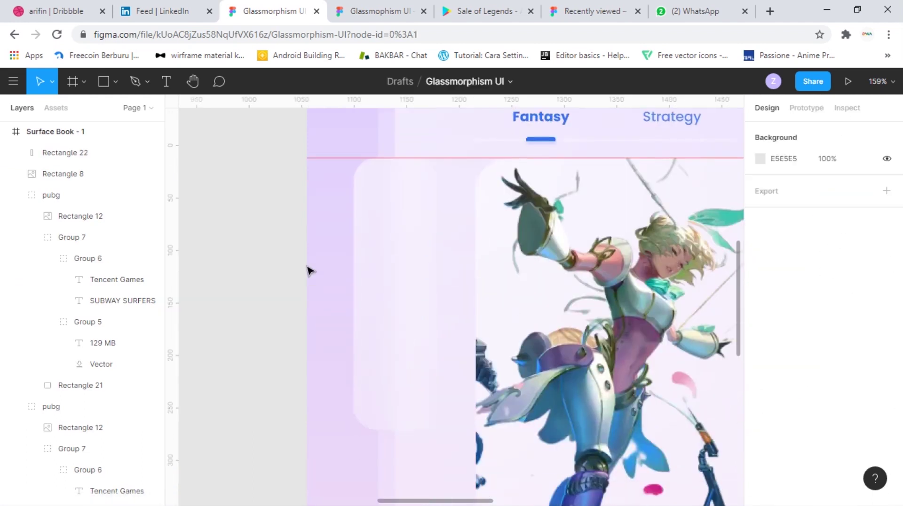
{"action": "scroll", "coordinate": [308, 271], "scroll_direction": "down", "scroll_amount": 5}
Duplicate the Home, Notification, Profile and Bookmark icons onto the sidebar card
{"action": "left_click_drag", "start_coordinate": [306, 268], "coordinate": [625, 232]}
{"action": "scroll", "coordinate": [625, 221], "scroll_direction": "down", "scroll_amount": 3}
{"action": "scroll", "coordinate": [346, 282], "scroll_direction": "up", "scroll_amount": 3, "text": "ctrl"}
{"action": "left_click_drag", "start_coordinate": [334, 210], "coordinate": [375, 219]}
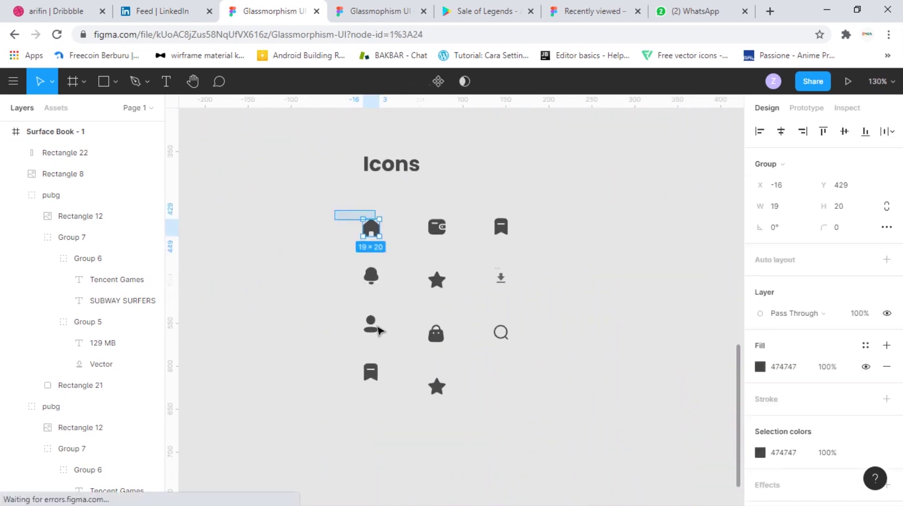
{"action": "left_click_drag", "start_coordinate": [379, 330], "coordinate": [358, 373]}
{"action": "left_click_drag", "start_coordinate": [371, 325], "coordinate": [681, 279]}
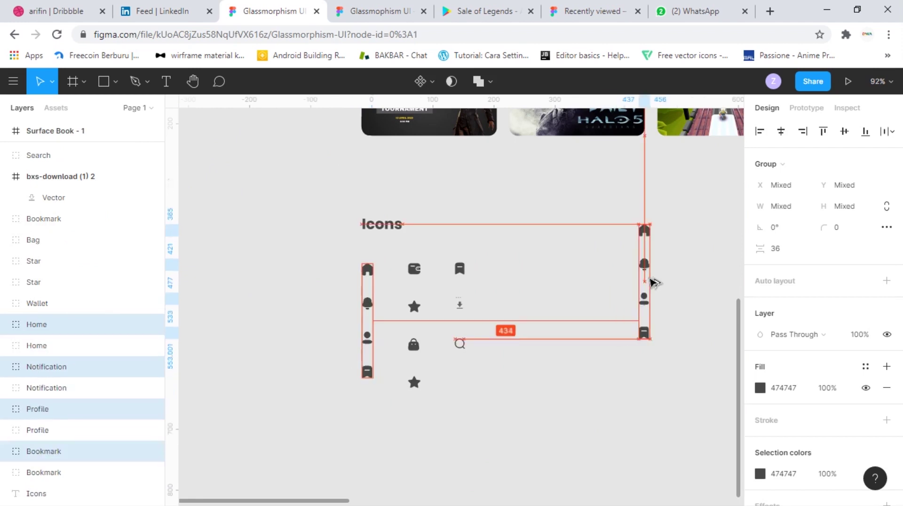
{"action": "left_click_drag", "start_coordinate": [605, 278], "coordinate": [303, 320]}
{"action": "left_click_drag", "start_coordinate": [457, 298], "coordinate": [355, 305]}
{"action": "left_click_drag", "start_coordinate": [238, 329], "coordinate": [617, 162]}
{"action": "left_click_drag", "start_coordinate": [480, 304], "coordinate": [417, 365]}
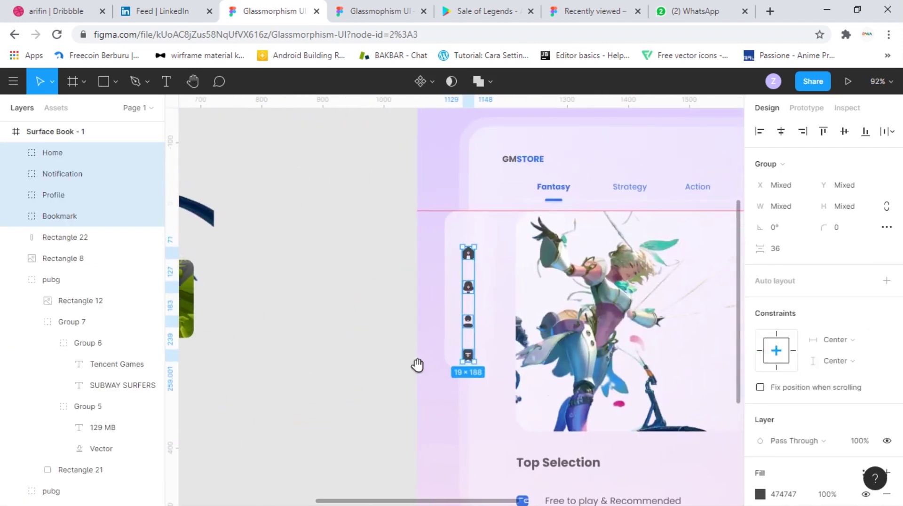
{"action": "key", "text": "shift+Up"}
{"action": "key", "text": "shift+Up"}
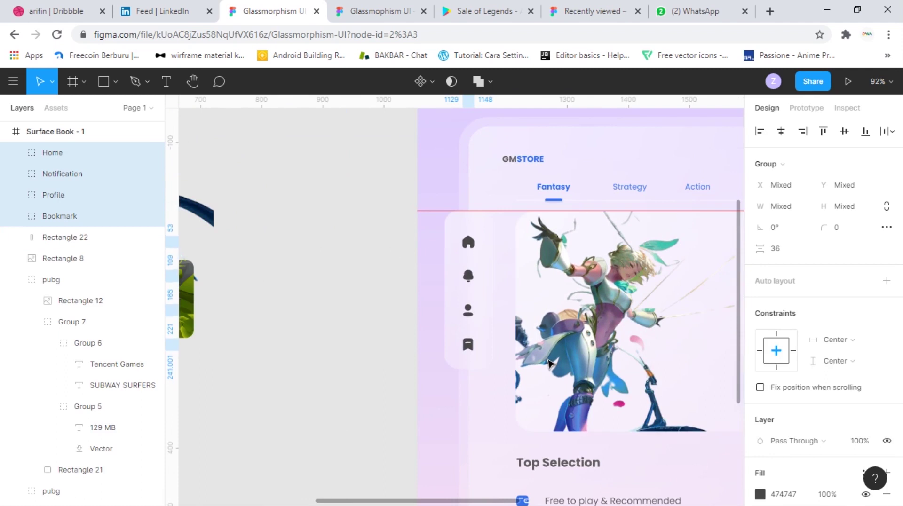
Centre the icon column horizontally on Rectangle 22 and nudge it up slightly
{"action": "scroll", "coordinate": [498, 280], "scroll_direction": "up", "scroll_amount": 5}
{"action": "left_click", "coordinate": [475, 282], "text": "shift"}
{"action": "left_click", "coordinate": [782, 131]}
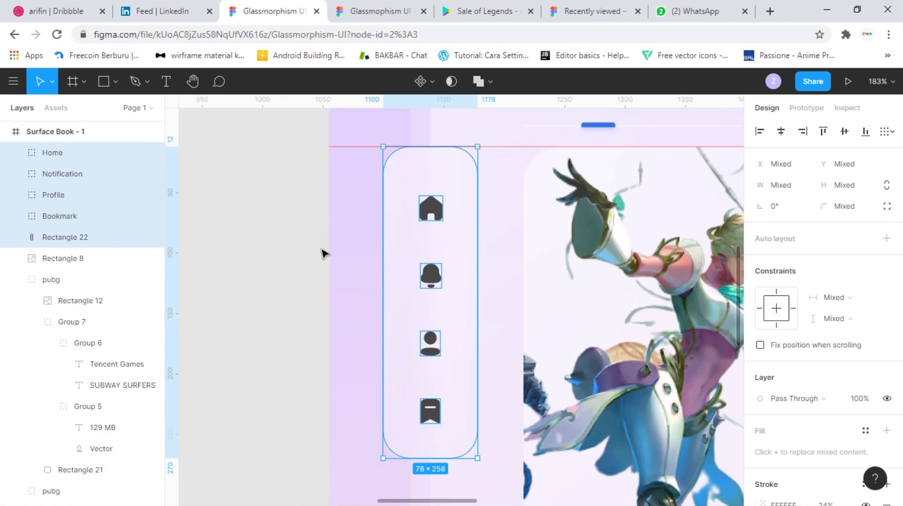
{"action": "left_click", "coordinate": [442, 219]}
{"action": "left_click", "coordinate": [430, 276], "text": "shift"}
{"action": "left_click", "coordinate": [430, 343], "text": "shift"}
{"action": "left_click", "coordinate": [433, 407], "text": "shift"}
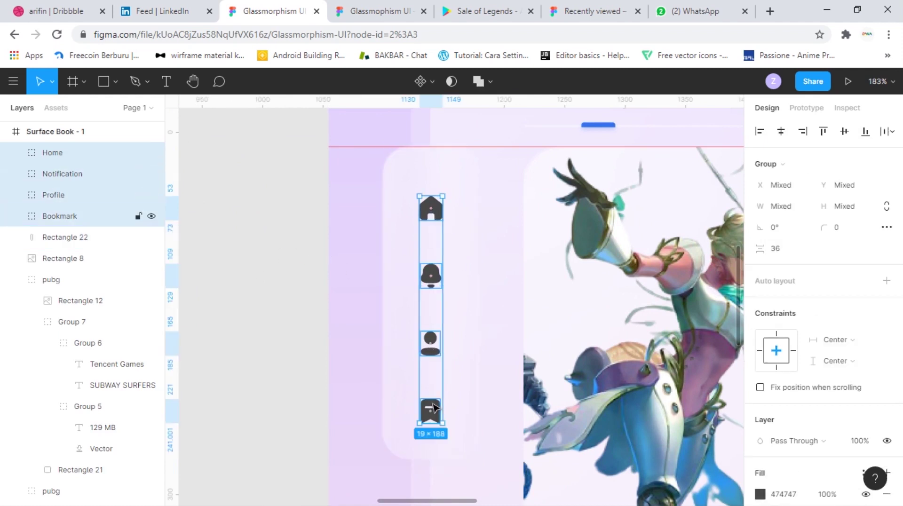
{"action": "key", "text": "Up"}
{"action": "key", "text": "Up"}
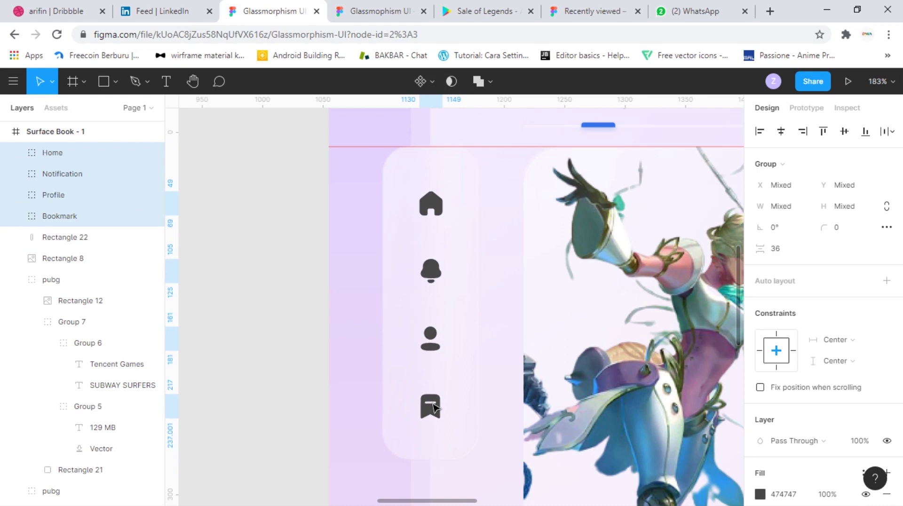
Fill the Home icon with blue 3672E9
{"action": "left_click", "coordinate": [428, 268]}
{"action": "left_click", "coordinate": [429, 202]}
{"action": "scroll", "coordinate": [846, 365], "scroll_direction": "down", "scroll_amount": 4}
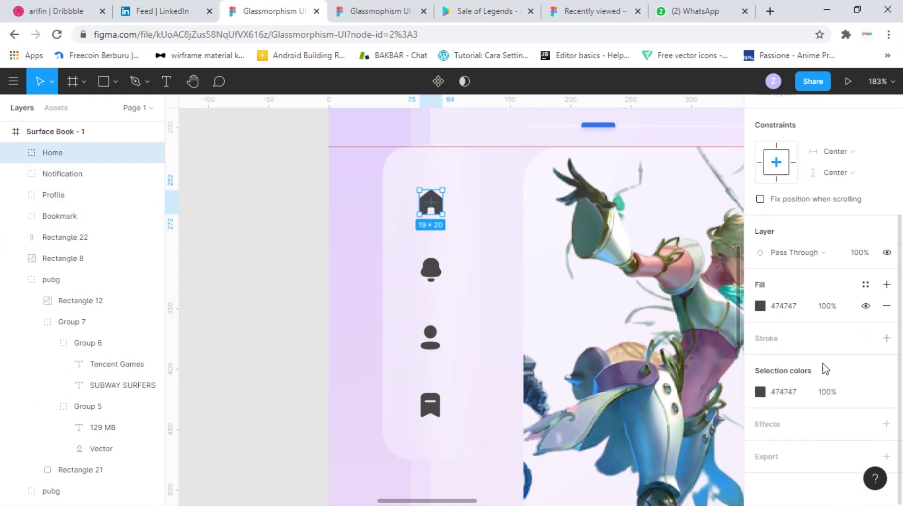
{"action": "left_click", "coordinate": [759, 306]}
{"action": "left_click", "coordinate": [730, 162]}
Add a blue drop shadow to the Home icon with Y offset 9
{"action": "scroll", "coordinate": [455, 217], "scroll_direction": "up", "scroll_amount": 2}
{"action": "left_click", "coordinate": [886, 423]}
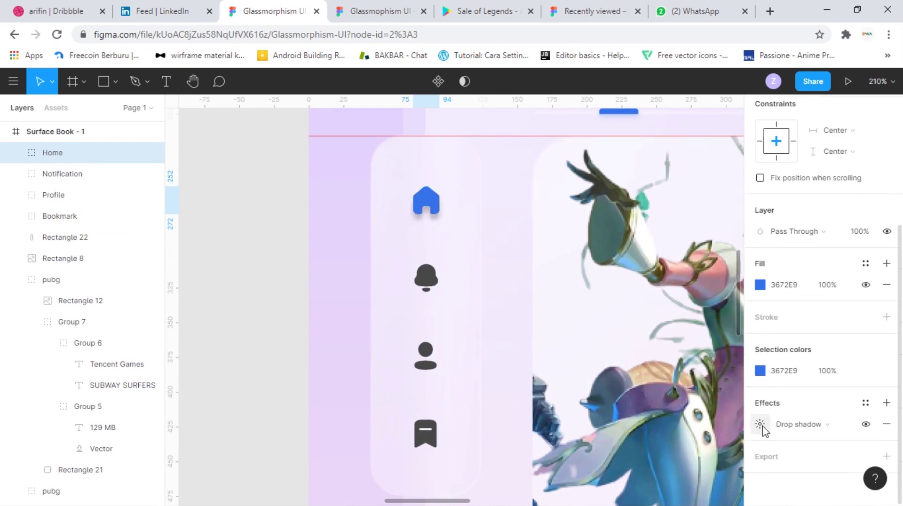
{"action": "left_click", "coordinate": [760, 424]}
{"action": "left_click", "coordinate": [600, 479]}
{"action": "left_click_drag", "start_coordinate": [481, 167], "coordinate": [613, 142]}
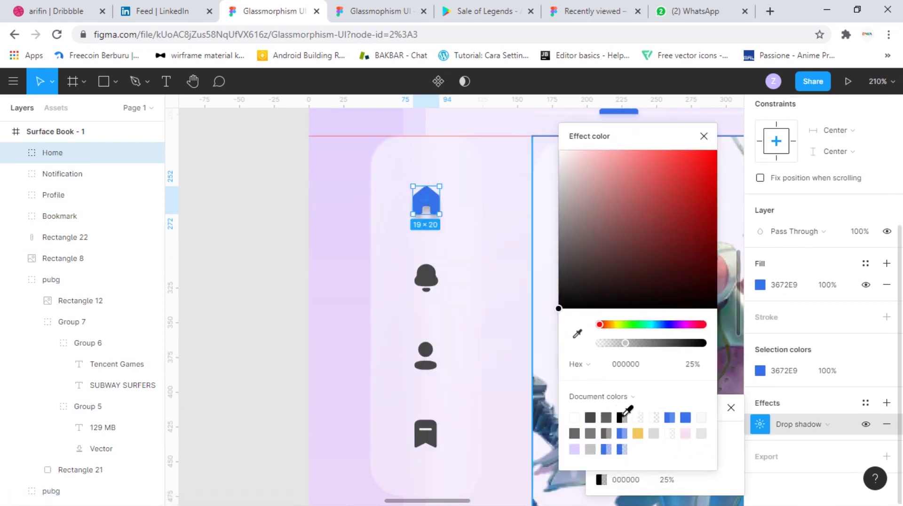
{"action": "left_click", "coordinate": [670, 416]}
{"action": "left_click", "coordinate": [704, 135]}
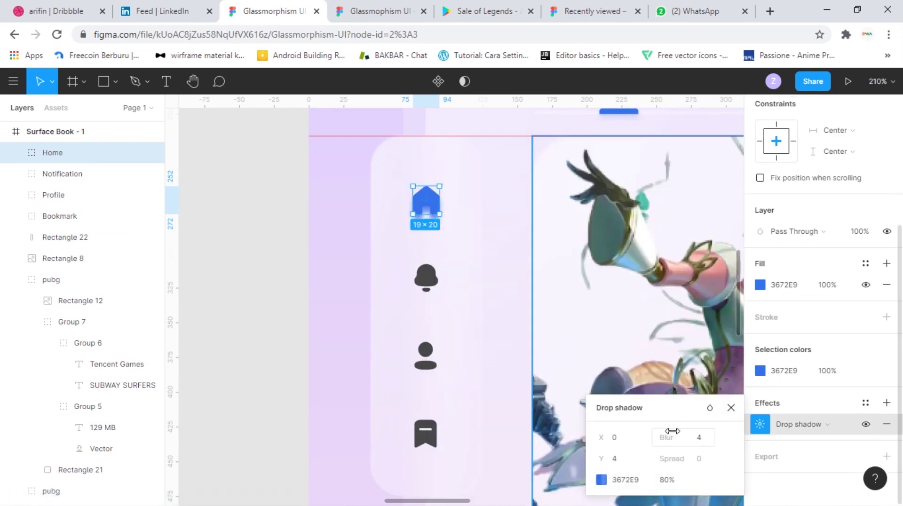
{"action": "left_click_drag", "start_coordinate": [666, 438], "coordinate": [686, 437]}
{"action": "left_click_drag", "start_coordinate": [601, 459], "coordinate": [616, 457]}
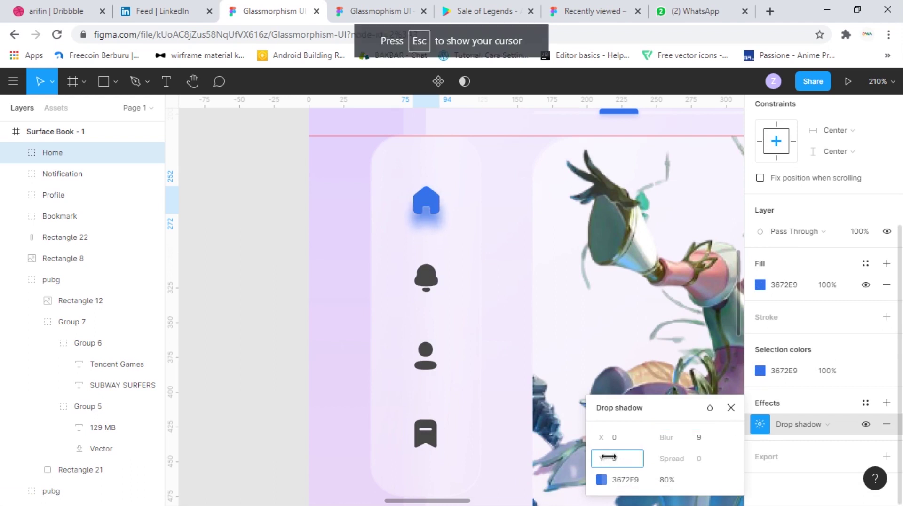
Soften the Home icon's shadow to blur 14 at 28% opacity
{"action": "left_click", "coordinate": [600, 479]}
{"action": "left_click_drag", "start_coordinate": [469, 170], "coordinate": [725, 145]}
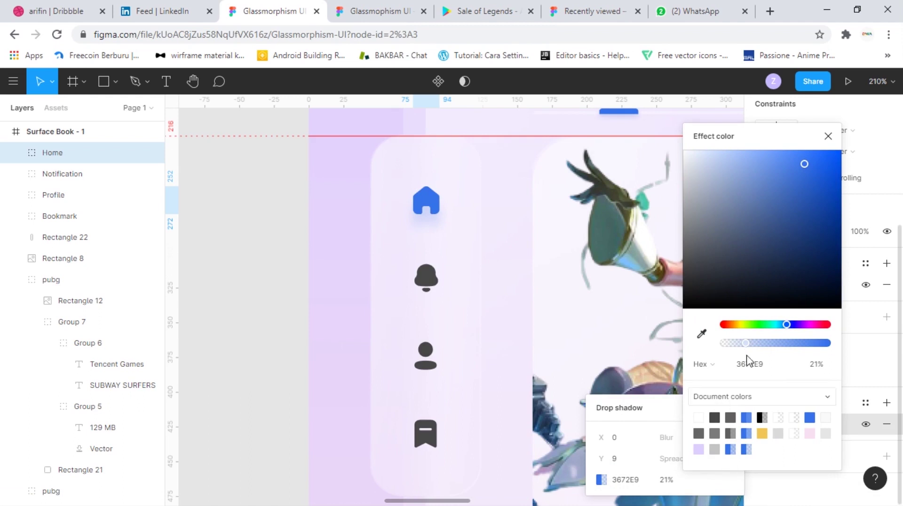
{"action": "left_click_drag", "start_coordinate": [667, 437], "coordinate": [678, 435]}
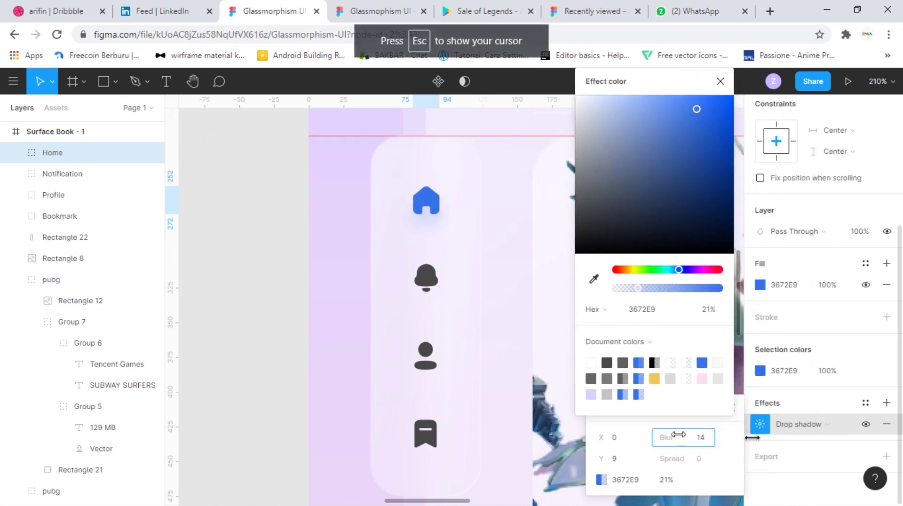
{"action": "left_click", "coordinate": [720, 82]}
{"action": "left_click", "coordinate": [732, 408]}
{"action": "left_click", "coordinate": [426, 278]}
{"action": "left_click", "coordinate": [352, 288]}
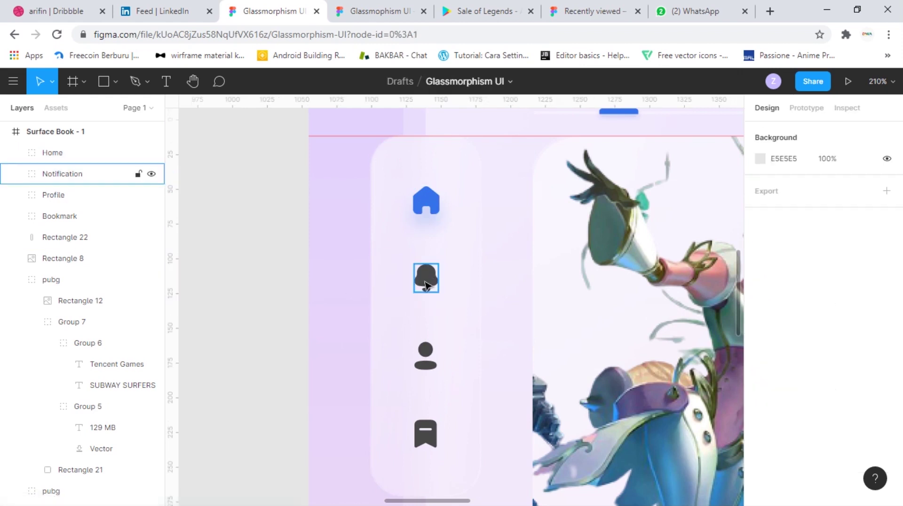
{"action": "left_click", "coordinate": [453, 266]}
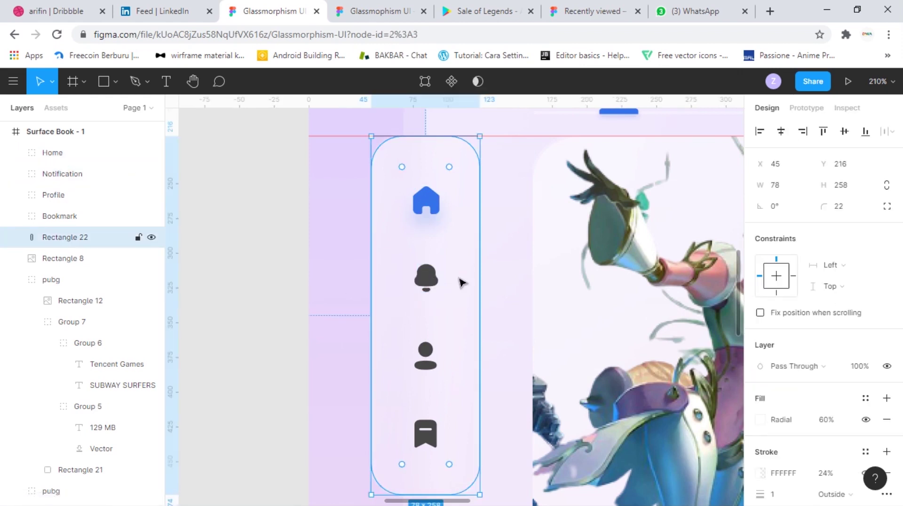
Commit the card's 30% fill and 30% stroke opacity, then clear the selection
{"action": "scroll", "coordinate": [815, 300], "scroll_direction": "down", "scroll_amount": 3}
{"action": "type", "text": "30"}
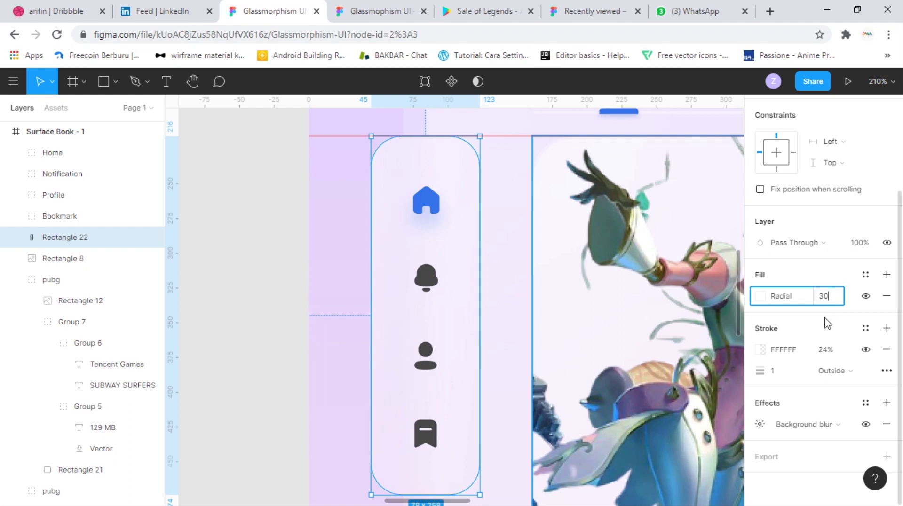
{"action": "key", "text": "Return"}
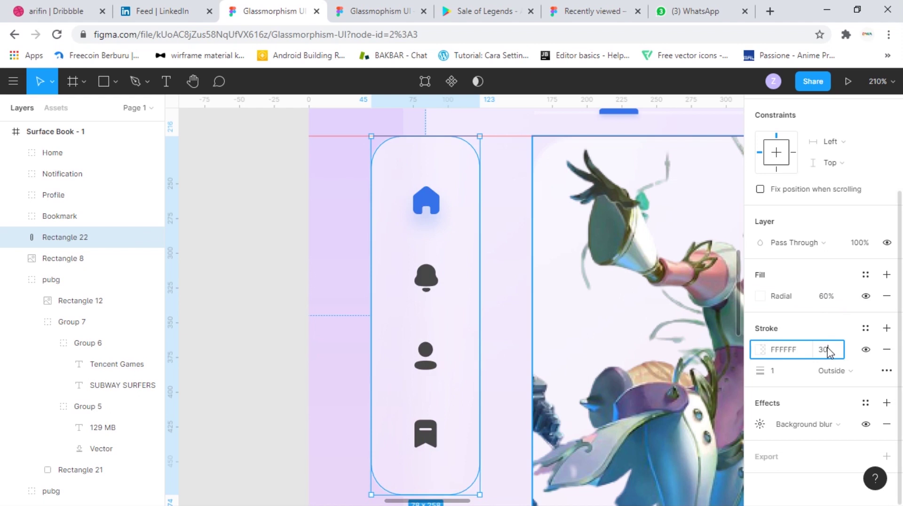
{"action": "key", "text": "Return"}
{"action": "left_click", "coordinate": [339, 279]}
Recolour the Notification bell icon to the document blue
{"action": "scroll", "coordinate": [350, 280], "scroll_direction": "up", "scroll_amount": 5}
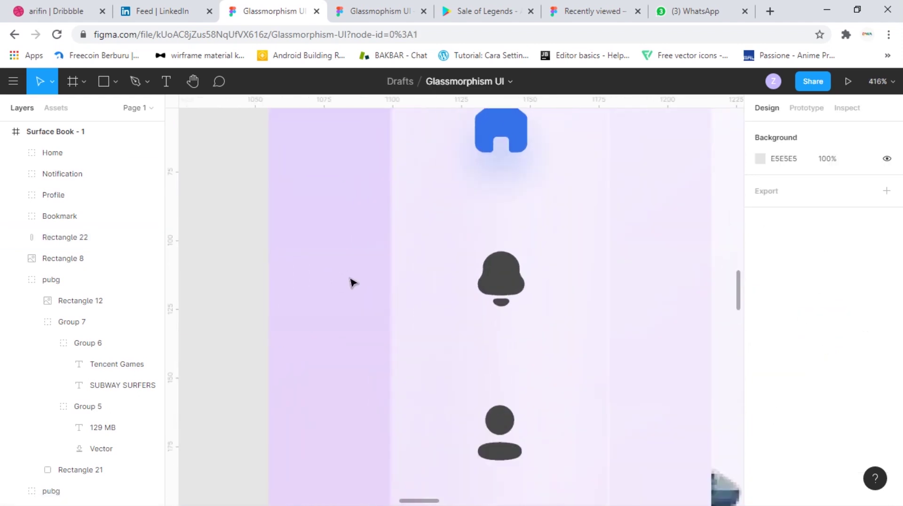
{"action": "scroll", "coordinate": [352, 282], "scroll_direction": "down", "scroll_amount": 5}
{"action": "scroll", "coordinate": [352, 282], "scroll_direction": "down", "scroll_amount": 1}
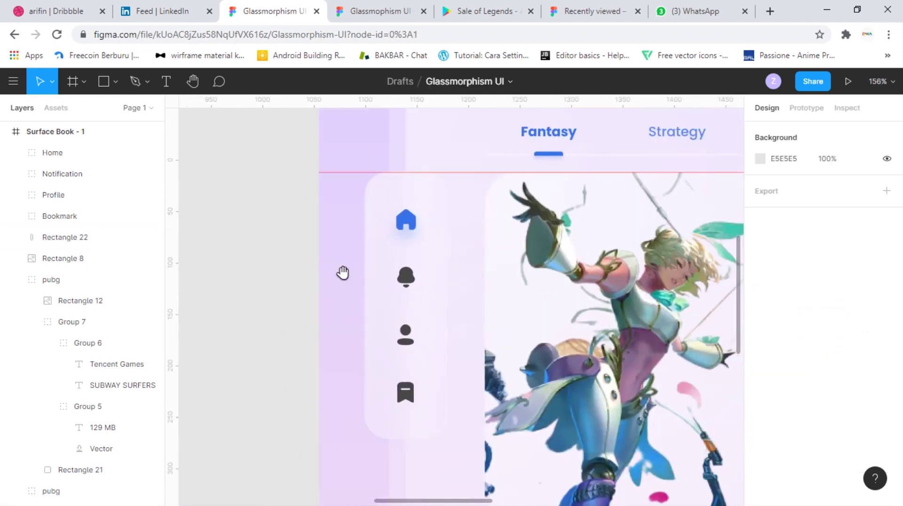
{"action": "left_click_drag", "start_coordinate": [344, 274], "coordinate": [278, 227]}
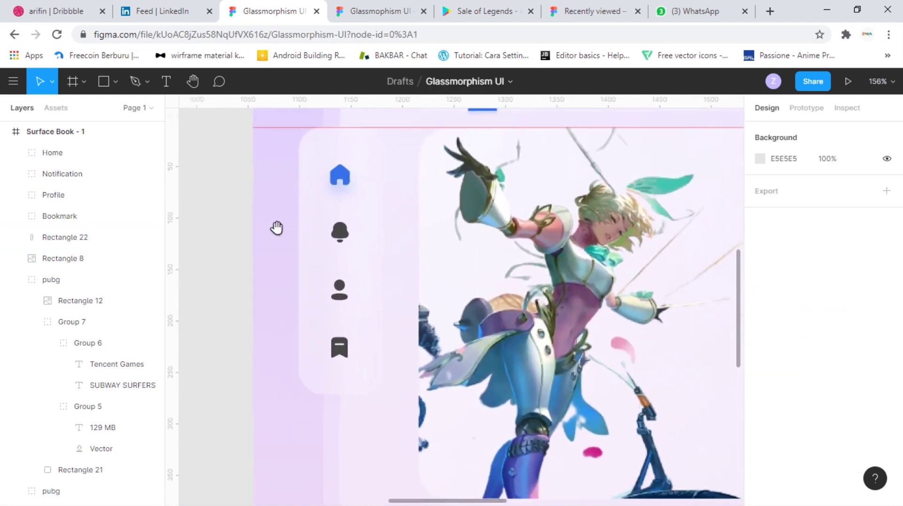
{"action": "left_click", "coordinate": [358, 235]}
{"action": "left_click", "coordinate": [340, 233]}
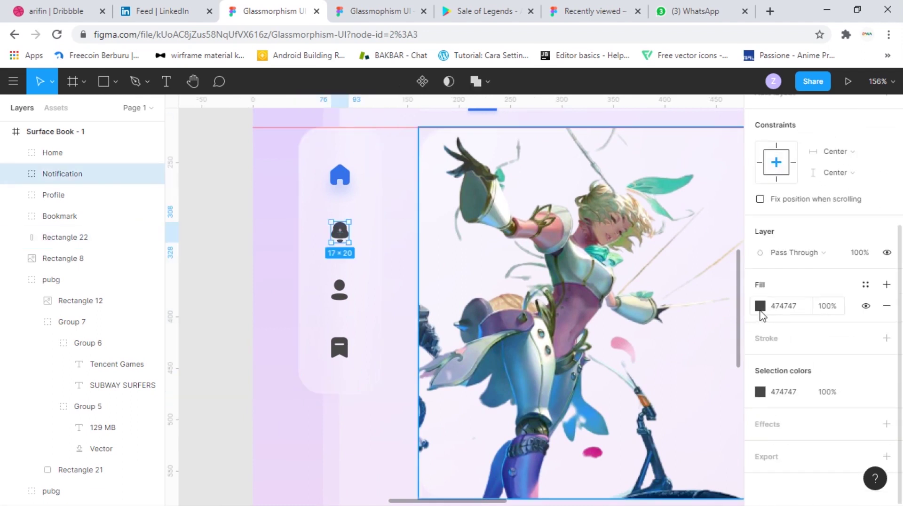
{"action": "left_click", "coordinate": [760, 306]}
{"action": "left_click", "coordinate": [711, 442]}
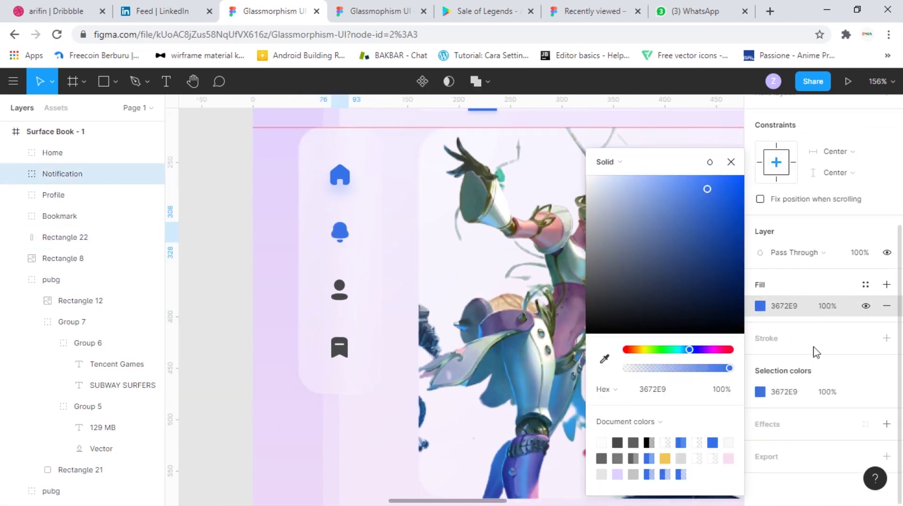
{"action": "key", "text": "Escape"}
Set the Profile and Bookmark icons' fill to blue 3672E9 at 60% opacity
{"action": "double_click", "coordinate": [346, 296]}
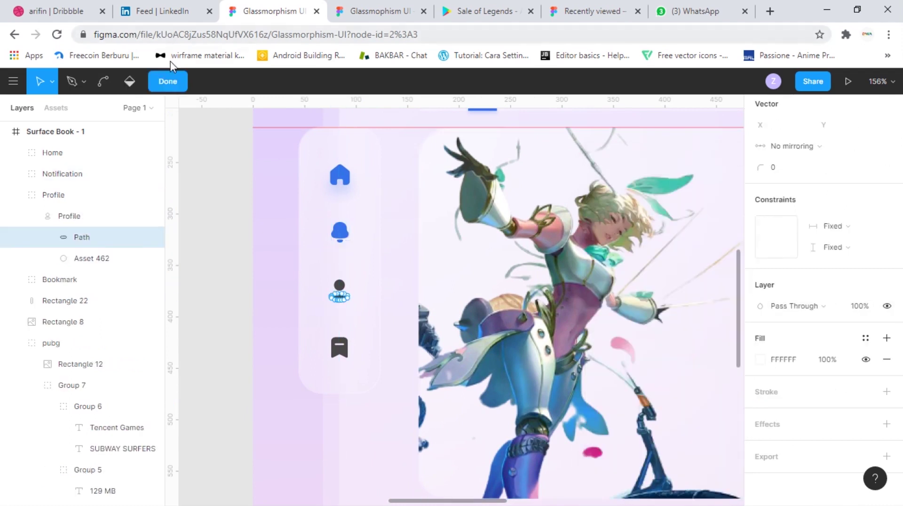
{"action": "left_click", "coordinate": [168, 81]}
{"action": "left_click", "coordinate": [339, 347], "text": "shift"}
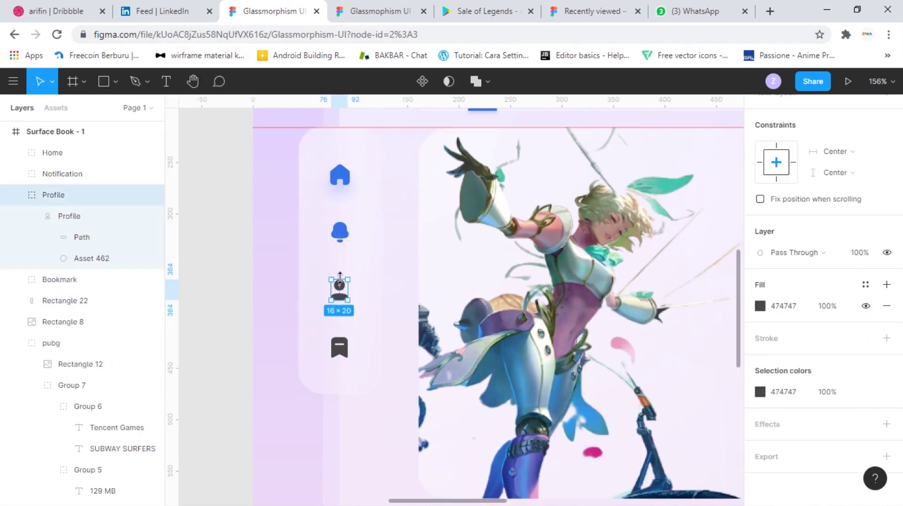
{"action": "left_click", "coordinate": [760, 305]}
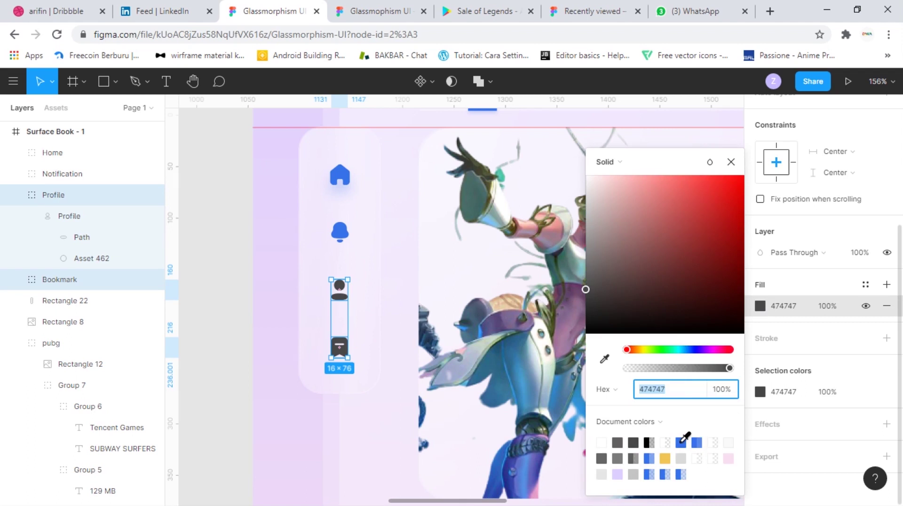
{"action": "left_click", "coordinate": [681, 441]}
{"action": "left_click", "coordinate": [827, 306]}
{"action": "key", "text": "Return"}
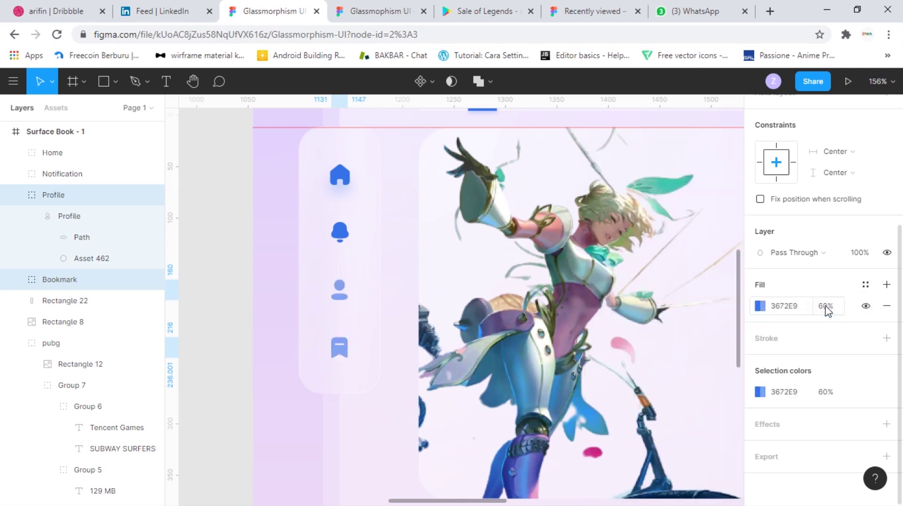
{"action": "left_click", "coordinate": [340, 231]}
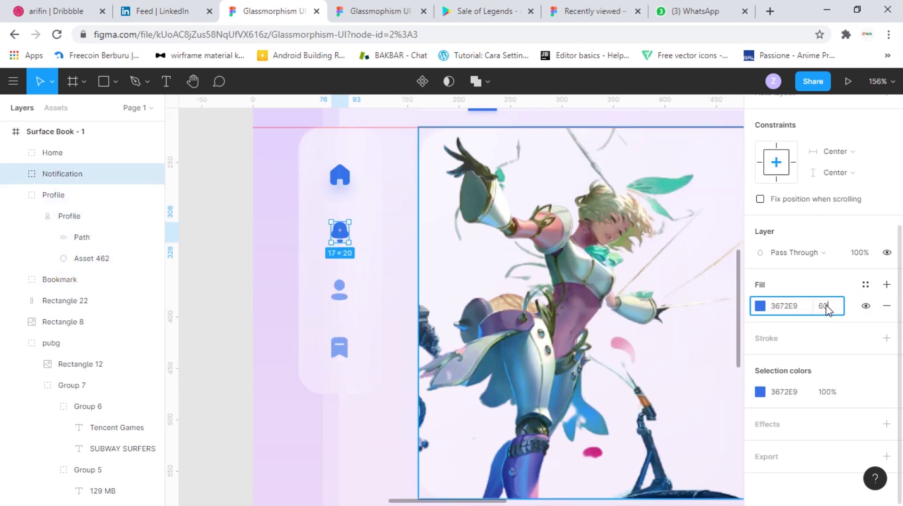
{"action": "left_click", "coordinate": [268, 250]}
{"action": "scroll", "coordinate": [268, 249], "scroll_direction": "up", "scroll_amount": 1}
{"action": "scroll", "coordinate": [284, 296], "scroll_direction": "down", "scroll_amount": 5}
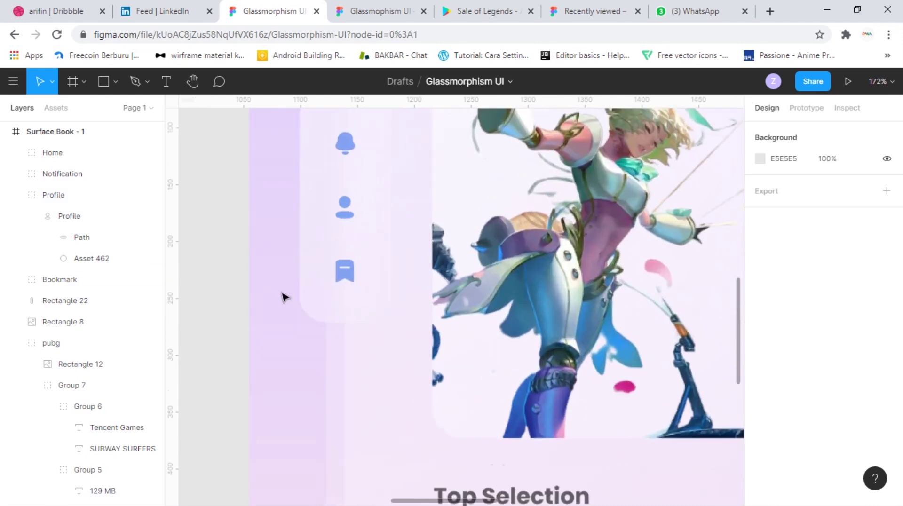
Select the sidebar background panel with its Home, Notification, Profile and Bookmark icons
{"action": "scroll", "coordinate": [284, 296], "scroll_direction": "down", "scroll_amount": 5}
{"action": "scroll", "coordinate": [285, 296], "scroll_direction": "down", "scroll_amount": 5}
{"action": "scroll", "coordinate": [285, 296], "scroll_direction": "down", "scroll_amount": 3}
{"action": "scroll", "coordinate": [285, 296], "scroll_direction": "down", "scroll_amount": 5}
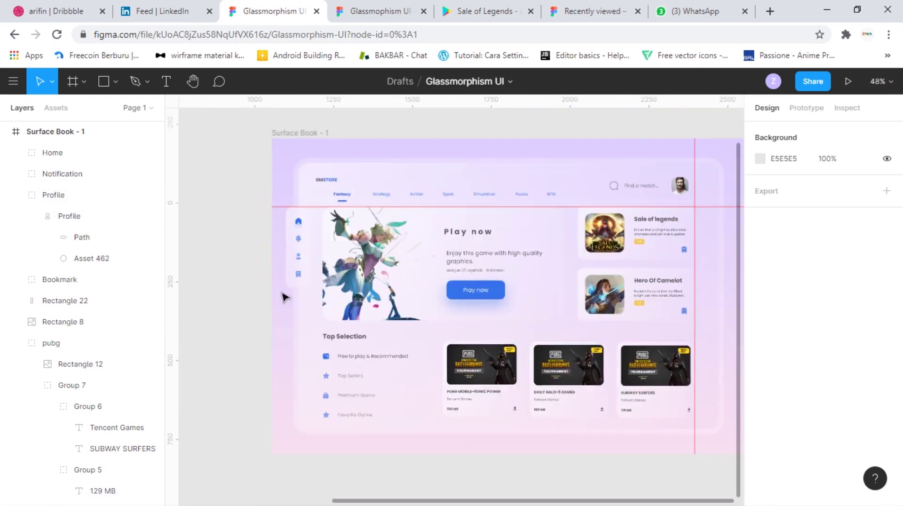
{"action": "scroll", "coordinate": [284, 296], "scroll_direction": "up", "scroll_amount": 1}
{"action": "scroll", "coordinate": [277, 297], "scroll_direction": "down", "scroll_amount": 1}
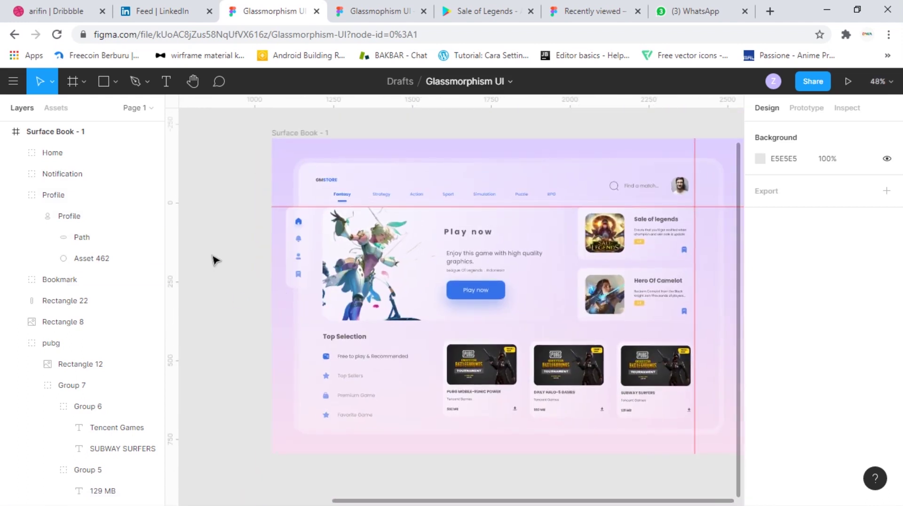
{"action": "scroll", "coordinate": [215, 248], "scroll_direction": "down", "scroll_amount": 3}
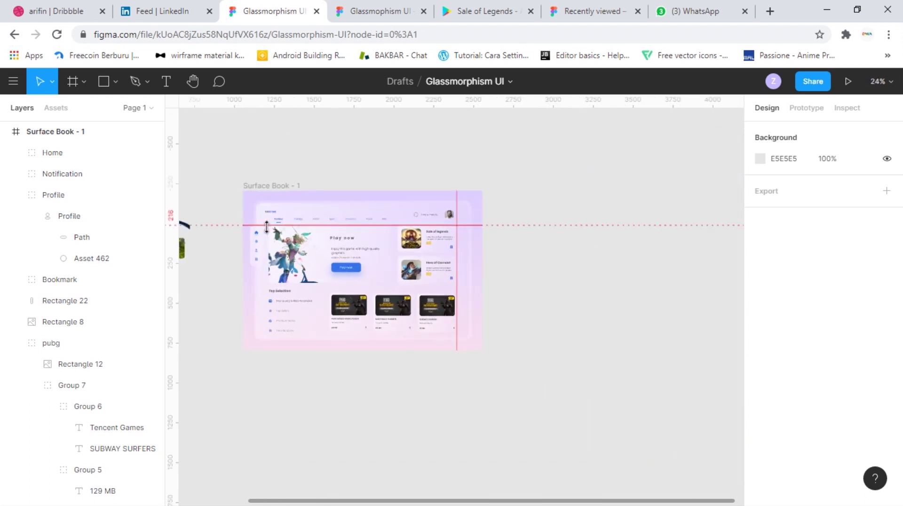
{"action": "scroll", "coordinate": [266, 227], "scroll_direction": "up", "scroll_amount": 5}
{"action": "scroll", "coordinate": [267, 227], "scroll_direction": "up", "scroll_amount": 2}
{"action": "left_click", "coordinate": [270, 206]}
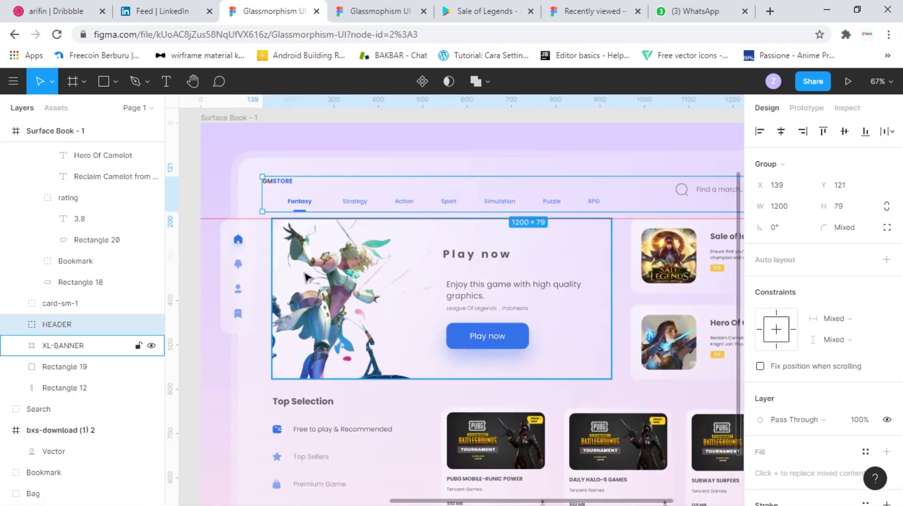
{"action": "scroll", "coordinate": [249, 257], "scroll_direction": "up", "scroll_amount": 2}
{"action": "scroll", "coordinate": [249, 257], "scroll_direction": "up", "scroll_amount": 2}
{"action": "left_click", "coordinate": [237, 250]}
{"action": "left_click", "coordinate": [230, 227], "text": "shift"}
{"action": "left_click", "coordinate": [230, 269], "text": "shift"}
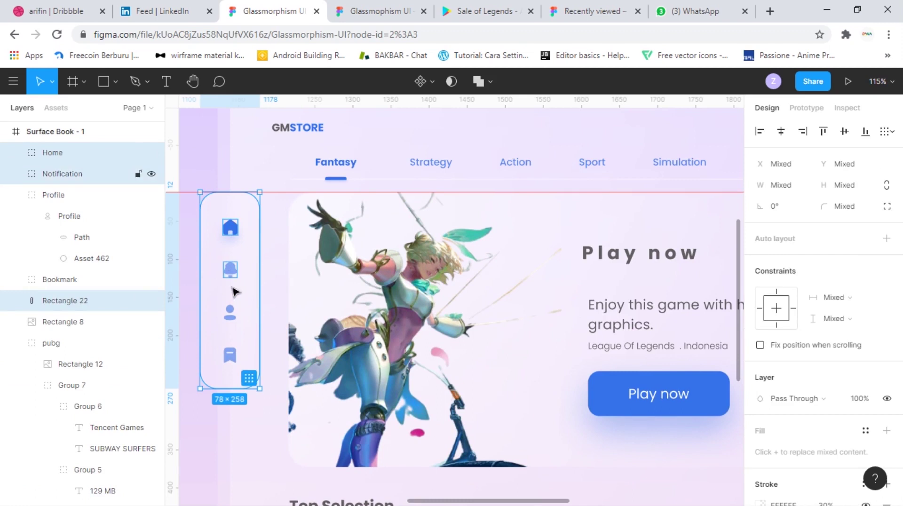
{"action": "left_click", "coordinate": [230, 313], "text": "shift"}
{"action": "left_click", "coordinate": [230, 355], "text": "shift"}
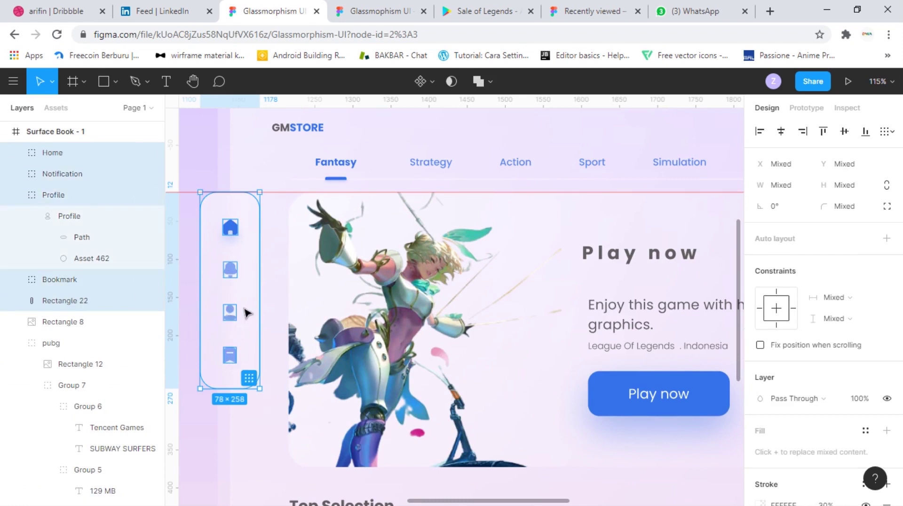
Group the Home, Notification, Profile and Bookmark icons as icon
{"action": "left_click", "coordinate": [230, 230]}
{"action": "left_click", "coordinate": [230, 269], "text": "shift"}
{"action": "left_click", "coordinate": [230, 313], "text": "shift"}
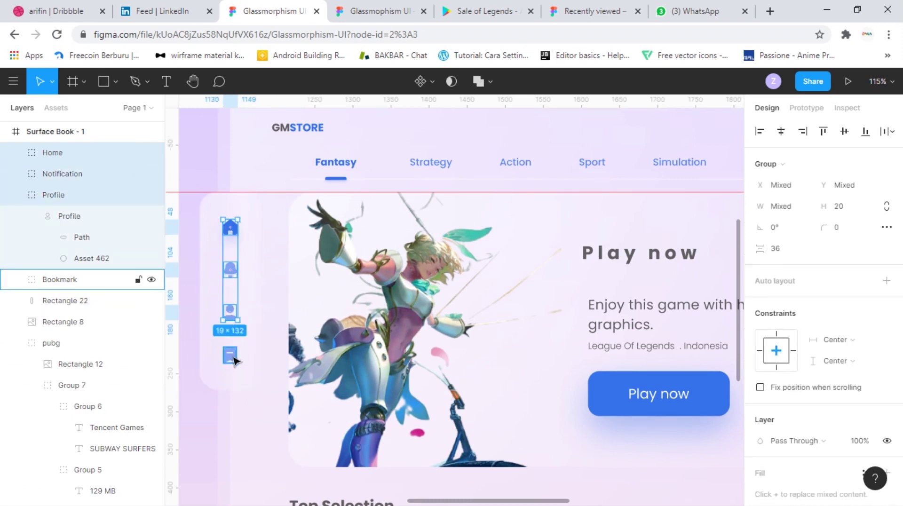
{"action": "left_click", "coordinate": [231, 357], "text": "shift"}
{"action": "key", "text": "ctrl+g"}
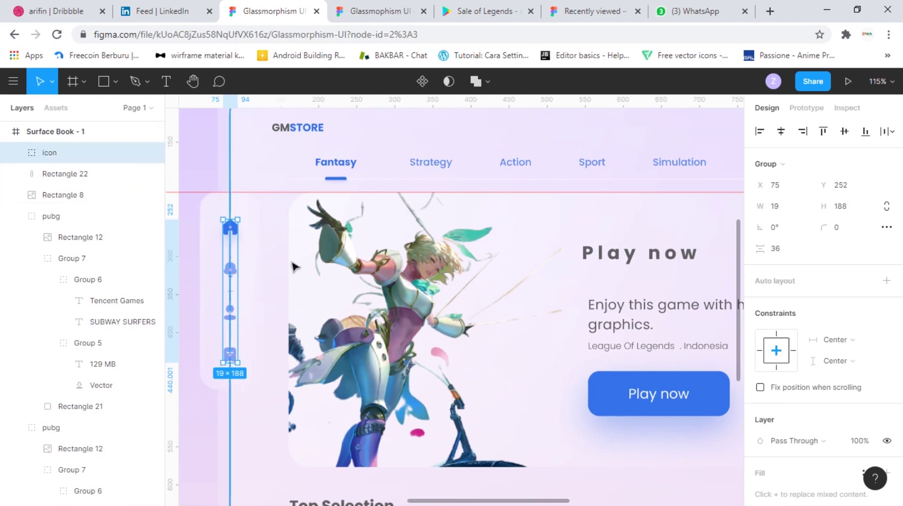
Group the icon group with the sidebar background panel into SIDE-NAV
{"action": "left_click", "coordinate": [65, 173], "text": "shift"}
{"action": "key", "text": "ctrl+g"}
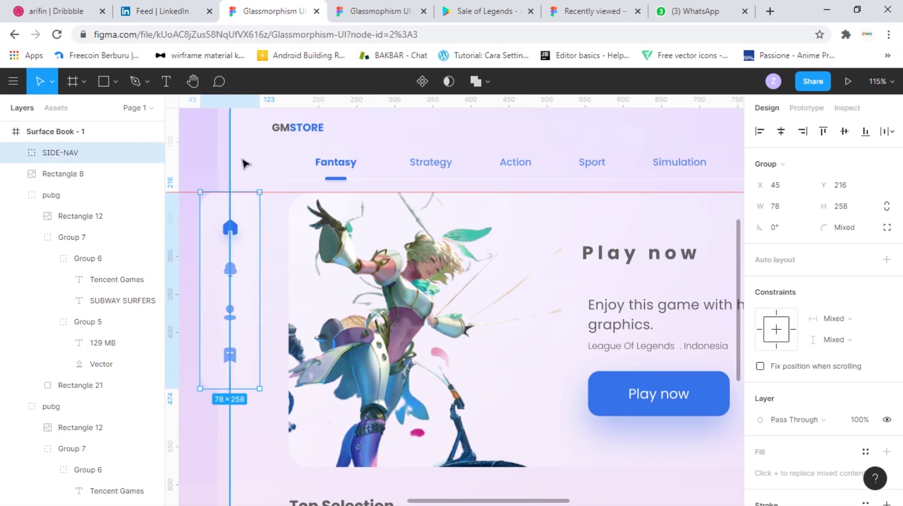
{"action": "scroll", "coordinate": [263, 178], "scroll_direction": "down", "scroll_amount": 3}
{"action": "scroll", "coordinate": [423, 258], "scroll_direction": "down", "scroll_amount": 3}
{"action": "left_click", "coordinate": [611, 235]}
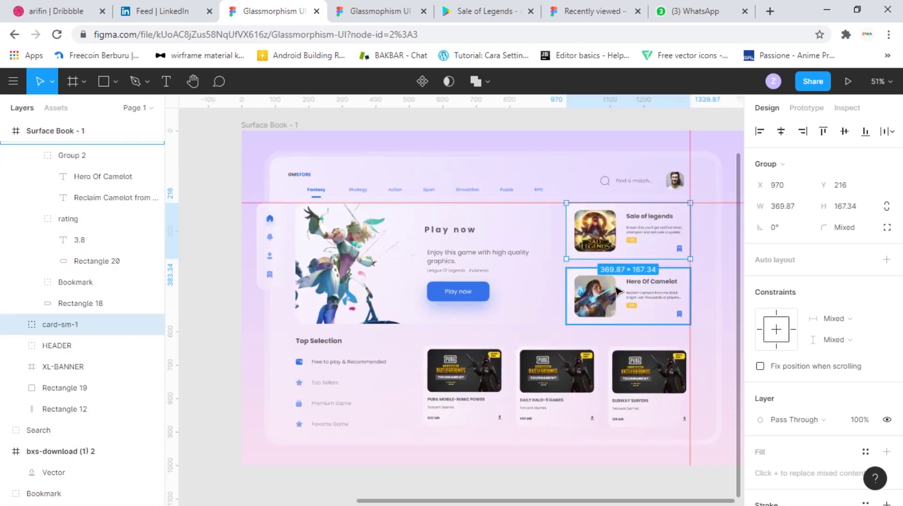
Cut the Hero of Camelot image and paste it back into its card
{"action": "left_click", "coordinate": [614, 285]}
{"action": "scroll", "coordinate": [634, 302], "scroll_direction": "up", "scroll_amount": 5}
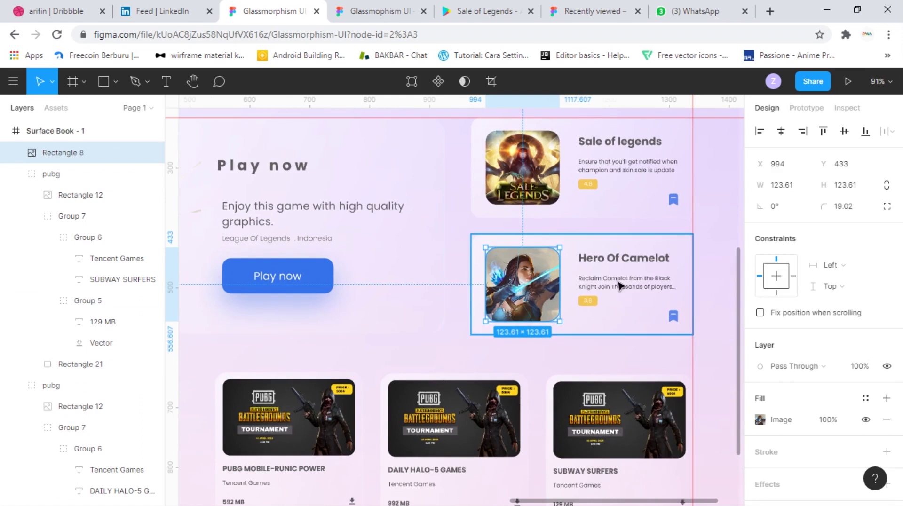
{"action": "left_click", "coordinate": [618, 284]}
{"action": "double_click", "coordinate": [557, 268]}
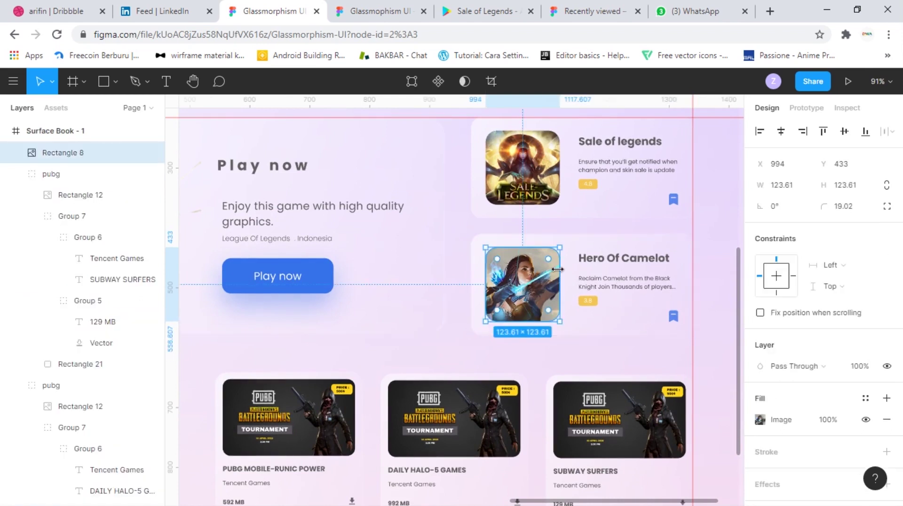
{"action": "key", "text": "Delete"}
{"action": "key", "text": "ctrl+v"}
{"action": "left_click", "coordinate": [61, 345], "text": "shift"}
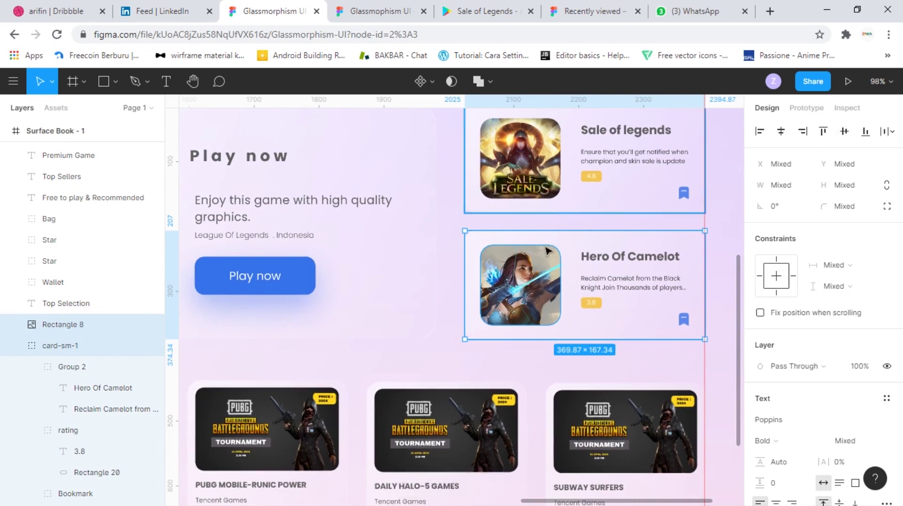
{"action": "left_click", "coordinate": [10, 347]}
{"action": "left_click", "coordinate": [11, 347]}
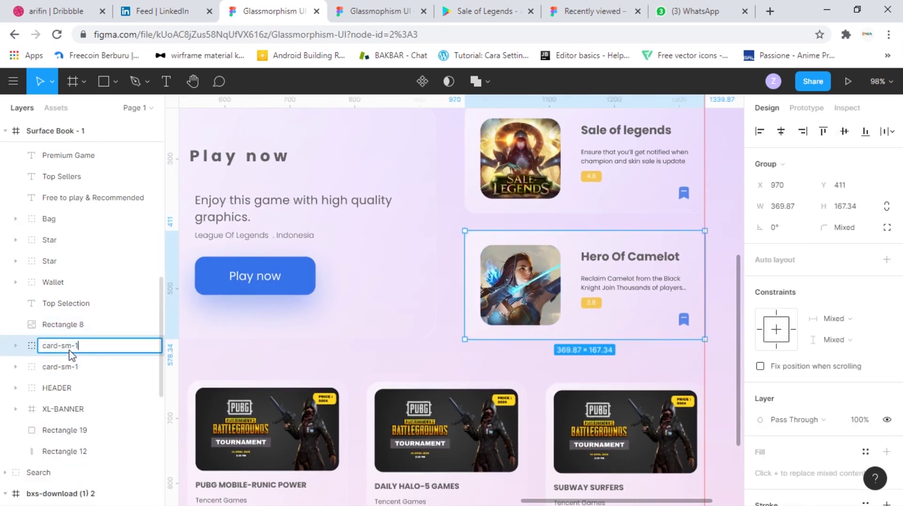
{"action": "type", "text": "2"}
Group the side nav, Play now banner, Sale of legends and Hero of Camelot cards
{"action": "scroll", "coordinate": [689, 260], "scroll_direction": "down", "scroll_amount": 5}
{"action": "left_click", "coordinate": [681, 270]}
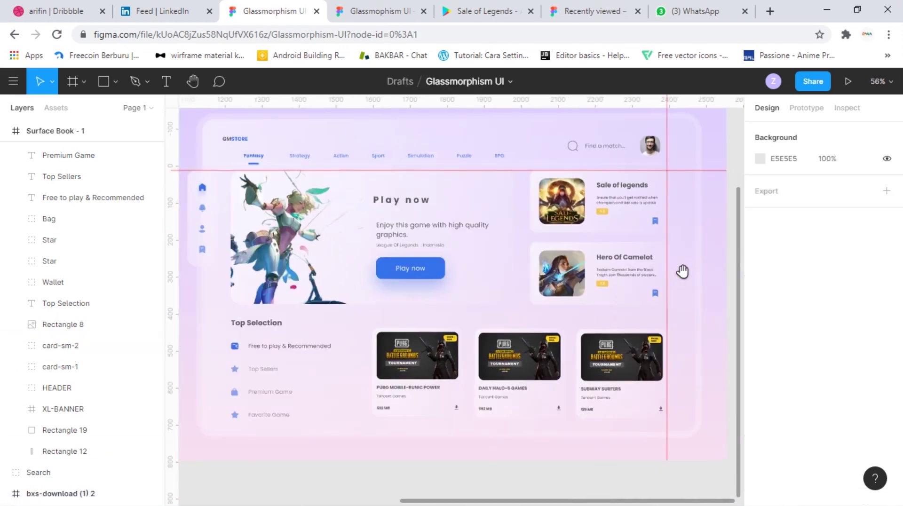
{"action": "left_click", "coordinate": [622, 281]}
{"action": "left_click", "coordinate": [611, 202], "text": "shift"}
{"action": "left_click", "coordinate": [447, 235], "text": "shift"}
{"action": "left_click", "coordinate": [205, 235], "text": "shift"}
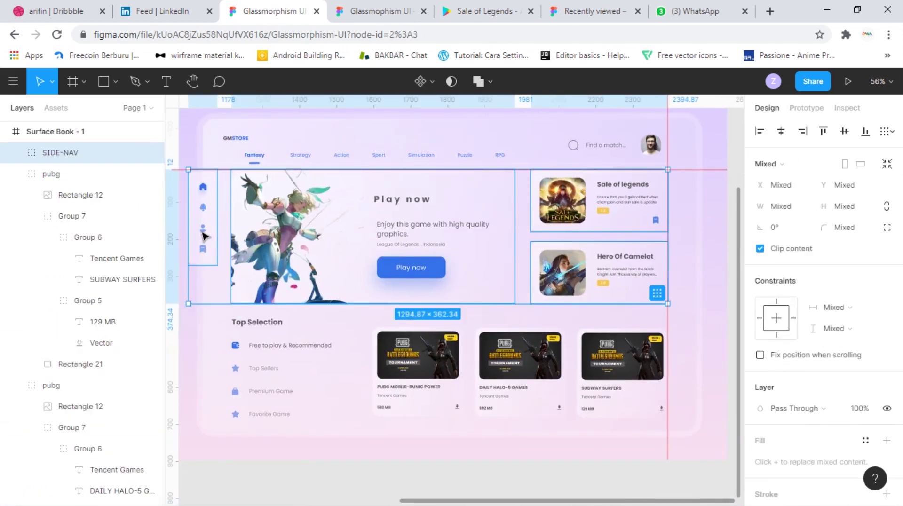
{"action": "key", "text": "ctrl+g"}
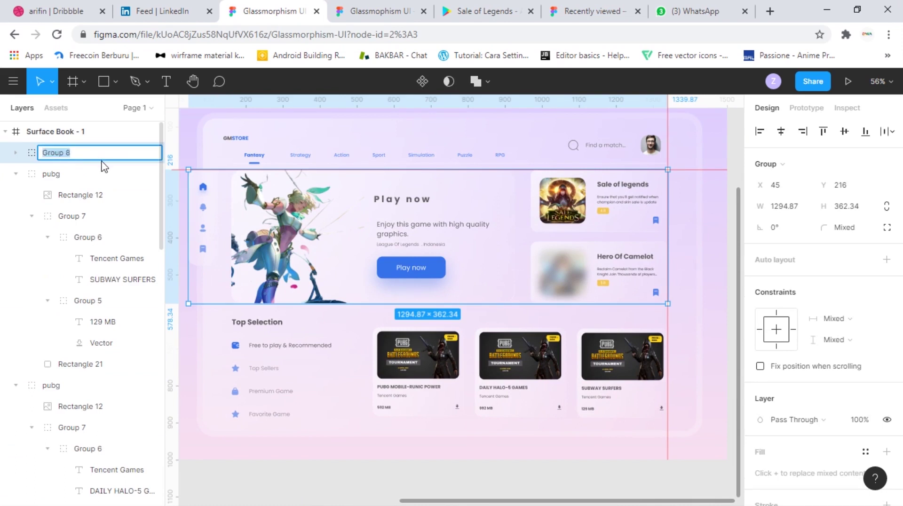
Group the Hero of Camelot and Sale of legends cards together
{"action": "scroll", "coordinate": [570, 259], "scroll_direction": "up", "scroll_amount": 3}
{"action": "left_click", "coordinate": [578, 275]}
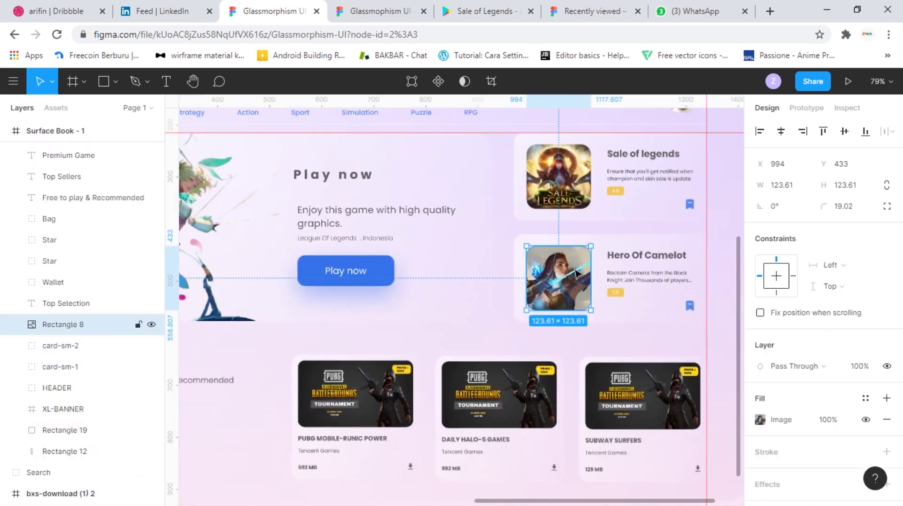
{"action": "scroll", "coordinate": [720, 270], "scroll_direction": "down", "scroll_amount": 1}
{"action": "left_click", "coordinate": [663, 290]}
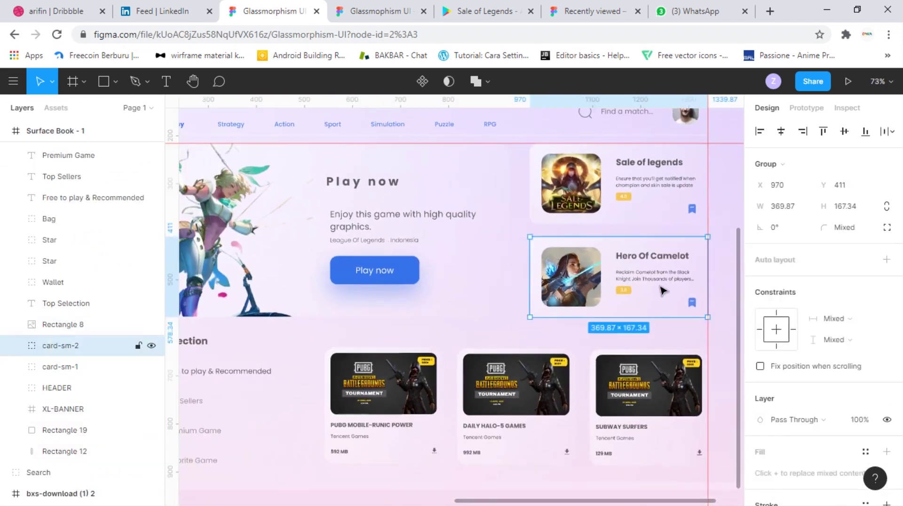
{"action": "scroll", "coordinate": [663, 285], "scroll_direction": "down", "scroll_amount": 1}
{"action": "left_click", "coordinate": [664, 210], "text": "shift"}
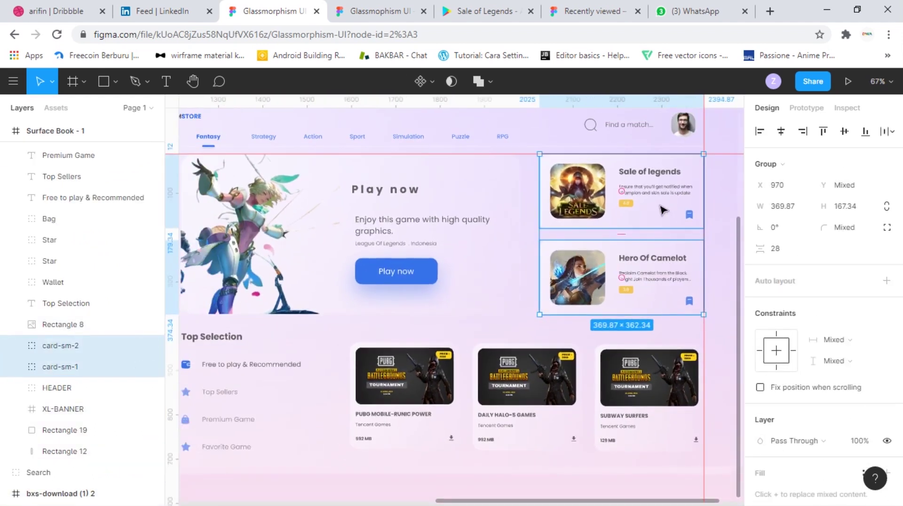
{"action": "key", "text": "ctrl+g"}
Select the main banner and side navigation, then the SIDE-NAV group alone
{"action": "left_click", "coordinate": [486, 268], "text": "shift"}
{"action": "scroll", "coordinate": [486, 268], "scroll_direction": "down", "scroll_amount": 1}
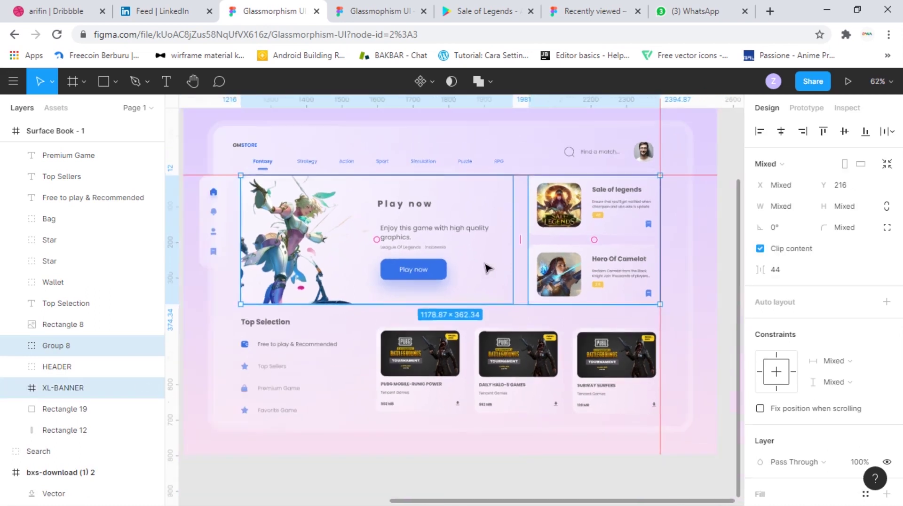
{"action": "left_click", "coordinate": [228, 242], "text": "shift"}
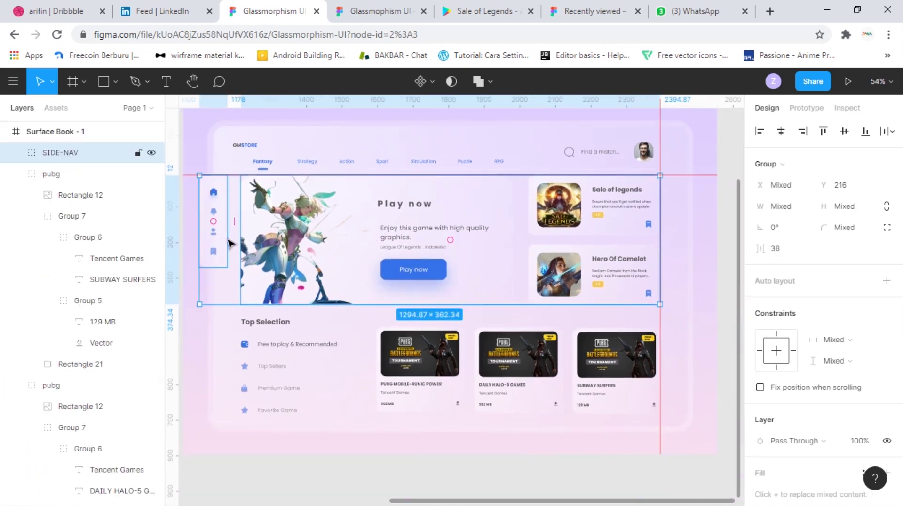
{"action": "left_click", "coordinate": [701, 262]}
{"action": "left_click", "coordinate": [214, 250]}
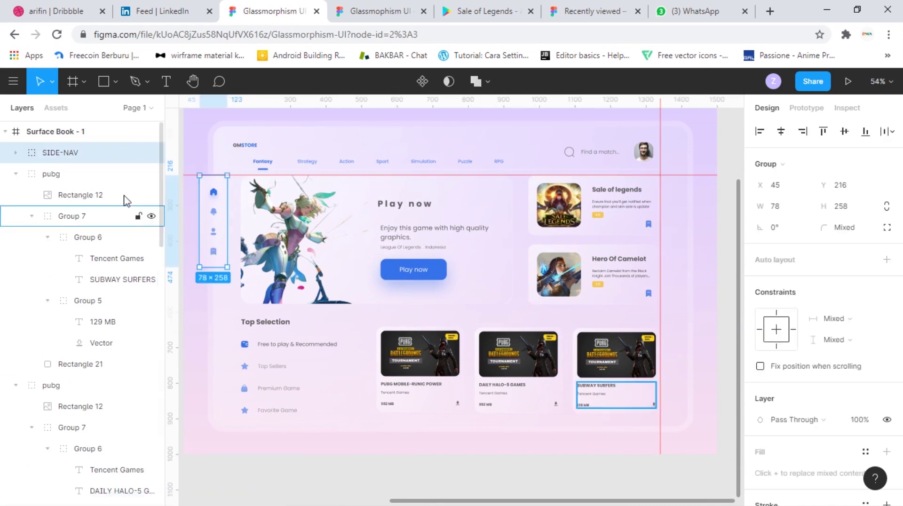
Collapse the pubg layer groups and select Free to play & Recommended with its wallet icon
{"action": "left_click", "coordinate": [16, 174]}
{"action": "left_click", "coordinate": [16, 195]}
{"action": "left_click", "coordinate": [265, 321]}
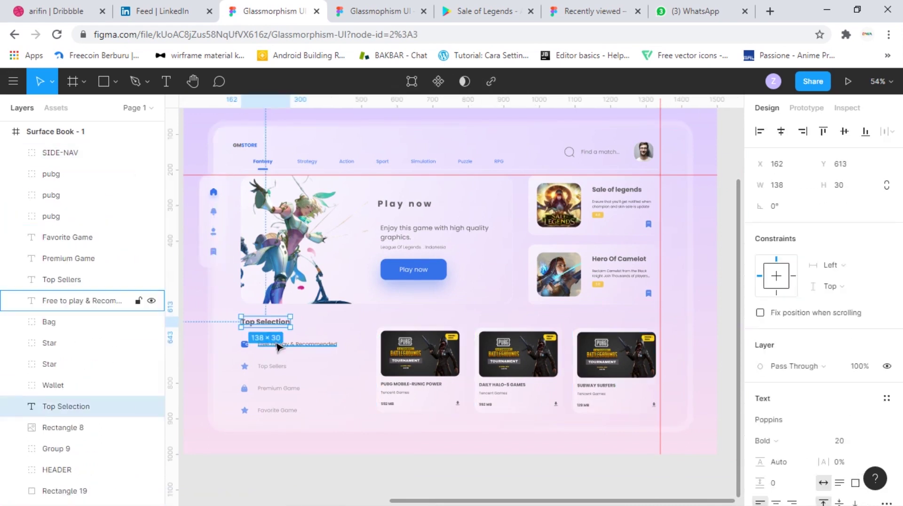
{"action": "left_click", "coordinate": [293, 344], "text": "shift"}
{"action": "scroll", "coordinate": [247, 344], "scroll_direction": "up", "scroll_amount": 3}
{"action": "left_click", "coordinate": [296, 340]}
{"action": "left_click", "coordinate": [234, 335], "text": "shift"}
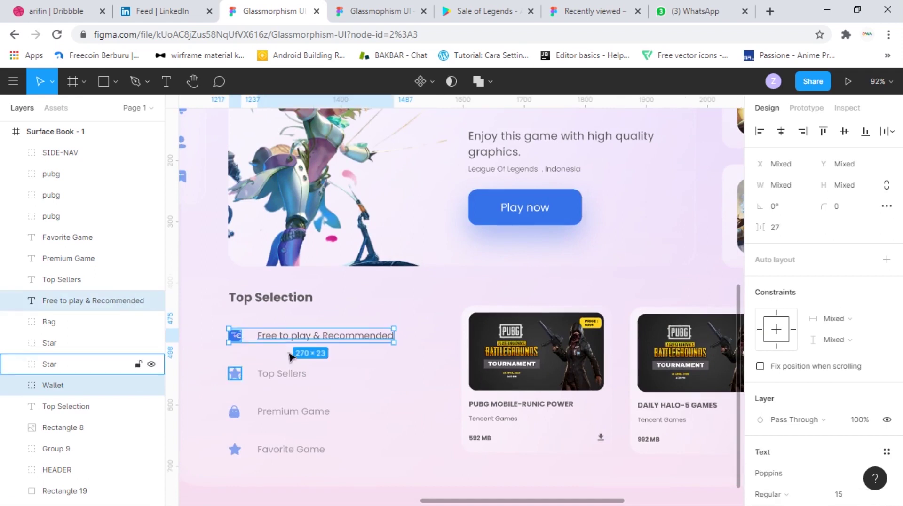
Select Top Sellers, Premium Game and Favorite Game labels each with its icon
{"action": "left_click", "coordinate": [235, 373]}
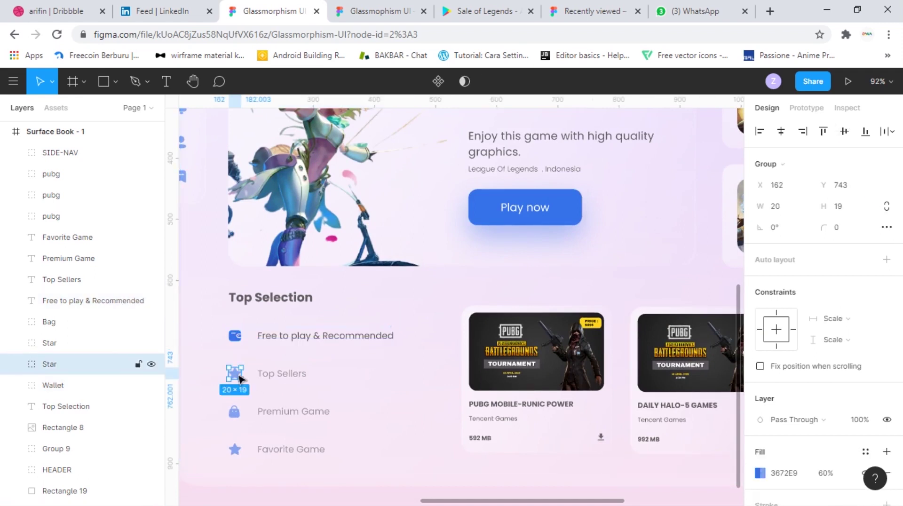
{"action": "left_click", "coordinate": [281, 373], "text": "shift"}
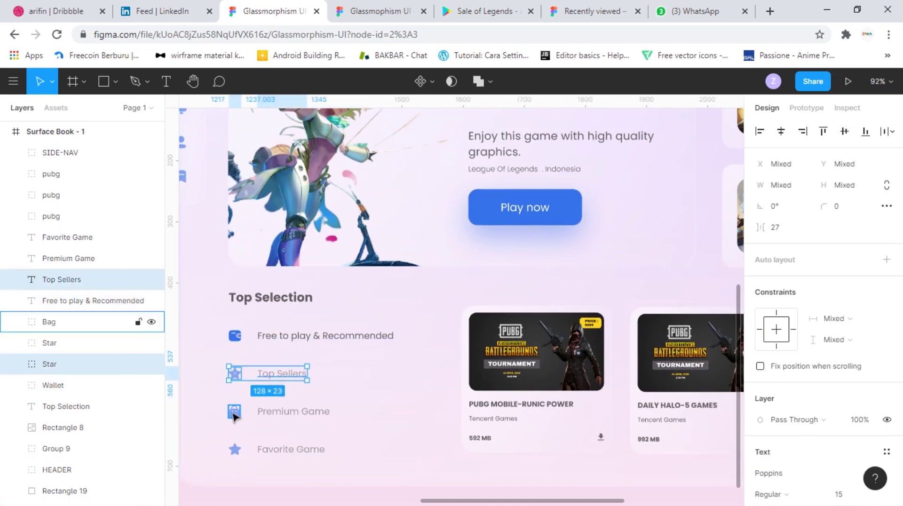
{"action": "left_click", "coordinate": [234, 412]}
{"action": "left_click", "coordinate": [292, 411], "text": "shift"}
{"action": "left_click", "coordinate": [234, 449]}
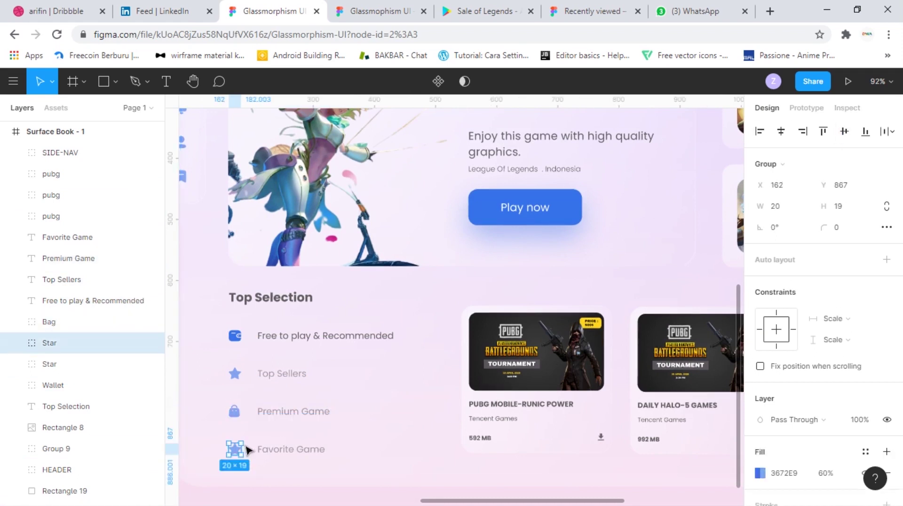
{"action": "left_click", "coordinate": [291, 449], "text": "shift"}
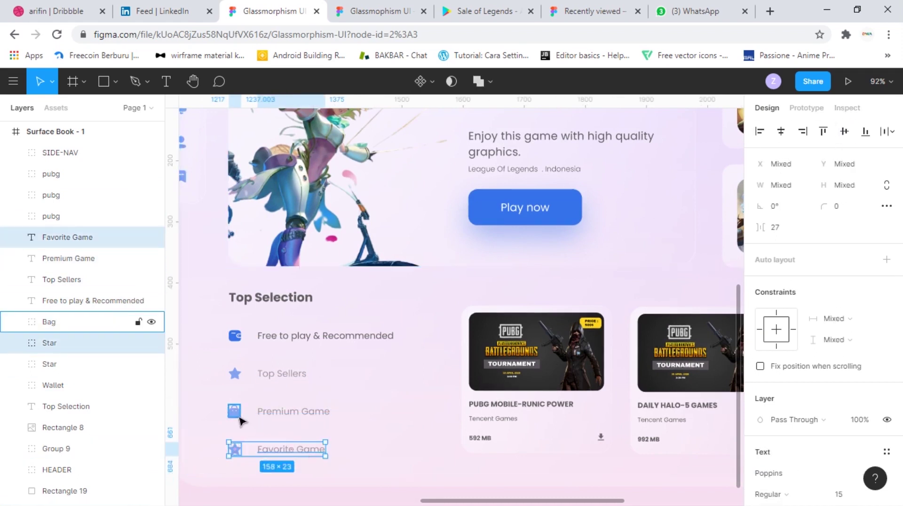
Group each icon with its label: Free to play, Top Sellers, Premium Game, Favorite Game
{"action": "left_click", "coordinate": [238, 341]}
{"action": "left_click", "coordinate": [292, 336], "text": "shift"}
{"action": "key", "text": "ctrl+g"}
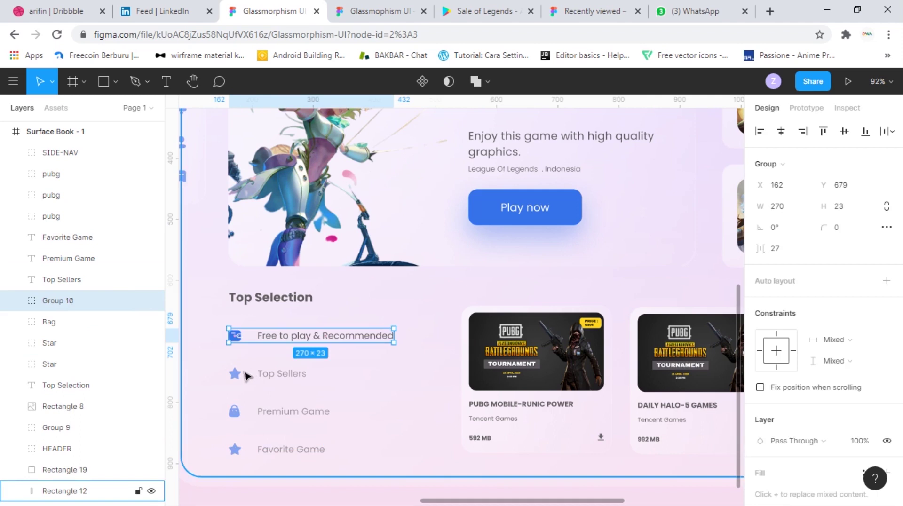
{"action": "left_click", "coordinate": [235, 373]}
{"action": "left_click", "coordinate": [282, 375], "text": "shift"}
{"action": "key", "text": "ctrl+g"}
{"action": "left_click", "coordinate": [234, 411]}
{"action": "left_click", "coordinate": [282, 412], "text": "shift"}
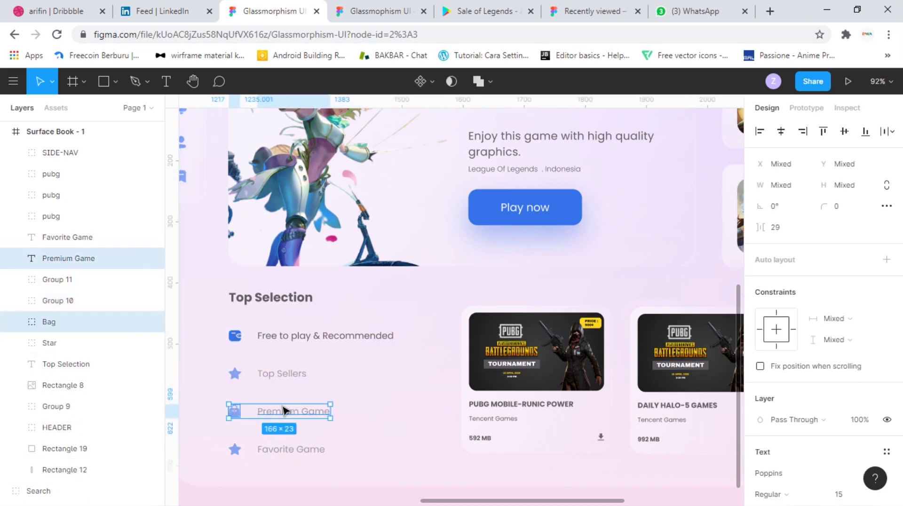
{"action": "key", "text": "ctrl+g"}
{"action": "left_click", "coordinate": [235, 449]}
{"action": "left_click", "coordinate": [278, 450], "text": "shift"}
{"action": "key", "text": "ctrl+g"}
Group all Top Selection rows with the heading and name the group selection
{"action": "left_click", "coordinate": [291, 411], "text": "shift"}
{"action": "left_click", "coordinate": [281, 373], "text": "shift"}
{"action": "left_click", "coordinate": [325, 335], "text": "shift"}
{"action": "left_click", "coordinate": [277, 298], "text": "shift"}
{"action": "key", "text": "ctrl+g"}
{"action": "left_click", "coordinate": [63, 237]}
{"action": "type", "text": "selection"}
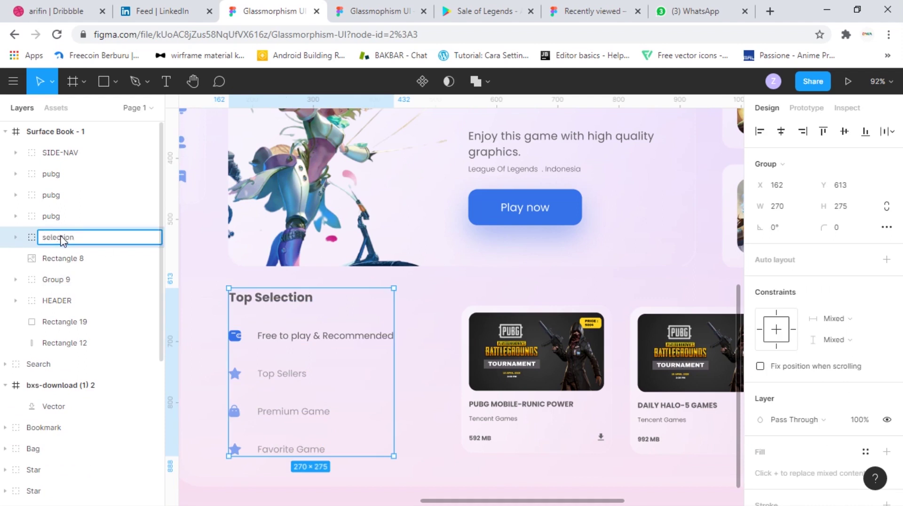
{"action": "key", "text": "Return"}
Deselect everything and move the canvas to show the Image and Icons sections
{"action": "scroll", "coordinate": [358, 318], "scroll_direction": "down", "scroll_amount": 3}
{"action": "scroll", "coordinate": [419, 352], "scroll_direction": "down", "scroll_amount": 2}
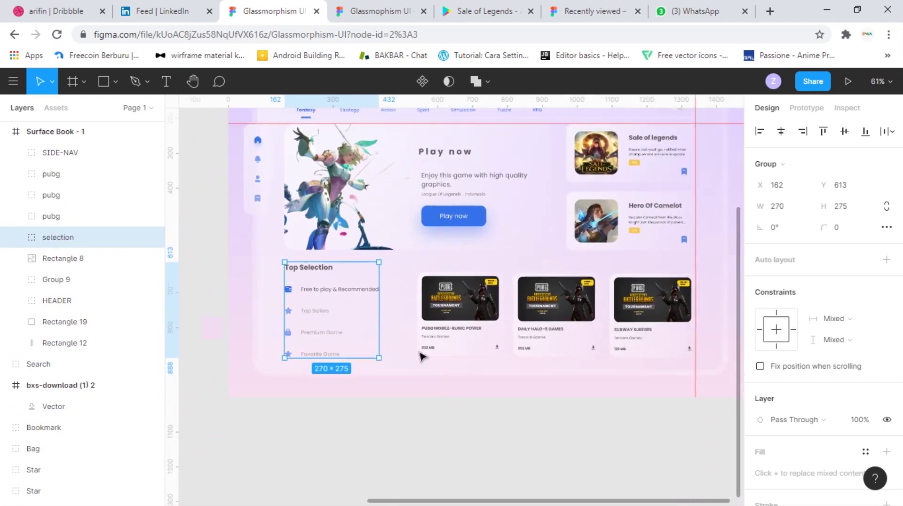
{"action": "left_click", "coordinate": [456, 414]}
{"action": "scroll", "coordinate": [456, 414], "scroll_direction": "down", "scroll_amount": 3}
{"action": "scroll", "coordinate": [447, 388], "scroll_direction": "down", "scroll_amount": 1}
{"action": "left_click_drag", "start_coordinate": [447, 388], "coordinate": [570, 348]}
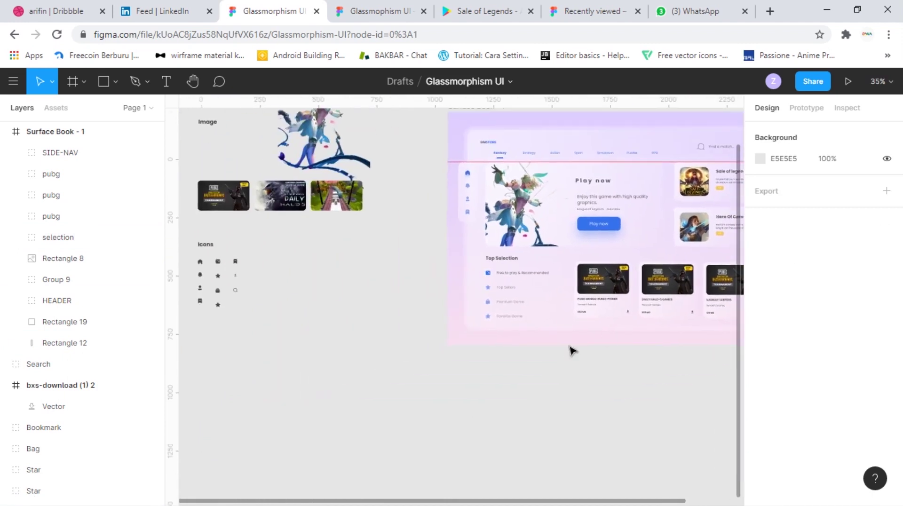
Paste the Halo 5 thumbnail onto the Daily Halo-5 card and delete its old PUBG image
{"action": "left_click", "coordinate": [280, 195]}
{"action": "left_click", "coordinate": [348, 304]}
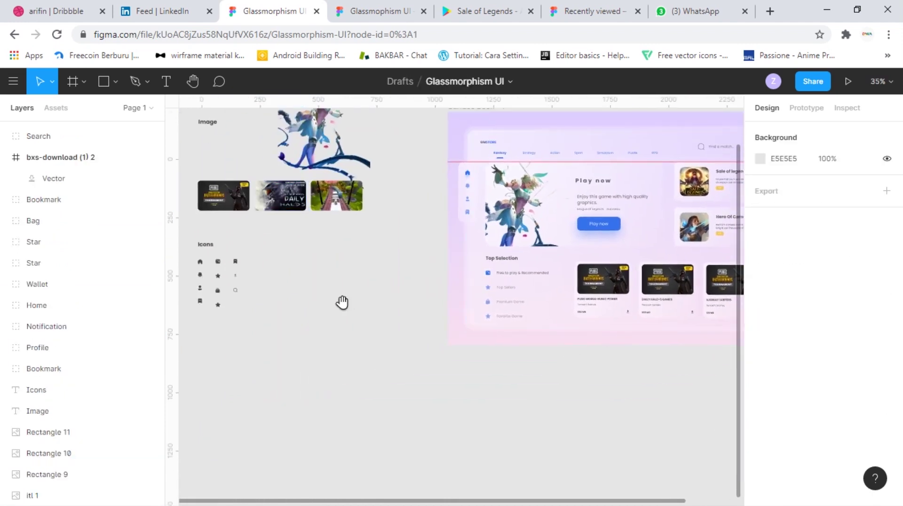
{"action": "left_click_drag", "start_coordinate": [342, 302], "coordinate": [151, 312]}
{"action": "scroll", "coordinate": [488, 313], "scroll_direction": "up", "scroll_amount": 3}
{"action": "scroll", "coordinate": [467, 287], "scroll_direction": "up", "scroll_amount": 4}
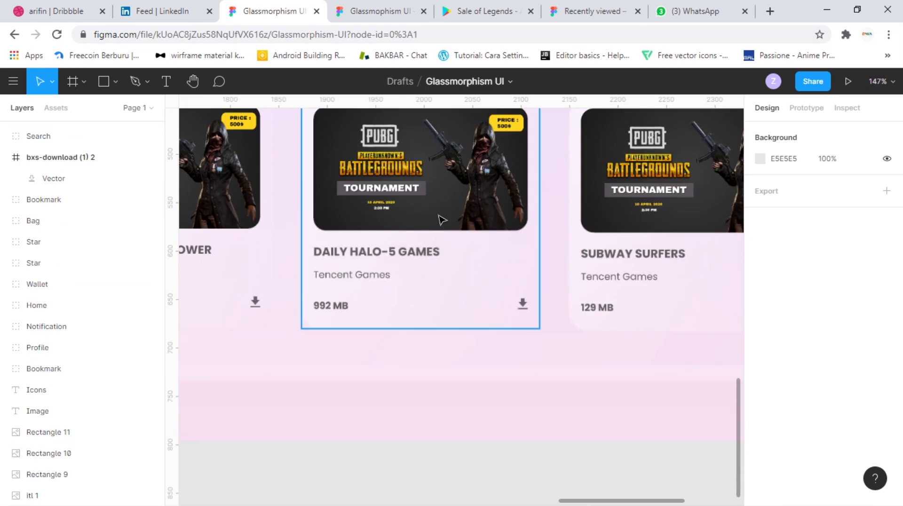
{"action": "double_click", "coordinate": [442, 219]}
{"action": "key", "text": "ctrl+v"}
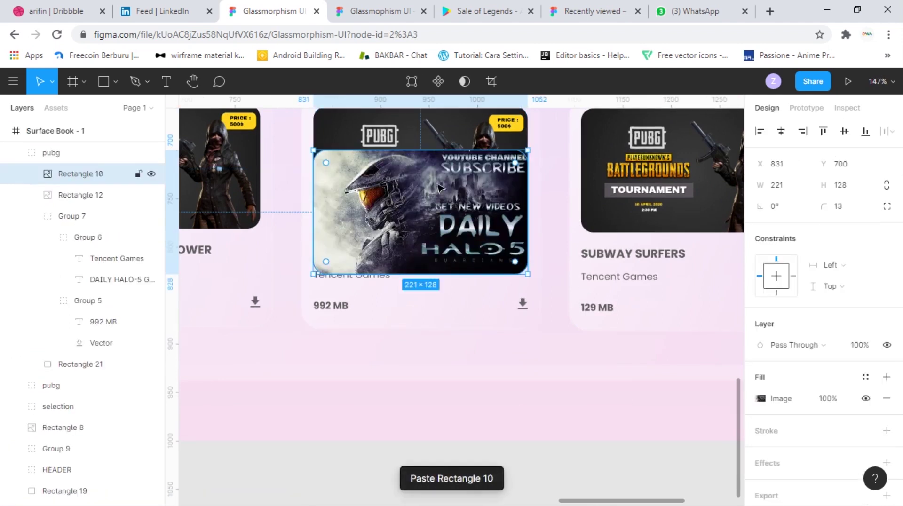
{"action": "left_click", "coordinate": [441, 138]}
{"action": "key", "text": "Delete"}
{"action": "scroll", "coordinate": [439, 267], "scroll_direction": "up", "scroll_amount": 2}
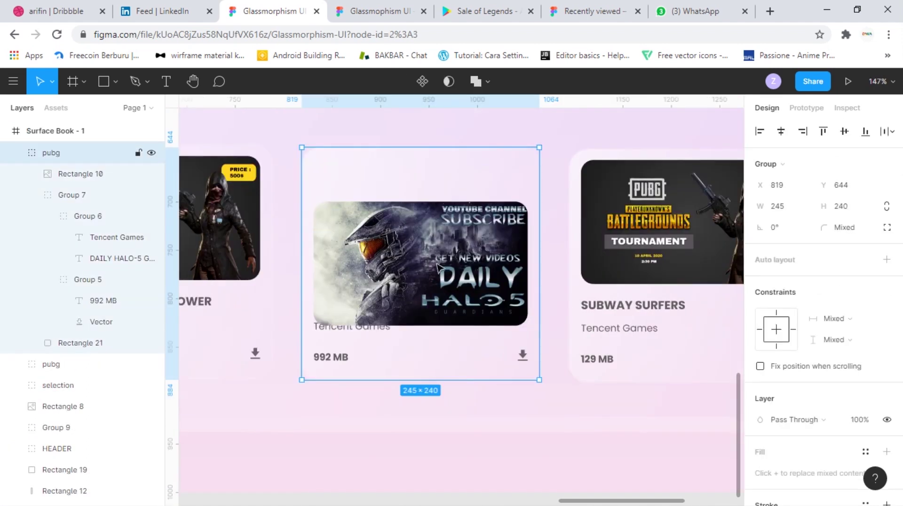
Move the Halo 5 image up into the card's image slot and align it
{"action": "double_click", "coordinate": [439, 267]}
{"action": "left_click_drag", "start_coordinate": [439, 267], "coordinate": [433, 227]}
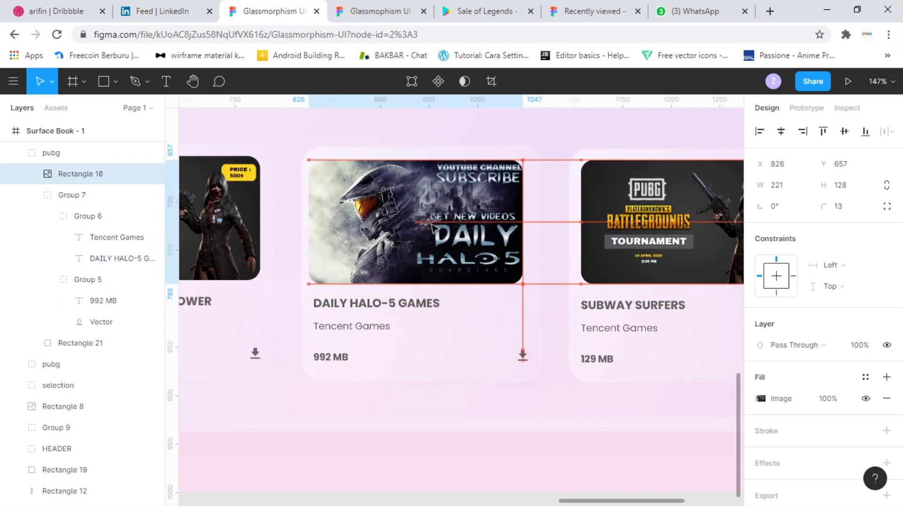
{"action": "left_click_drag", "start_coordinate": [433, 223], "coordinate": [437, 224]}
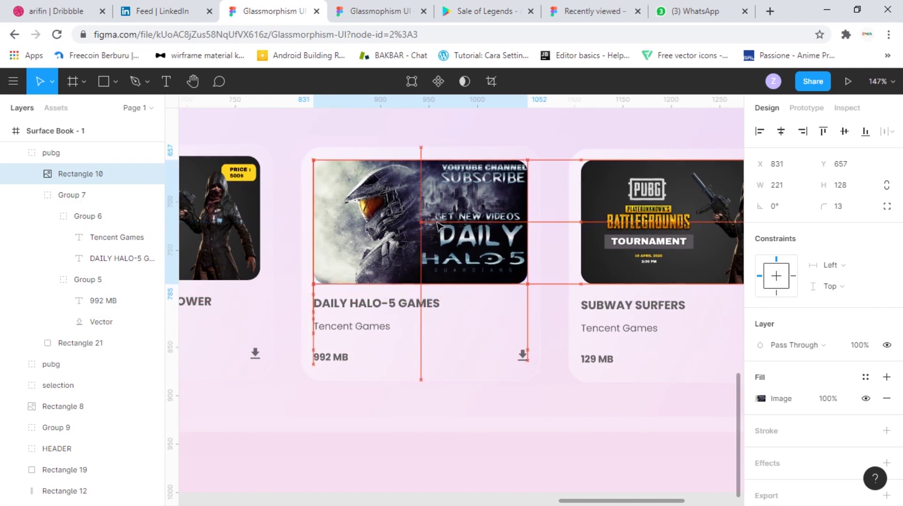
{"action": "left_click", "coordinate": [550, 153]}
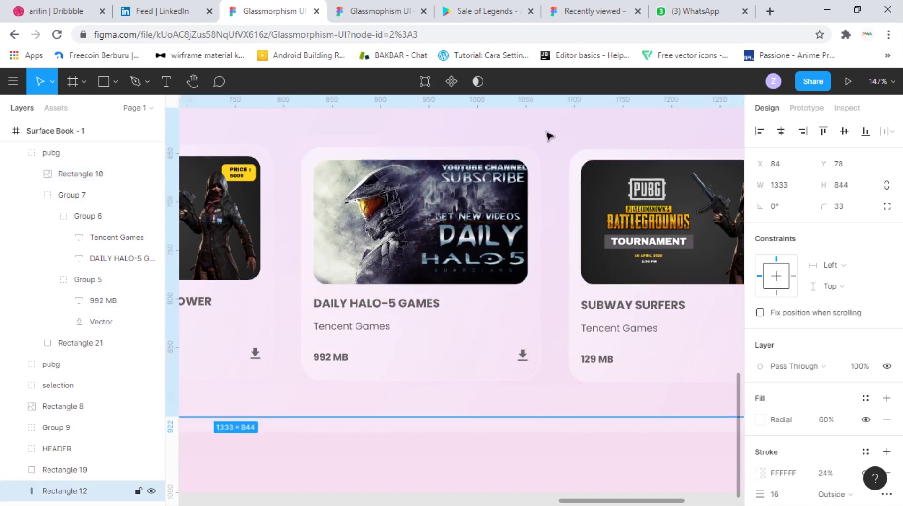
{"action": "scroll", "coordinate": [550, 153], "scroll_direction": "down", "scroll_amount": 5}
{"action": "left_click", "coordinate": [572, 364]}
Paste the Subway Surfers thumbnail onto the Subway Surfers card
{"action": "scroll", "coordinate": [571, 419], "scroll_direction": "up", "scroll_amount": 3}
{"action": "scroll", "coordinate": [570, 419], "scroll_direction": "down", "scroll_amount": 3}
{"action": "left_click", "coordinate": [278, 241]}
{"action": "left_click", "coordinate": [324, 329]}
{"action": "scroll", "coordinate": [441, 346], "scroll_direction": "down", "scroll_amount": 3}
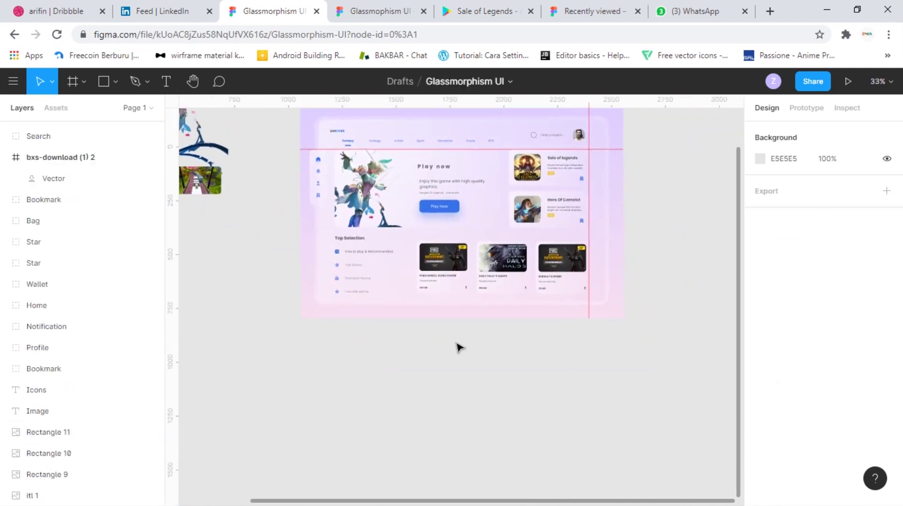
{"action": "scroll", "coordinate": [517, 263], "scroll_direction": "up", "scroll_amount": 3}
{"action": "left_click", "coordinate": [575, 273]}
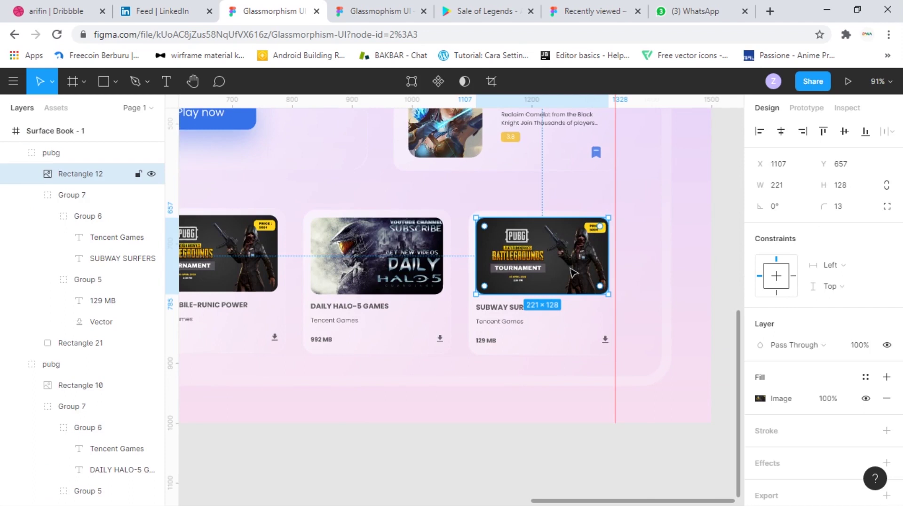
{"action": "key", "text": "ctrl+v"}
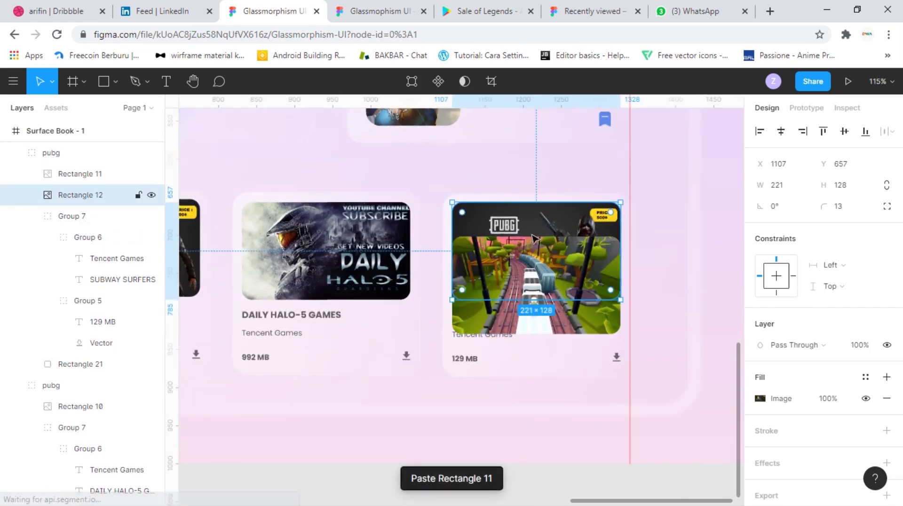
{"action": "scroll", "coordinate": [536, 291], "scroll_direction": "up", "scroll_amount": 2}
Move the Subway Surfers image up into the card's image slot
{"action": "left_click", "coordinate": [536, 295]}
{"action": "double_click", "coordinate": [536, 294]}
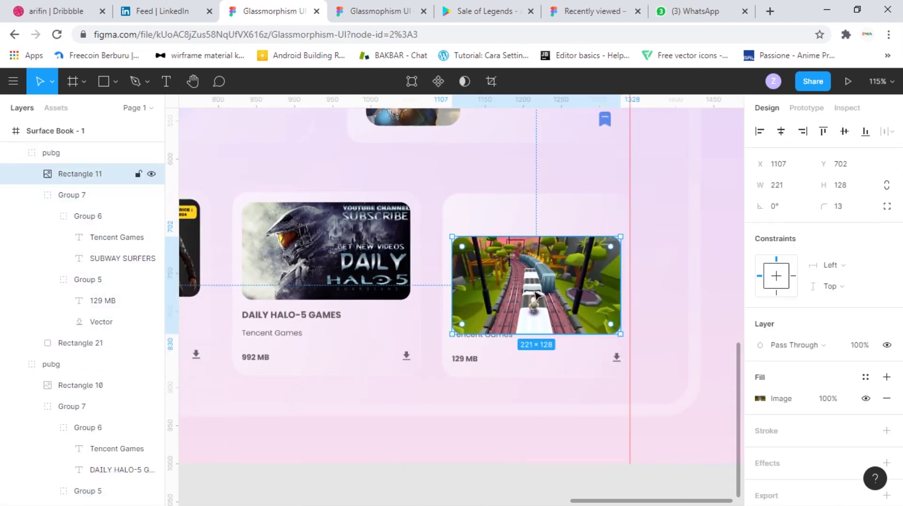
{"action": "left_click_drag", "start_coordinate": [536, 295], "coordinate": [538, 259]}
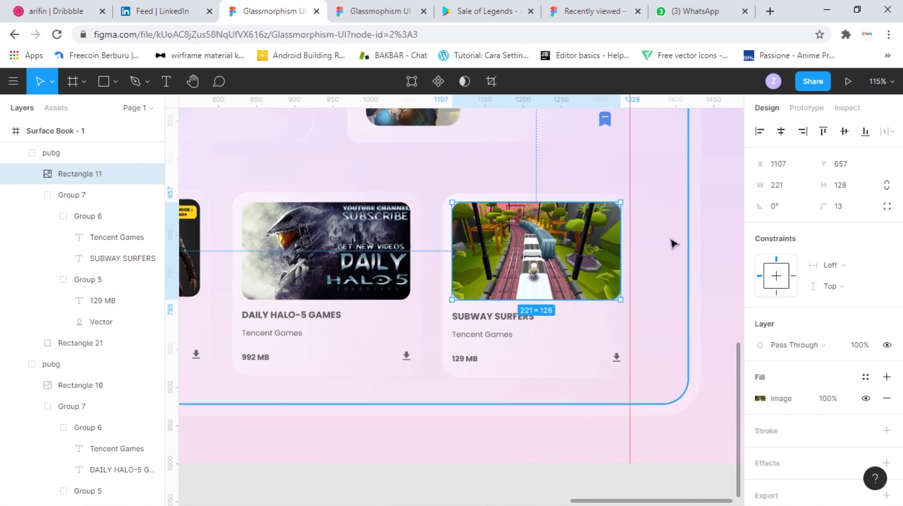
{"action": "left_click", "coordinate": [709, 231]}
{"action": "scroll", "coordinate": [709, 232], "scroll_direction": "down", "scroll_amount": 2, "text": "ctrl"}
{"action": "scroll", "coordinate": [710, 232], "scroll_direction": "down", "scroll_amount": 2, "text": "ctrl"}
{"action": "scroll", "coordinate": [695, 278], "scroll_direction": "down", "scroll_amount": 1, "text": "ctrl"}
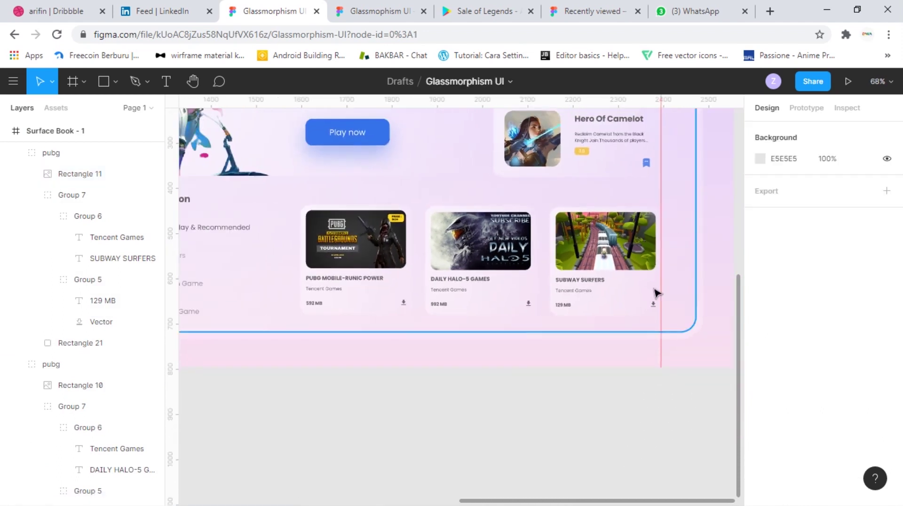
{"action": "left_click_drag", "start_coordinate": [476, 379], "coordinate": [518, 419]}
Group the three game cards, then group them with the Top Selection list
{"action": "scroll", "coordinate": [518, 419], "scroll_direction": "down", "scroll_amount": 3, "text": "ctrl"}
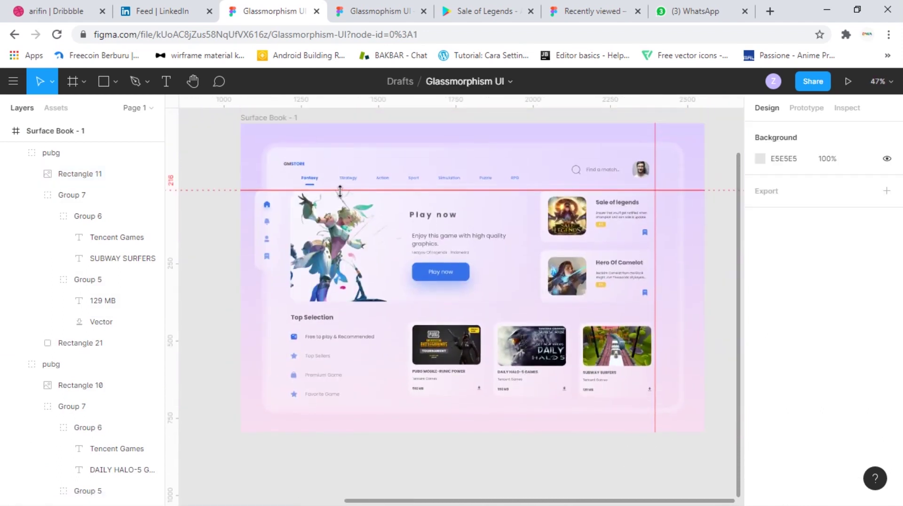
{"action": "left_click", "coordinate": [341, 191]}
{"action": "left_click_drag", "start_coordinate": [404, 402], "coordinate": [593, 356]}
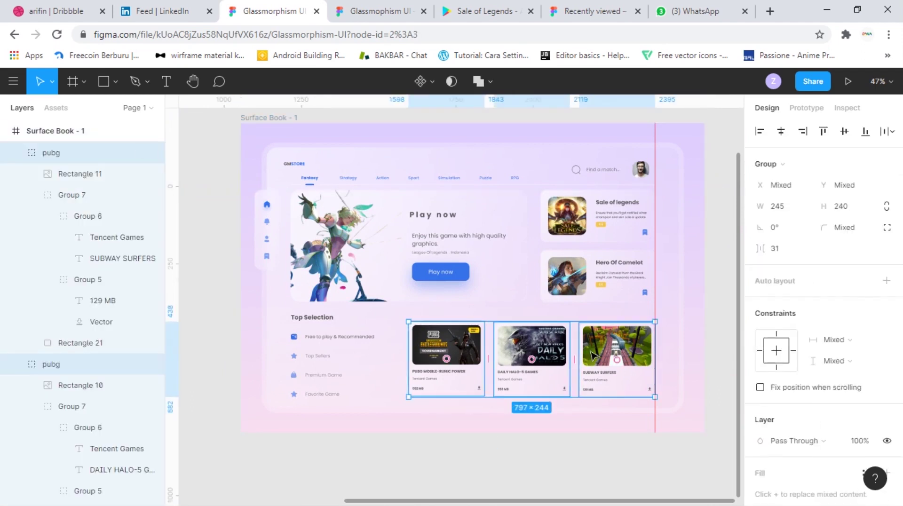
{"action": "key", "text": "ctrl+g"}
{"action": "left_click", "coordinate": [335, 356], "text": "shift"}
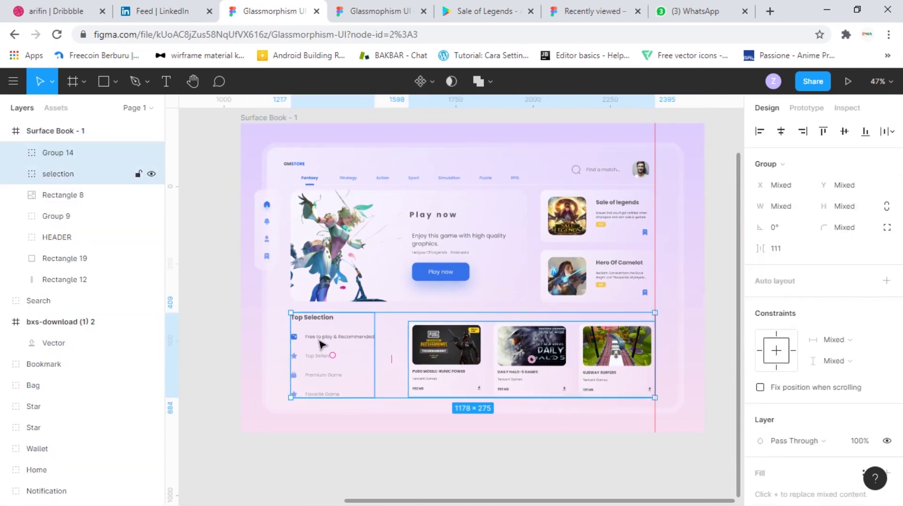
{"action": "key", "text": "ctrl+g"}
Move the Hero Of Camelot image layer into Group 9
{"action": "left_click", "coordinate": [65, 174]}
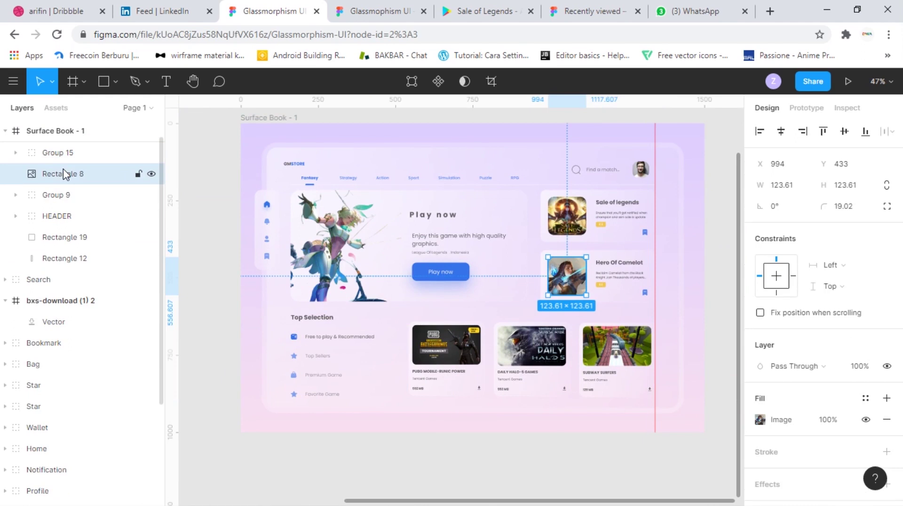
{"action": "left_click", "coordinate": [56, 195]}
{"action": "left_click", "coordinate": [66, 175]}
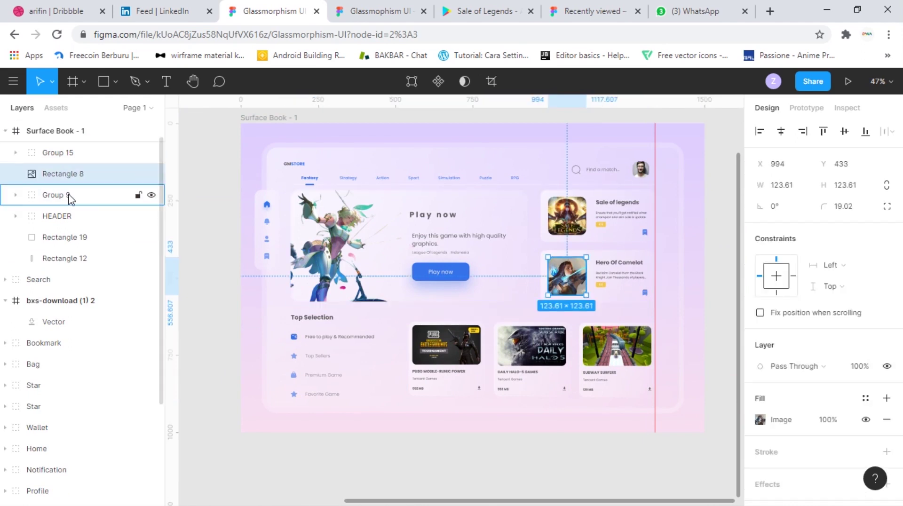
{"action": "left_click_drag", "start_coordinate": [69, 197], "coordinate": [70, 197]}
{"action": "left_click", "coordinate": [17, 174]}
Group the side cards, XL-BANNER and SIDE-NAV, then undo that grouping
{"action": "left_click", "coordinate": [606, 245]}
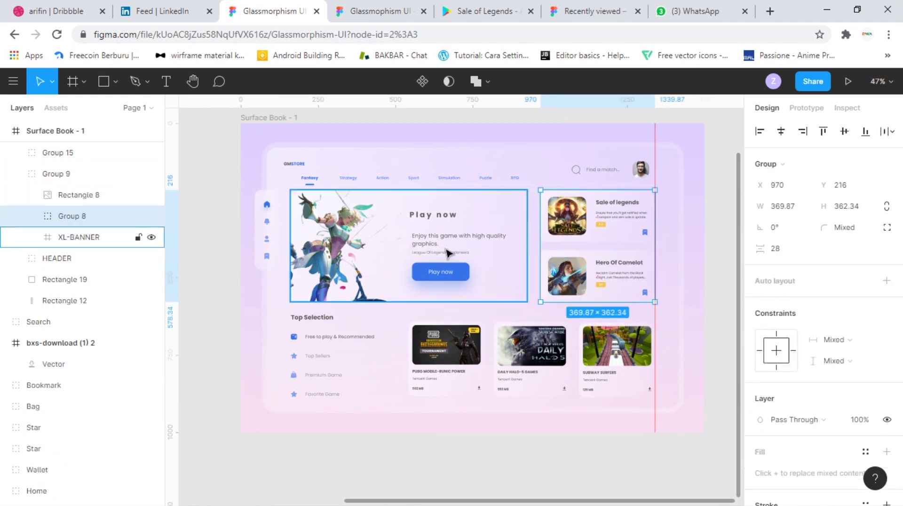
{"action": "left_click", "coordinate": [446, 254], "text": "shift"}
{"action": "left_click", "coordinate": [266, 244], "text": "shift"}
{"action": "key", "text": "ctrl+g"}
{"action": "key", "text": "ctrl+z"}
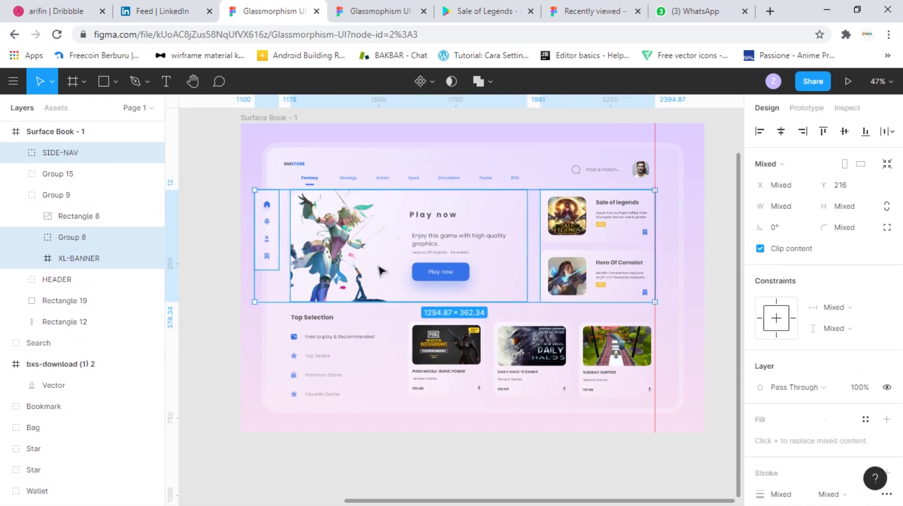
Move the Hero Of Camelot image into card-sm-2 in the side cards group
{"action": "left_click", "coordinate": [574, 288]}
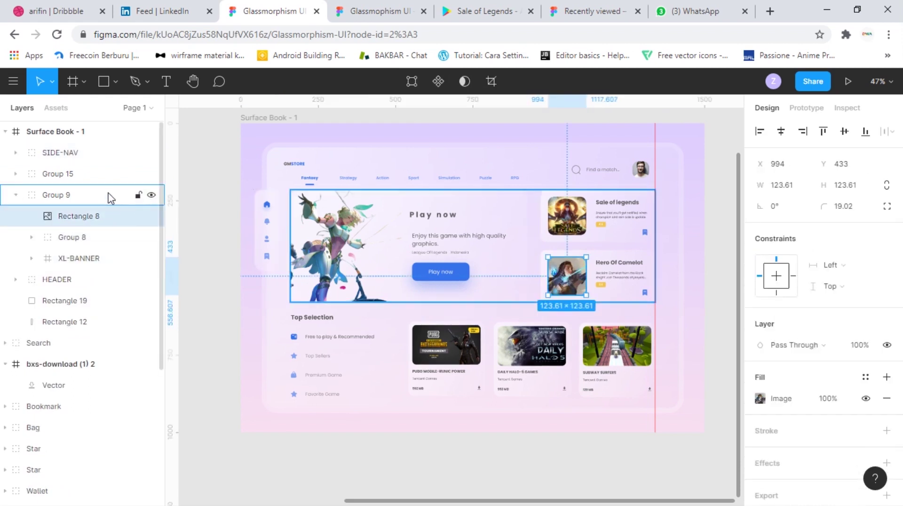
{"action": "scroll", "coordinate": [590, 274], "scroll_direction": "up", "scroll_amount": 5, "text": "ctrl"}
{"action": "left_click", "coordinate": [90, 236]}
{"action": "left_click_drag", "start_coordinate": [91, 233], "coordinate": [95, 261]}
{"action": "left_click", "coordinate": [47, 237]}
{"action": "left_click", "coordinate": [29, 196]}
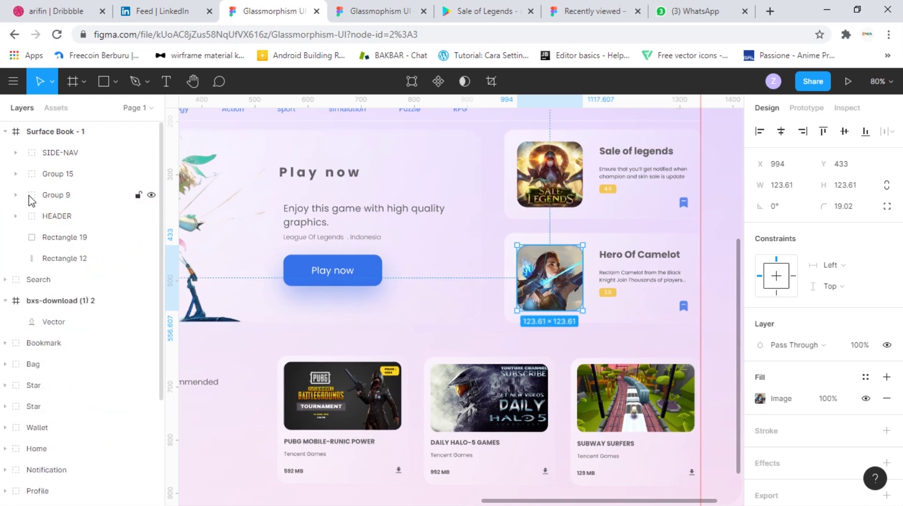
{"action": "scroll", "coordinate": [623, 305], "scroll_direction": "down", "scroll_amount": 3}
Nest Group 9 inside the SIDE-NAV group in the Layers panel
{"action": "left_click", "coordinate": [618, 291]}
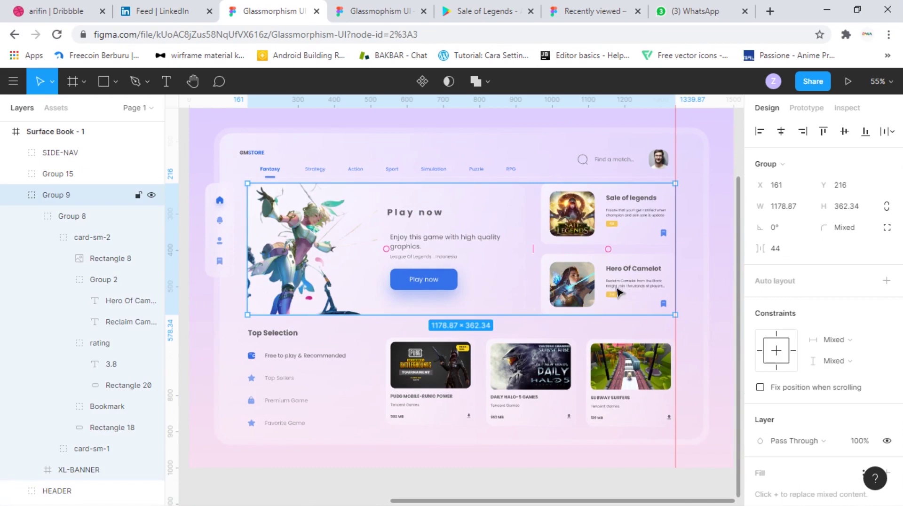
{"action": "left_click", "coordinate": [210, 248], "text": "shift"}
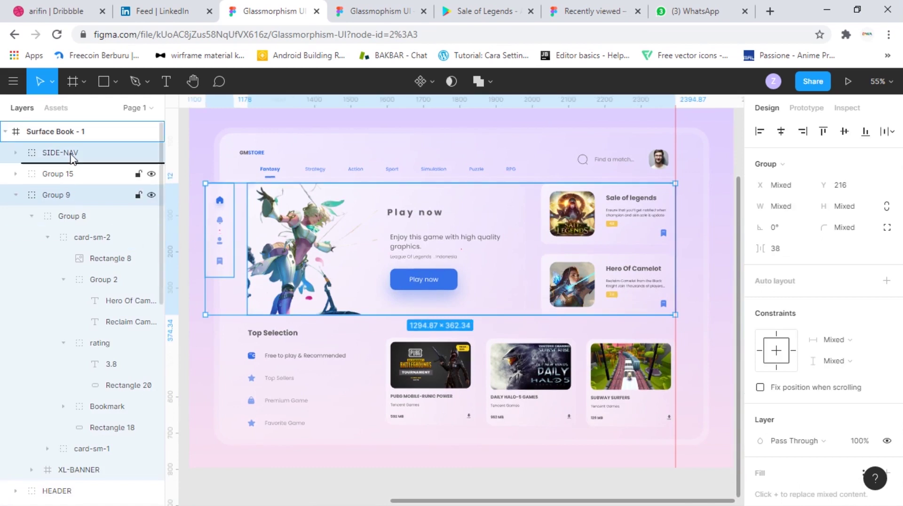
{"action": "left_click_drag", "start_coordinate": [72, 159], "coordinate": [73, 156]}
{"action": "left_click", "coordinate": [52, 174]}
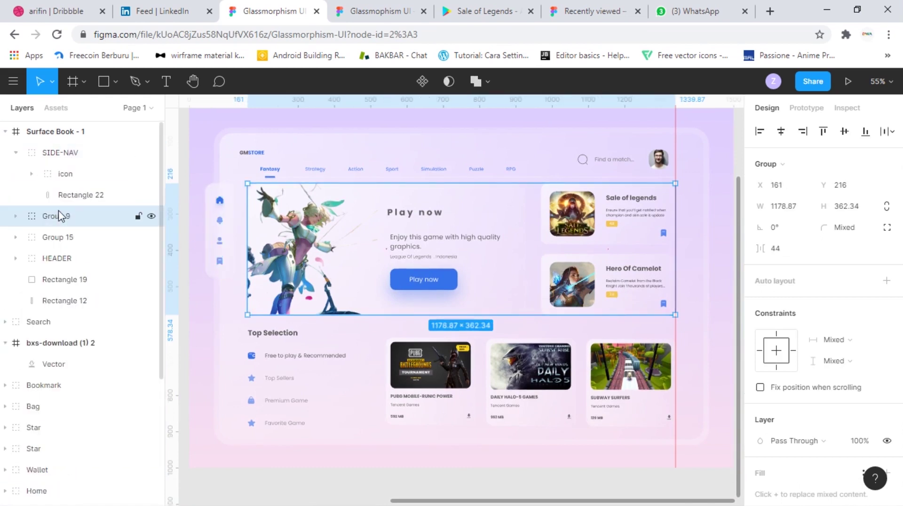
{"action": "left_click_drag", "start_coordinate": [62, 168], "coordinate": [61, 167]}
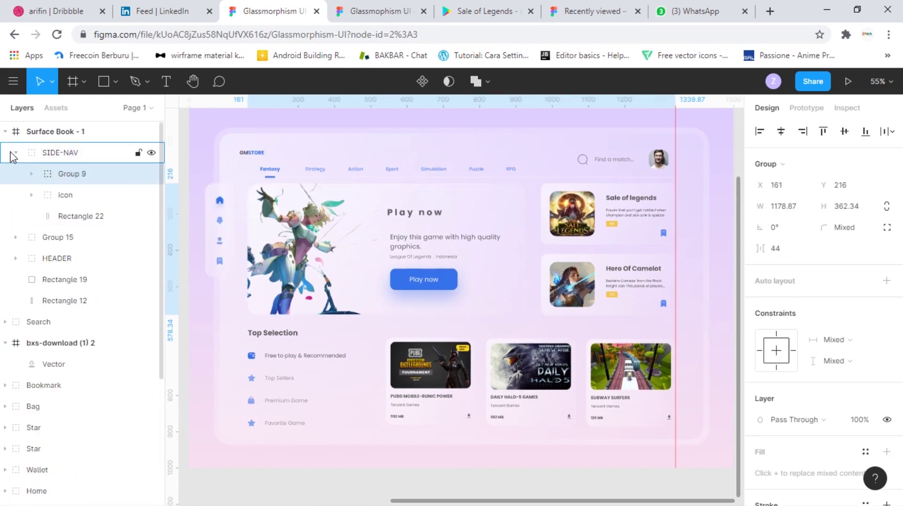
Delete the 100×100 grey square Rectangle 19
{"action": "left_click", "coordinate": [227, 256]}
{"action": "left_click", "coordinate": [16, 152]}
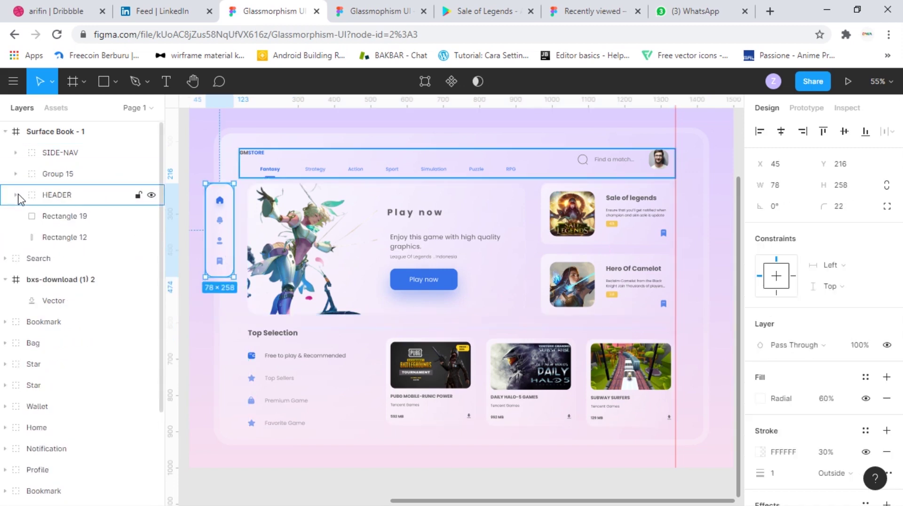
{"action": "left_click", "coordinate": [72, 219]}
{"action": "scroll", "coordinate": [628, 256], "scroll_direction": "up", "scroll_amount": 2, "text": "ctrl"}
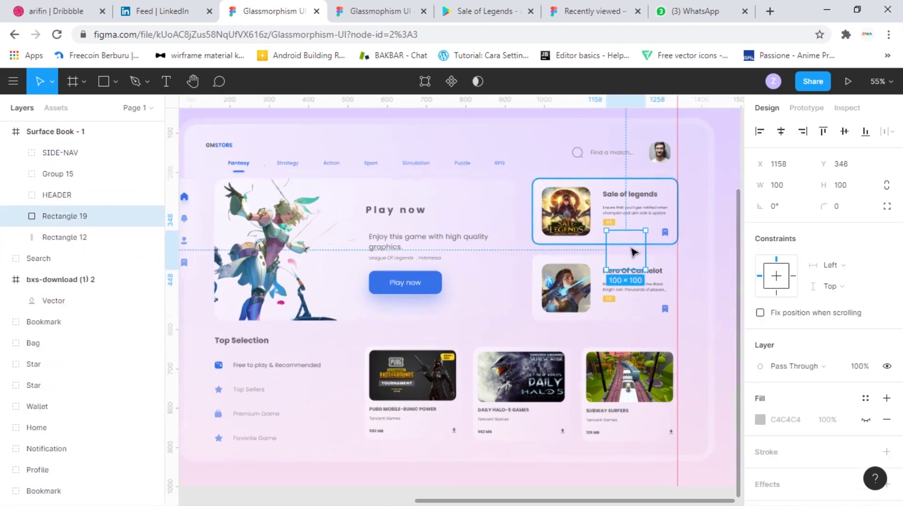
{"action": "scroll", "coordinate": [630, 261], "scroll_direction": "up", "scroll_amount": 4, "text": "ctrl"}
{"action": "key", "text": "Delete"}
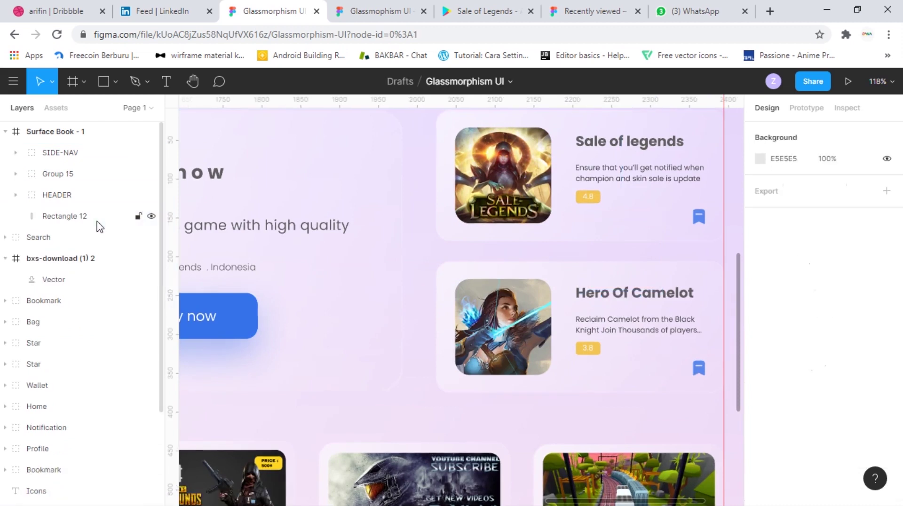
Rename Rectangle 12, the glass background card, to FRAME
{"action": "left_click", "coordinate": [83, 220]}
{"action": "scroll", "coordinate": [374, 261], "scroll_direction": "down", "scroll_amount": 10}
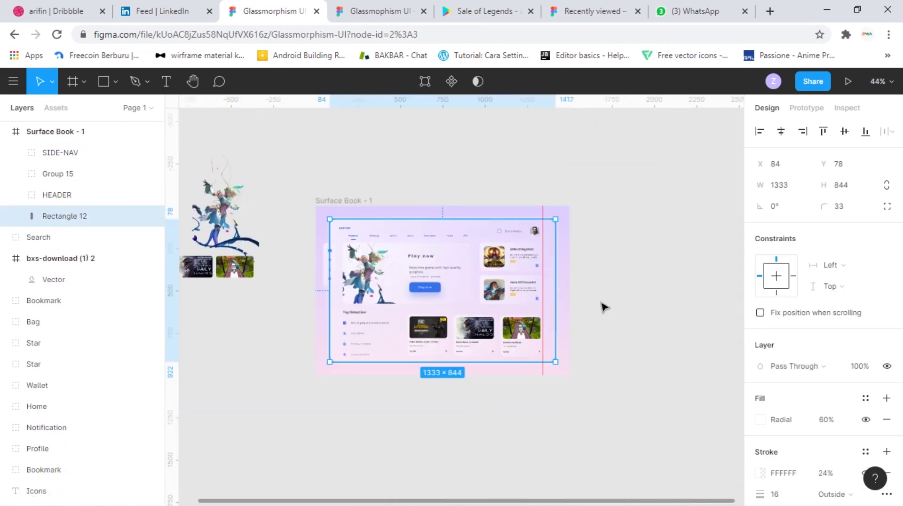
{"action": "scroll", "coordinate": [522, 313], "scroll_direction": "up", "scroll_amount": 2}
{"action": "double_click", "coordinate": [83, 221]}
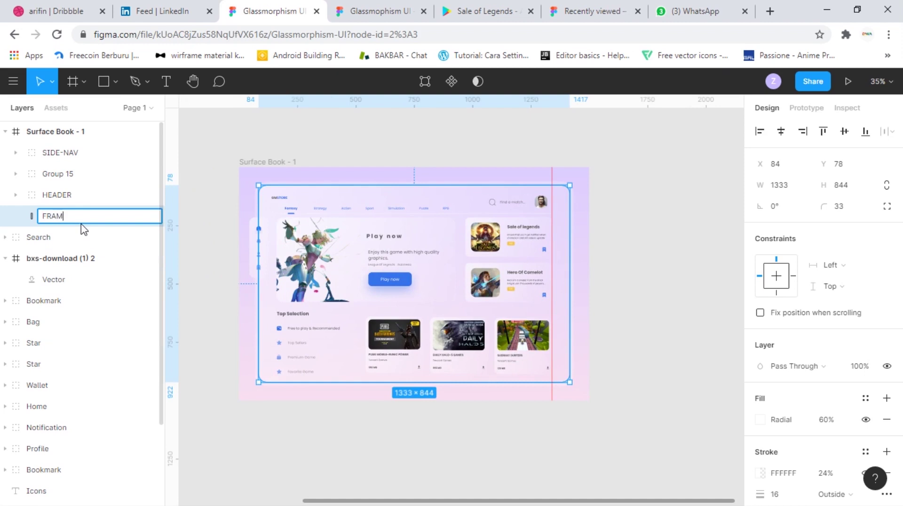
{"action": "type", "text": "ME"}
{"action": "key", "text": "Return"}
Wrap the FRAME layer in its own group, Group 16
{"action": "scroll", "coordinate": [229, 214], "scroll_direction": "up", "scroll_amount": 2}
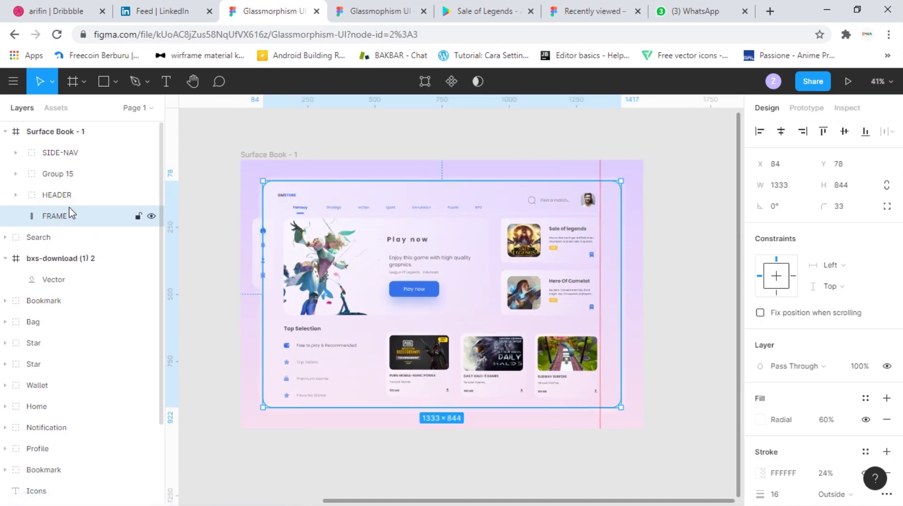
{"action": "key", "text": "ctrl+g"}
{"action": "double_click", "coordinate": [60, 217]}
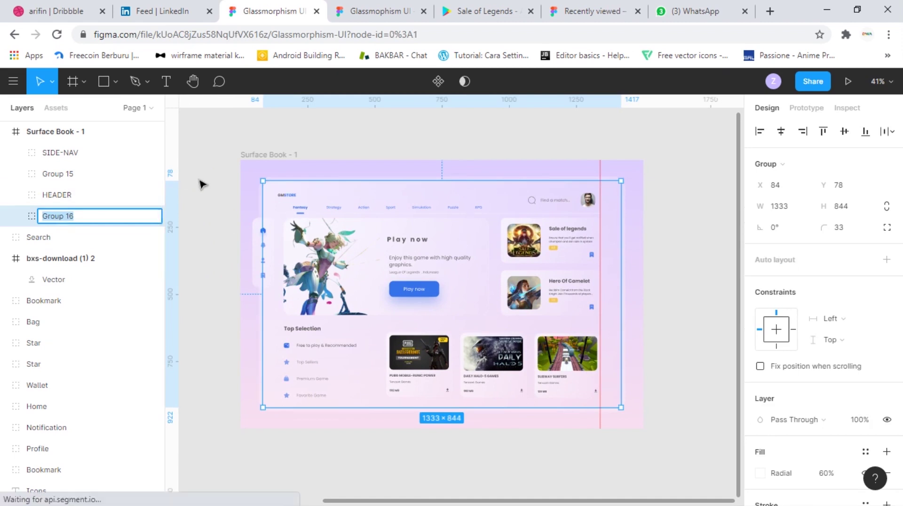
{"action": "left_click", "coordinate": [208, 180]}
Select the Search, Group 15, HEADER and Group 16 layers in turn
{"action": "left_click", "coordinate": [62, 239]}
{"action": "left_click_drag", "start_coordinate": [60, 221], "coordinate": [73, 172]}
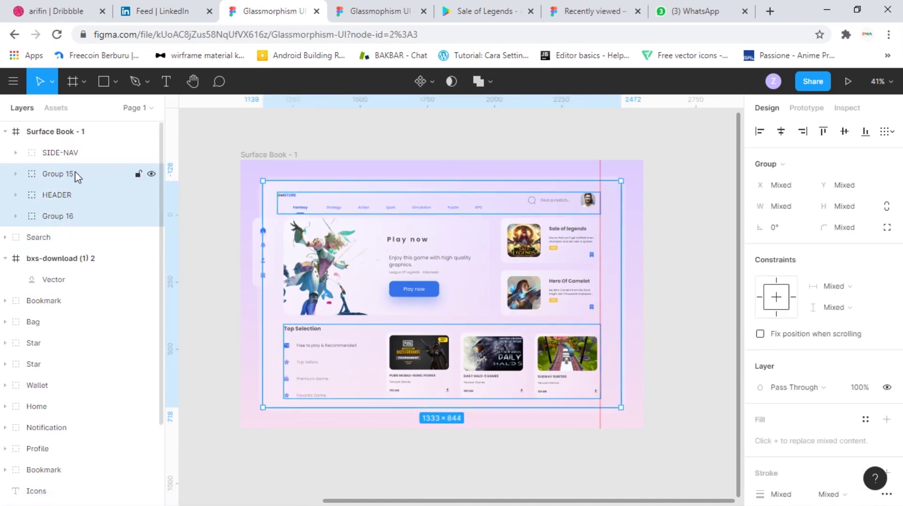
{"action": "left_click_drag", "start_coordinate": [75, 175], "coordinate": [44, 224]}
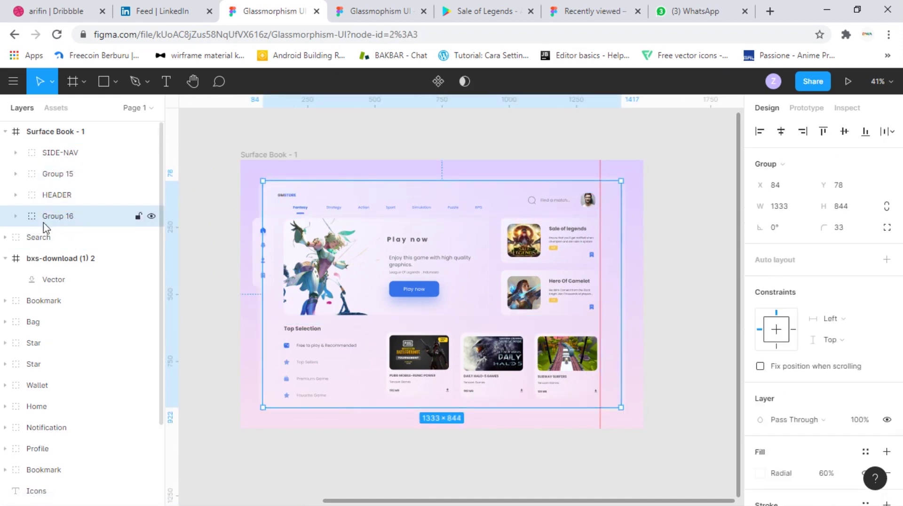
{"action": "left_click", "coordinate": [141, 237]}
{"action": "left_click", "coordinate": [102, 211]}
{"action": "left_click", "coordinate": [111, 194]}
{"action": "left_click", "coordinate": [115, 175]}
{"action": "left_click", "coordinate": [99, 195]}
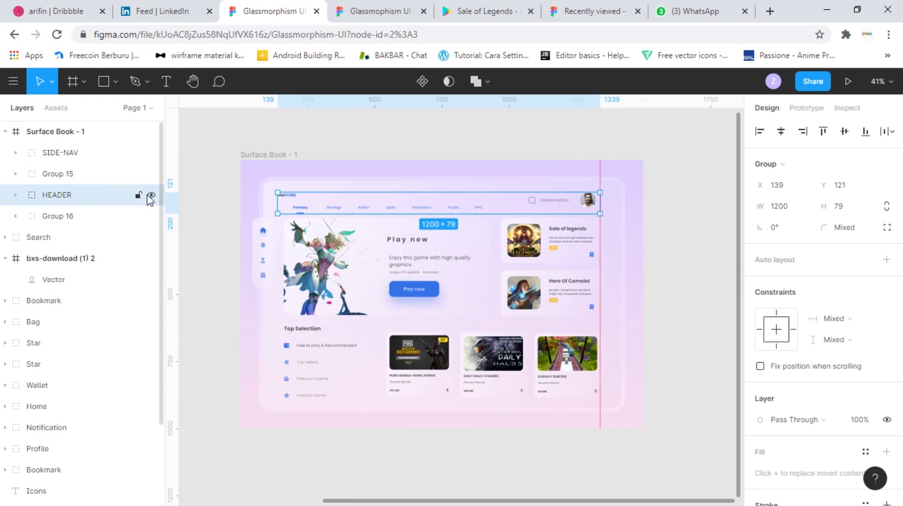
{"action": "left_click", "coordinate": [105, 216]}
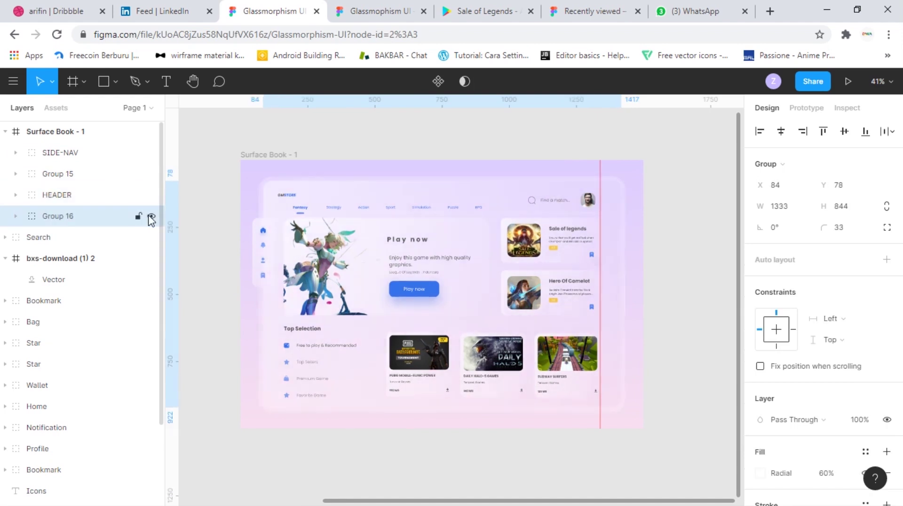
Hide Group 15, HEADER, Group 16 and SIDE-NAV
{"action": "left_click", "coordinate": [111, 175], "text": "shift"}
{"action": "left_click", "coordinate": [111, 177]}
{"action": "left_click", "coordinate": [151, 173]}
{"action": "left_click", "coordinate": [151, 194]}
{"action": "left_click", "coordinate": [151, 216]}
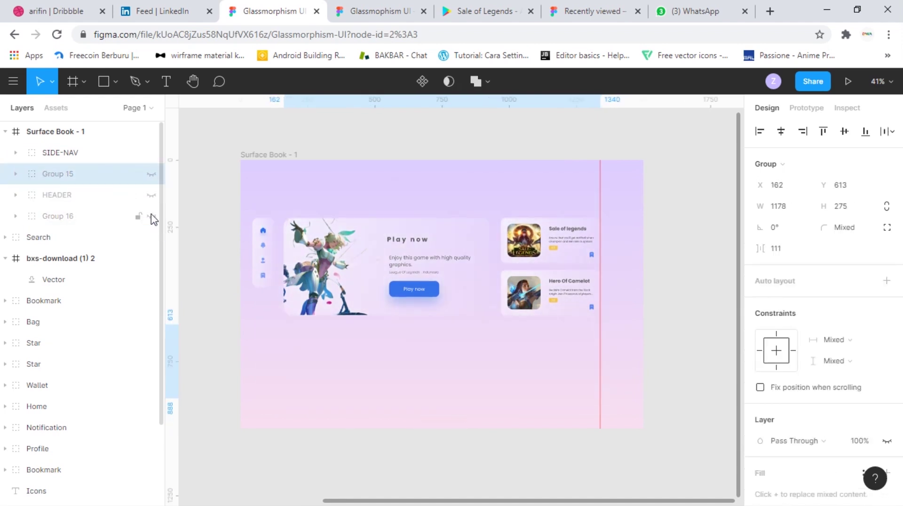
{"action": "left_click", "coordinate": [151, 154]}
{"action": "left_click", "coordinate": [689, 240]}
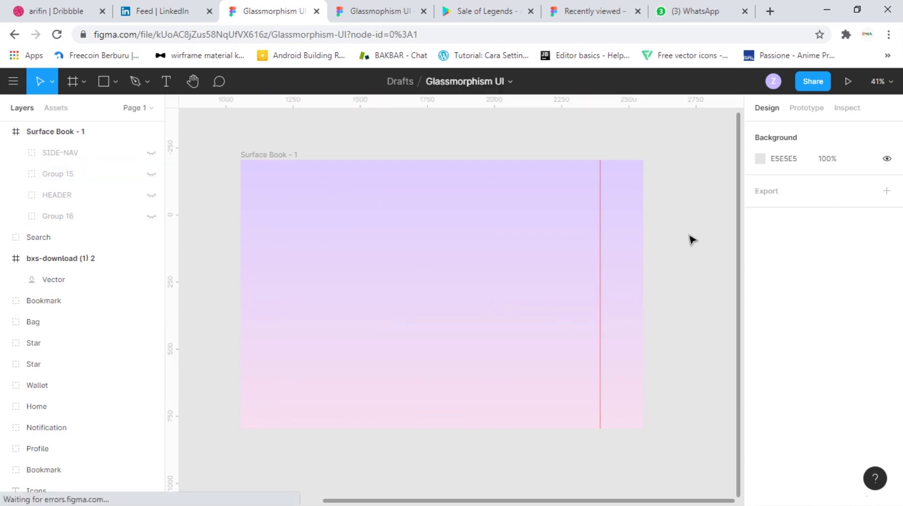
Draw a 906×906 circle beside the frame and fill it pink F8CEEC
{"action": "scroll", "coordinate": [677, 240], "scroll_direction": "down", "scroll_amount": 5}
{"action": "mouse_move", "coordinate": [685, 237]}
{"action": "left_mouse_down"}
{"action": "mouse_move", "coordinate": [607, 231]}
{"action": "mouse_move", "coordinate": [730, 341]}
{"action": "left_mouse_up"}
{"action": "key", "text": "o"}
{"action": "left_click_drag", "start_coordinate": [653, 290], "coordinate": [606, 227]}
{"action": "left_click_drag", "start_coordinate": [683, 277], "coordinate": [732, 325]}
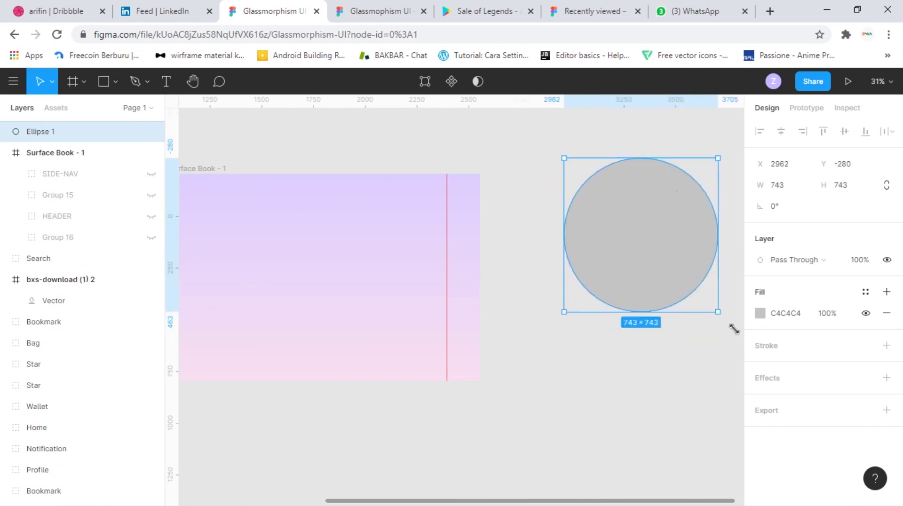
{"action": "left_click_drag", "start_coordinate": [657, 261], "coordinate": [619, 240]}
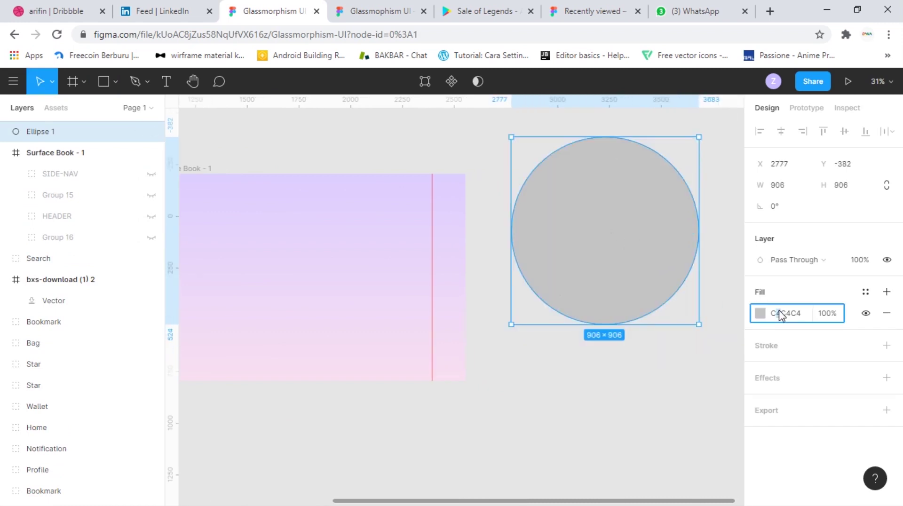
{"action": "type", "text": "F8CEEC"}
{"action": "key", "text": "Return"}
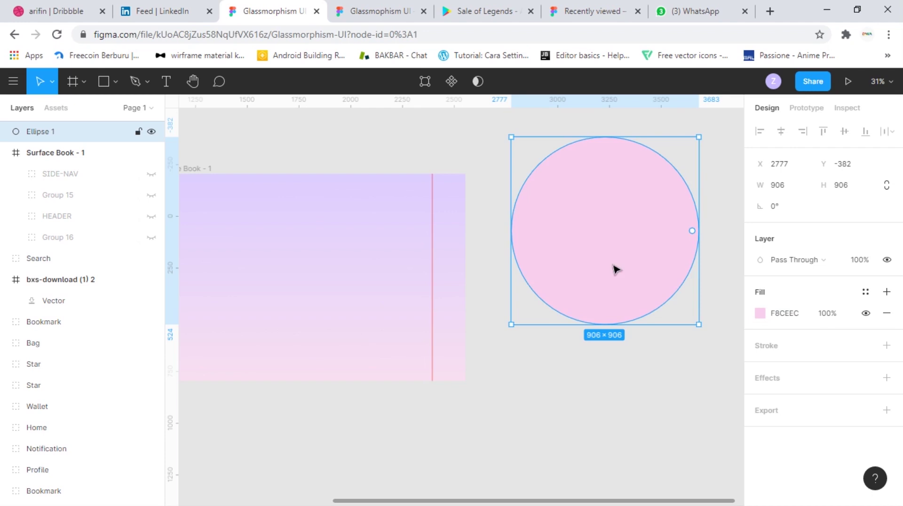
Add a 200 layer blur to the pink circle
{"action": "left_click", "coordinate": [886, 377]}
{"action": "left_click", "coordinate": [806, 399]}
{"action": "left_click", "coordinate": [799, 413]}
{"action": "left_click", "coordinate": [760, 399]}
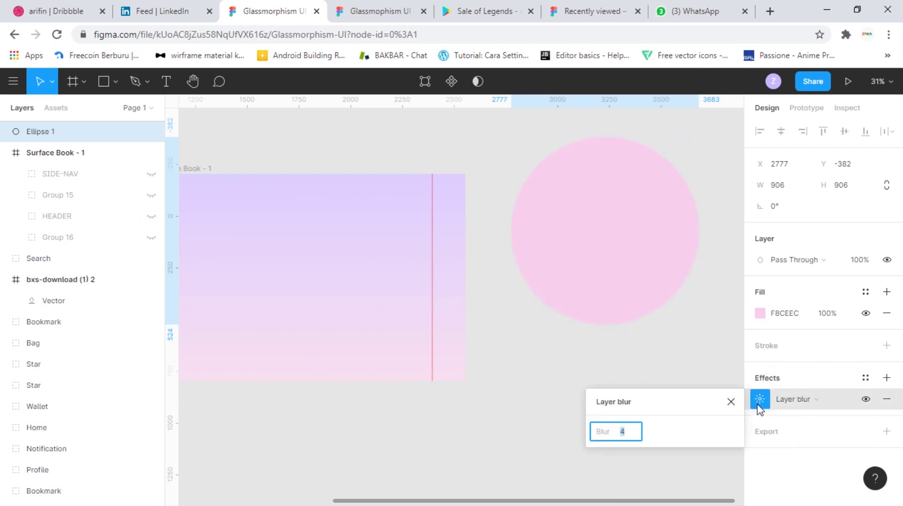
{"action": "type", "text": "200"}
{"action": "key", "text": "Return"}
{"action": "left_click", "coordinate": [730, 401]}
Move the blurred circle over the frame's top-left corner
{"action": "left_click_drag", "start_coordinate": [629, 222], "coordinate": [407, 228]}
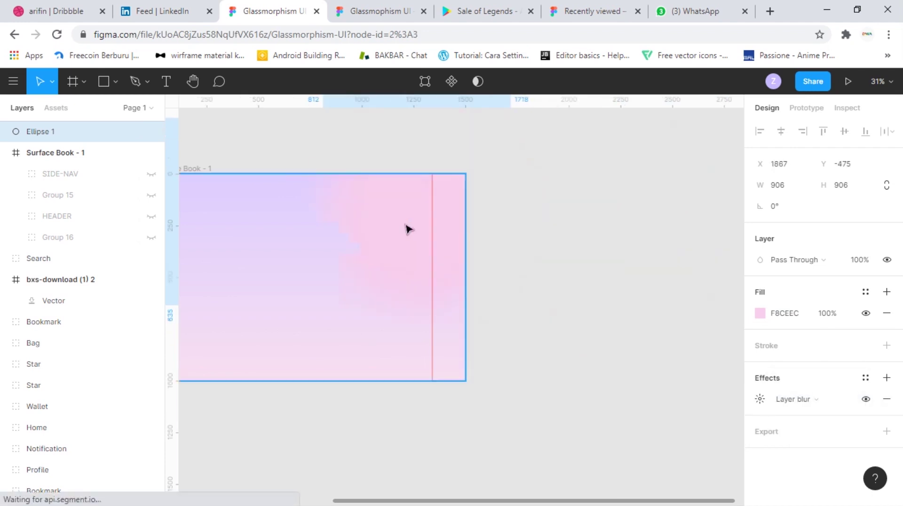
{"action": "scroll", "coordinate": [565, 282], "scroll_direction": "left", "scroll_amount": 10}
{"action": "left_click_drag", "start_coordinate": [593, 197], "coordinate": [391, 226]}
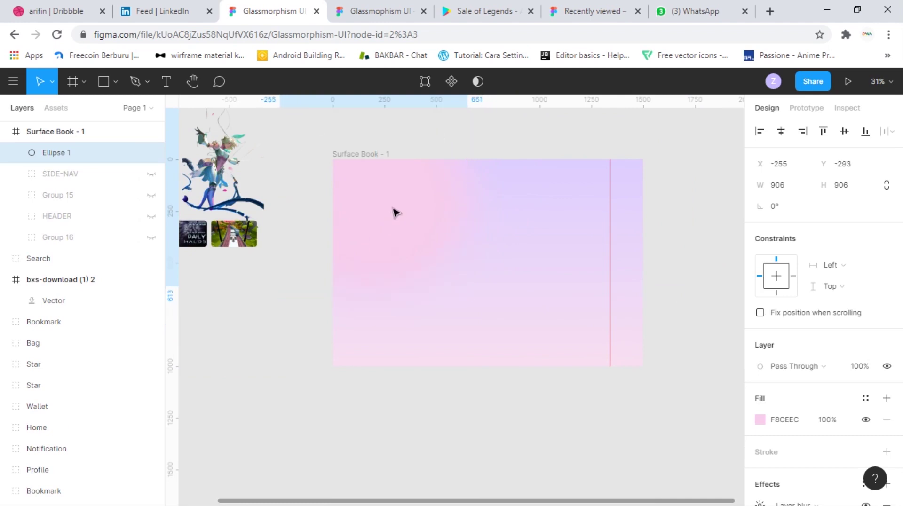
{"action": "scroll", "coordinate": [823, 282], "scroll_direction": "down", "scroll_amount": 2}
Set the circle's fill opacity to 98% and place a copy on the frame's right
{"action": "left_click", "coordinate": [822, 338]}
{"action": "type", "text": "50"}
{"action": "key", "text": "Return"}
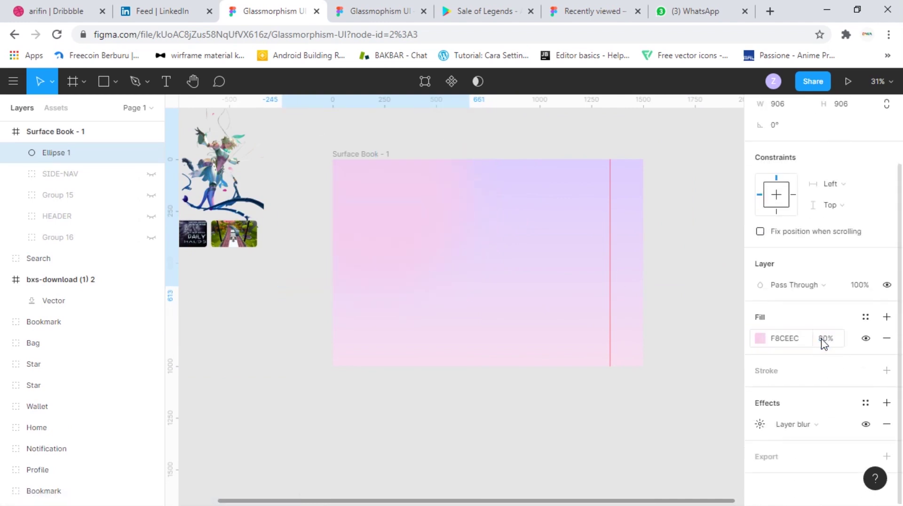
{"action": "left_click", "coordinate": [650, 298]}
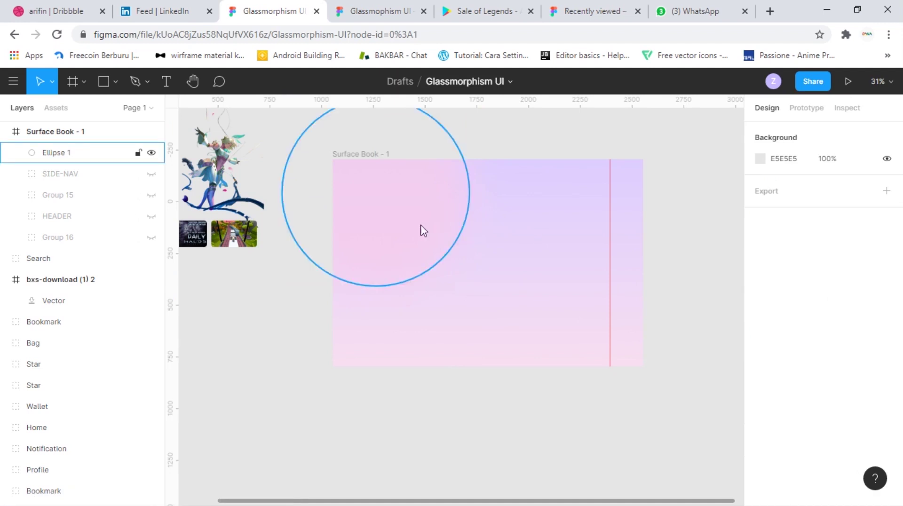
{"action": "left_click", "coordinate": [423, 229]}
{"action": "key", "text": "BackSpace"}
{"action": "type", "text": "8"}
{"action": "key", "text": "Return"}
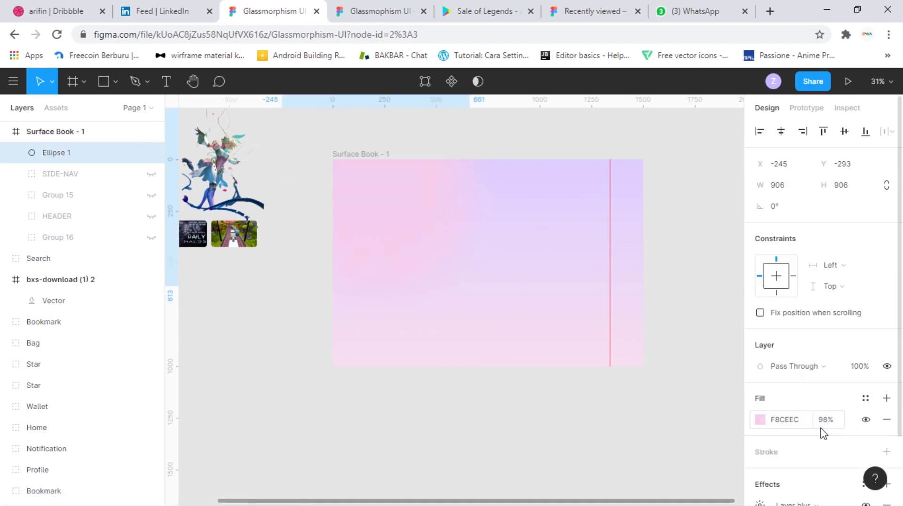
{"action": "left_click_drag", "start_coordinate": [392, 205], "coordinate": [598, 254]}
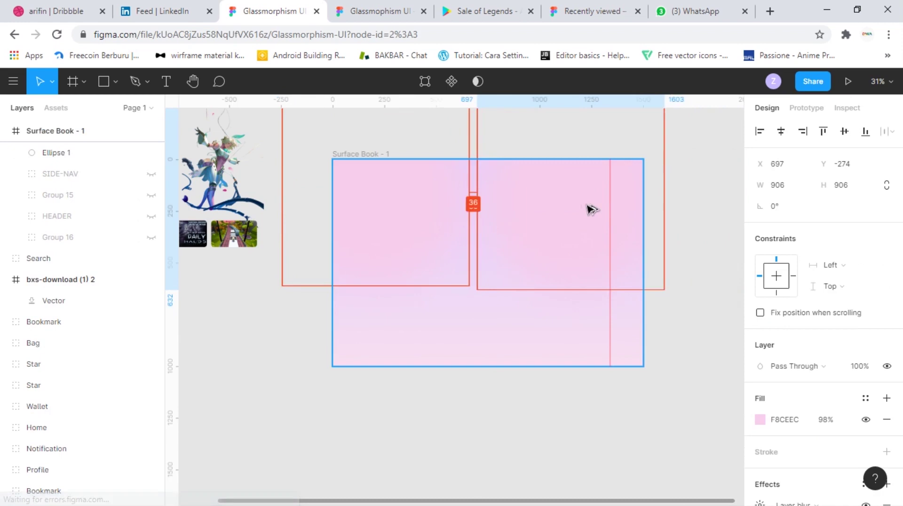
{"action": "key", "text": "ctrl+z"}
{"action": "key", "text": "ctrl+z"}
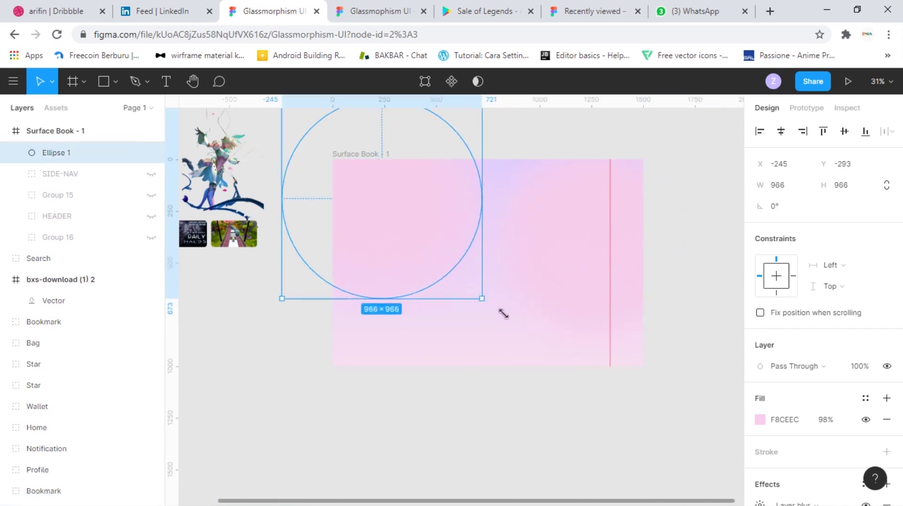
{"action": "key", "text": "ctrl+shift+z"}
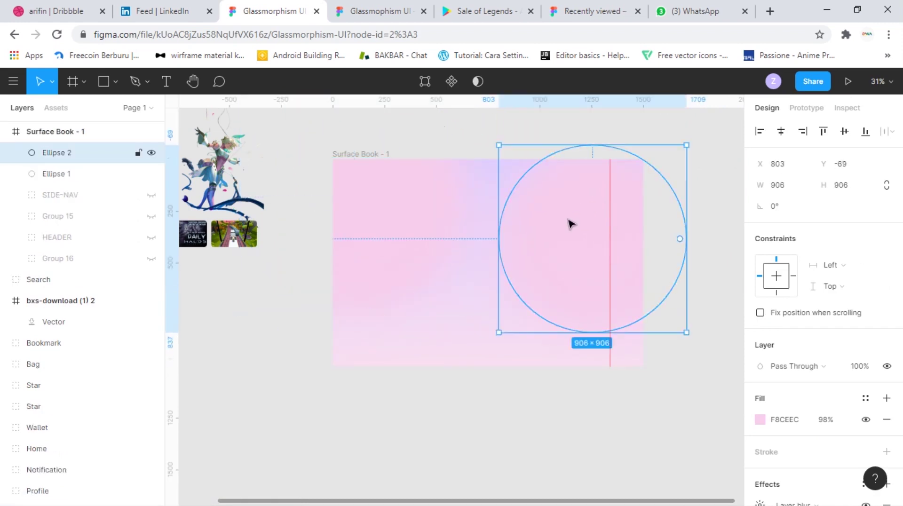
Recolour the copied circle to C3A0F6 and nudge it slightly up and right
{"action": "left_click", "coordinate": [784, 420]}
{"action": "type", "text": "C3A0F6"}
{"action": "key", "text": "Return"}
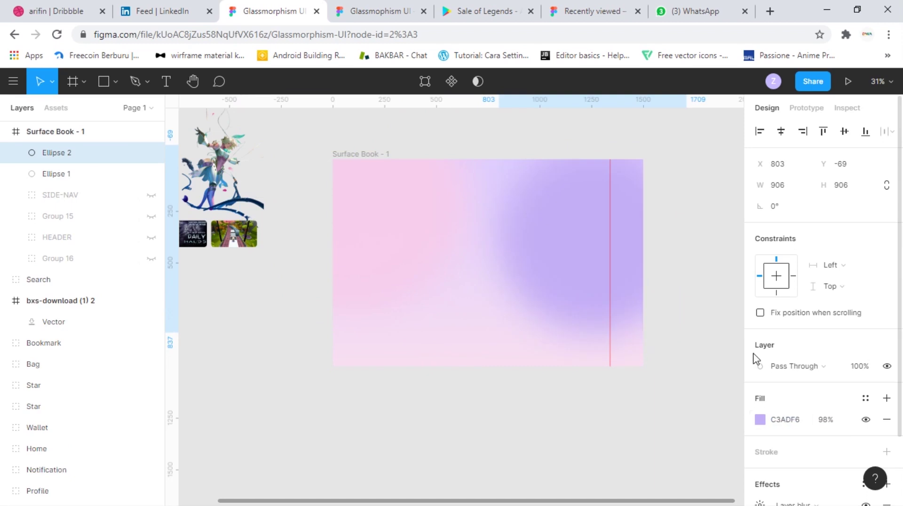
{"action": "scroll", "coordinate": [762, 376], "scroll_direction": "down", "scroll_amount": 2}
{"action": "left_click", "coordinate": [759, 424]}
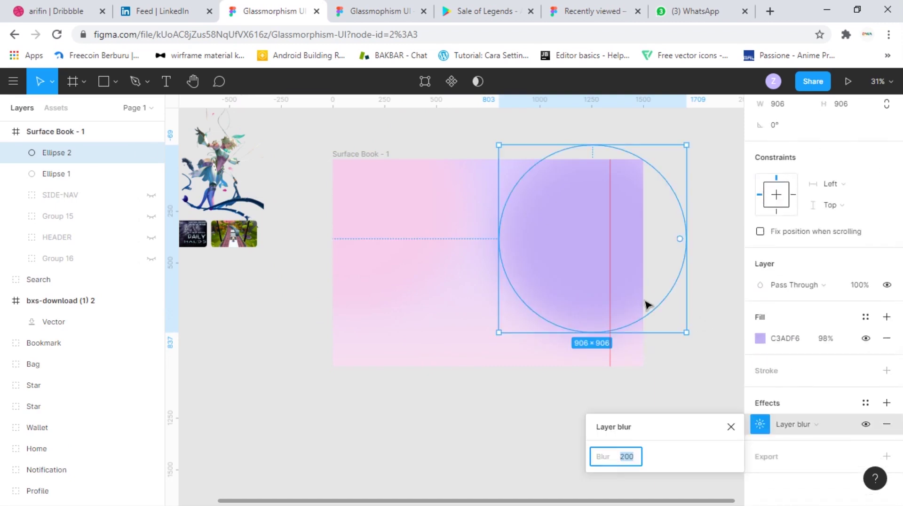
{"action": "left_click", "coordinate": [709, 268]}
{"action": "left_click_drag", "start_coordinate": [631, 240], "coordinate": [636, 234]}
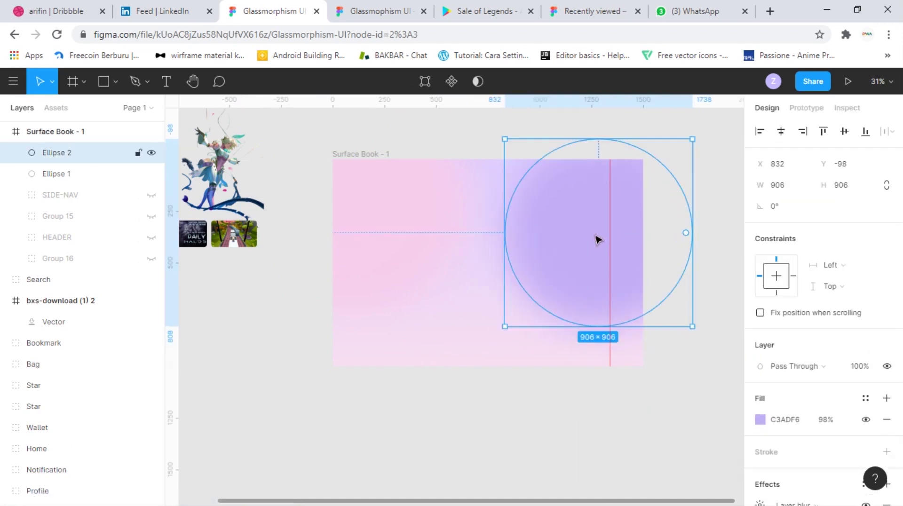
{"action": "left_click", "coordinate": [655, 351]}
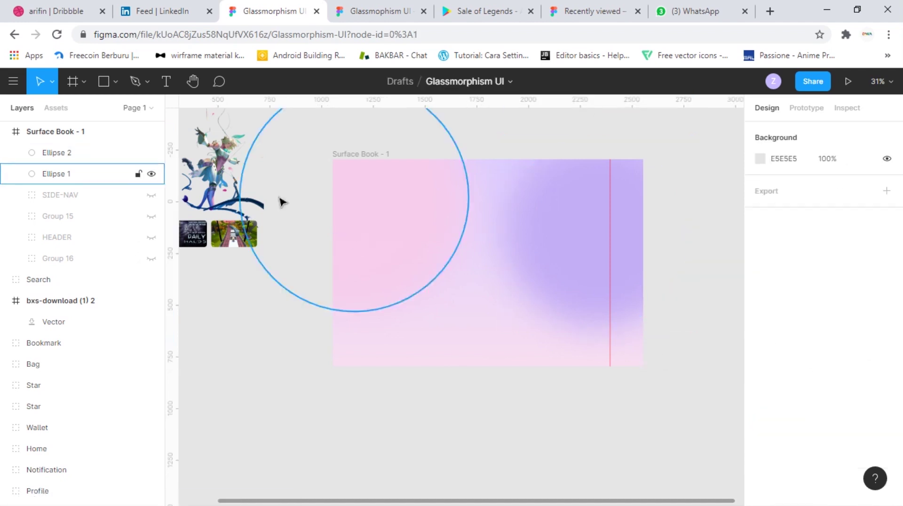
{"action": "scroll", "coordinate": [432, 376], "scroll_direction": "up", "scroll_amount": 1}
Draw a small grey circle near the top of the frame and select it
{"action": "key", "text": "o"}
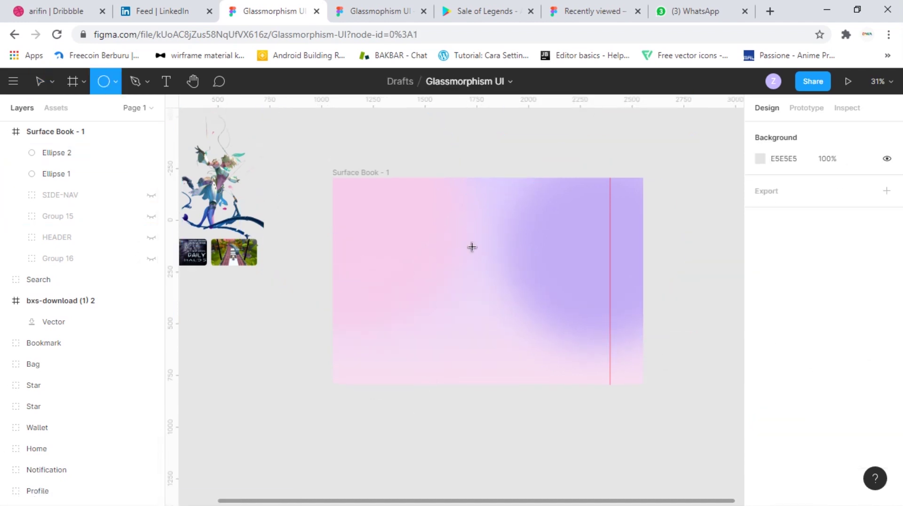
{"action": "left_click", "coordinate": [471, 214]}
{"action": "key", "text": "plus"}
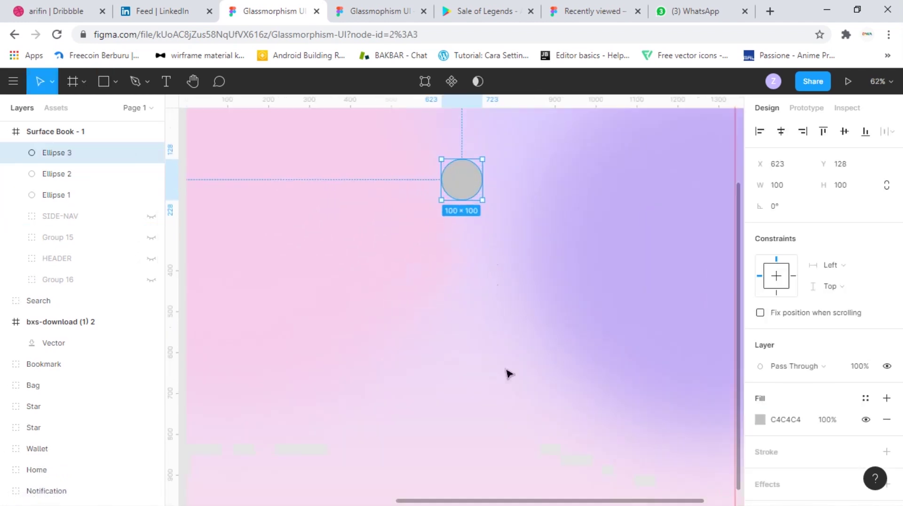
{"action": "key", "text": "Tab"}
{"action": "key", "text": "Tab"}
{"action": "scroll", "coordinate": [772, 350], "scroll_direction": "down", "scroll_amount": 2}
{"action": "left_click", "coordinate": [489, 183]}
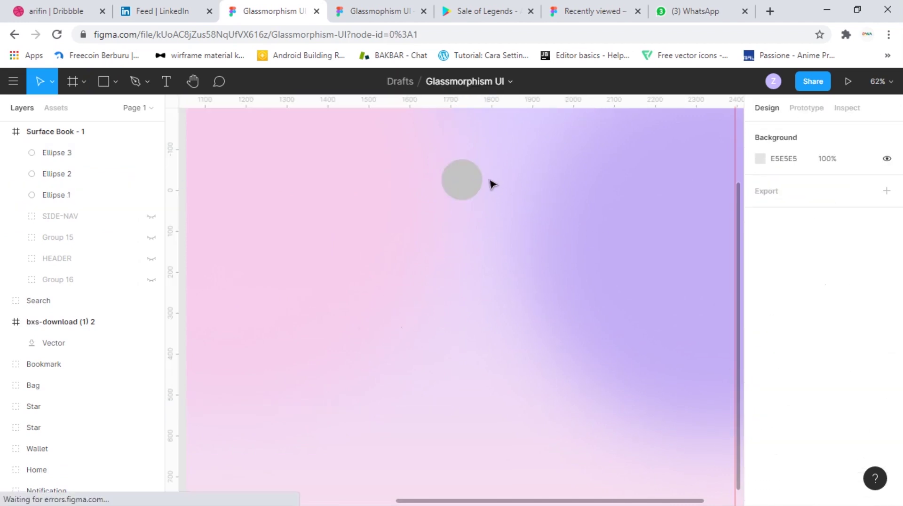
{"action": "left_click", "coordinate": [475, 190]}
{"action": "scroll", "coordinate": [803, 382], "scroll_direction": "down", "scroll_amount": 2}
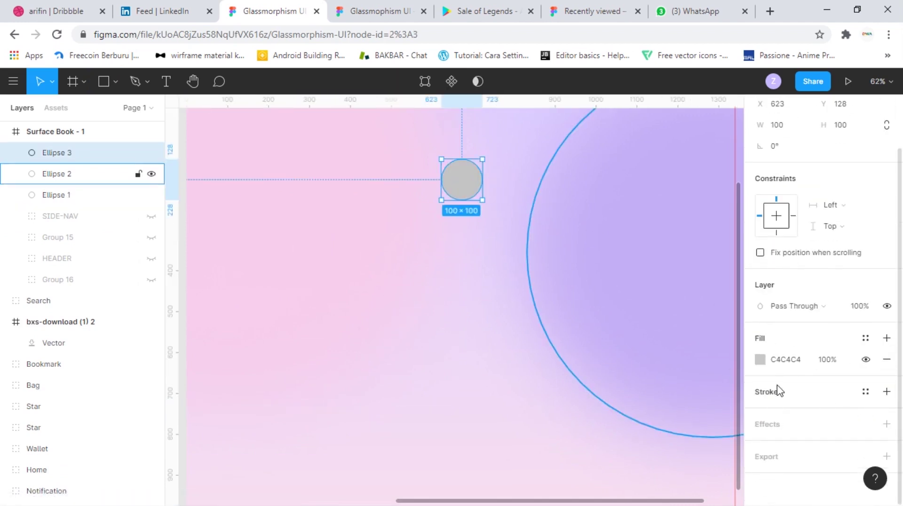
Change the circle's fill type to a linear gradient
{"action": "left_click", "coordinate": [759, 359]}
{"action": "left_click", "coordinate": [615, 162]}
{"action": "left_click", "coordinate": [623, 193]}
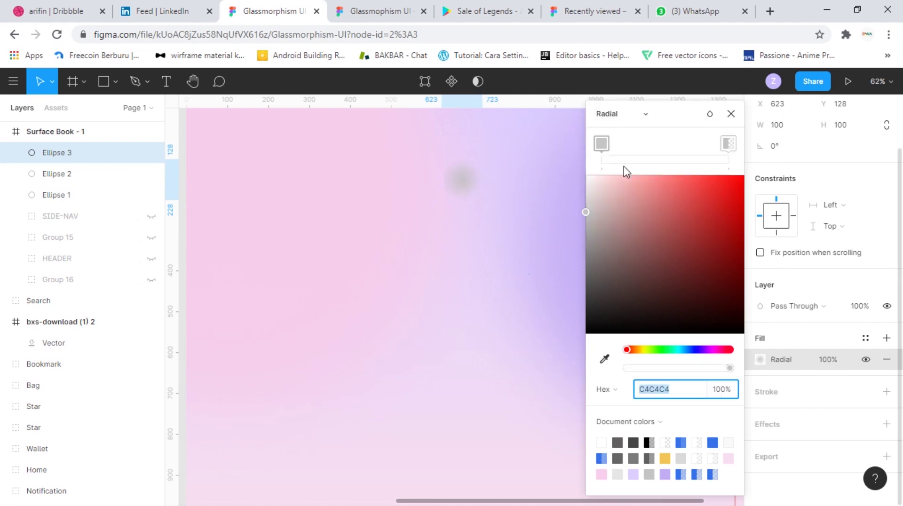
{"action": "left_click", "coordinate": [610, 119]}
{"action": "left_click", "coordinate": [622, 101]}
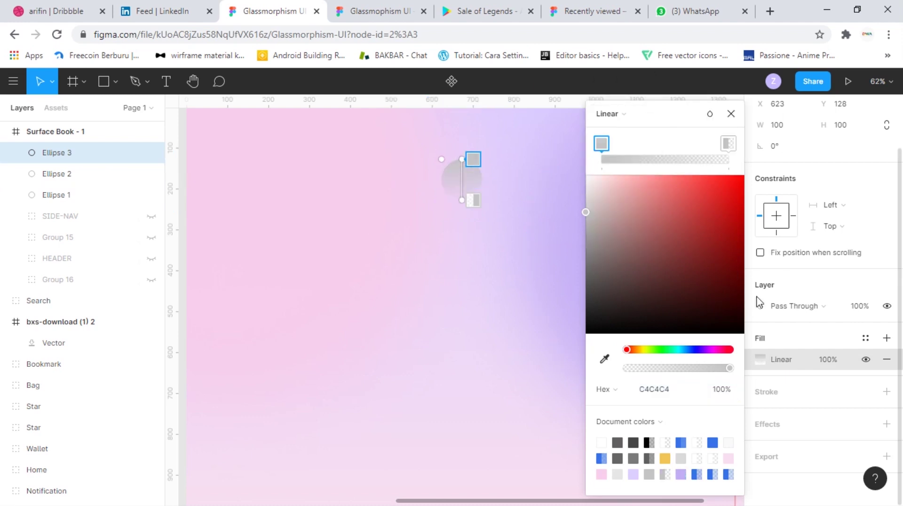
Set the gradient stops to purple B39DE7 and light pink FCE9FF
{"action": "left_click", "coordinate": [647, 389]}
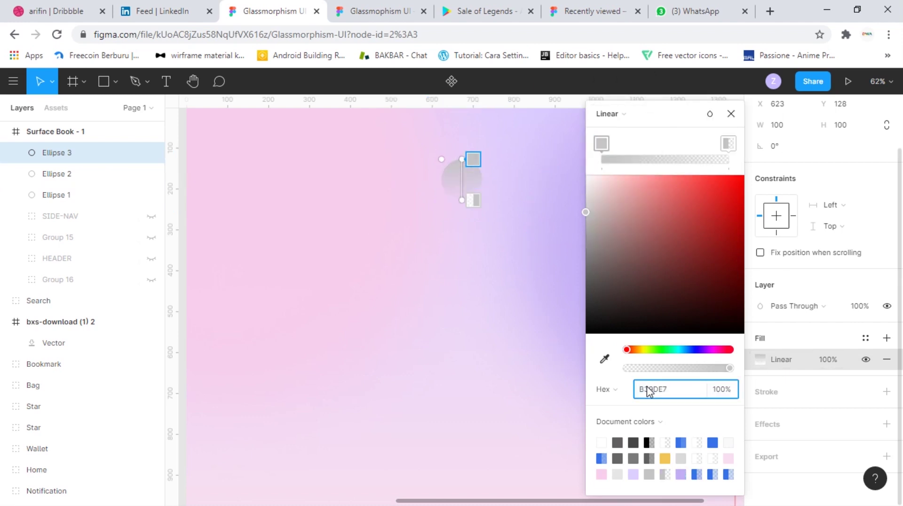
{"action": "key", "text": "Return"}
{"action": "left_click", "coordinate": [649, 391]}
{"action": "type", "text": "FCE9FF"}
{"action": "key", "text": "Return"}
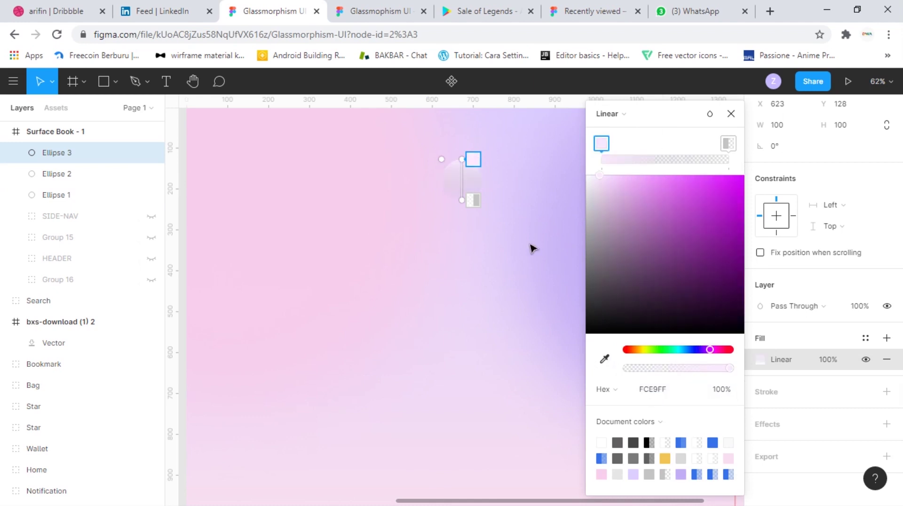
{"action": "key", "text": "ctrl+z"}
{"action": "left_click", "coordinate": [728, 144]}
{"action": "left_click", "coordinate": [675, 389]}
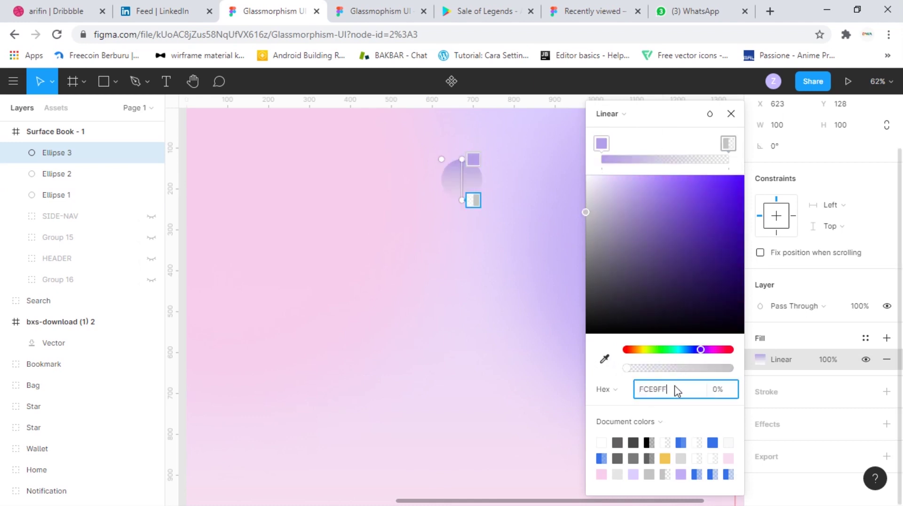
{"action": "type", "text": "FCE9FF"}
{"action": "key", "text": "Return"}
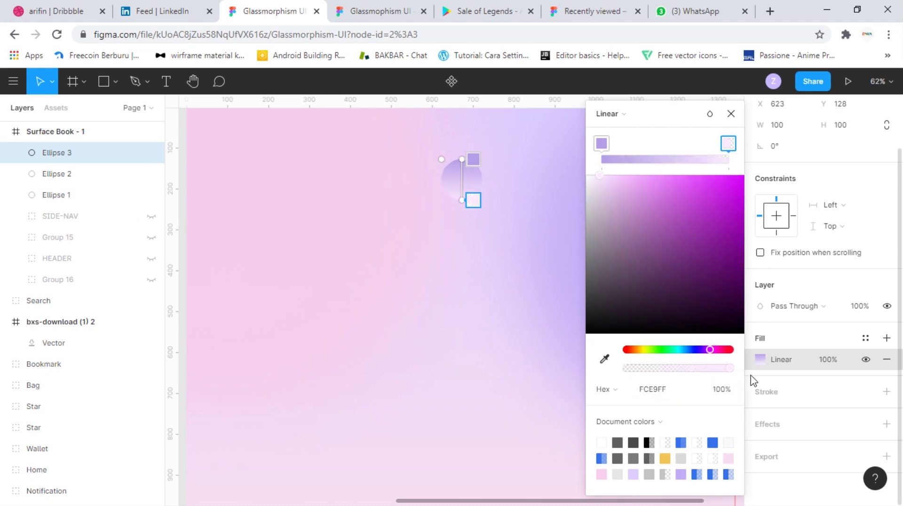
Angle the gradient from light pink upper-left to purple lower-right, then enlarge the circle to 157×157
{"action": "left_click", "coordinate": [601, 143]}
{"action": "left_click_drag", "start_coordinate": [462, 159], "coordinate": [476, 205]}
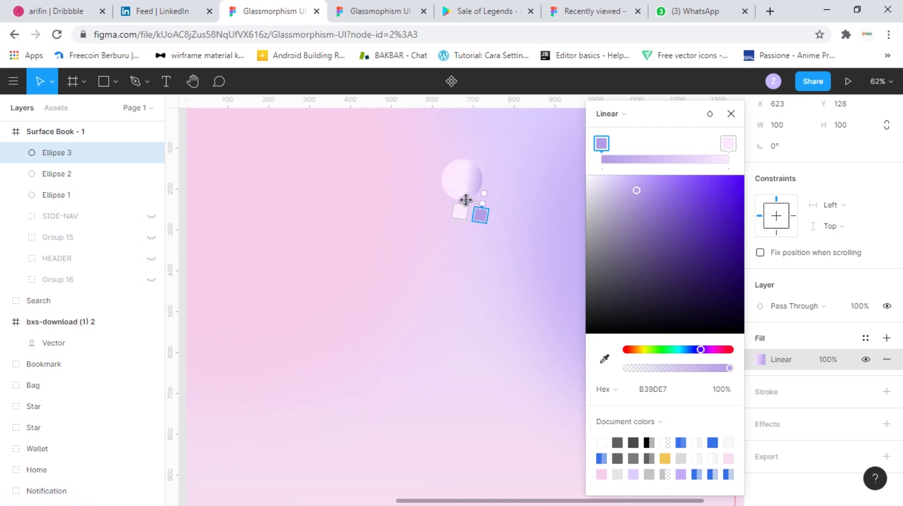
{"action": "left_click_drag", "start_coordinate": [463, 199], "coordinate": [453, 175]}
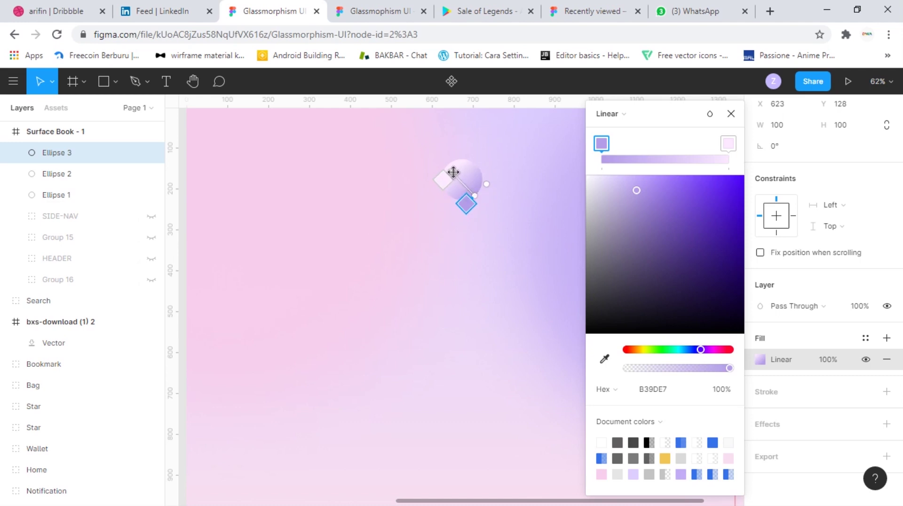
{"action": "left_click", "coordinate": [730, 114]}
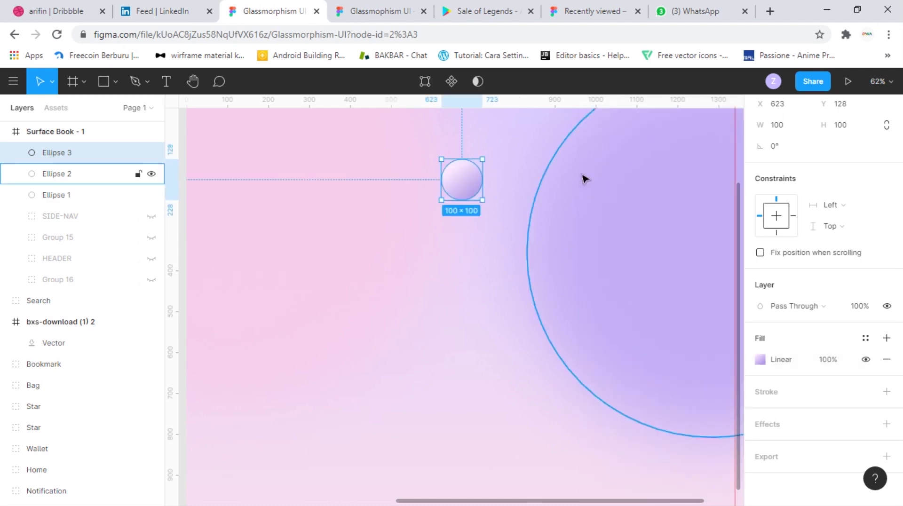
{"action": "left_click_drag", "start_coordinate": [490, 206], "coordinate": [508, 228]}
{"action": "scroll", "coordinate": [472, 221], "scroll_direction": "down", "scroll_amount": 4, "text": "ctrl"}
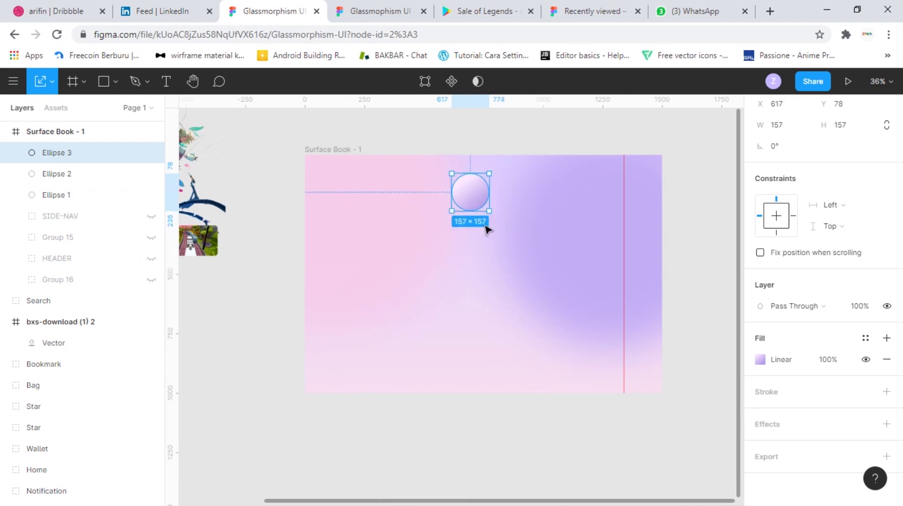
Duplicate the bubble down-right, enlarge the copy to 196×196, and lower its fill opacity to 56%
{"action": "scroll", "coordinate": [486, 227], "scroll_direction": "up", "scroll_amount": 2}
{"action": "left_click_drag", "start_coordinate": [475, 199], "coordinate": [493, 246]}
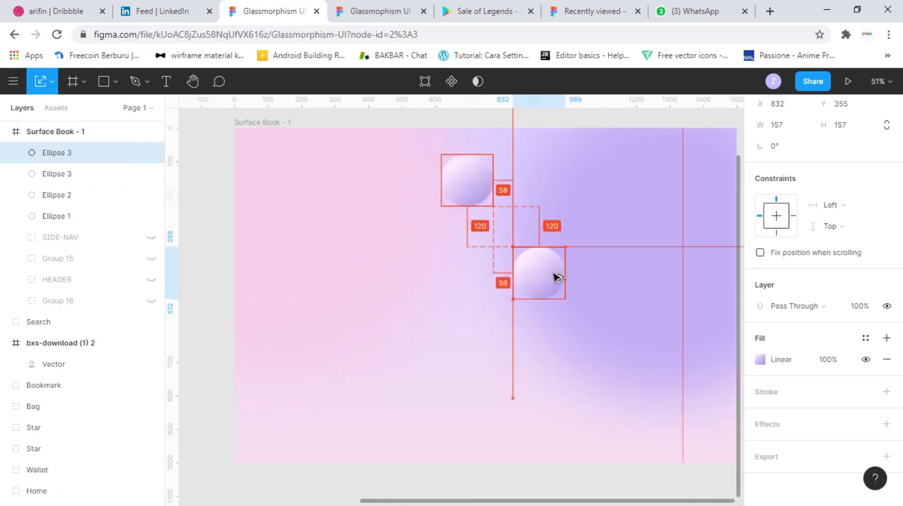
{"action": "left_click_drag", "start_coordinate": [463, 273], "coordinate": [550, 251]}
{"action": "left_click_drag", "start_coordinate": [572, 281], "coordinate": [583, 286]}
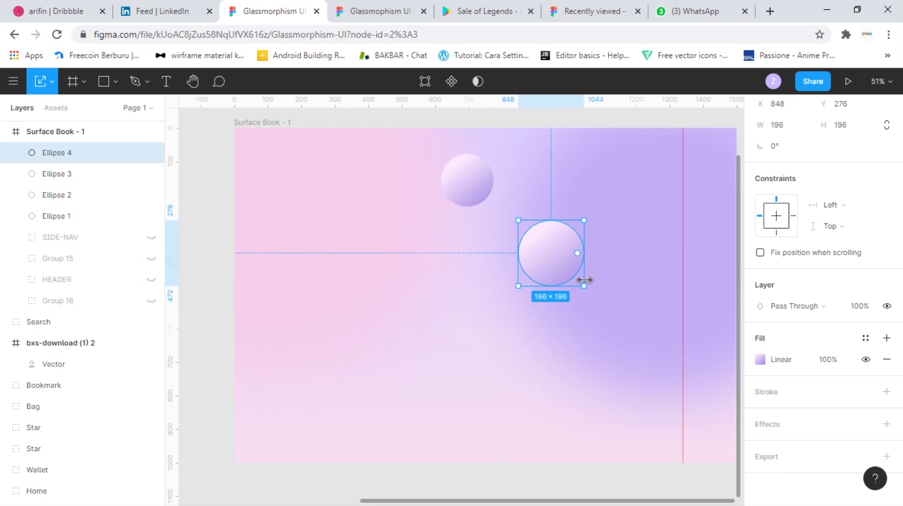
{"action": "scroll", "coordinate": [496, 250], "scroll_direction": "up", "scroll_amount": 3}
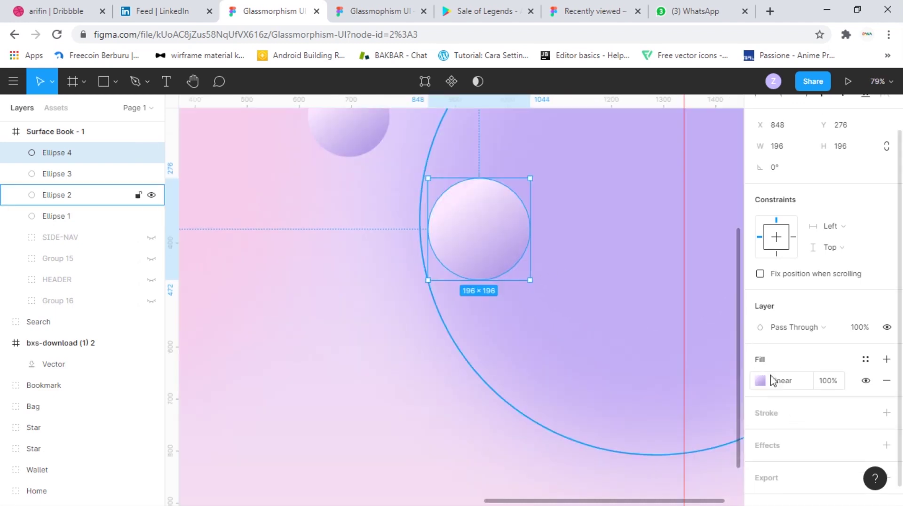
{"action": "scroll", "coordinate": [771, 386], "scroll_direction": "down", "scroll_amount": 1}
{"action": "left_click", "coordinate": [830, 360]}
{"action": "type", "text": "56"}
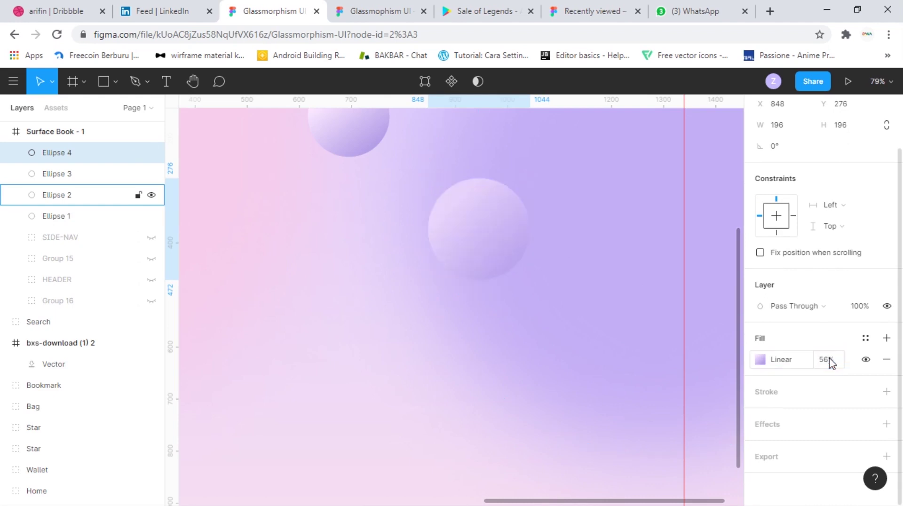
Move the larger bubble further down, shrink the top bubble, and start selecting the bubbles
{"action": "left_click", "coordinate": [284, 353]}
{"action": "scroll", "coordinate": [284, 354], "scroll_direction": "down", "scroll_amount": 3}
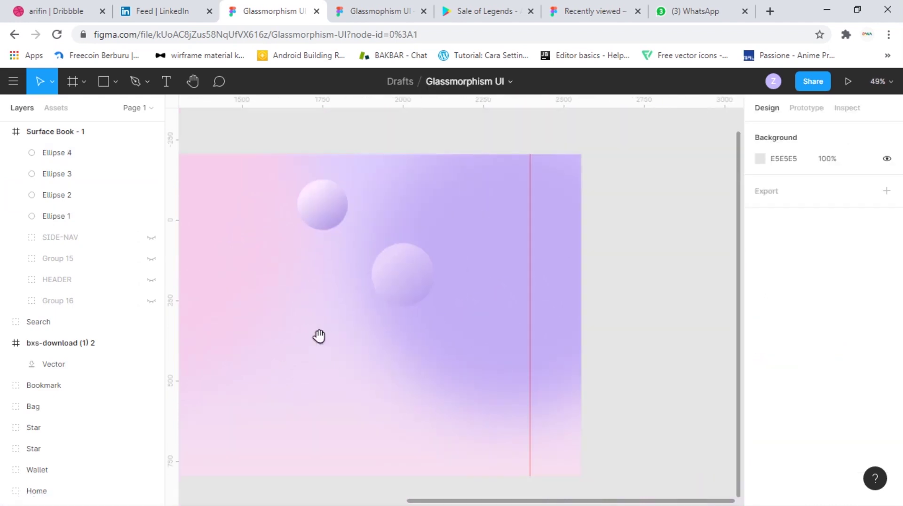
{"action": "left_click_drag", "start_coordinate": [319, 336], "coordinate": [443, 266]}
{"action": "scroll", "coordinate": [439, 269], "scroll_direction": "down", "scroll_amount": 3}
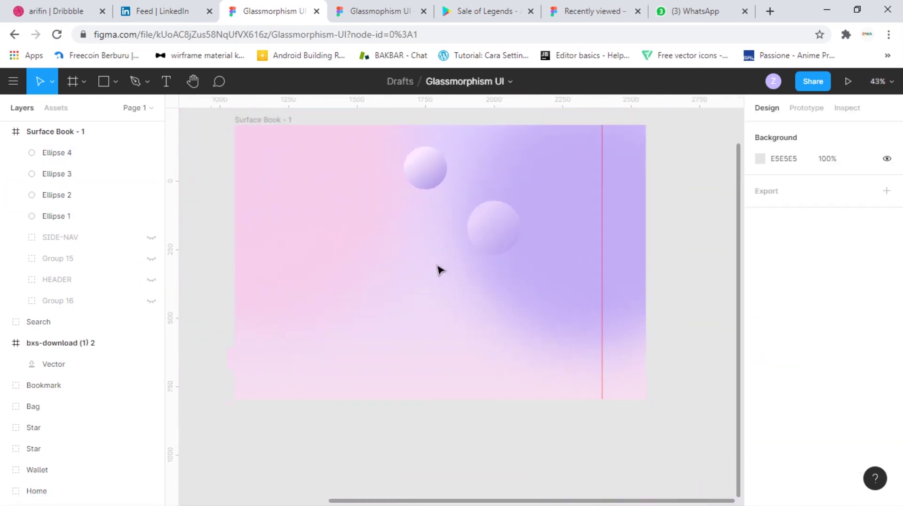
{"action": "mouse_move", "coordinate": [479, 246]}
{"action": "left_mouse_down"}
{"action": "mouse_move", "coordinate": [456, 288]}
{"action": "mouse_move", "coordinate": [334, 342]}
{"action": "mouse_move", "coordinate": [621, 309]}
{"action": "mouse_move", "coordinate": [602, 287]}
{"action": "mouse_move", "coordinate": [634, 318]}
{"action": "left_mouse_up"}
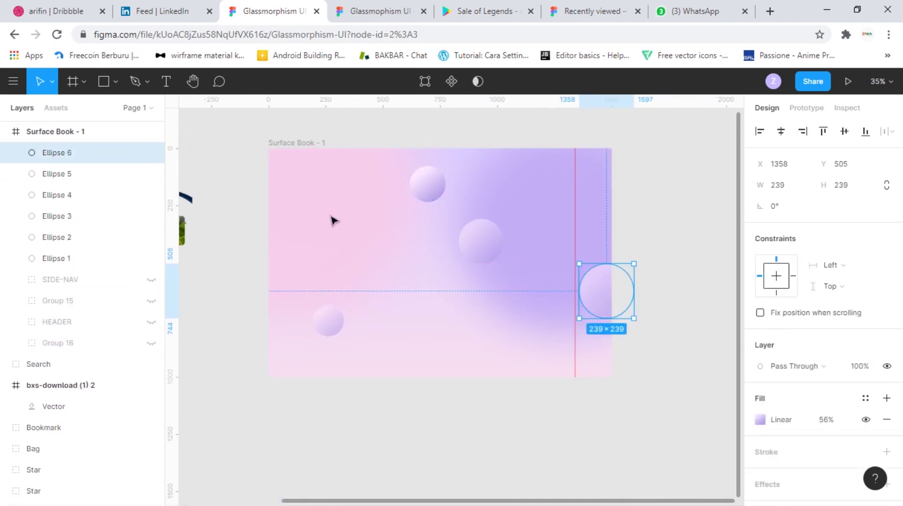
{"action": "left_click", "coordinate": [433, 183]}
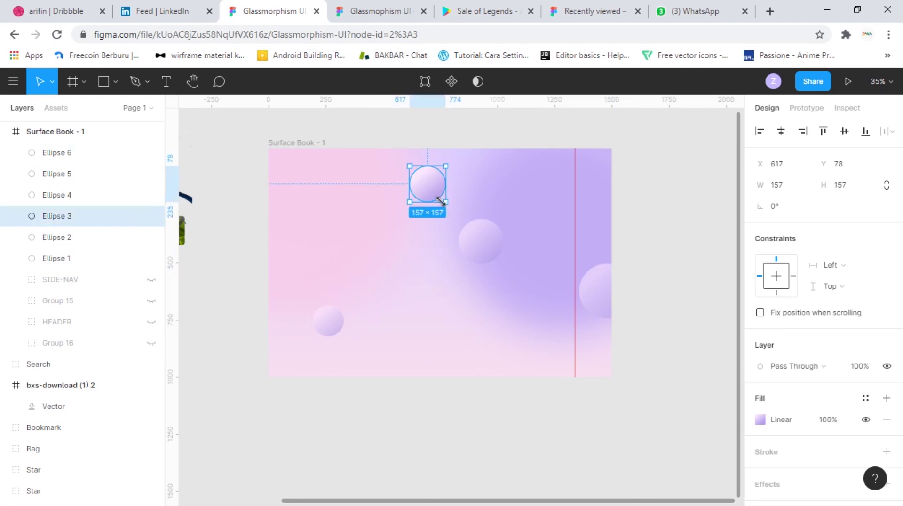
{"action": "left_click_drag", "start_coordinate": [440, 200], "coordinate": [433, 190]}
{"action": "left_click", "coordinate": [484, 242], "text": "shift"}
{"action": "left_click", "coordinate": [328, 320], "text": "shift"}
Group all the bubble circles and move the group beneath the dashboard layers
{"action": "left_click", "coordinate": [583, 308], "text": "shift"}
{"action": "left_click", "coordinate": [388, 244], "text": "shift"}
{"action": "left_click", "coordinate": [379, 268], "text": "shift"}
{"action": "key", "text": "ctrl+g"}
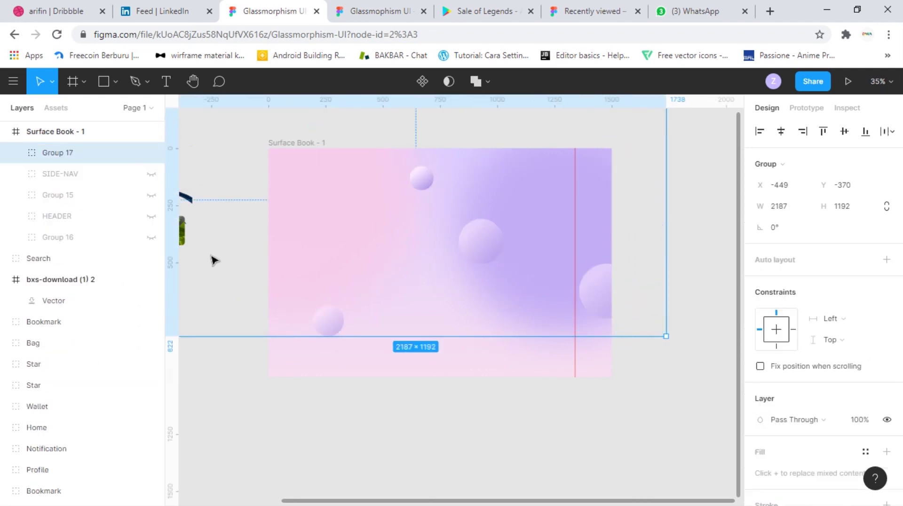
{"action": "left_click_drag", "start_coordinate": [137, 152], "coordinate": [116, 249]}
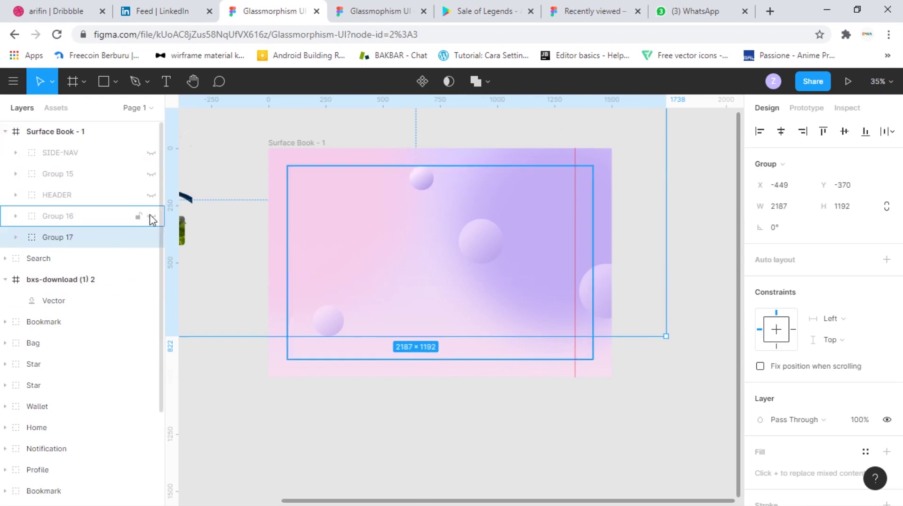
Unhide Group 16, HEADER, Group 15 and SIDE-NAV layers
{"action": "left_click", "coordinate": [151, 216]}
{"action": "left_click", "coordinate": [152, 194]}
{"action": "left_click", "coordinate": [151, 174]}
{"action": "left_click", "coordinate": [151, 153]}
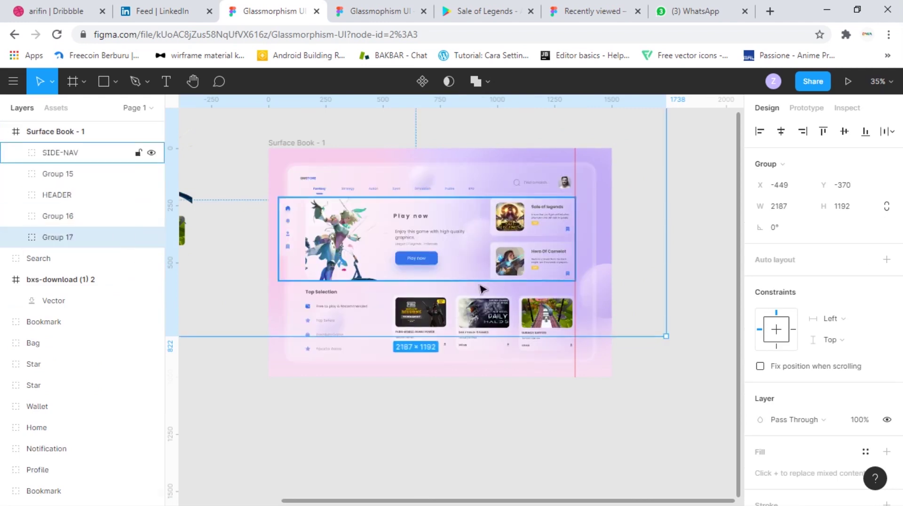
{"action": "left_click", "coordinate": [473, 405]}
{"action": "scroll", "coordinate": [456, 400], "scroll_direction": "up", "scroll_amount": 3}
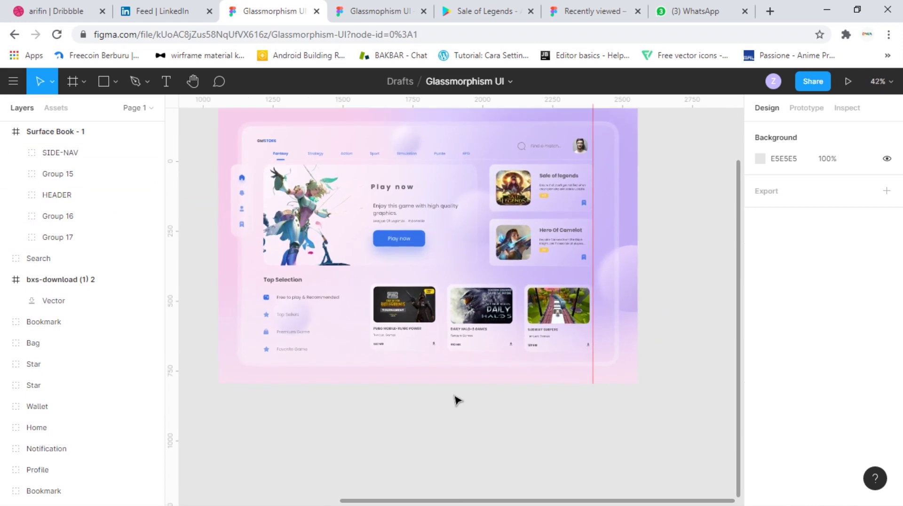
Centre the dashboard in view and drill into the banner to select the Play now heading
{"action": "scroll", "coordinate": [455, 399], "scroll_direction": "up", "scroll_amount": 1}
{"action": "scroll", "coordinate": [455, 400], "scroll_direction": "up", "scroll_amount": 1}
{"action": "left_click", "coordinate": [604, 268]}
{"action": "left_click", "coordinate": [657, 253]}
{"action": "left_click_drag", "start_coordinate": [657, 254], "coordinate": [672, 292]}
{"action": "left_click", "coordinate": [411, 216]}
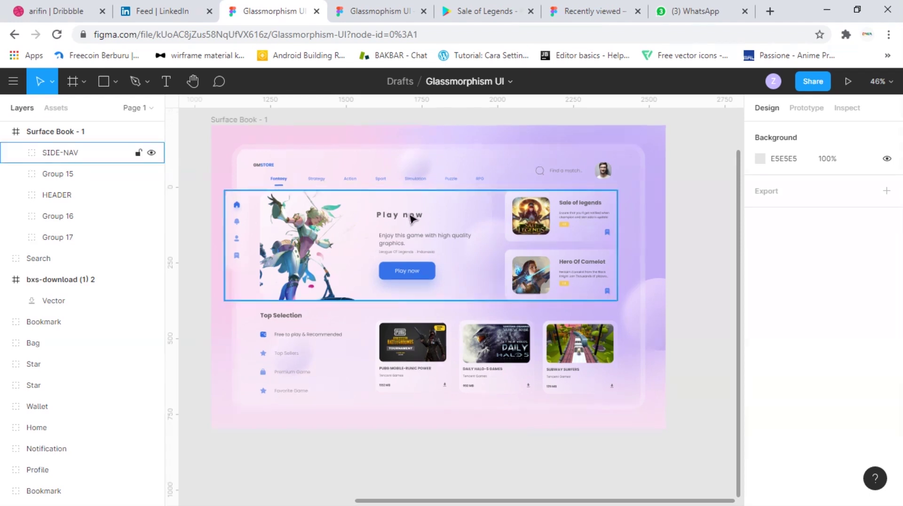
{"action": "double_click", "coordinate": [412, 218]}
{"action": "double_click", "coordinate": [411, 216]}
{"action": "double_click", "coordinate": [411, 217]}
{"action": "double_click", "coordinate": [412, 218]}
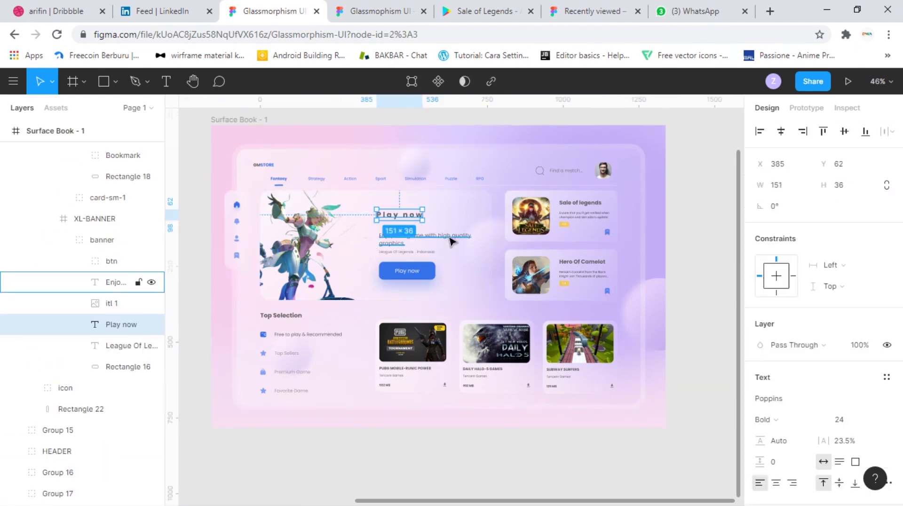
Nudge the Play now heading right to X 393, aligning it with the text below
{"action": "scroll", "coordinate": [450, 240], "scroll_direction": "up", "scroll_amount": 1}
{"action": "key", "text": "shift+Right"}
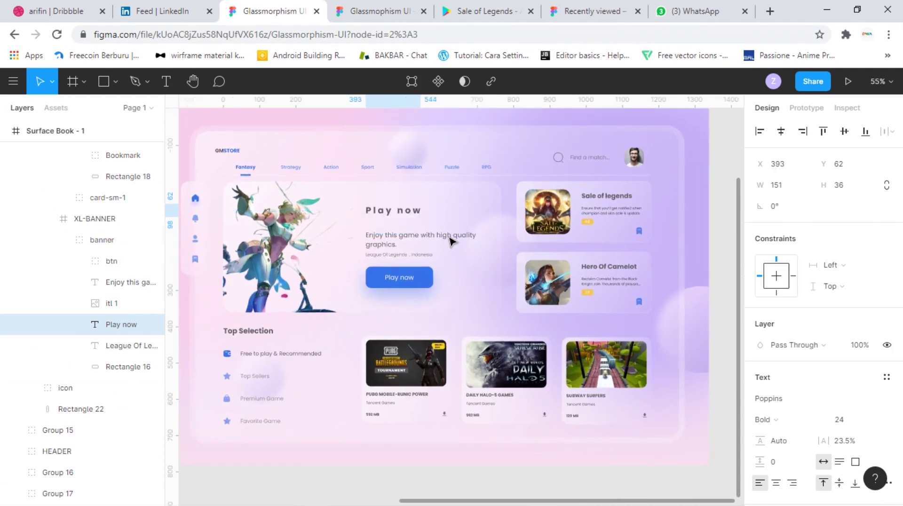
{"action": "scroll", "coordinate": [397, 226], "scroll_direction": "down", "scroll_amount": 1}
{"action": "left_click", "coordinate": [702, 247]}
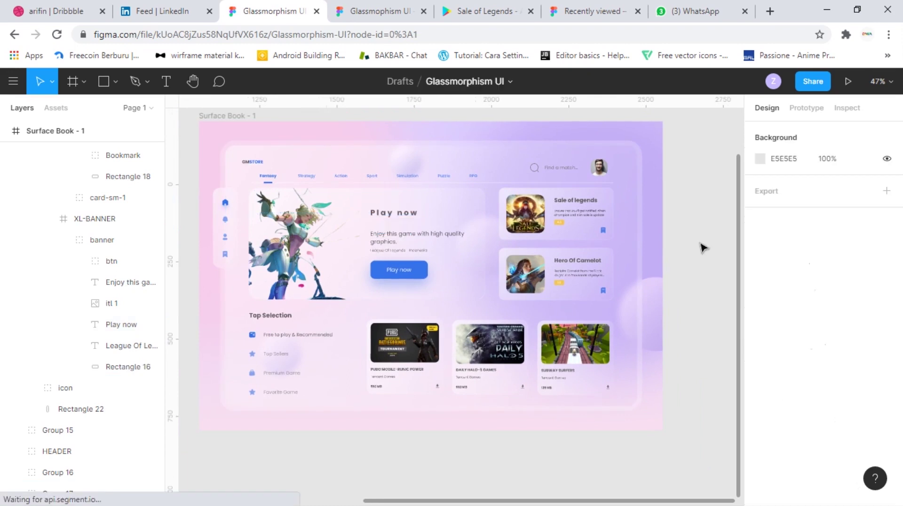